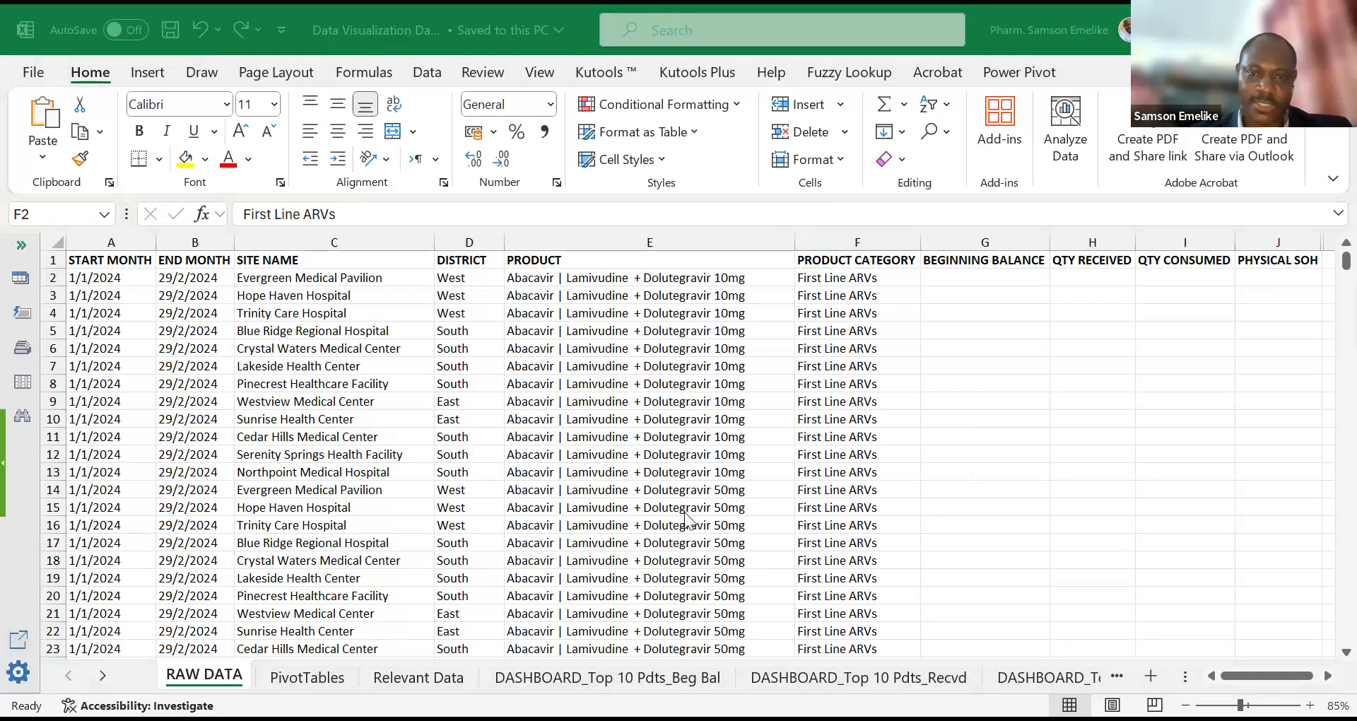
Step: Examine the RAW DATA rows and the SITE NAME, DISTRICT, PRODUCT and PRODUCT CATEGORY columns
scroll(513, 389, down, 1)
scroll(514, 390, down, 7)
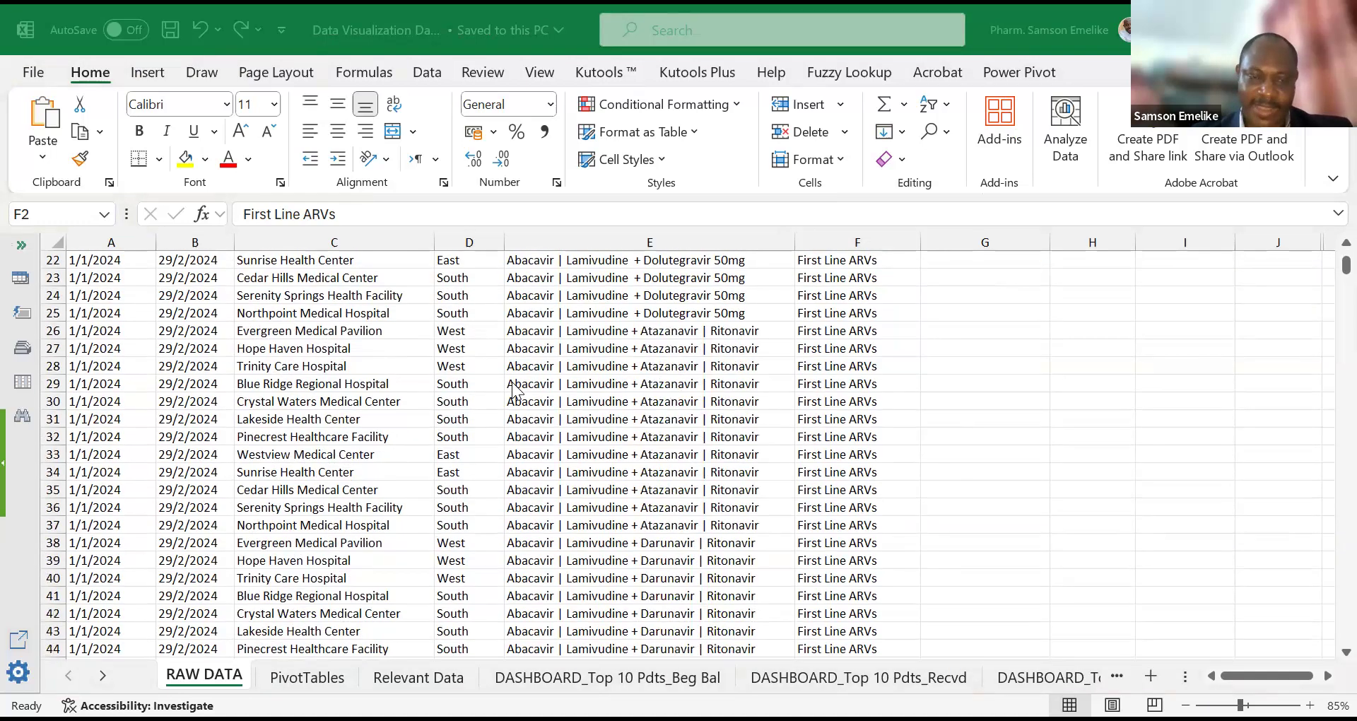
scroll(513, 391, up, 7)
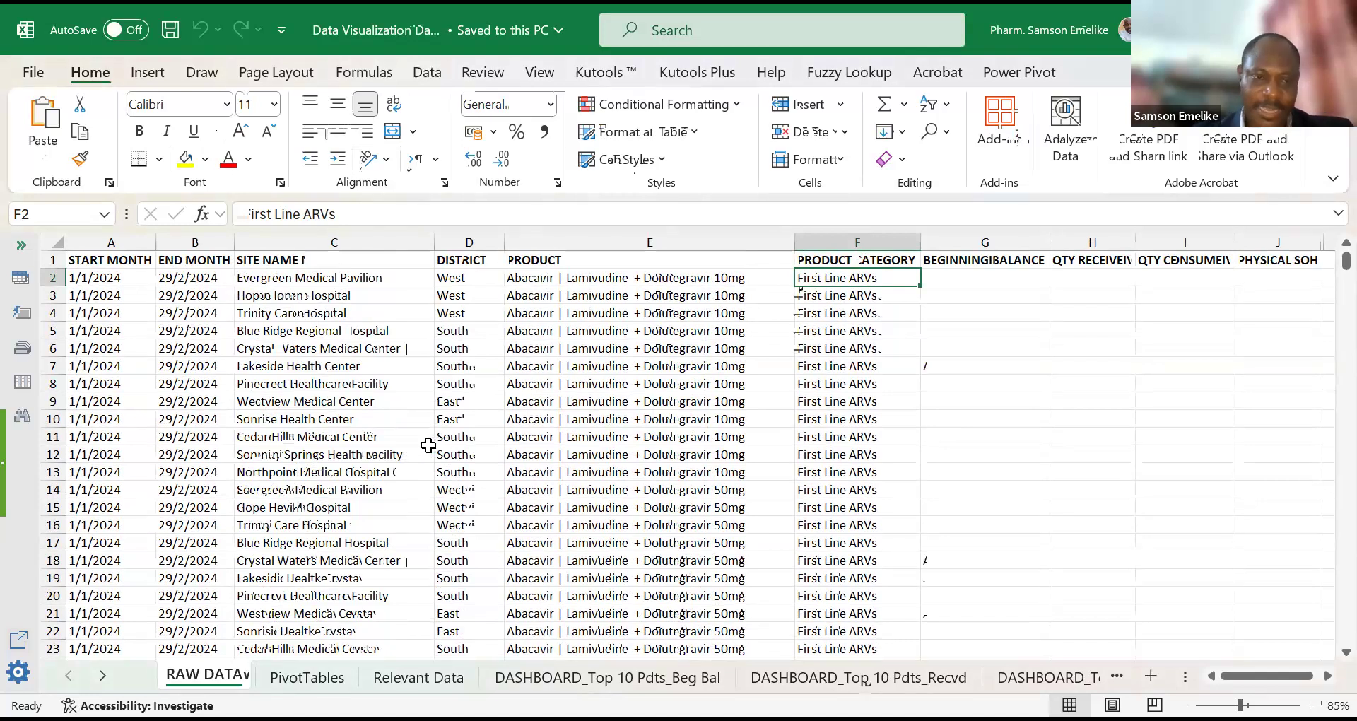
scroll(429, 446, down, 1)
scroll(428, 445, up, 1)
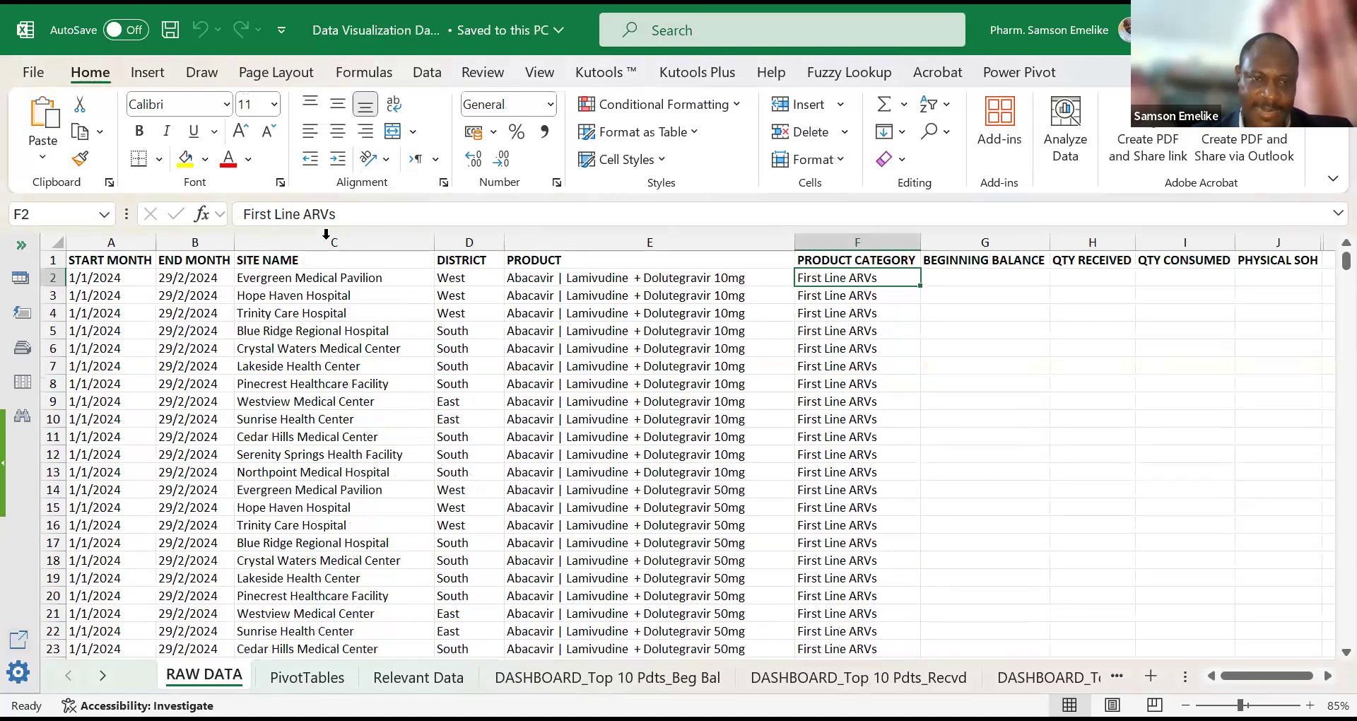
click(399, 243)
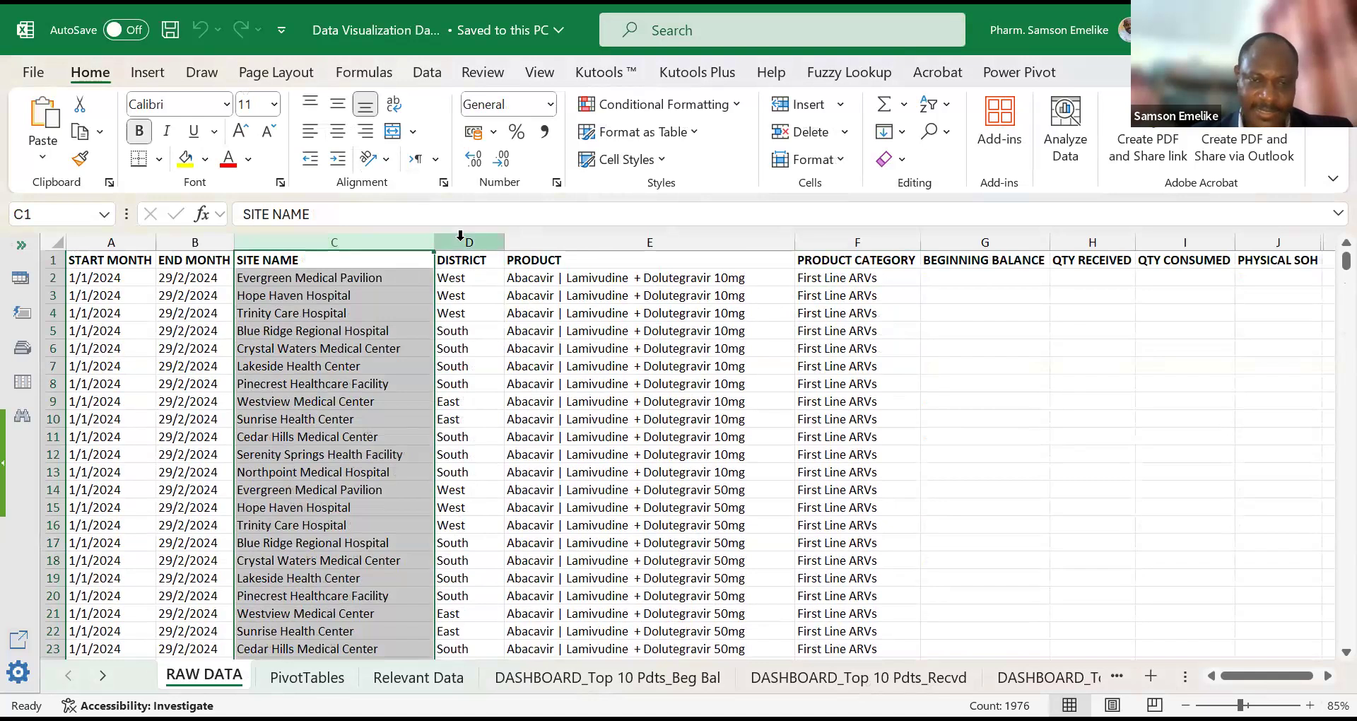
click(460, 241)
drag(611, 242, 667, 260)
click(859, 242)
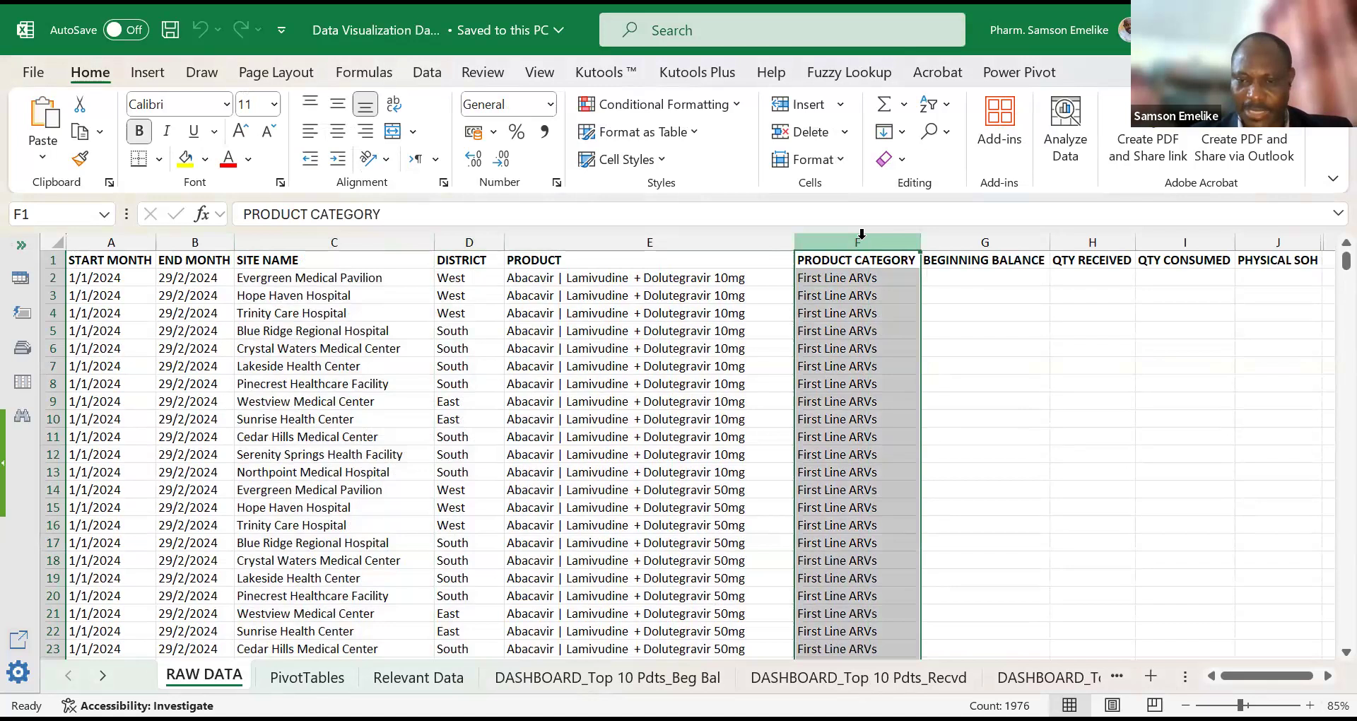
Step: Inspect the BEGINNING BALANCE, QTY RECEIVED, QTY CONSUMED and PHYSICAL SOH columns of the raw data
click(1326, 676)
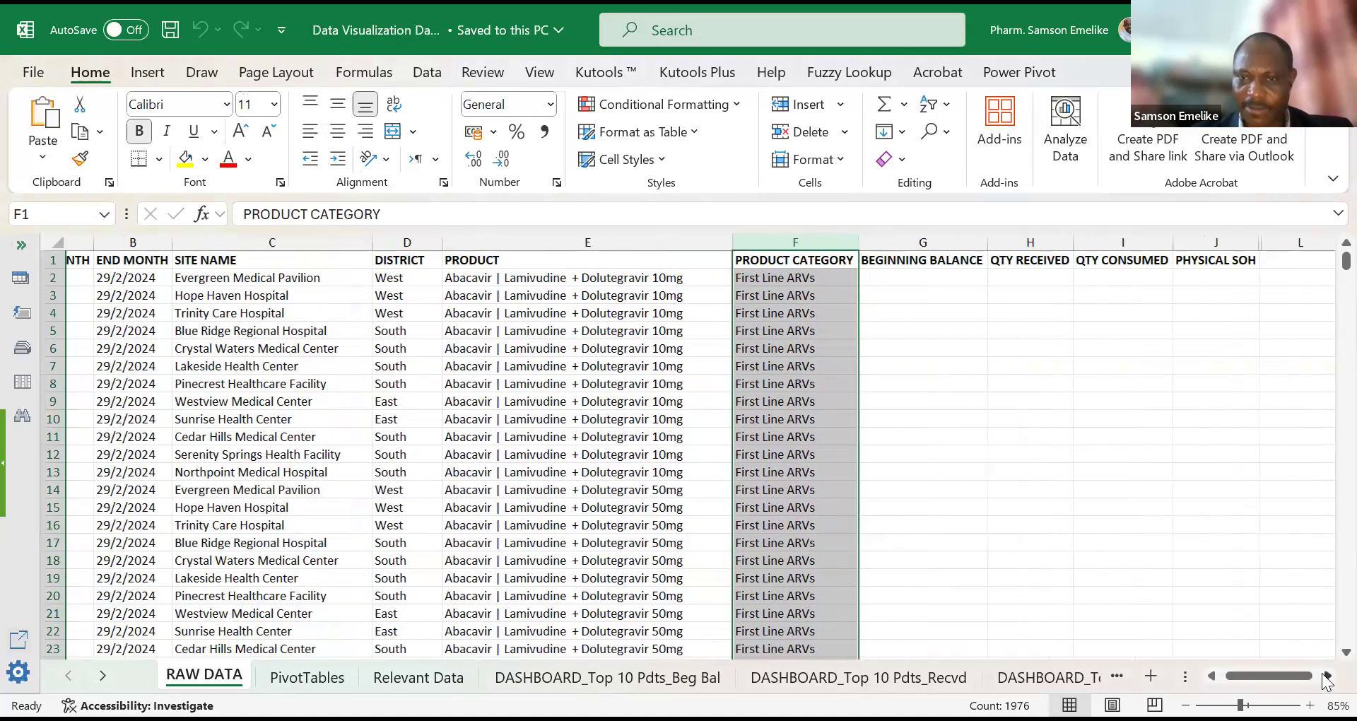
click(1325, 676)
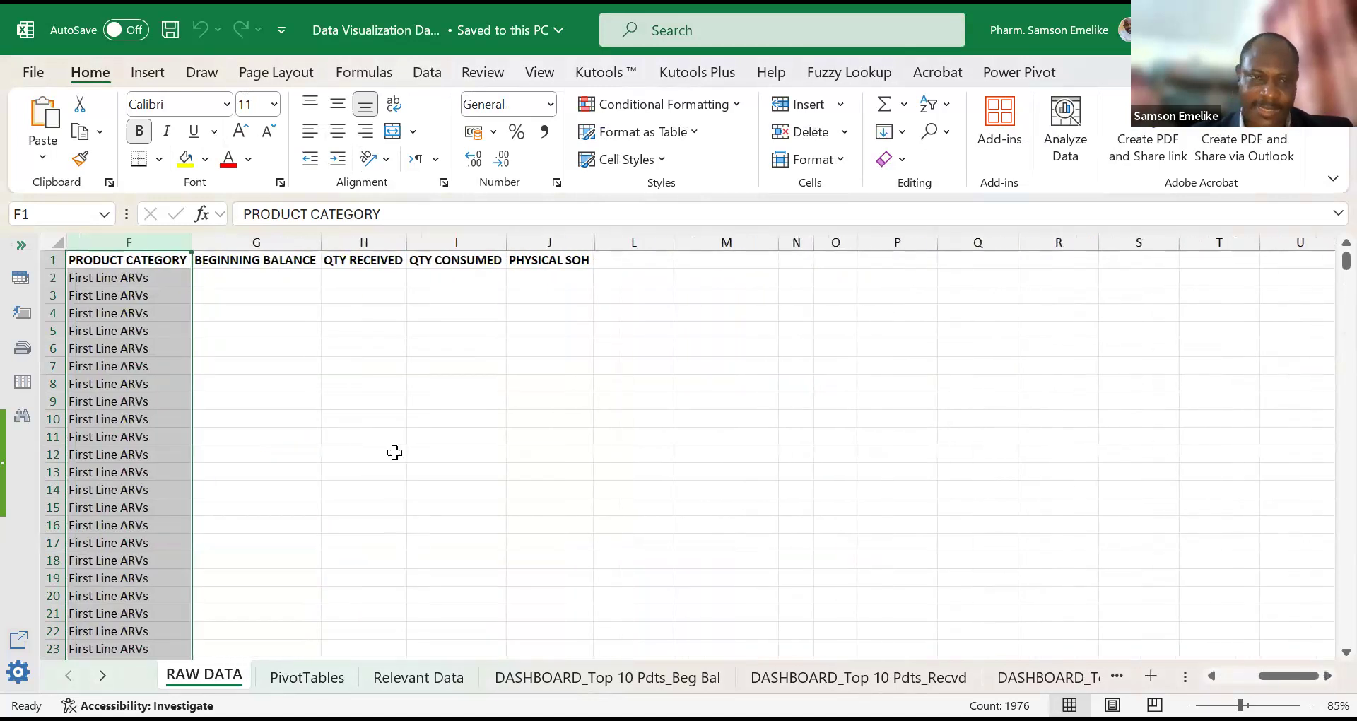
click(246, 235)
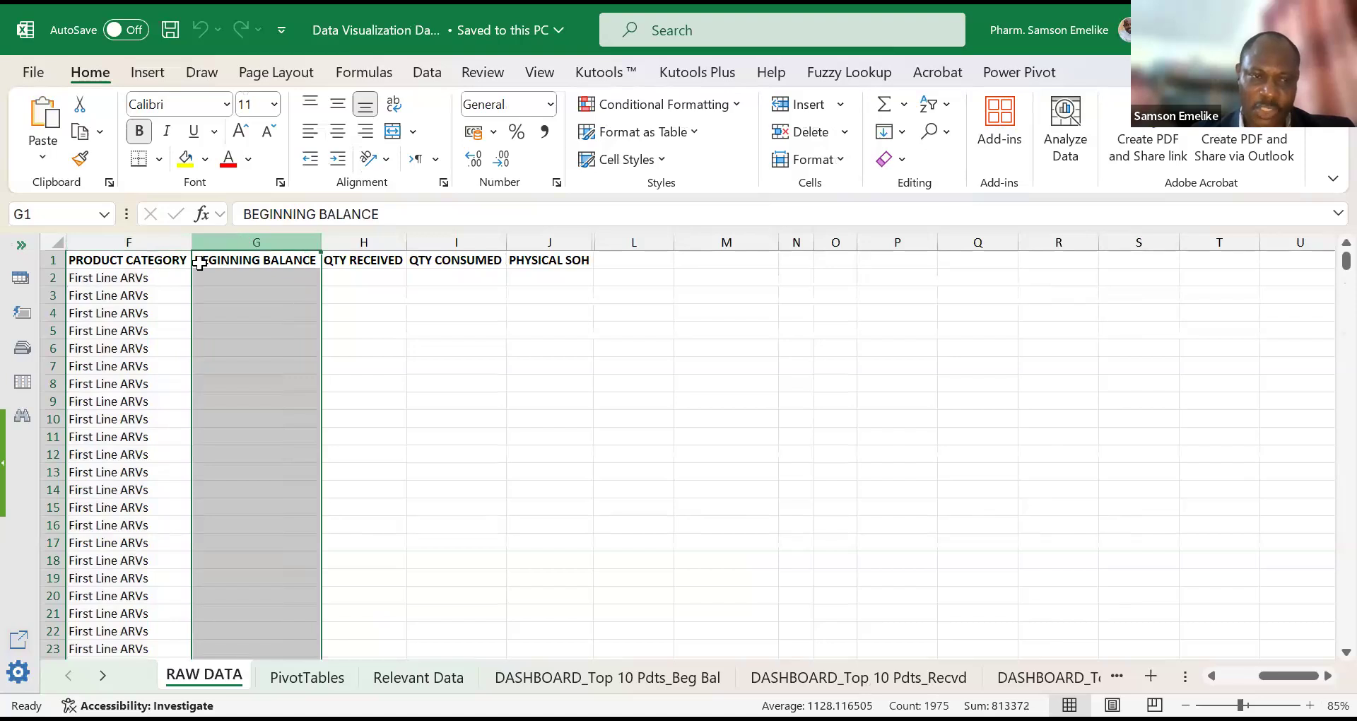
click(361, 235)
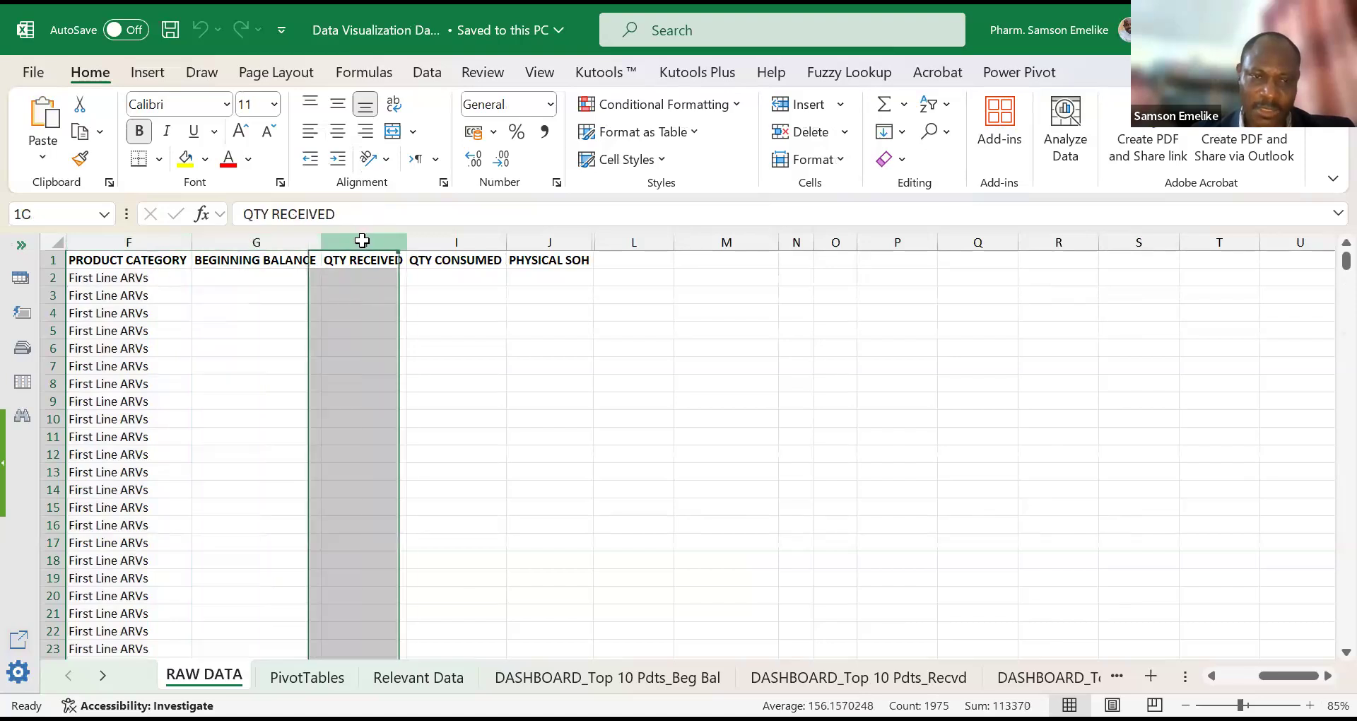
click(463, 239)
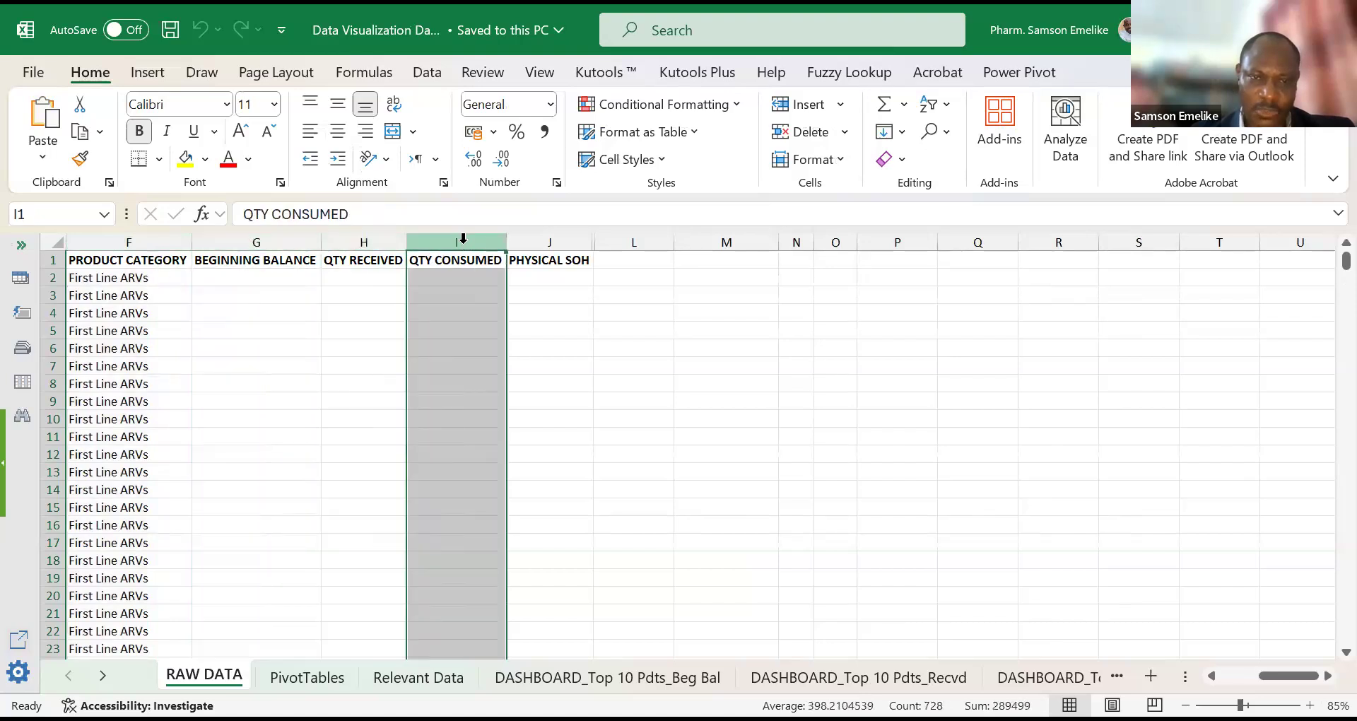
click(547, 242)
drag(1284, 673, 1200, 668)
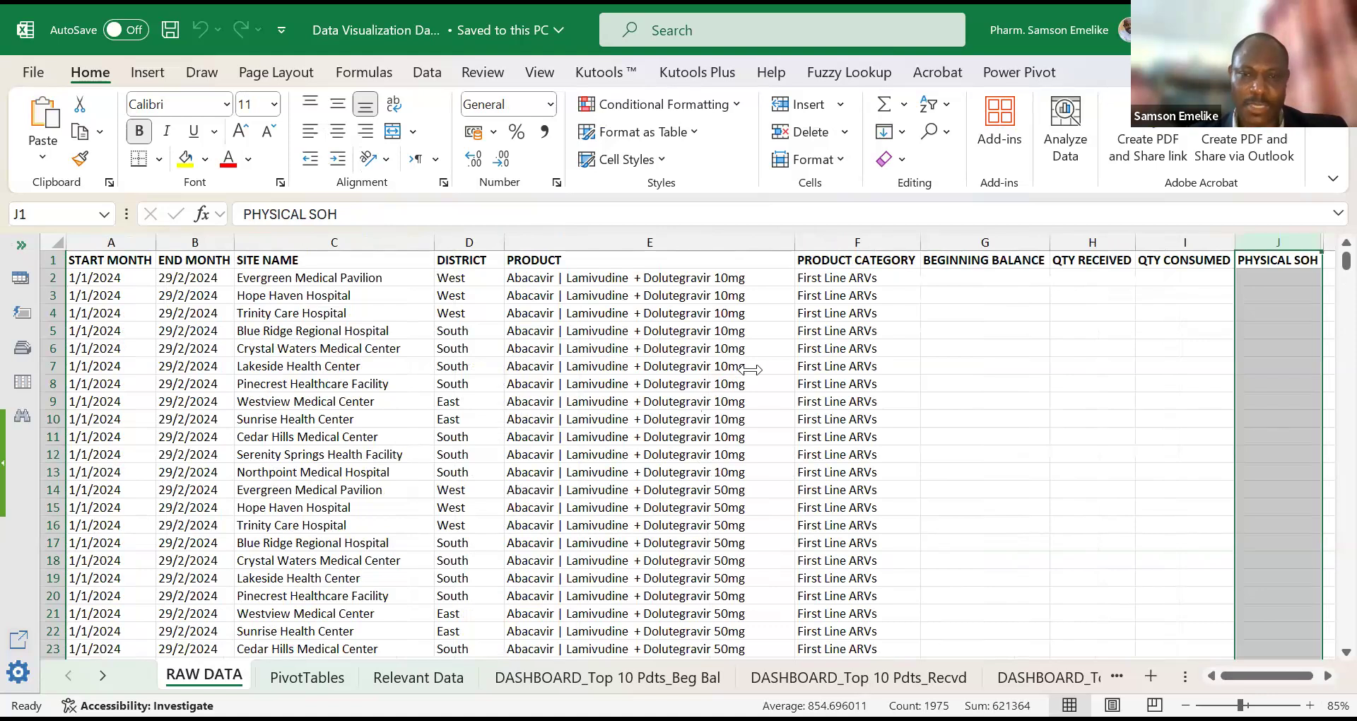
Step: Review the raw data's grouping columns again: PRODUCT CATEGORY, SITE NAME and DISTRICT
click(825, 233)
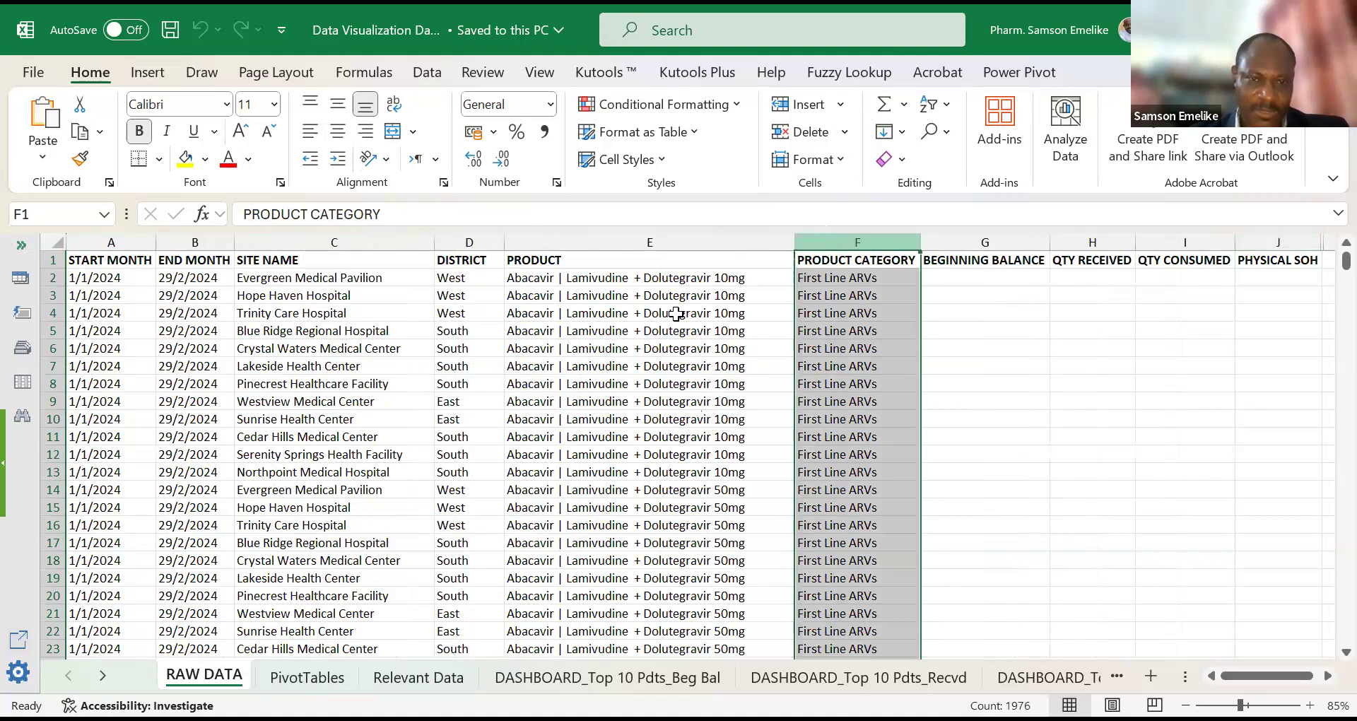
click(322, 241)
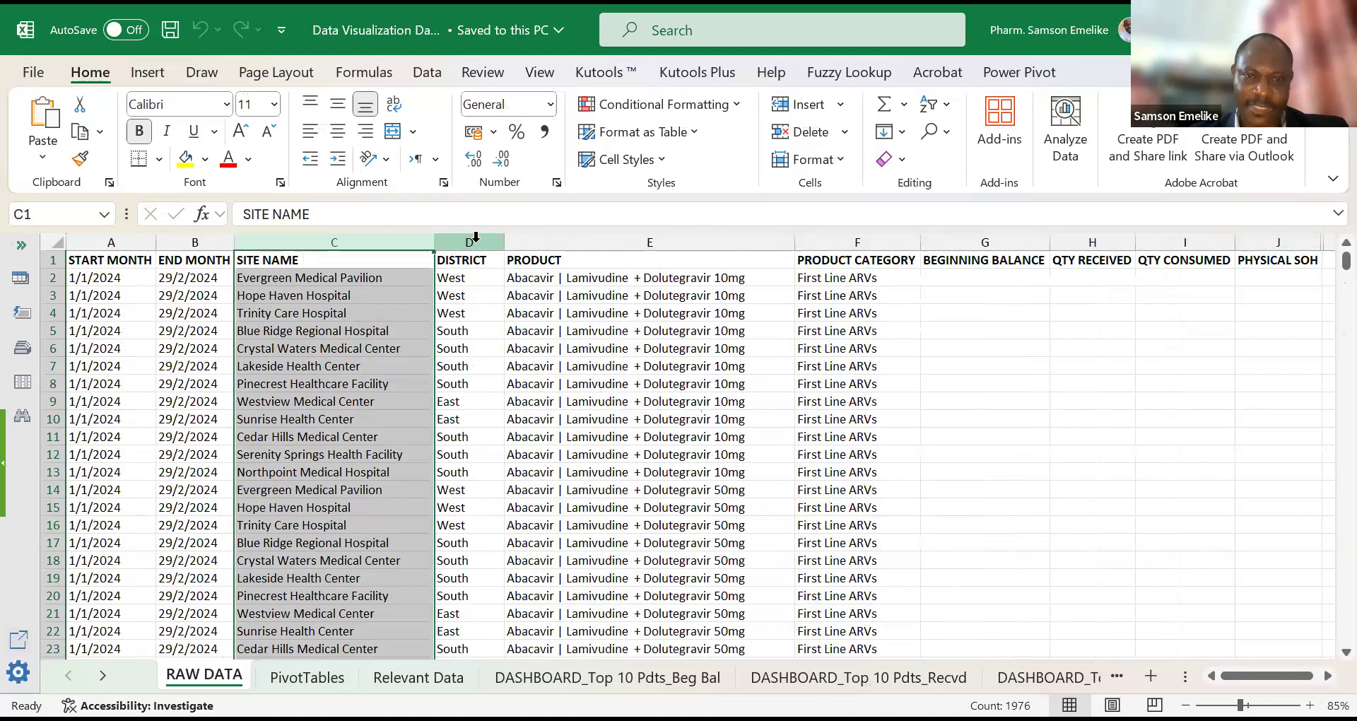
click(472, 241)
click(462, 311)
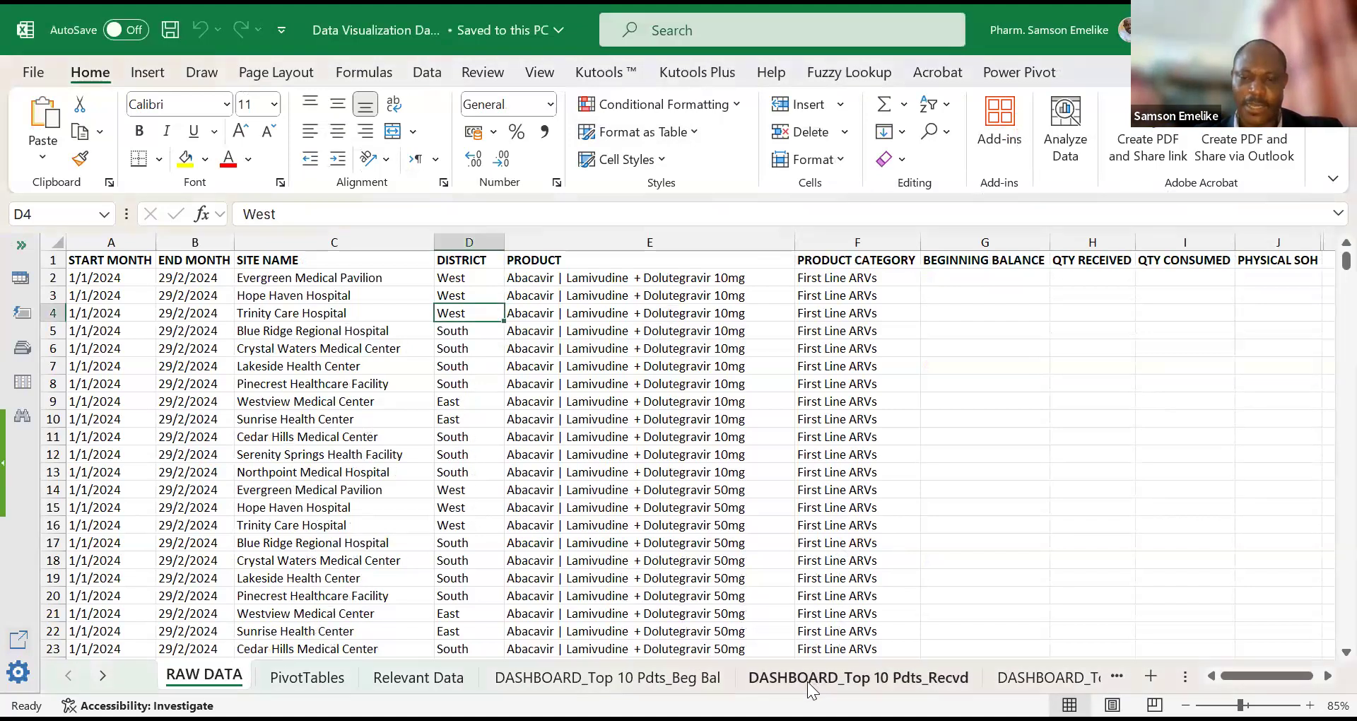
Step: Open the DASHBOARD_Top 10 Pdts_Beg Bal sheet and display it in full-screen mode
key(ctrl+Page_Down)
key(ctrl+Page_Down)
key(ctrl+Page_Down)
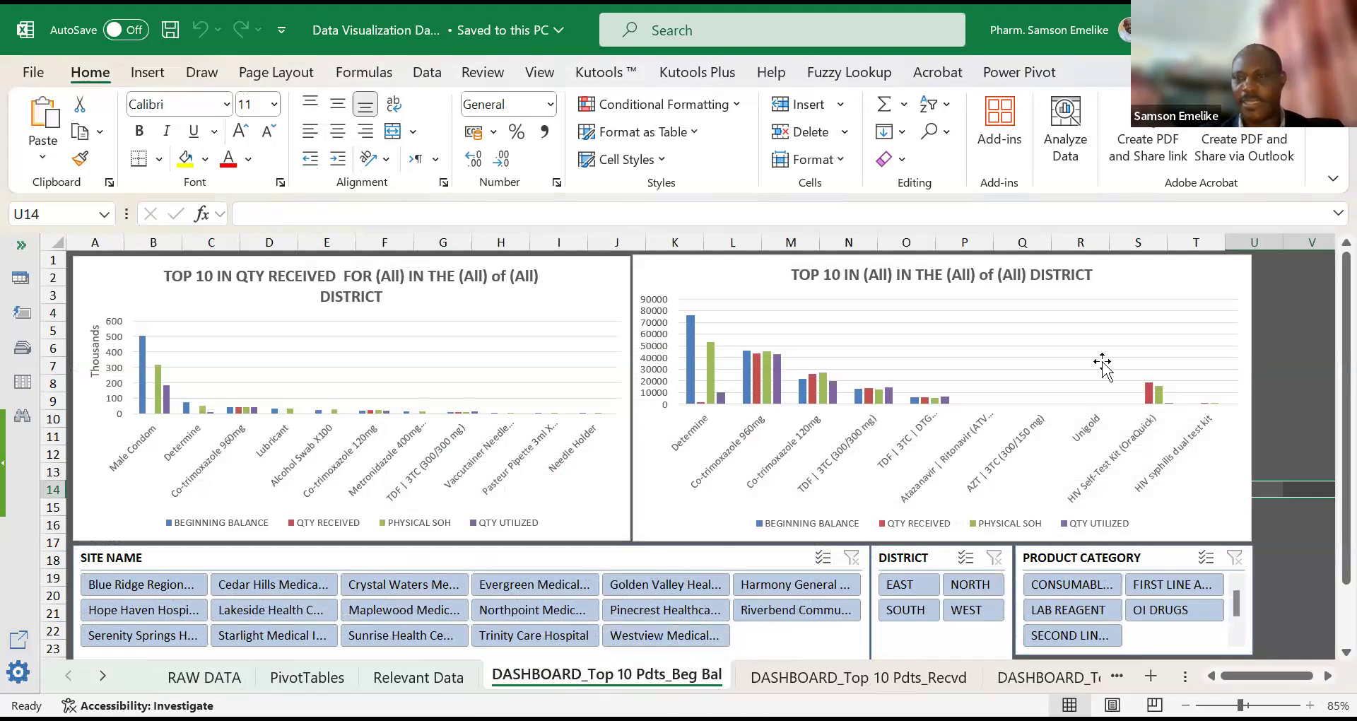
click(1328, 180)
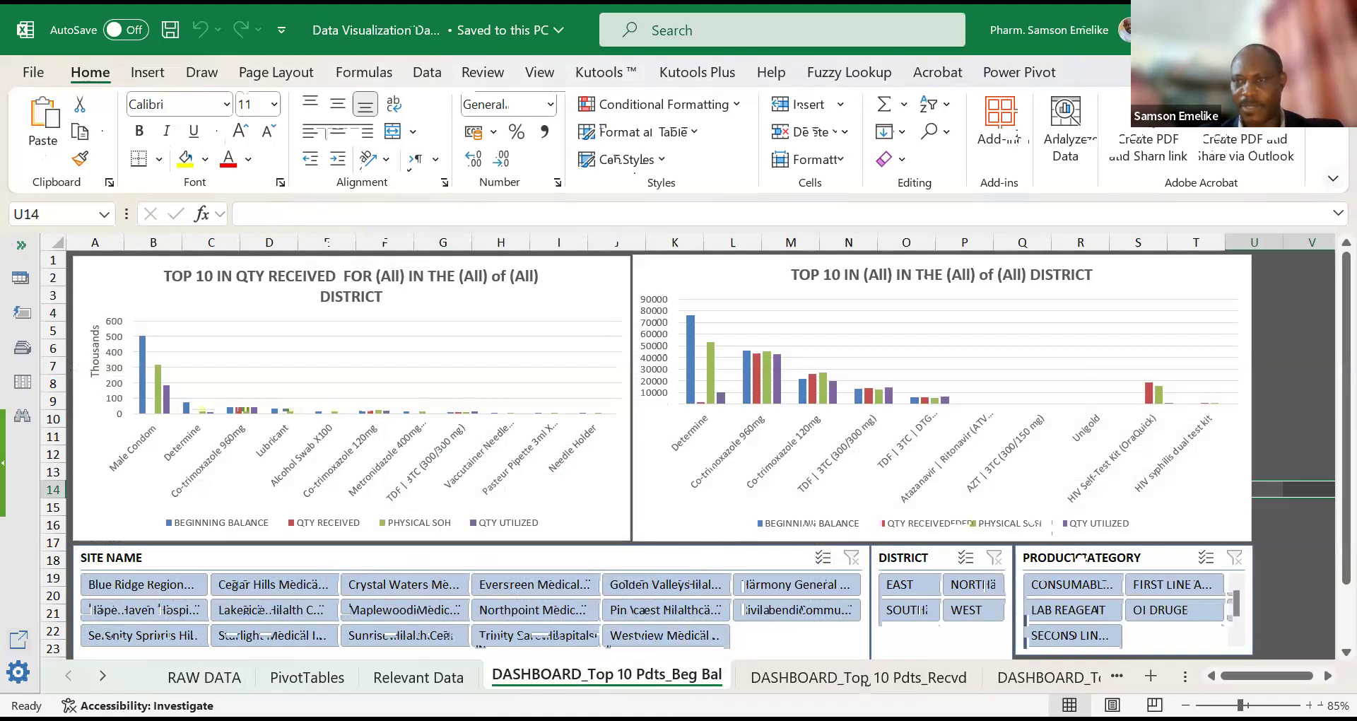
click(1314, 72)
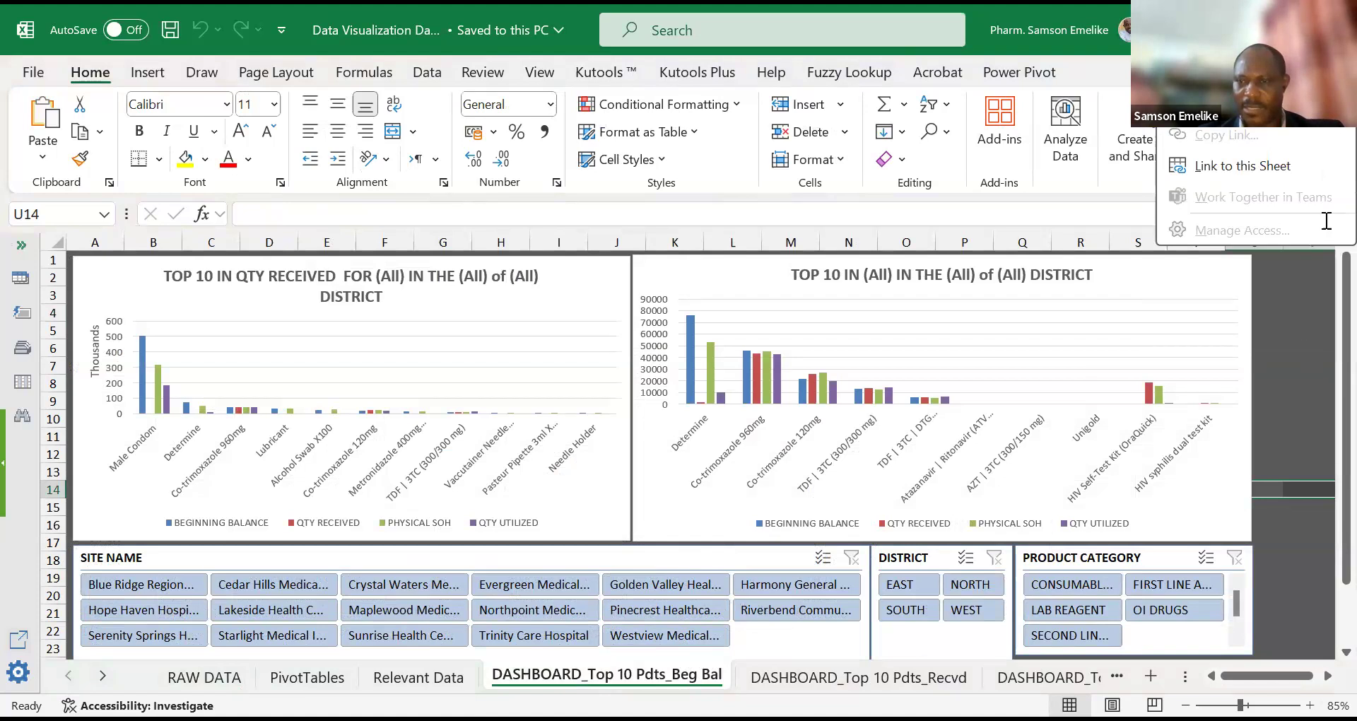
key(Escape)
click(1329, 180)
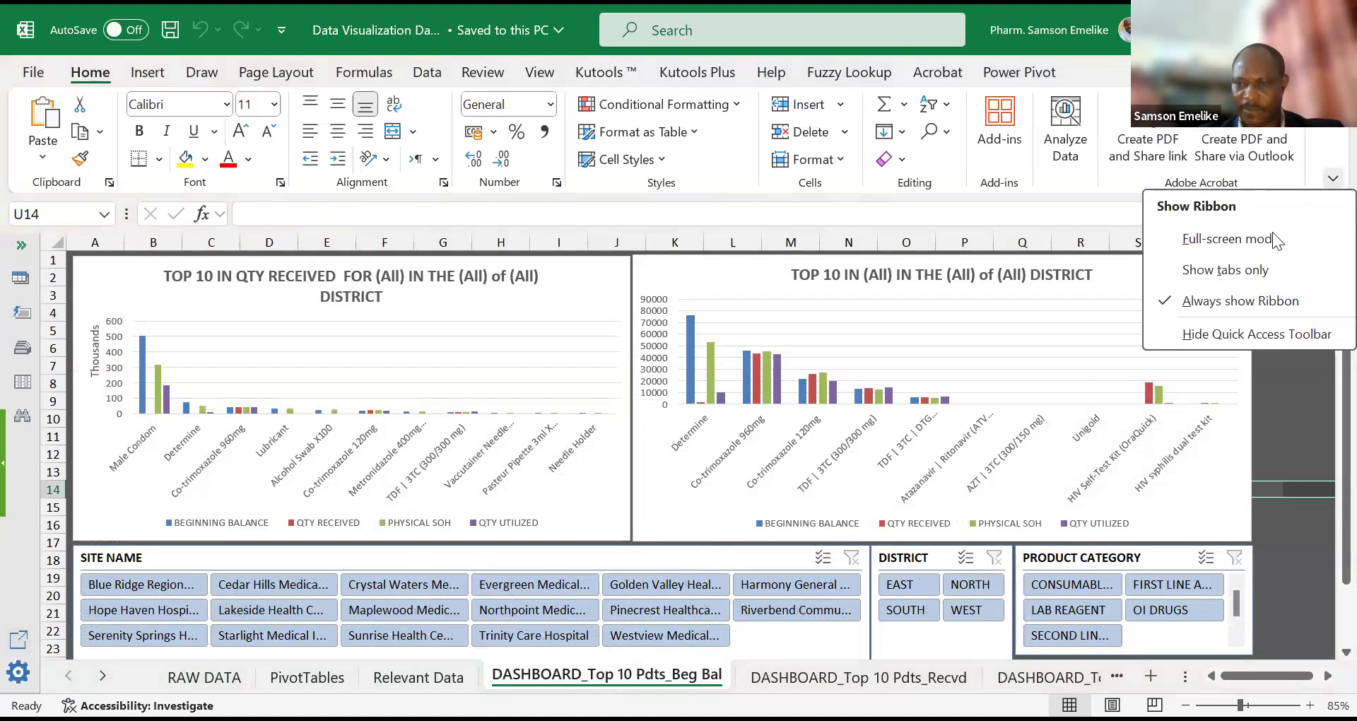
click(1252, 245)
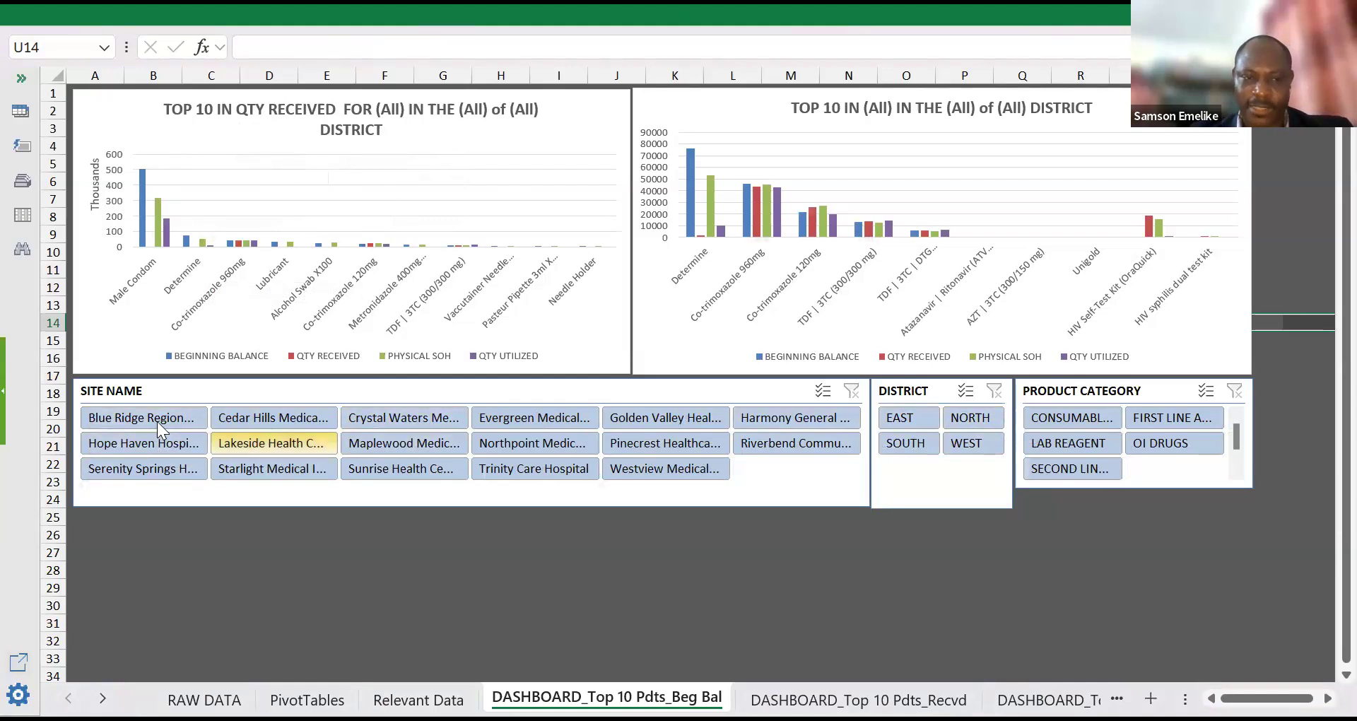
Step: Filter the dashboard to the EAST district and compare Sunrise Health Center with Westview Medical Center, for all products and for FIRST LINE ARVS
click(901, 417)
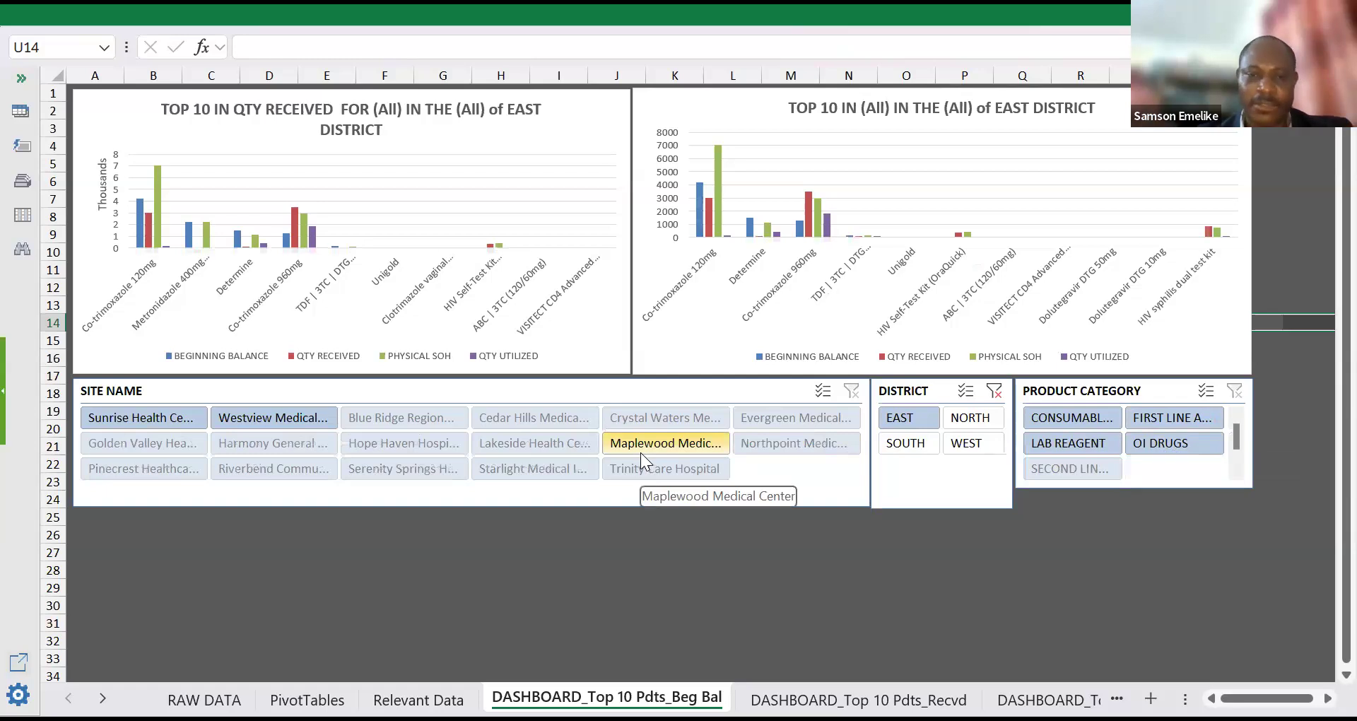
click(131, 421)
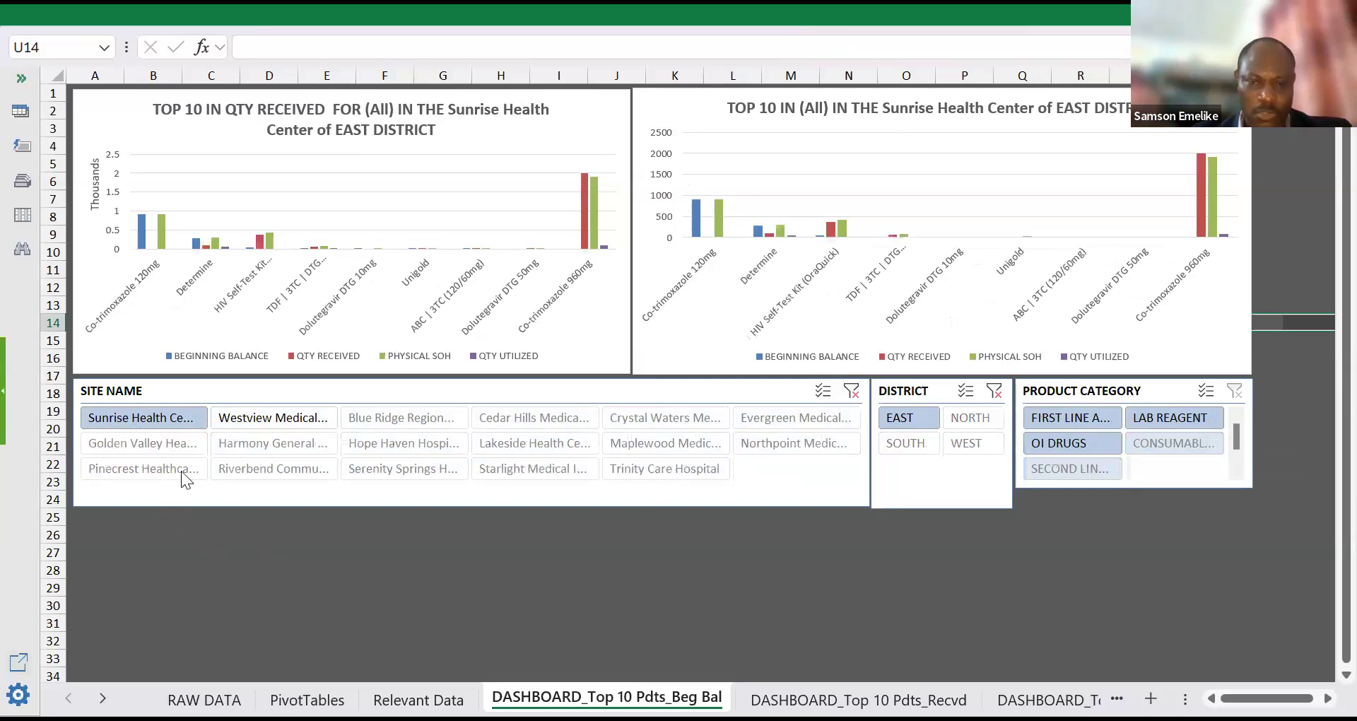
click(246, 417)
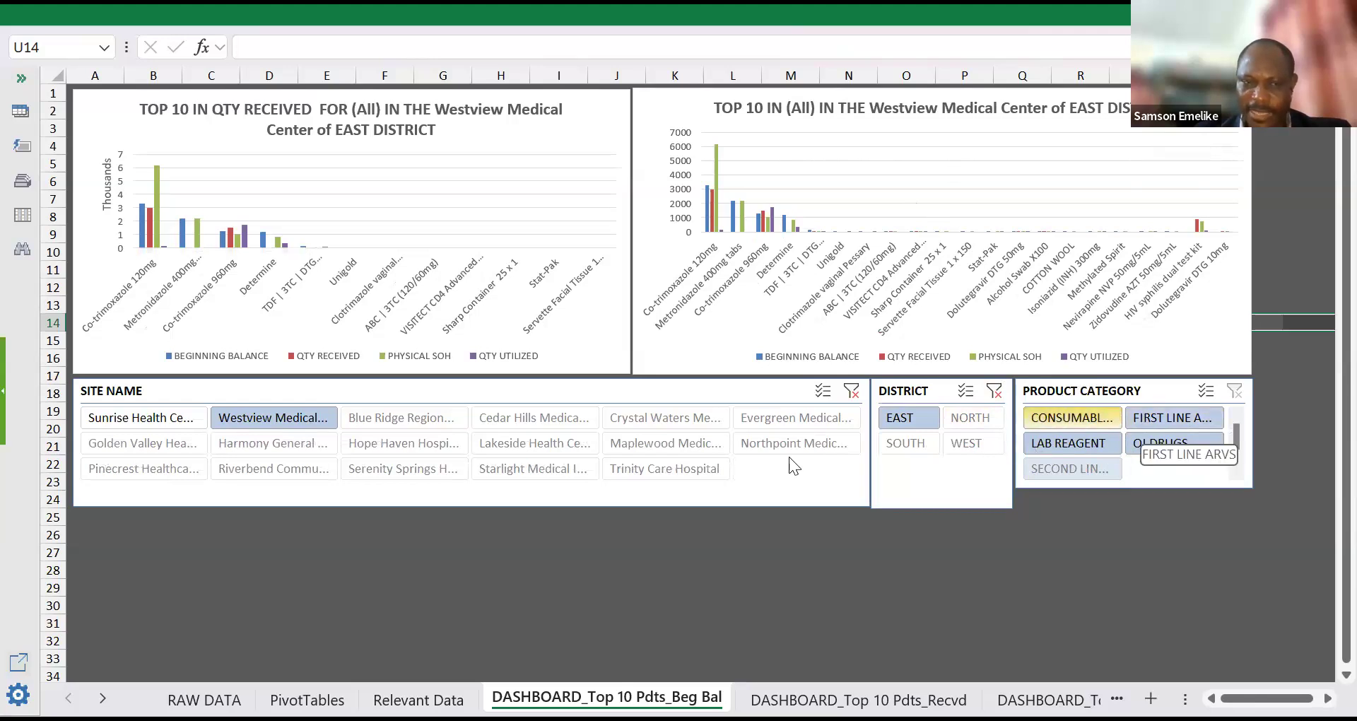
click(162, 416)
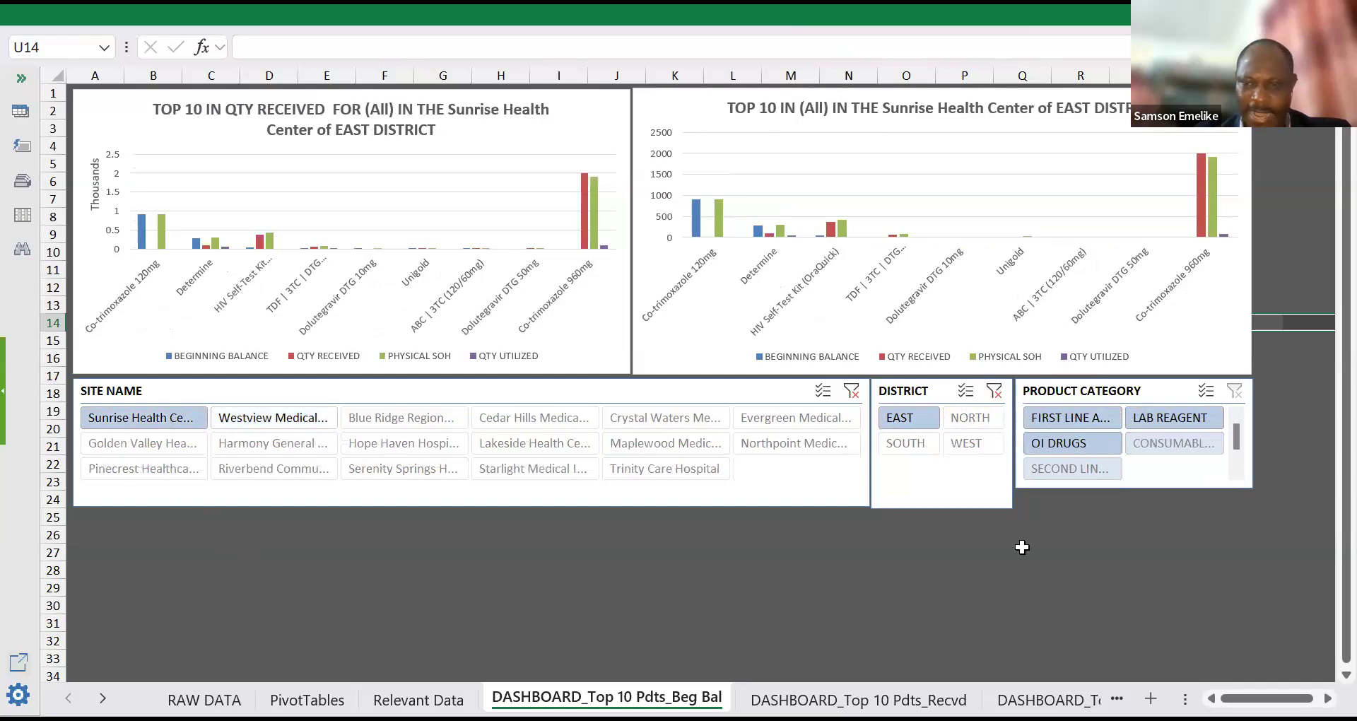
click(1069, 417)
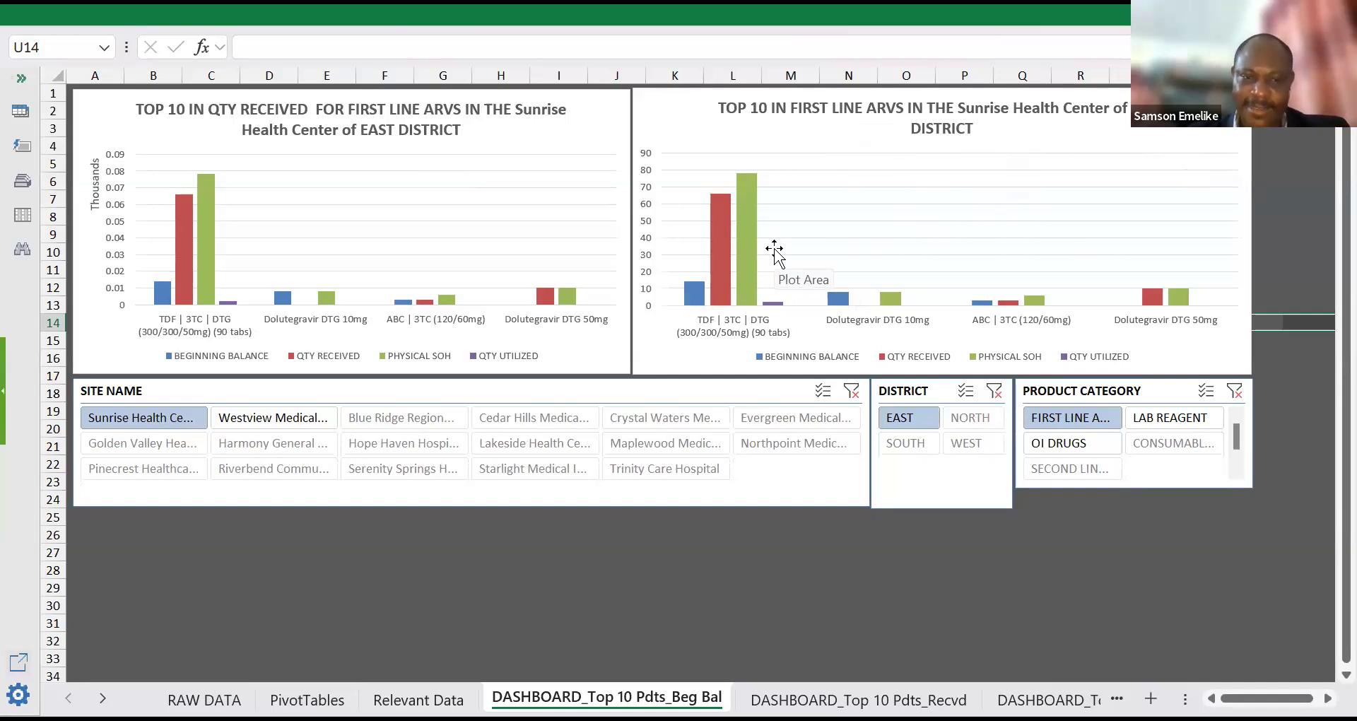
click(277, 417)
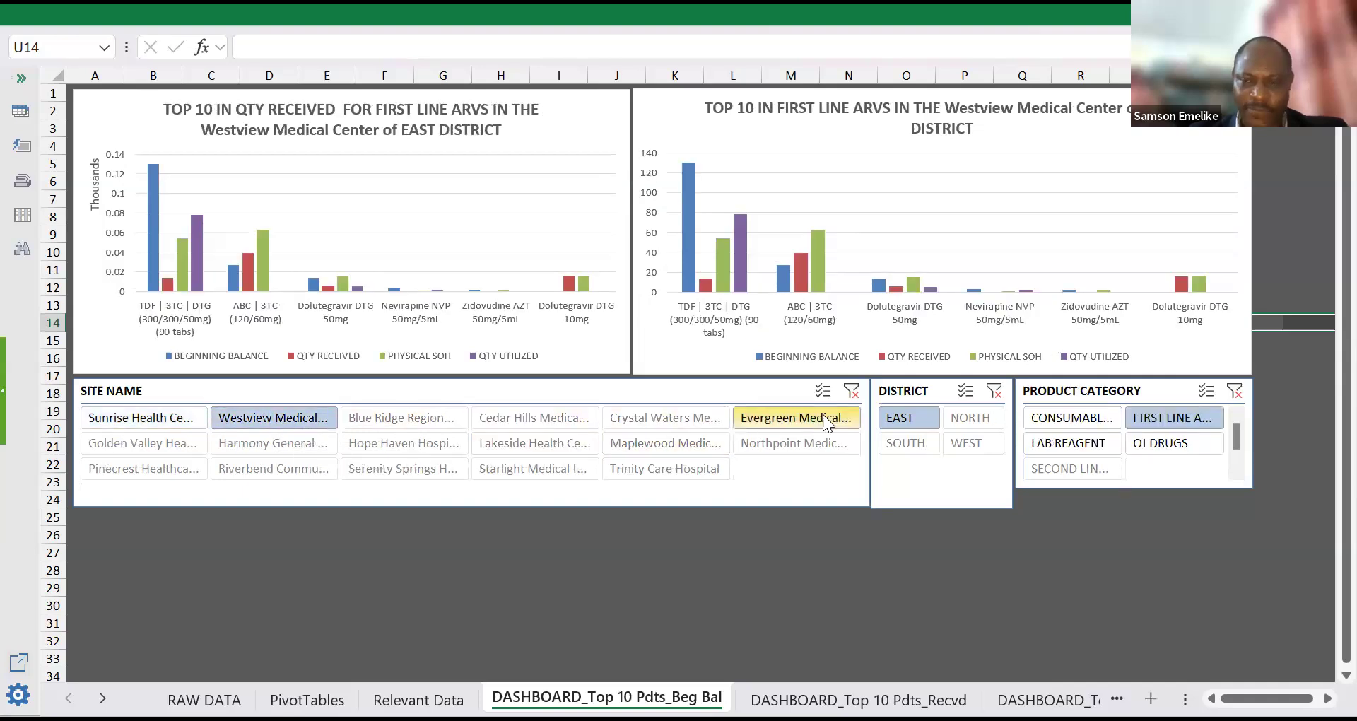
Step: Filter the dashboard to Blue Ridge Regional Hospital in the NORTH district and view its product categories one by one, ending with SECOND LINE ARVS
click(965, 415)
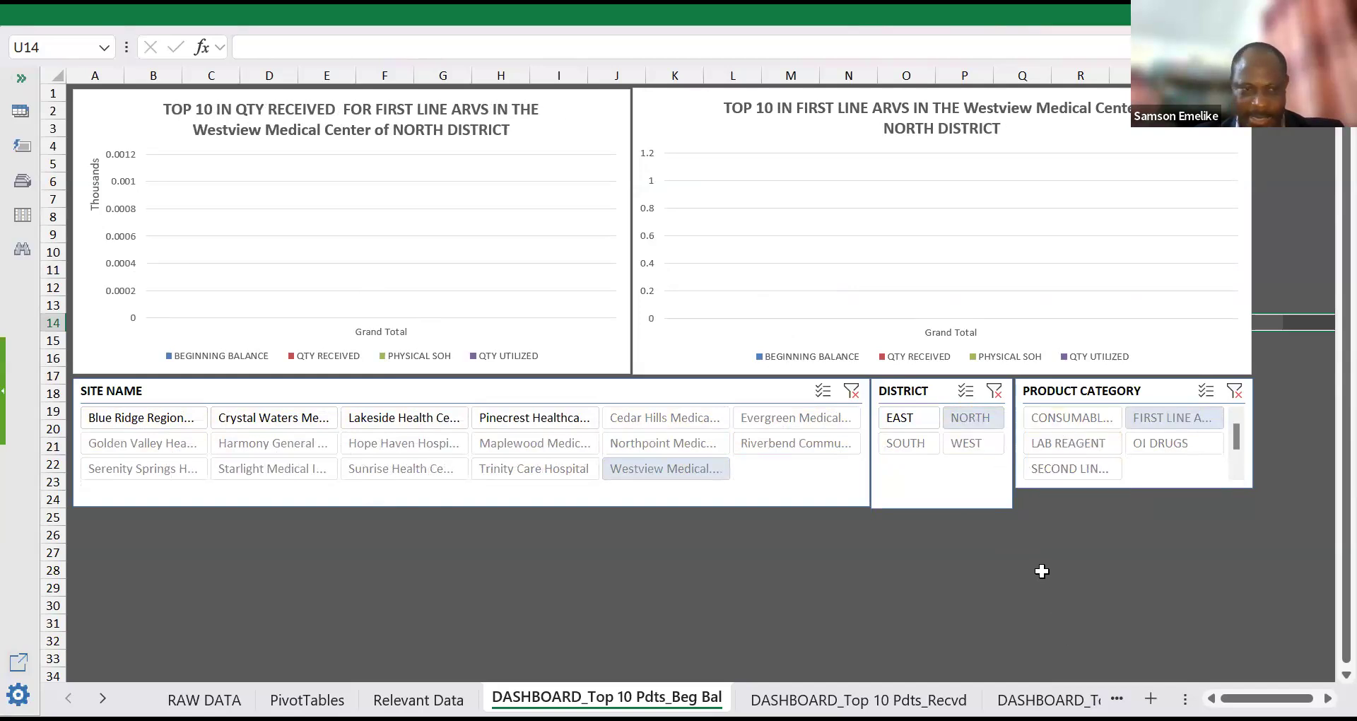
click(202, 420)
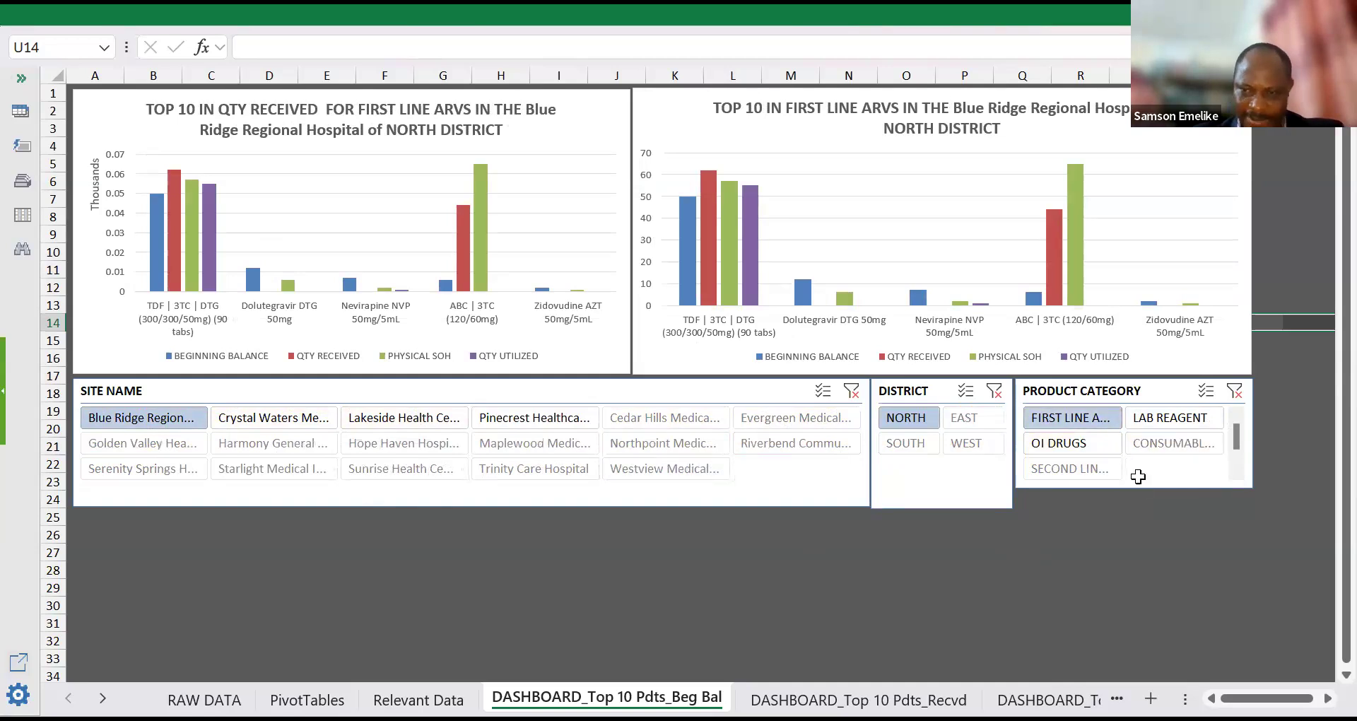
click(1174, 420)
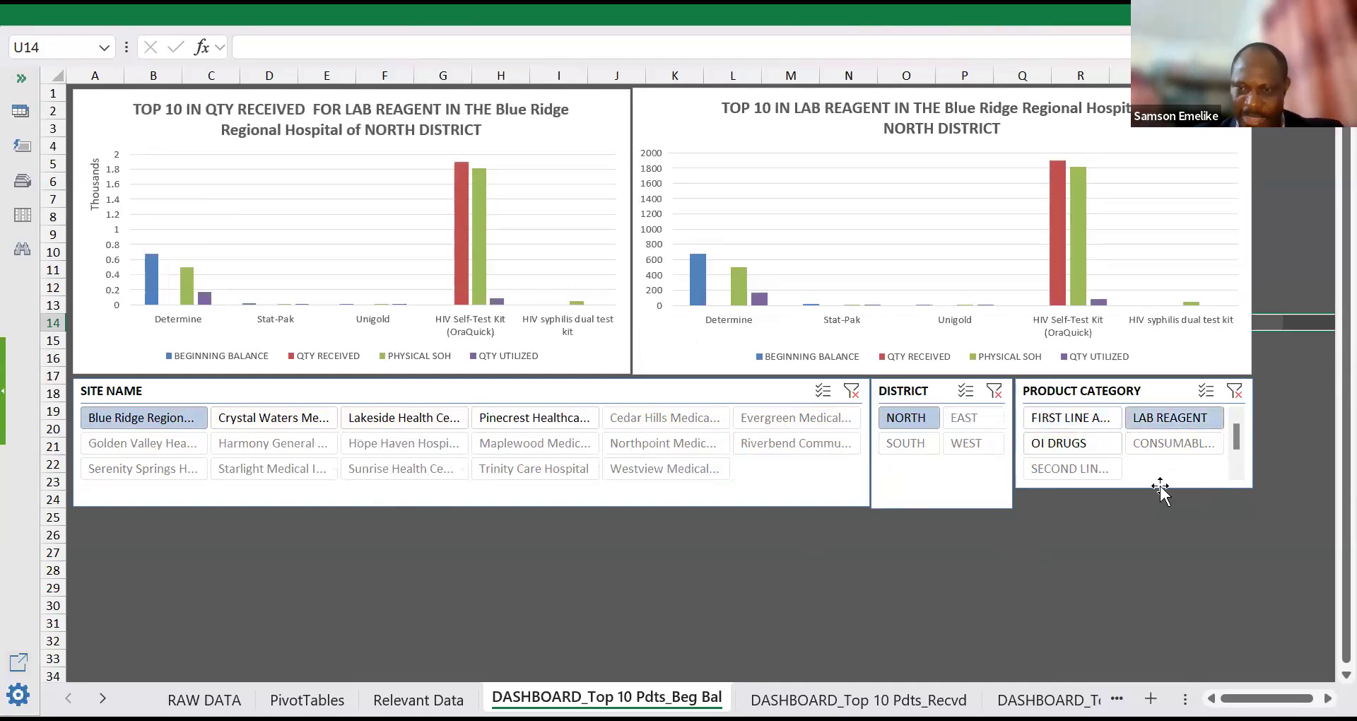
click(1053, 442)
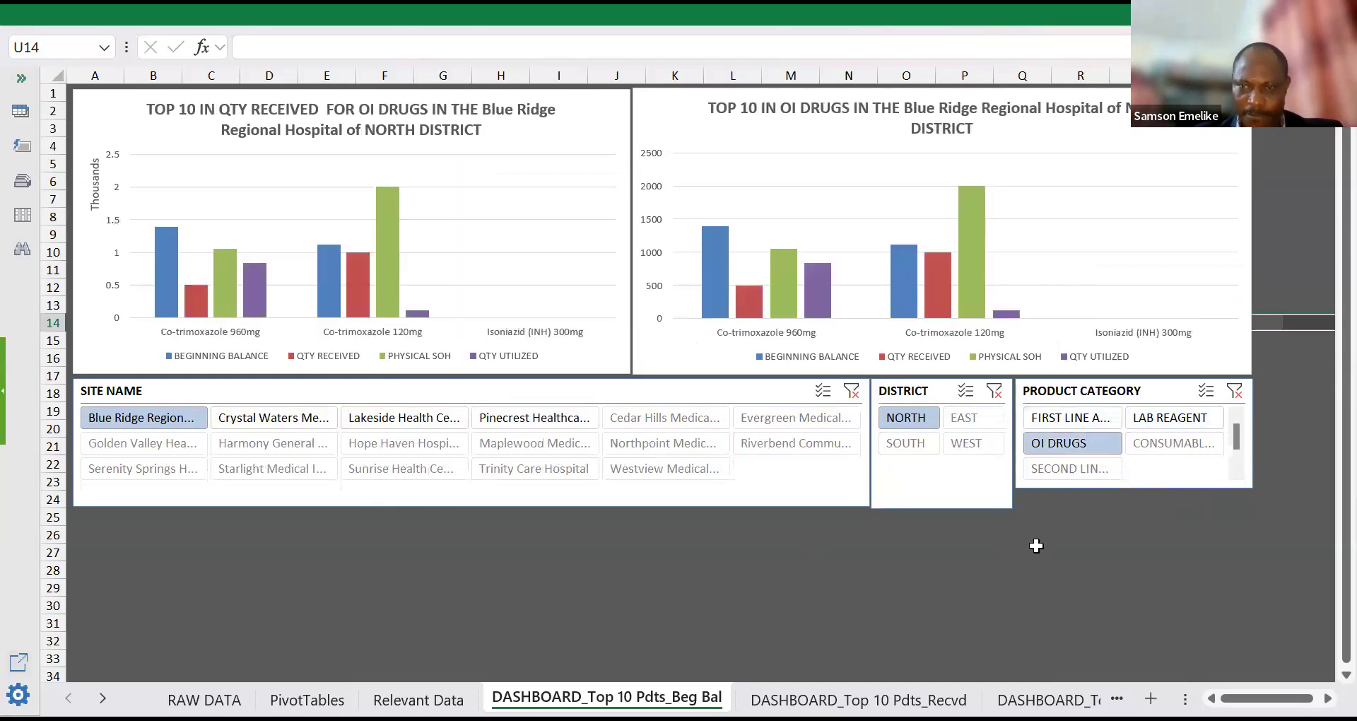
click(1186, 440)
click(1067, 463)
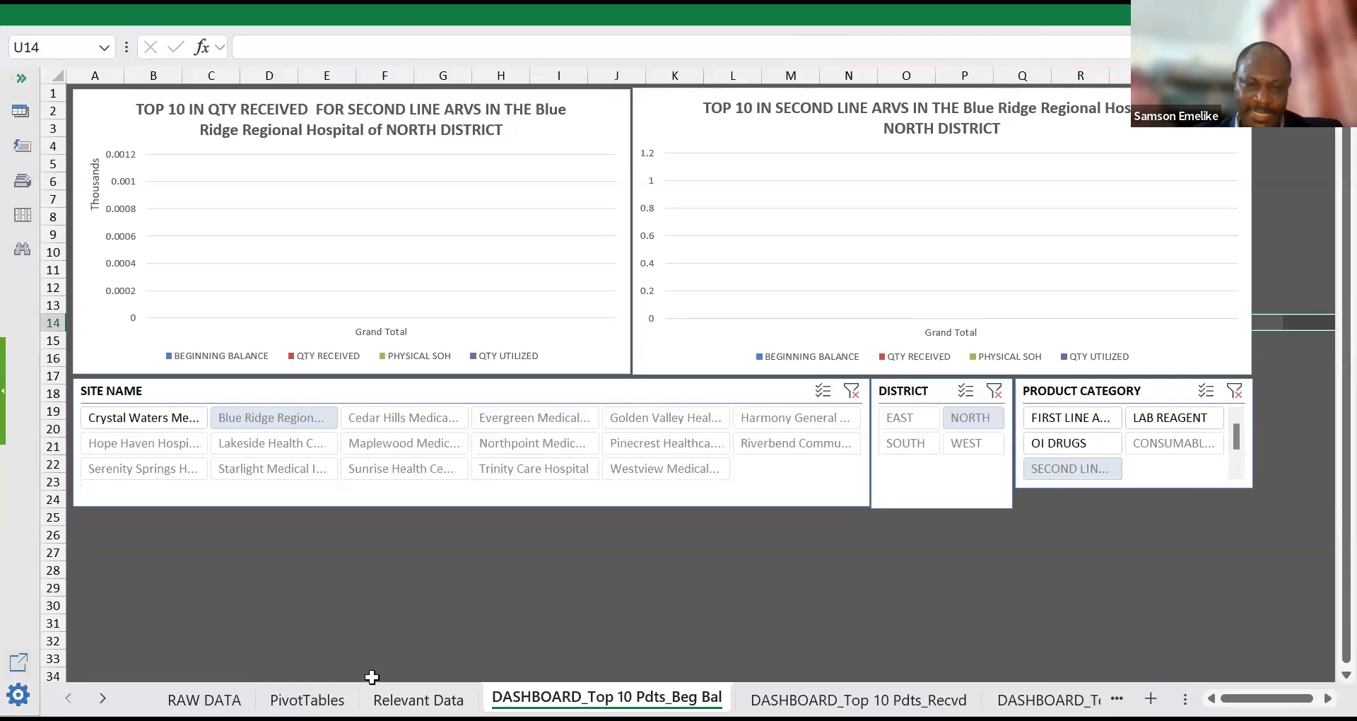
Step: Glance at the RAW DATA sheet, then set the Beg Bal dashboard's district filter to EAST and clear its product category filter
click(204, 700)
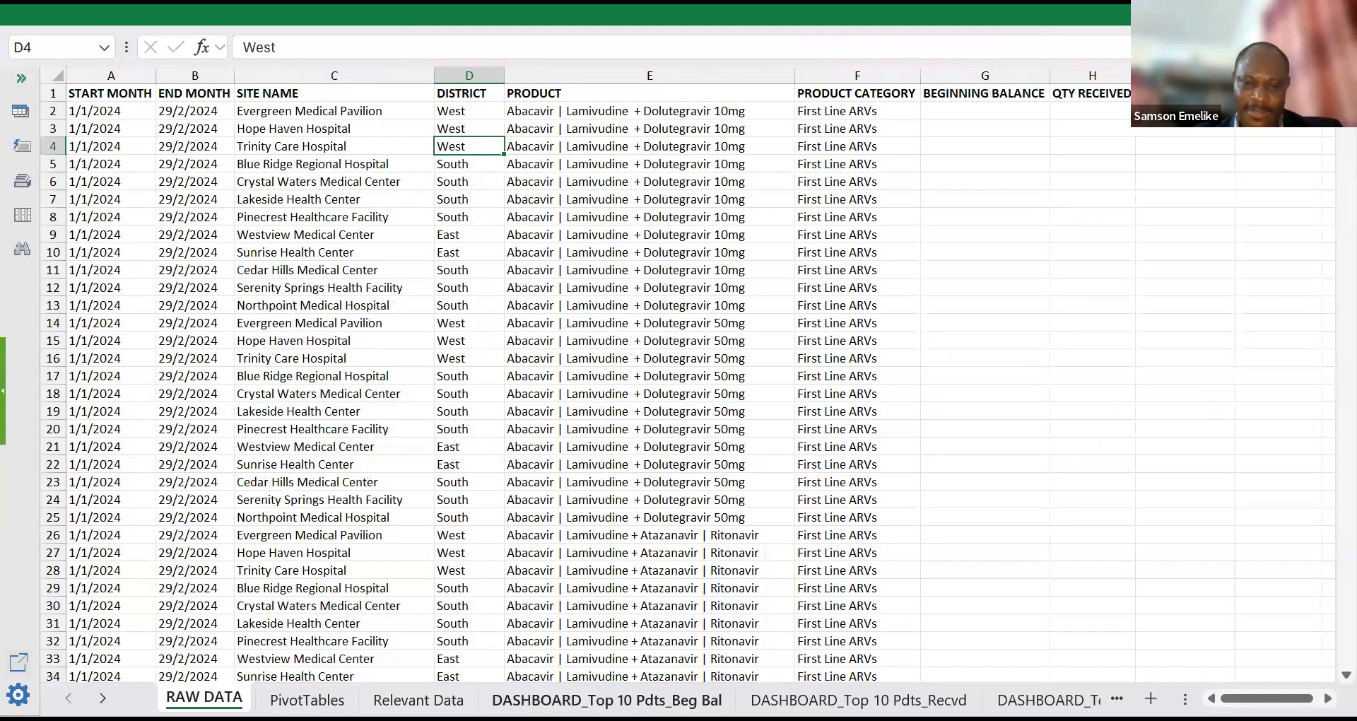
click(618, 691)
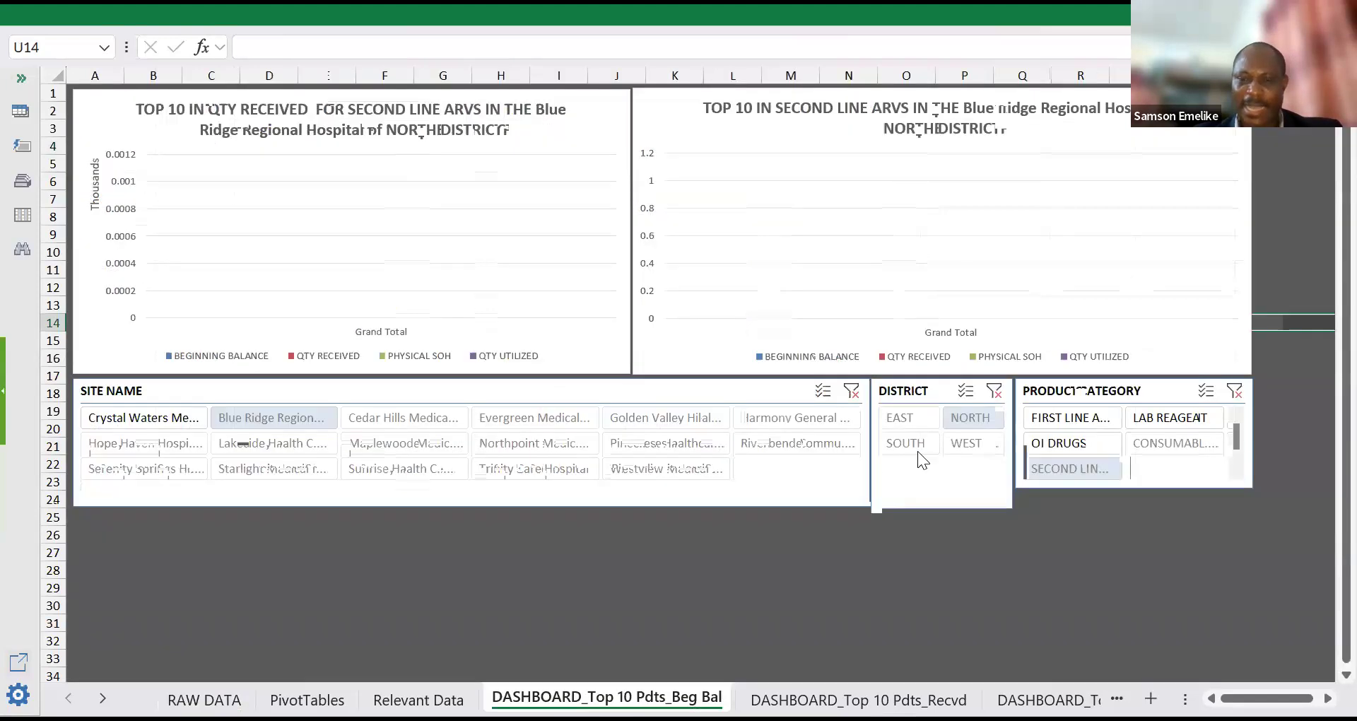
click(905, 417)
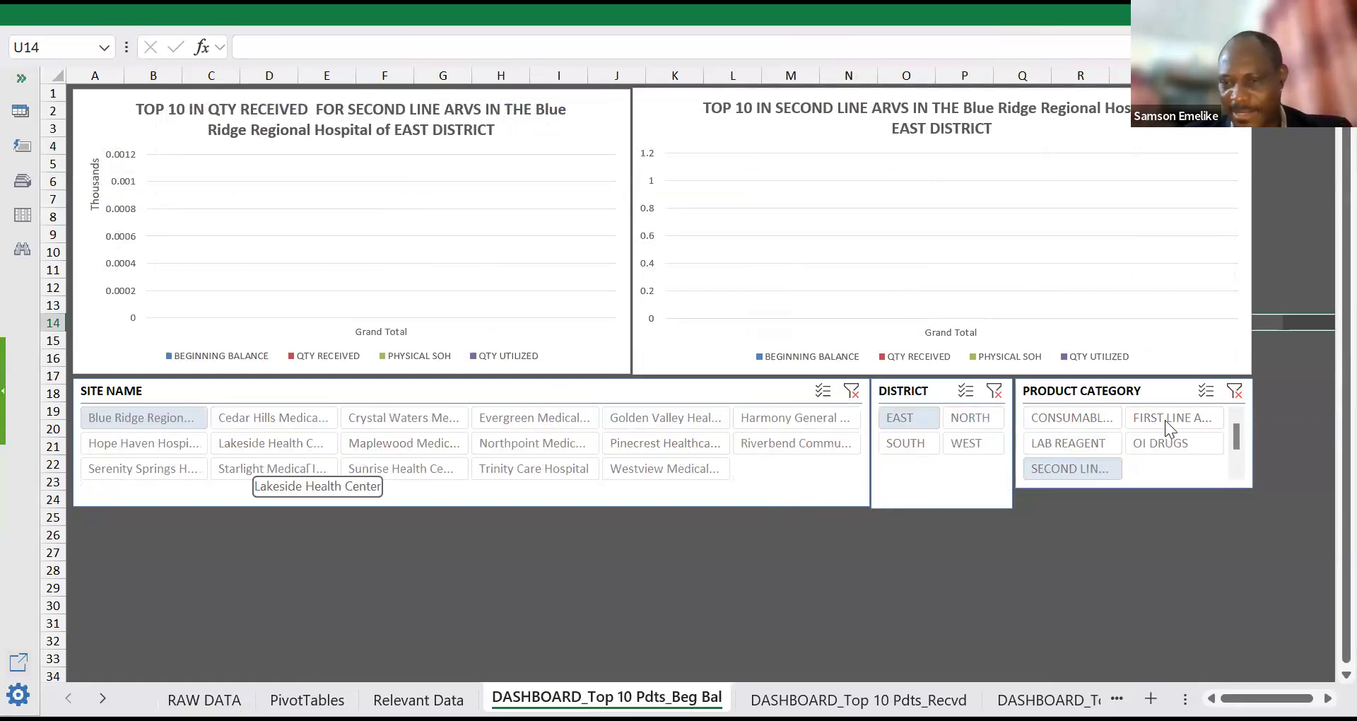
click(1163, 441)
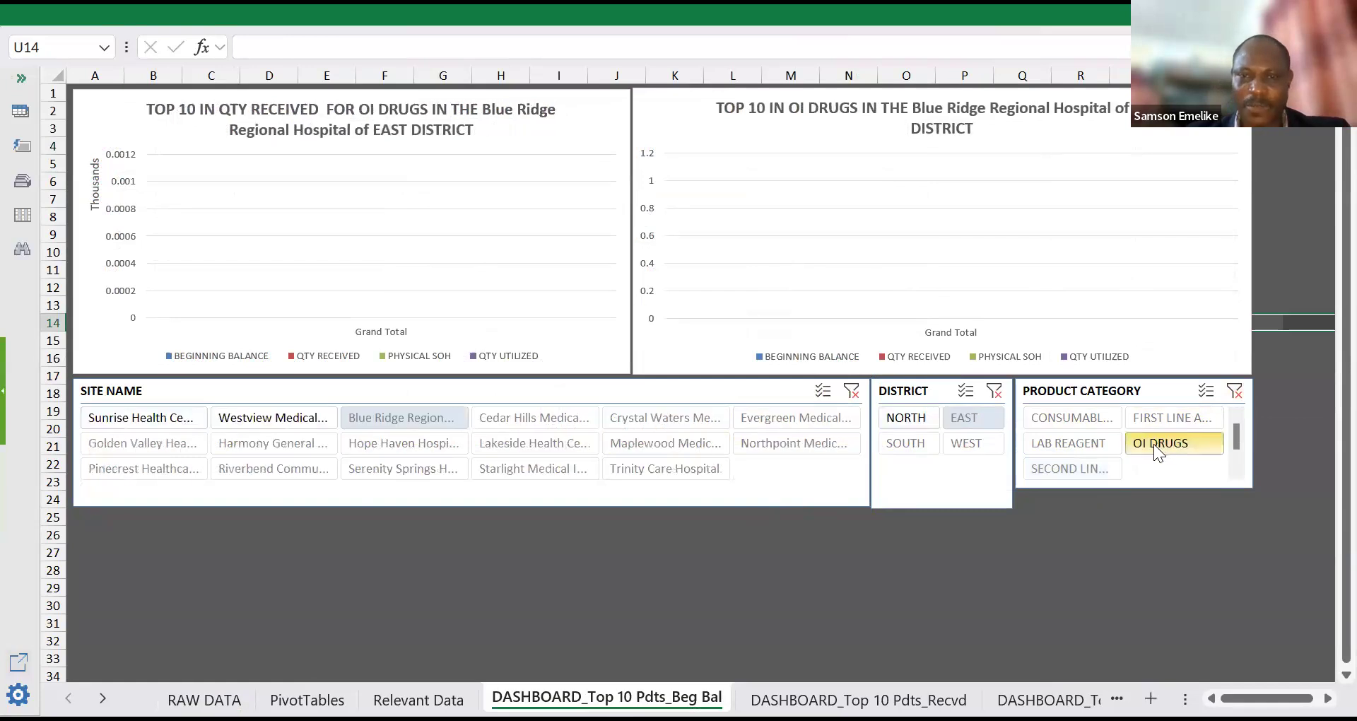
click(1234, 390)
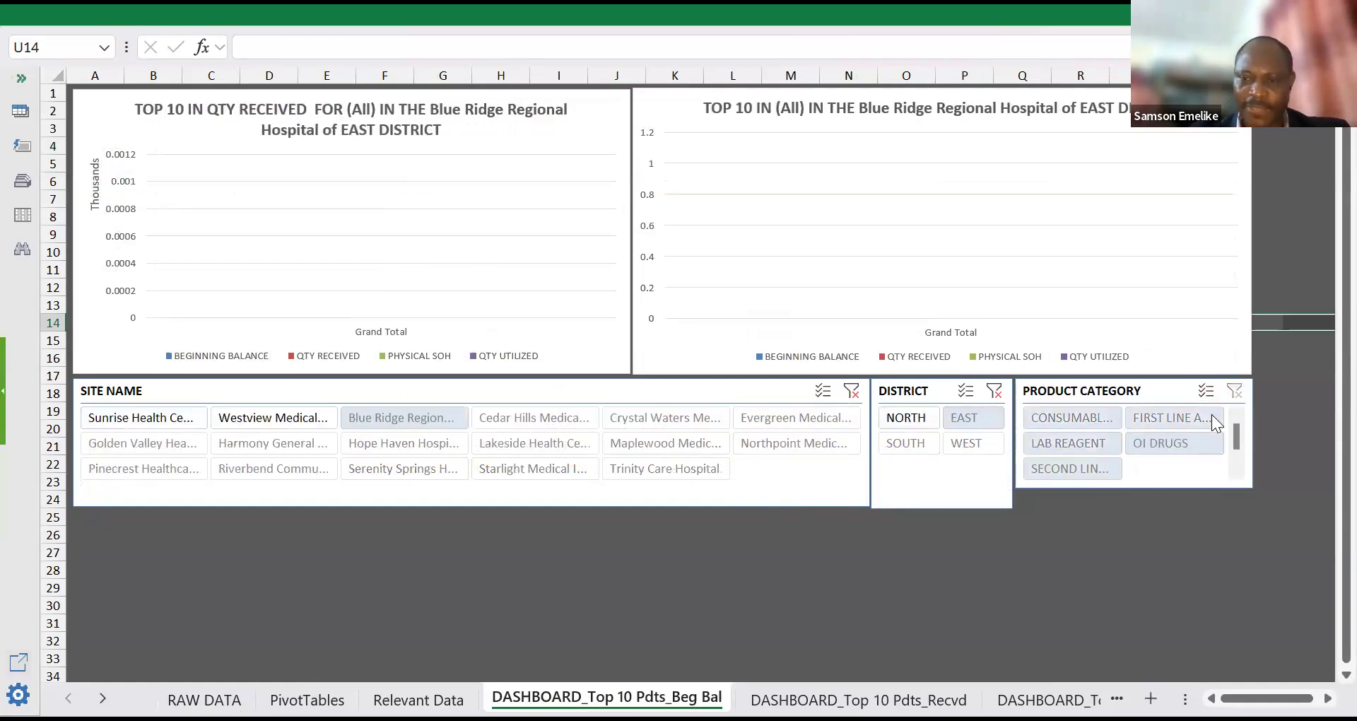
Step: Clear the district filter on the Top 10 Beg Bal dashboard
click(993, 391)
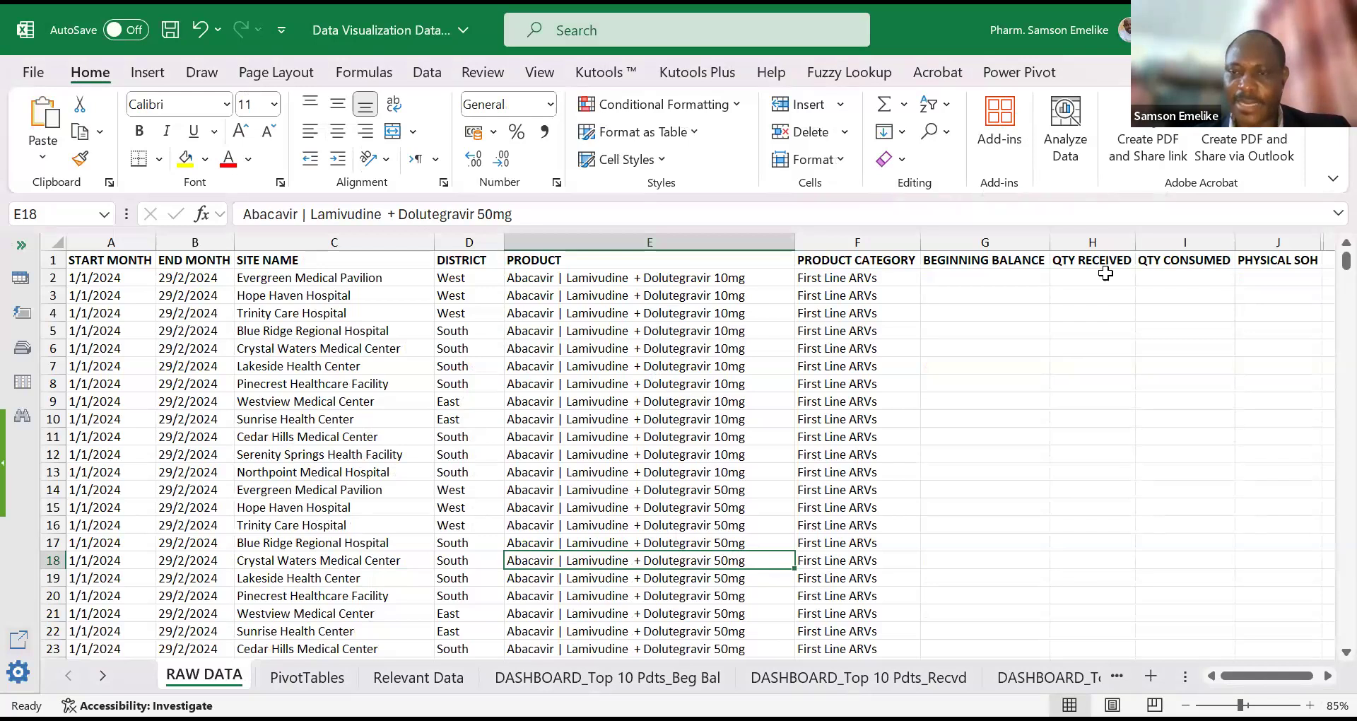
Step: On the RAW DATA sheet, select BEGINNING BALANCE through PHYSICAL SOH from row 2 down to row 310 to examine which quantities are blank
click(1152, 555)
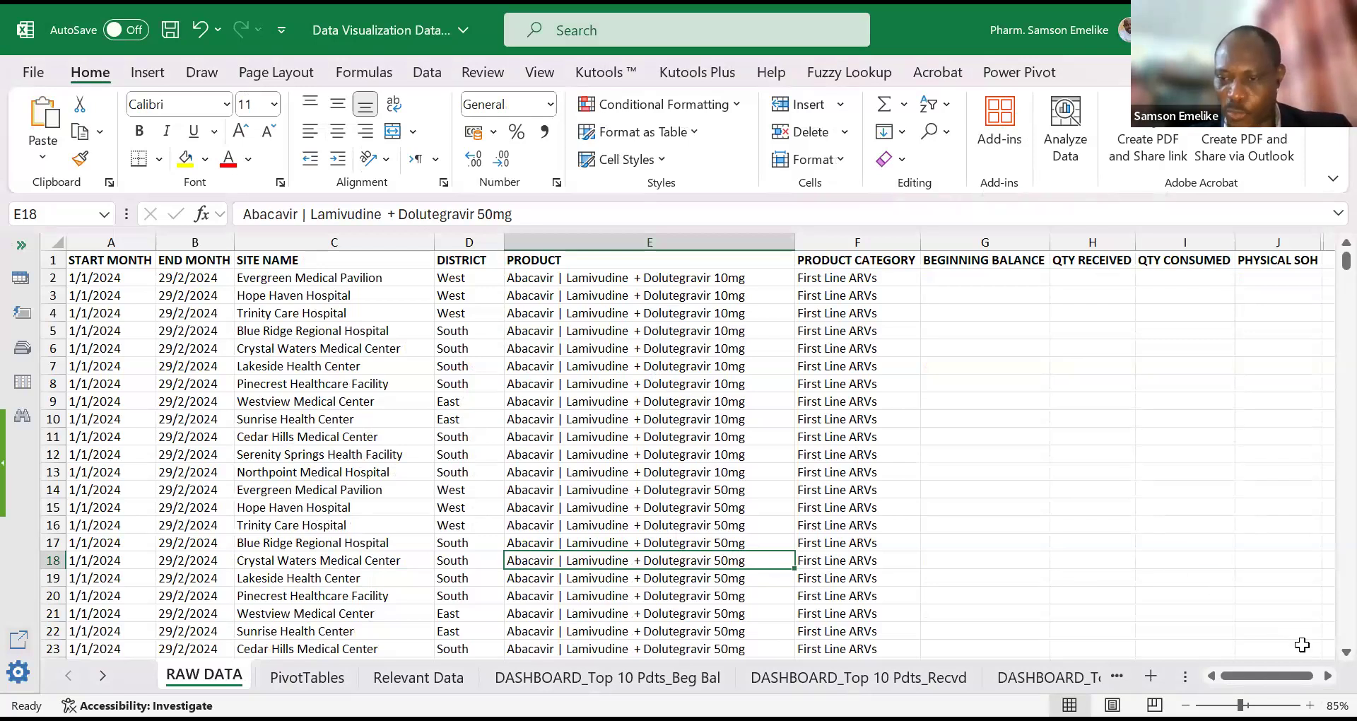
click(1326, 676)
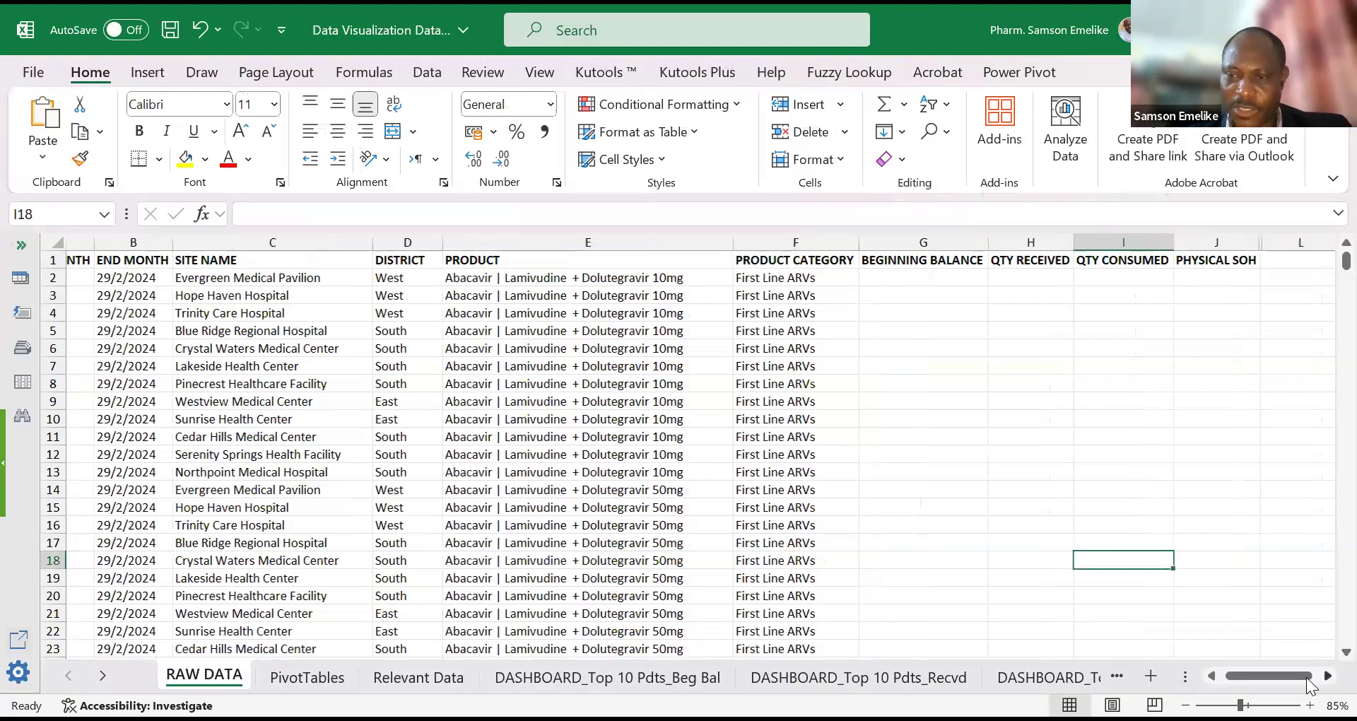
scroll(1265, 675, left, 1)
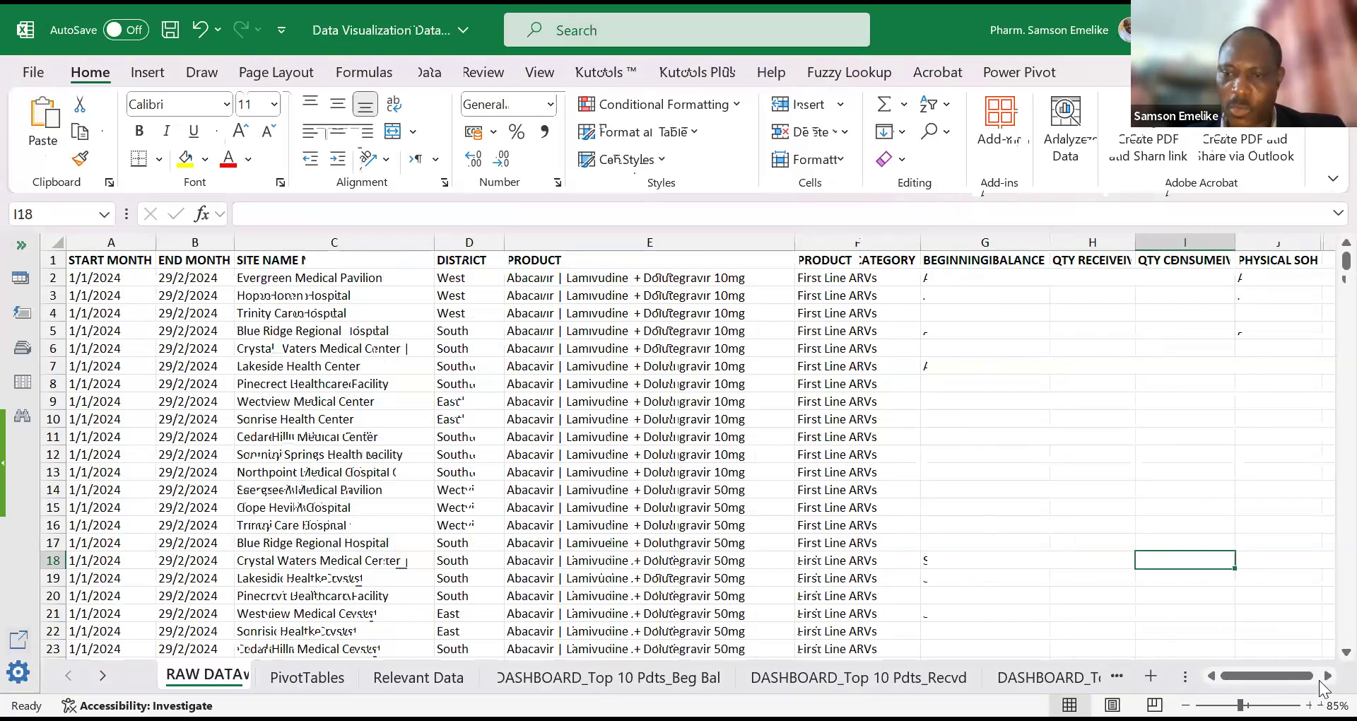
scroll(1084, 560, right, 3)
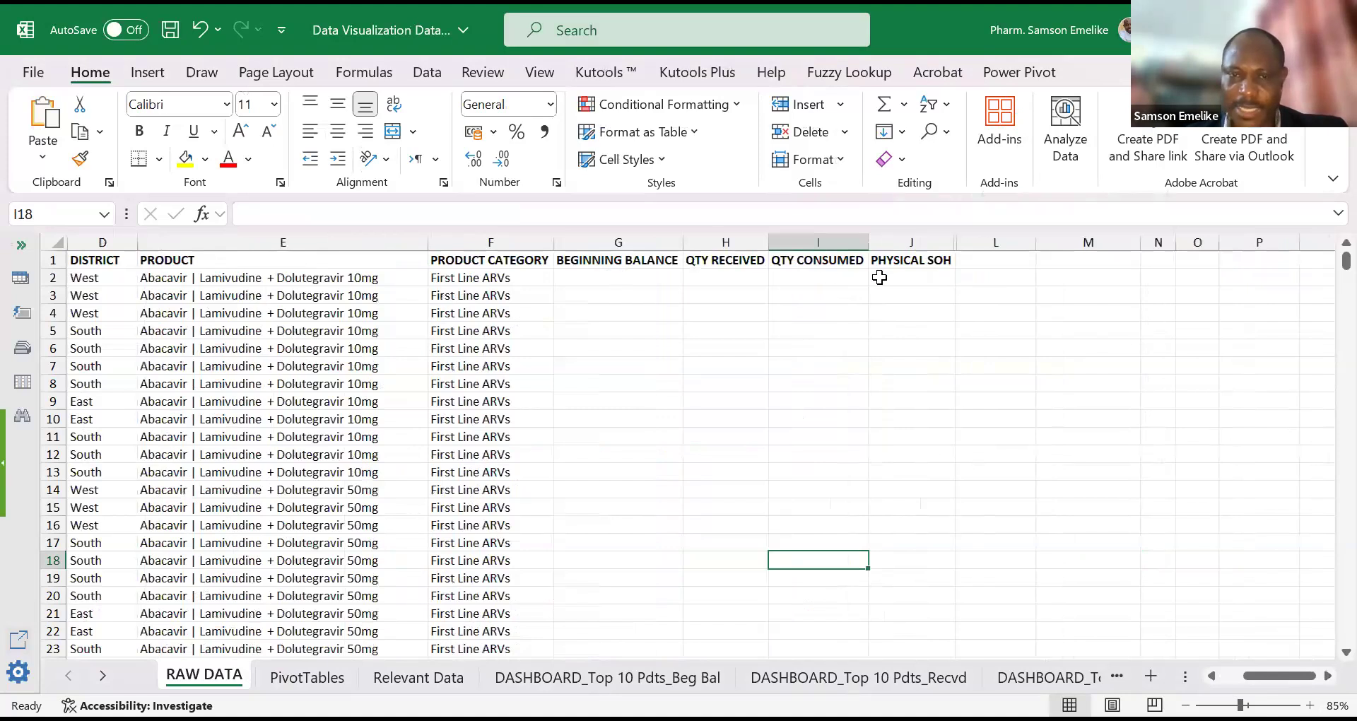
drag(879, 277, 918, 647)
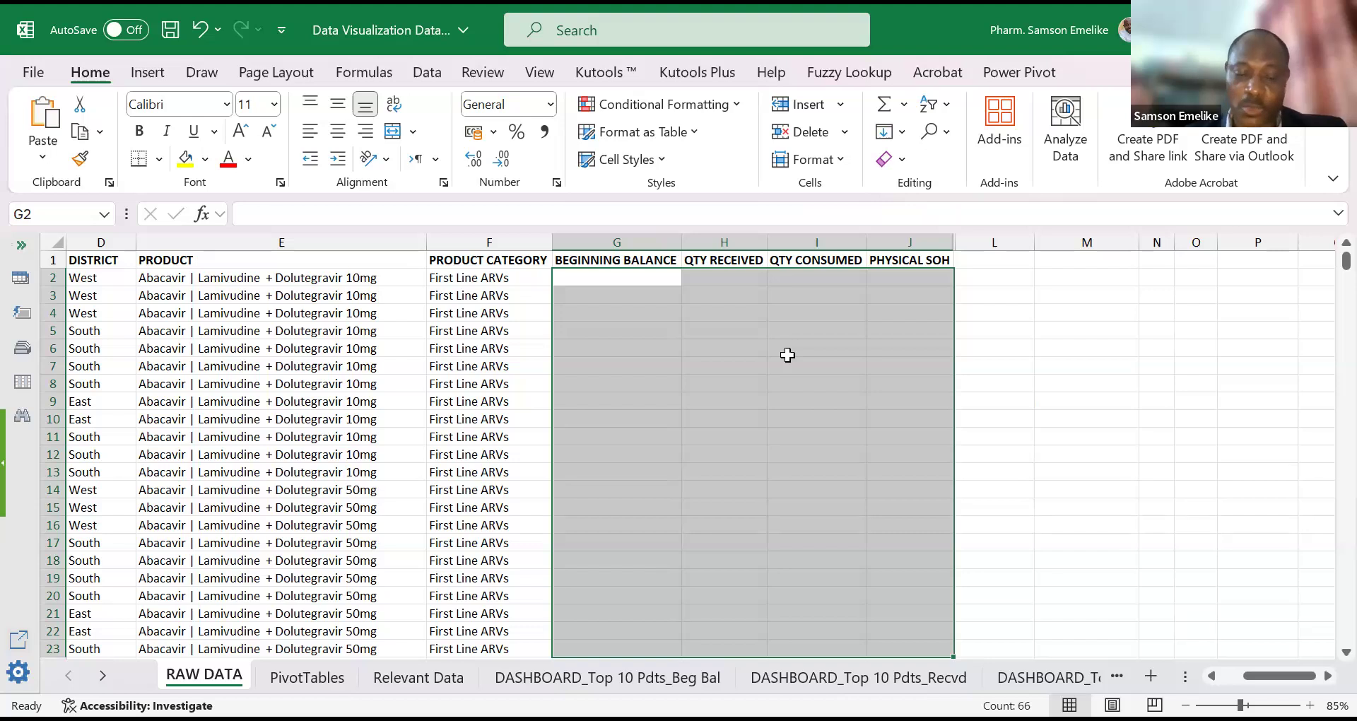
scroll(791, 356, down, 1)
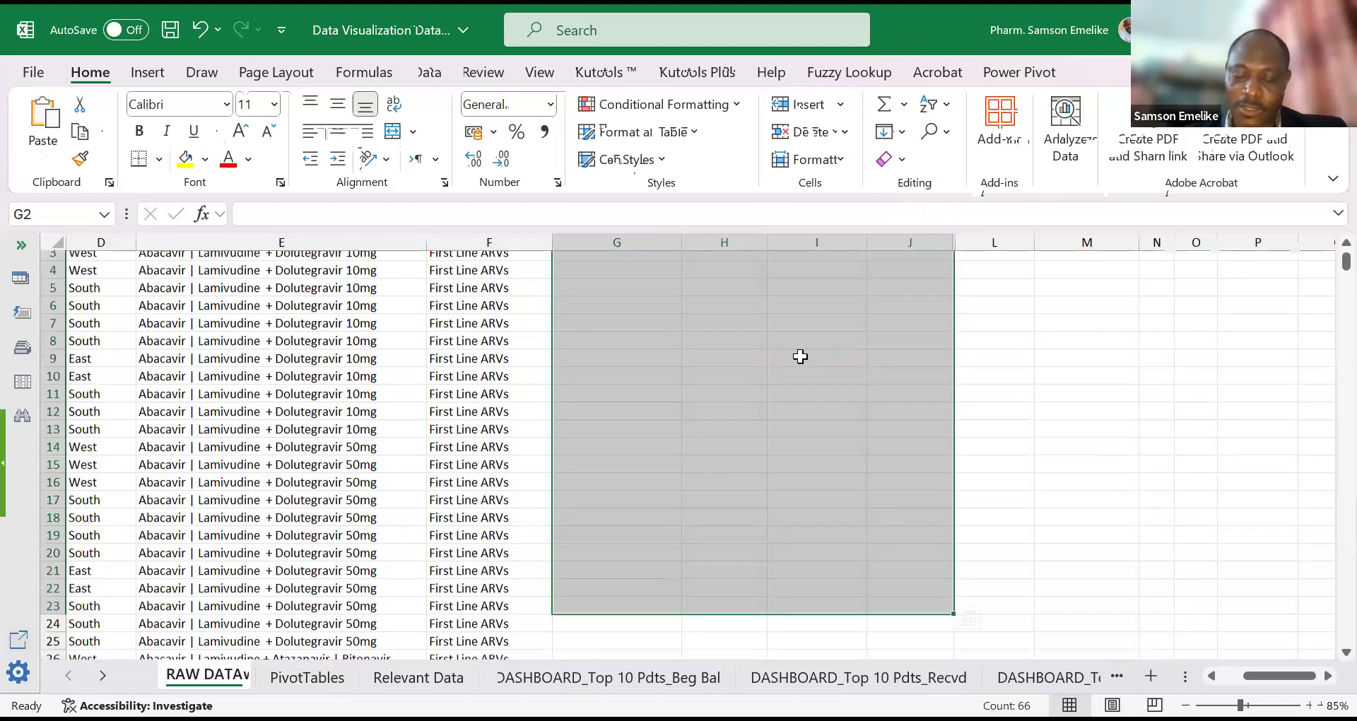
scroll(800, 356, down, 4)
key(shift+Down)
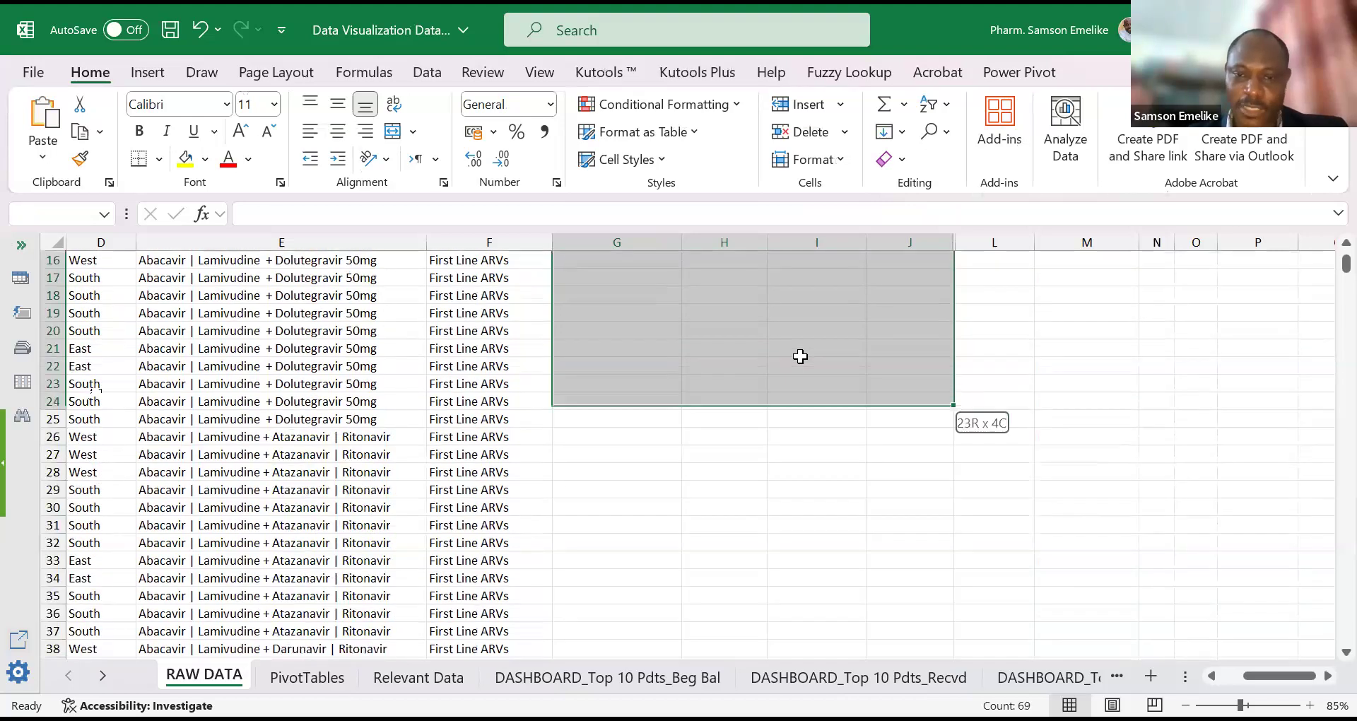
key(shift+Down)
key(shift+Down)
key(shift+Down)
key(shift+Down)
key(shift+Down)
key(shift+Down)
key(shift+Down)
key(shift+Down)
key(shift+Down)
key(shift+Down)
key(shift+Down)
key(shift+Down)
key(shift+Down)
key(shift+Down)
key(shift+Down)
key(shift+Down)
key(shift+Down)
key(shift+Down)
key(shift+Down)
key(shift+Down)
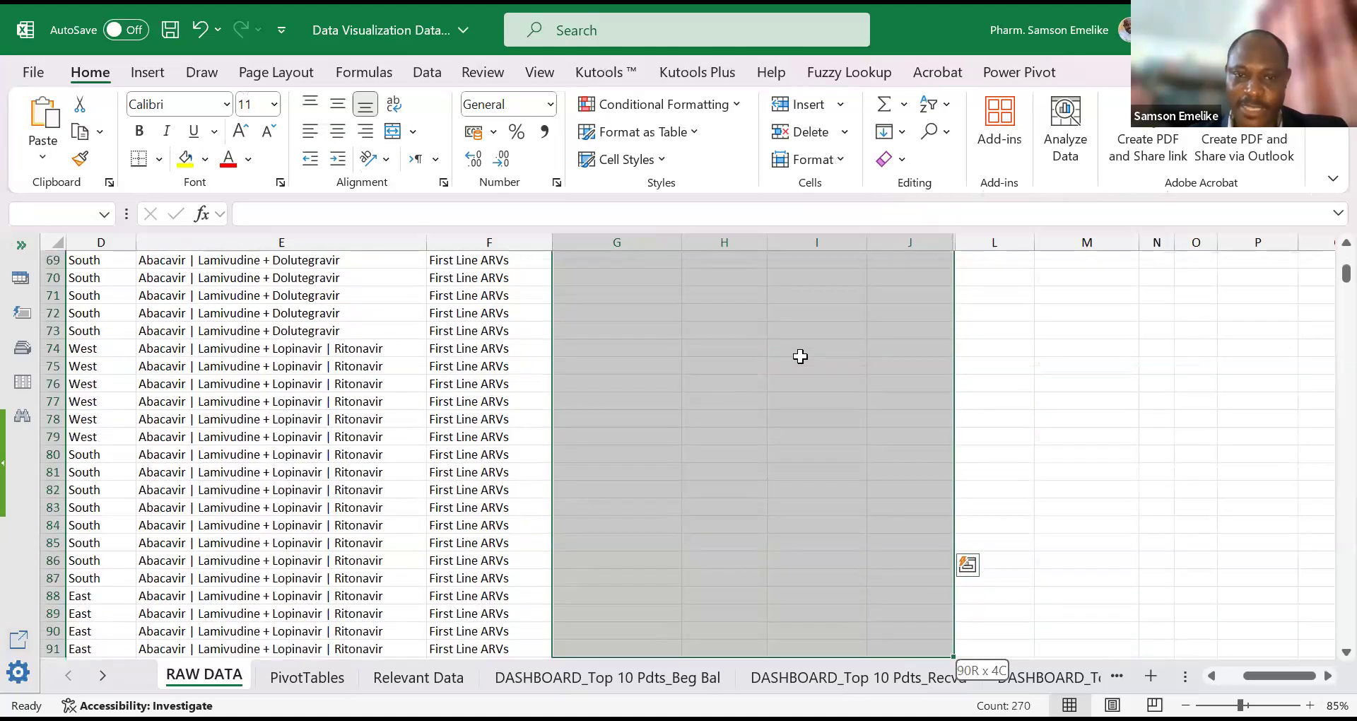
key(shift+Down)
key(shift+Down)
key(shift+Down)
key(shift+Down)
key(shift+Down)
key(shift+Down)
key(shift+Down)
key(shift+Down)
key(shift+Down)
key(shift+Down)
key(shift+Down)
key(shift+Down)
key(shift+Down)
key(shift+Down)
key(shift+Down)
key(shift+Down)
key(shift+Down)
key(shift+Down)
key(shift+Down)
key(shift+Down)
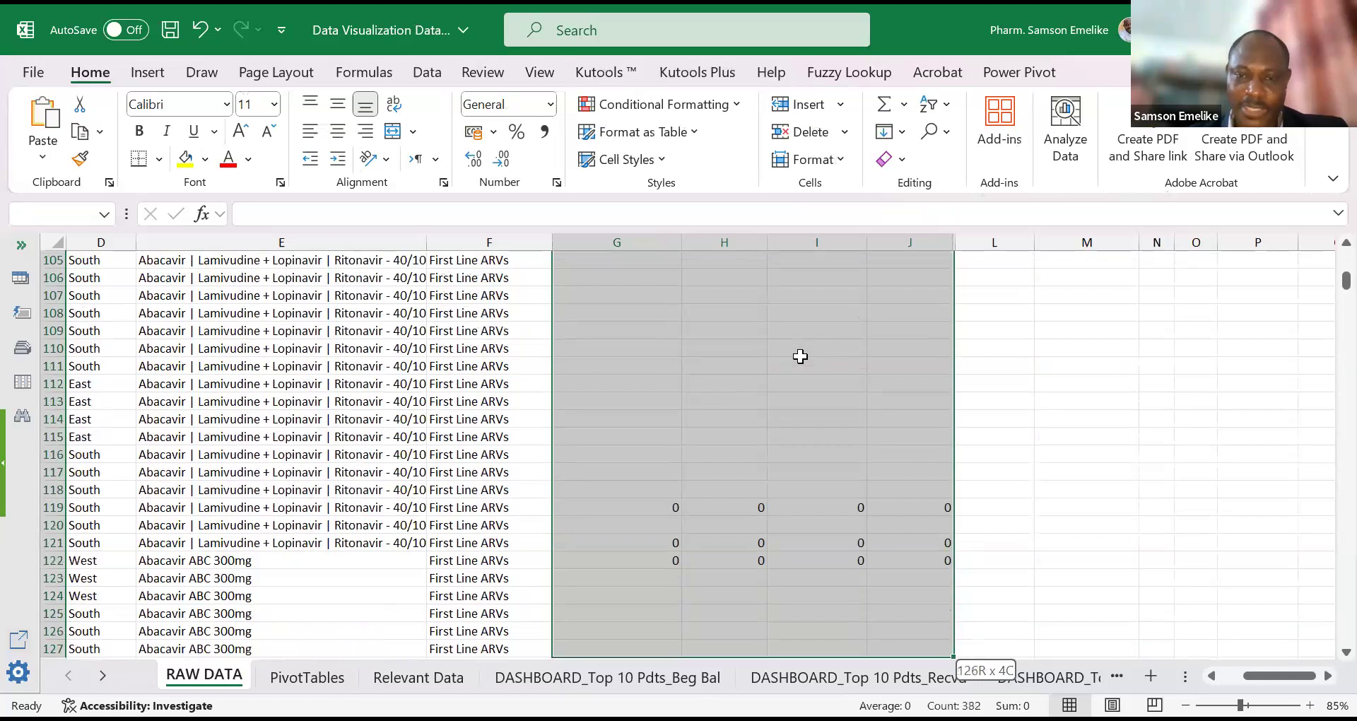
key(shift+Down)
key(shift+Down)
key(shift+Down)
key(shift+Down)
key(shift+Down)
key(shift+Down)
key(shift+Down)
key(shift+Down)
key(shift+Down)
key(shift+Down)
key(shift+Down)
key(shift+Down)
key(shift+Down)
key(shift+Down)
key(shift+Down)
key(shift+Down)
key(shift+Down)
key(shift+Down)
key(shift+Down)
key(shift+Down)
key(shift+Down)
key(shift+Down)
key(shift+Down)
key(shift+Down)
key(shift+Down)
key(shift+Down)
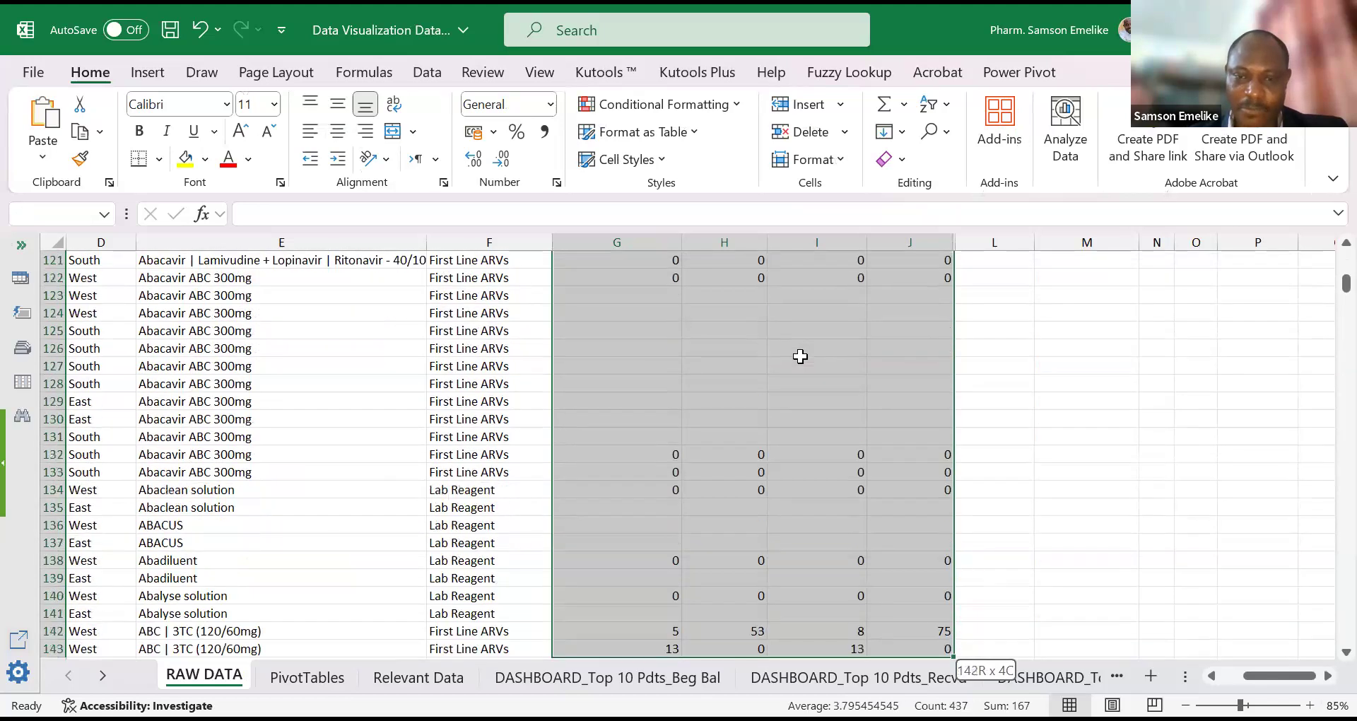
key(shift+Down)
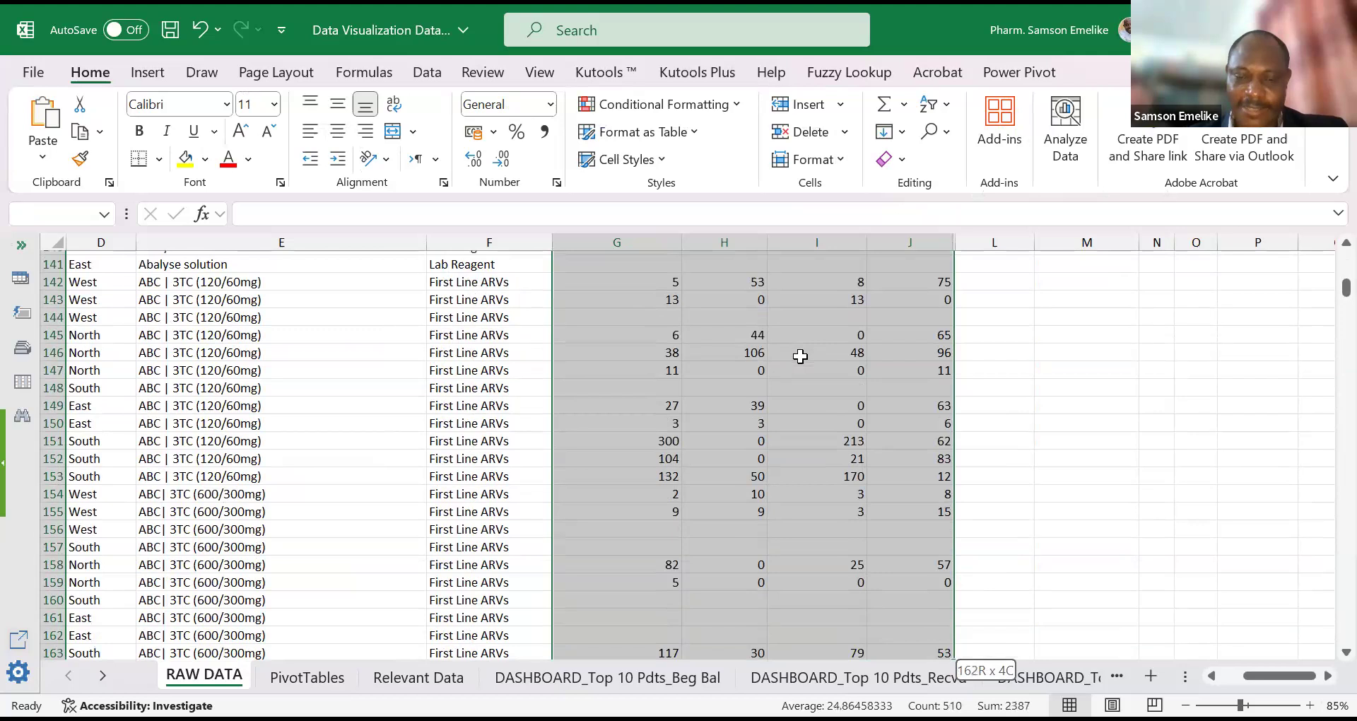
key(shift+Down)
key(shift+Down)
key(shift+Down)
key(shift+Down)
key(shift+Down)
key(shift+Down)
key(shift+Down)
key(shift+Down)
key(shift+Down)
key(shift+Down)
key(shift+Down)
key(shift+Down)
key(shift+Down)
key(shift+Down)
key(shift+Down)
key(shift+Down)
key(shift+Down)
key(shift+Down)
key(shift+Down)
key(shift+Down)
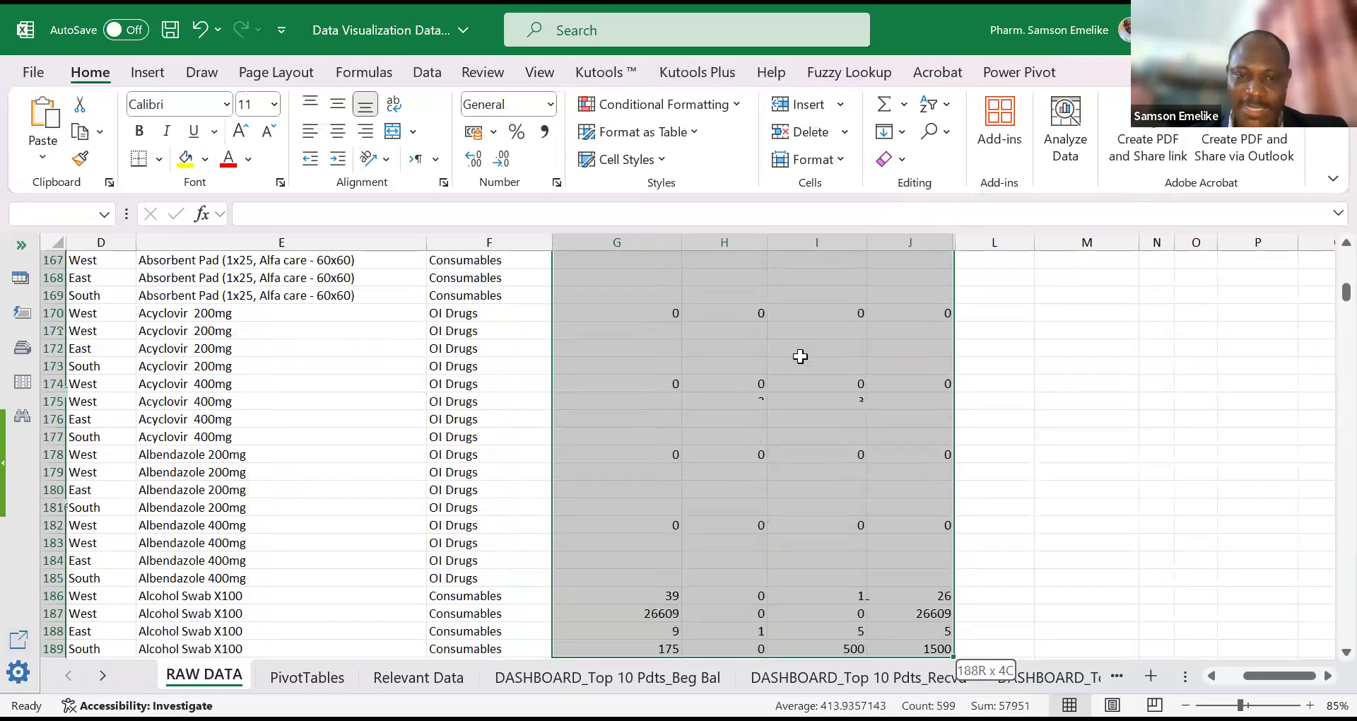
key(shift+Down)
key(shift+Down)
key(shift+Down)
key(shift+Down)
key(shift+Down)
key(shift+Down)
key(shift+Down)
key(shift+Down)
key(shift+Down)
key(shift+Down)
key(shift+Down)
key(shift+Down)
key(shift+Down)
key(shift+Down)
key(shift+Down)
key(shift+Down)
key(shift+Down)
key(shift+Down)
key(shift+Down)
key(shift+Down)
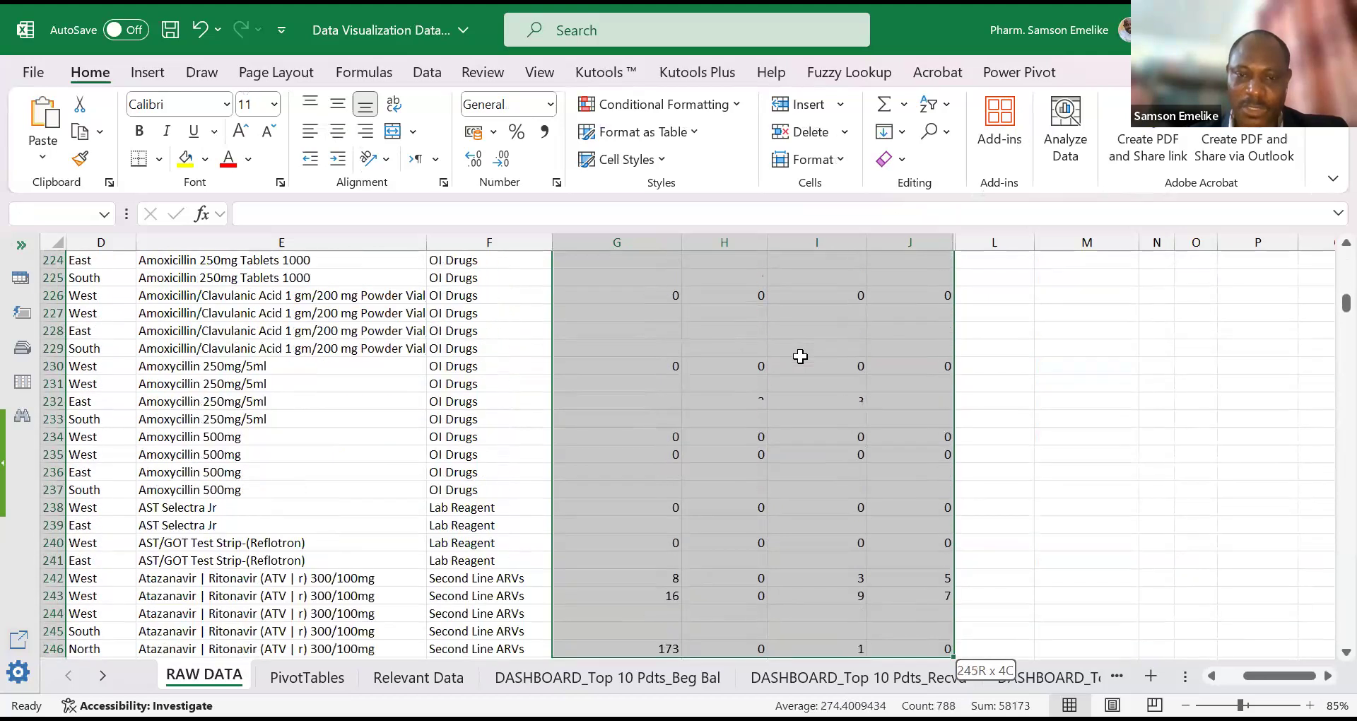
key(shift+Down)
key(shift+Down)
key(shift+Down)
key(shift+Down)
key(shift+Down)
key(shift+Down)
key(shift+Down)
key(shift+Down)
key(shift+Down)
key(shift+Down)
key(shift+Down)
key(shift+Down)
key(shift+Down)
key(shift+Down)
key(shift+Down)
key(shift+Down)
key(shift+Down)
key(shift+Down)
key(shift+Down)
key(shift+Down)
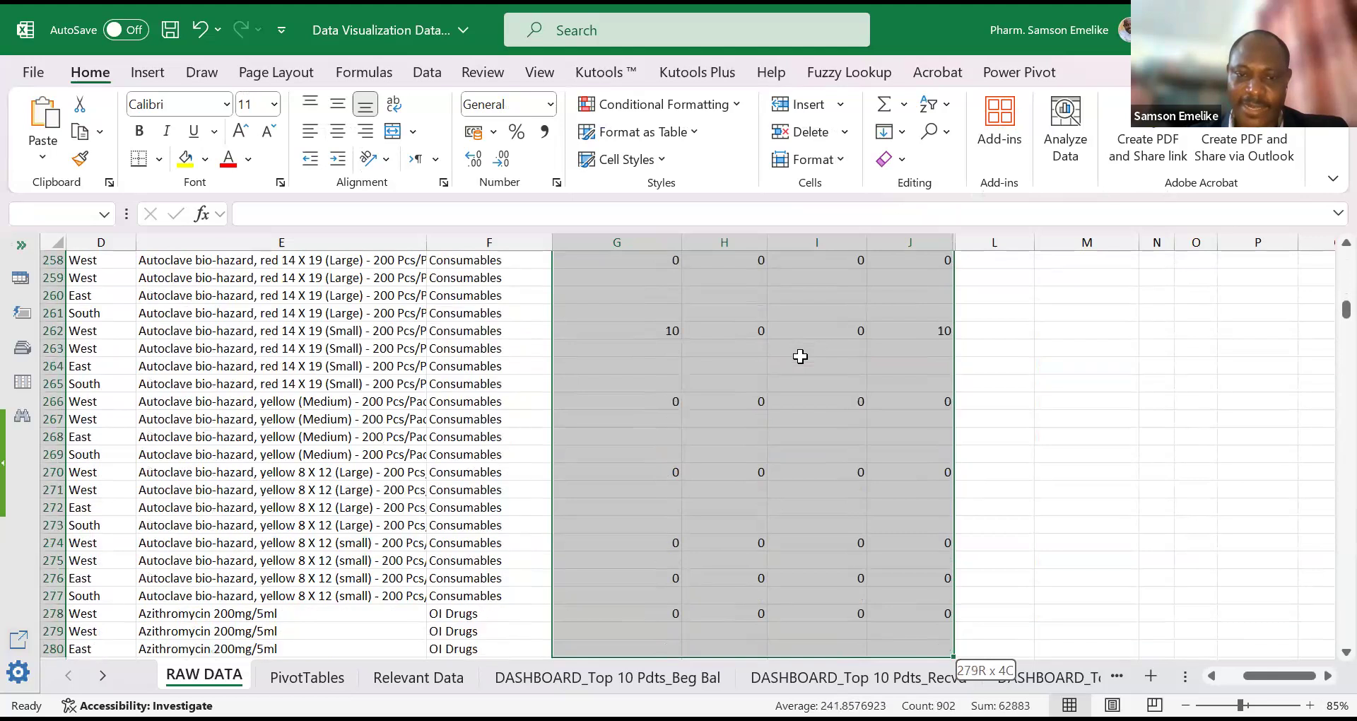
key(shift+Down)
key(shift+Down)
key(shift+Down)
key(shift+Down)
key(shift+Down)
key(shift+Down)
key(shift+Down)
key(shift+Down)
key(shift+Down)
key(shift+Down)
key(shift+Down)
key(shift+Down)
key(shift+Down)
key(shift+Down)
key(shift+Down)
key(shift+Down)
key(shift+Down)
key(shift+Down)
key(shift+Down)
key(shift+Down)
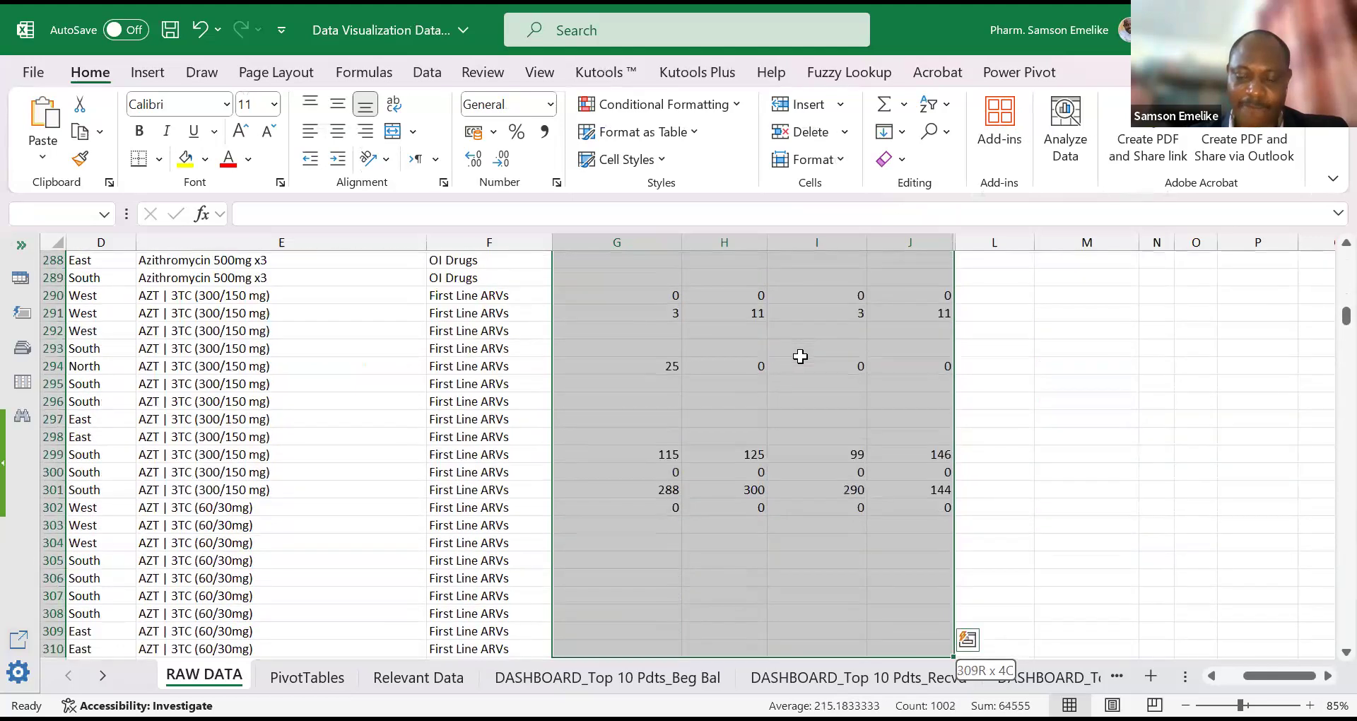
Step: Unhide the Decision column K beside PHYSICAL SOH and select the first BEGINNING BALANCE cell, G2
key(ctrl+Up)
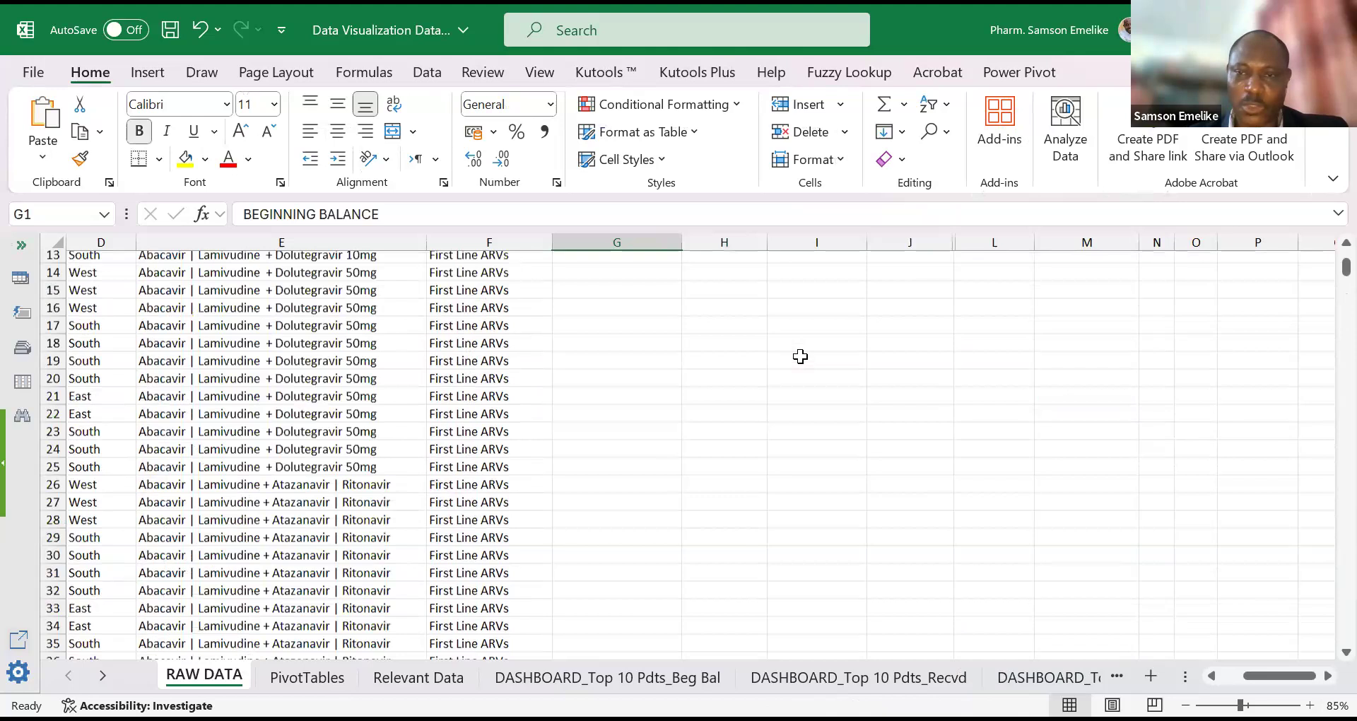
scroll(800, 356, up, 4)
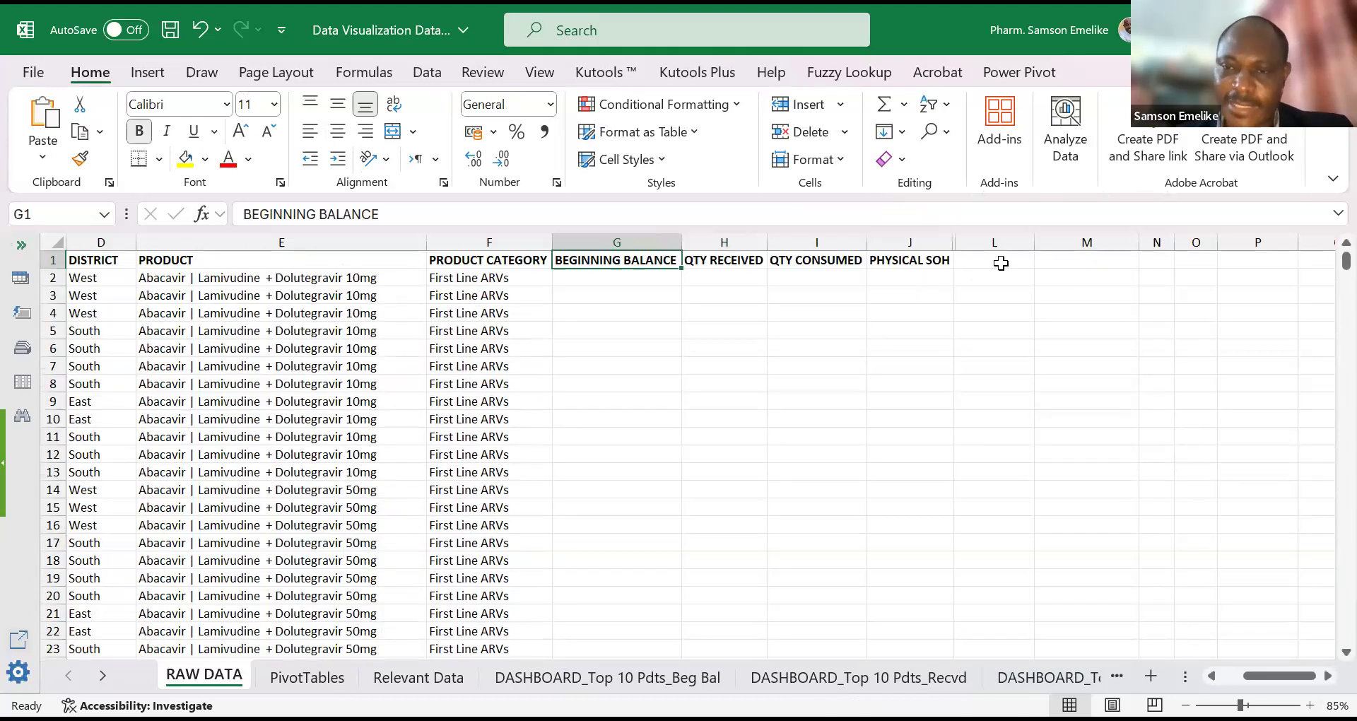
drag(962, 235, 1037, 243)
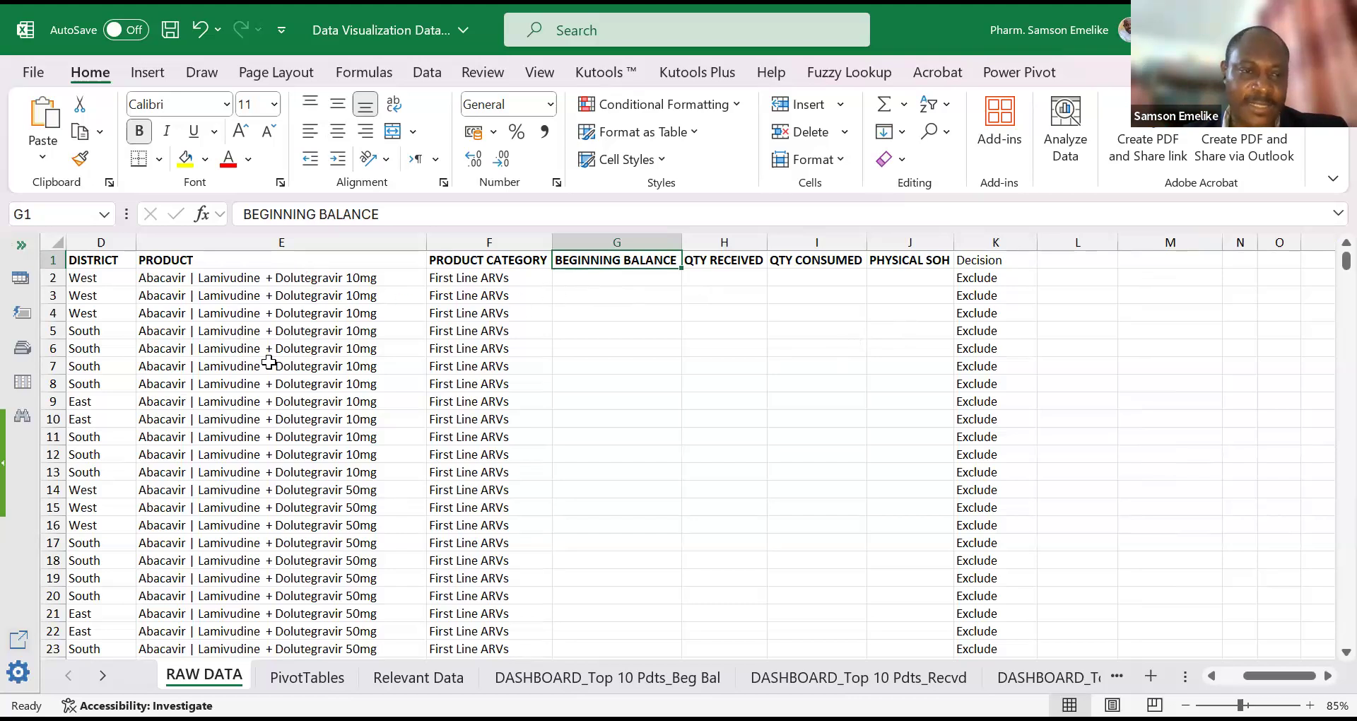
click(621, 278)
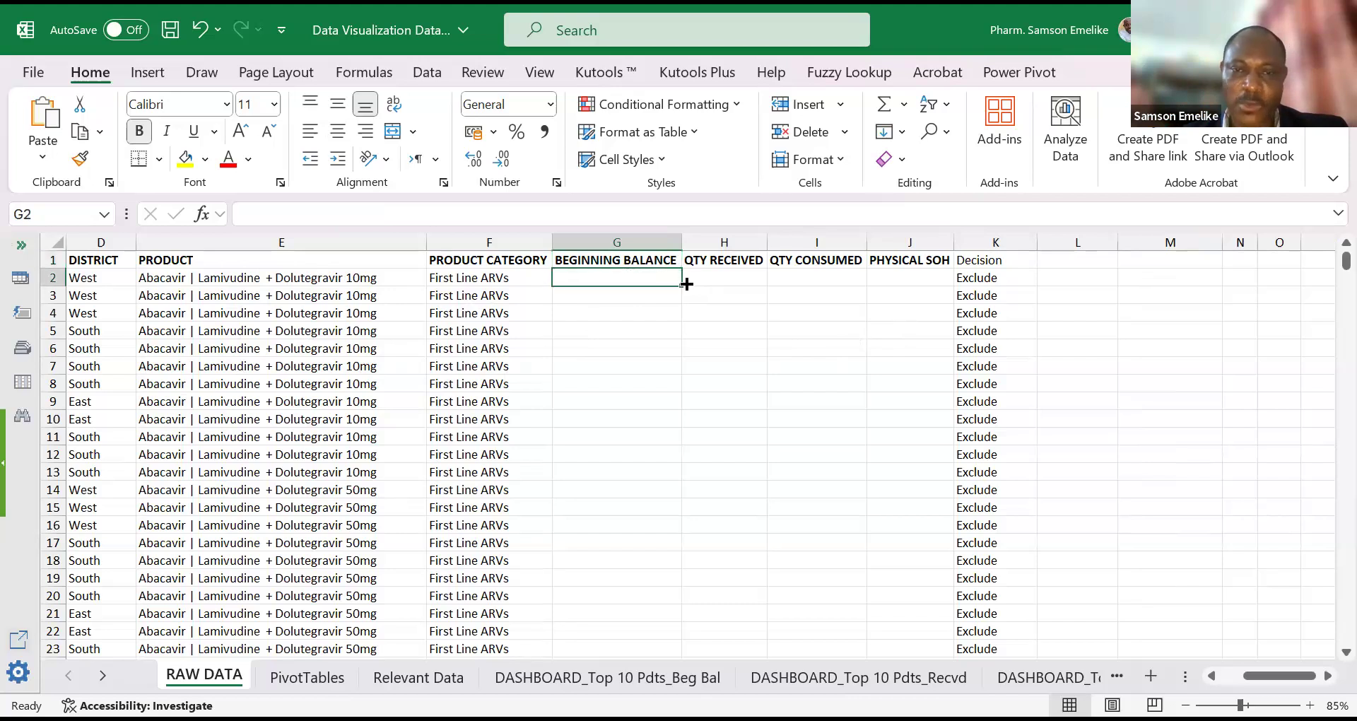
Step: Select the BEGINNING BALANCE, QTY RECEIVED, QTY CONSUMED and PHYSICAL SOH cells in row 2 to review that product's quantities
click(721, 278)
click(802, 277)
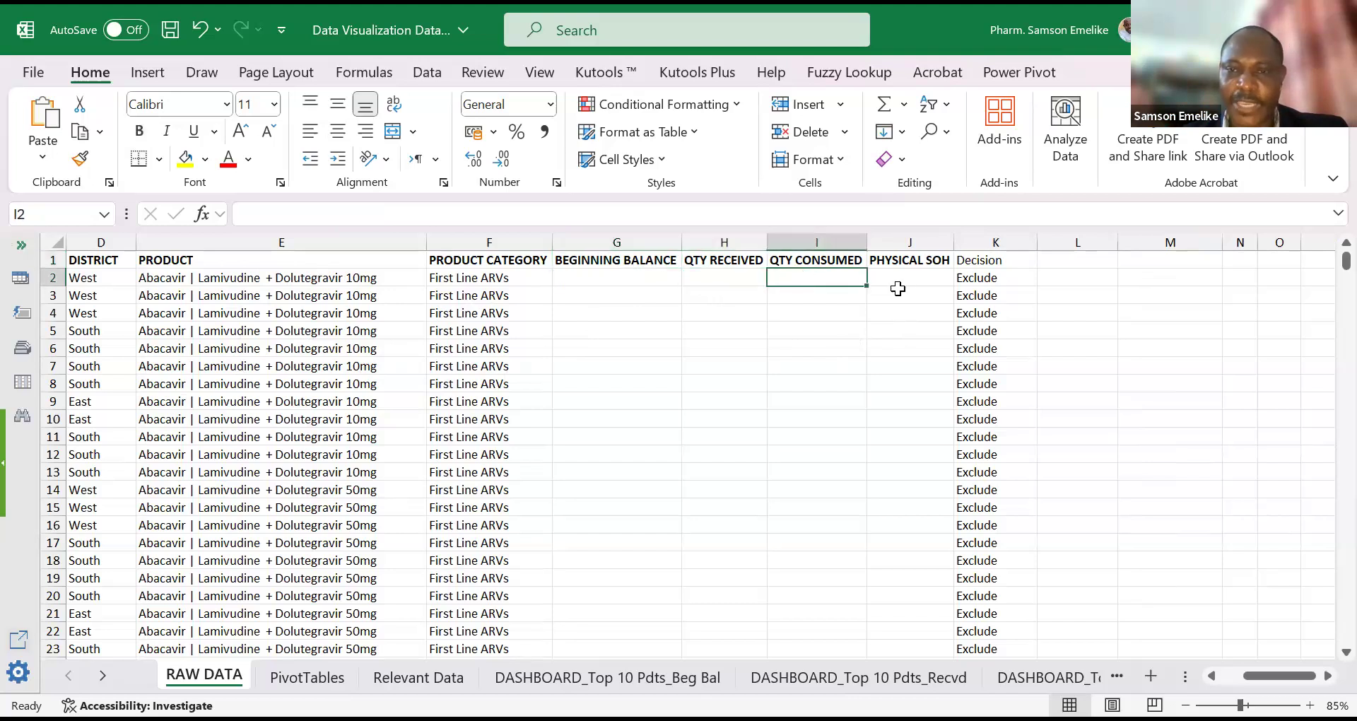
click(913, 278)
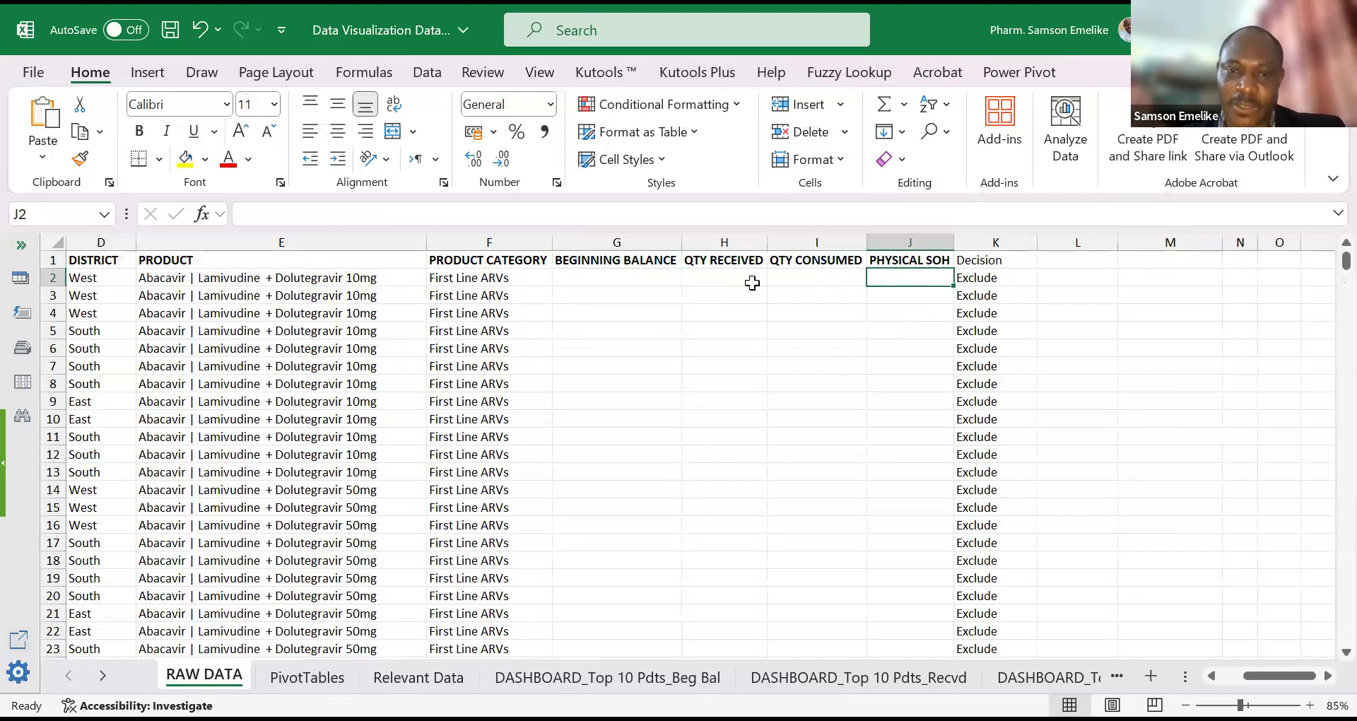
click(601, 280)
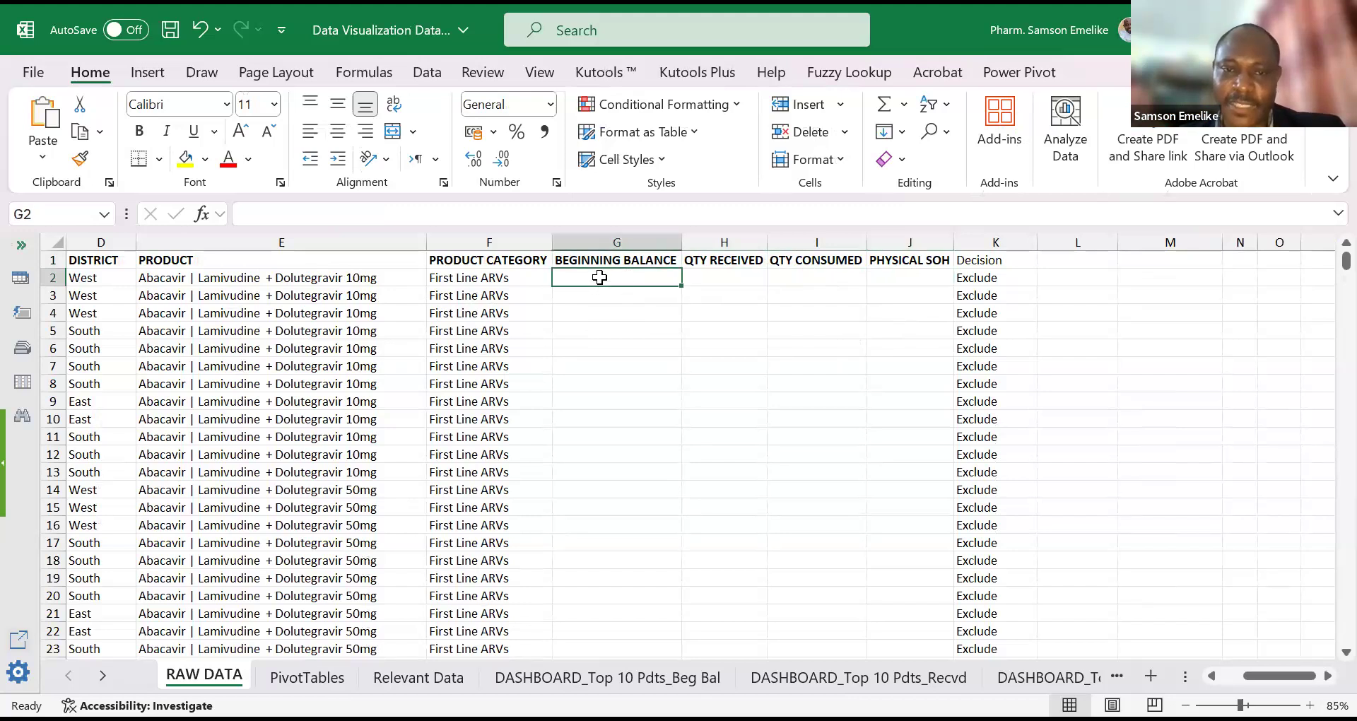
ctrl+click(719, 279)
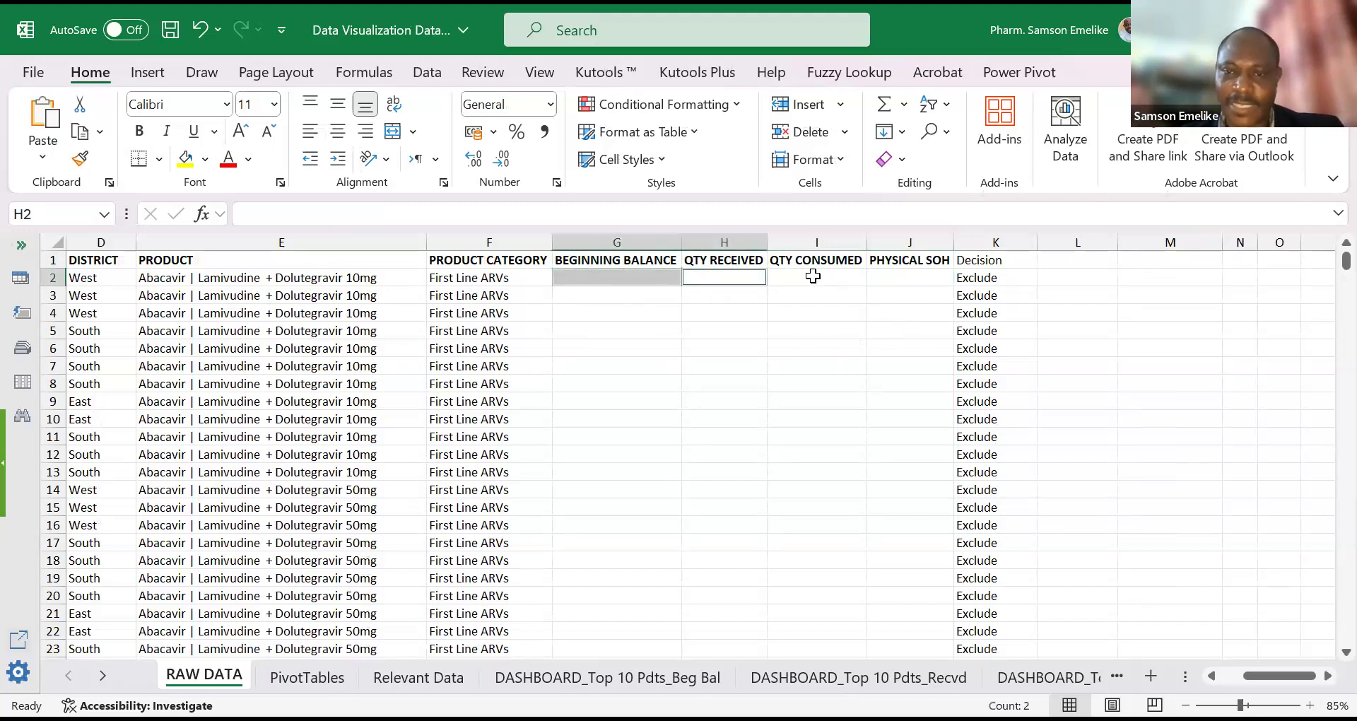
shift+click(887, 276)
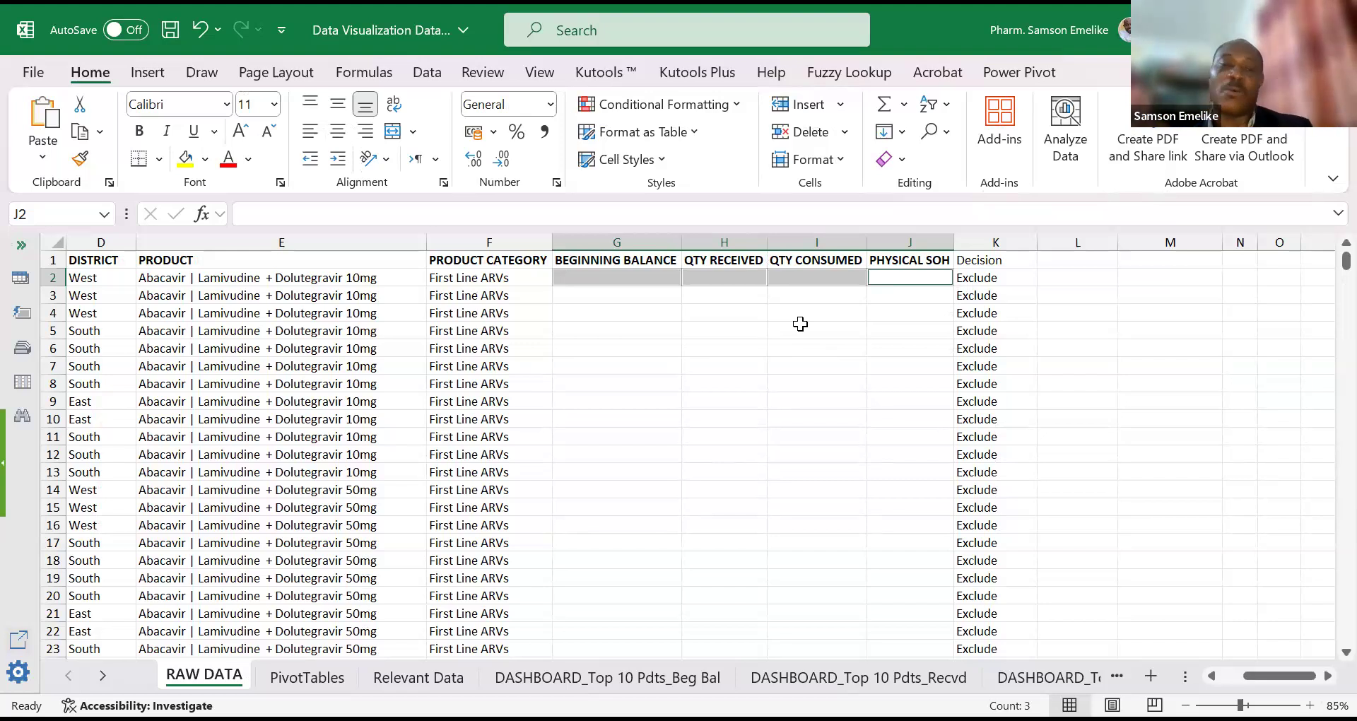
Step: Examine the Decision formula in K2 and the quantity range G2:J2 that it sums
click(978, 278)
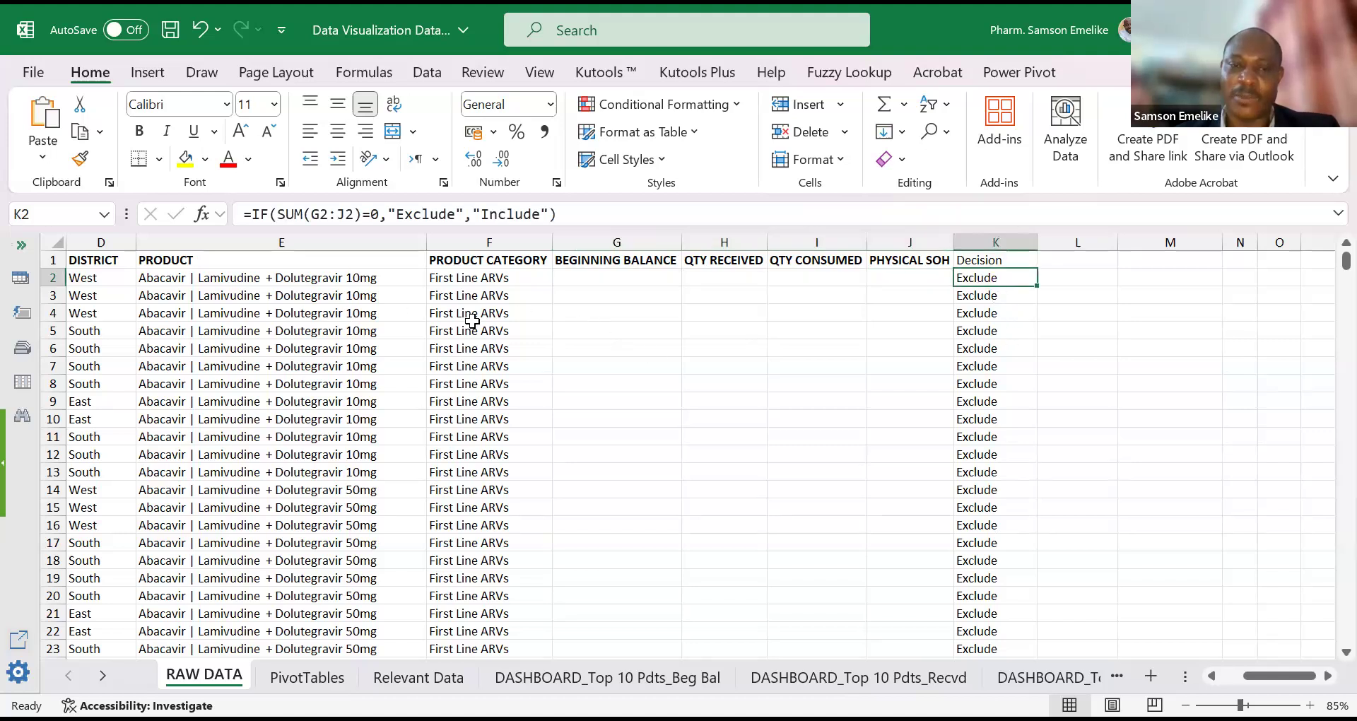
drag(570, 276, 914, 275)
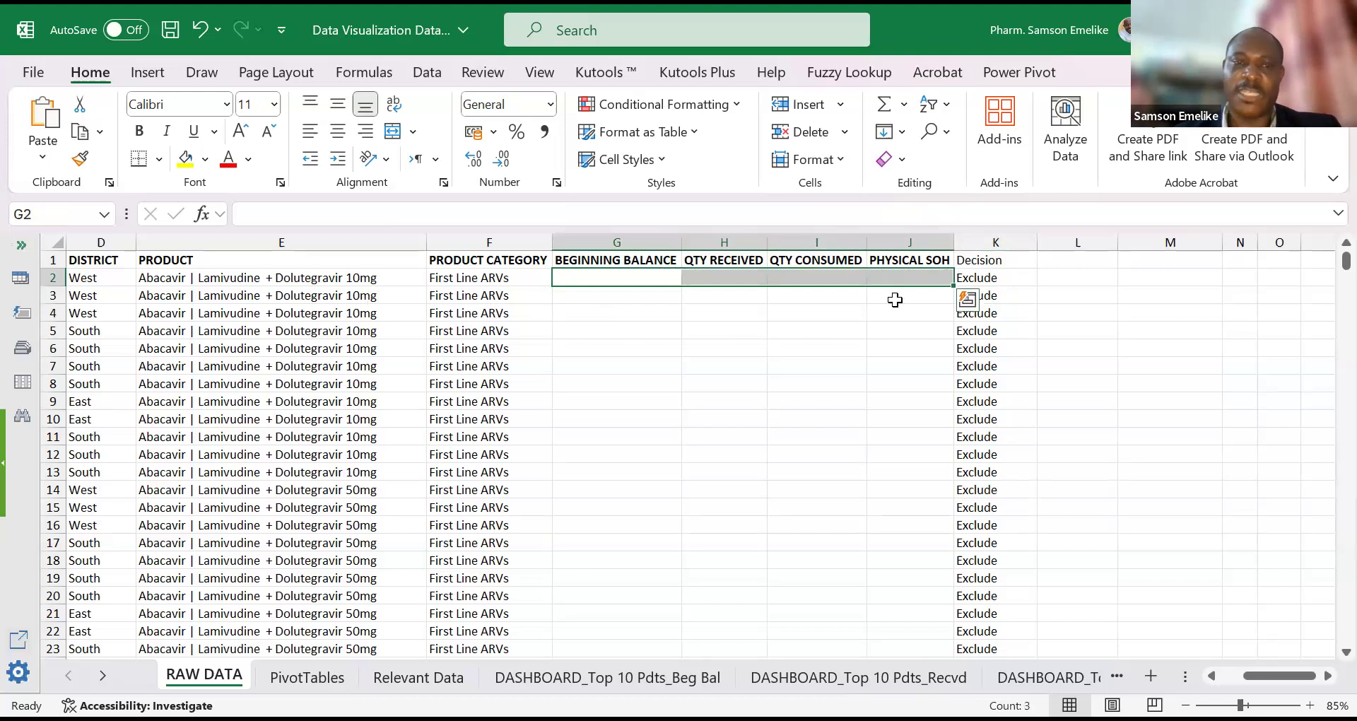
click(993, 277)
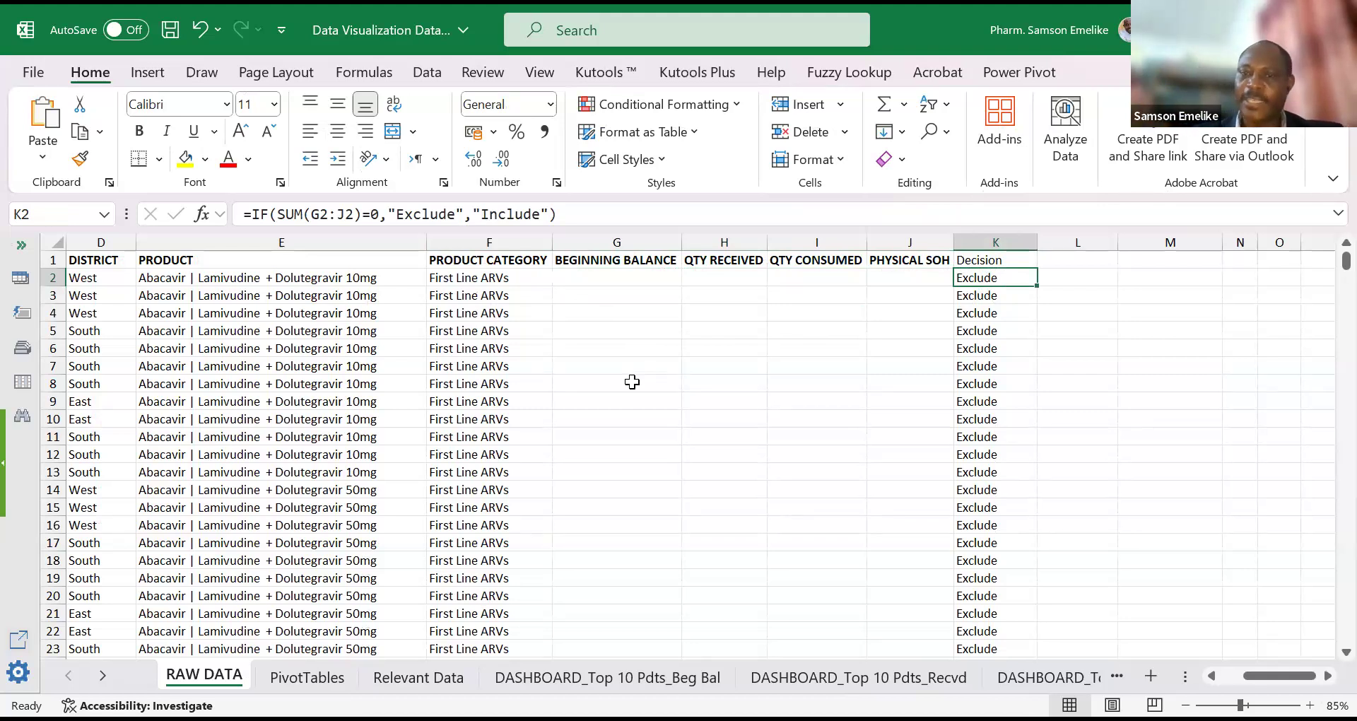
Step: Look down the Decision column for rows marked Include and inspect their formulas and quantities around rows 142 to 147
click(601, 364)
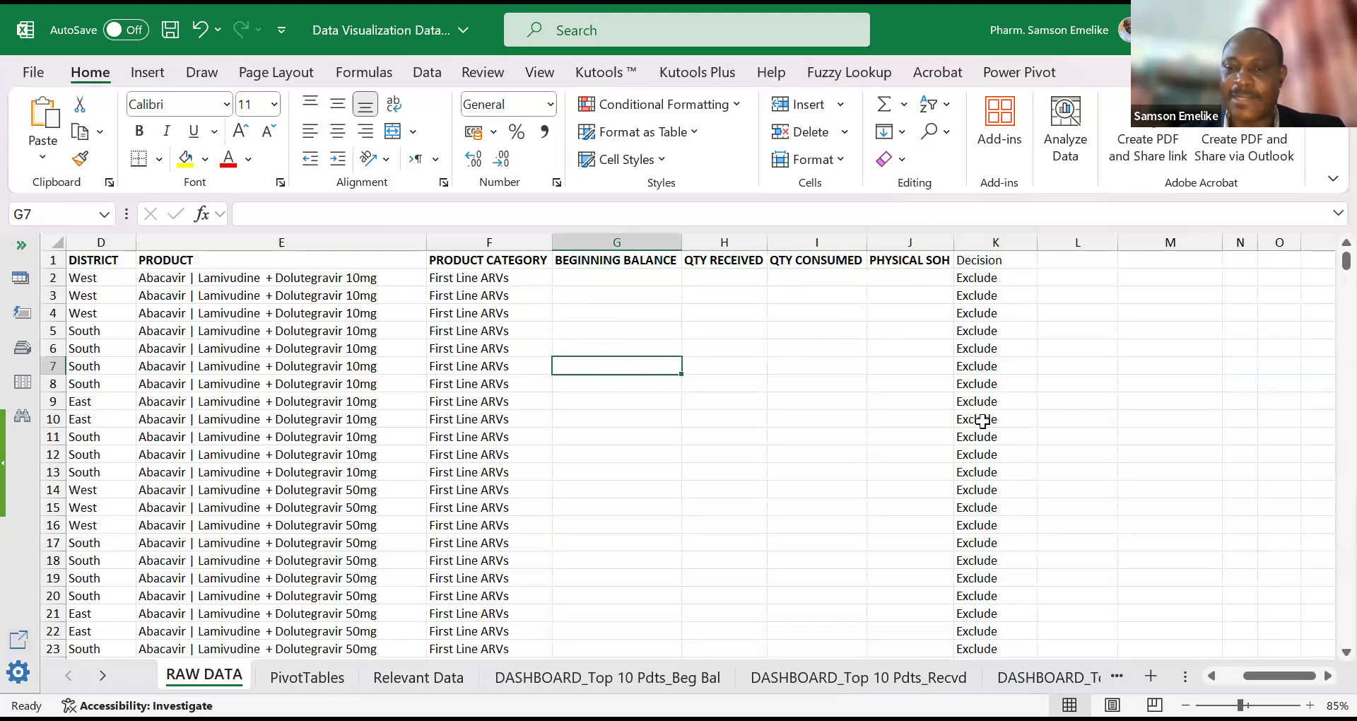
scroll(984, 423, down, 2)
scroll(997, 431, down, 20)
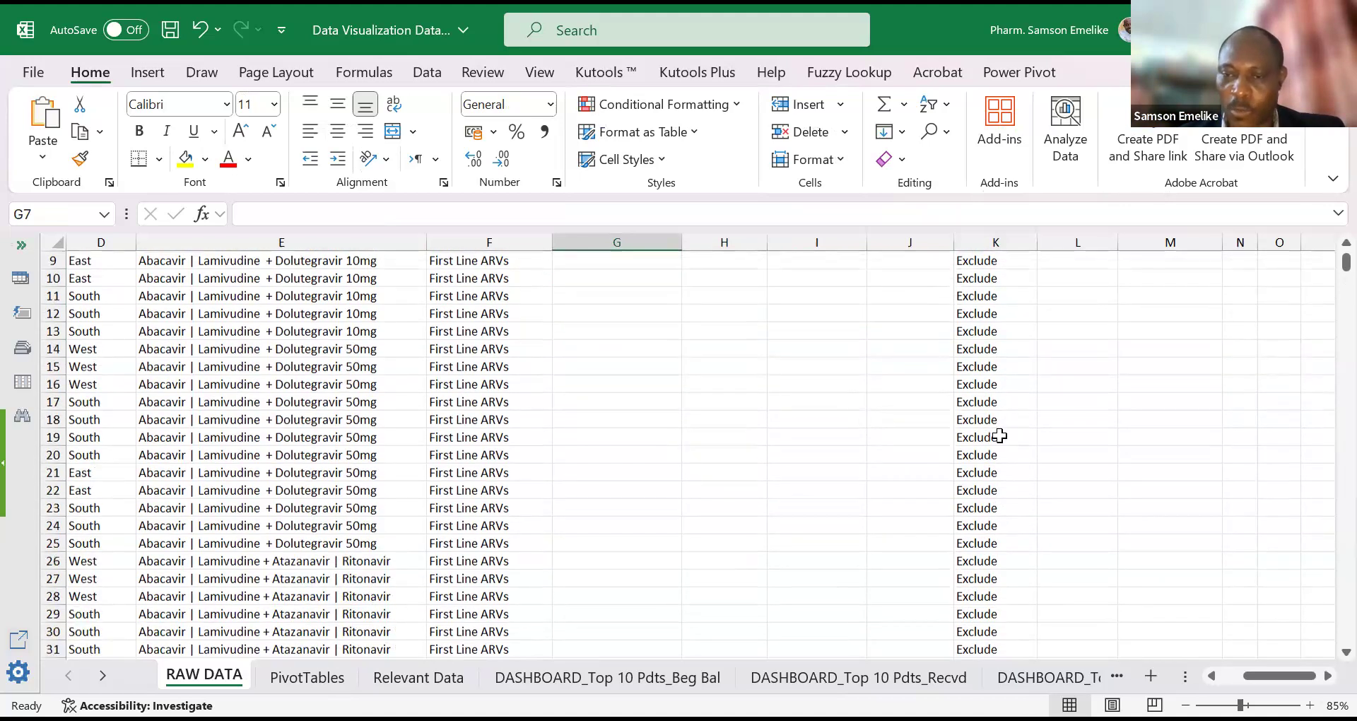
scroll(1004, 432, down, 5)
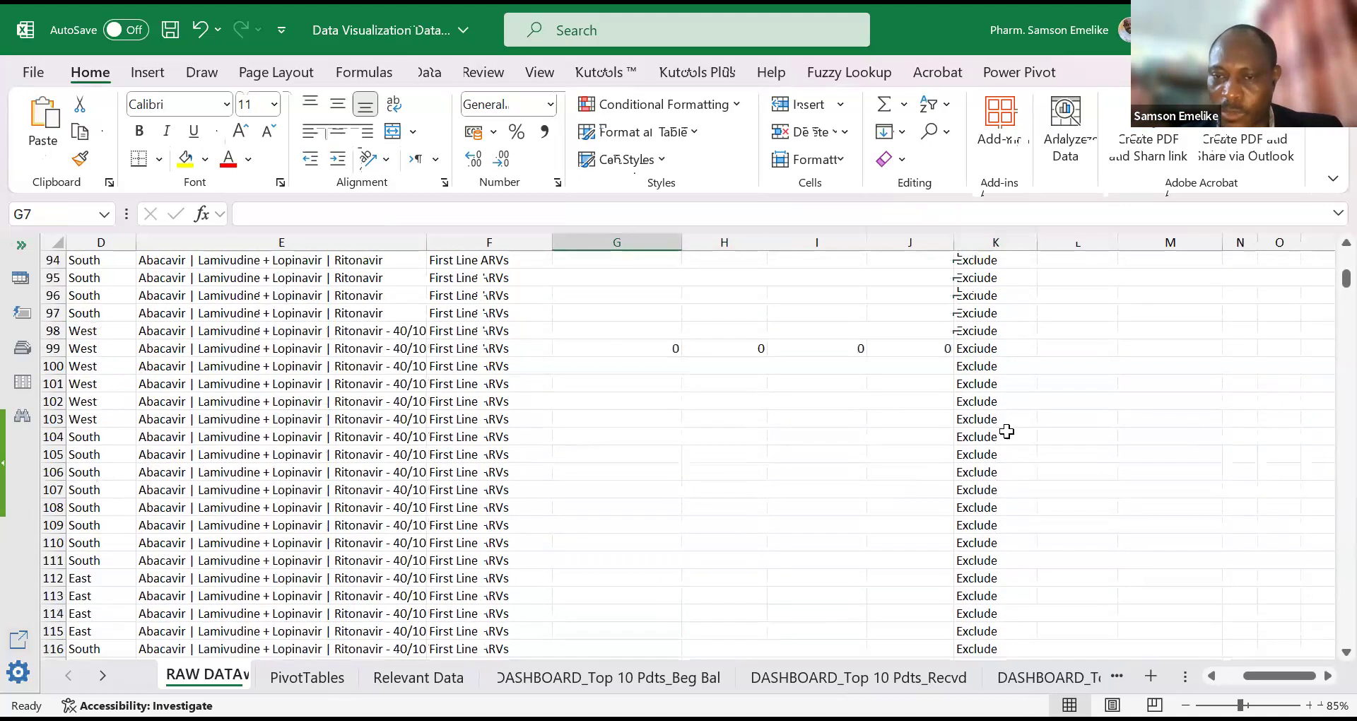
scroll(1006, 431, down, 12)
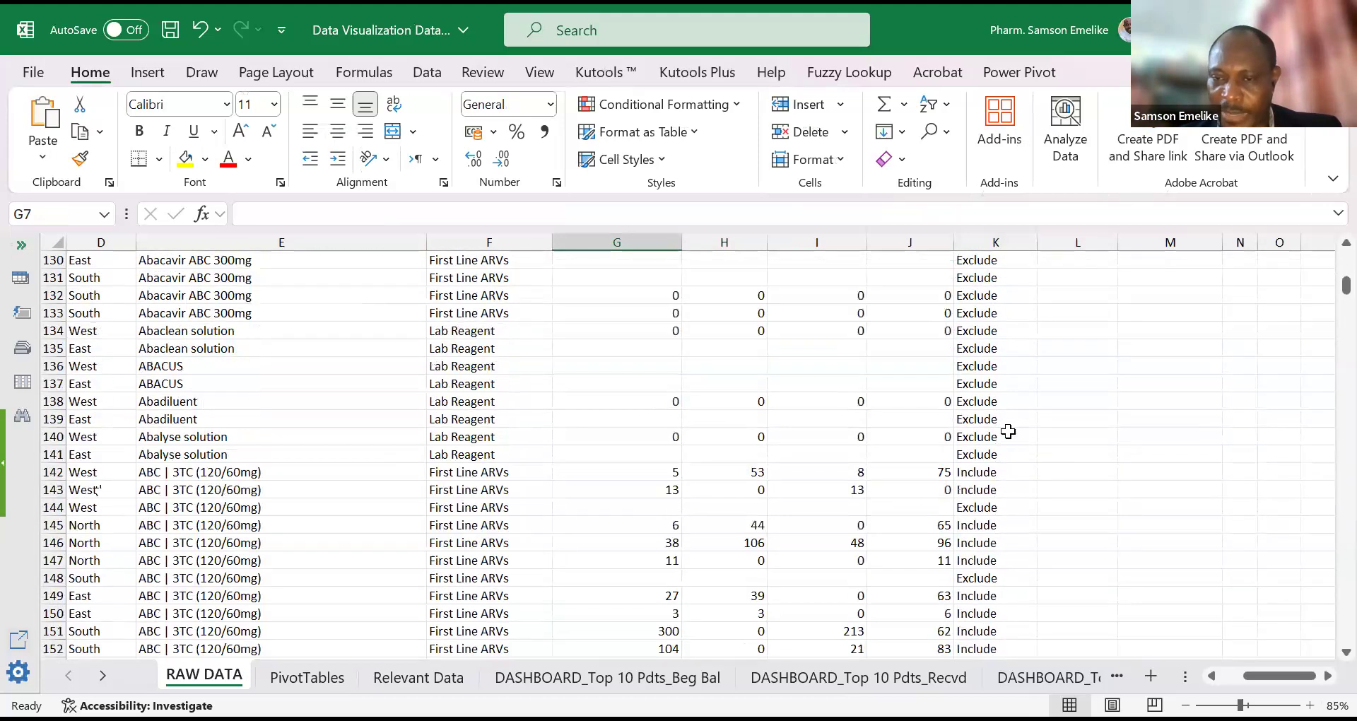
scroll(1007, 431, down, 3)
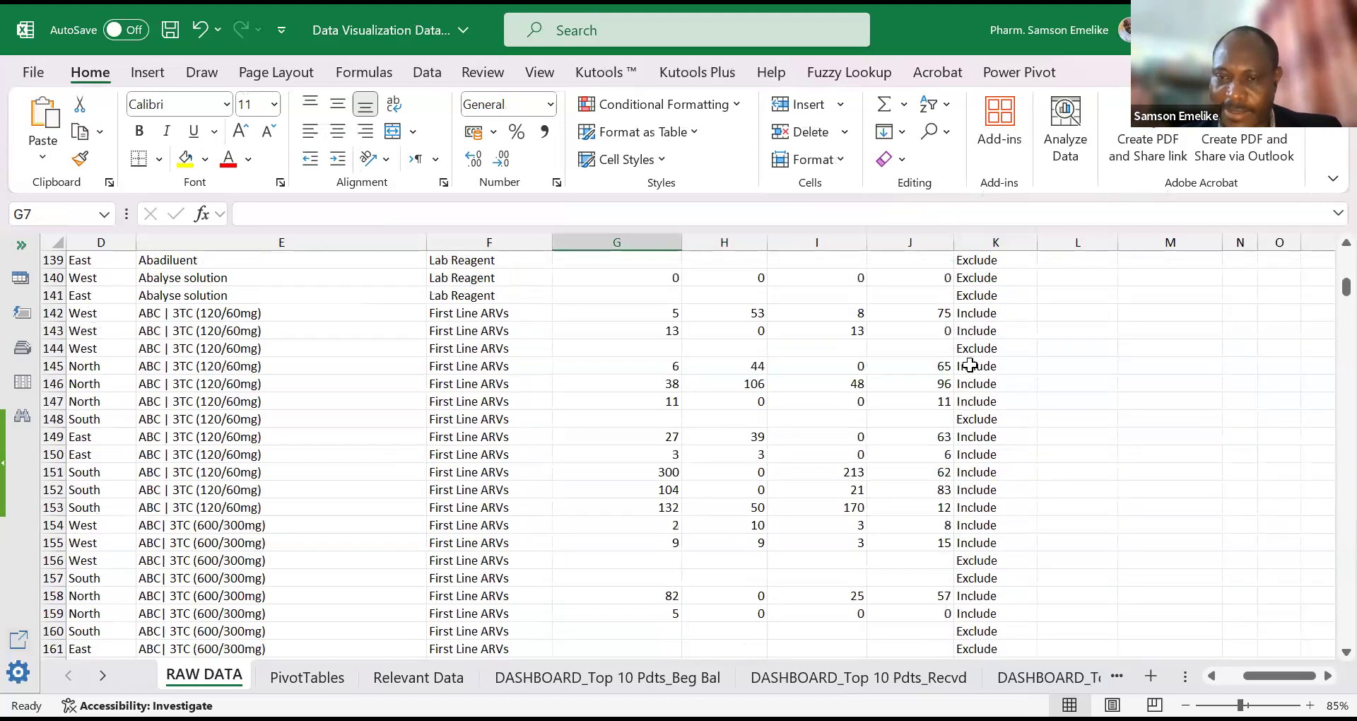
click(969, 364)
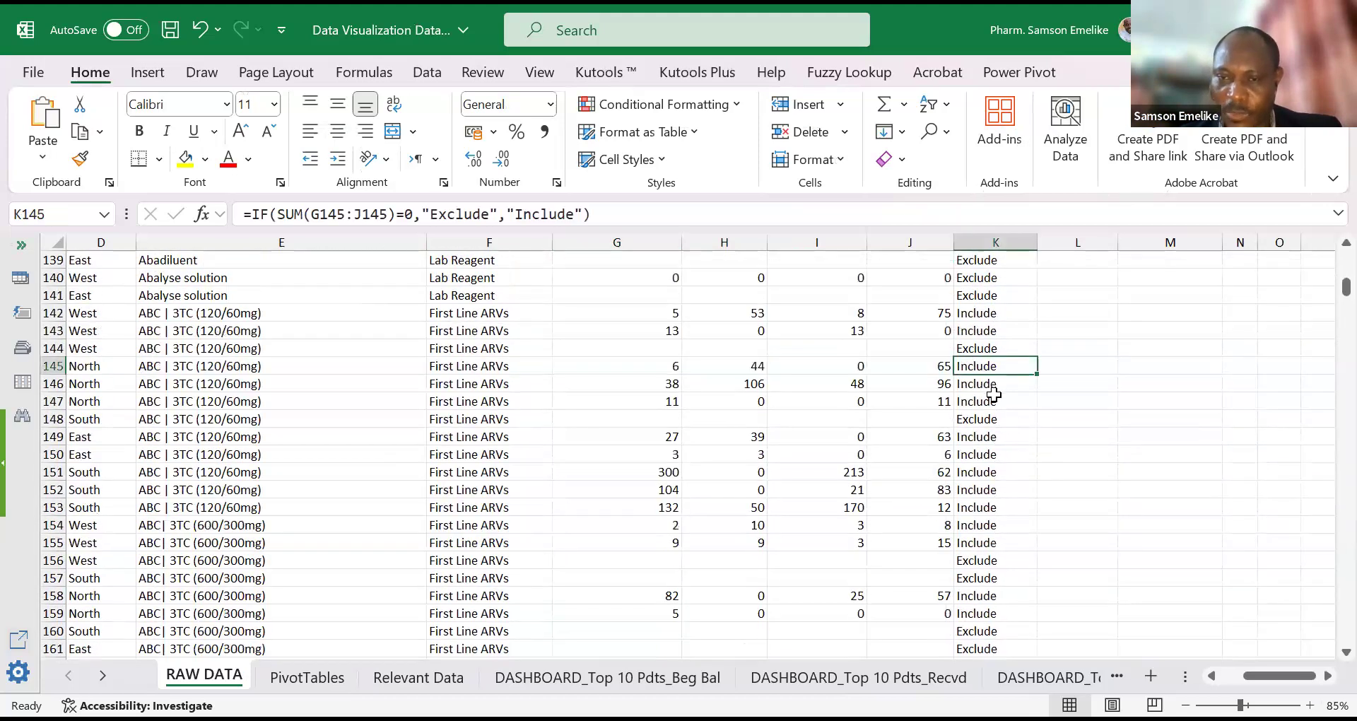
ctrl+click(975, 325)
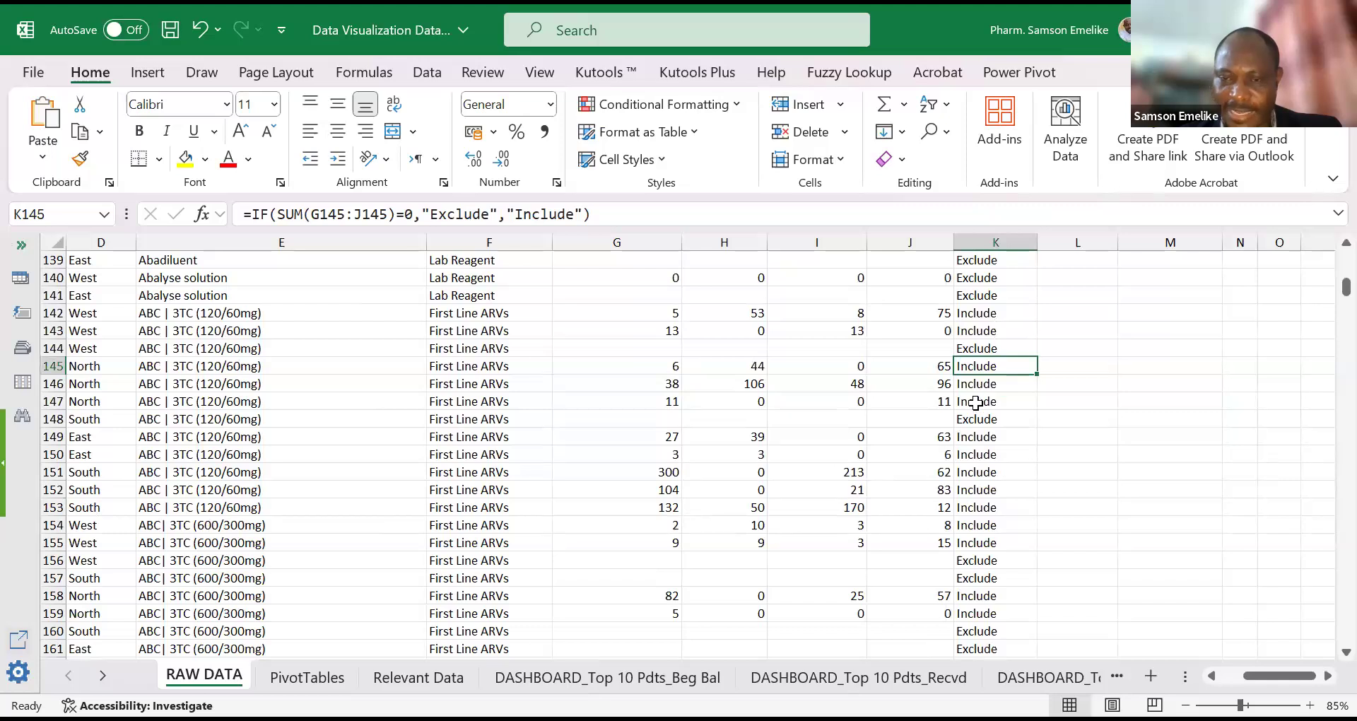
drag(974, 402, 974, 385)
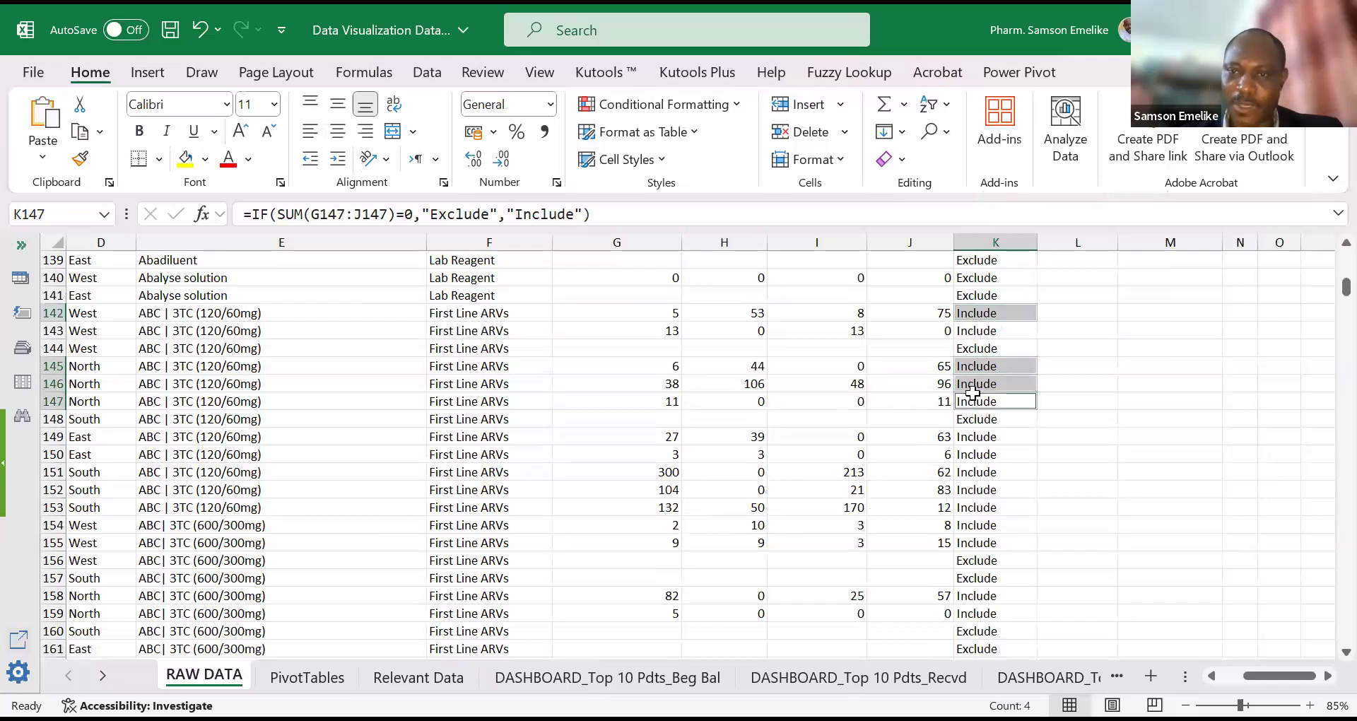
Step: Turn on column filters for the RAW DATA header row
scroll(976, 368, up, 7)
scroll(975, 332, up, 20)
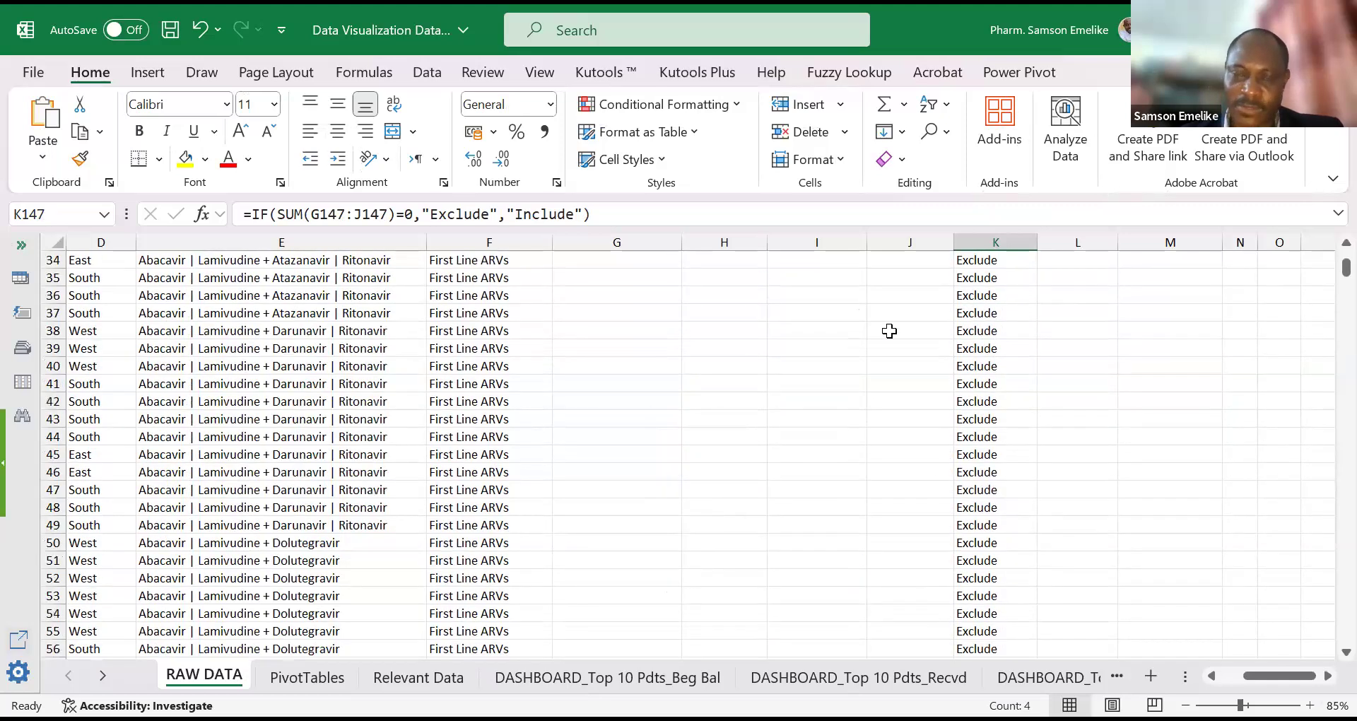
drag(770, 366, 766, 355)
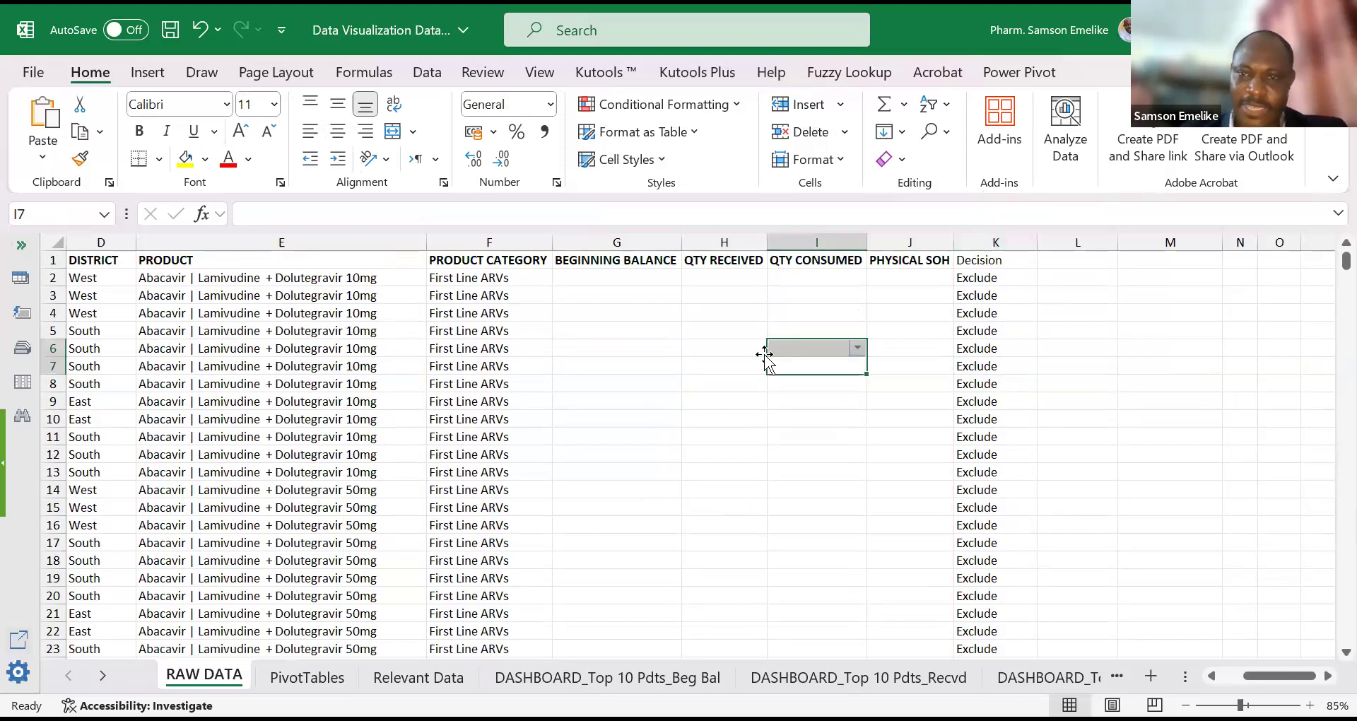
click(467, 350)
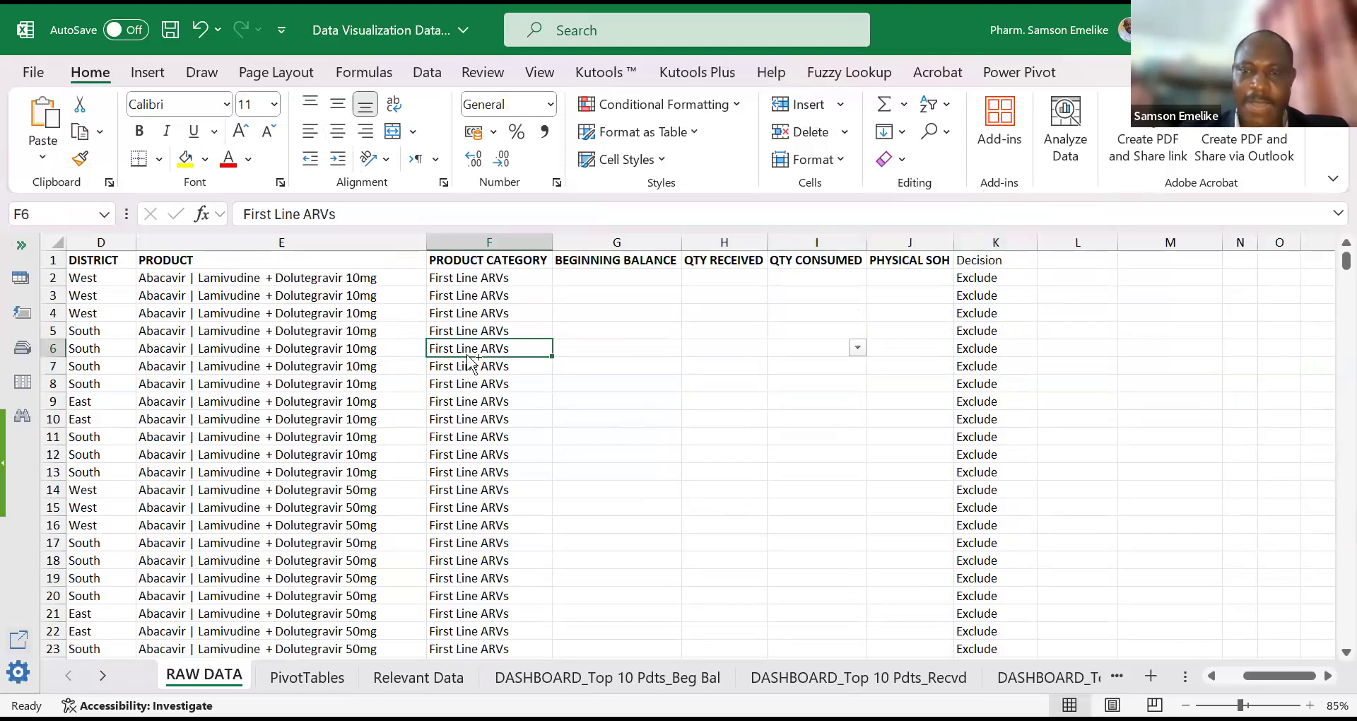
click(451, 263)
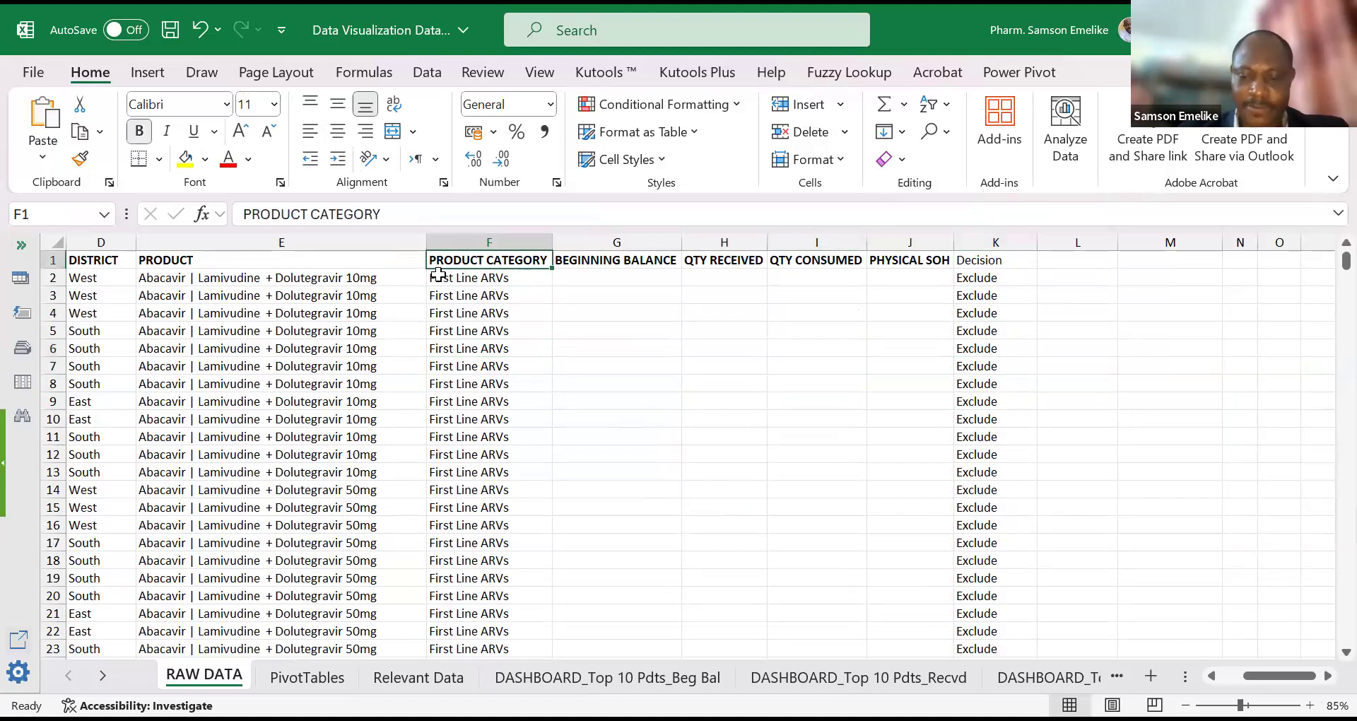
key(ctrl+shift+l)
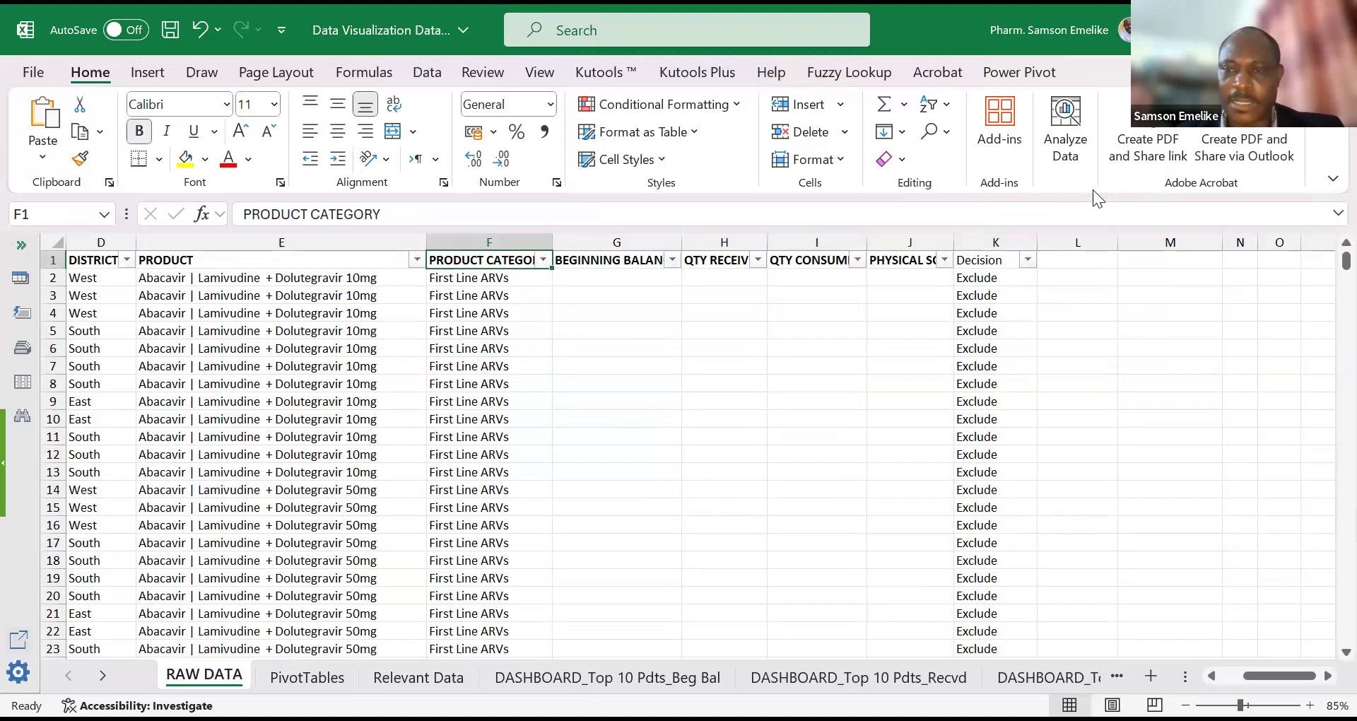
Step: Filter the Decision column to show only the Include rows
click(1027, 257)
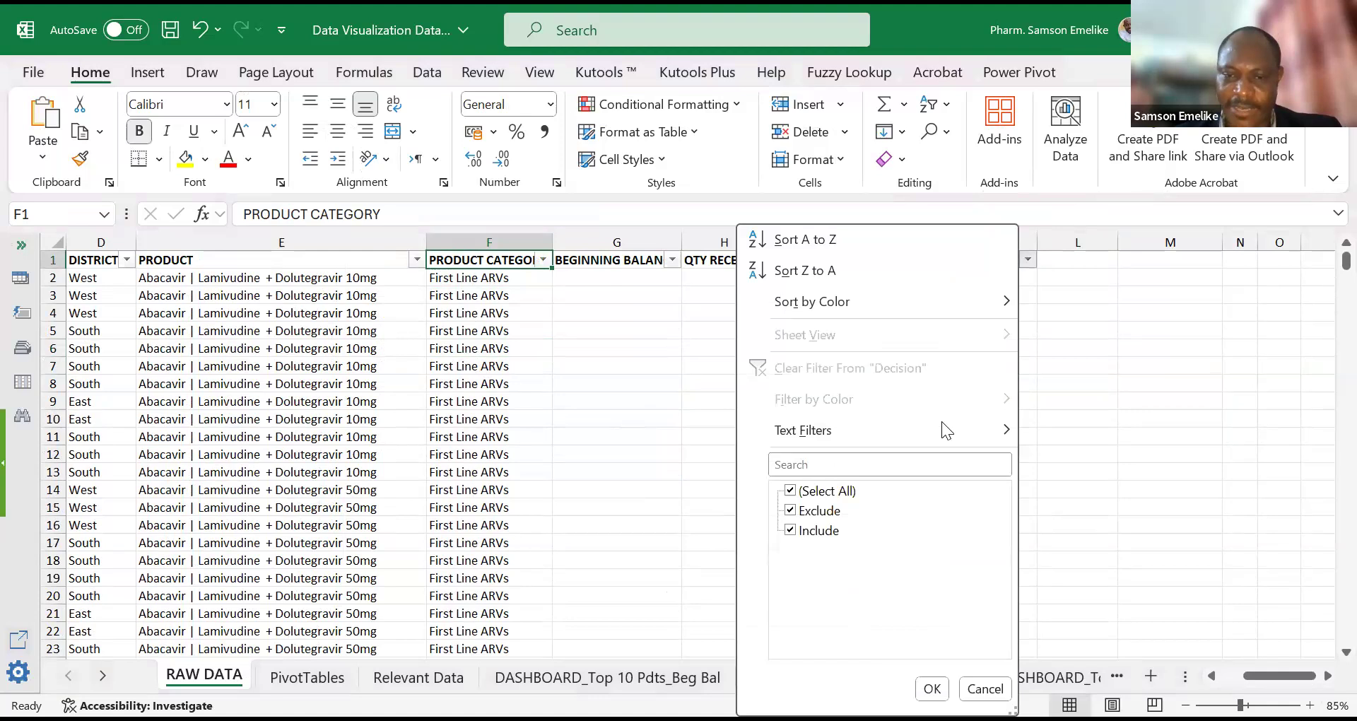
click(799, 491)
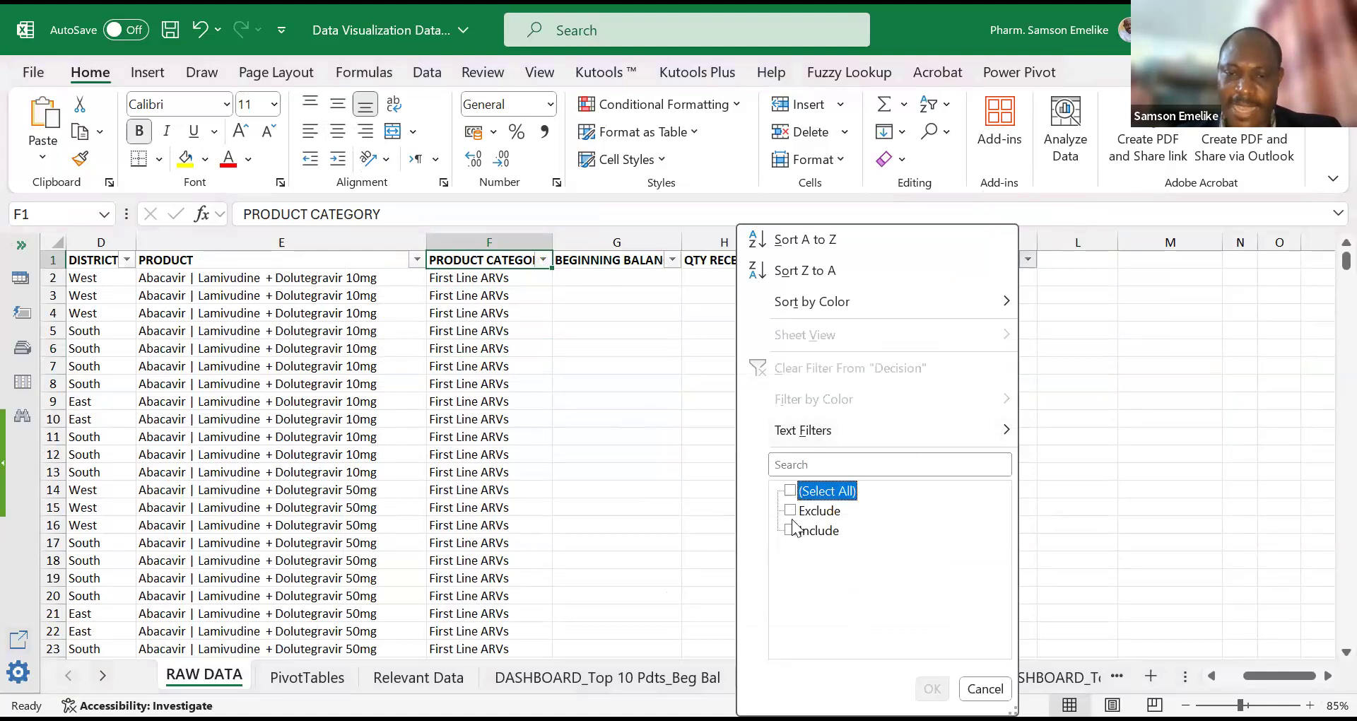
click(790, 530)
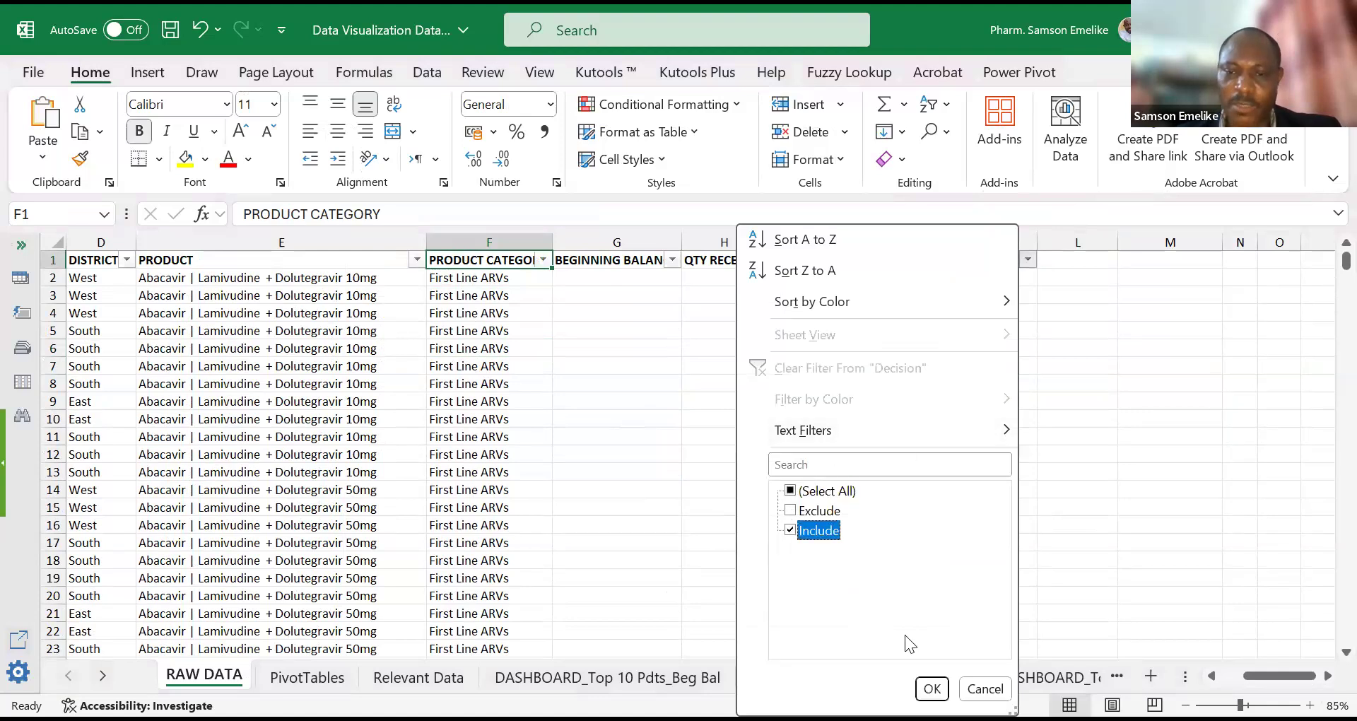
key(Tab)
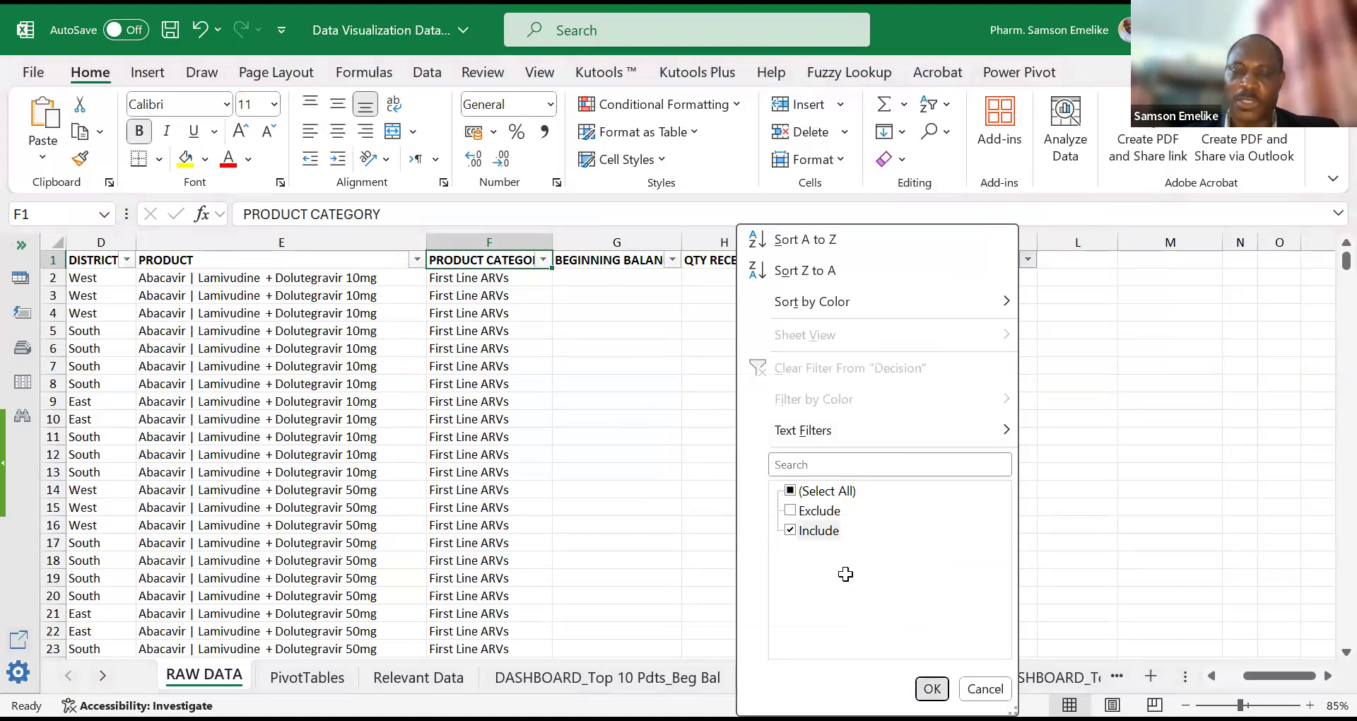
key(Return)
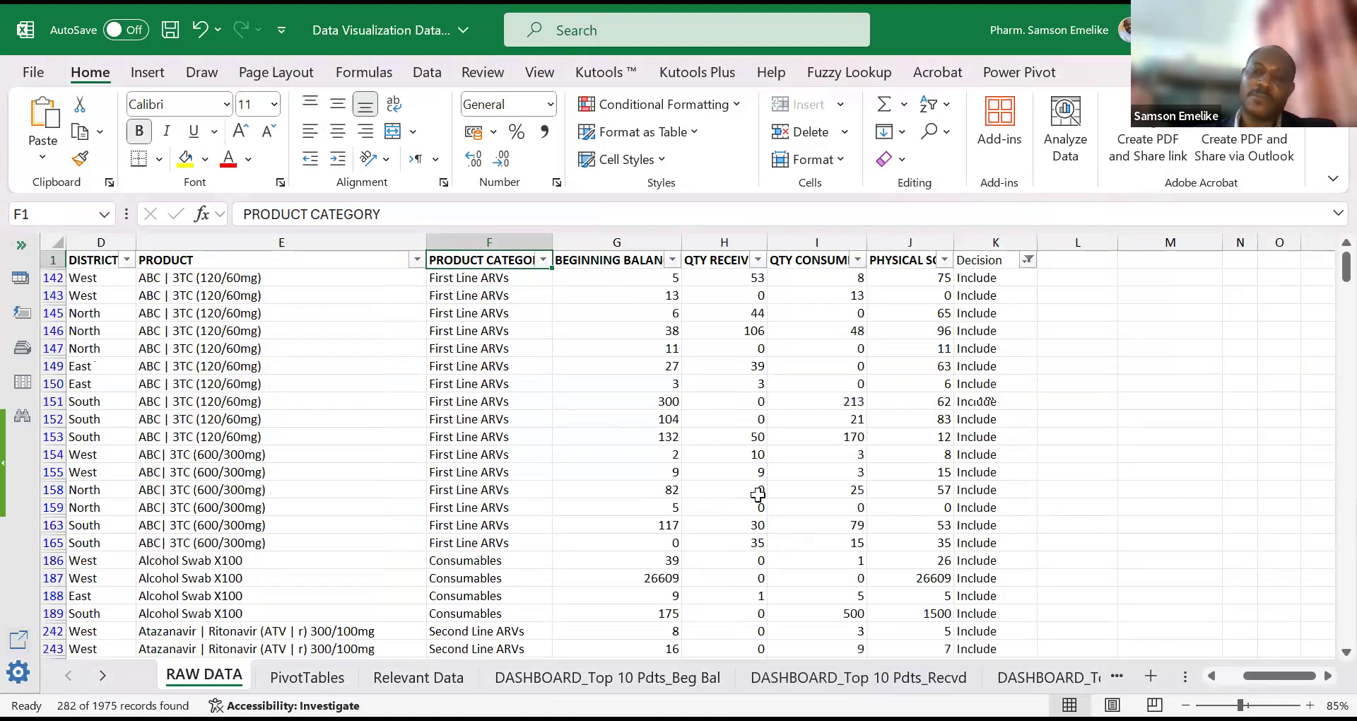
Step: Copy the filtered RAW DATA table, from START MONTH through Decision, into cell A1 of a new sheet
click(85, 265)
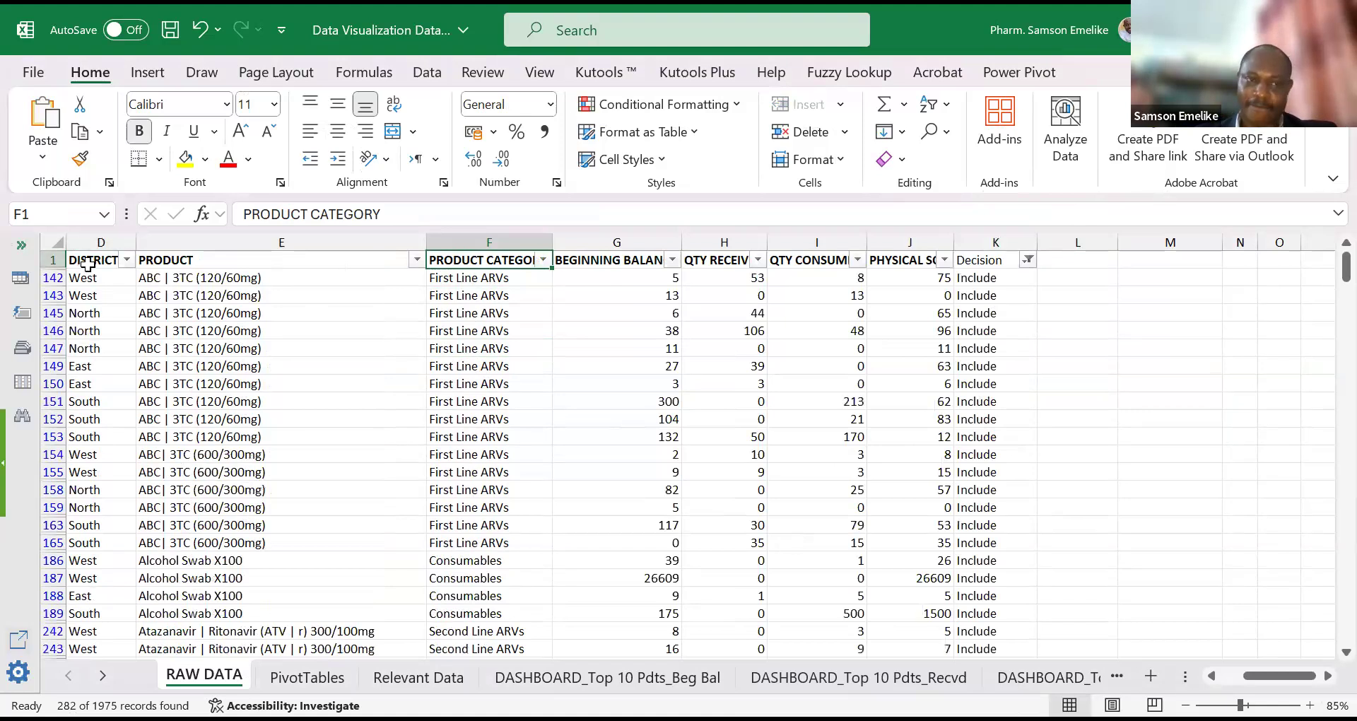
click(88, 265)
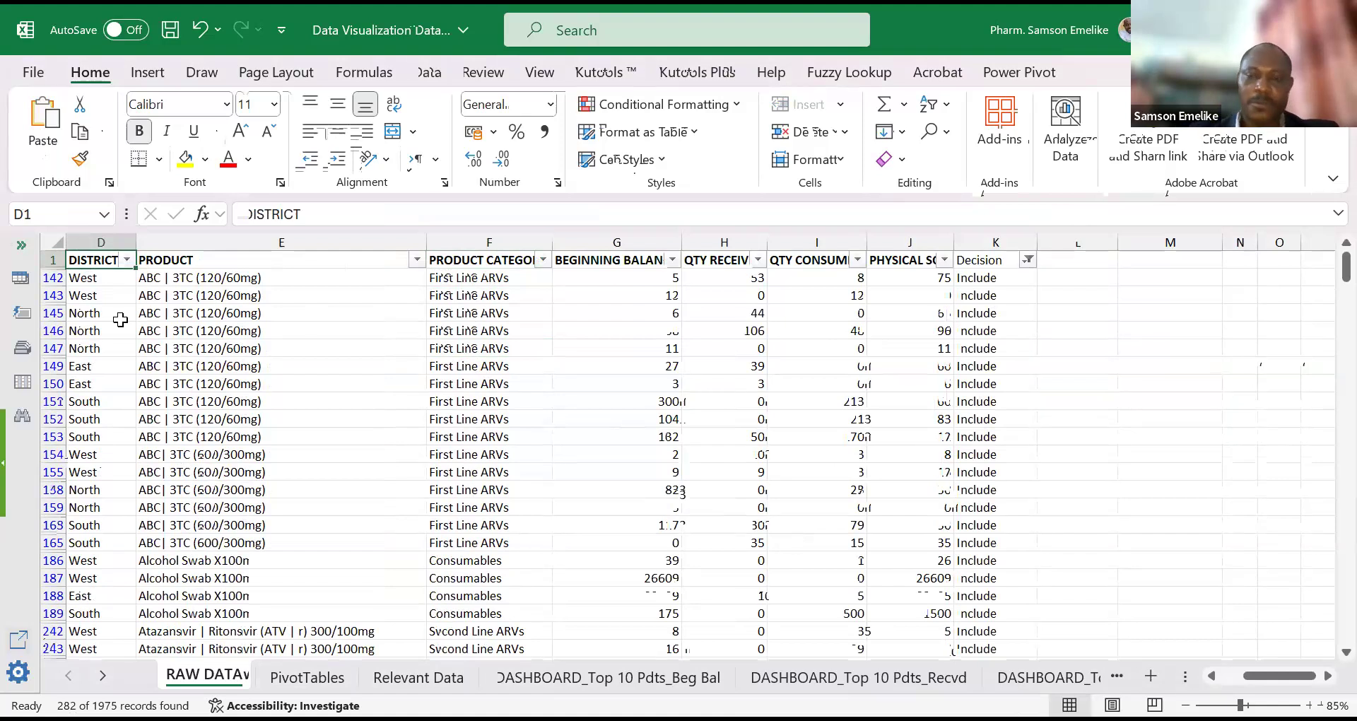
key(ctrl+shift+End)
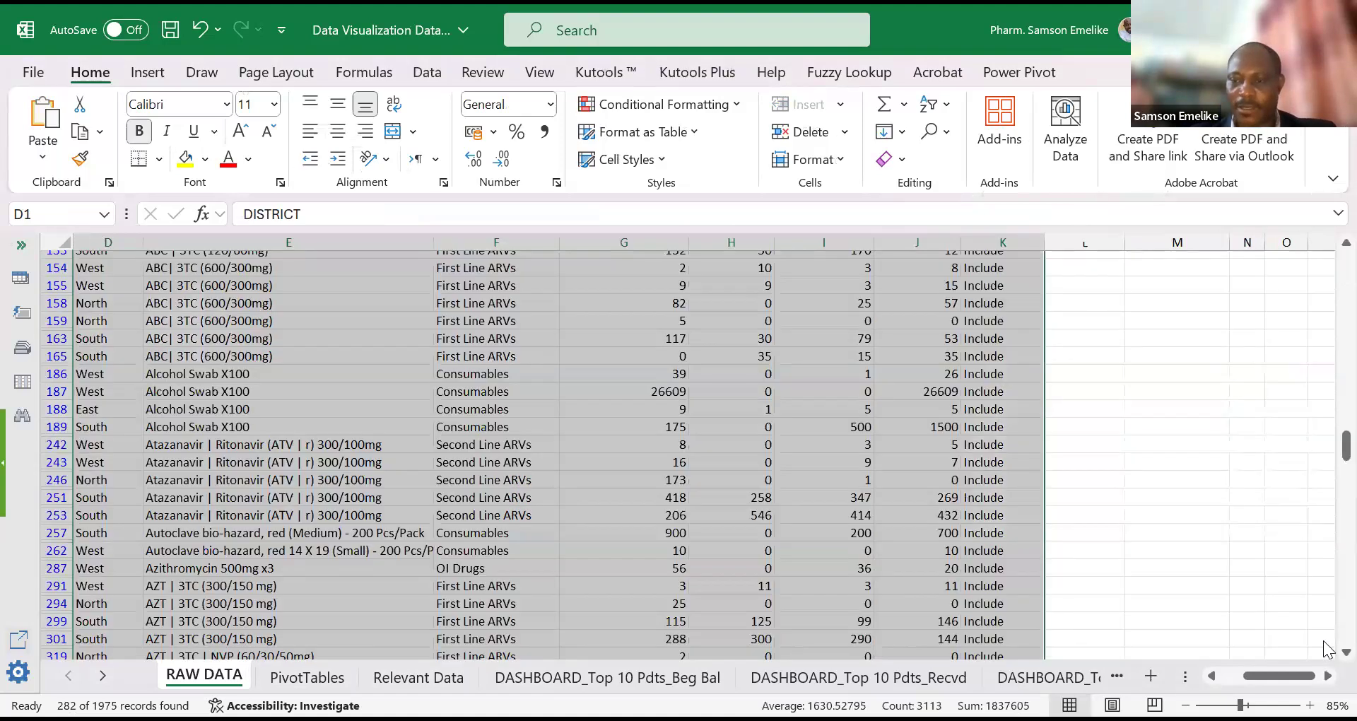
scroll(1320, 235, down, 20)
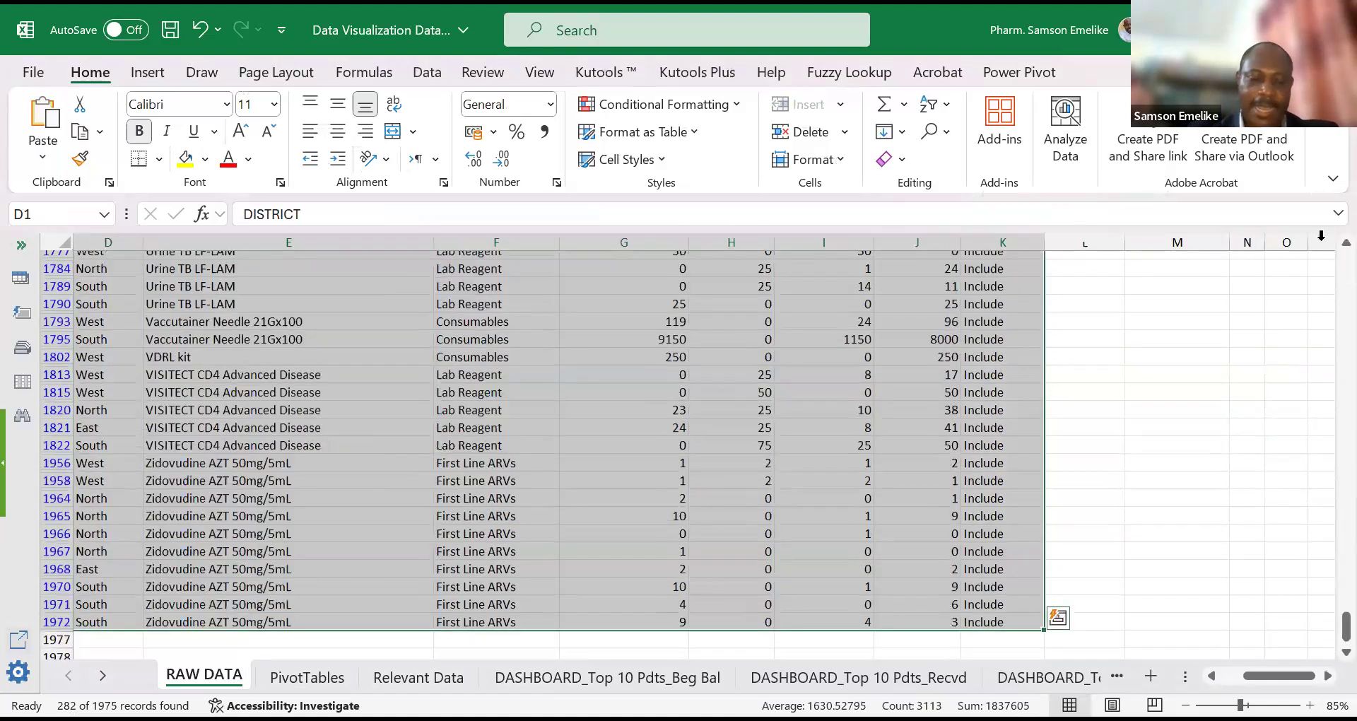
scroll(1218, 303, up, 20)
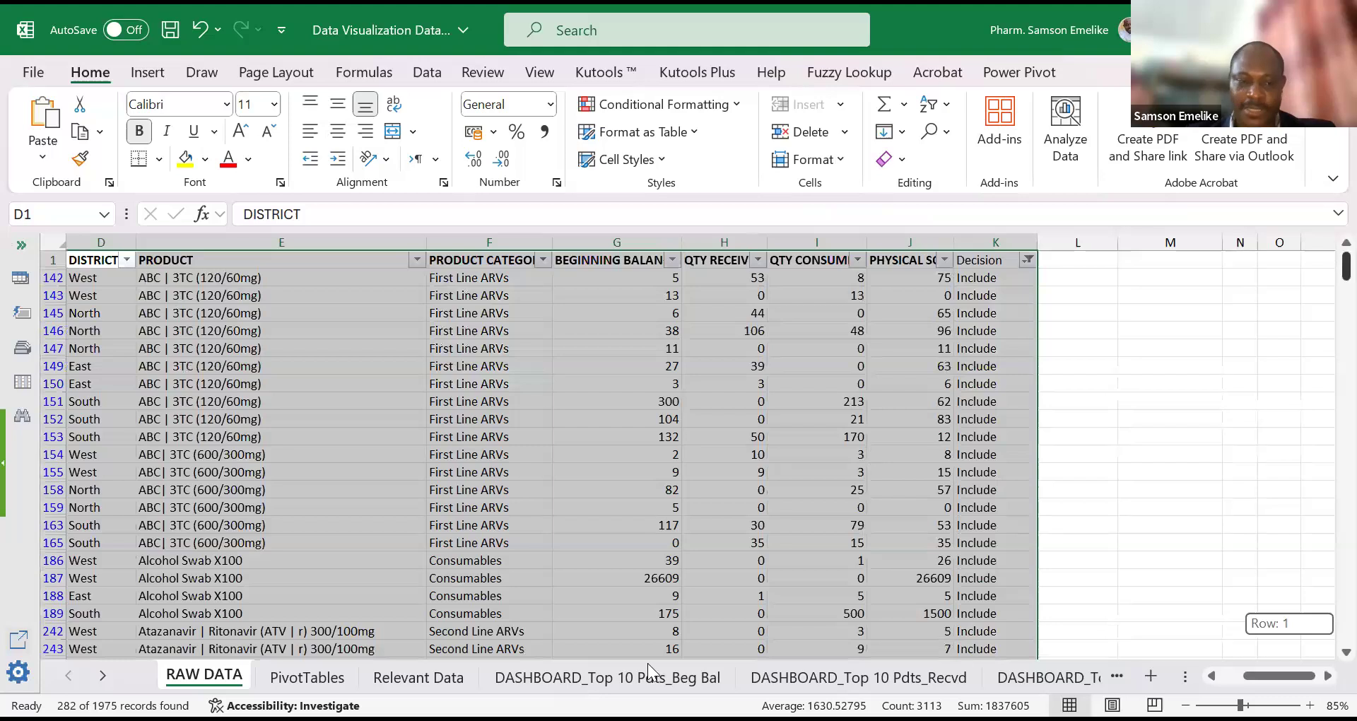
key(ctrl+c)
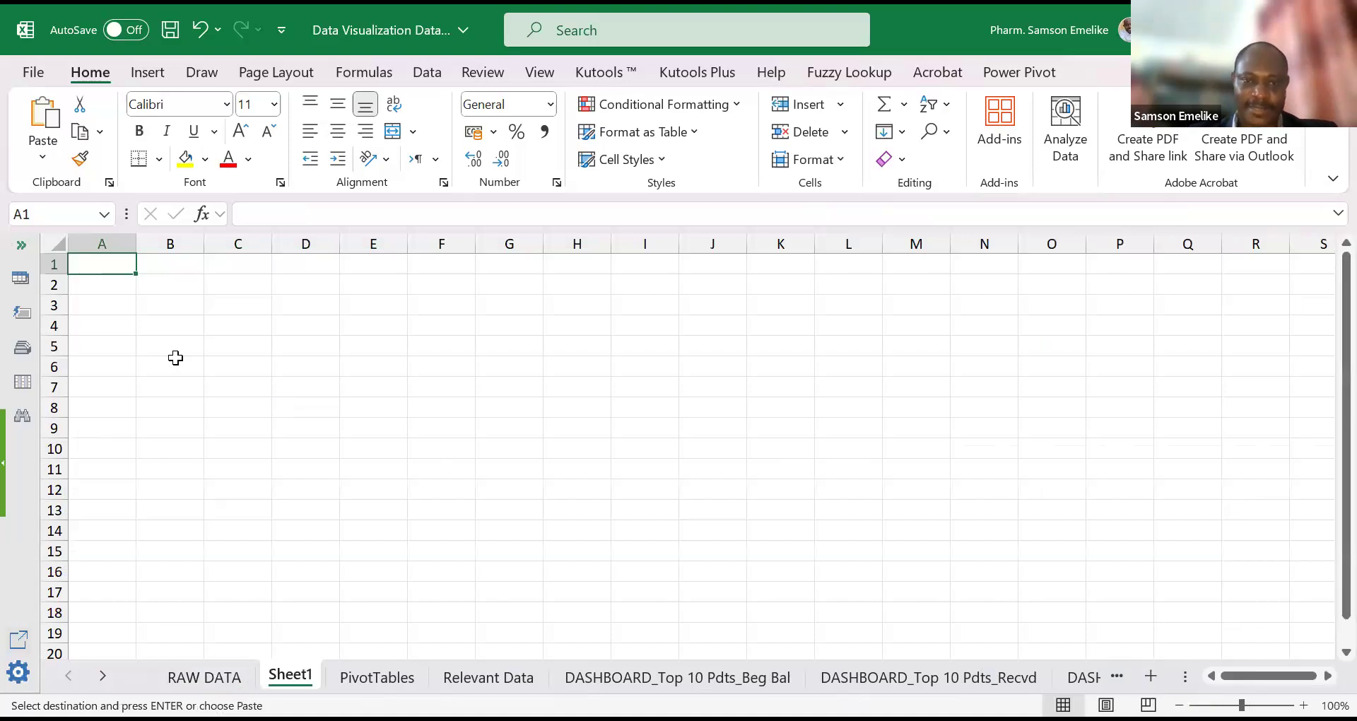
key(Return)
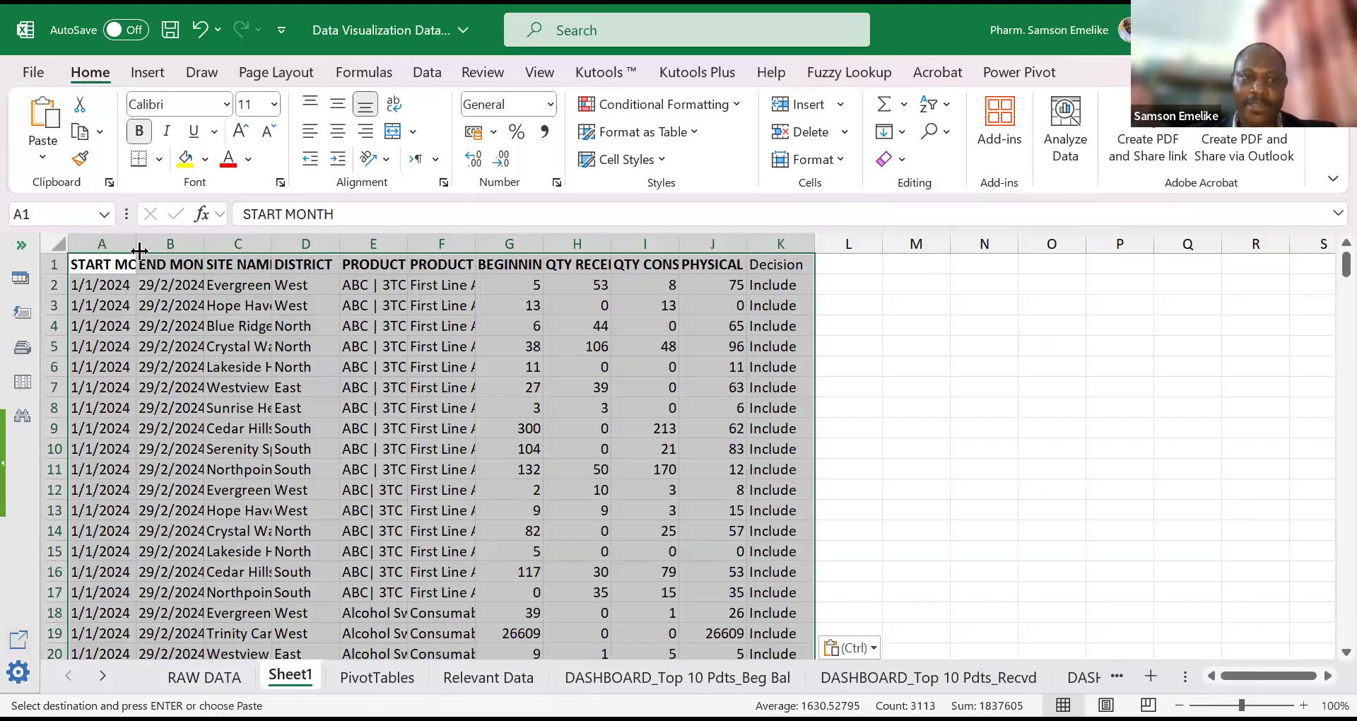
Step: Autofit all columns of the pasted table to their contents and undo the width change
click(58, 243)
double_click(271, 243)
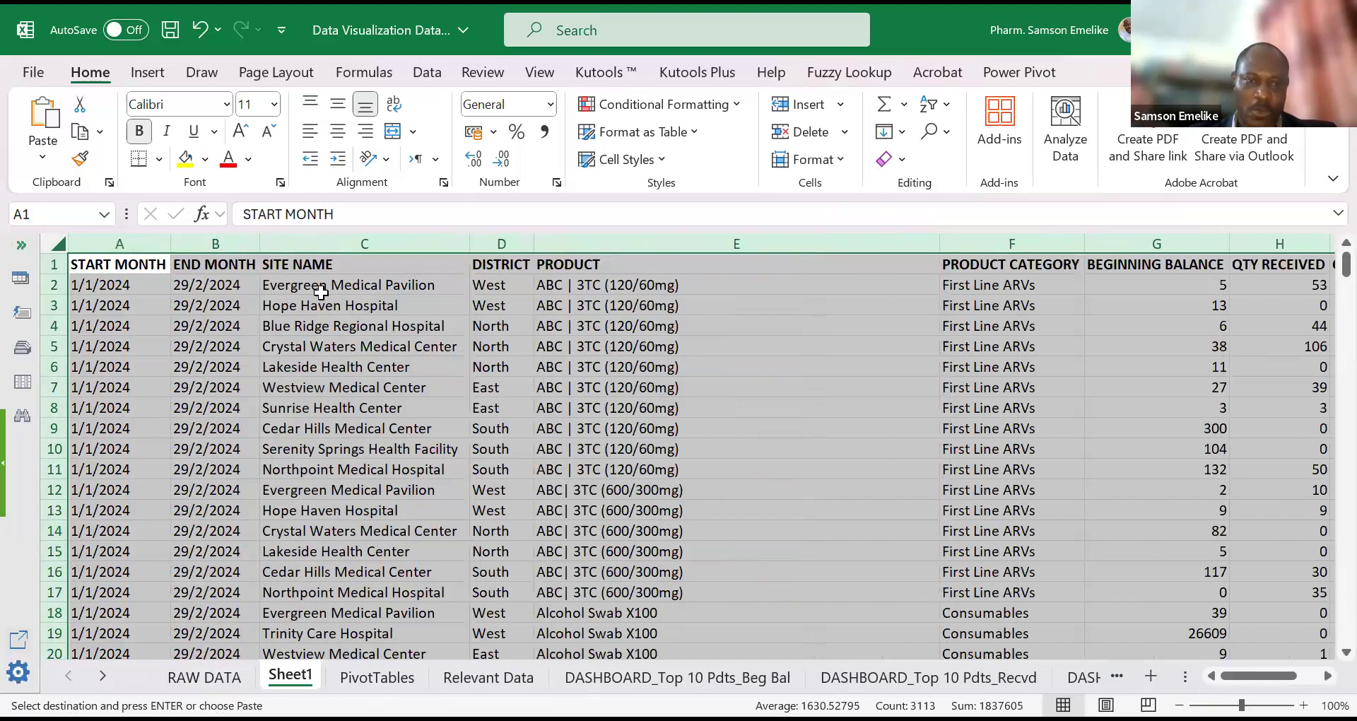
key(ctrl+z)
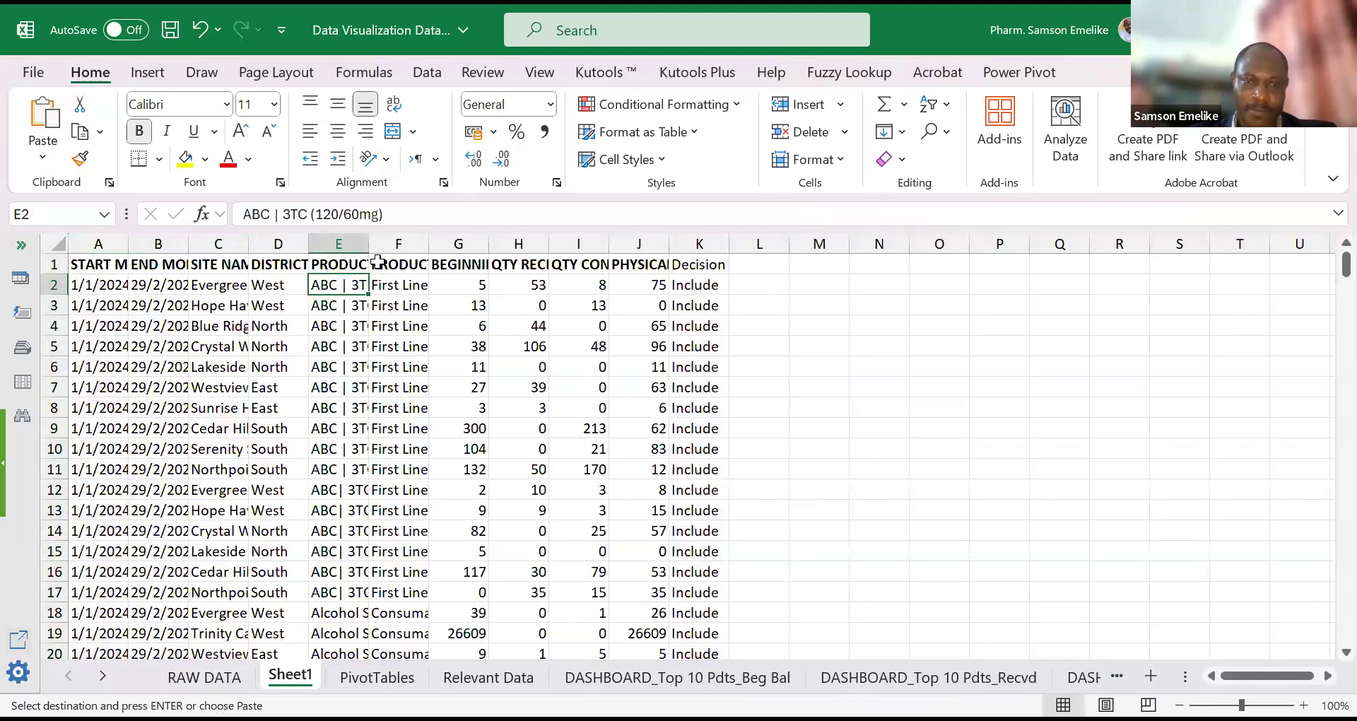
Step: Widen the DISTRICT column and autofit the START MONTH and END MONTH columns to their contents
drag(377, 262, 377, 260)
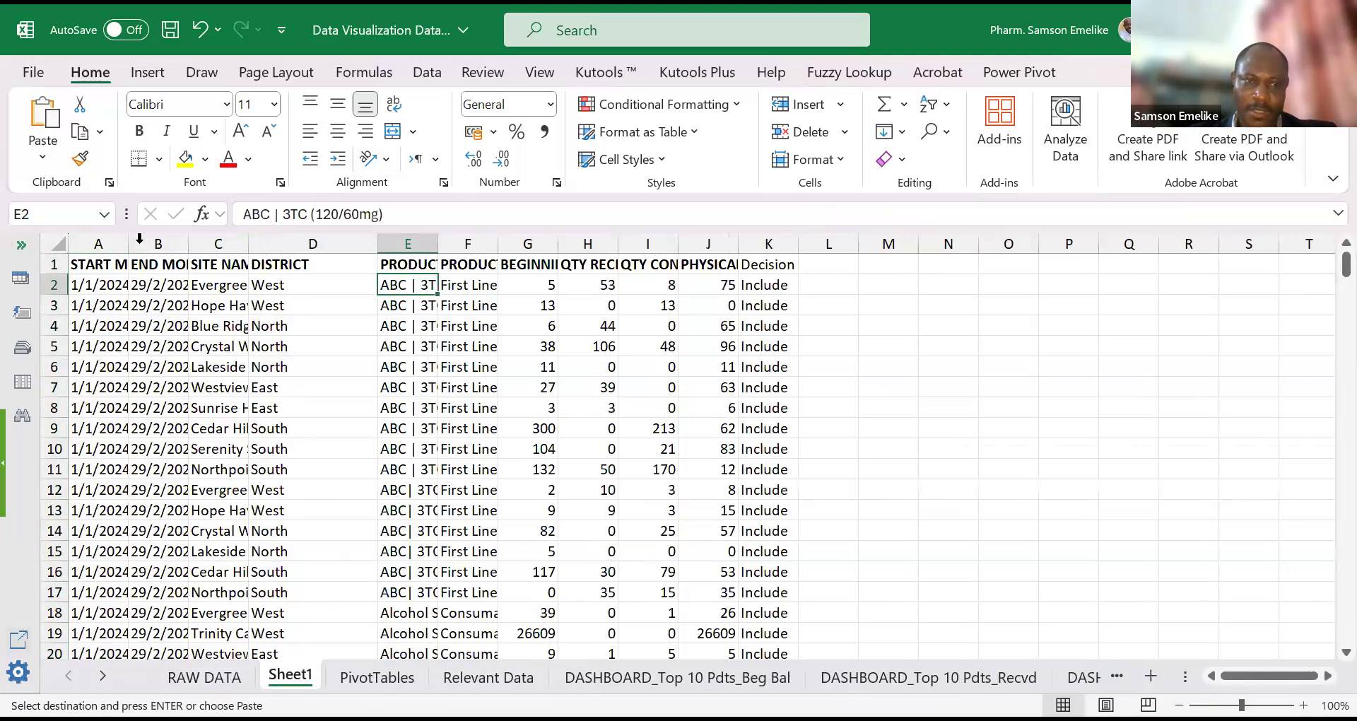
drag(126, 243, 158, 243)
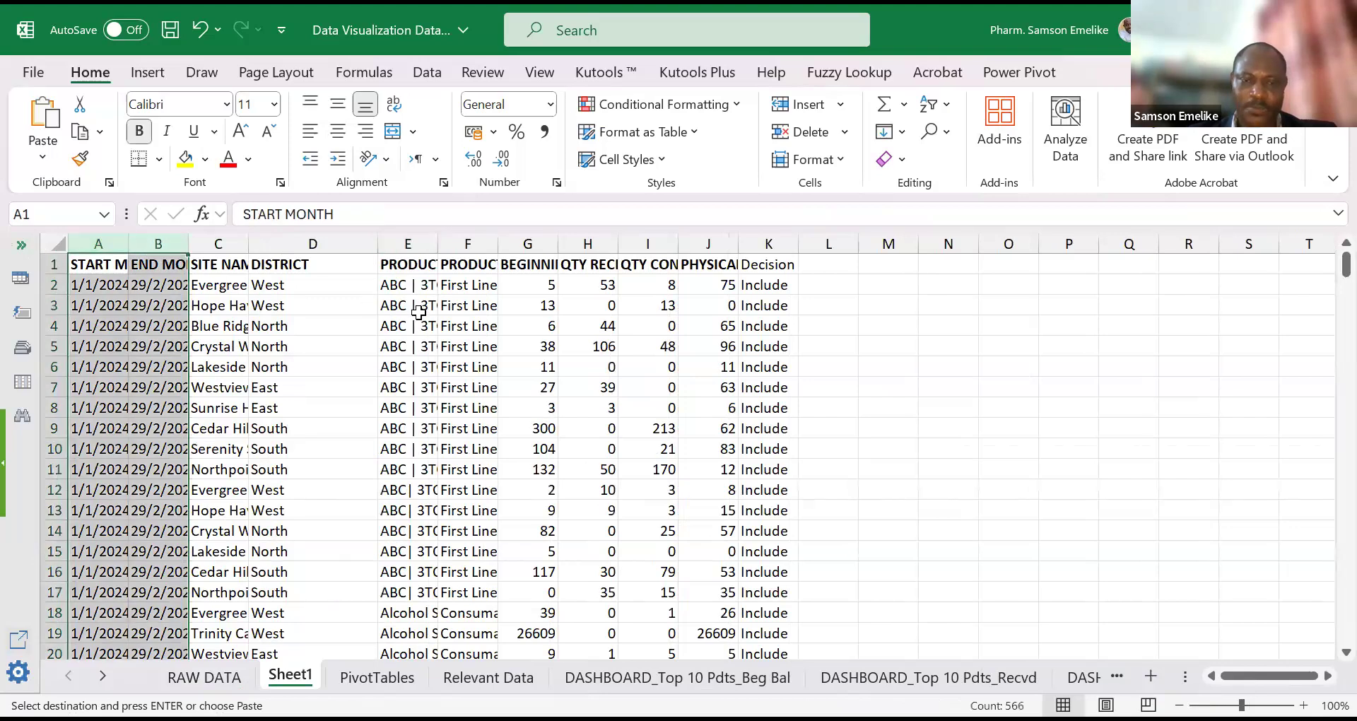
key(alt+h)
key(o)
key(i)
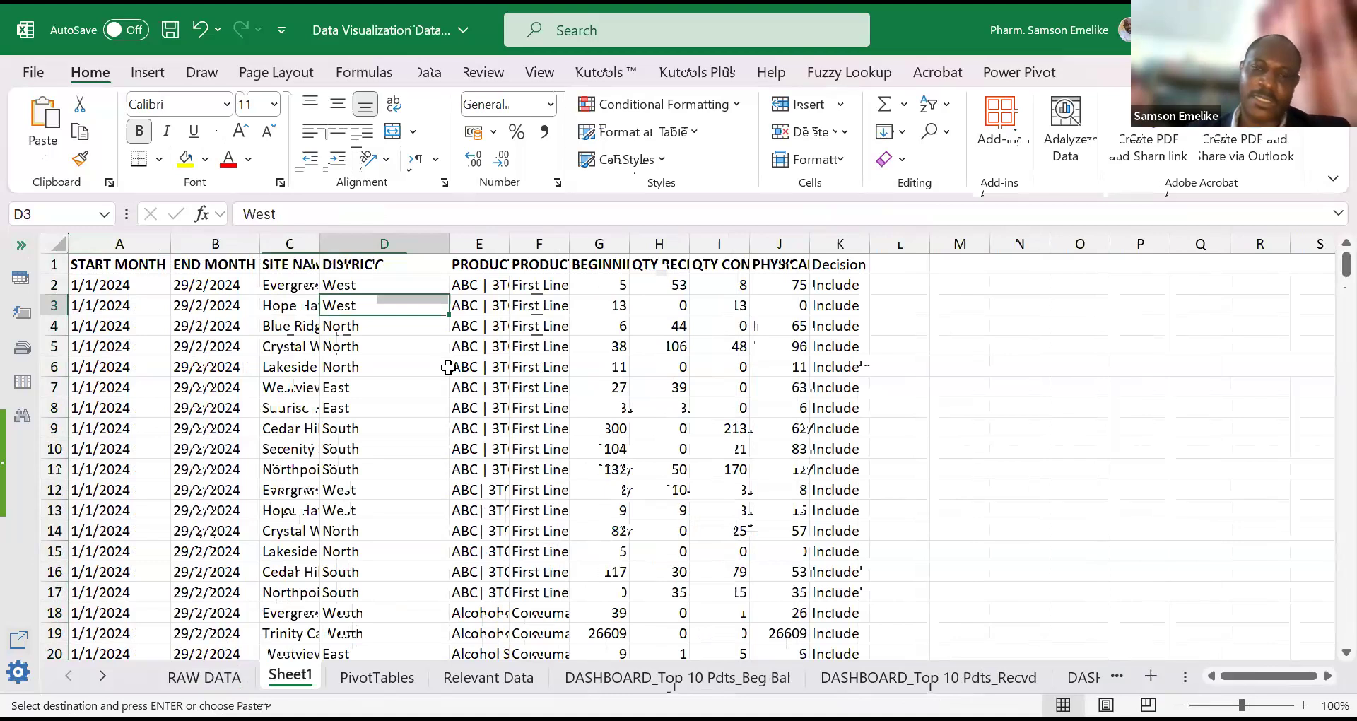
scroll(448, 367, down, 1)
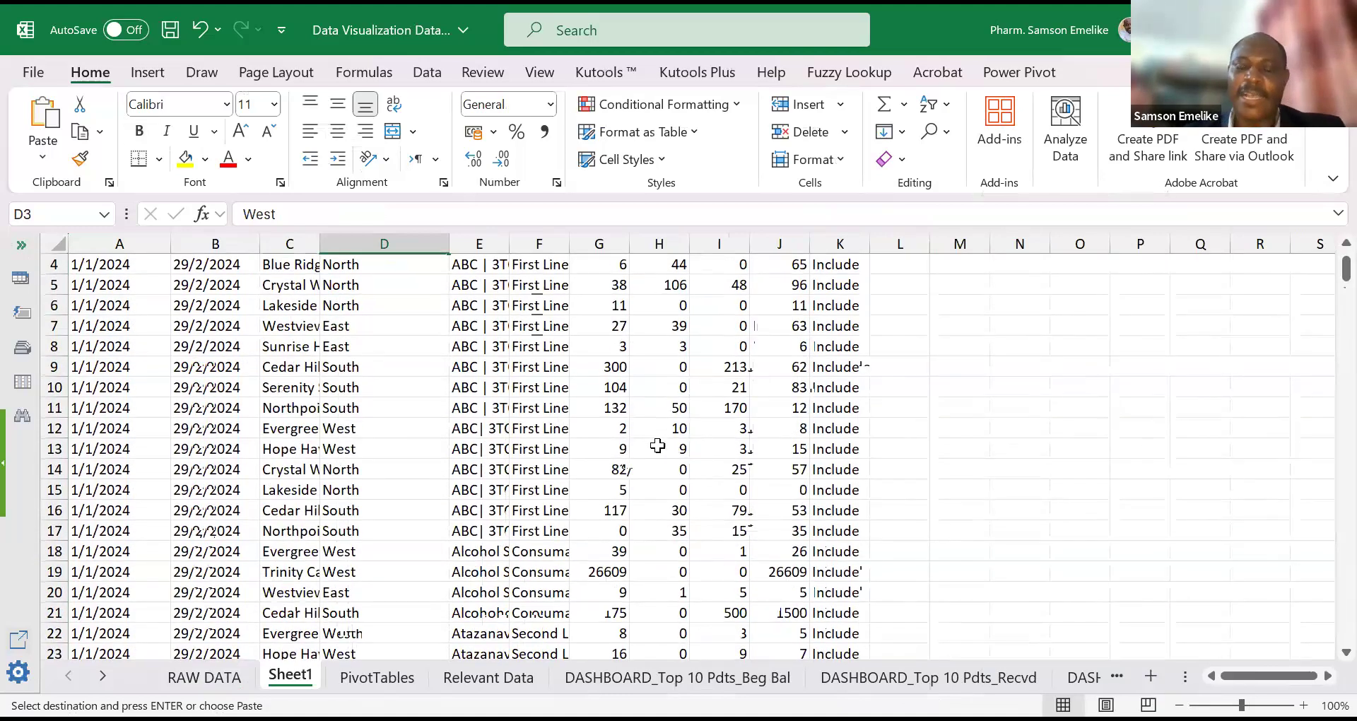
scroll(644, 448, up, 1)
scroll(644, 448, up, 1)
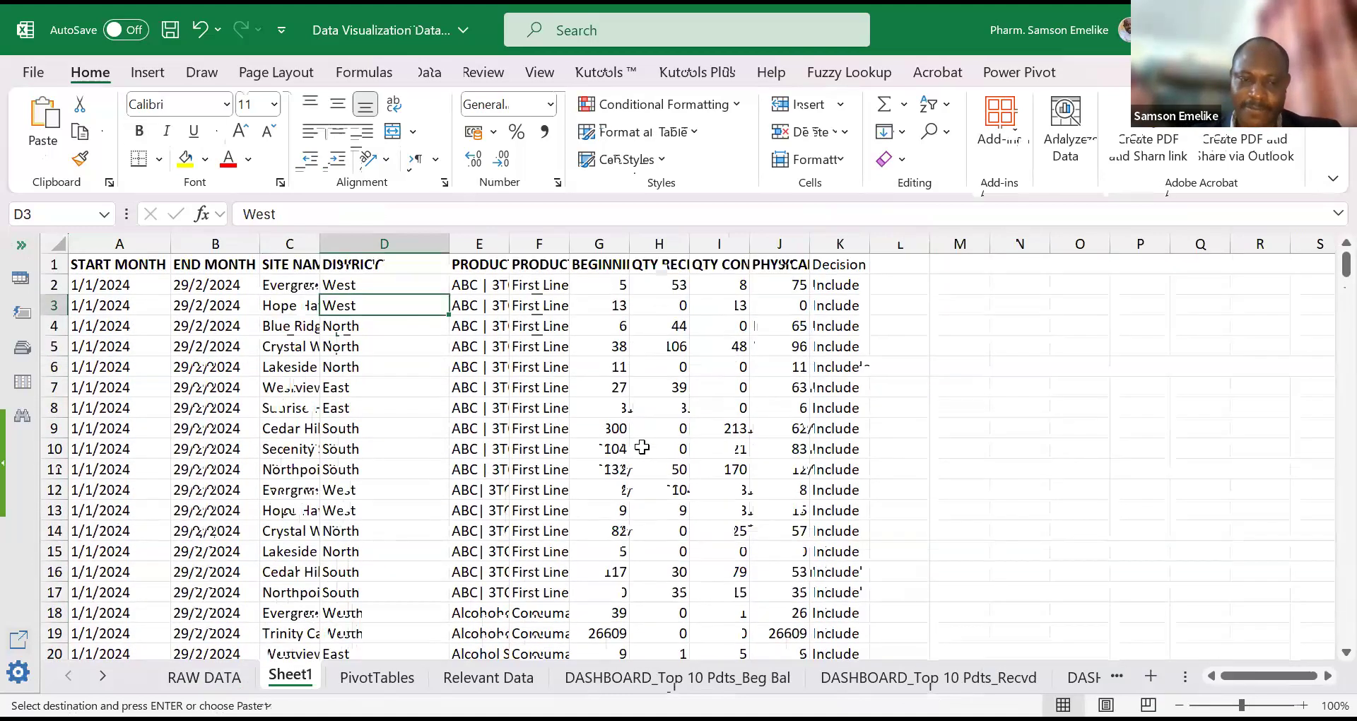
Step: Rename the sheet holding the pasted Include rows as Focus
double_click(301, 681)
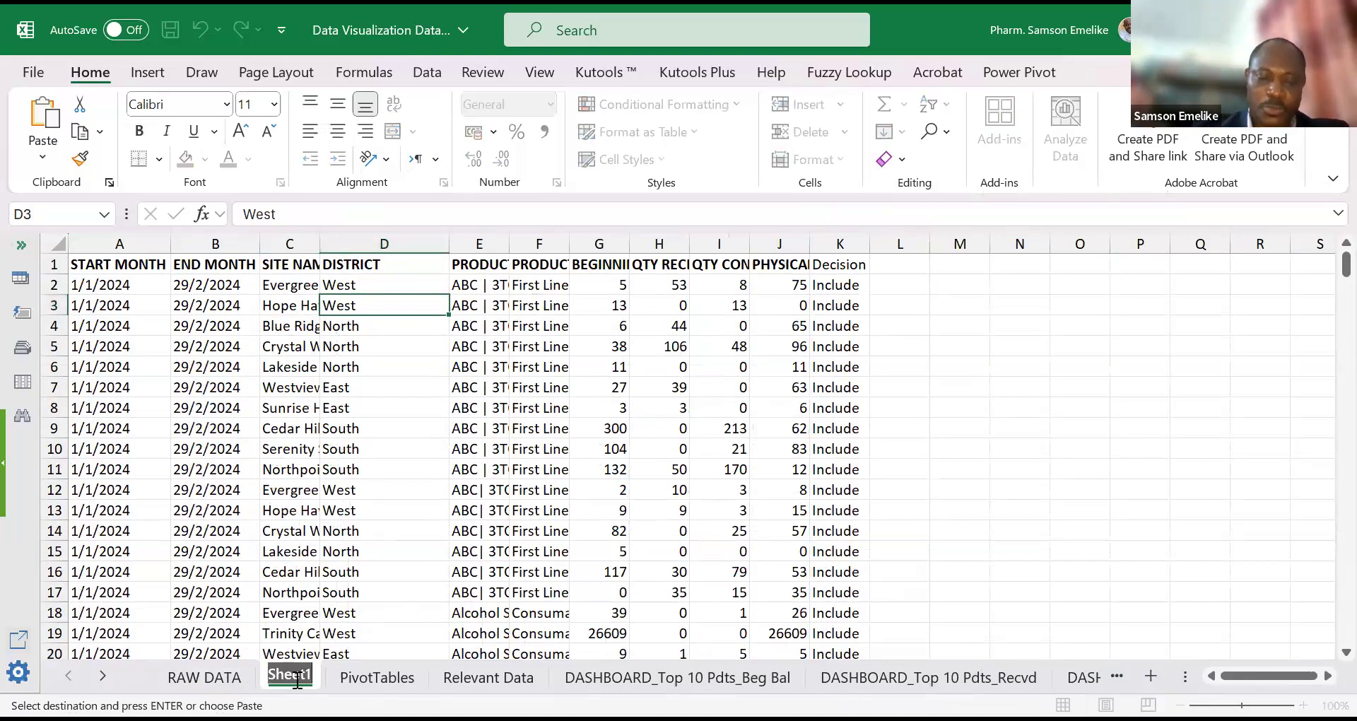
text(Import)
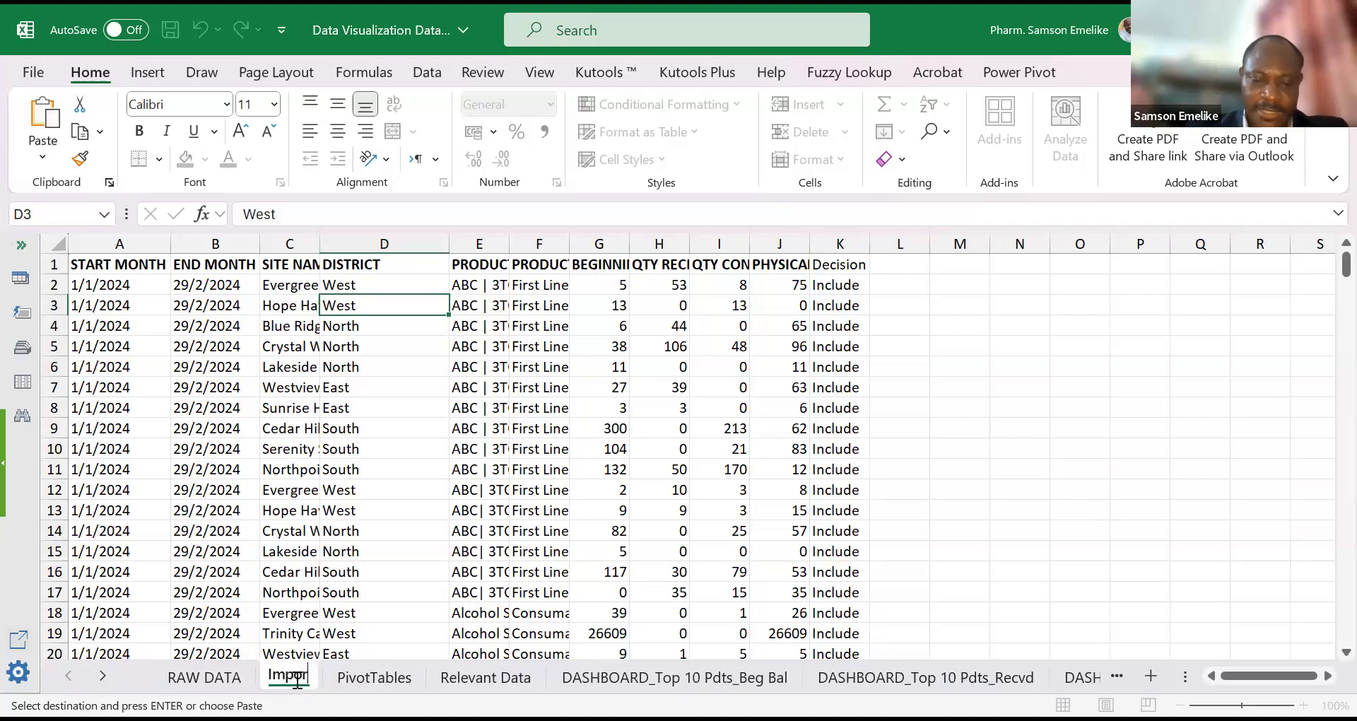
key(BackSpace)
key(BackSpace)
key(BackSpace)
key(BackSpace)
key(BackSpace)
key(BackSpace)
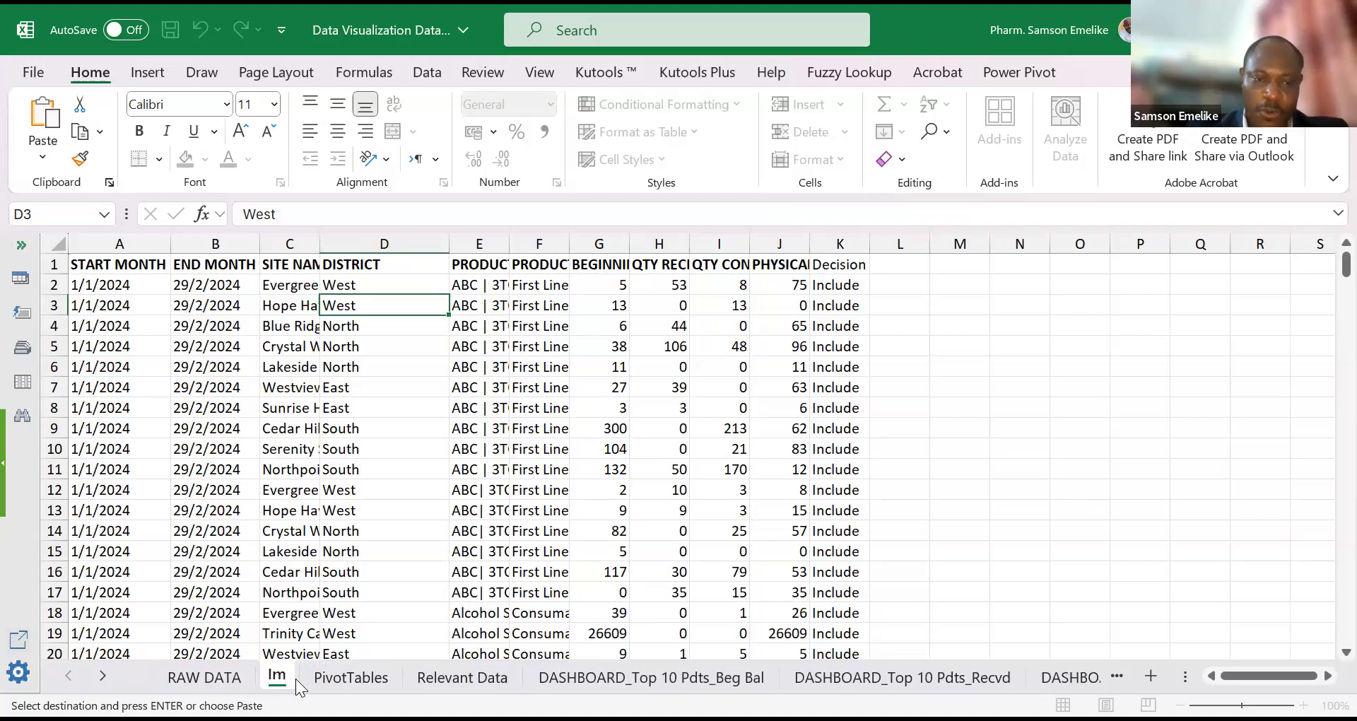
text(Focus)
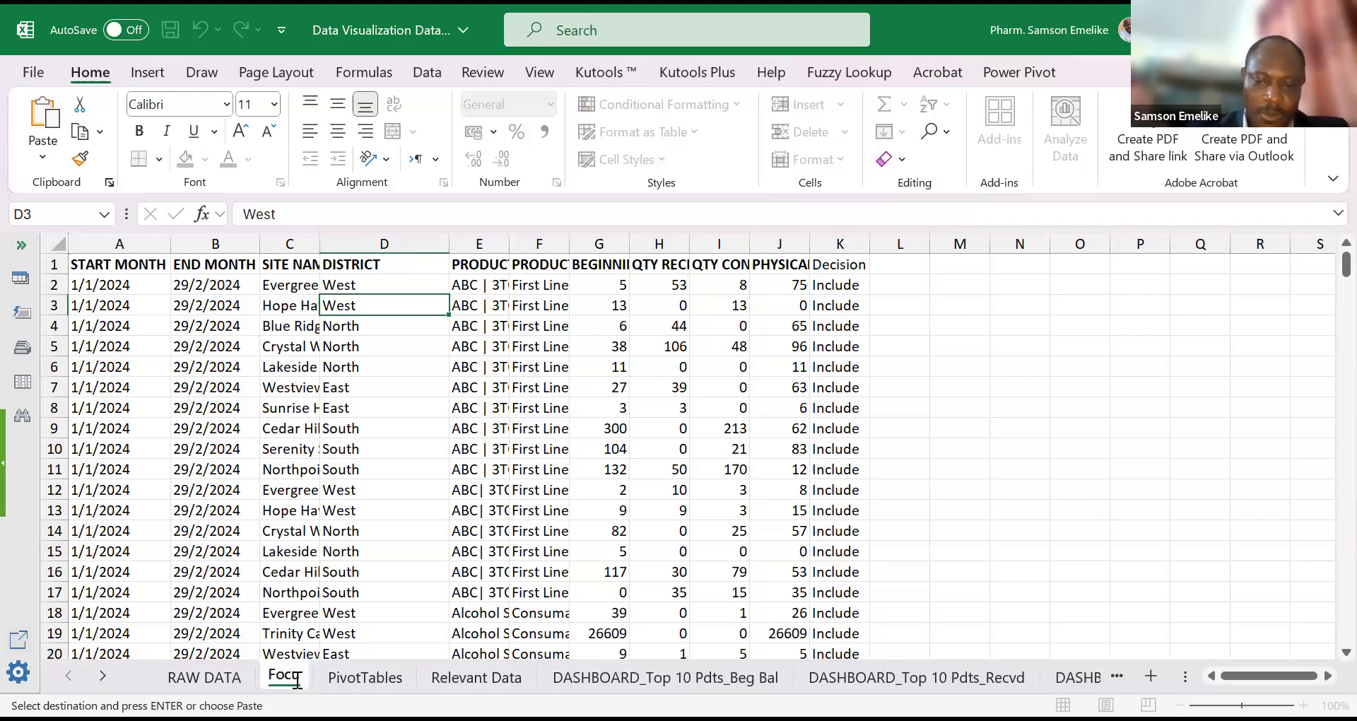
key(Return)
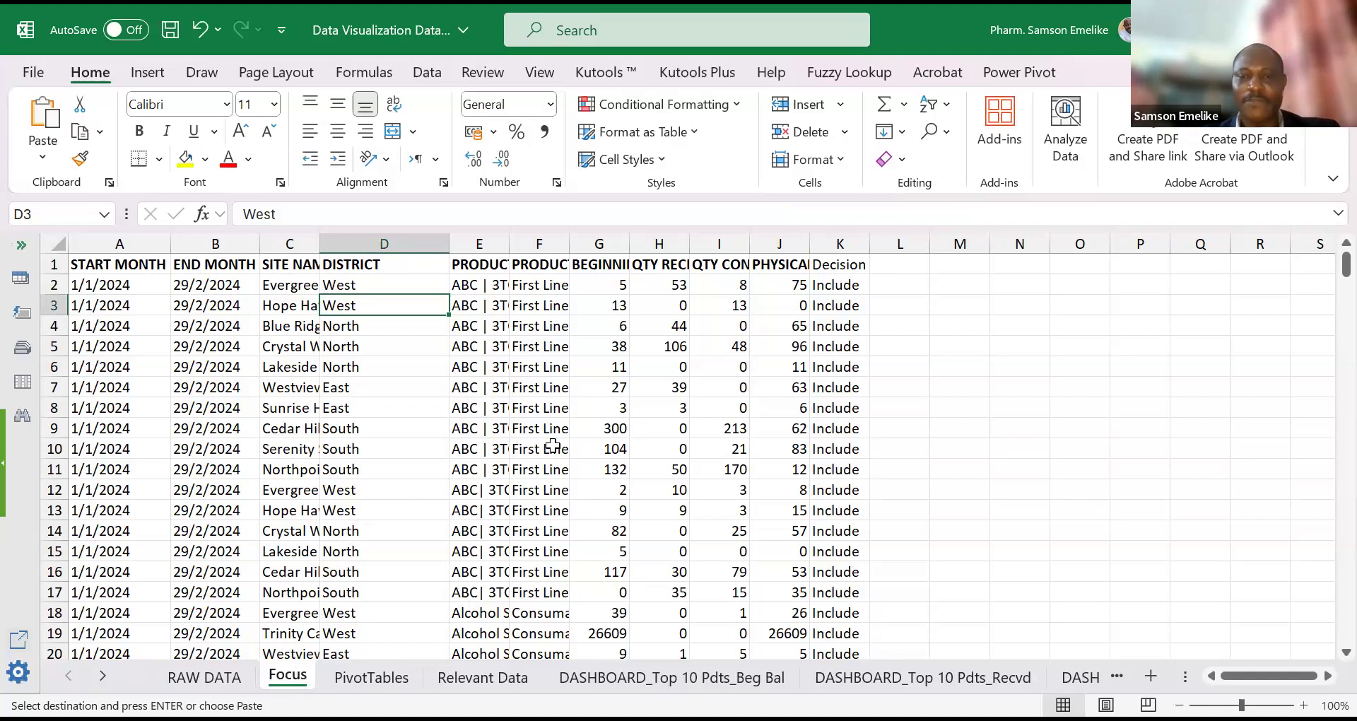
Step: Examine the copied records throughout the Focus sheet, checking the Decision column down to the last rows and back
scroll(798, 489, down, 2)
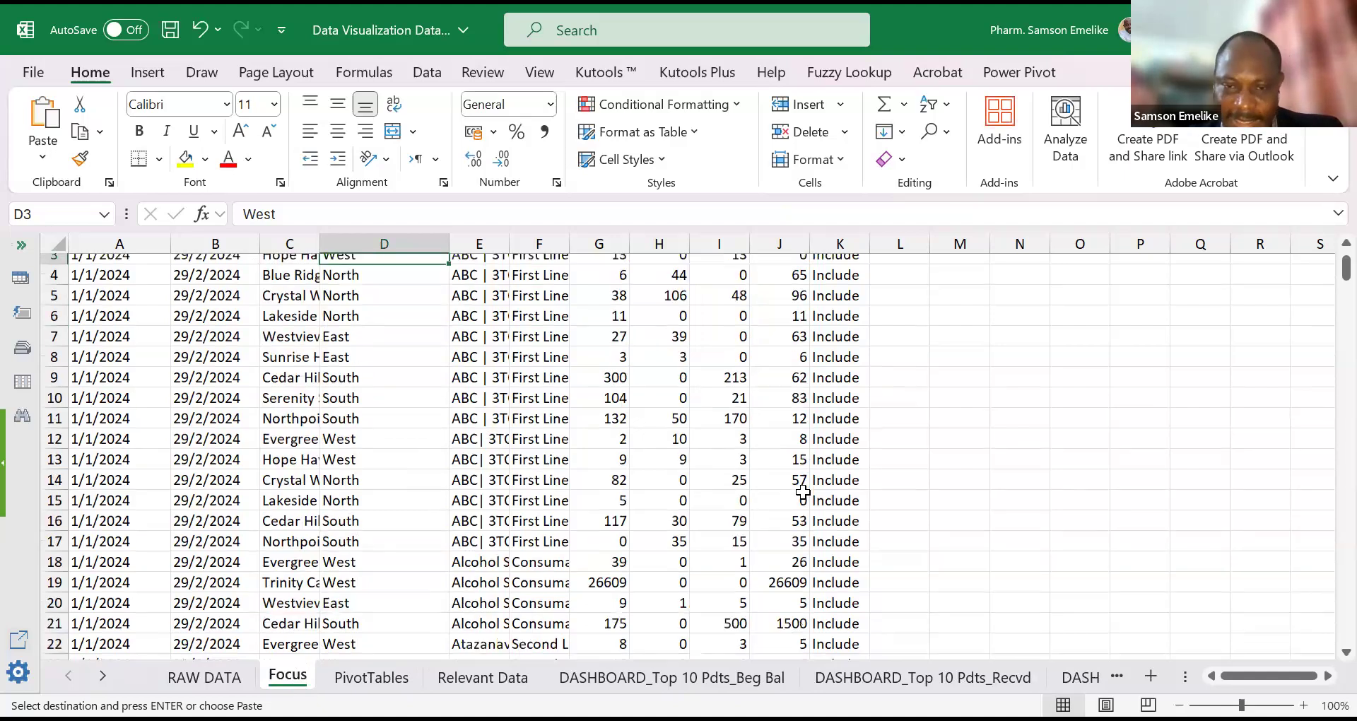
scroll(805, 493, down, 8)
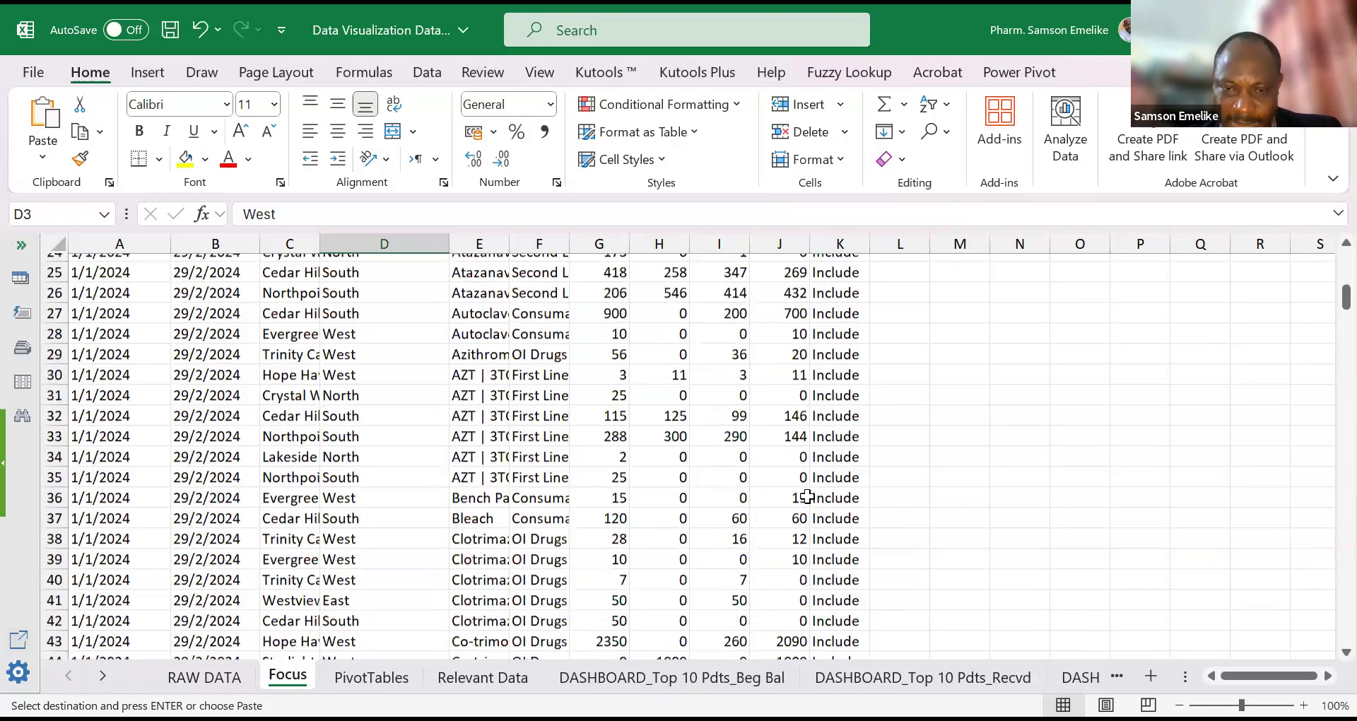
scroll(806, 496, down, 6)
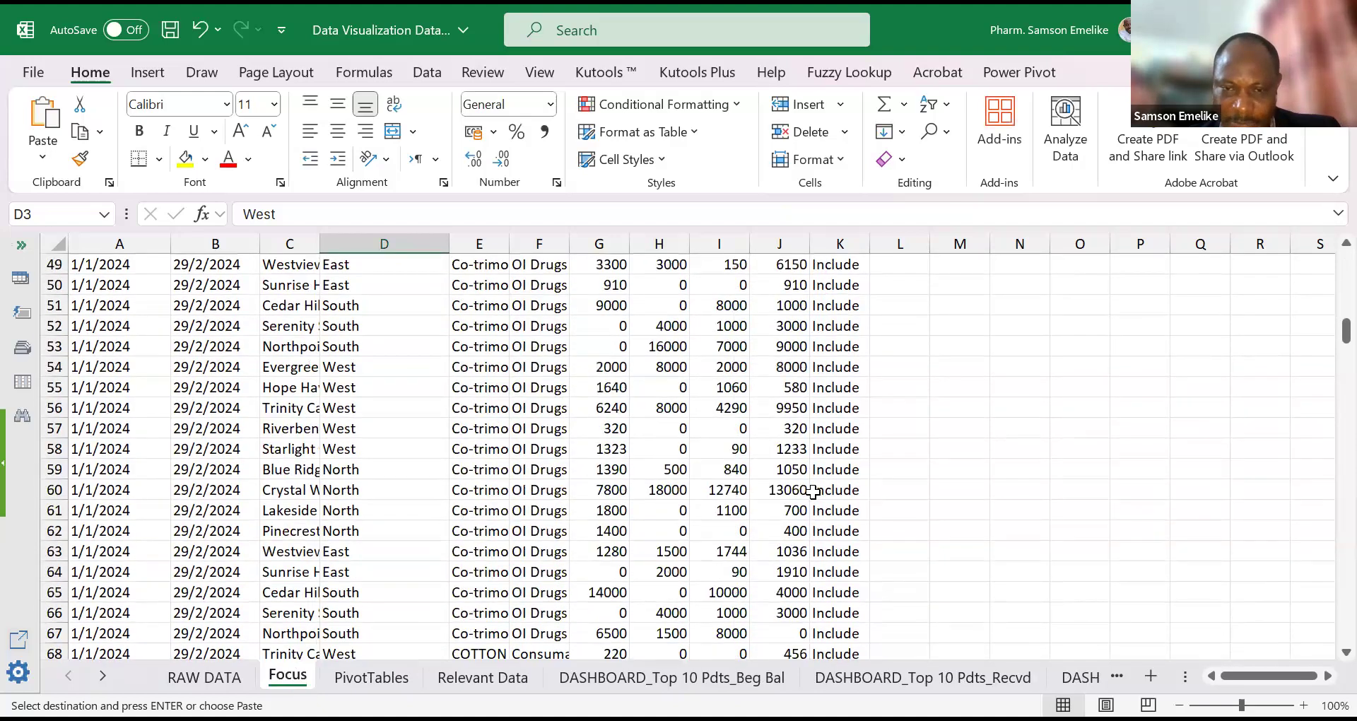
scroll(814, 490, down, 10)
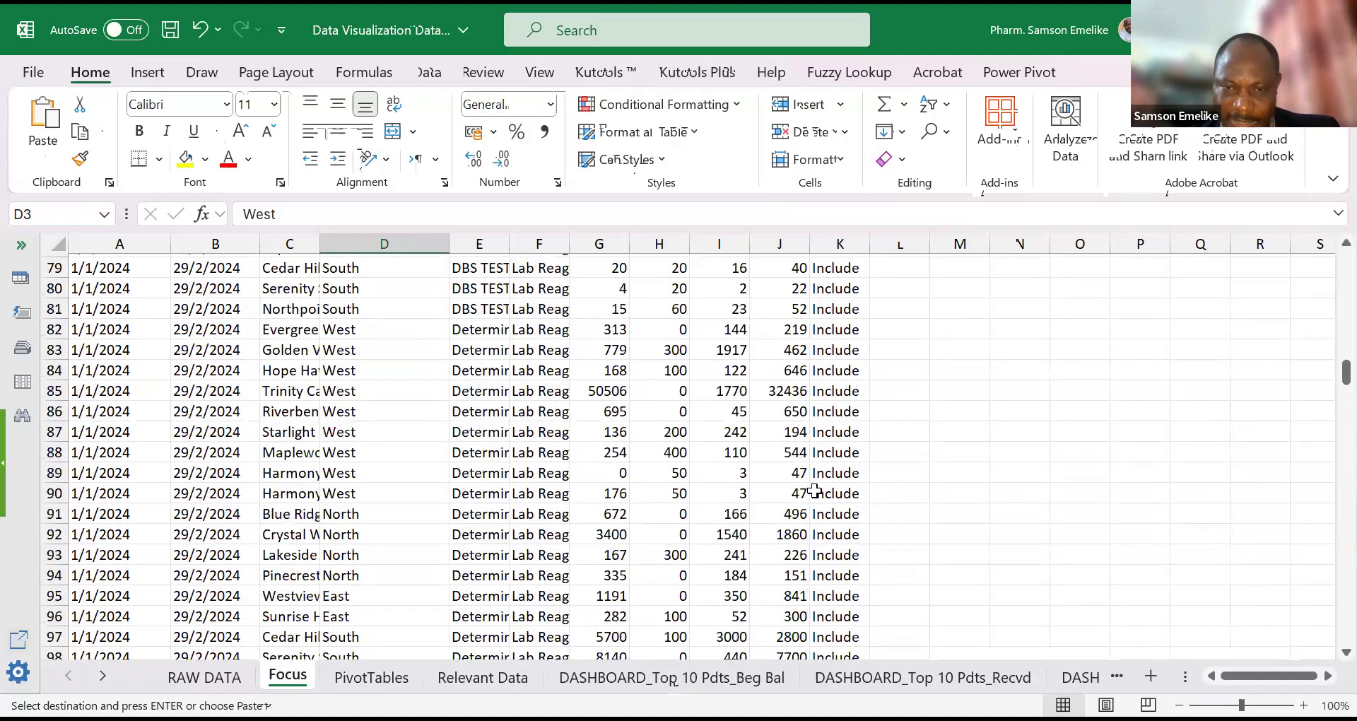
scroll(818, 488, down, 8)
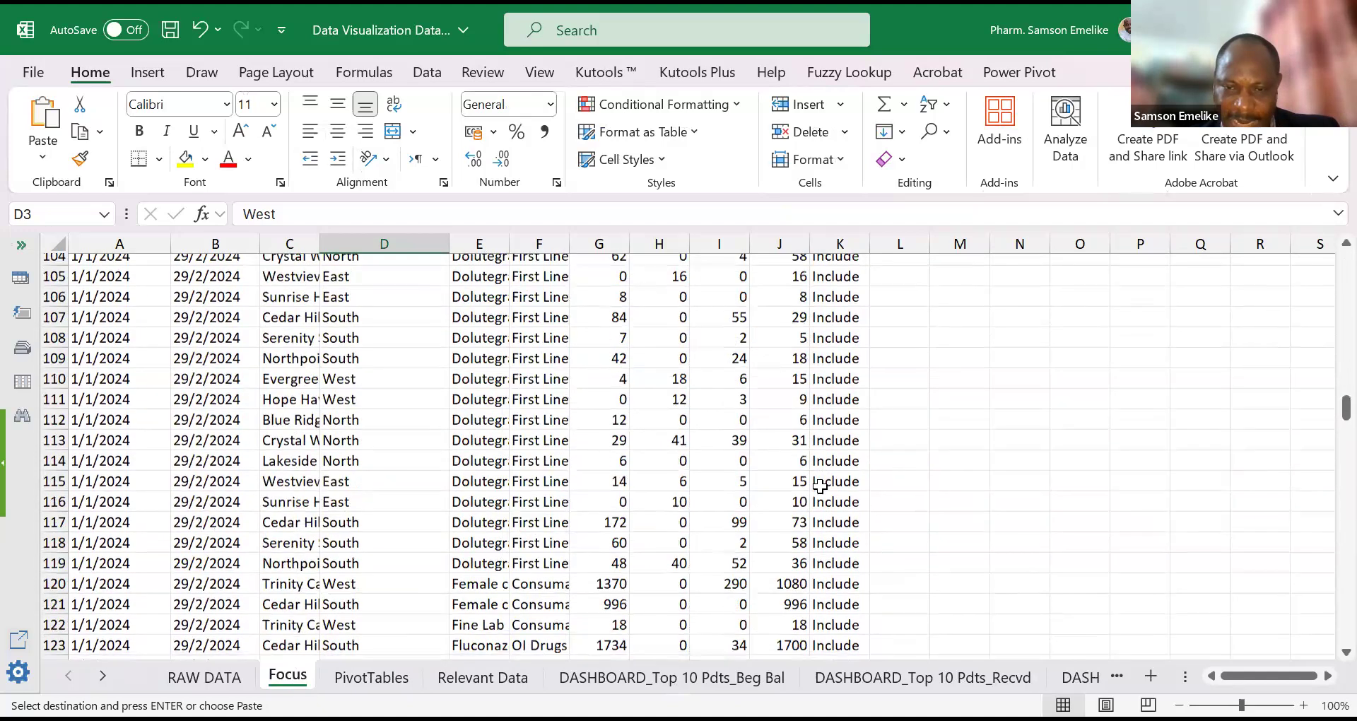
scroll(820, 486, down, 8)
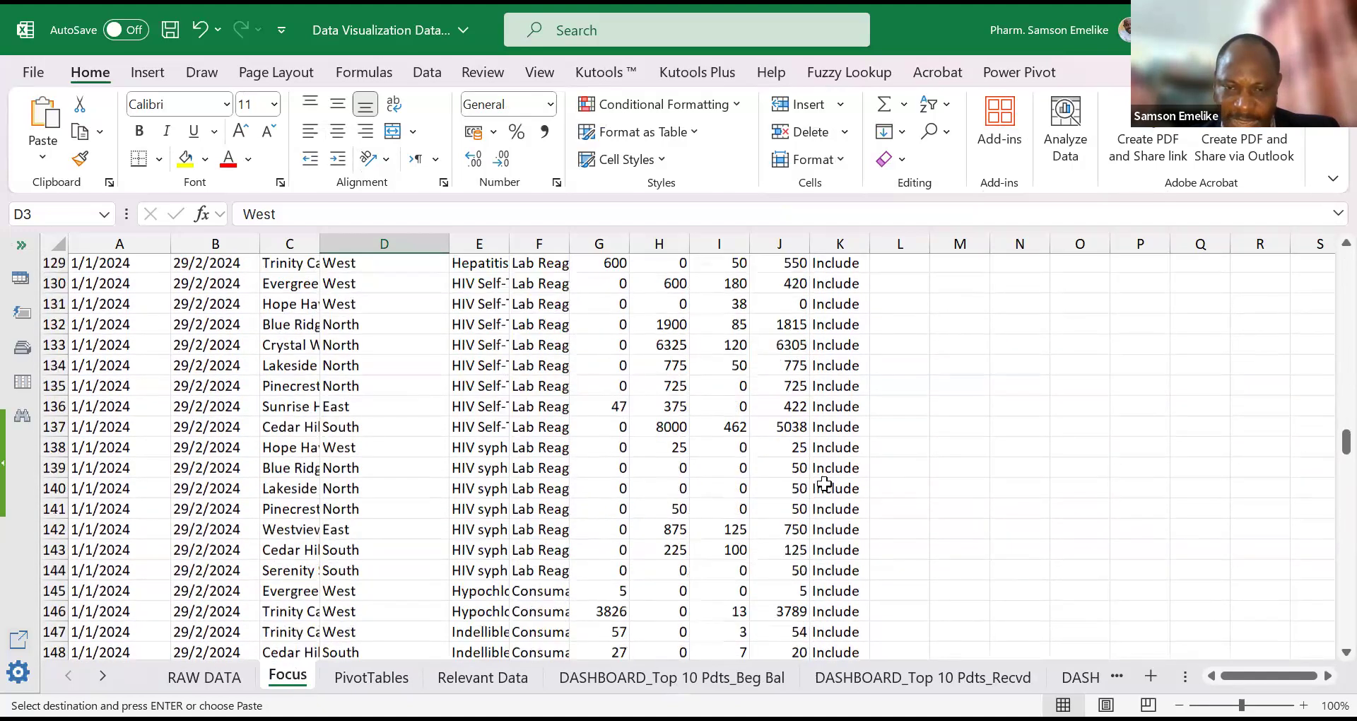
scroll(825, 481, down, 4)
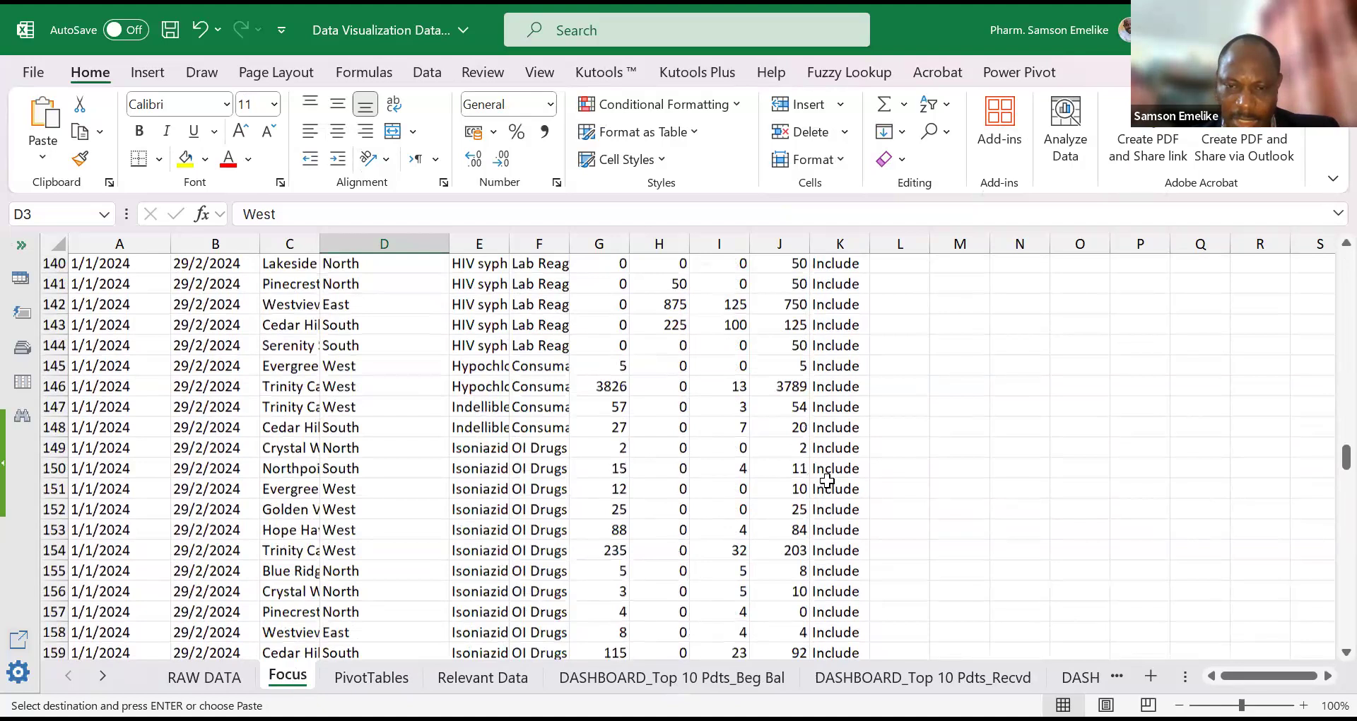
scroll(827, 481, down, 7)
scroll(827, 481, down, 18)
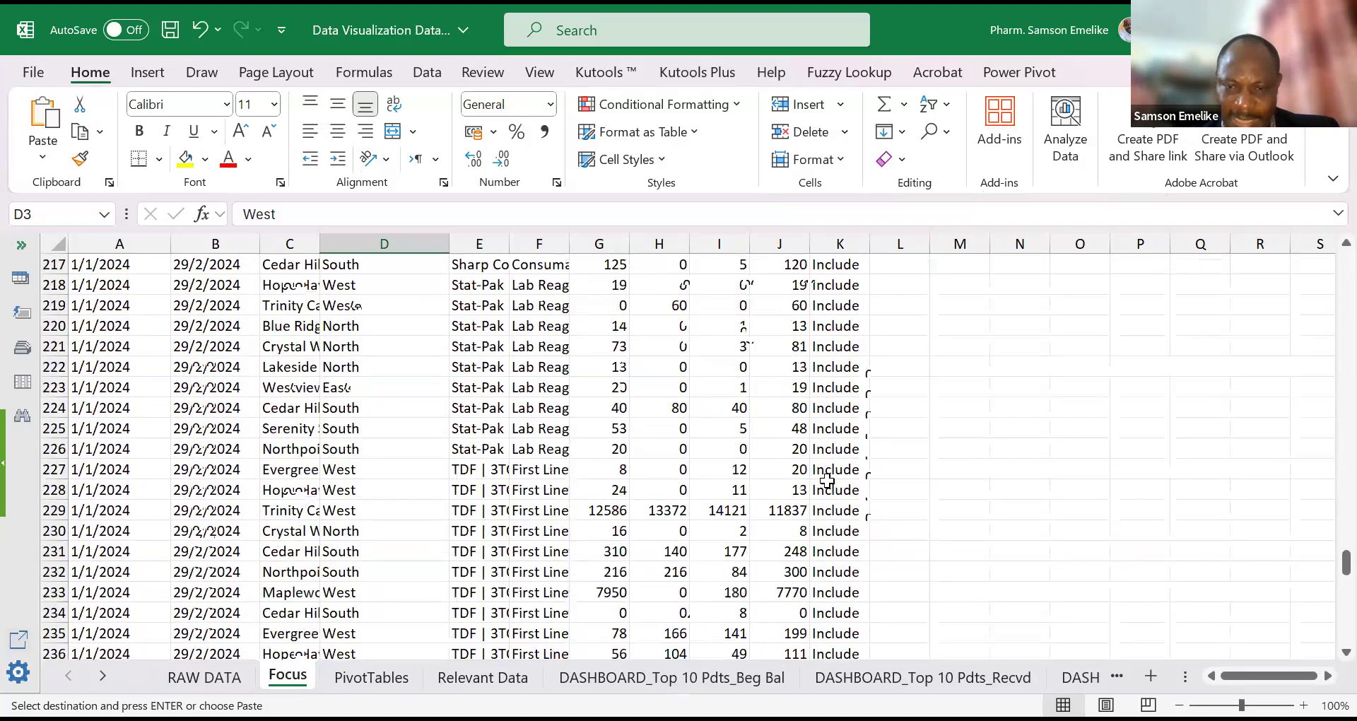
scroll(826, 480, down, 9)
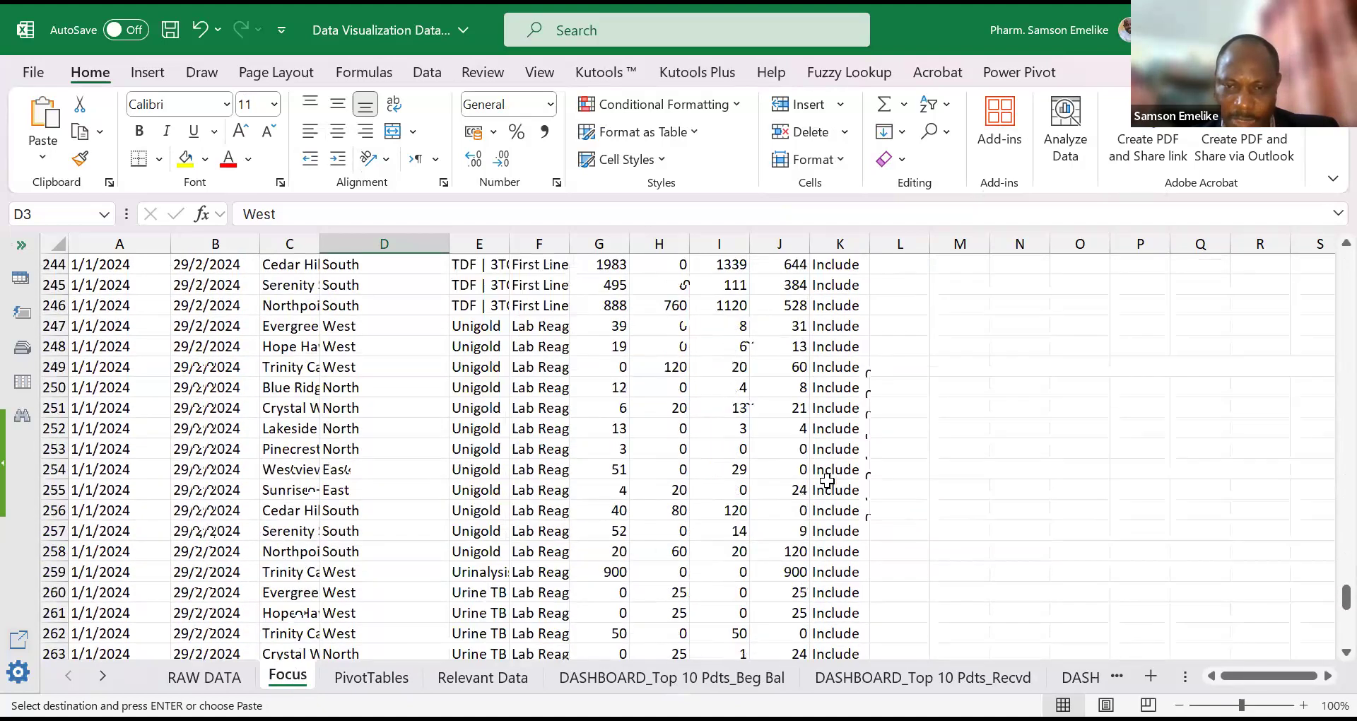
scroll(827, 480, down, 2)
scroll(827, 480, down, 5)
scroll(826, 481, up, 10)
scroll(826, 480, up, 17)
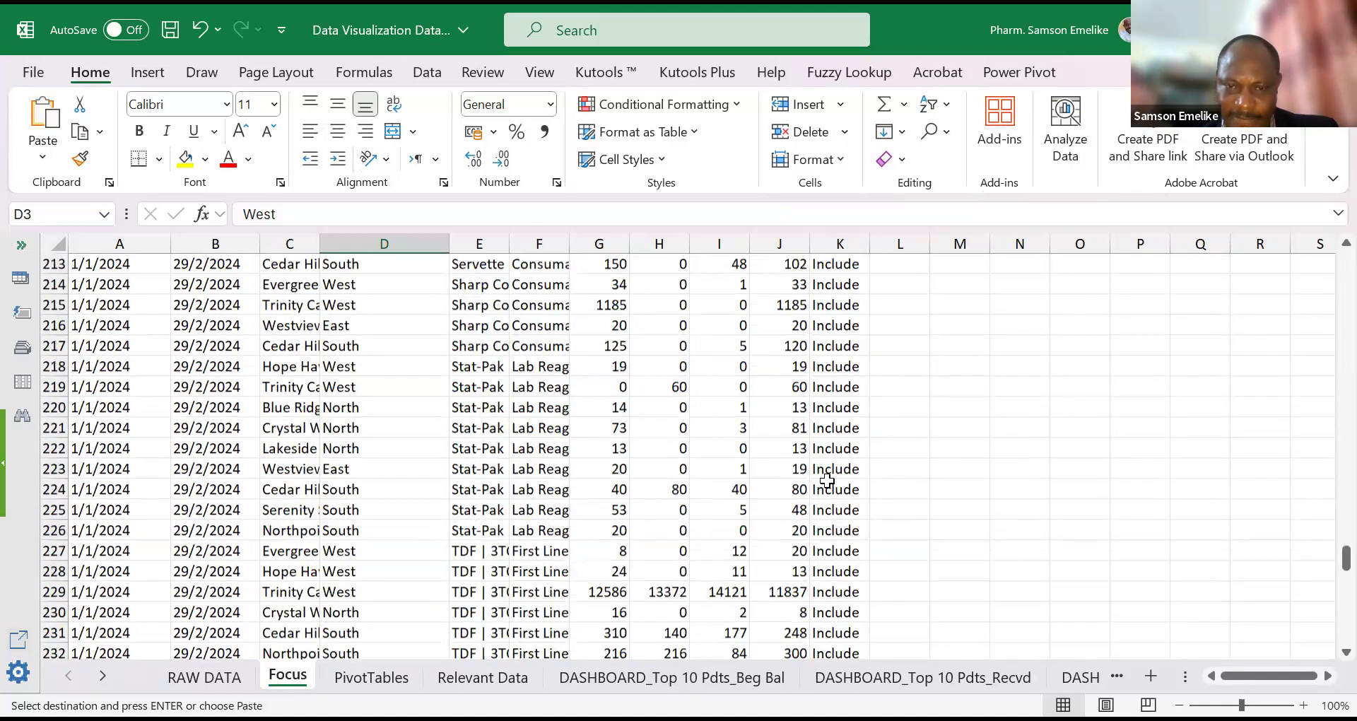
scroll(827, 481, up, 7)
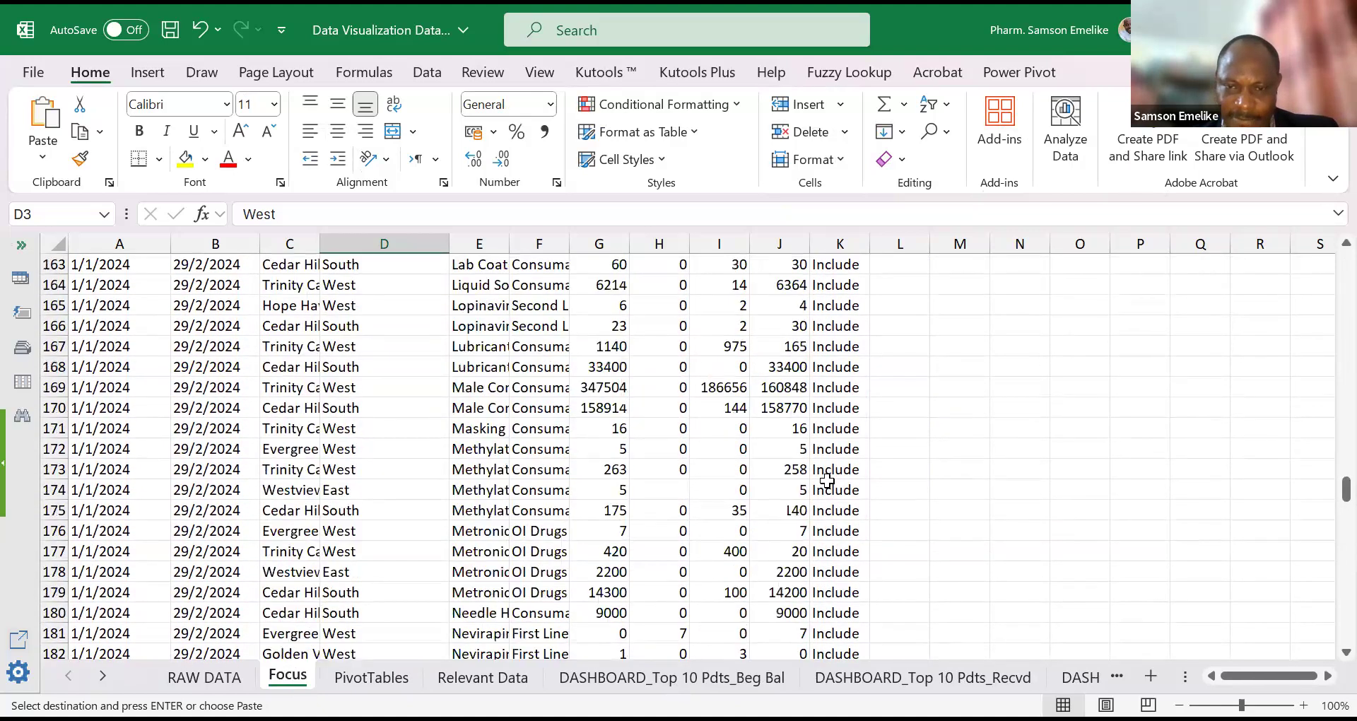
scroll(827, 480, up, 9)
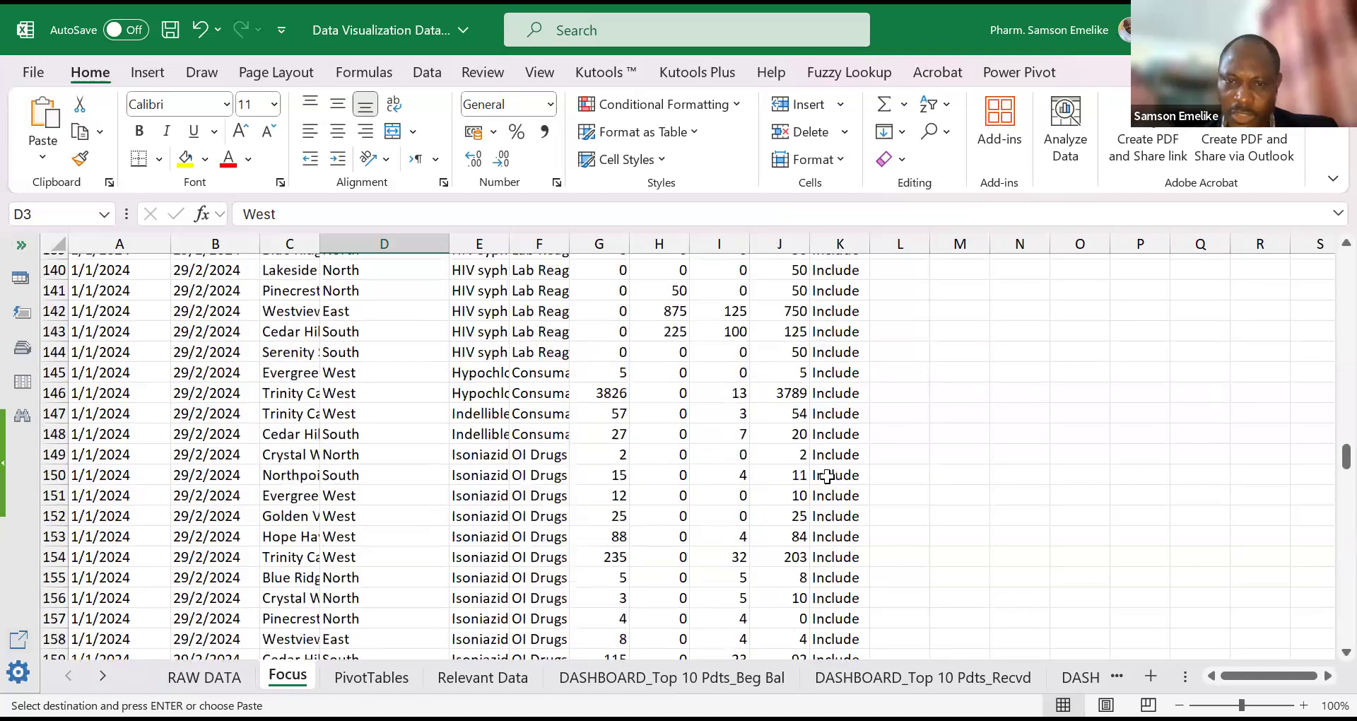
scroll(827, 477, up, 3)
scroll(827, 476, up, 5)
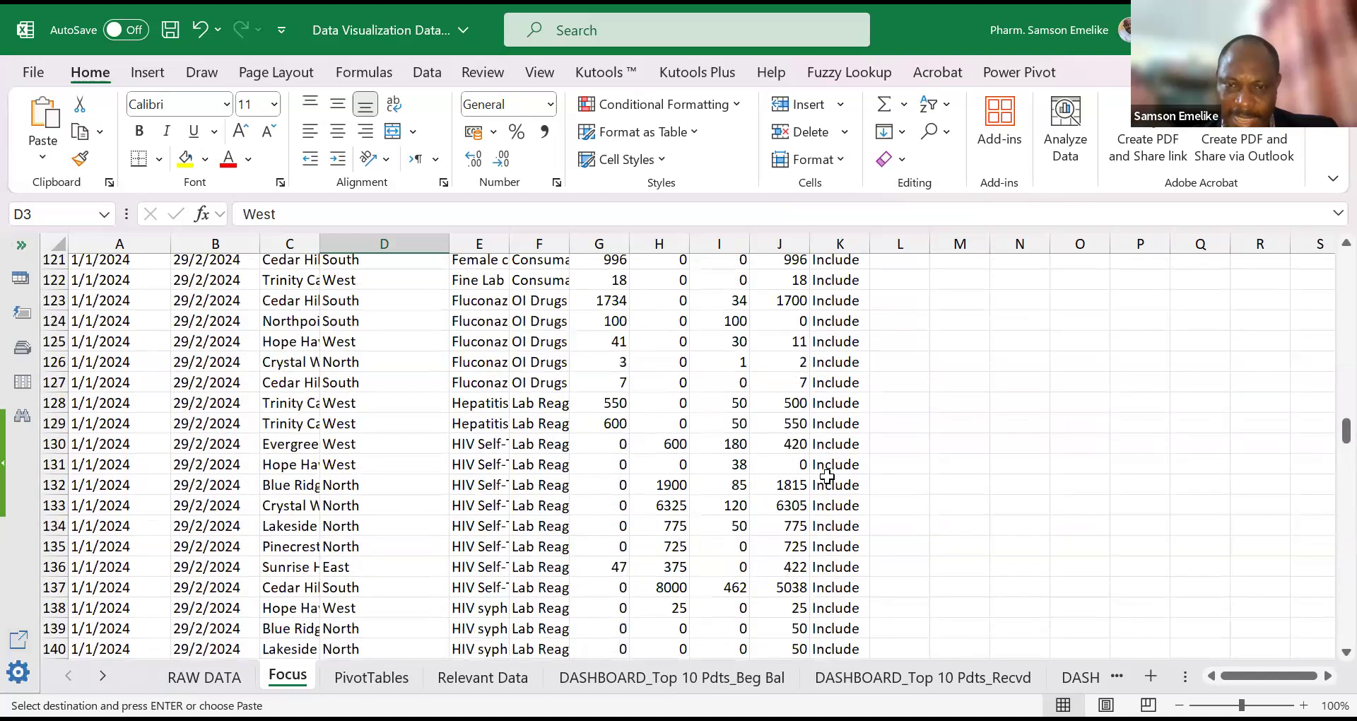
scroll(827, 475, up, 13)
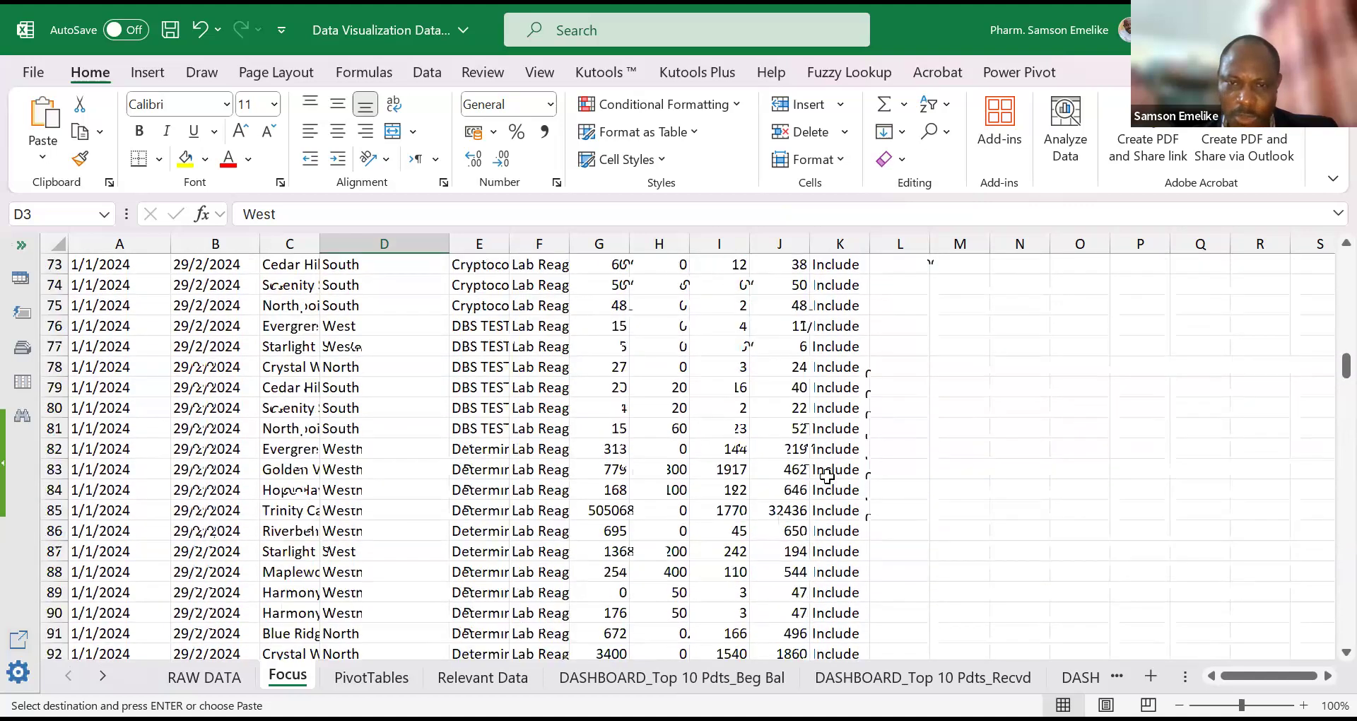
scroll(827, 476, up, 7)
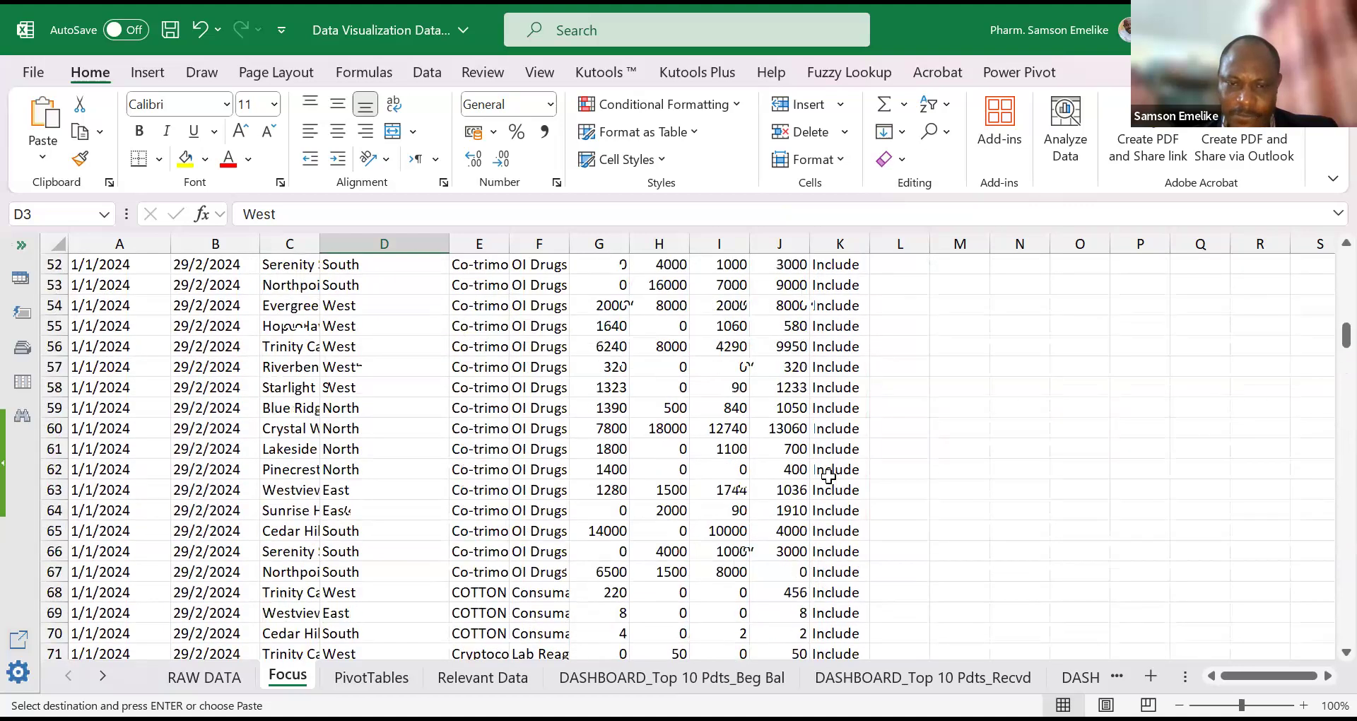
scroll(829, 476, up, 7)
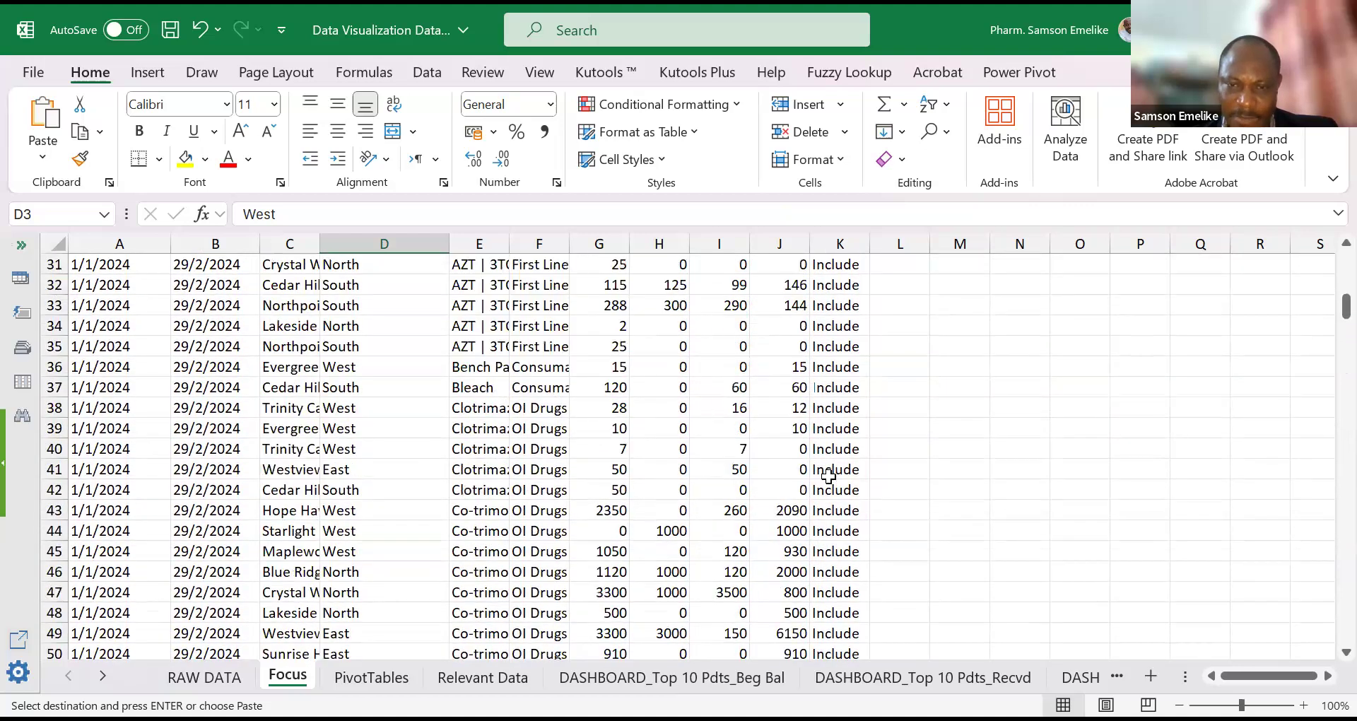
scroll(828, 476, up, 1)
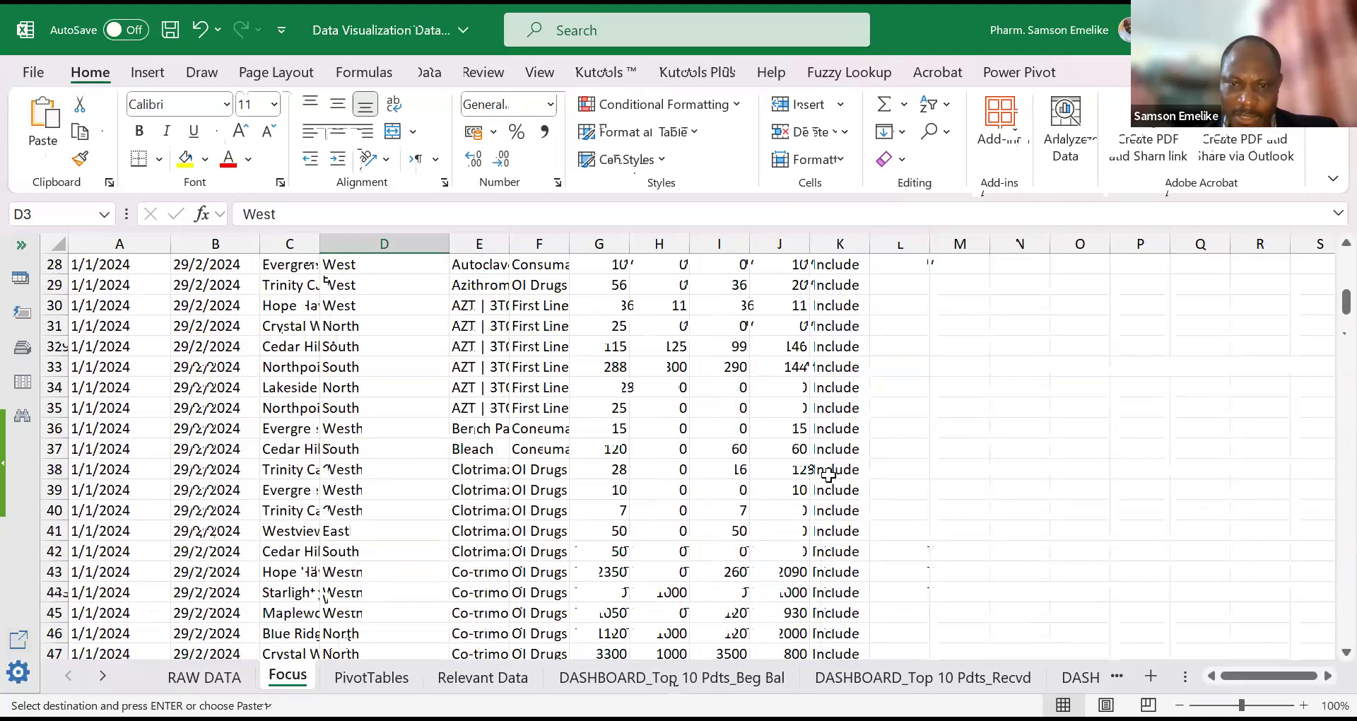
scroll(828, 475, up, 6)
scroll(829, 475, up, 3)
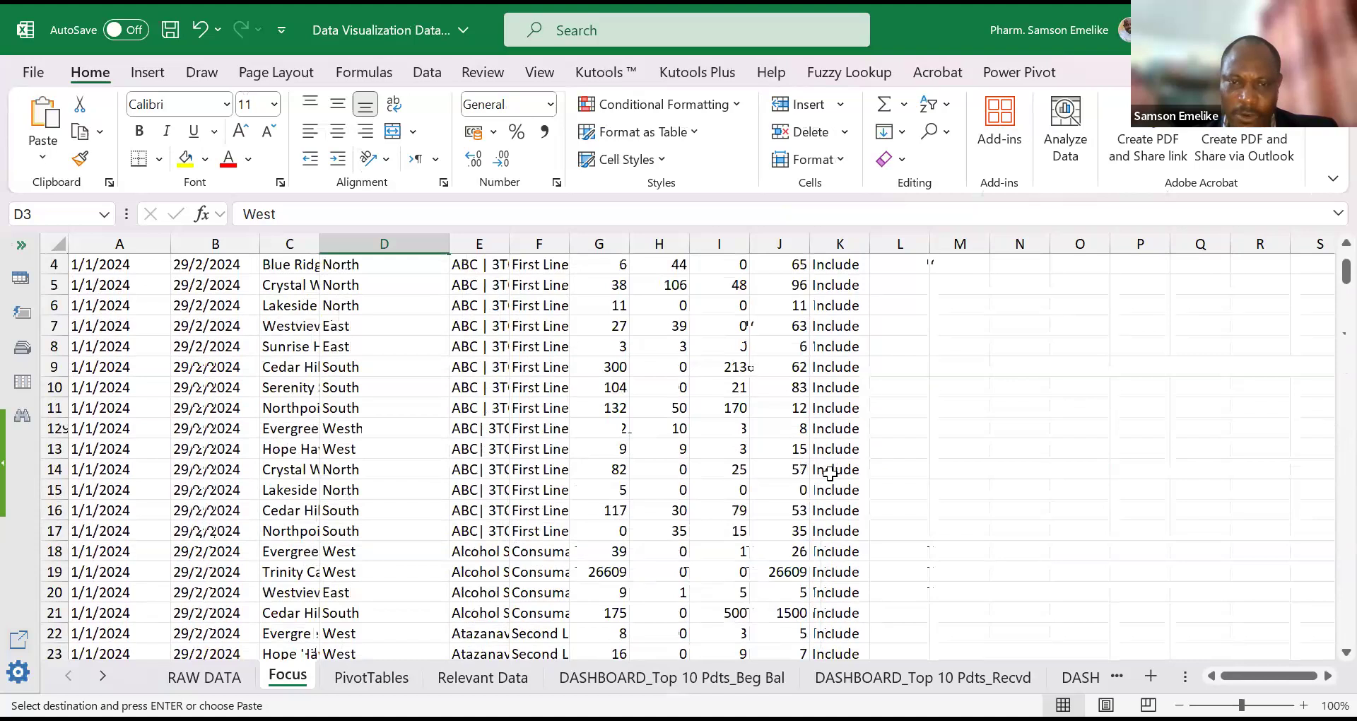
scroll(830, 475, up, 1)
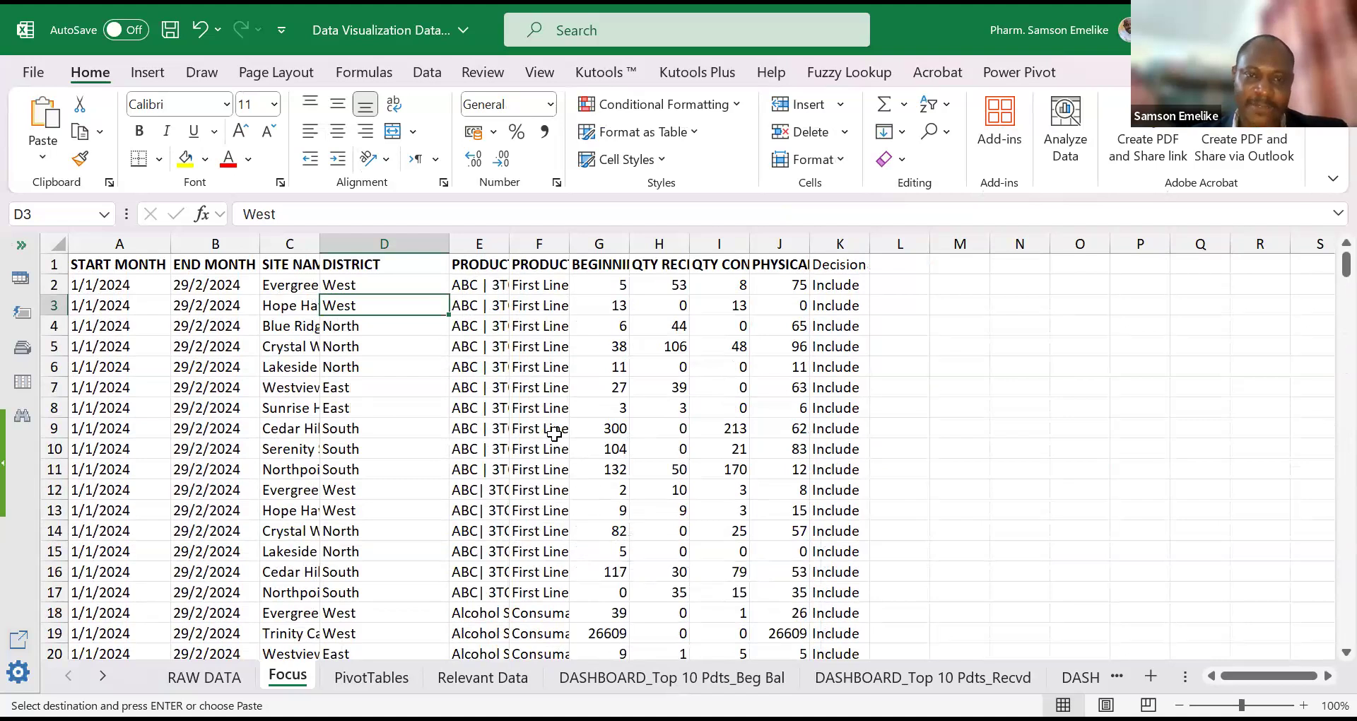
Step: Create a PivotTable from the Focus data range A1:K283 on a new worksheet
click(323, 365)
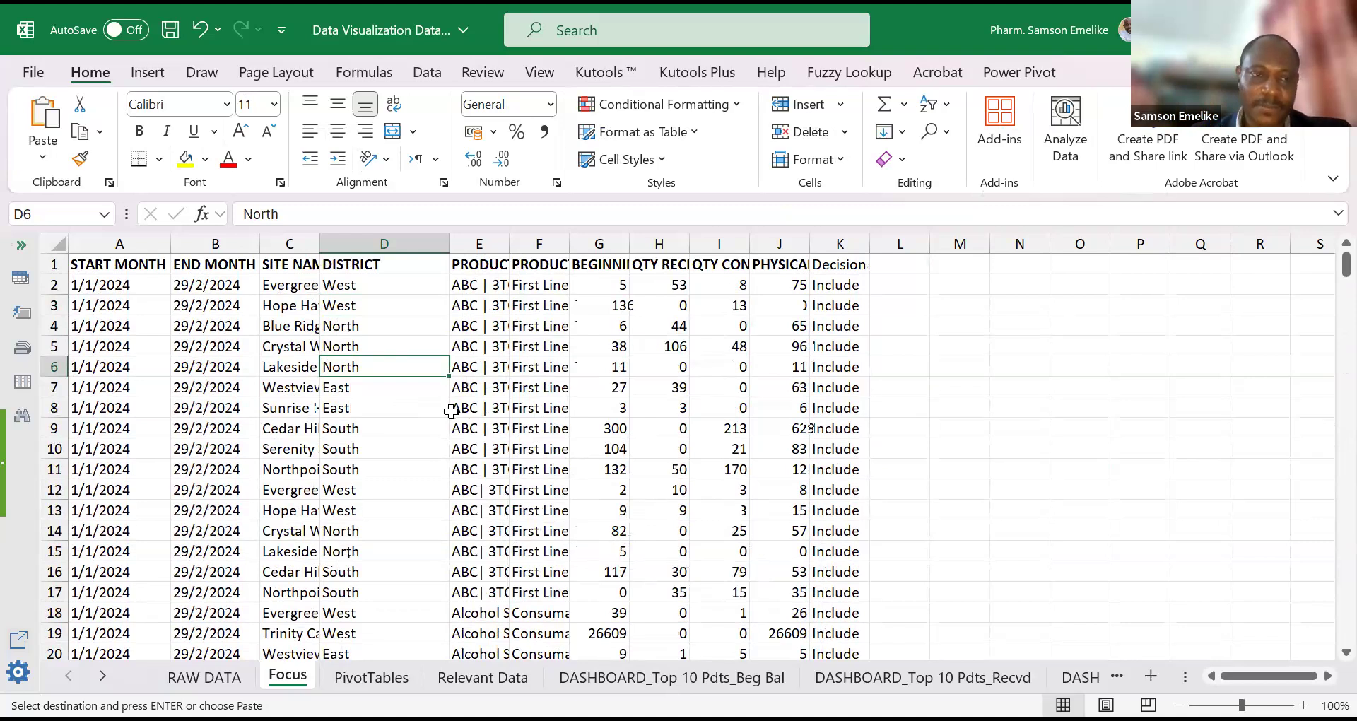
click(148, 73)
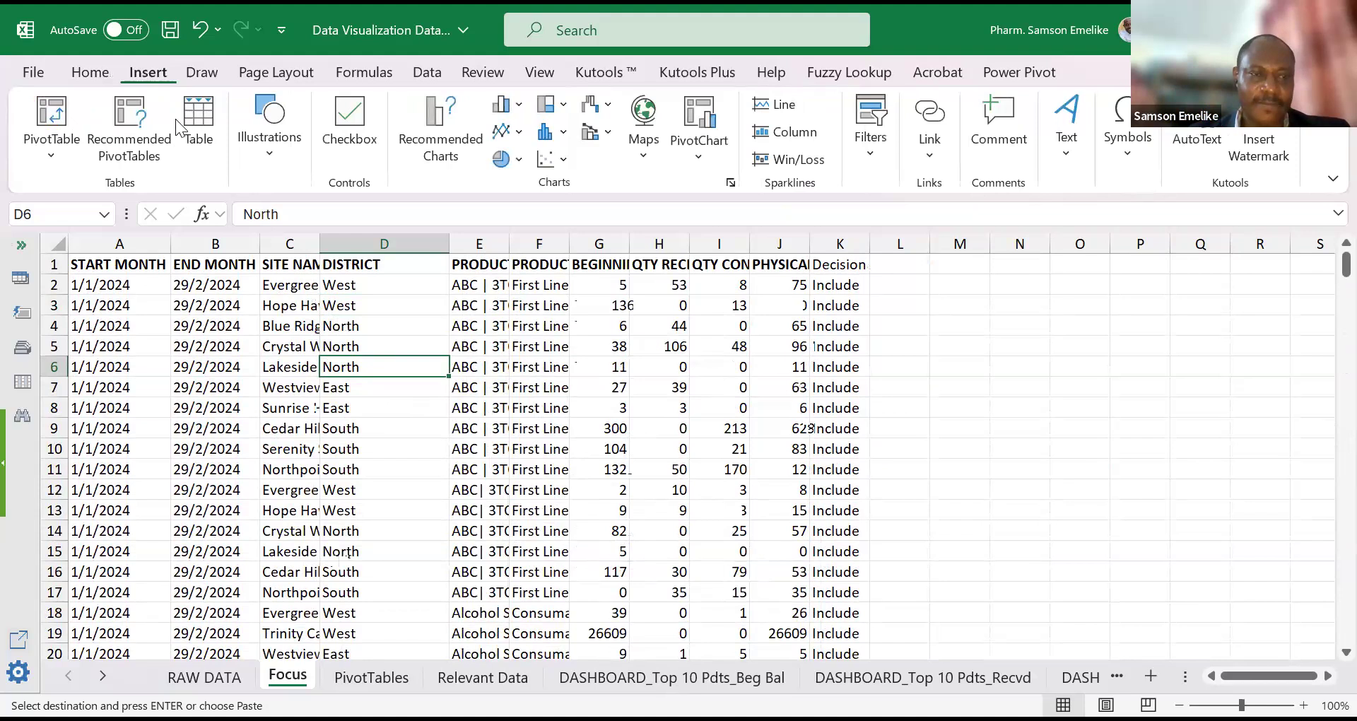
click(50, 113)
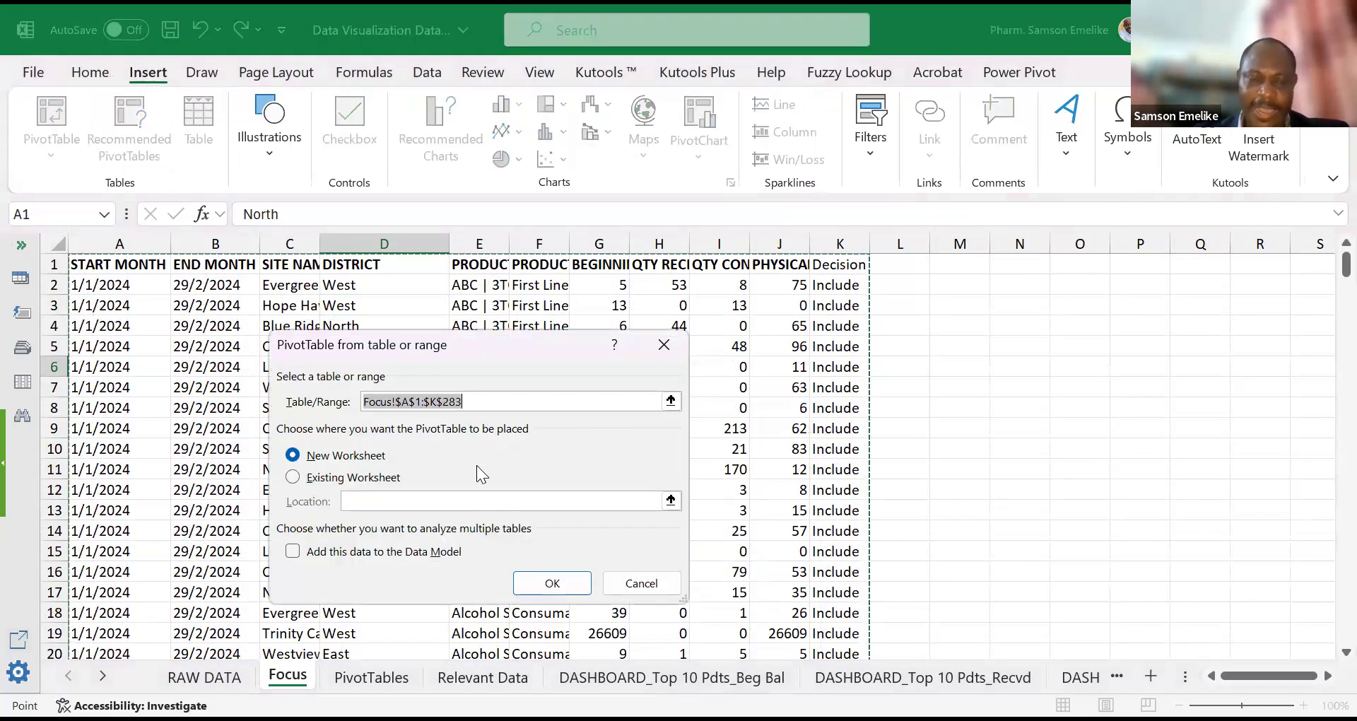
scroll(476, 468, down, 1)
scroll(475, 469, down, 6)
scroll(475, 471, up, 7)
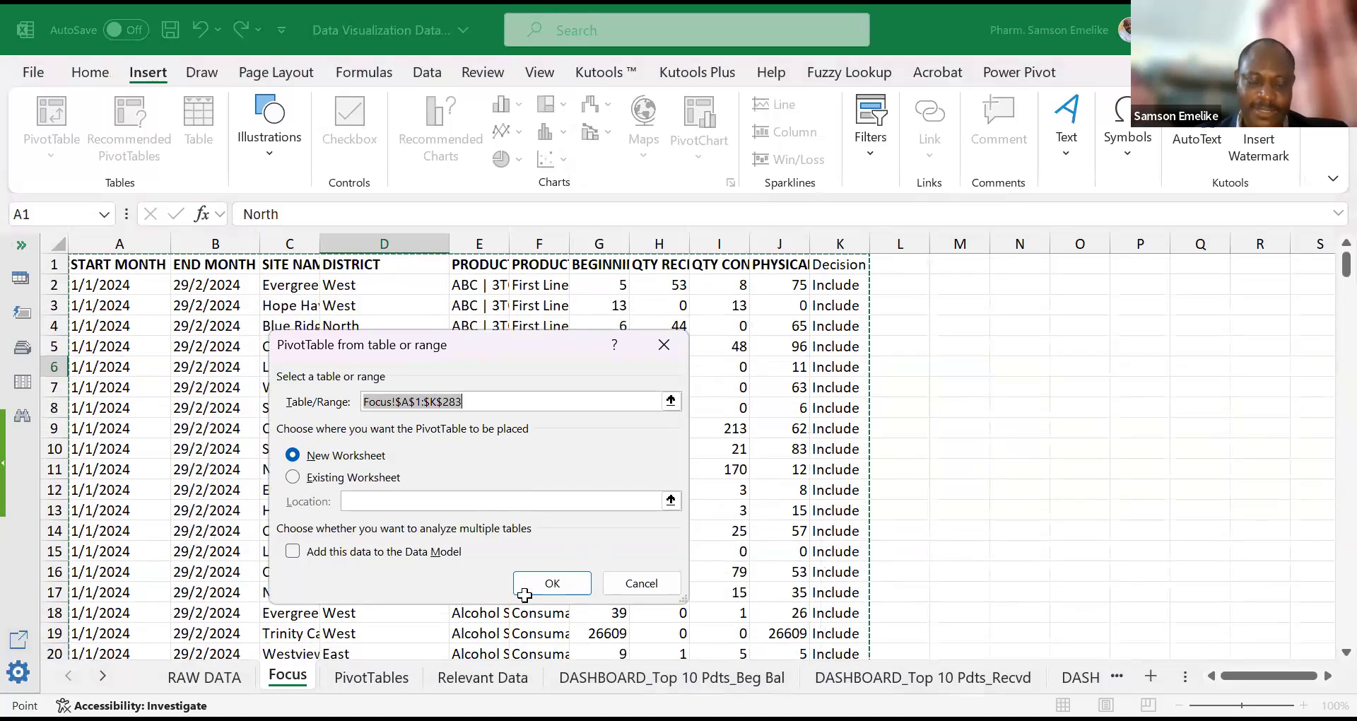
click(552, 584)
Step: Rename the new PivotTable worksheet as Focus_PivotTables
double_click(300, 679)
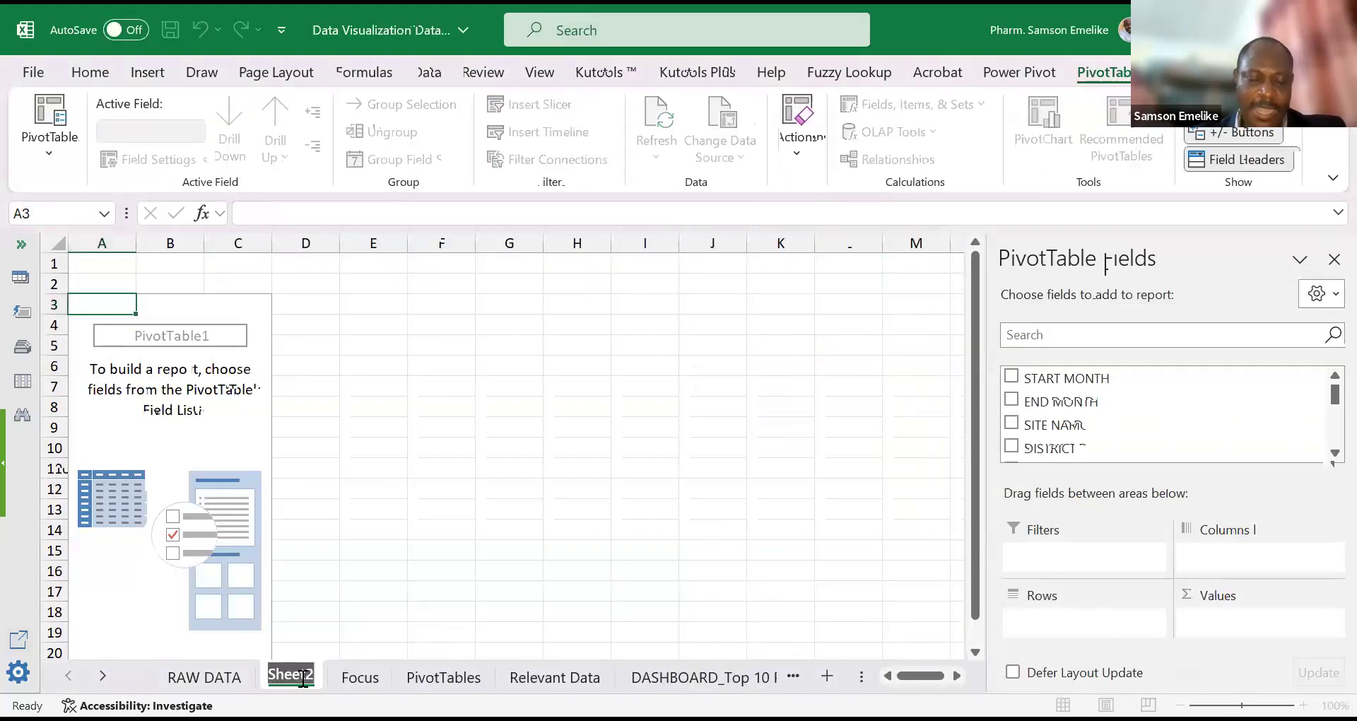
text(Focu_)
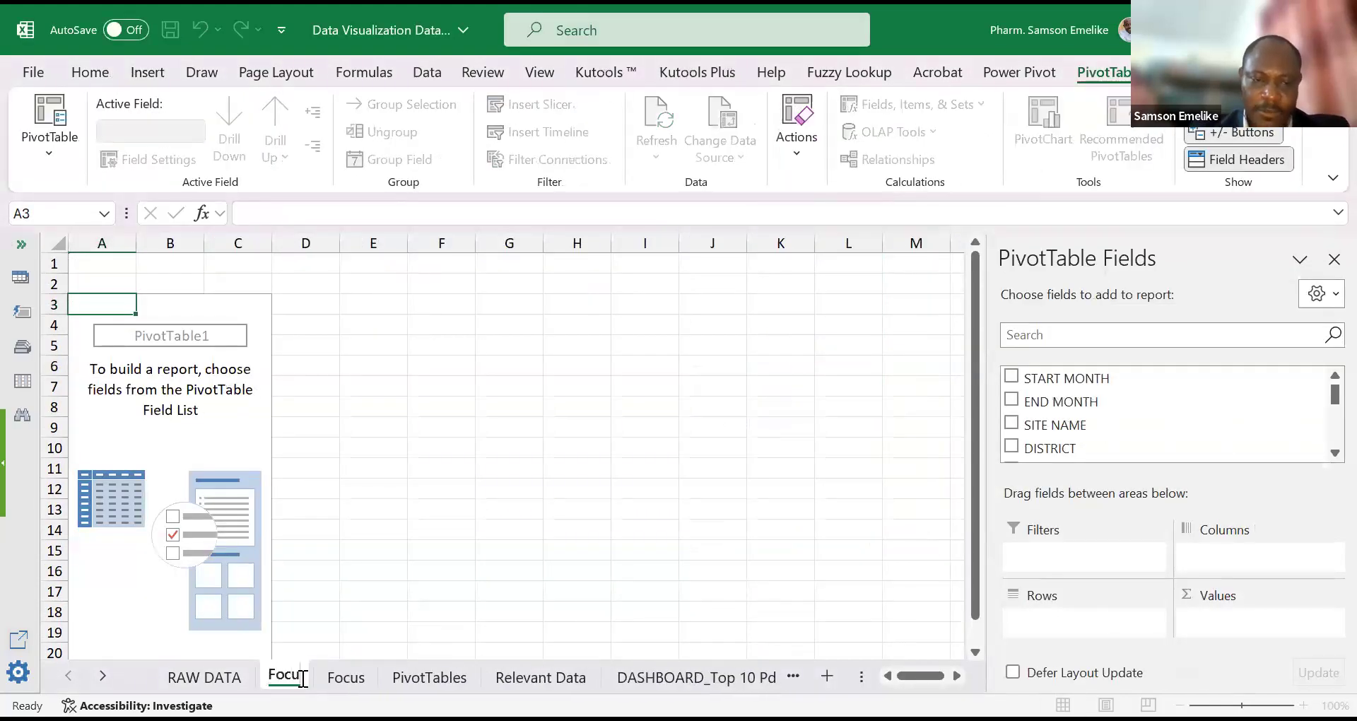
text(P)
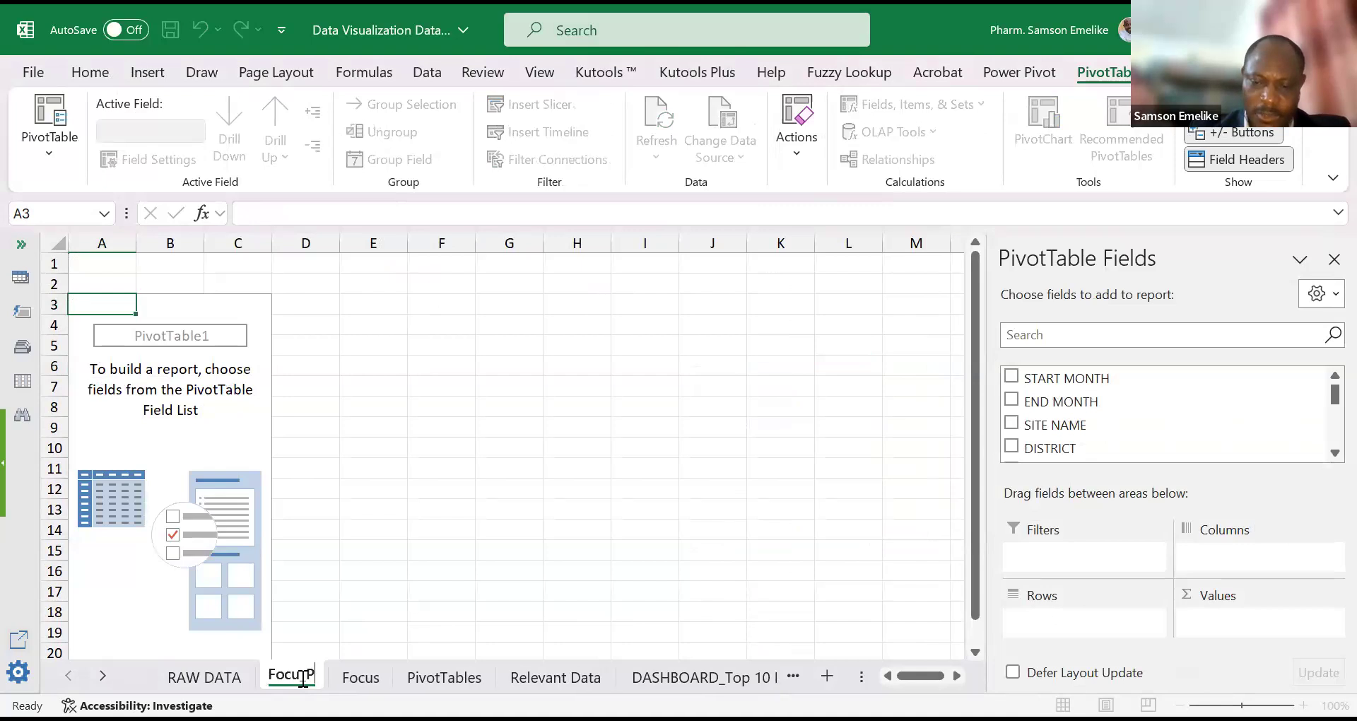
text(ivotTabl)
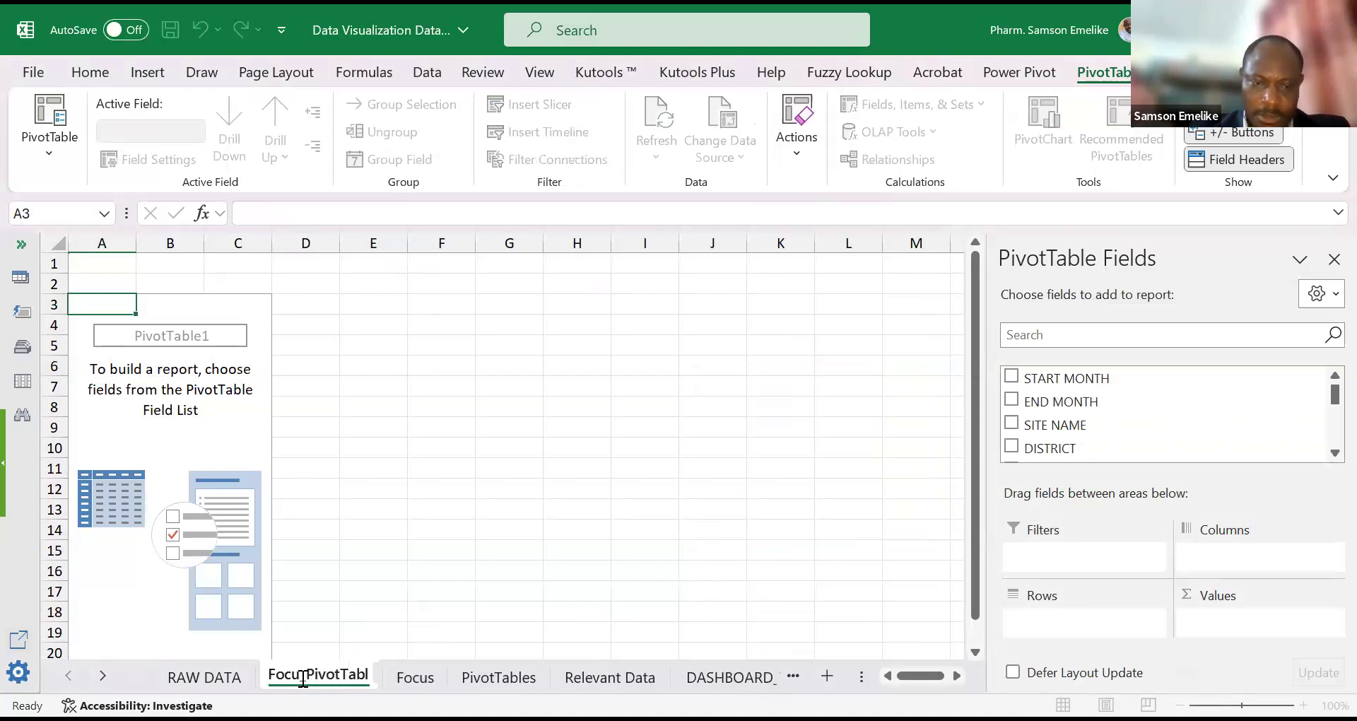
text(es)
click(303, 679)
text(_)
key(Return)
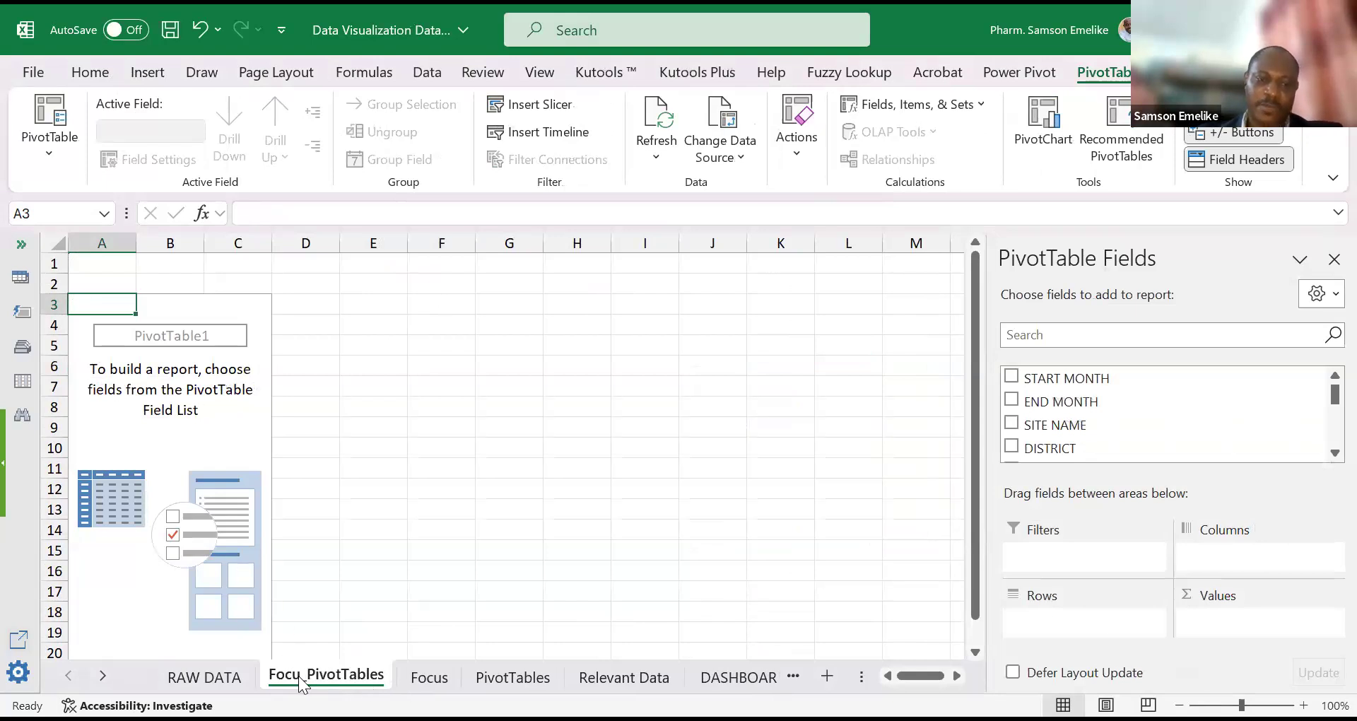
double_click(311, 675)
click(306, 675)
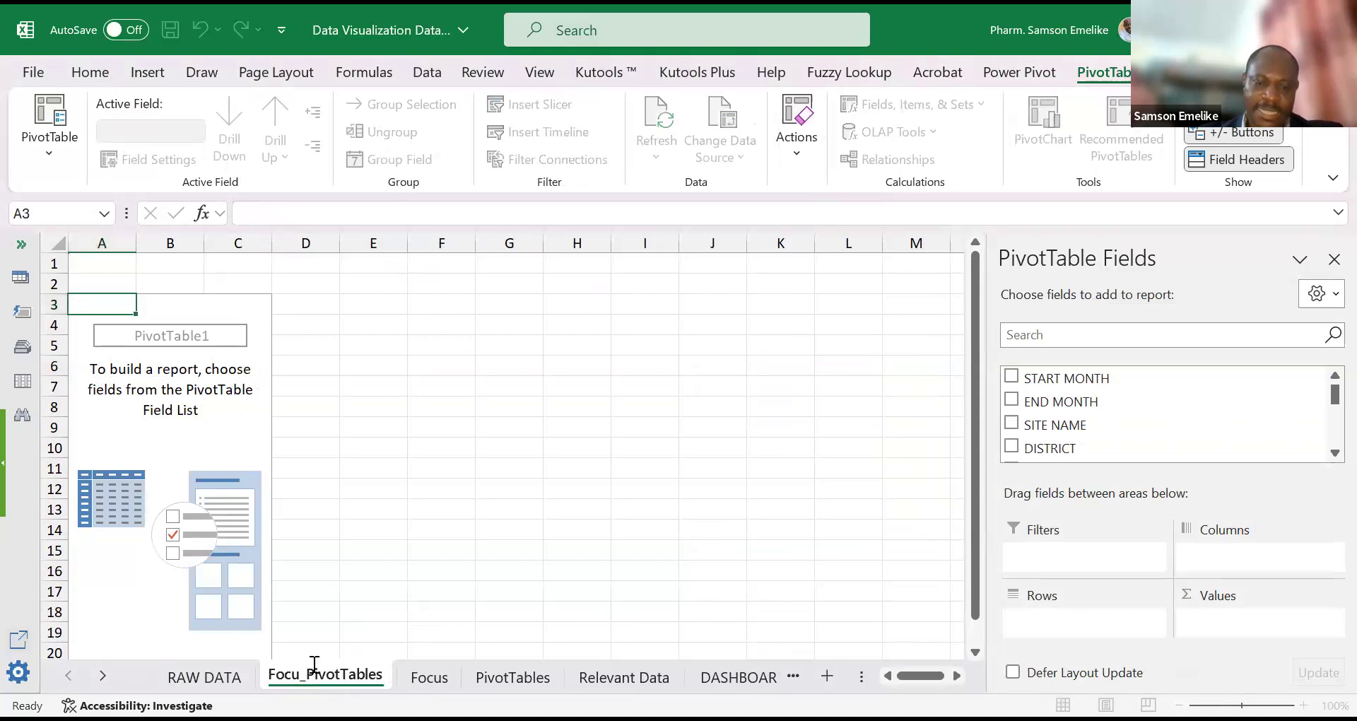
text(s)
key(Return)
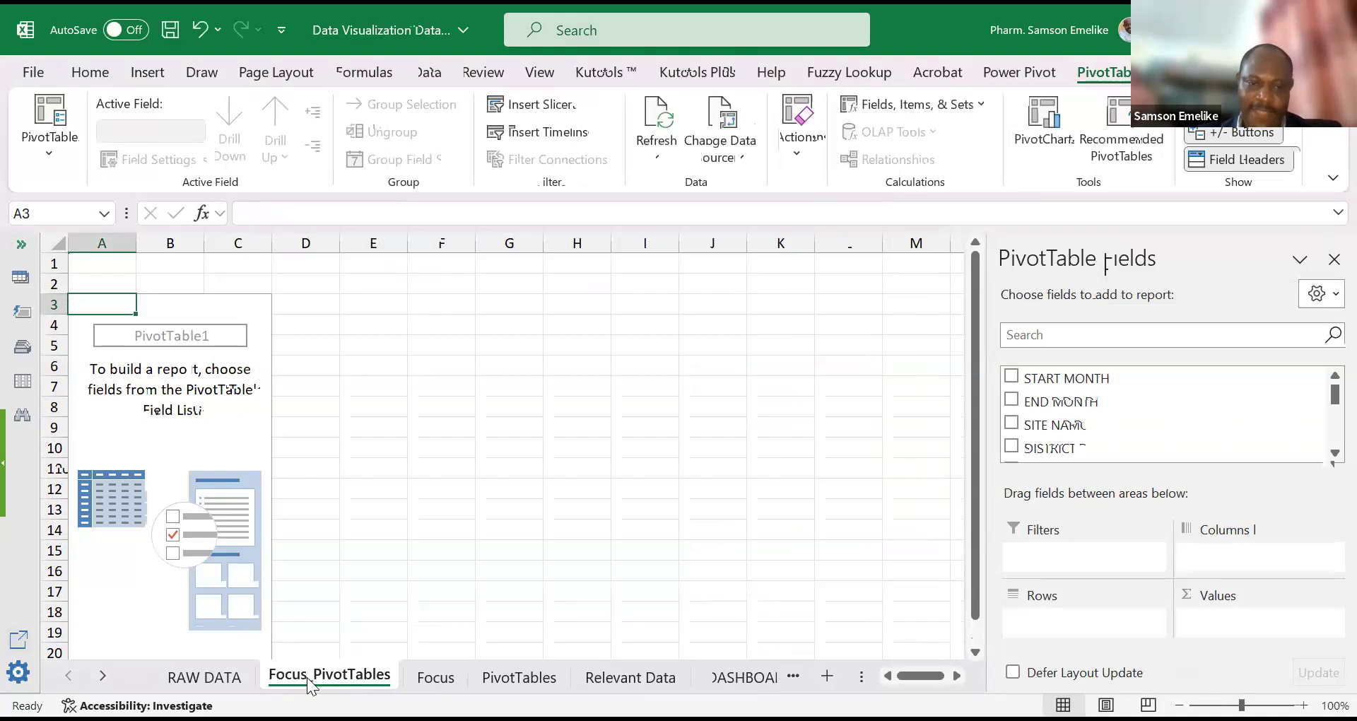
Step: Hide the PivotTables, Relevant Data and DASHBOARD_Top 10 Pdts_Beg Bal sheets
right_click(518, 677)
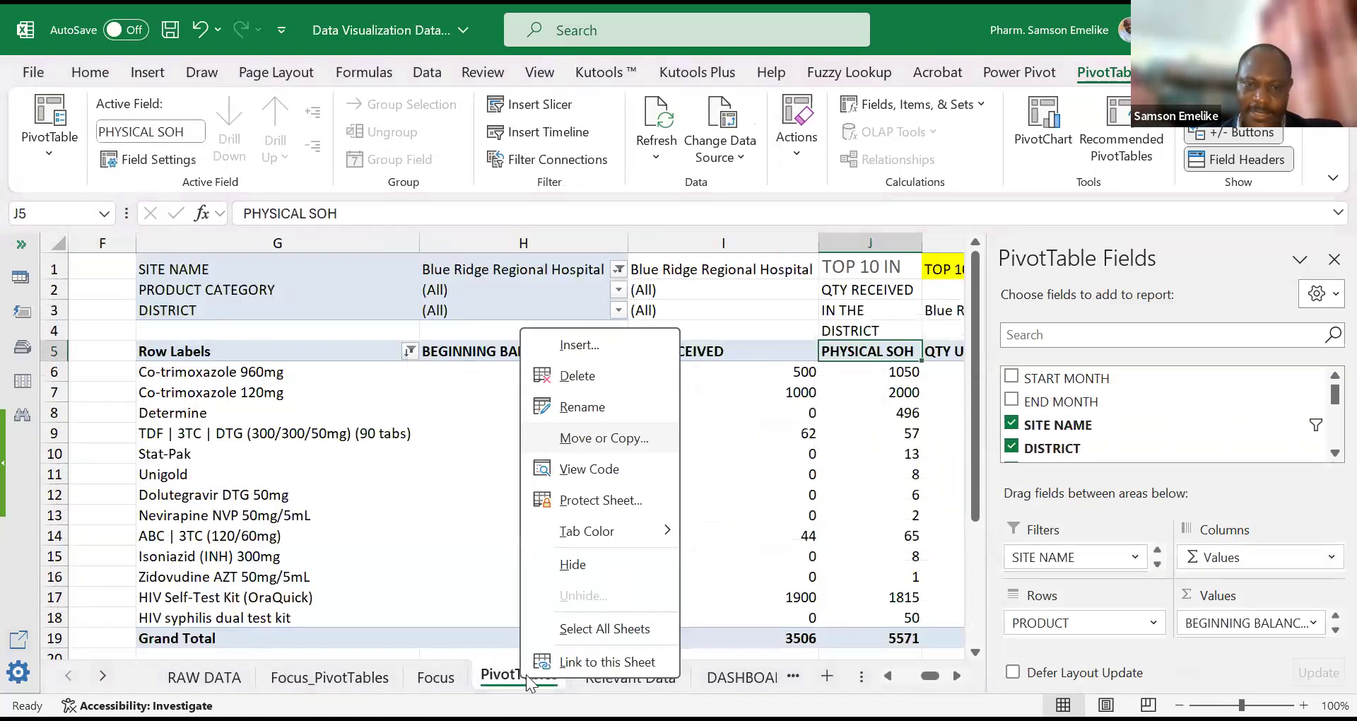
click(583, 572)
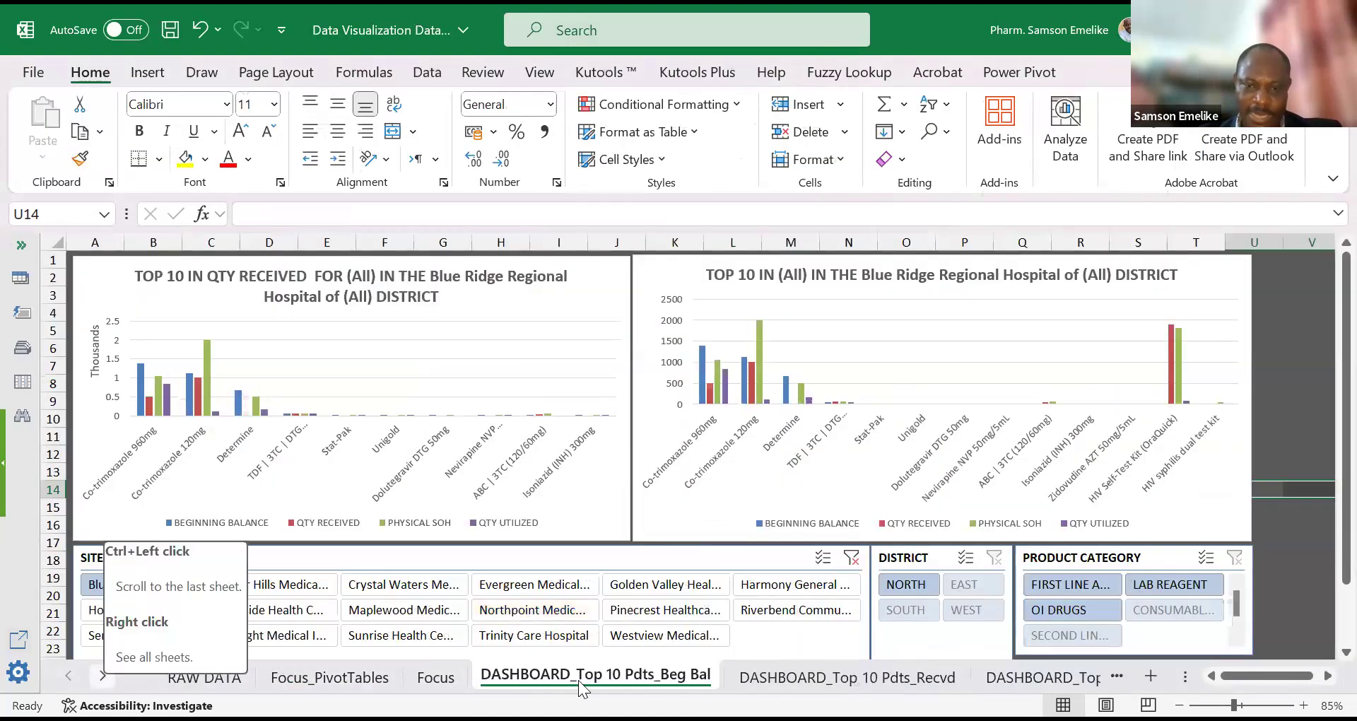
click(104, 677)
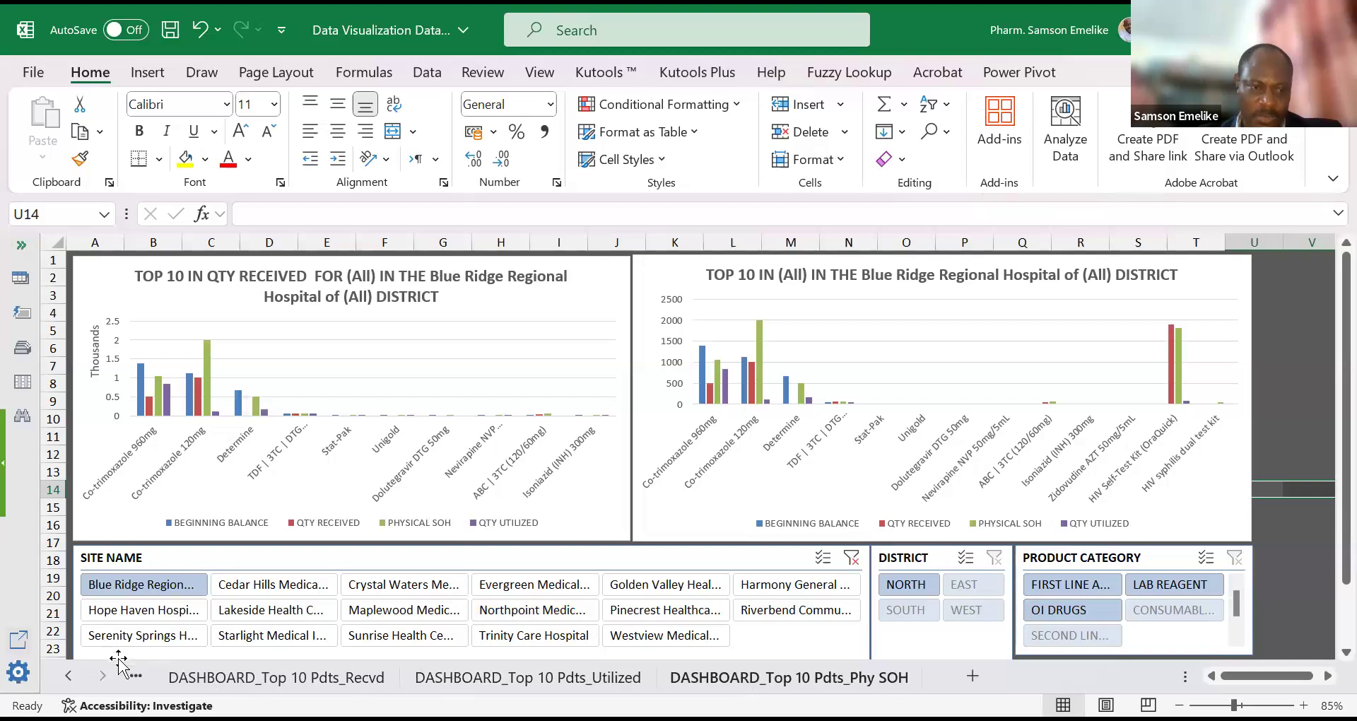
scroll(631, 677, up, 3)
right_click(614, 680)
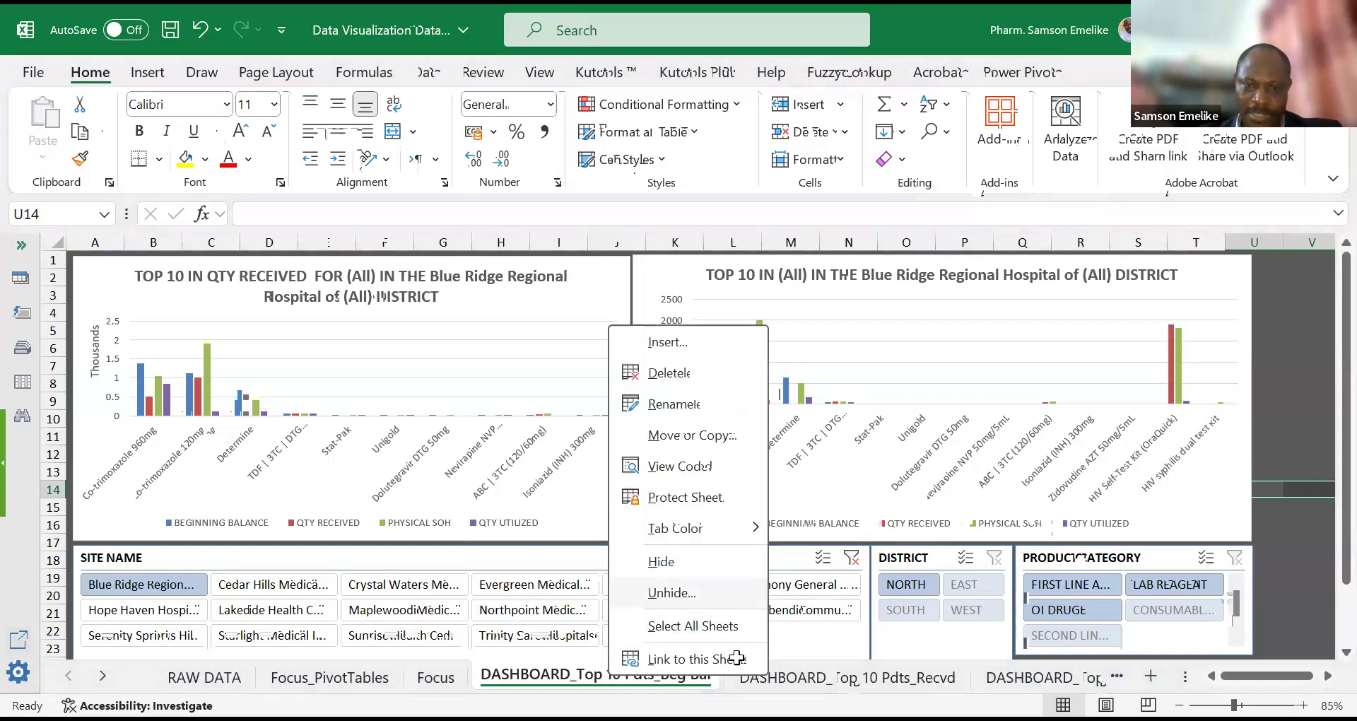
click(670, 562)
click(940, 679)
click(1028, 679)
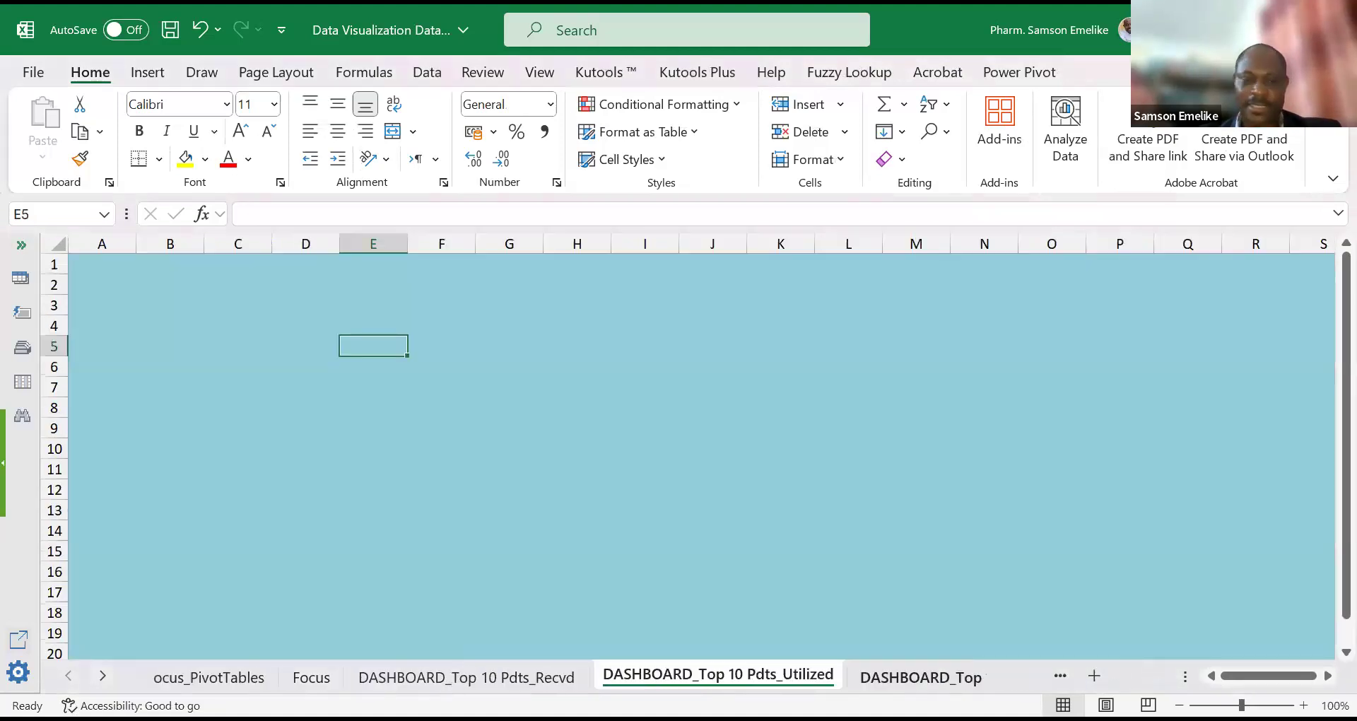
click(185, 684)
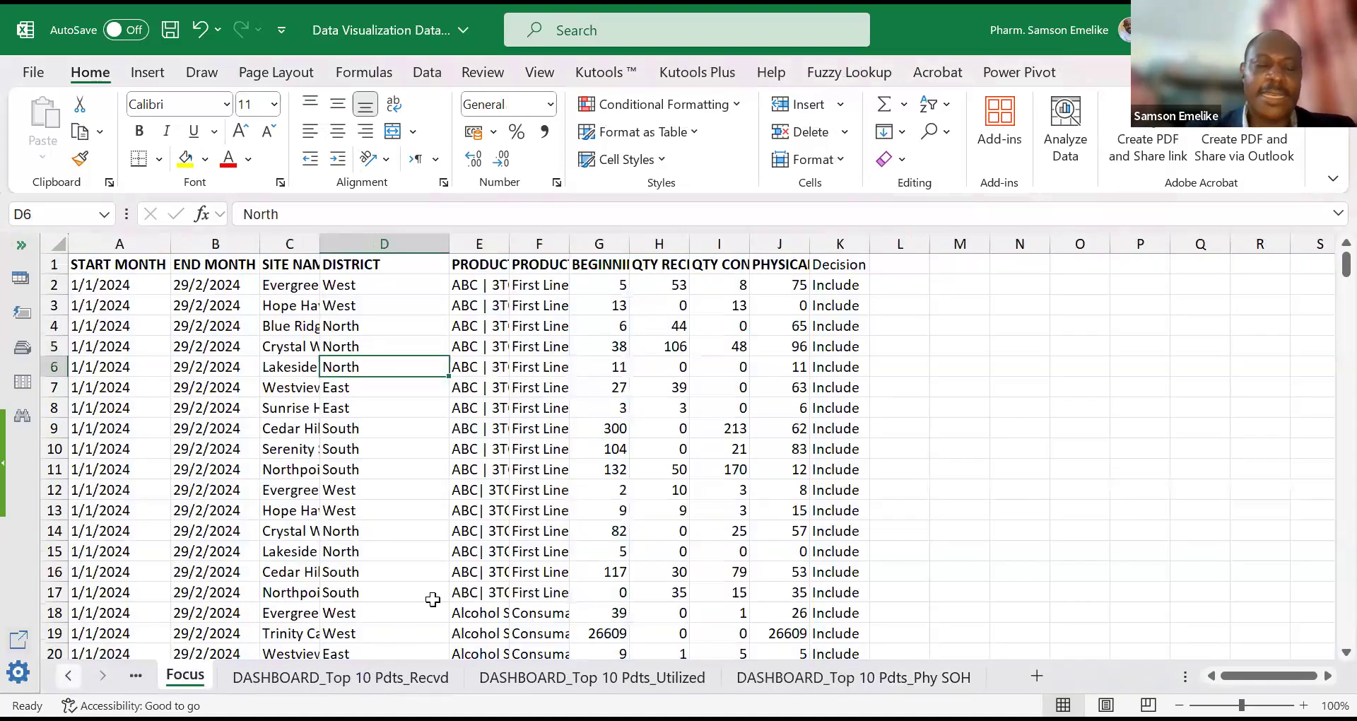
Step: Add PRODUCT as the row field of the Focus_PivotTables PivotTable and look through the listed products
key(ctrl+Page_Up)
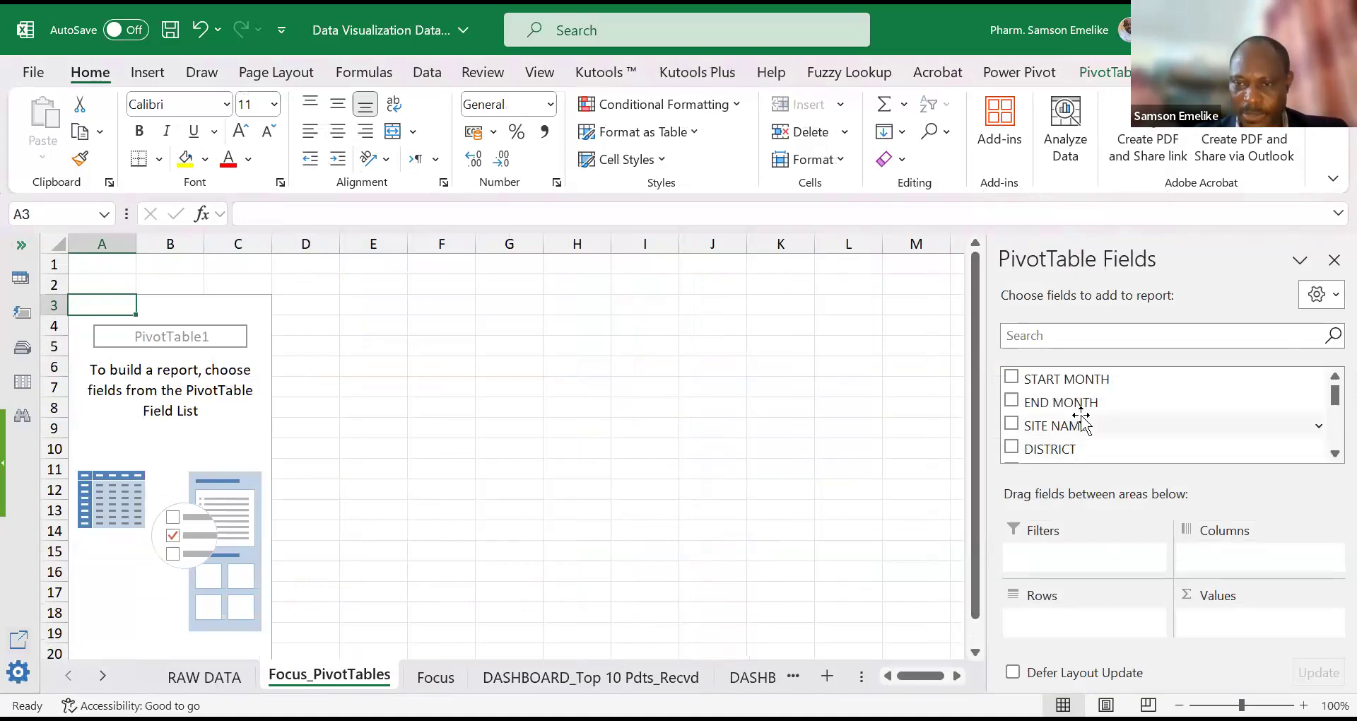
scroll(1025, 400, down, 3)
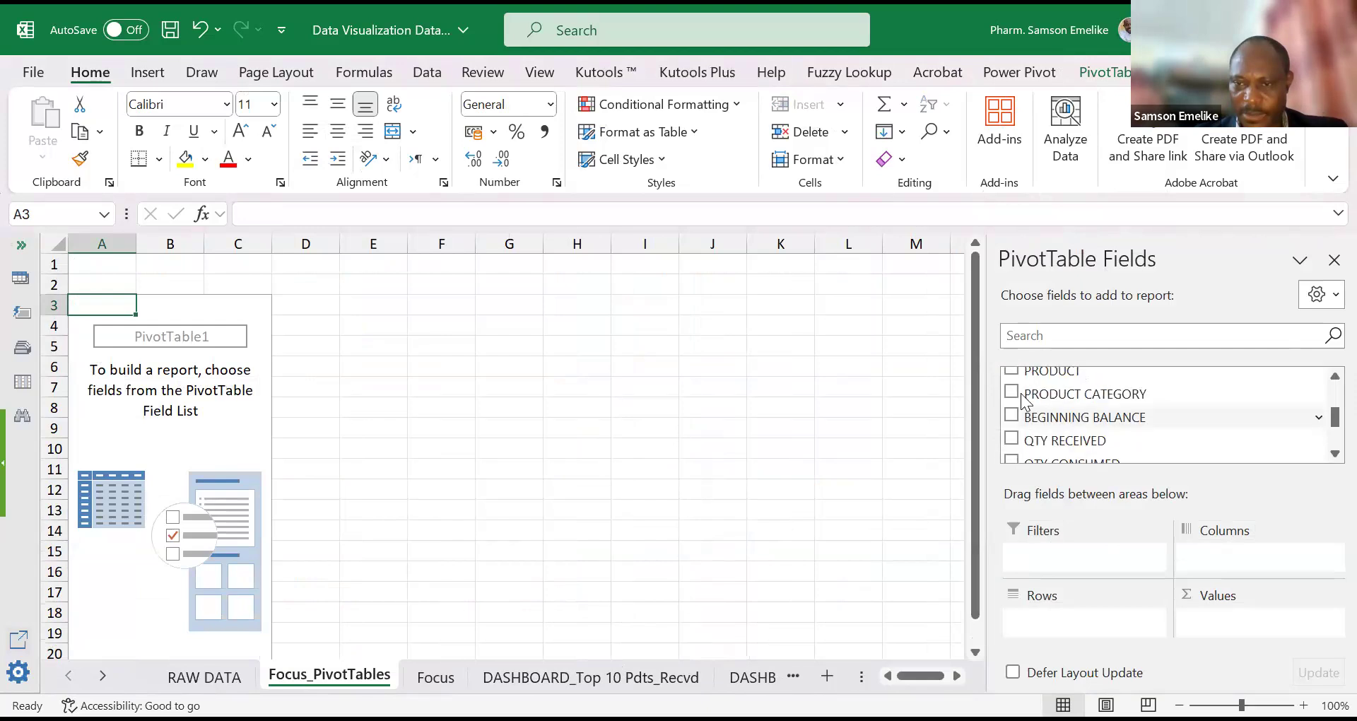
click(1012, 391)
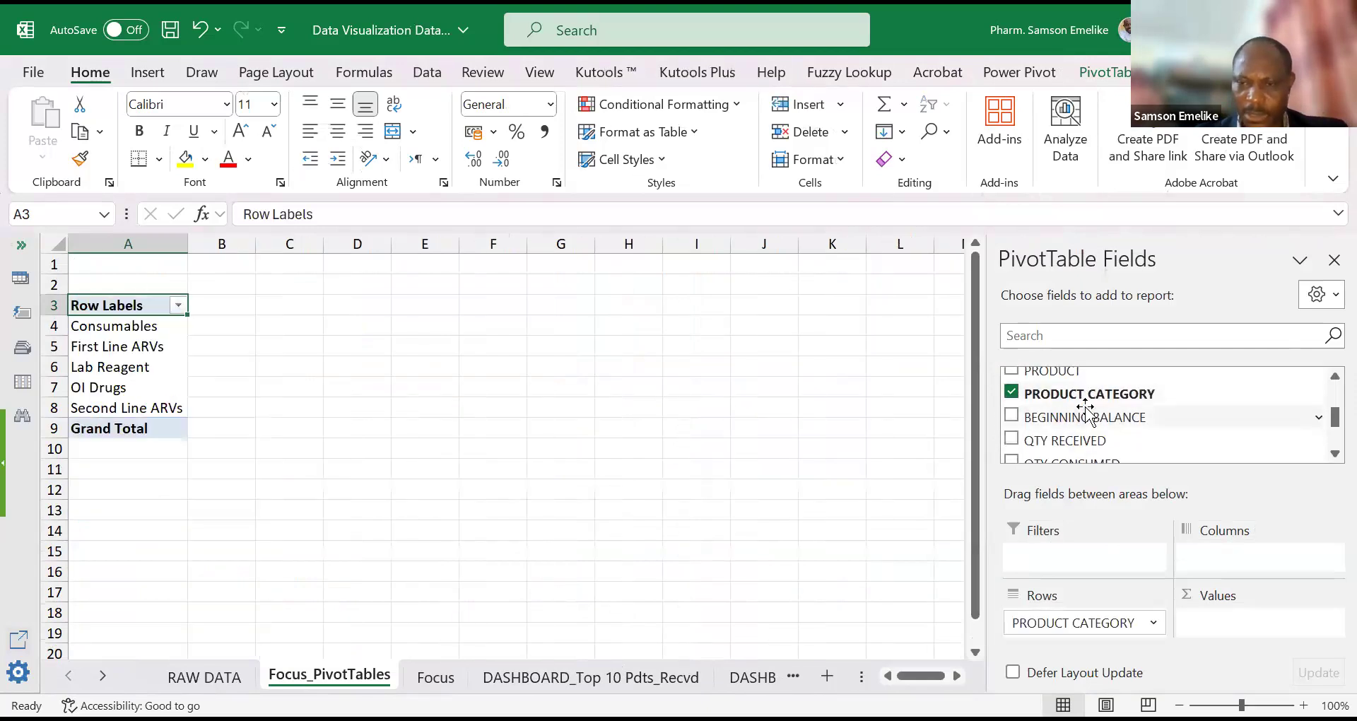
click(1011, 391)
drag(1040, 408, 1019, 389)
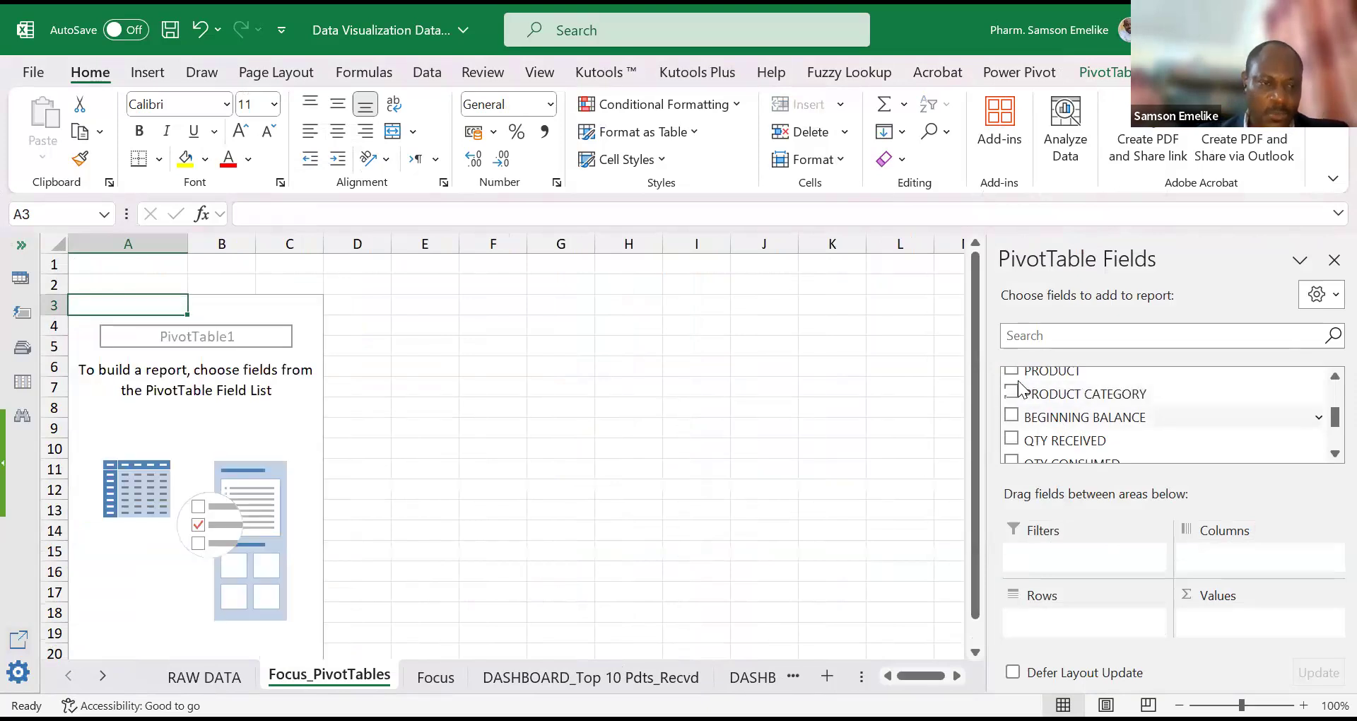
click(1011, 371)
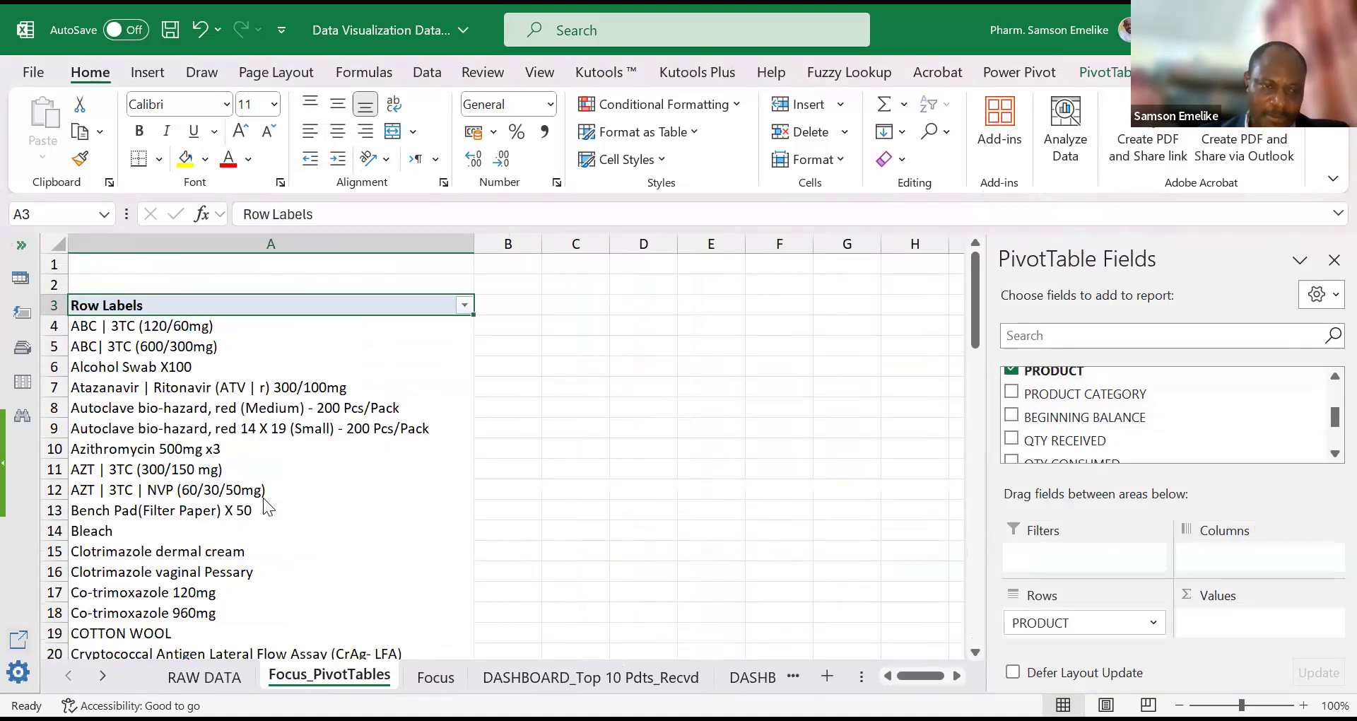
scroll(263, 498, down, 7)
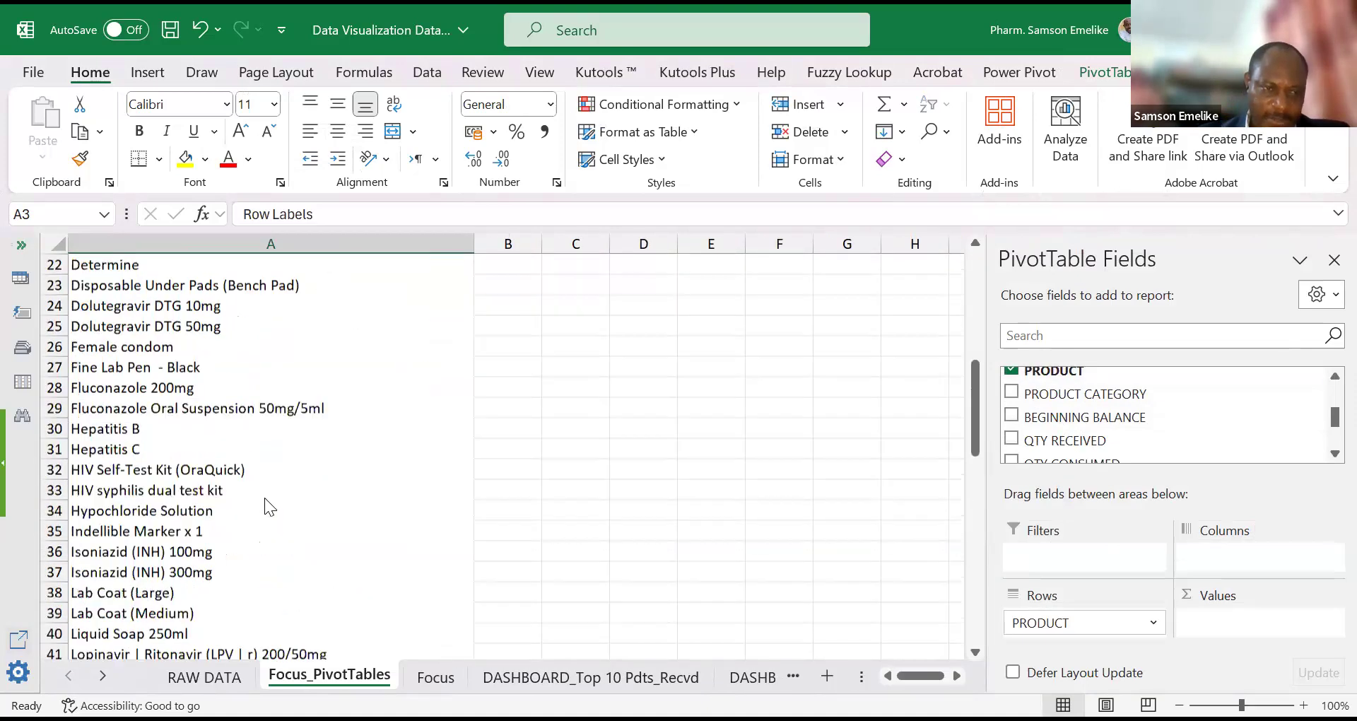
scroll(265, 499, down, 12)
scroll(265, 499, up, 4)
scroll(265, 499, up, 13)
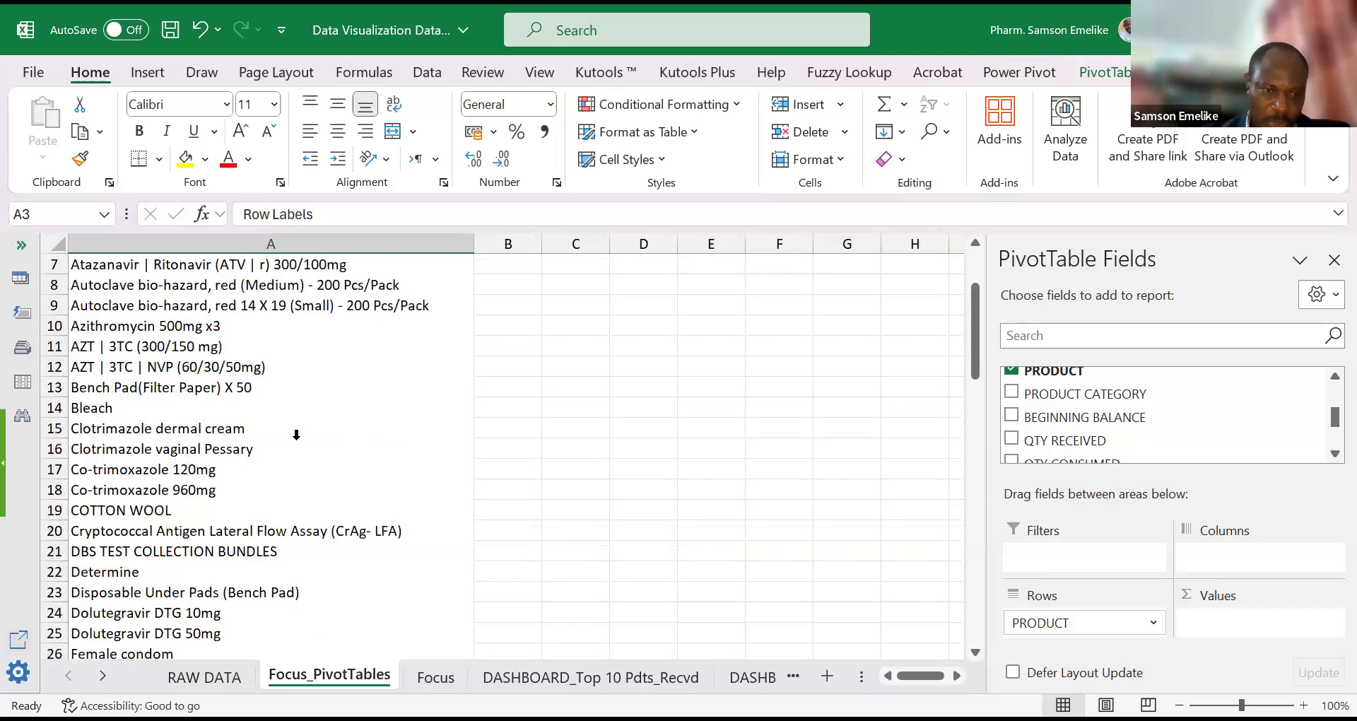
scroll(296, 434, up, 2)
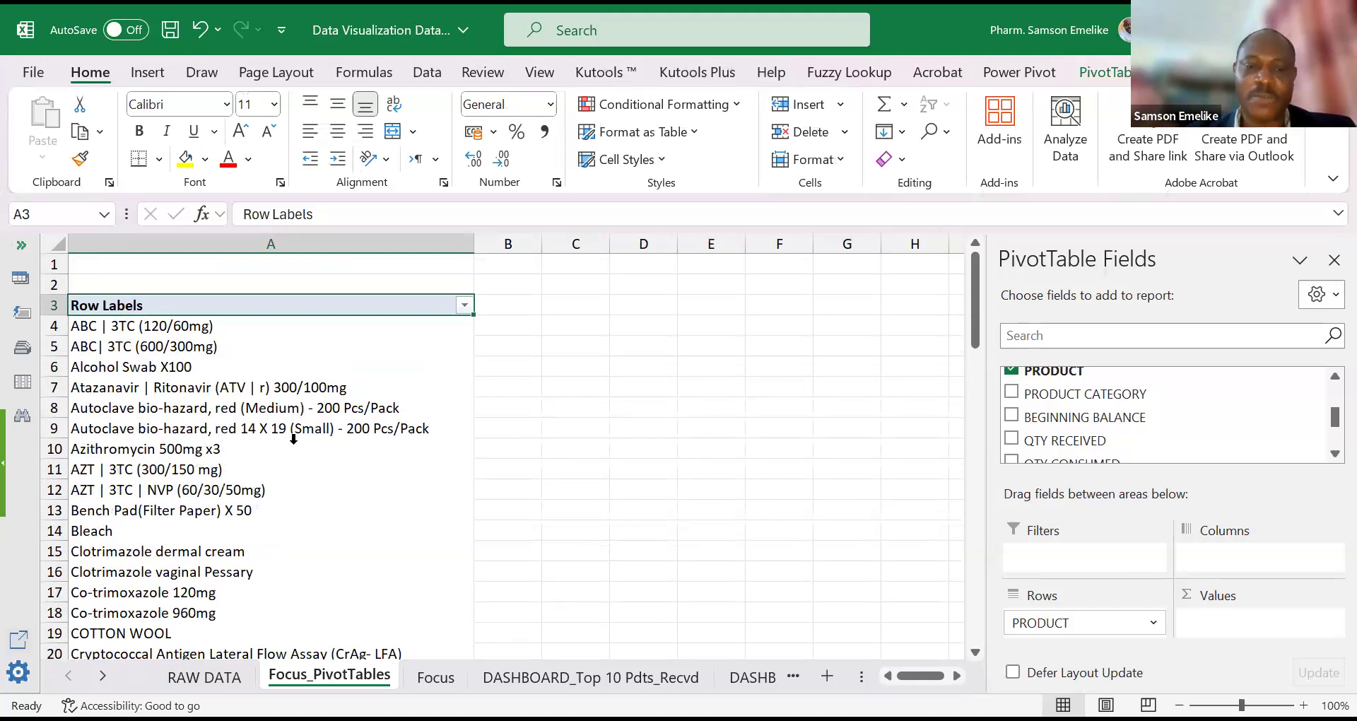
click(227, 408)
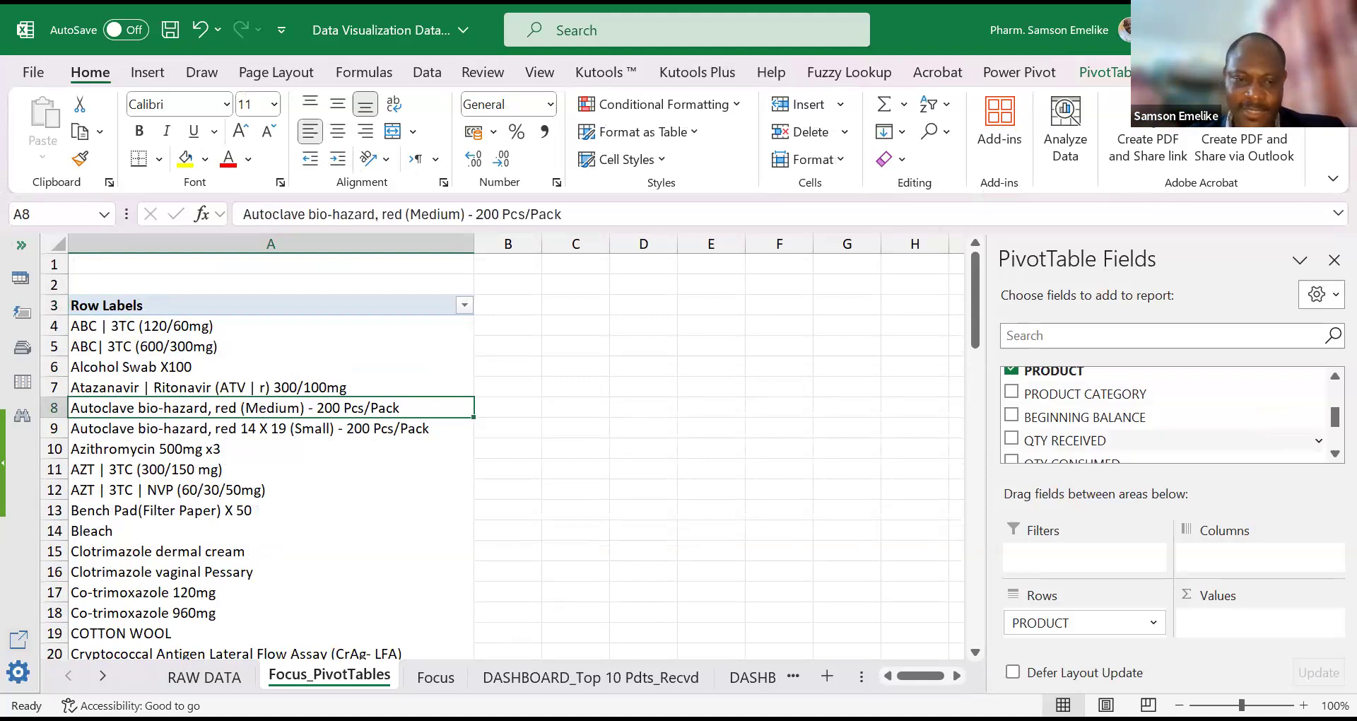
Step: Widen the BEGINNING BALANCE to PHYSICAL SOH columns on the Focus sheet to fit their headers and return to Focus_PivotTables
click(444, 679)
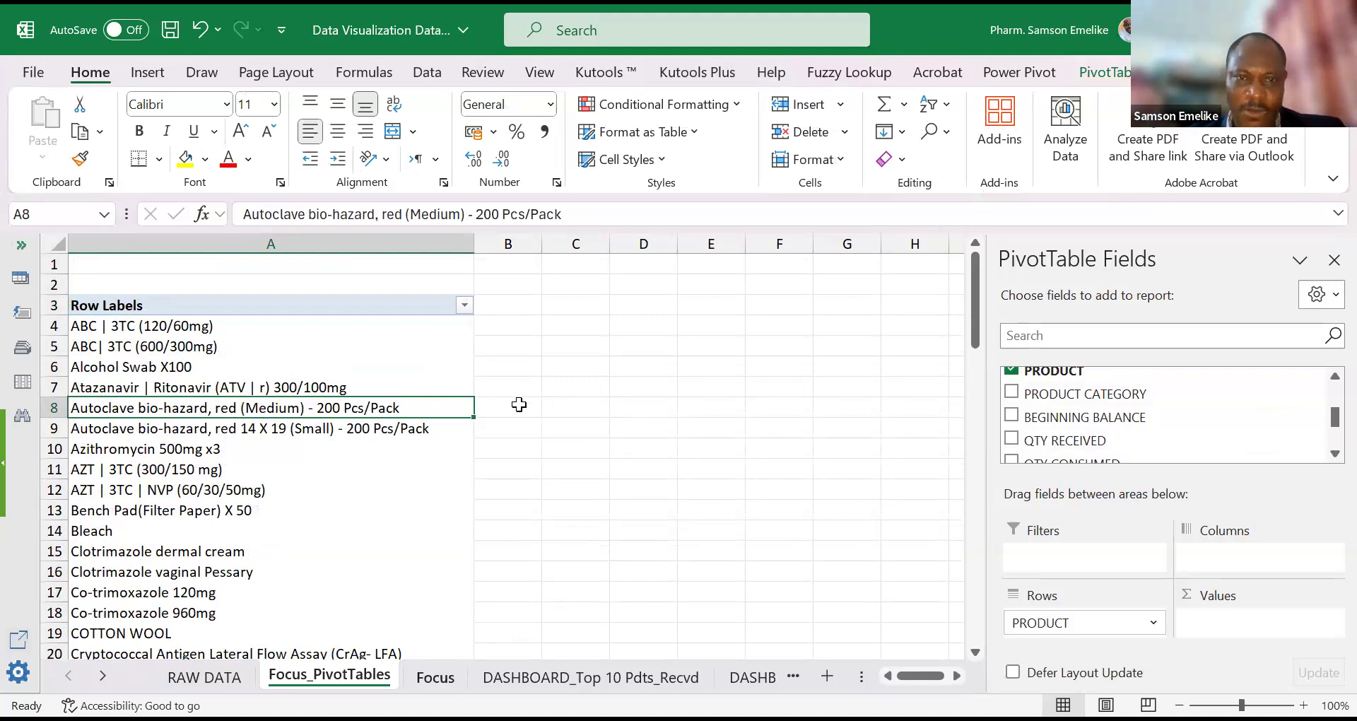
click(544, 263)
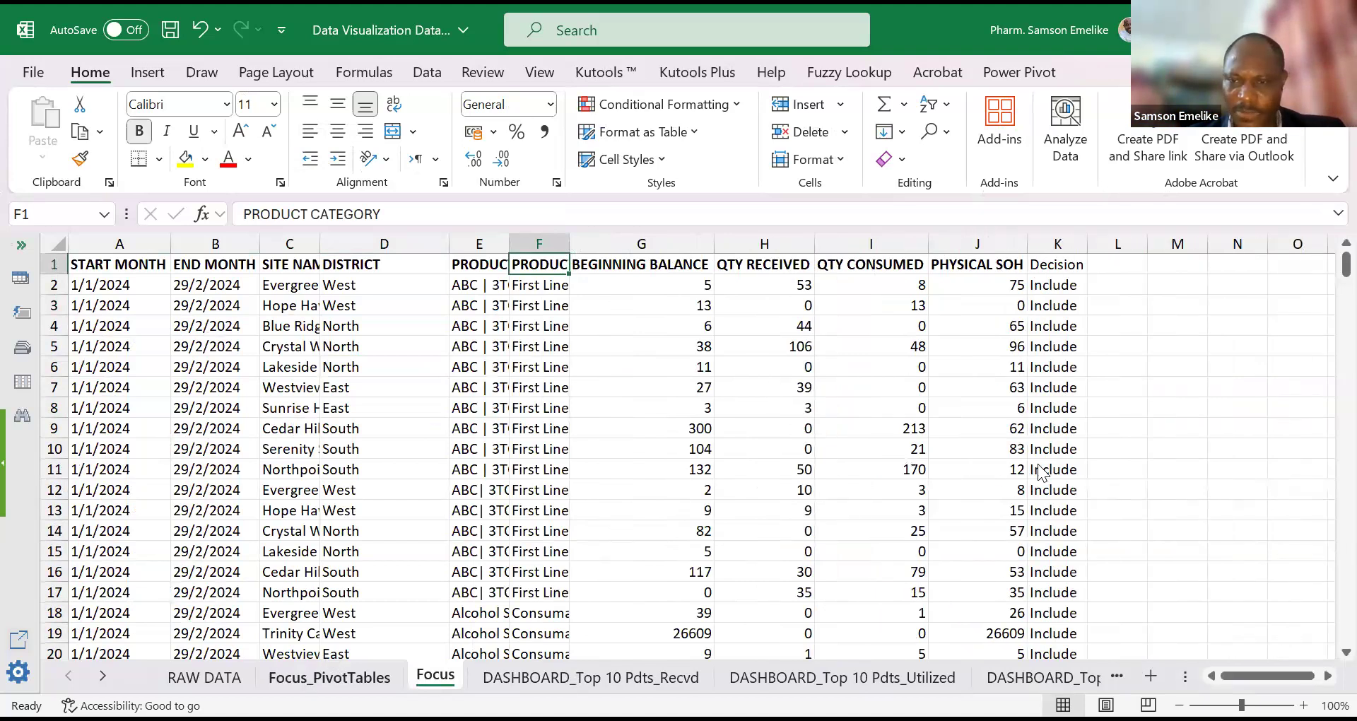
key(ctrl+Page_Up)
Step: Add BEGINNING BALANCE and QTY RECEIVED as value fields of the PivotTable, keeping only PRODUCT in the rows
drag(1065, 424, 1258, 615)
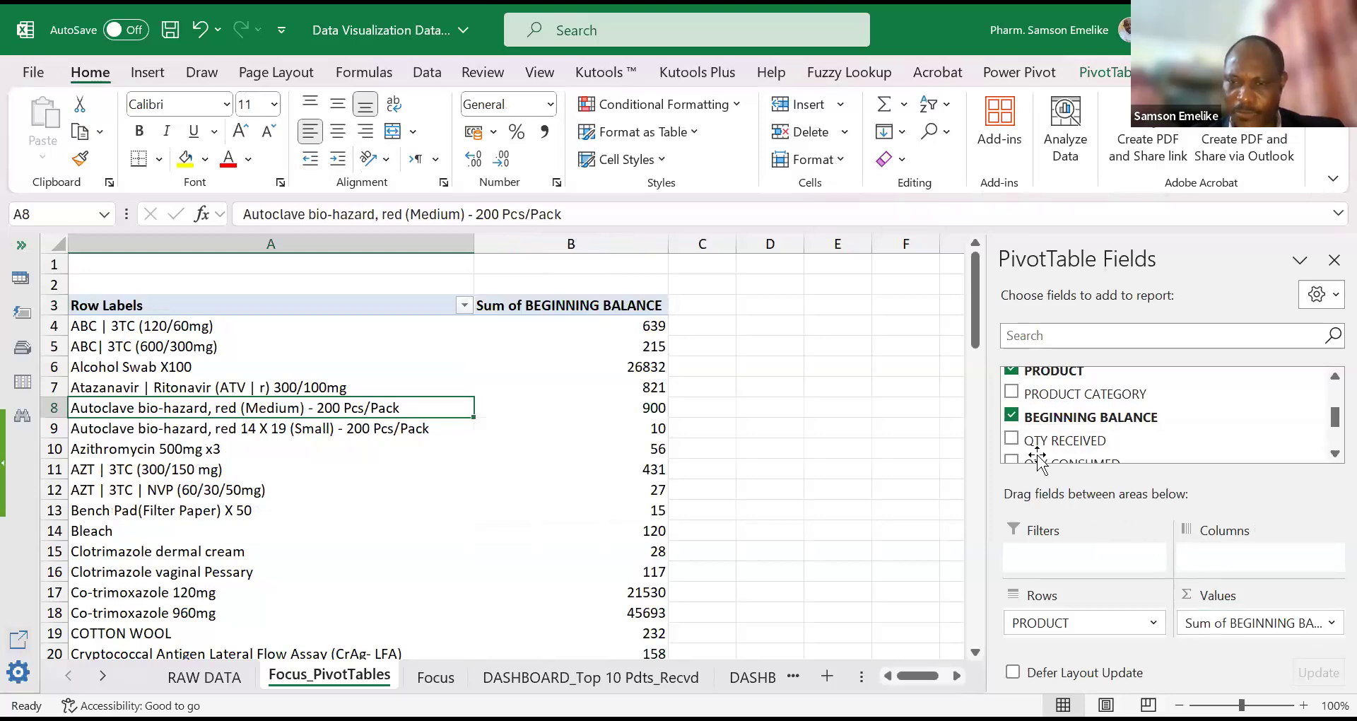
click(1012, 439)
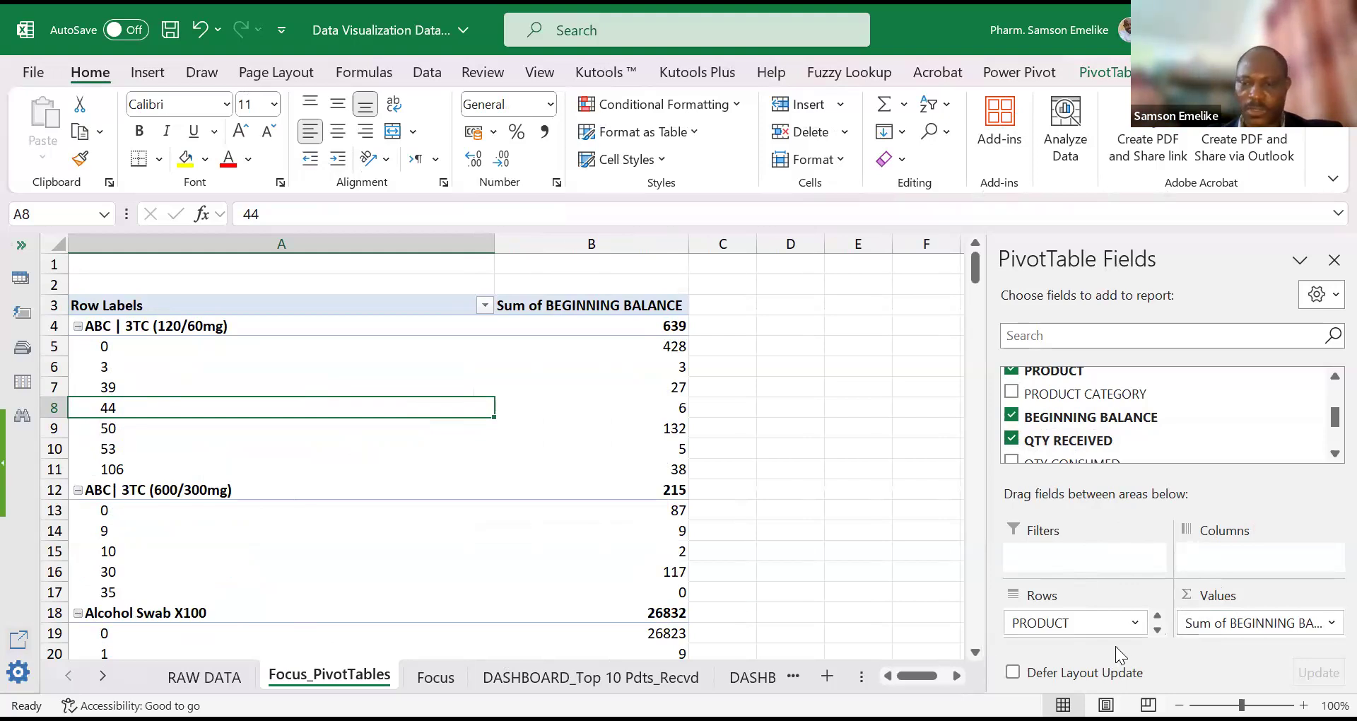
scroll(1074, 625, down, 1)
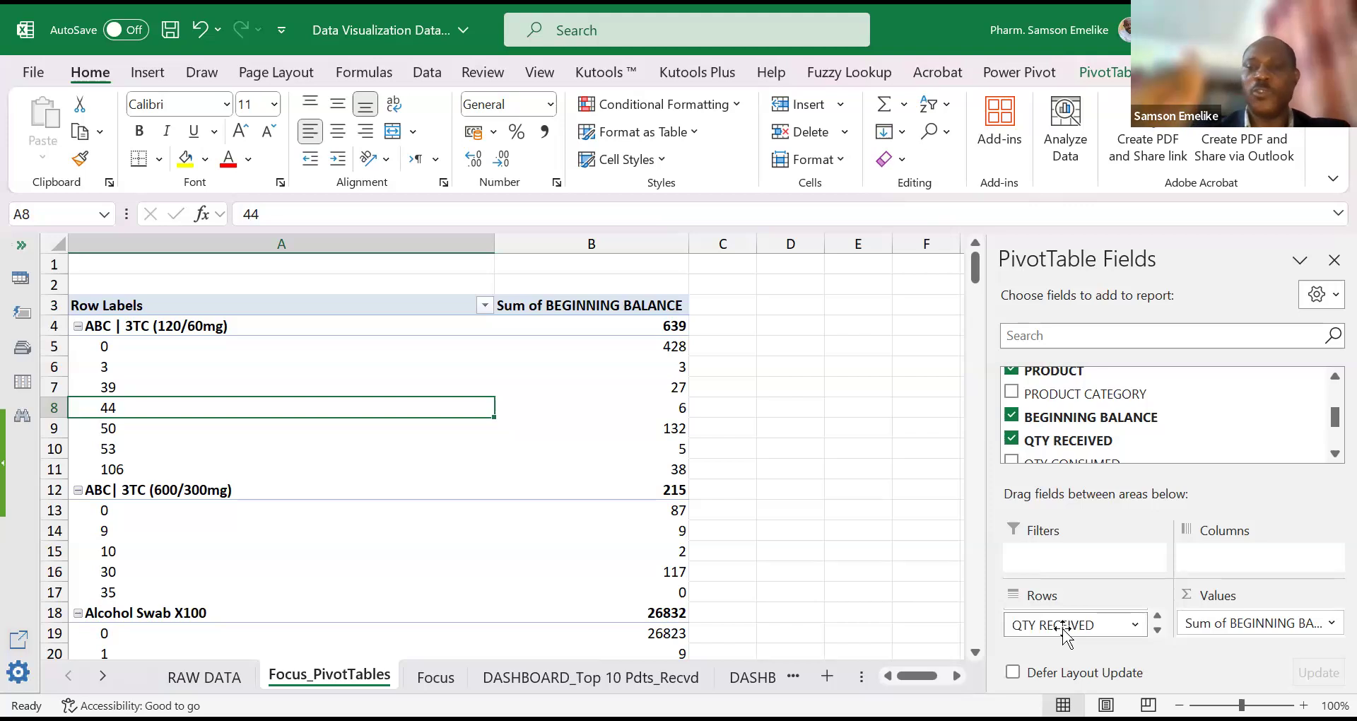
scroll(1046, 393, up, 2)
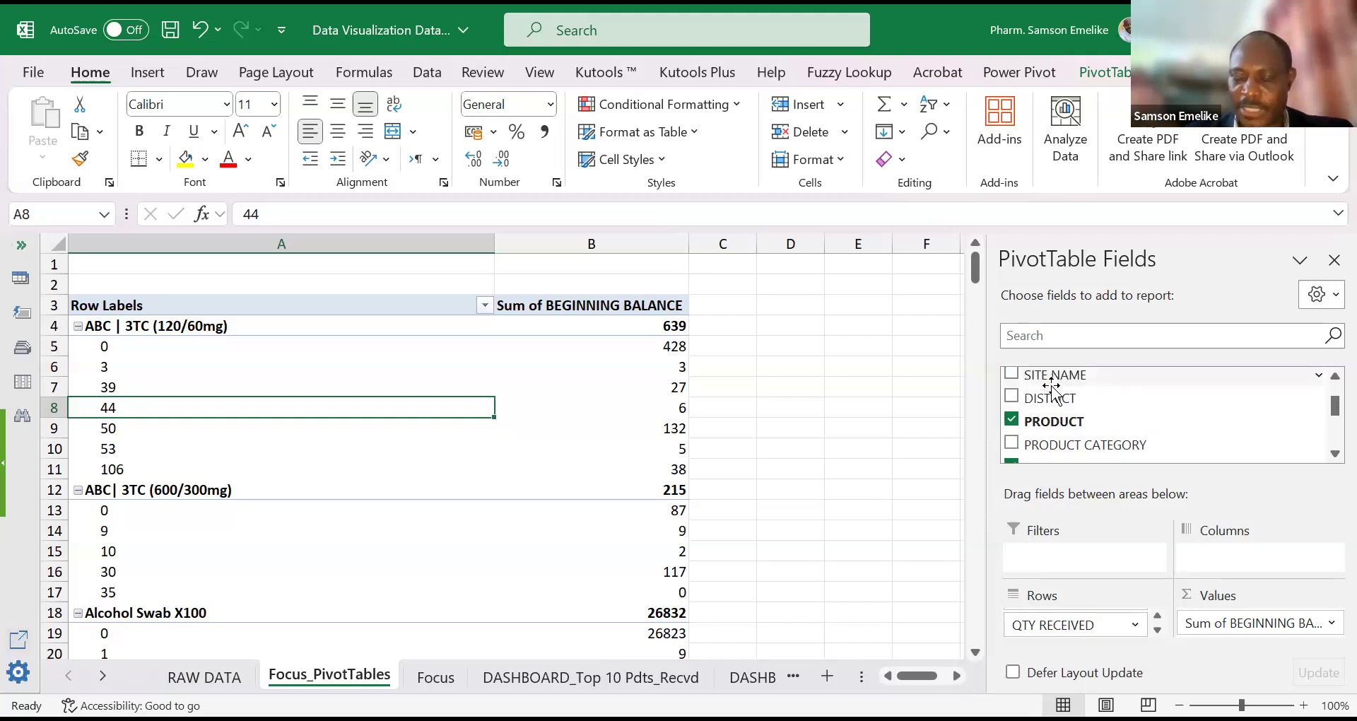
scroll(1049, 403, up, 2)
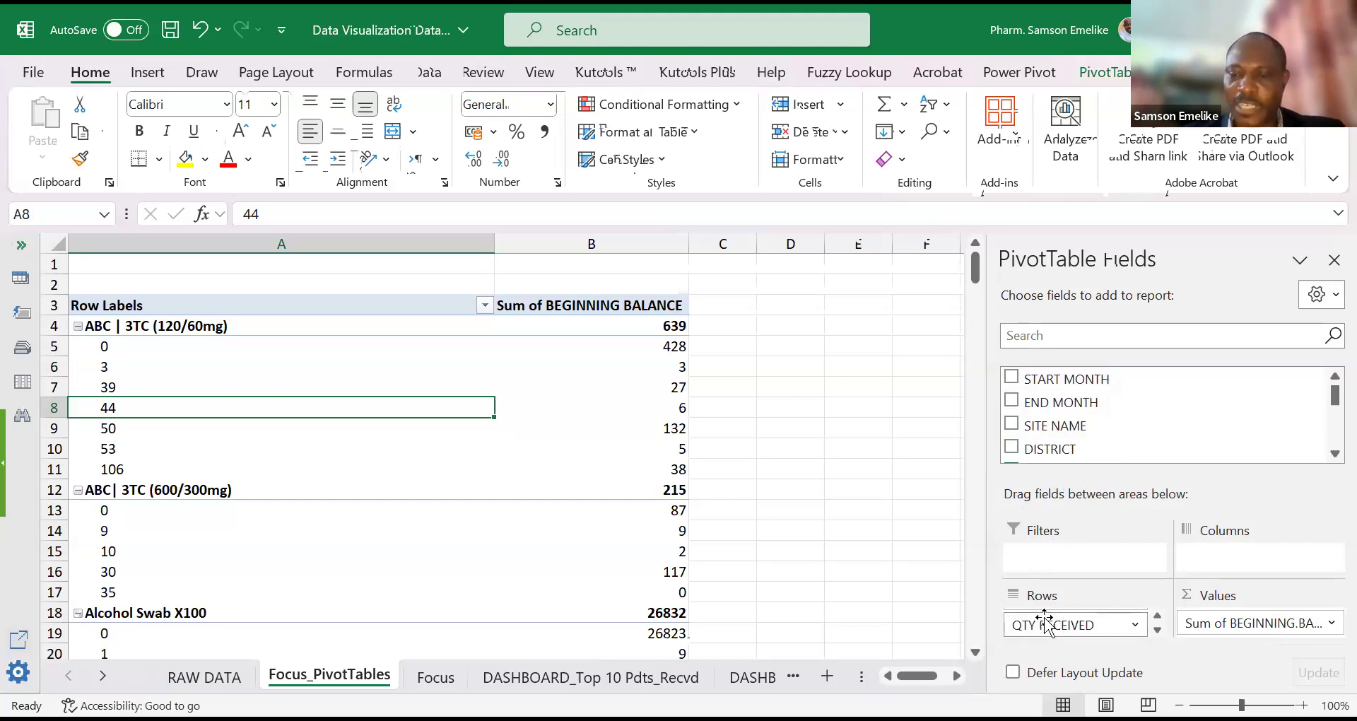
drag(1038, 623, 1278, 646)
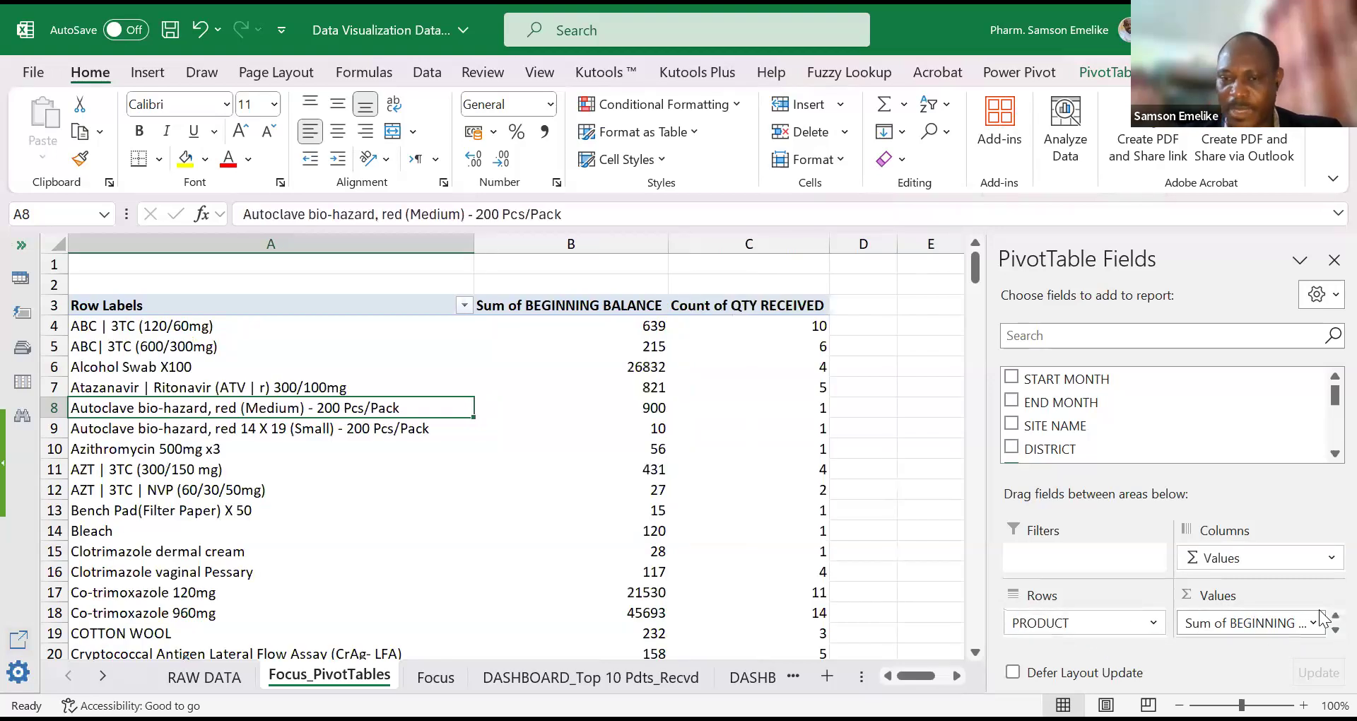
Step: Summarize the QTY RECEIVED value field by Sum and check its figures in the PivotTable
click(1332, 630)
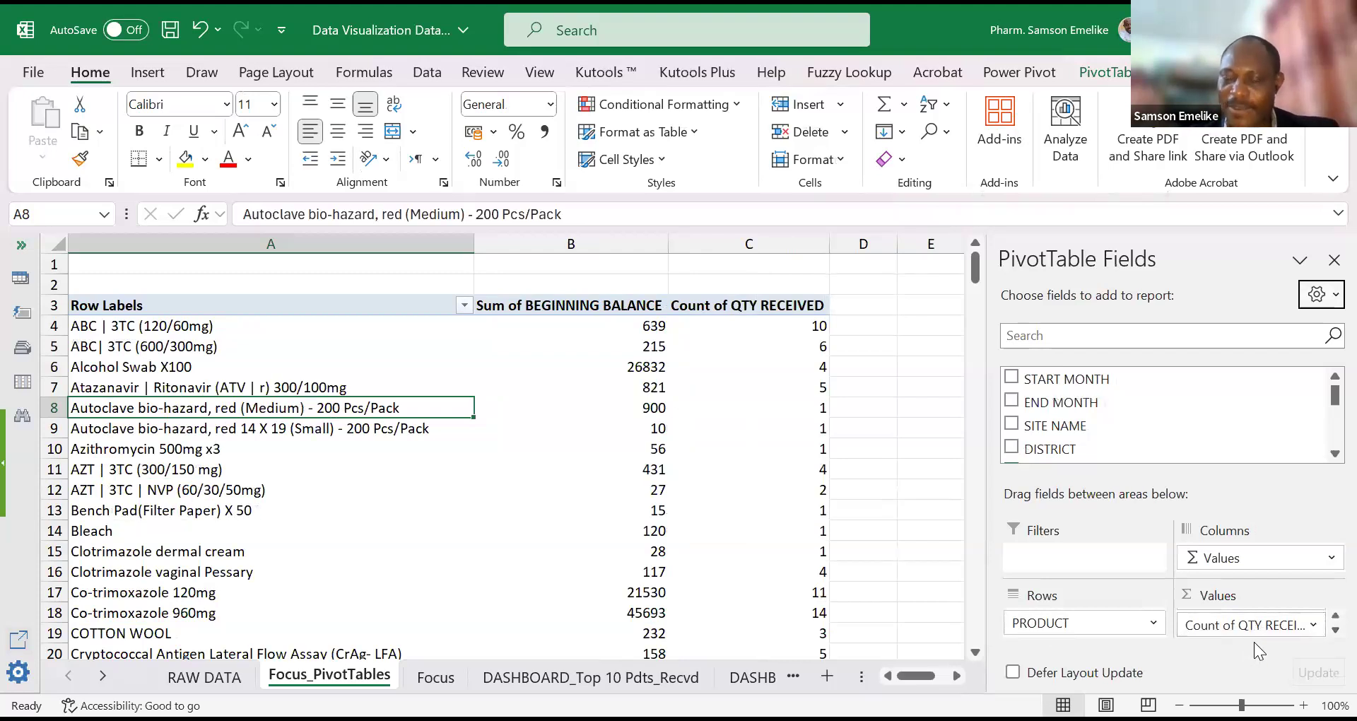
click(1311, 626)
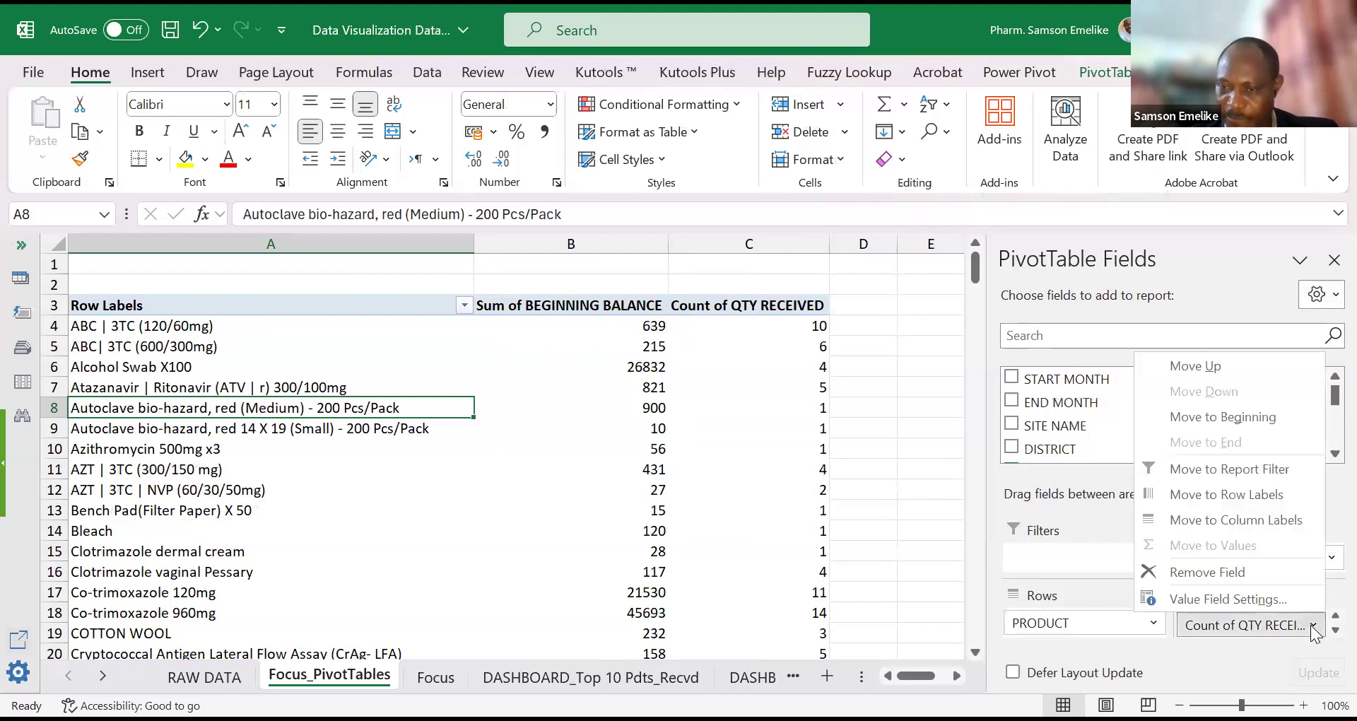
click(1194, 600)
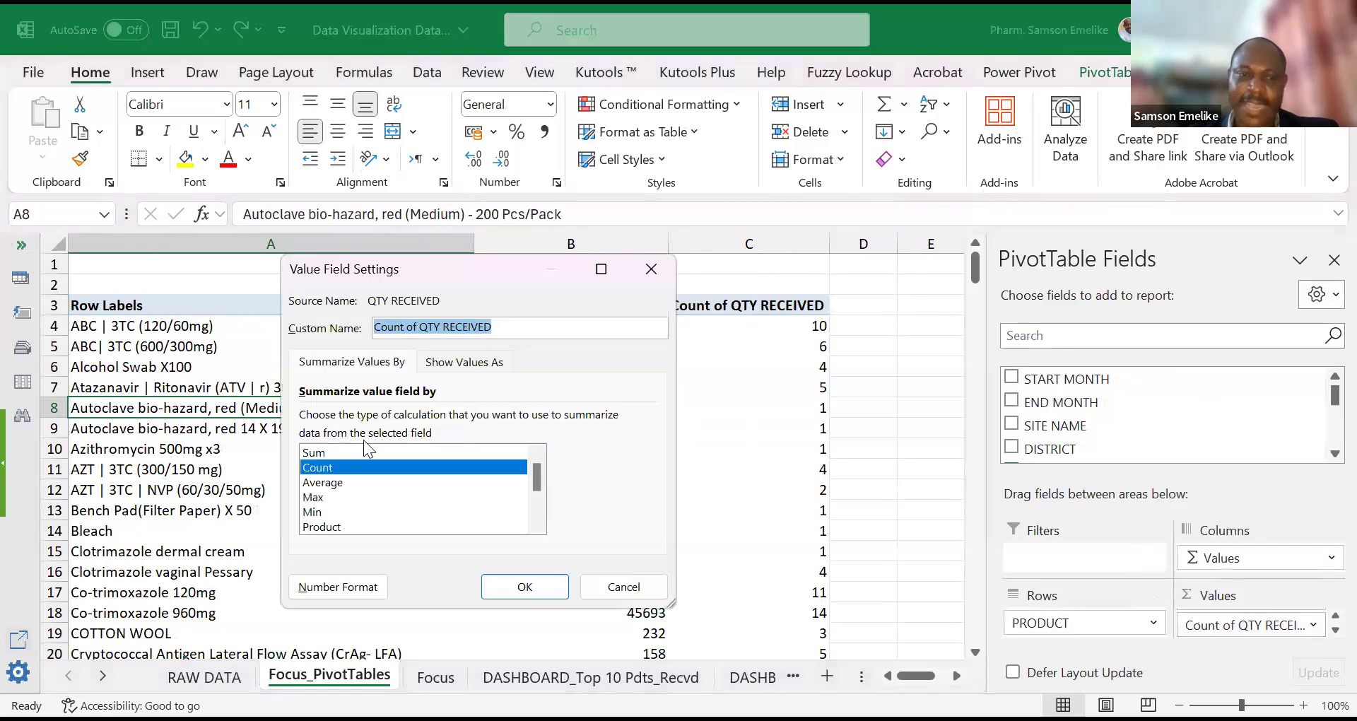
click(325, 452)
click(530, 587)
drag(781, 325, 780, 591)
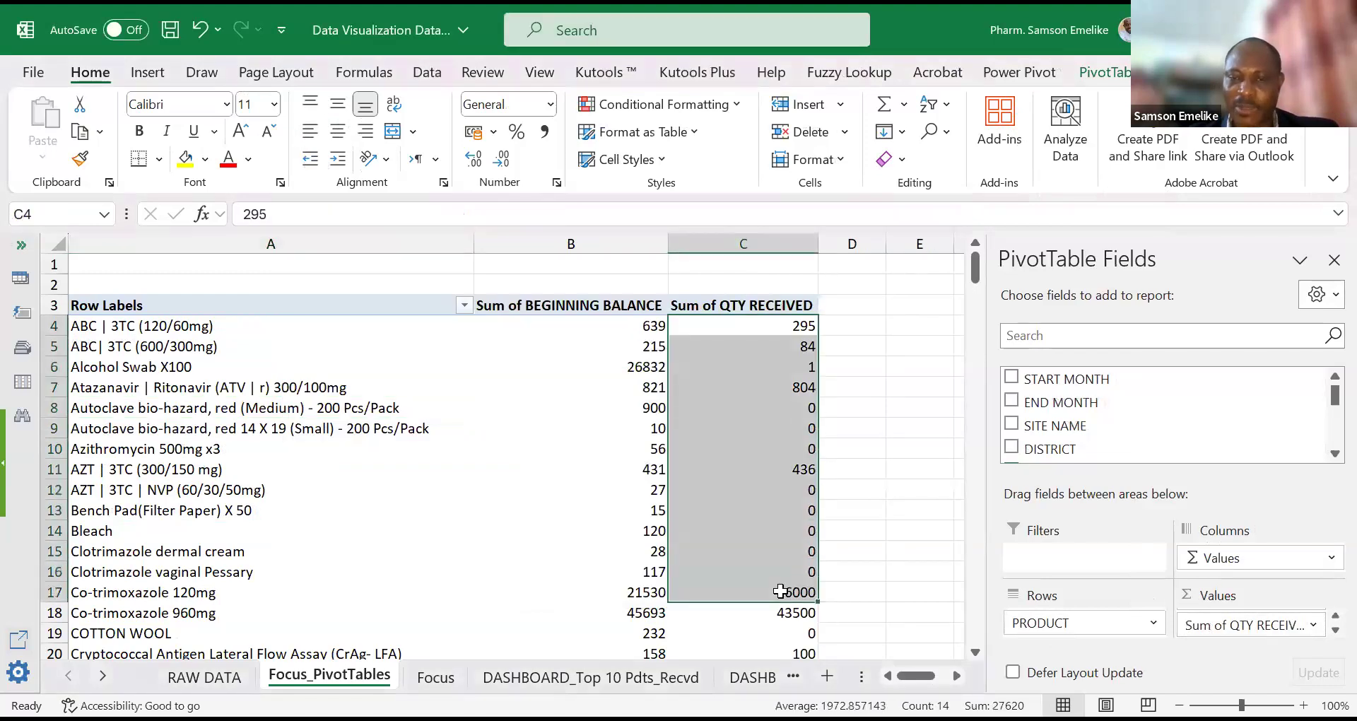
click(759, 330)
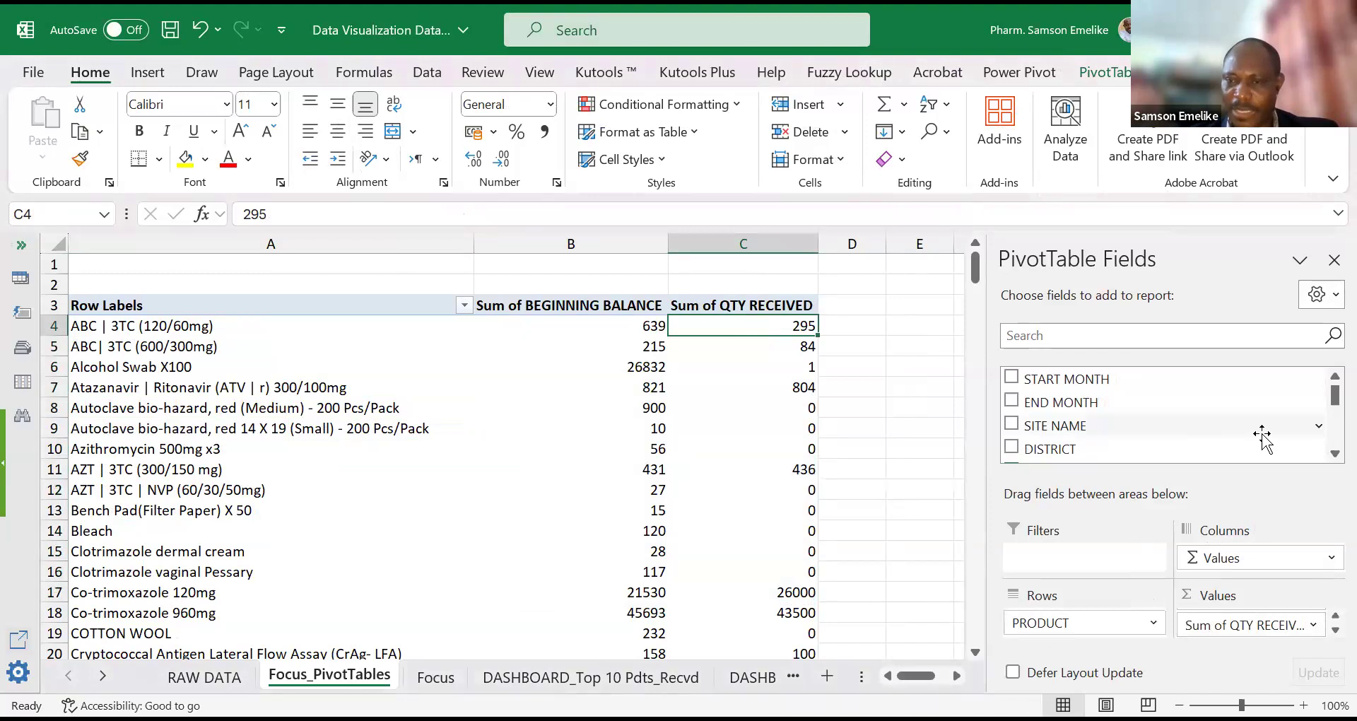
Step: Add QTY CONSUMED and PHYSICAL SOH as value fields of the PivotTable
scroll(1325, 456, down, 1)
scroll(1326, 460, down, 5)
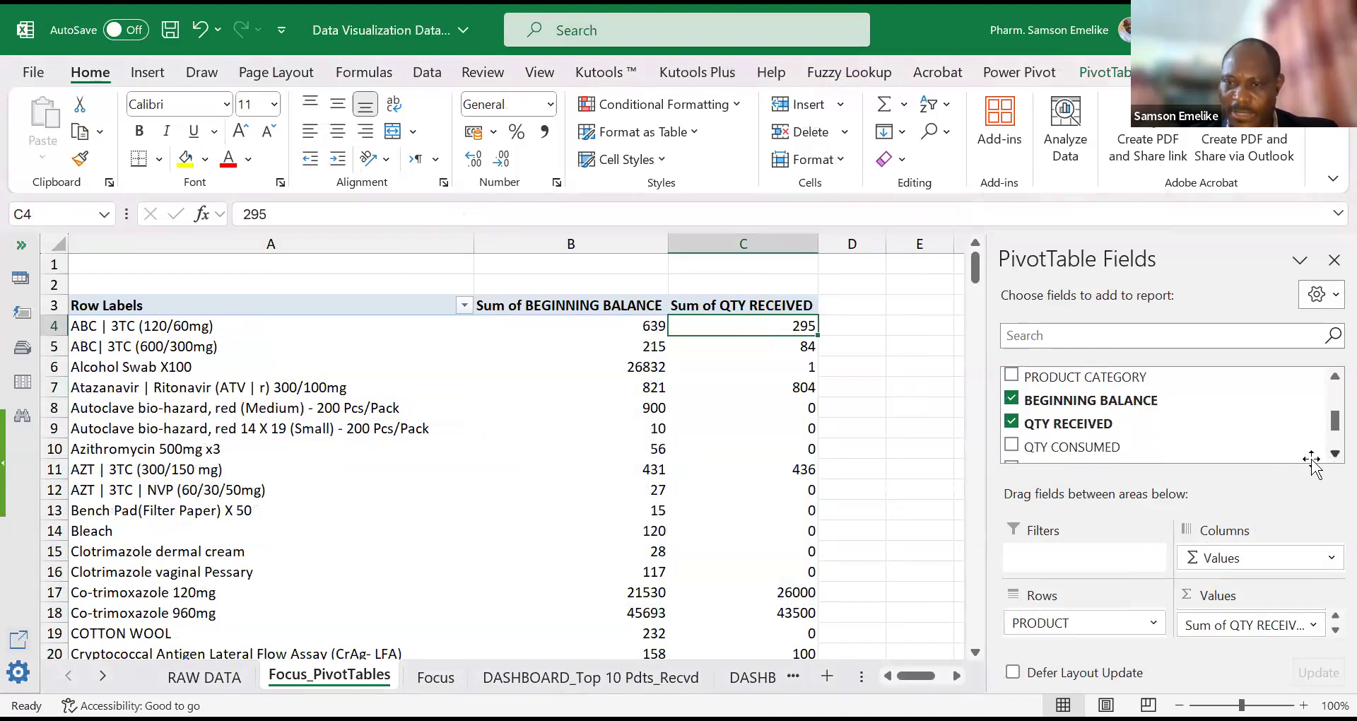
click(1011, 447)
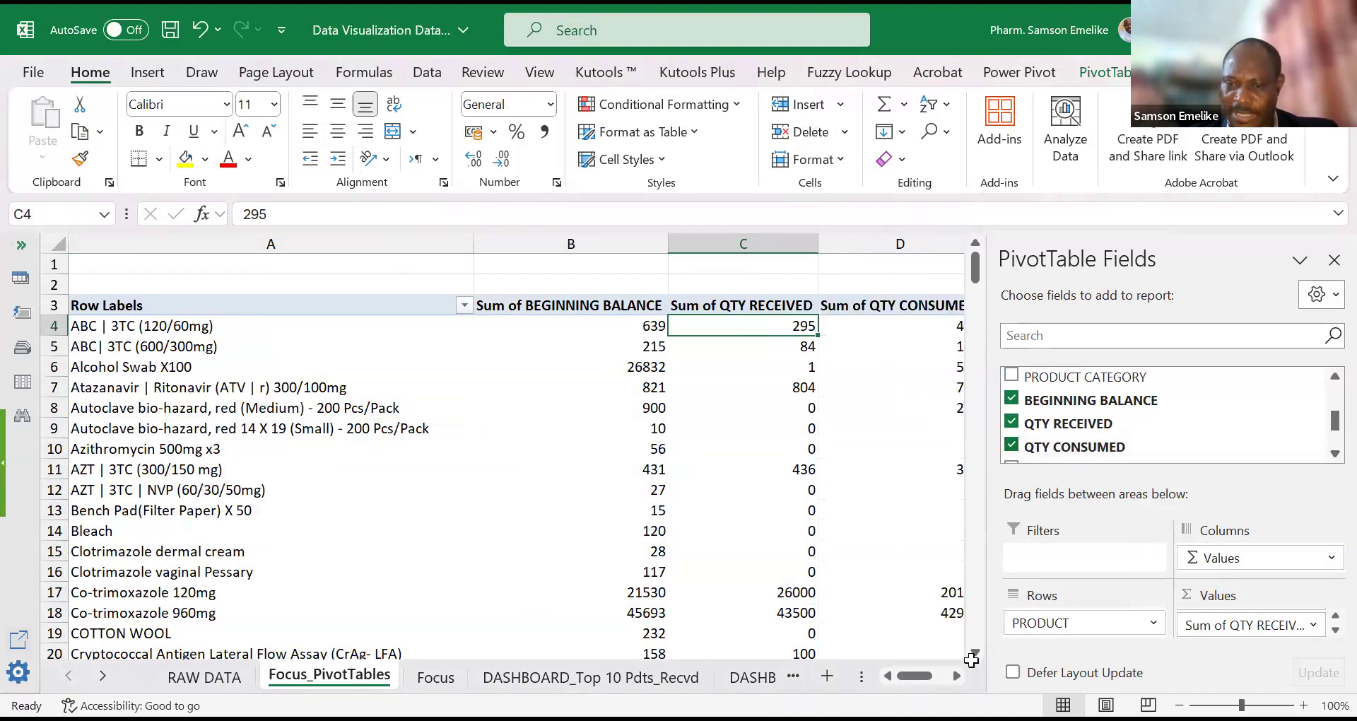
click(956, 676)
scroll(638, 507, right, 2)
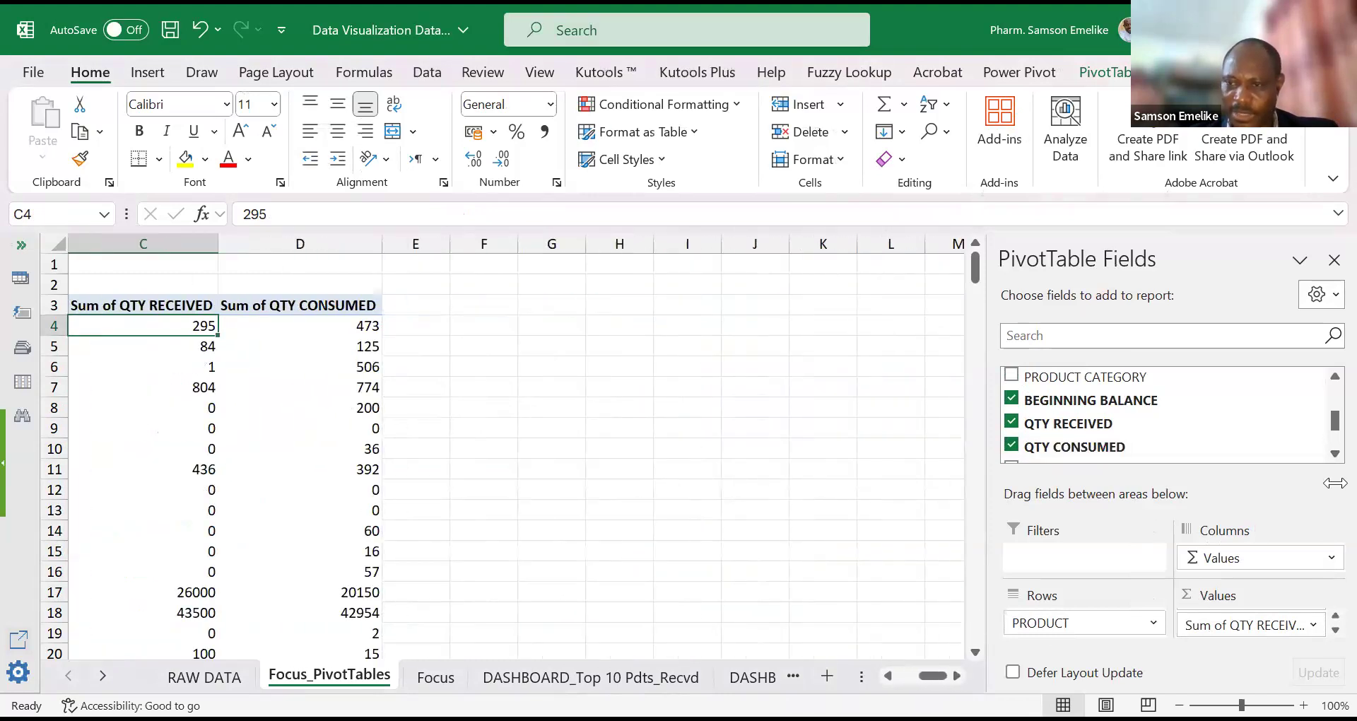
scroll(1325, 456, down, 2)
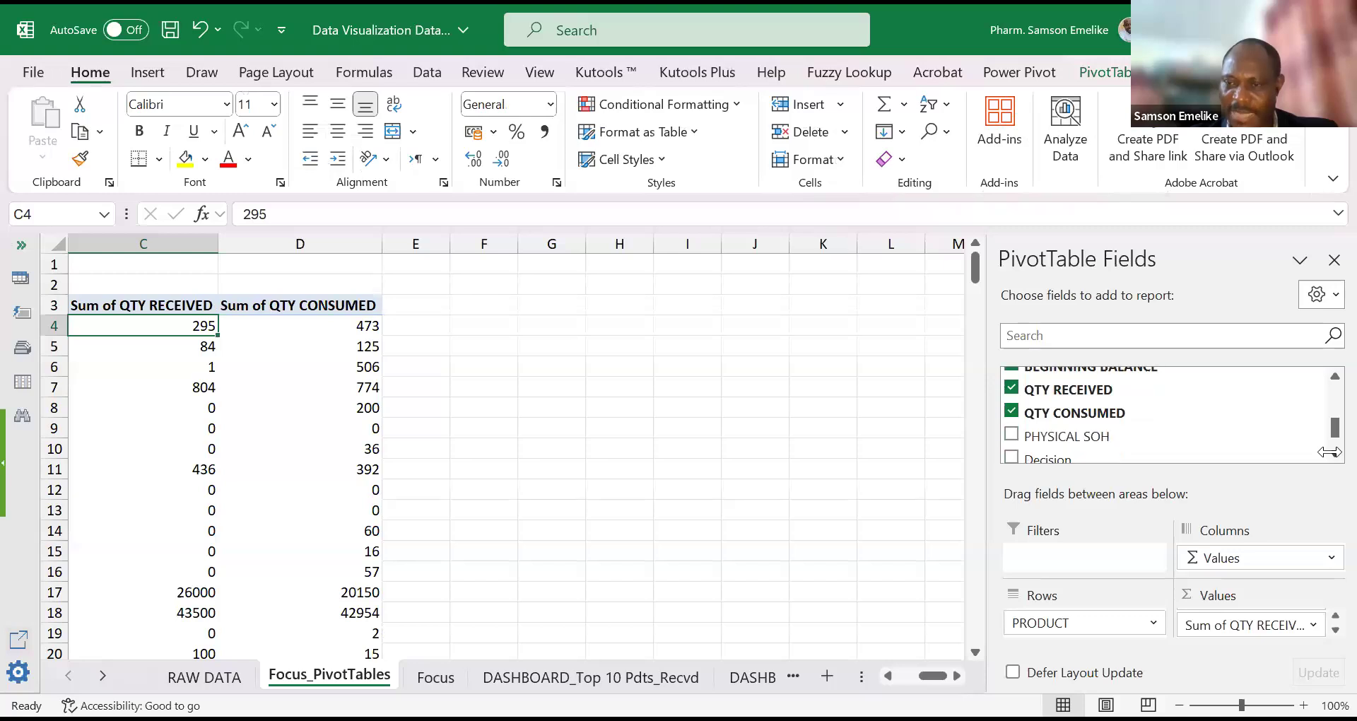
click(1011, 434)
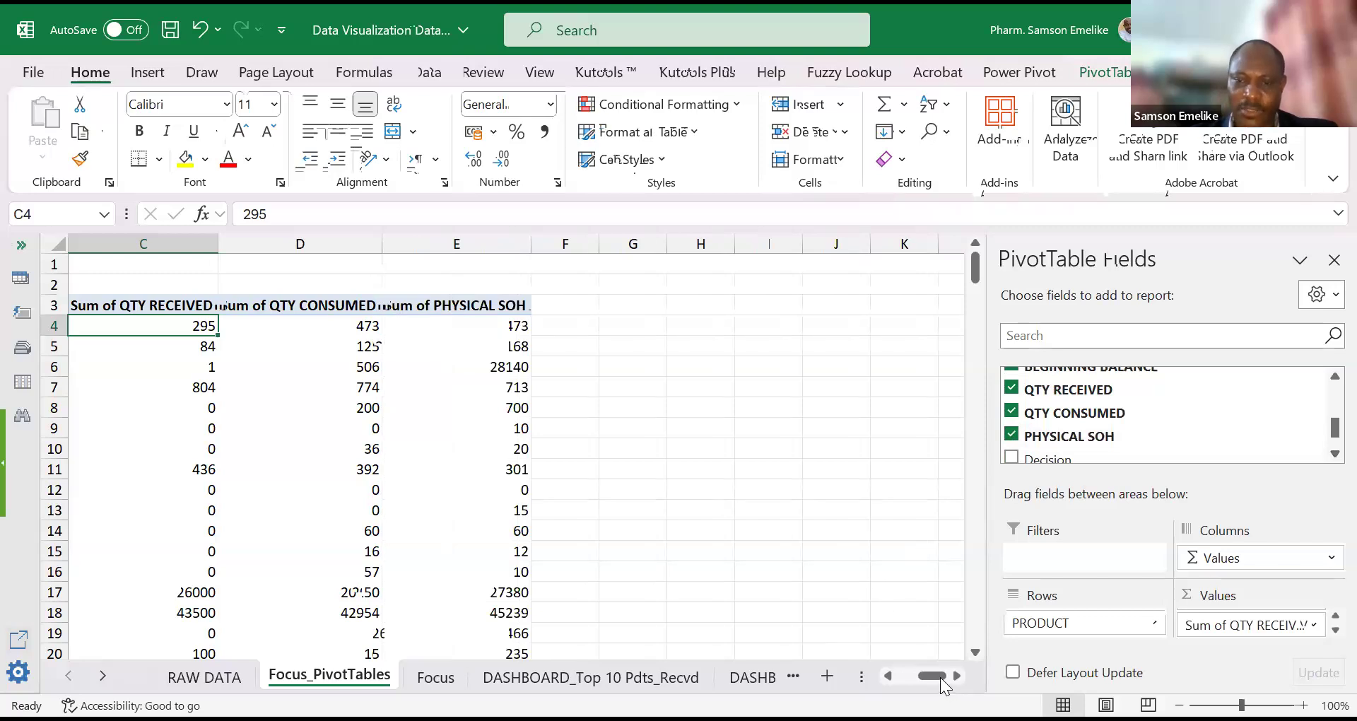
drag(940, 679, 921, 677)
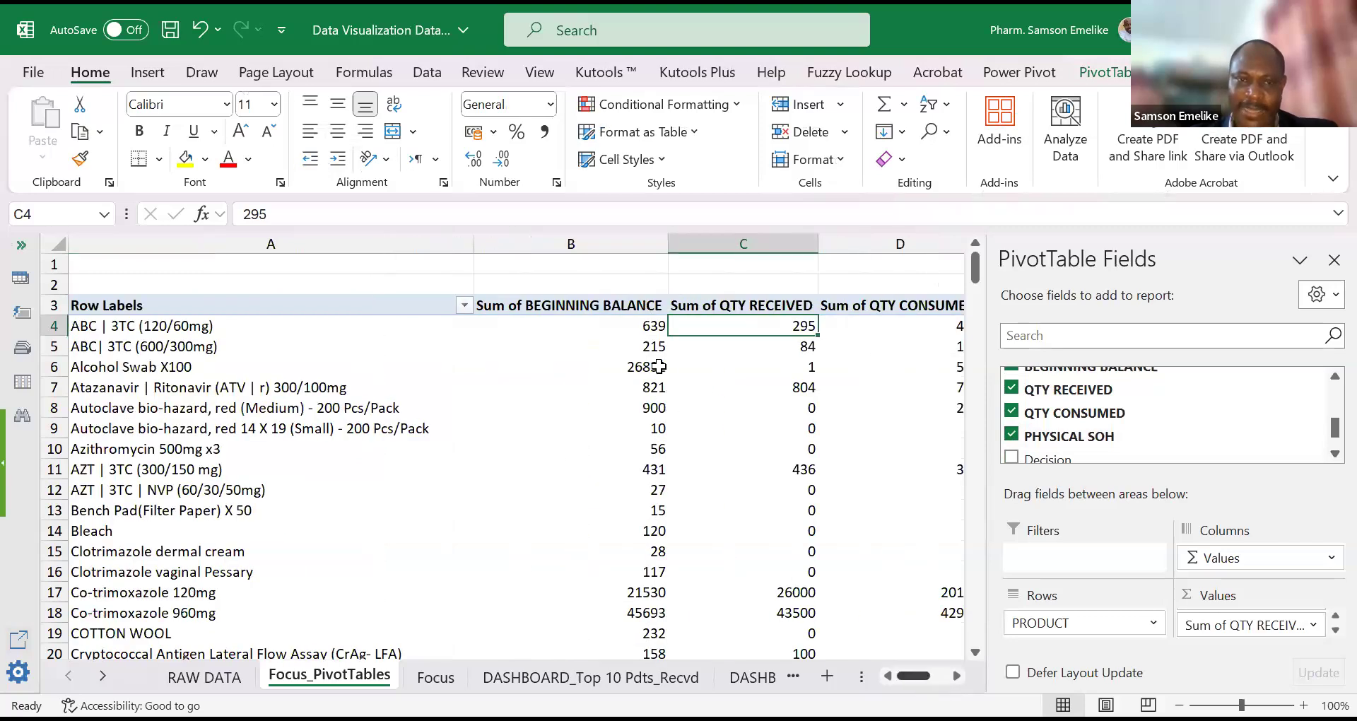
Step: Narrow PivotTable columns B to E to one equal width, make header row 3 taller and wrap its header text
drag(606, 244, 919, 247)
drag(694, 294, 513, 253)
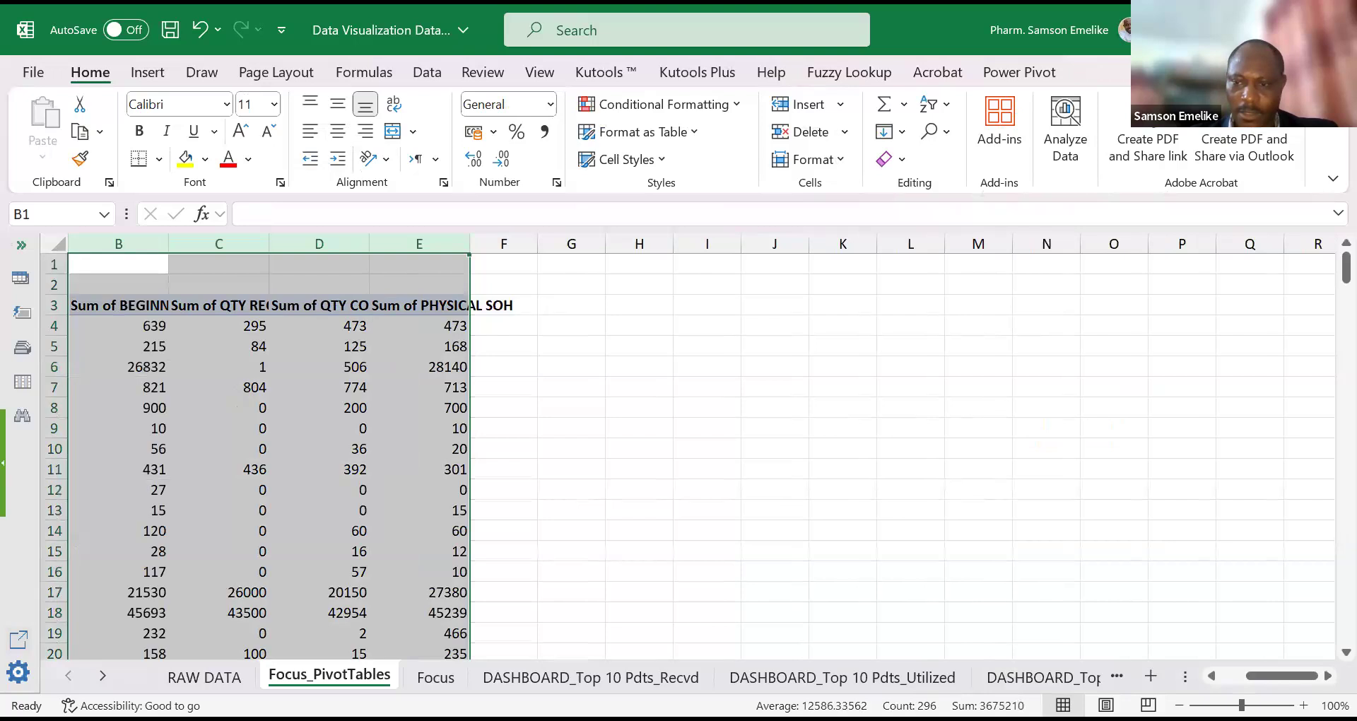
scroll(1272, 676, left, 3)
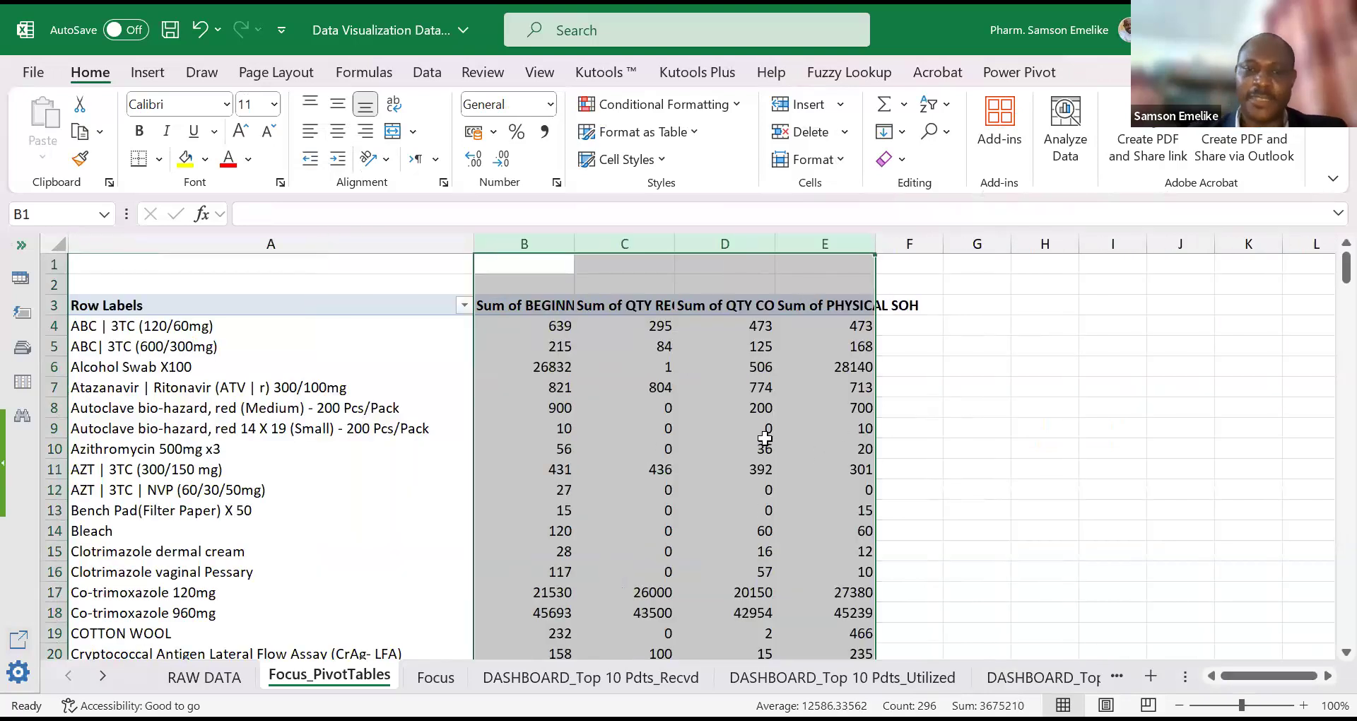
click(768, 437)
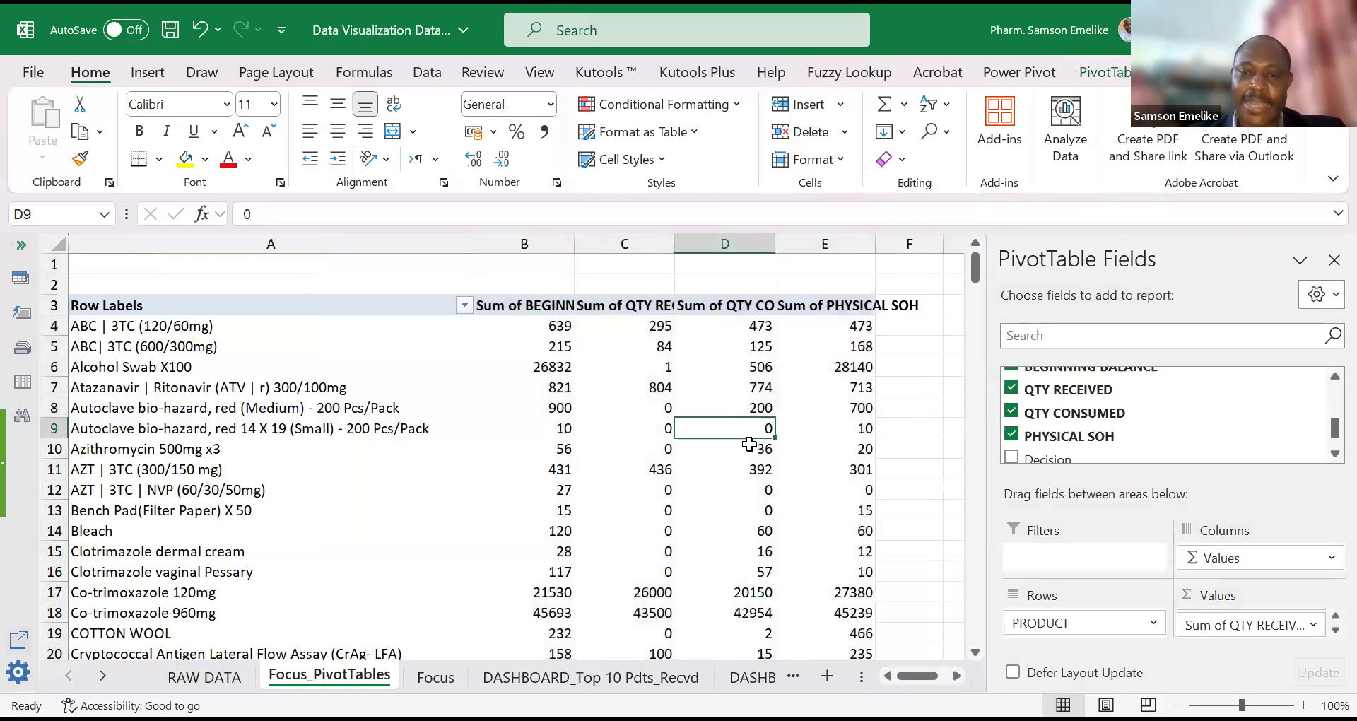
drag(106, 304, 534, 325)
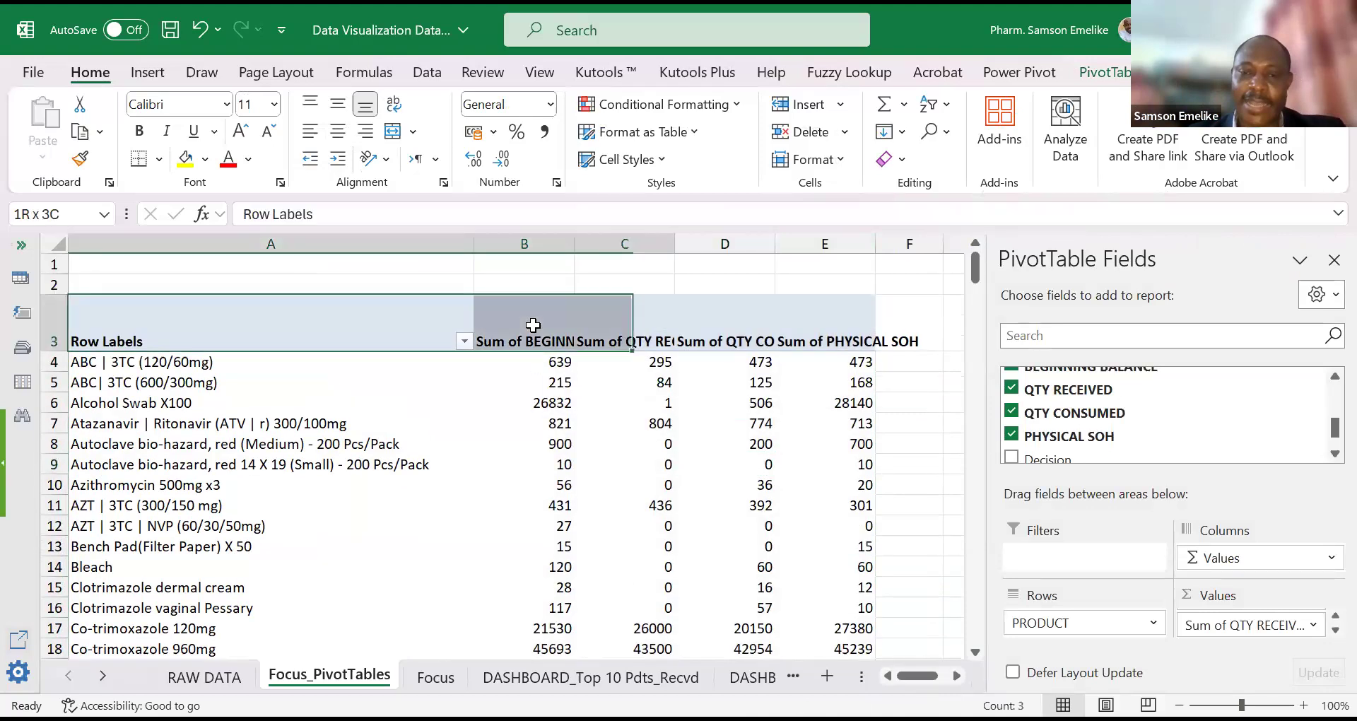
click(533, 325)
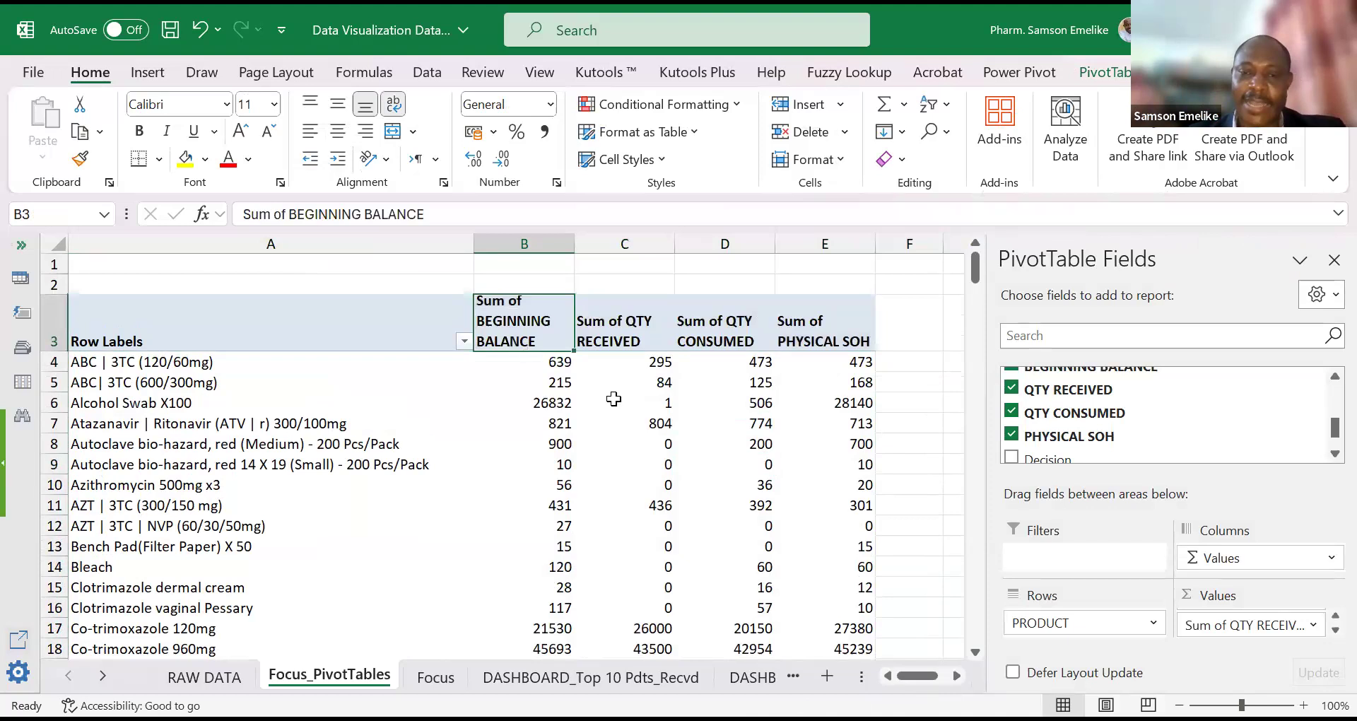
Step: Rename the PivotTable value header in C3 as QTY RECEIVED followed by a trailing space
click(627, 344)
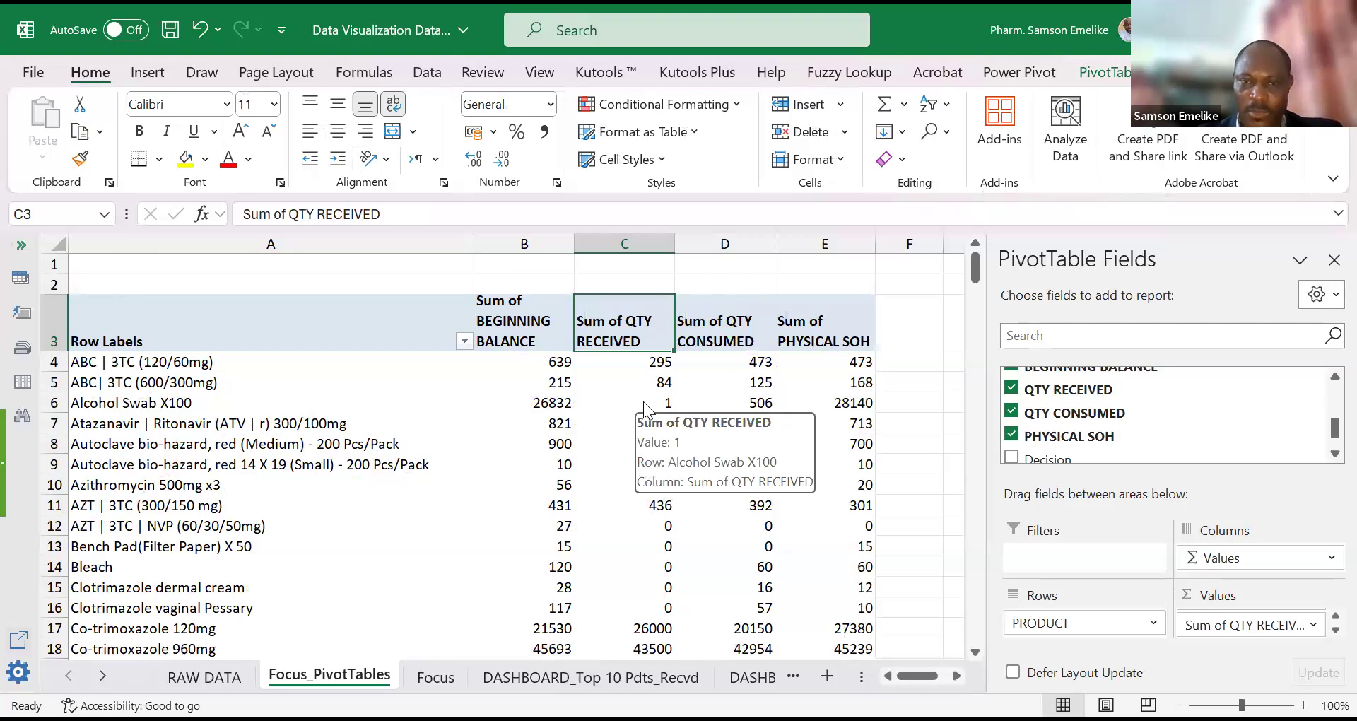
click(283, 214)
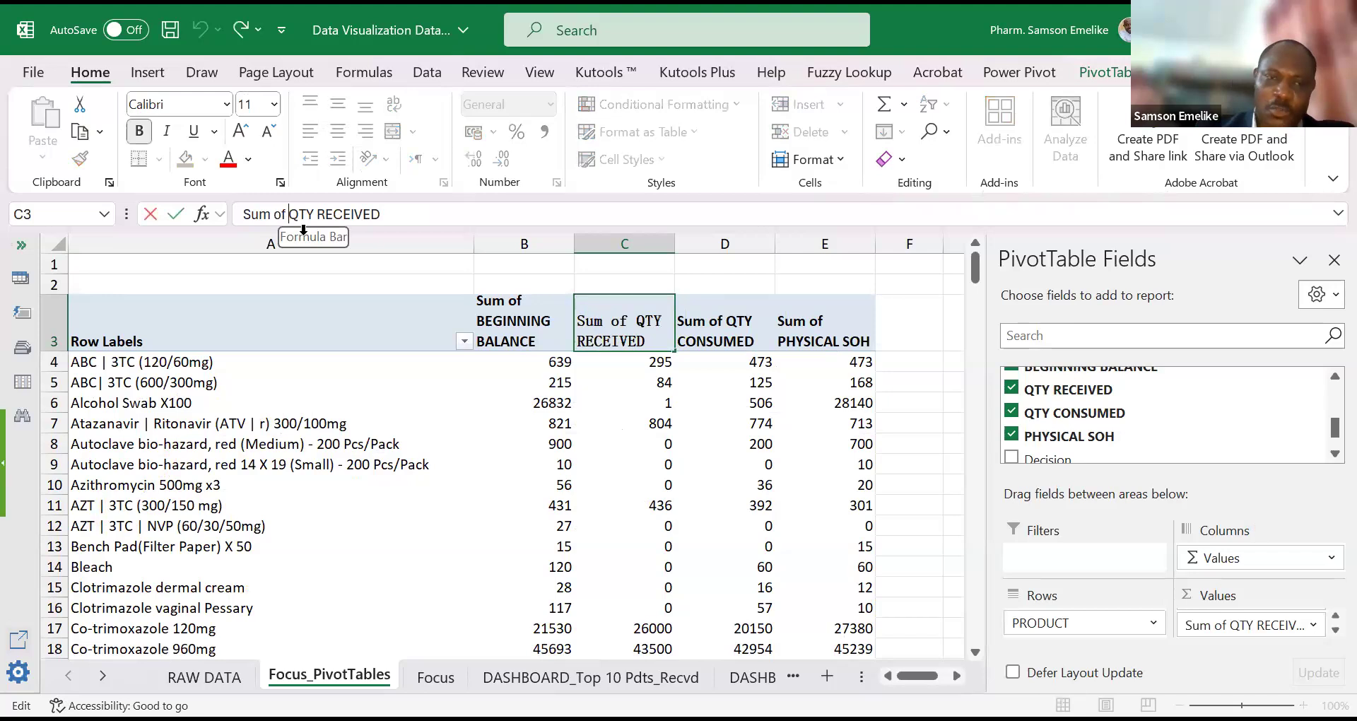
key(BackSpace)
key(BackSpace)
key(BackSpace)
key(BackSpace)
key(BackSpace)
key(BackSpace)
key(BackSpace)
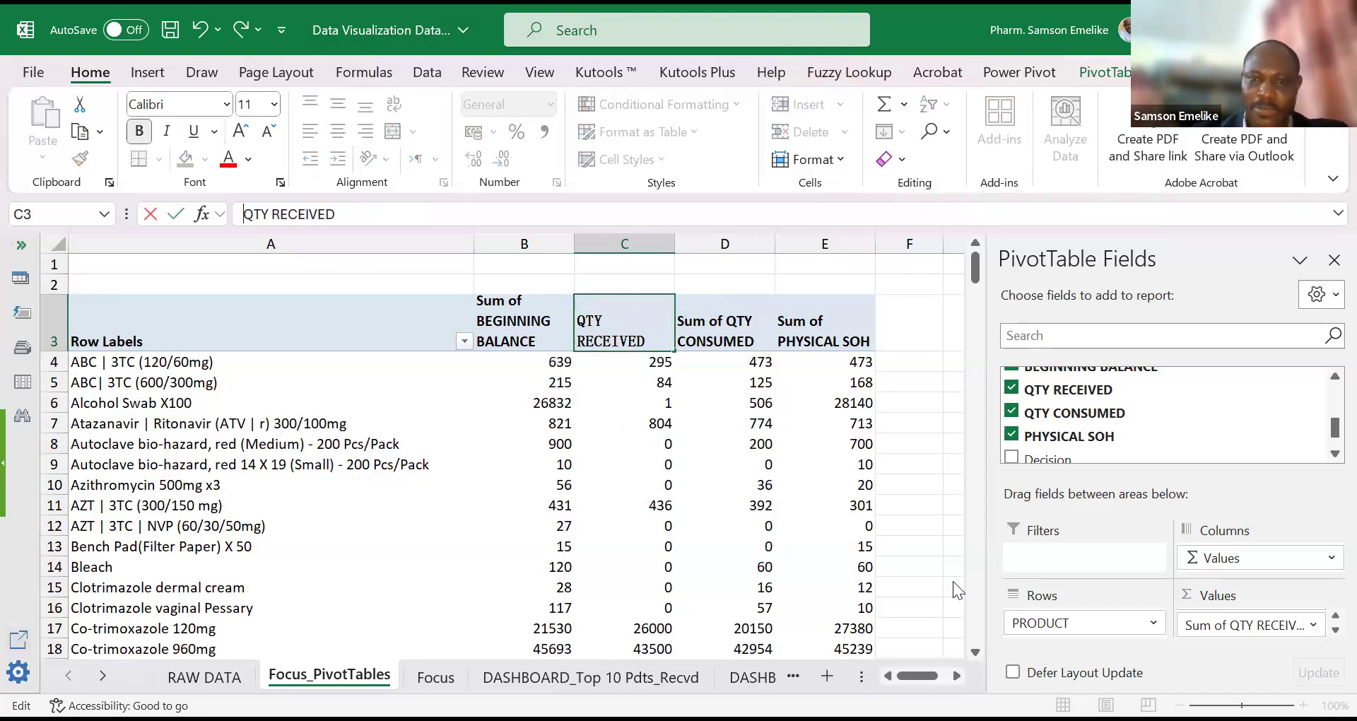
key(Return)
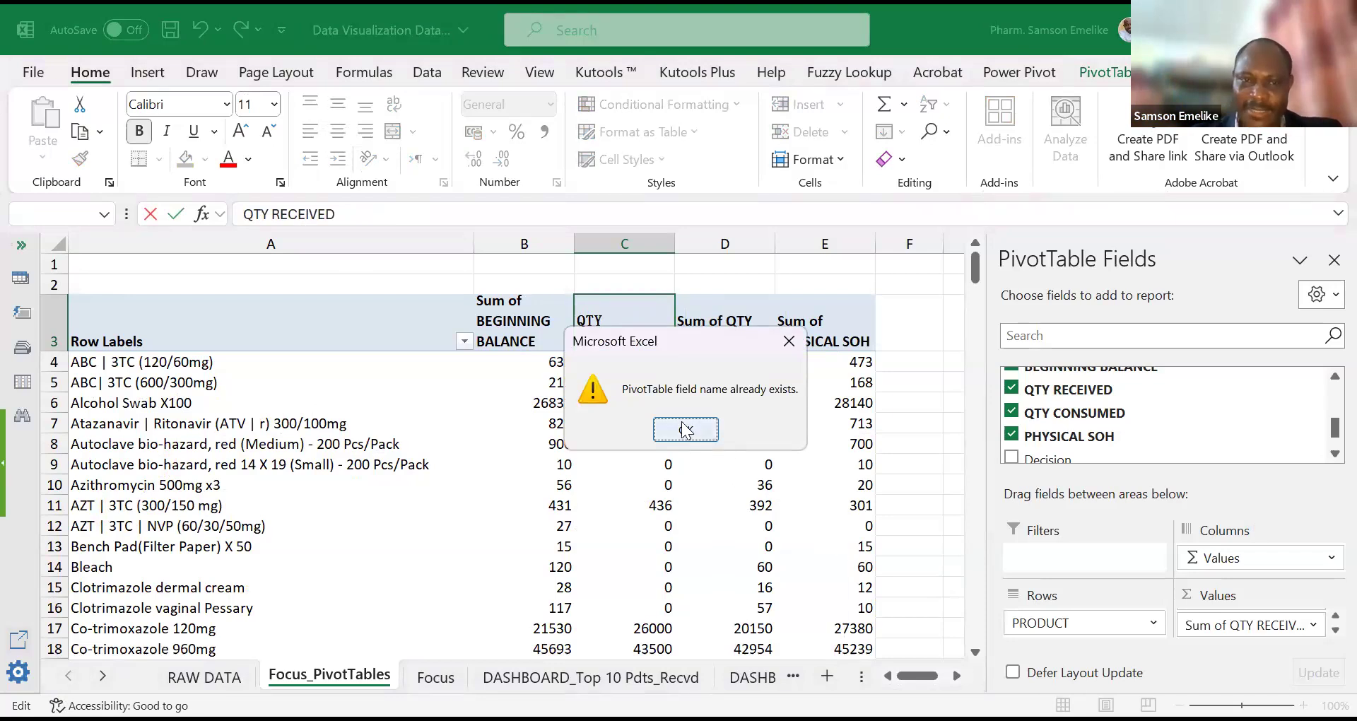
click(712, 437)
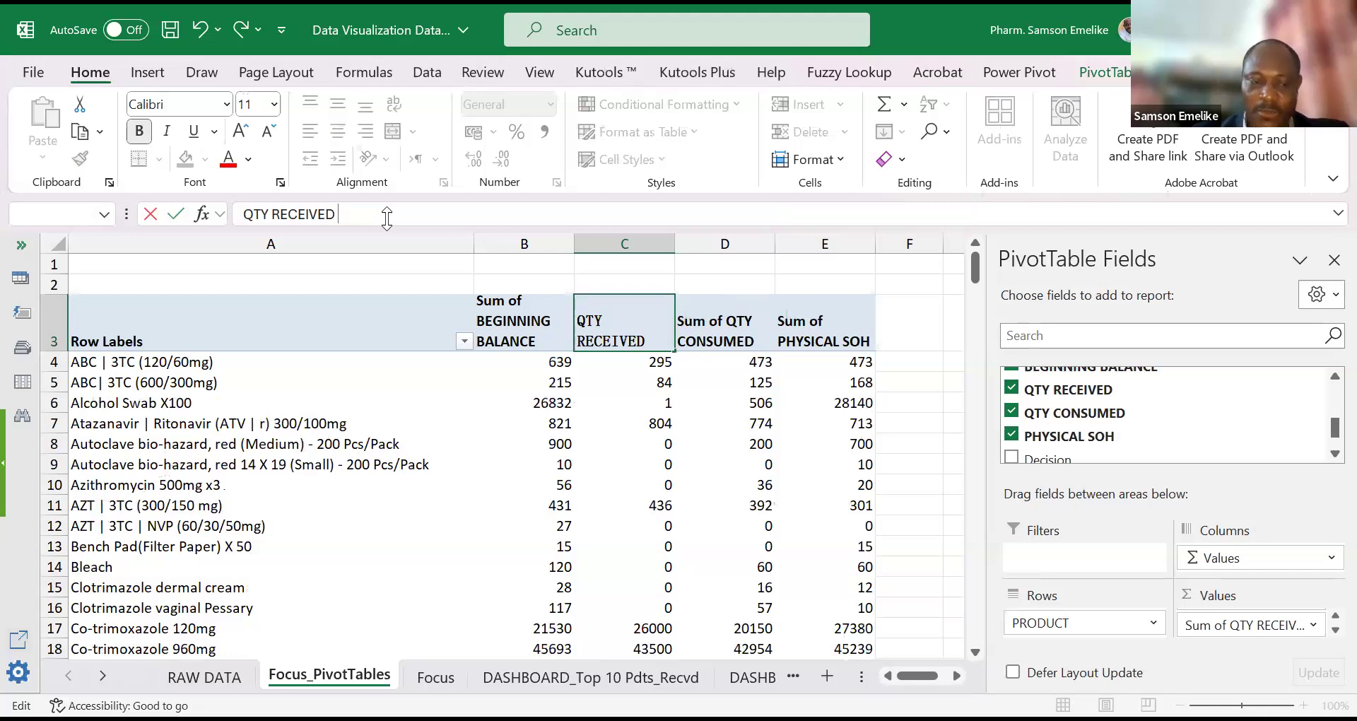
key(Return)
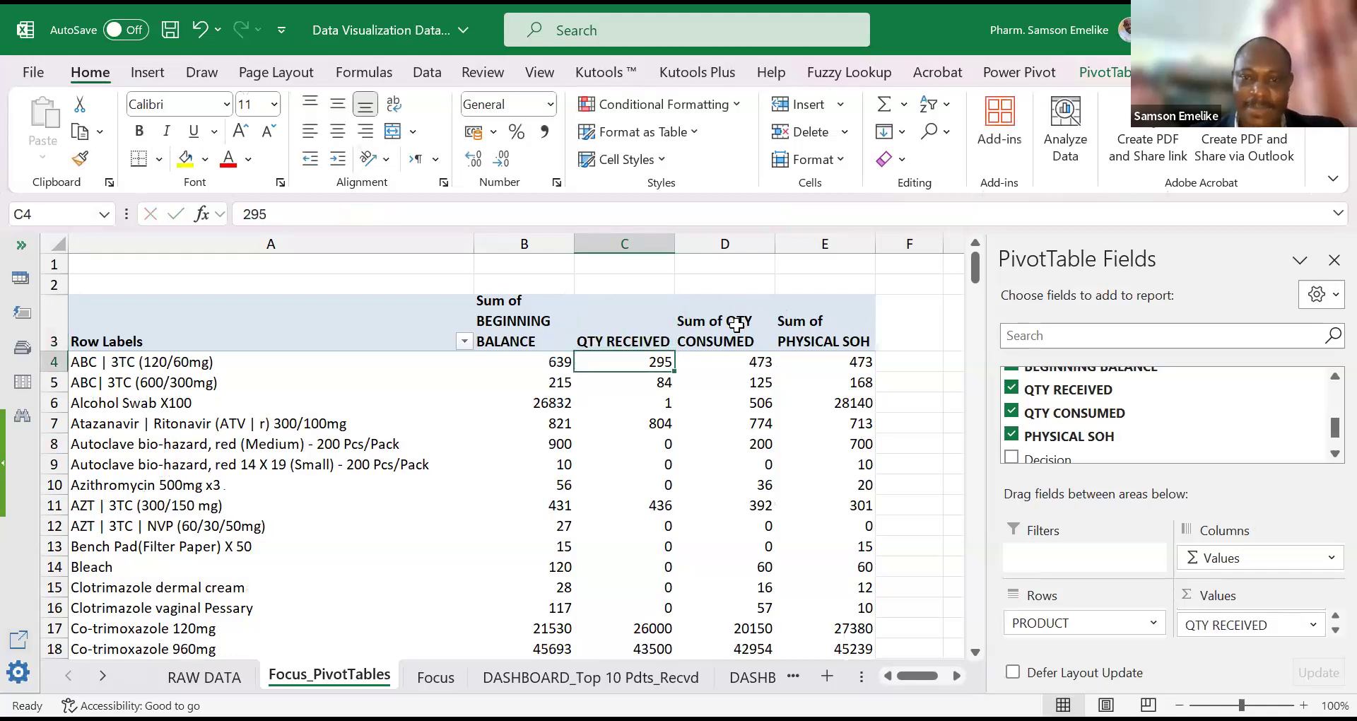
Step: Rename the PivotTable value header in D3 as QTY CONSUMED followed by a trailing space
click(703, 320)
click(292, 221)
key(BackSpace)
key(BackSpace)
key(BackSpace)
key(BackSpace)
key(BackSpace)
key(BackSpace)
key(BackSpace)
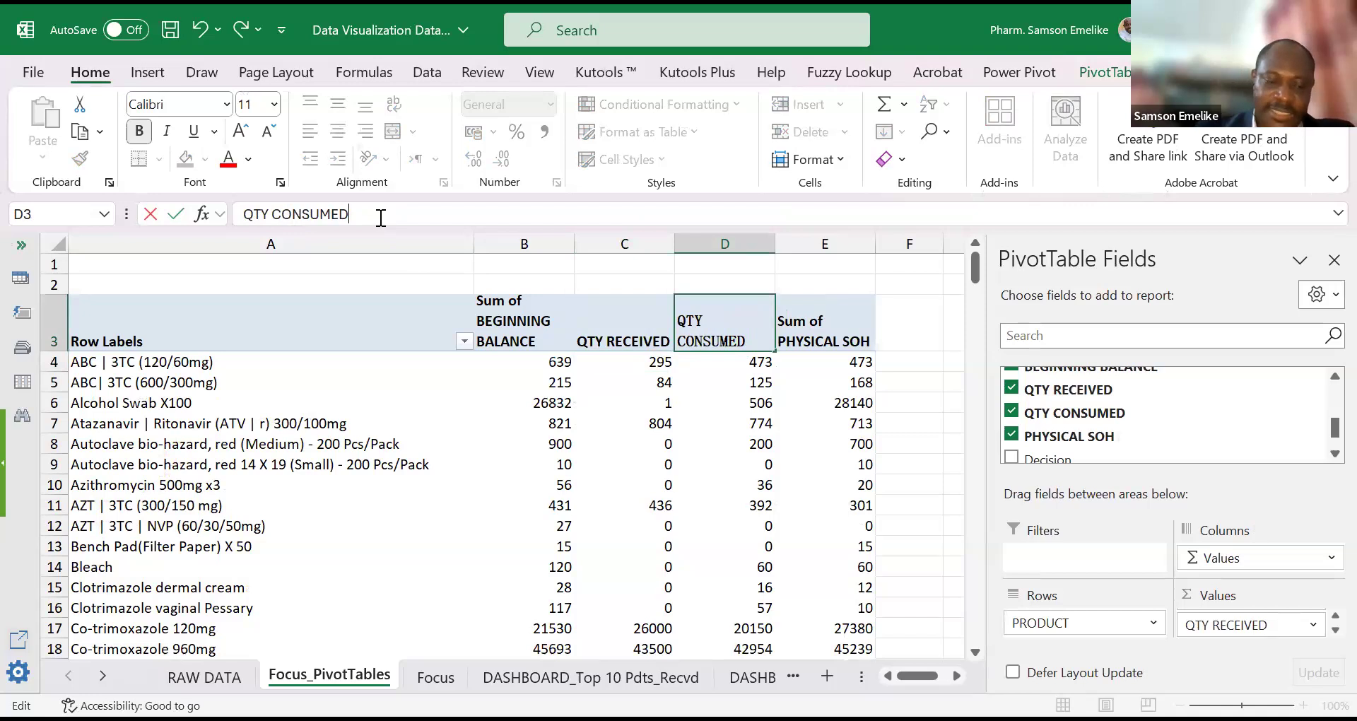
key(Tab)
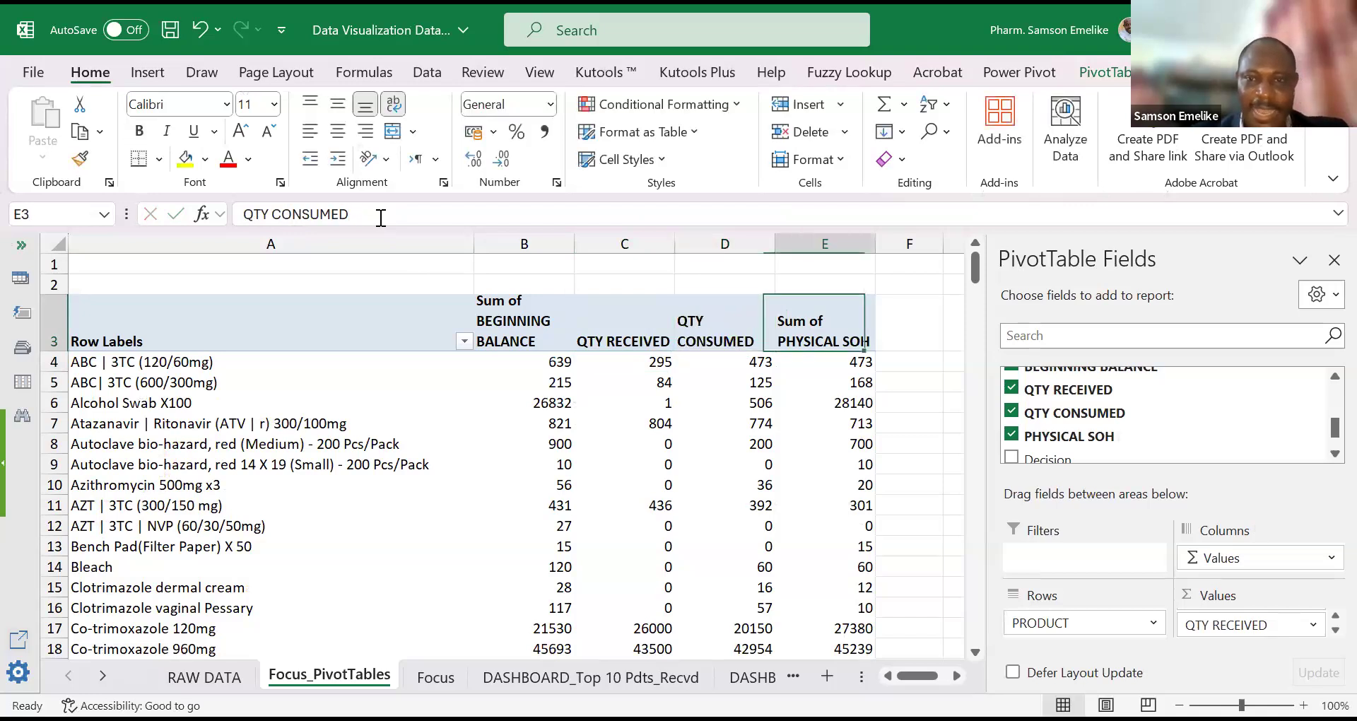
Step: Rename the value header in E3 as PHYSICAL SOH followed by a trailing space, and widen column D to fit its header on one line
click(292, 219)
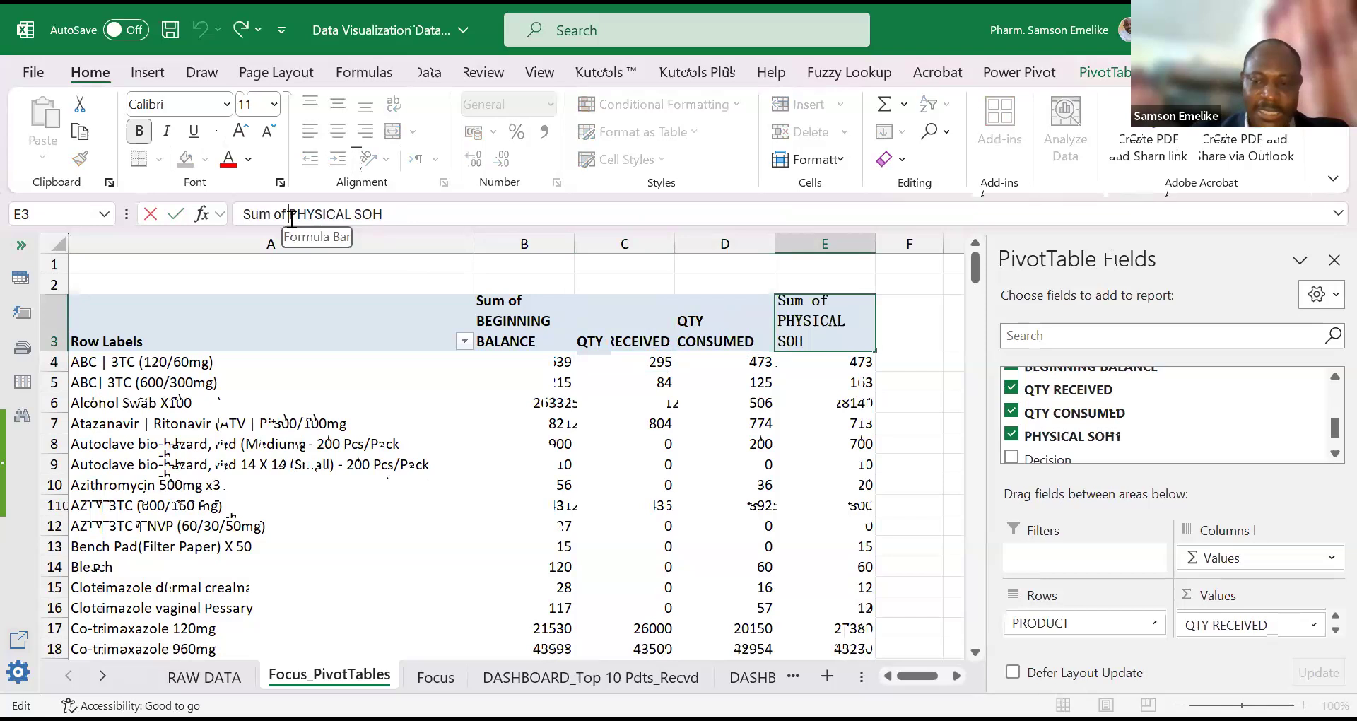
key(BackSpace)
key(BackSpace)
key(BackSpace)
key(BackSpace)
key(BackSpace)
key(BackSpace)
key(BackSpace)
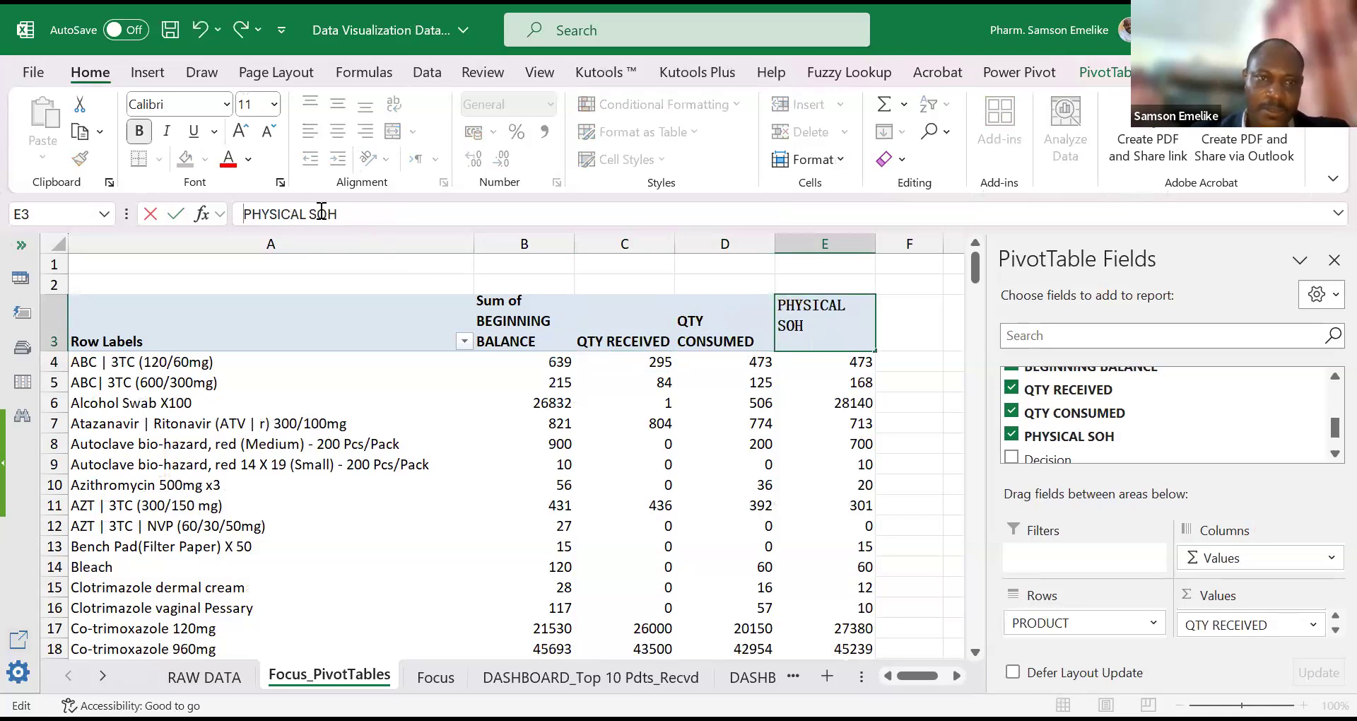
click(367, 213)
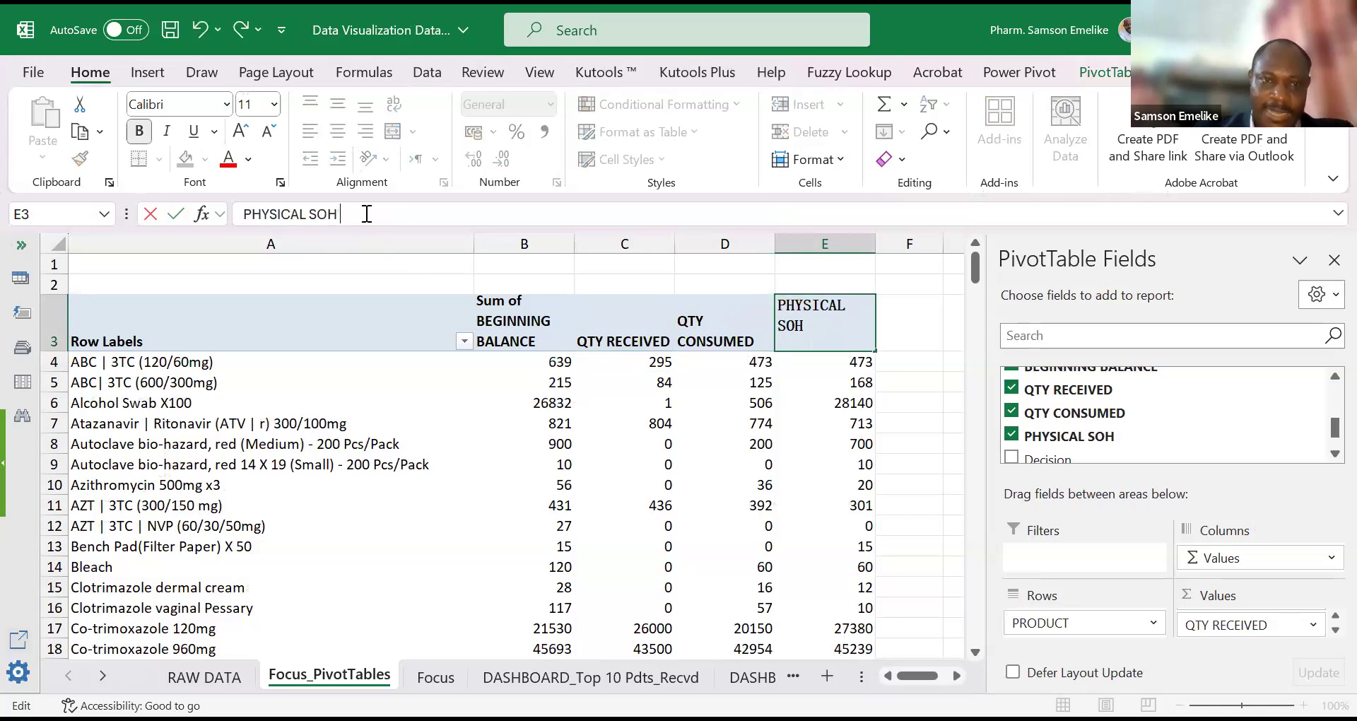
key(Return)
drag(777, 248, 804, 251)
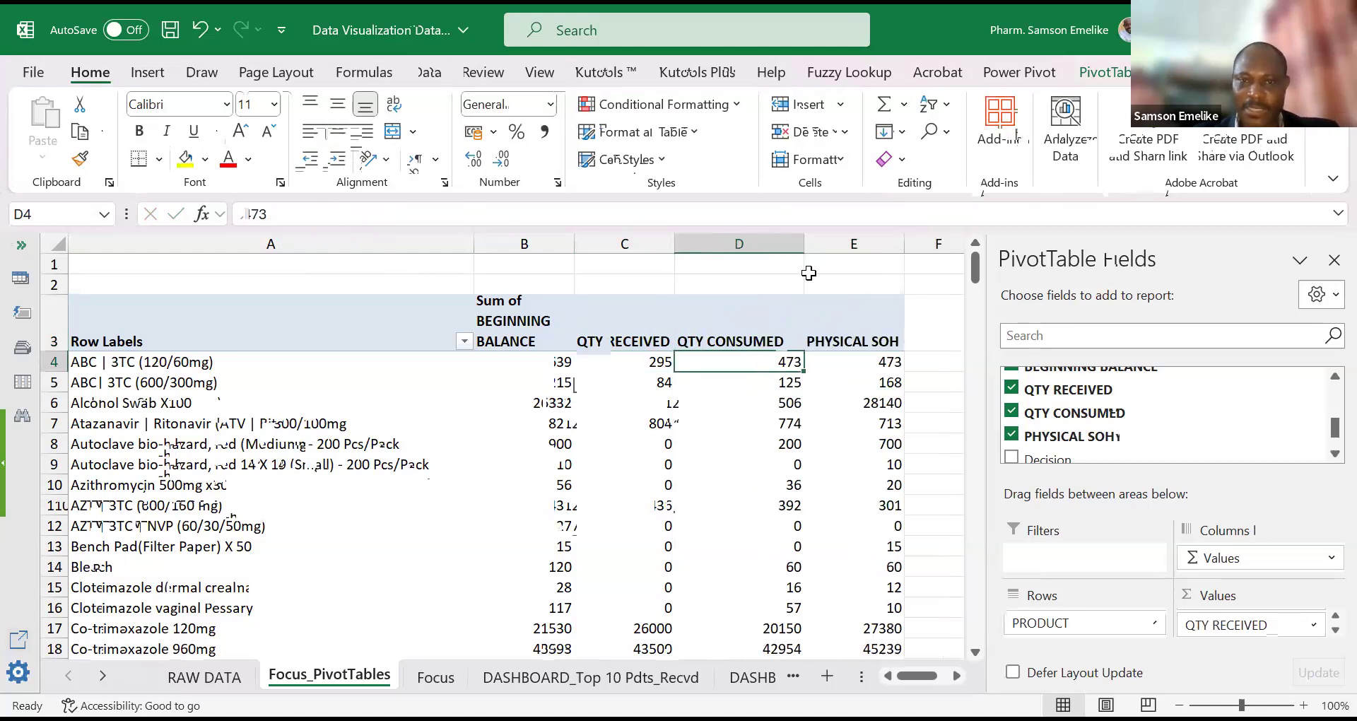
Step: Rename the PivotTable value header in B3 as BEGINNING BALANCE followed by a trailing space
click(518, 325)
click(297, 214)
key(BackSpace)
key(BackSpace)
key(BackSpace)
key(BackSpace)
key(BackSpace)
key(BackSpace)
key(BackSpace)
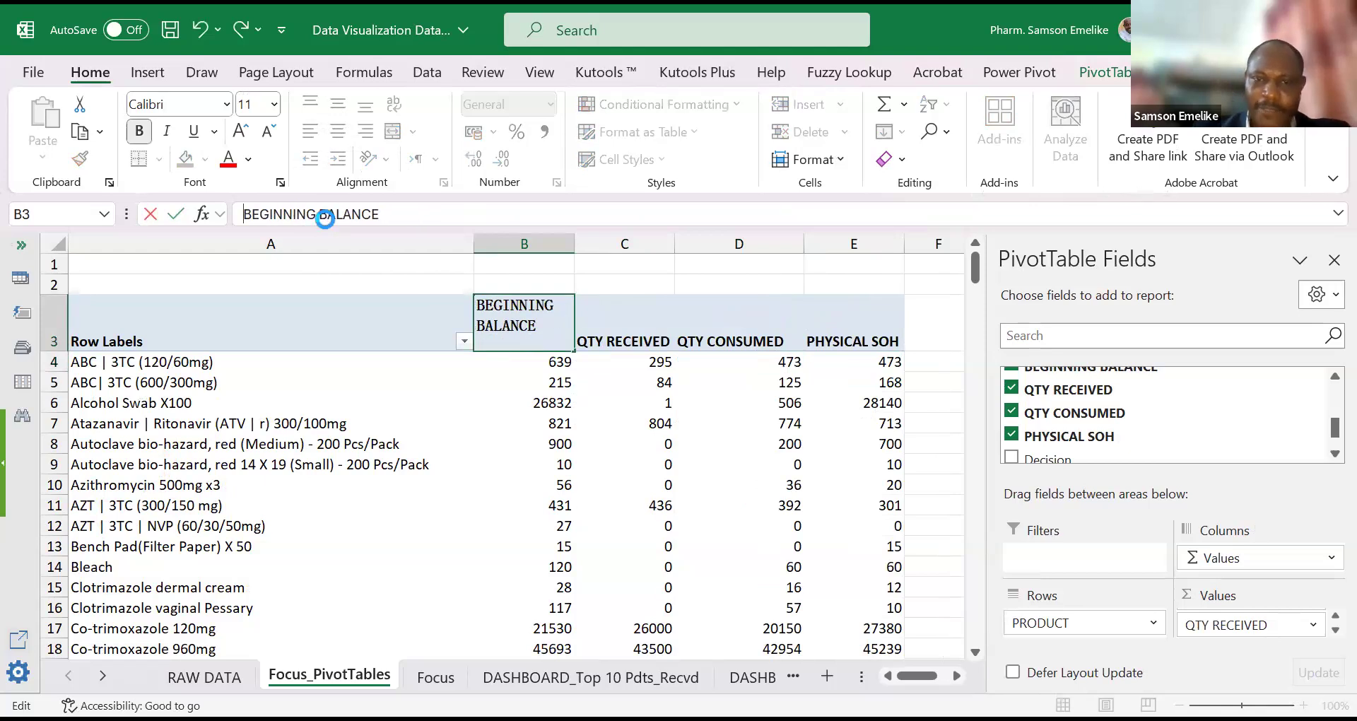
key(Return)
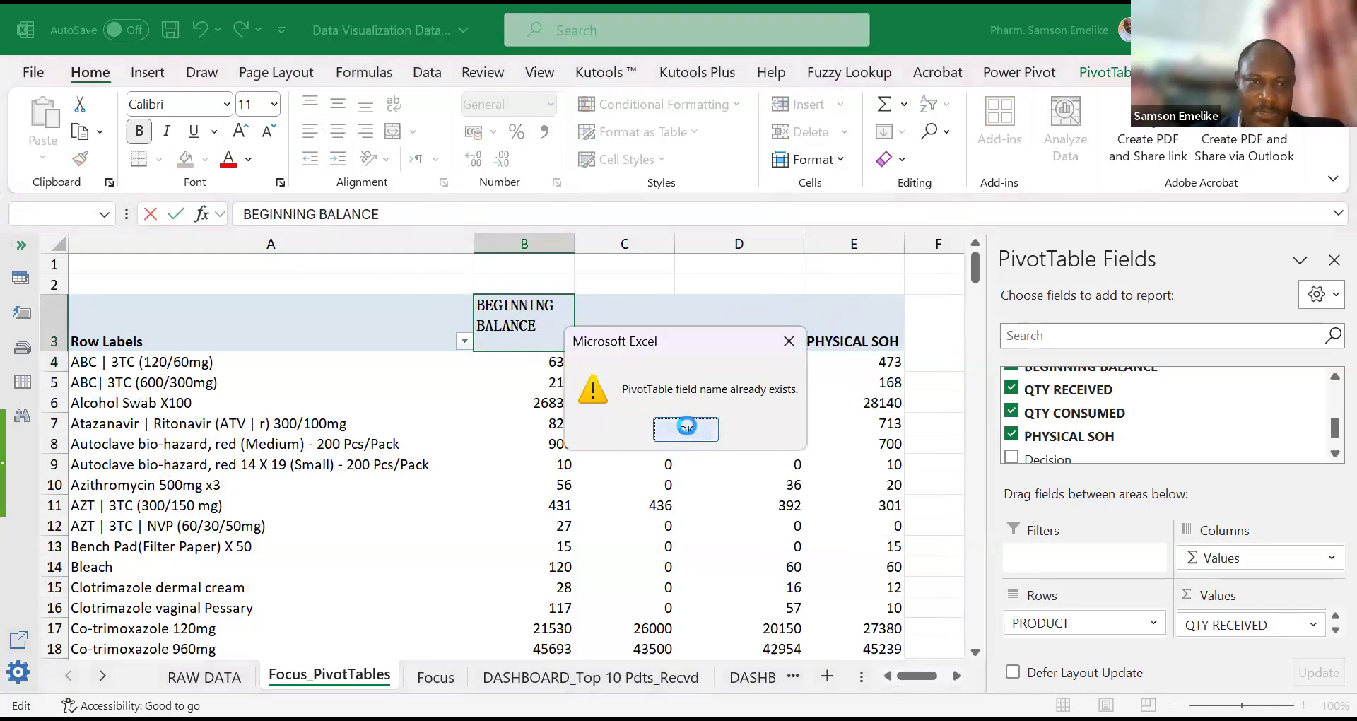
click(683, 427)
key(Return)
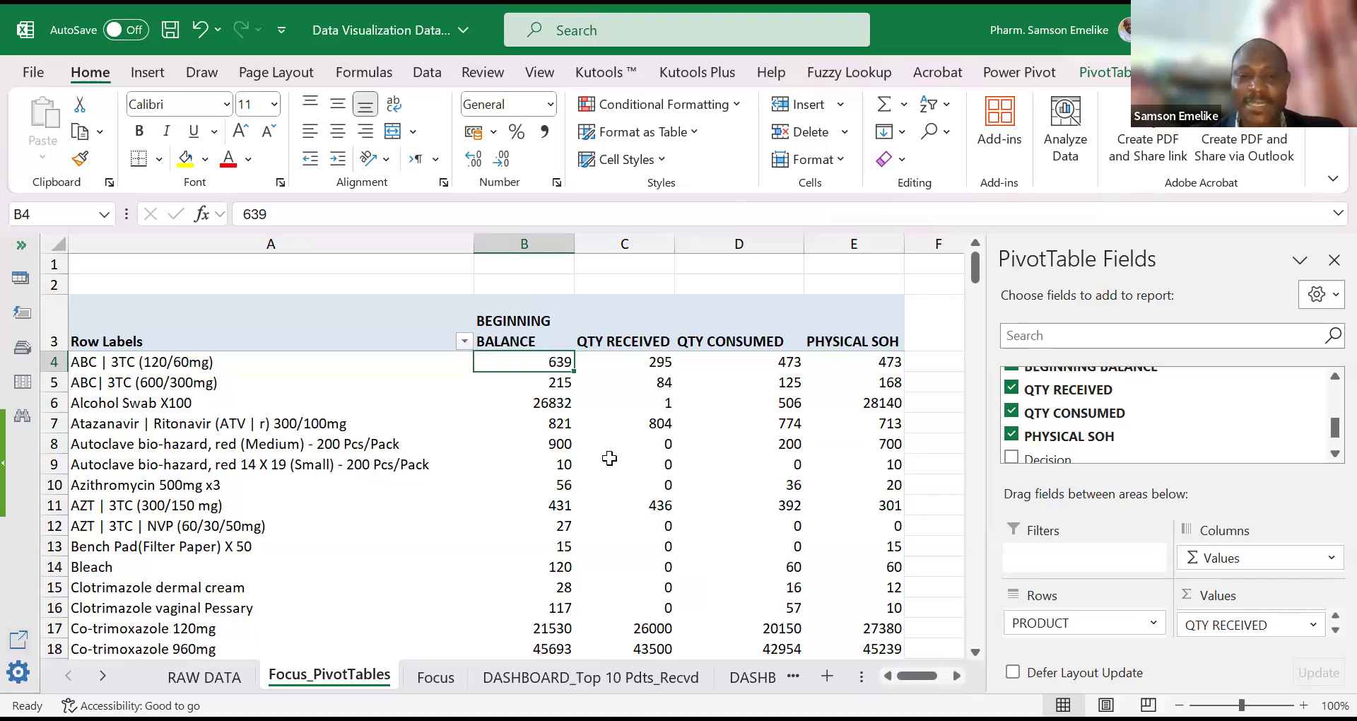
Step: Insert a 2-D clustered column PivotChart from the PivotTable, widen it and move it below the first product rows
scroll(609, 458, down, 7)
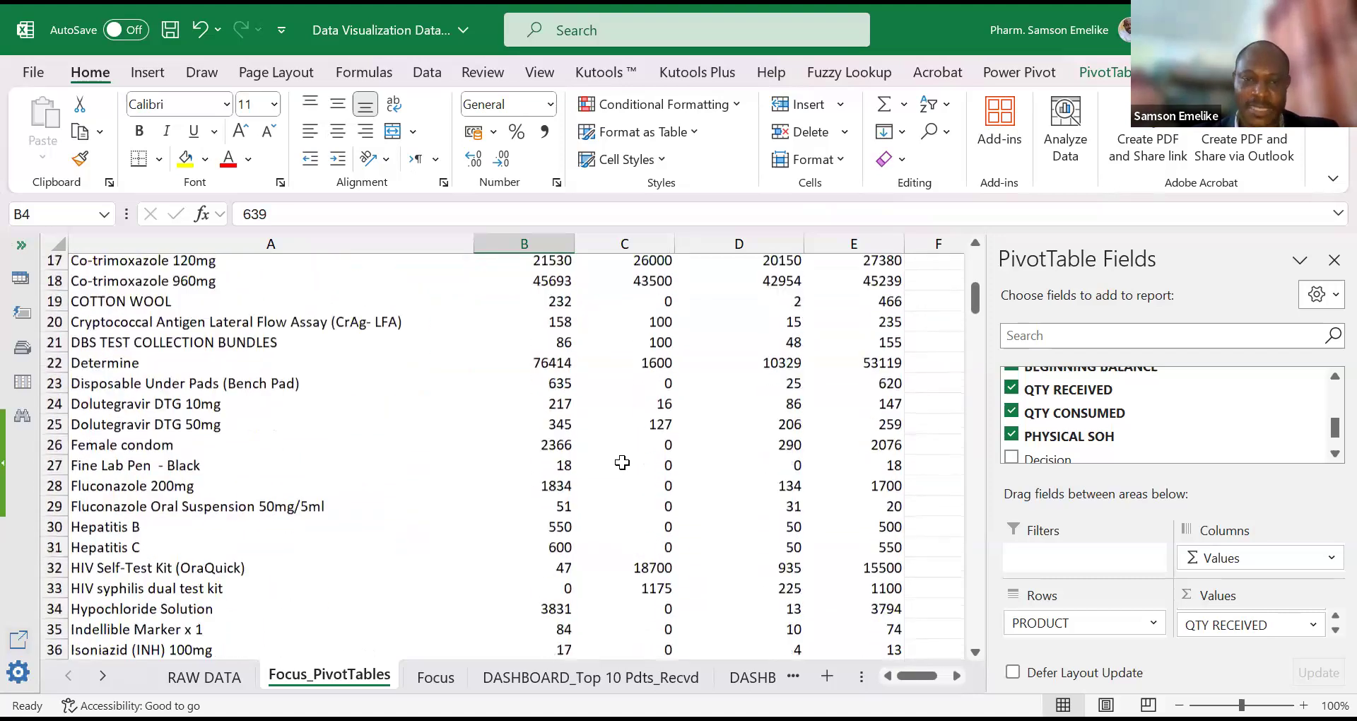
scroll(622, 462, down, 9)
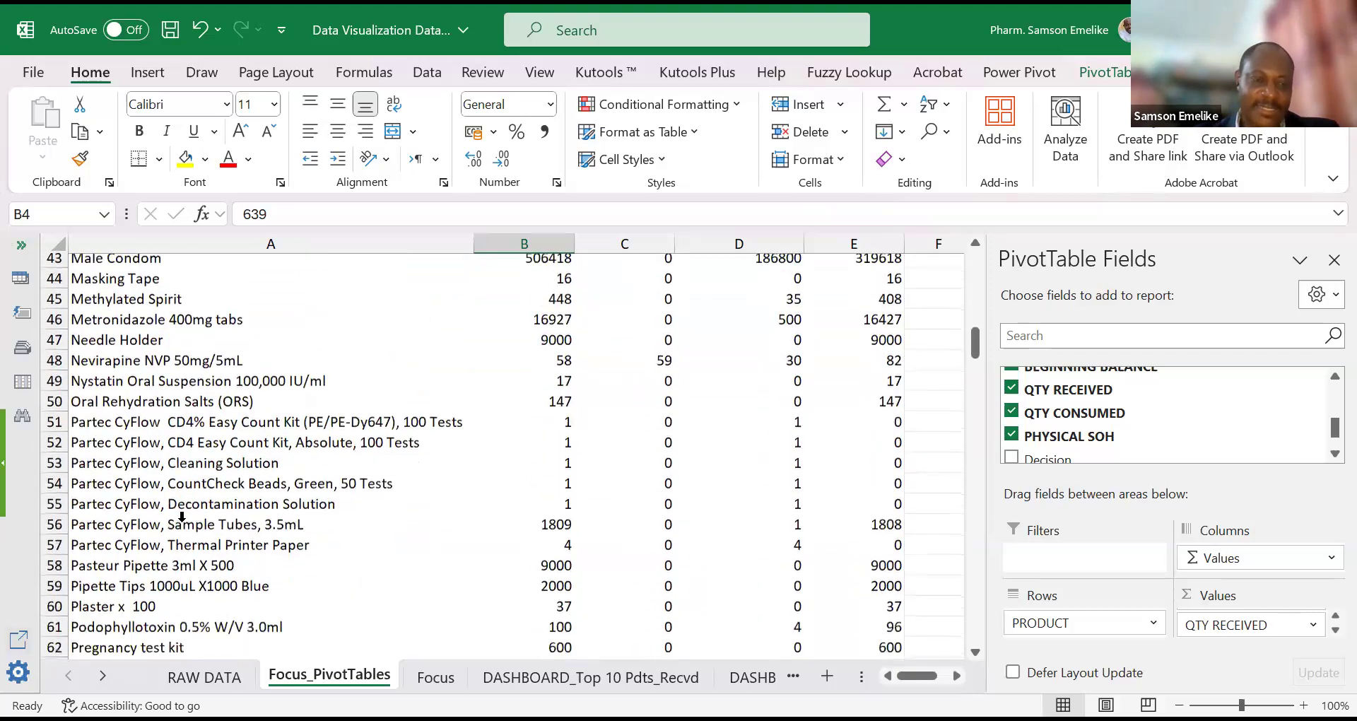
scroll(178, 525, down, 5)
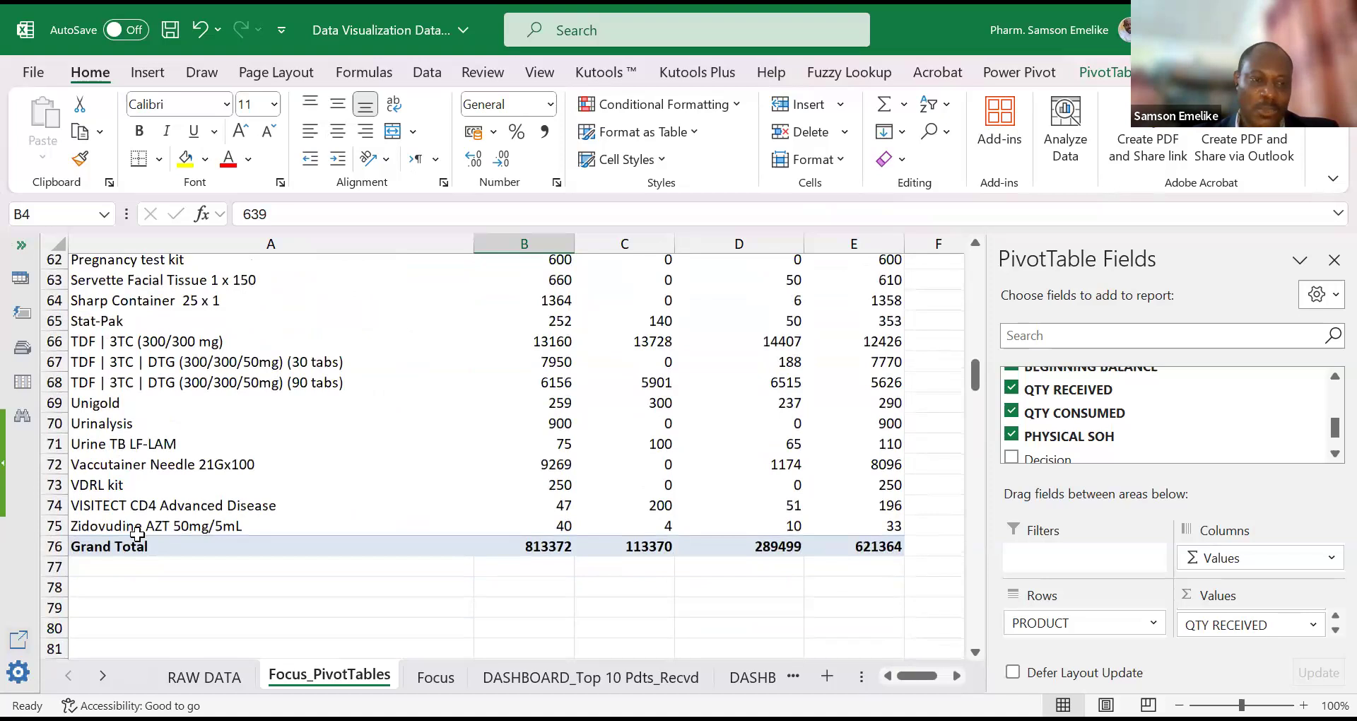
scroll(137, 533, up, 20)
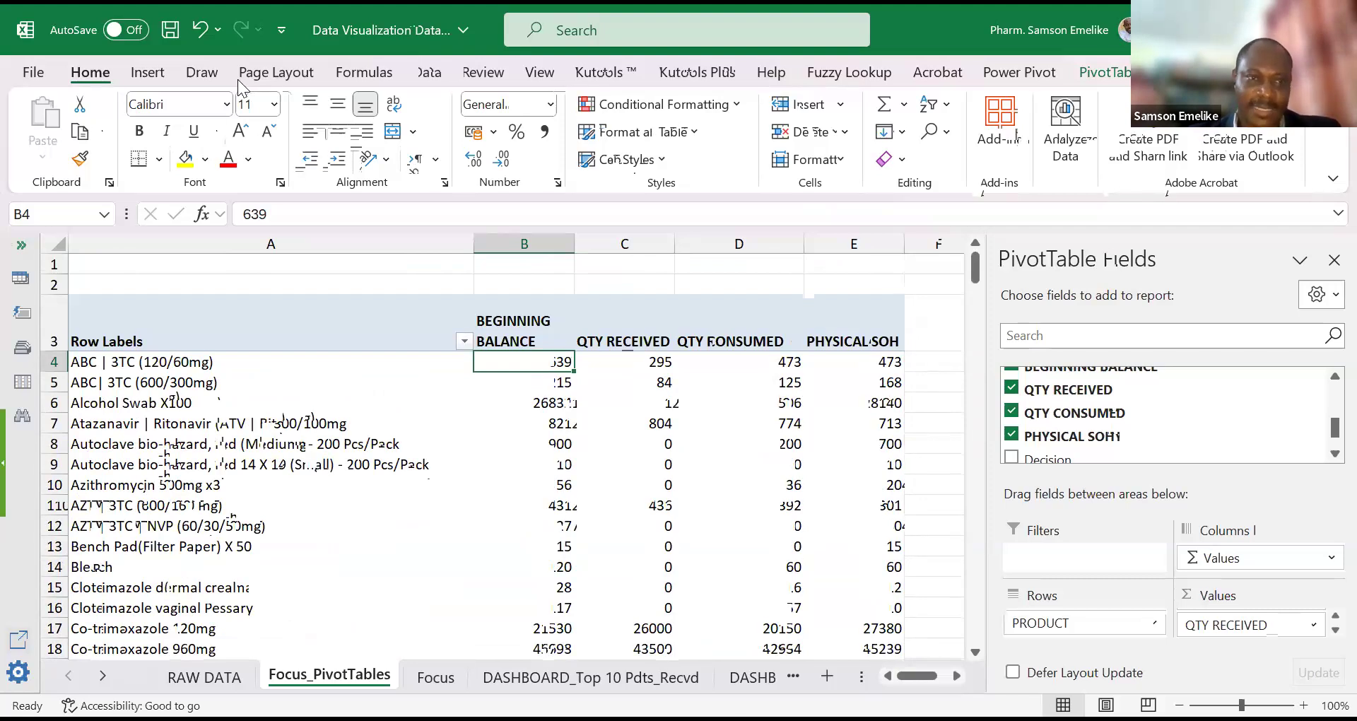
click(147, 71)
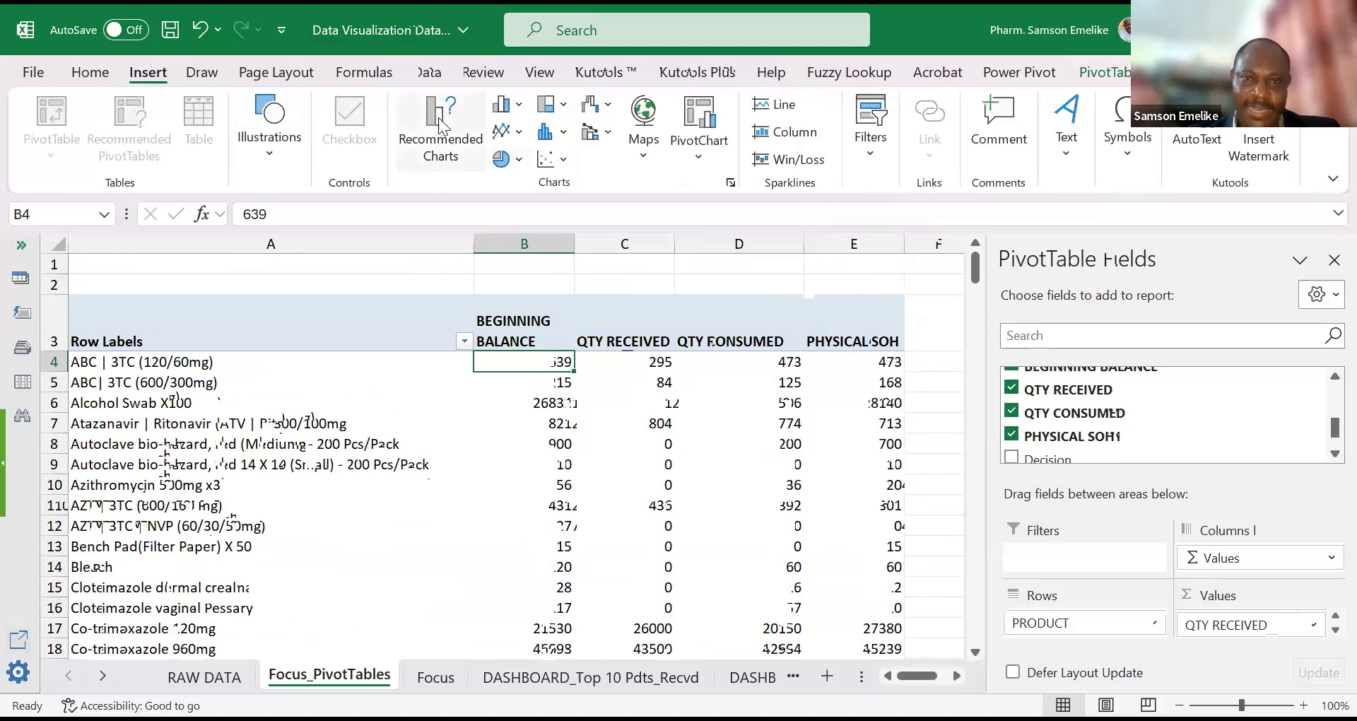
click(510, 110)
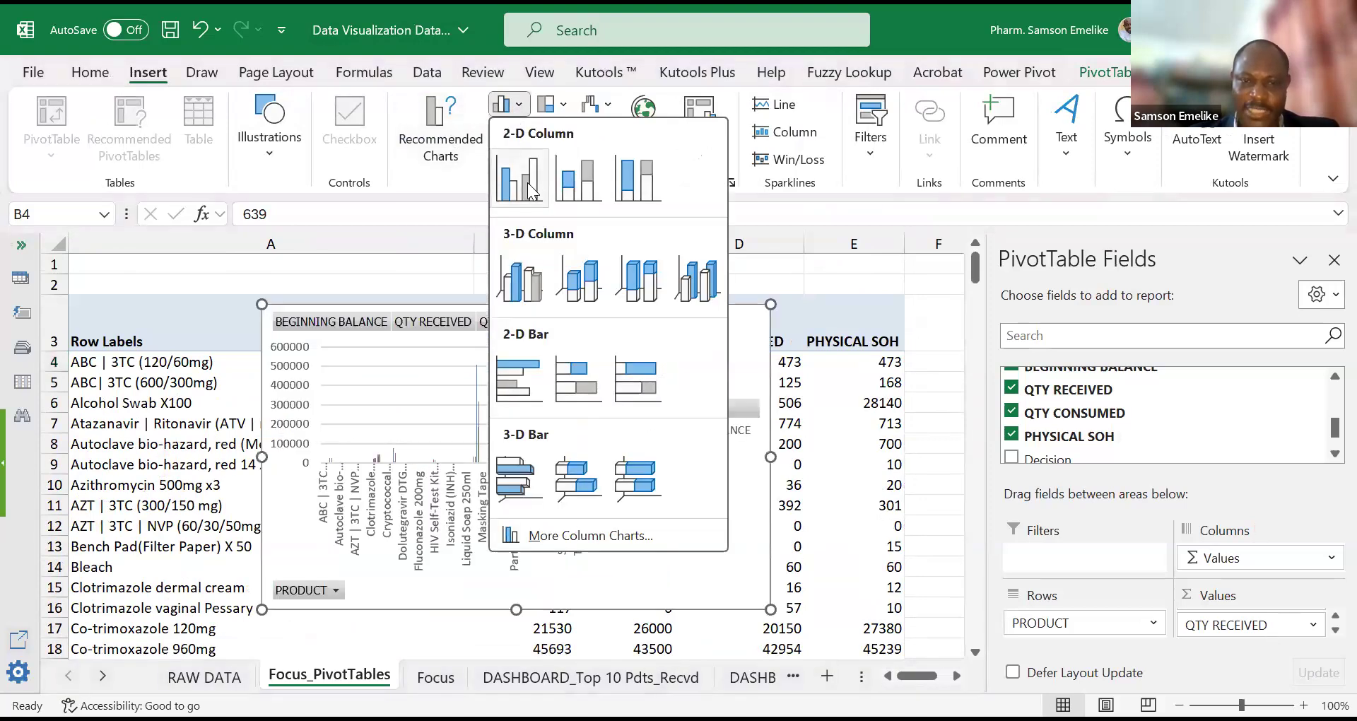
click(904, 497)
drag(905, 496, 906, 496)
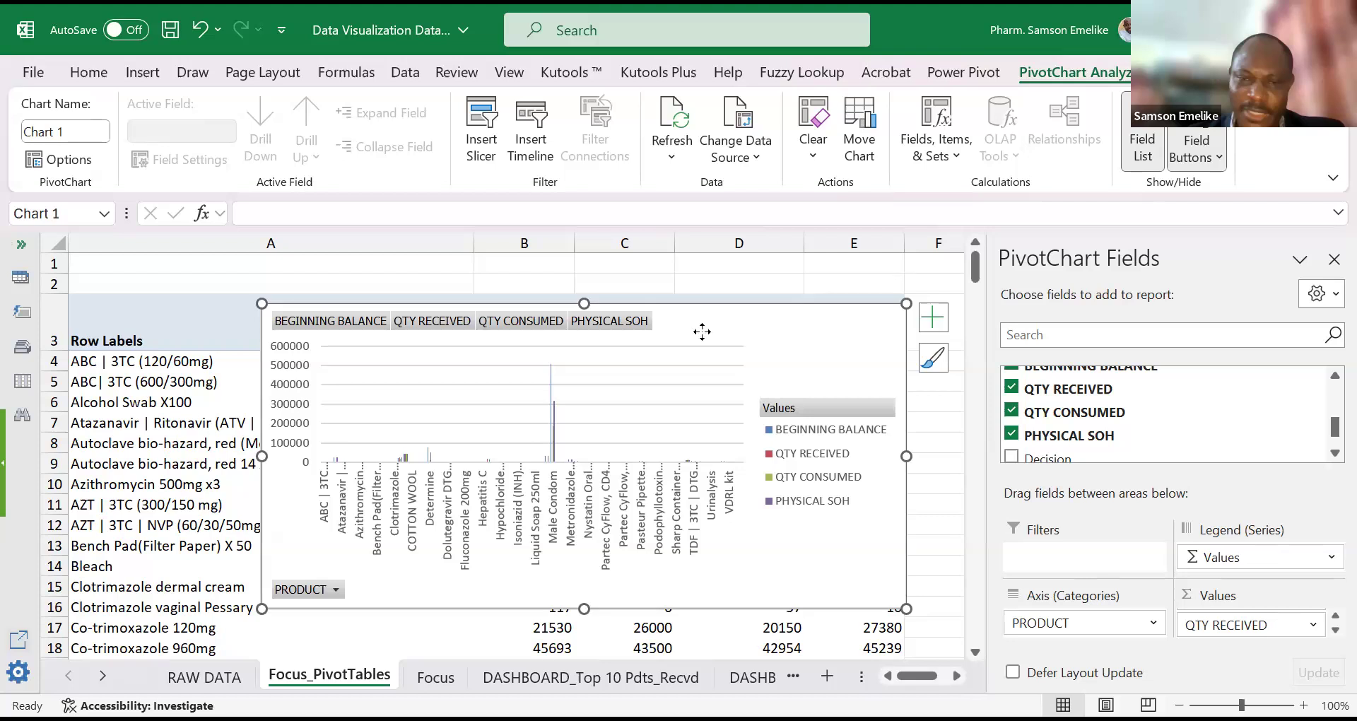
drag(417, 353, 484, 448)
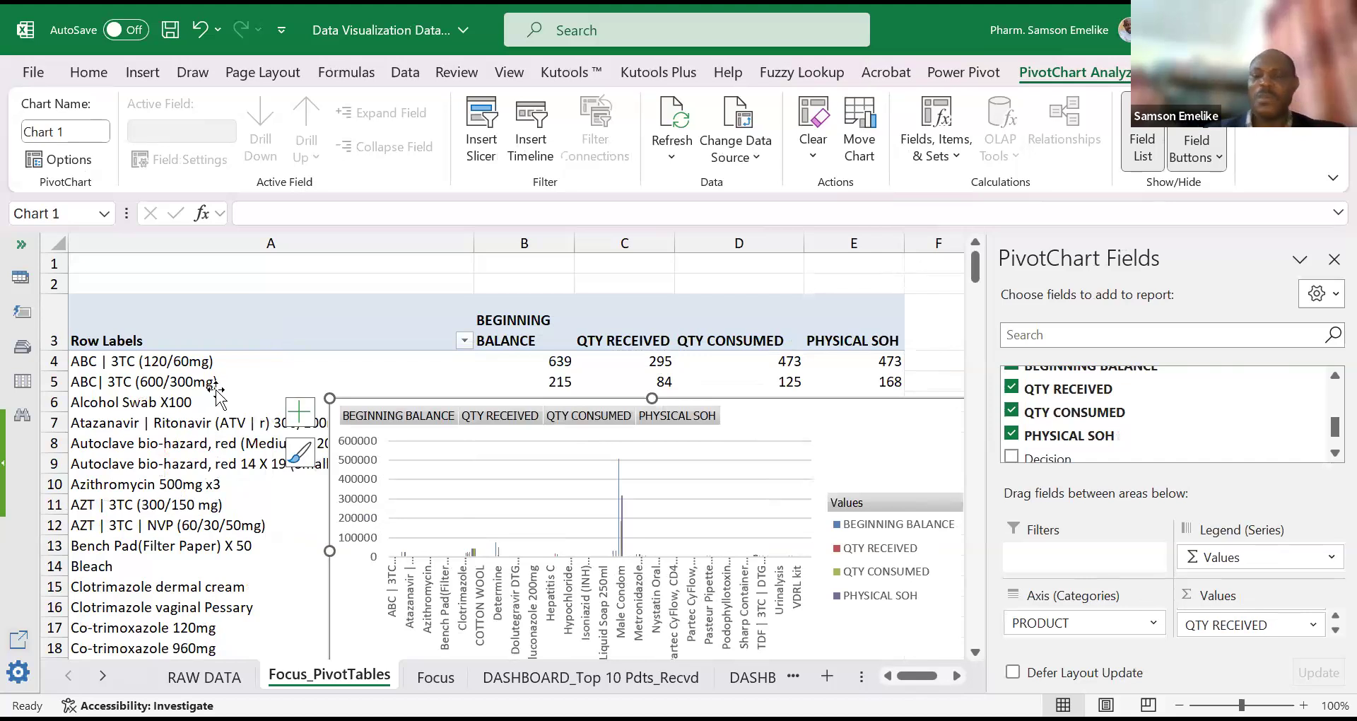
click(216, 389)
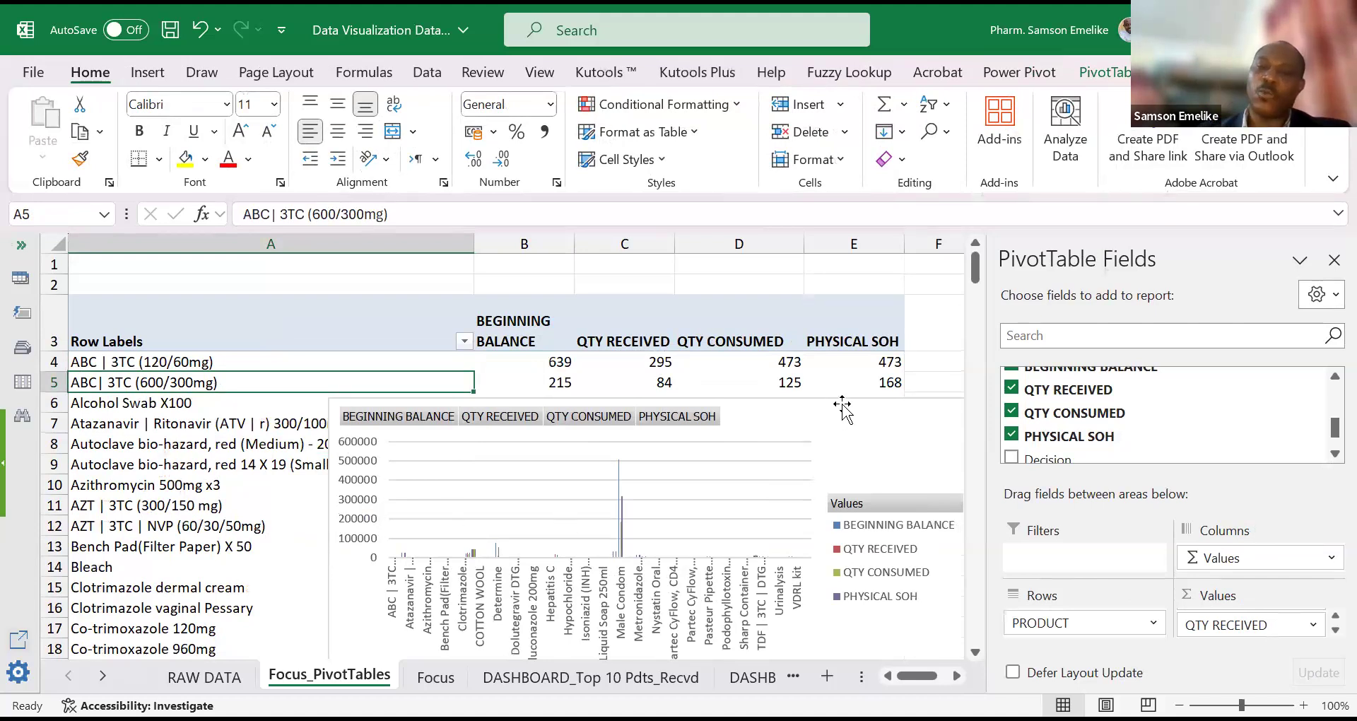
Step: Move the PivotChart toward column A and down to about row 9, uncovering the first product rows
drag(842, 407, 685, 410)
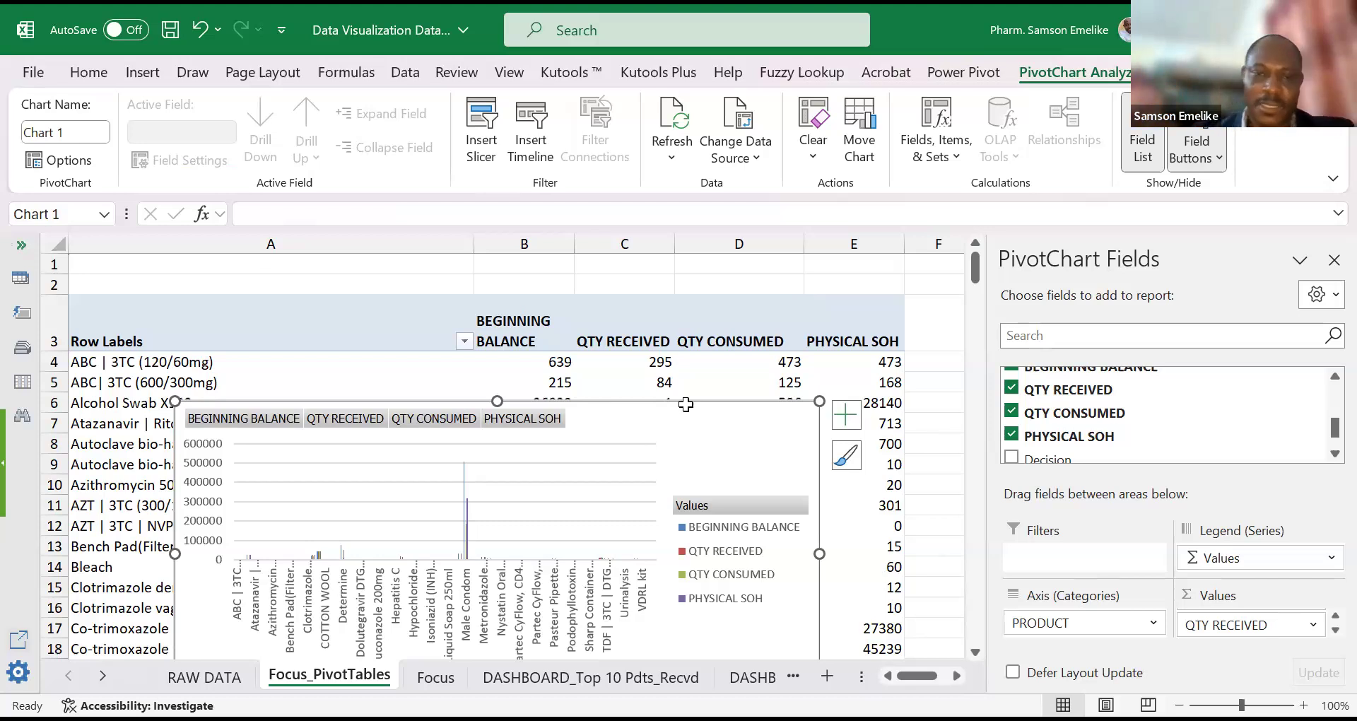
drag(759, 411, 761, 478)
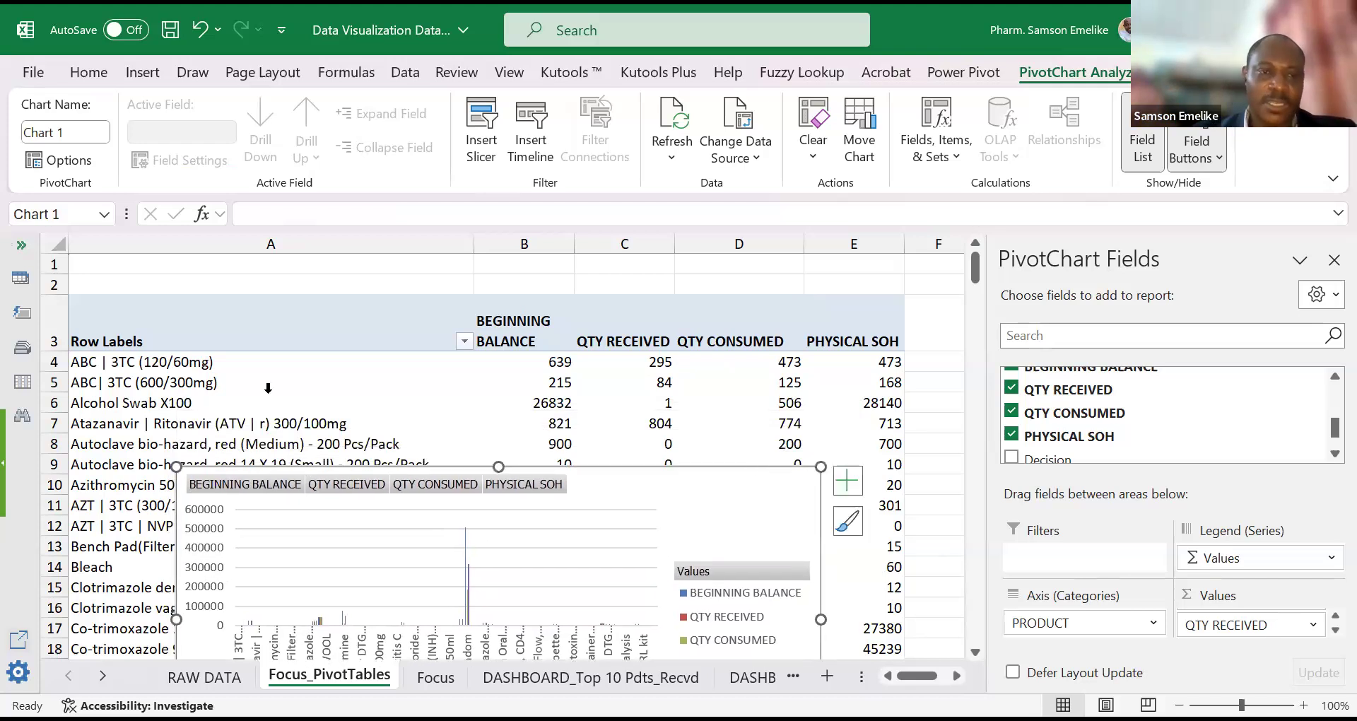
key(Escape)
Step: Filter the PivotTable's PRODUCT rows to the top 10 items by QTY CONSUMED
click(291, 363)
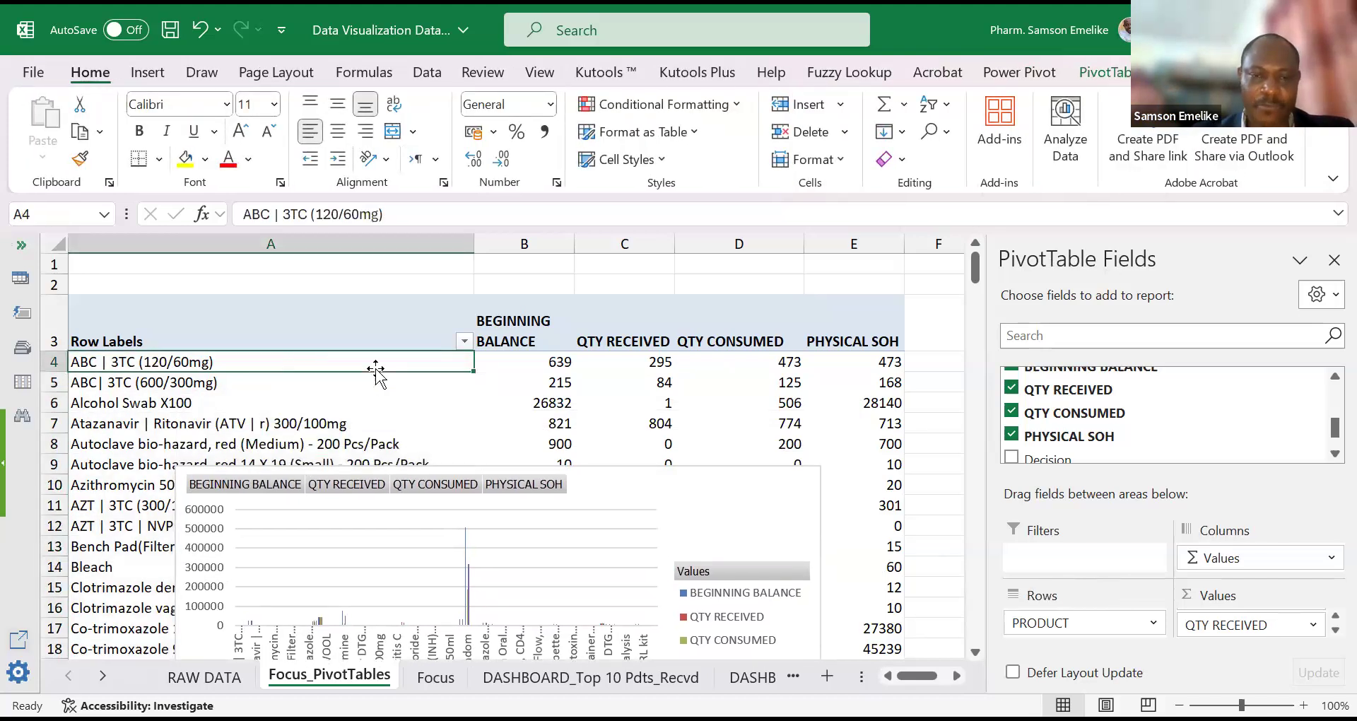
right_click(430, 362)
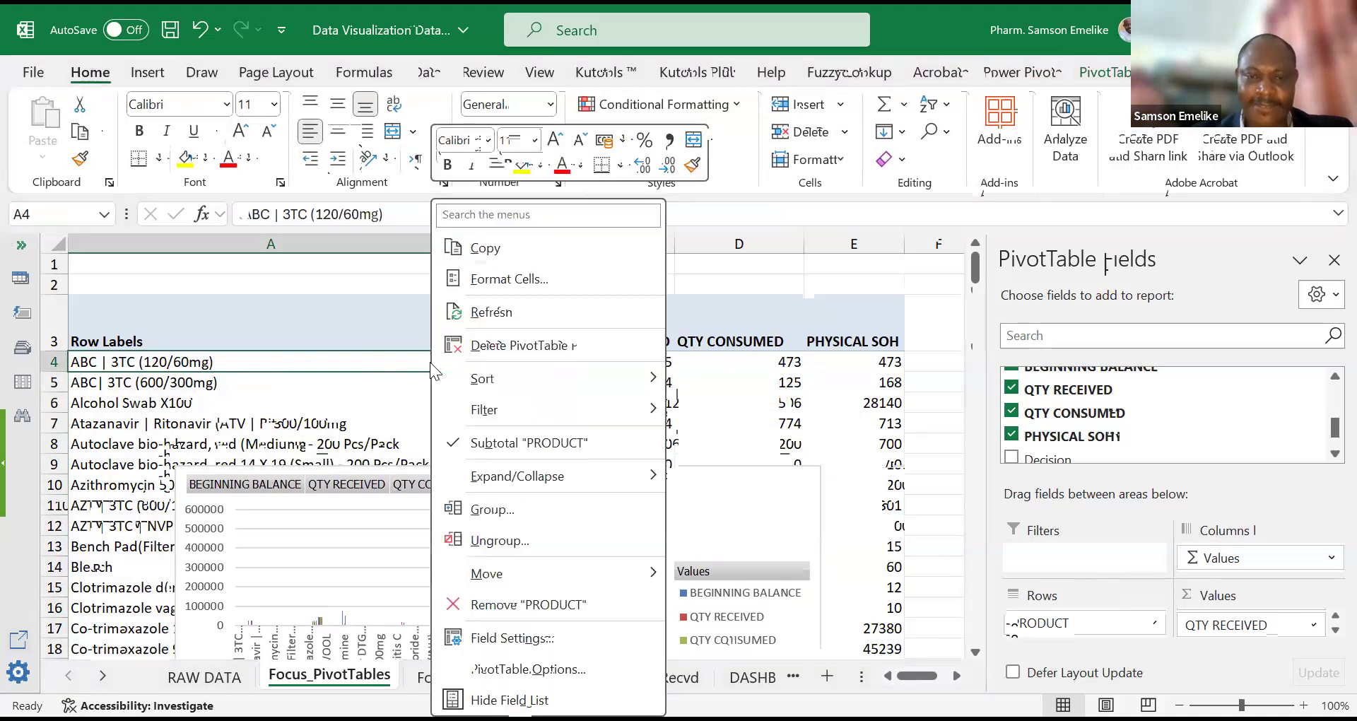
mouse_move(480, 420)
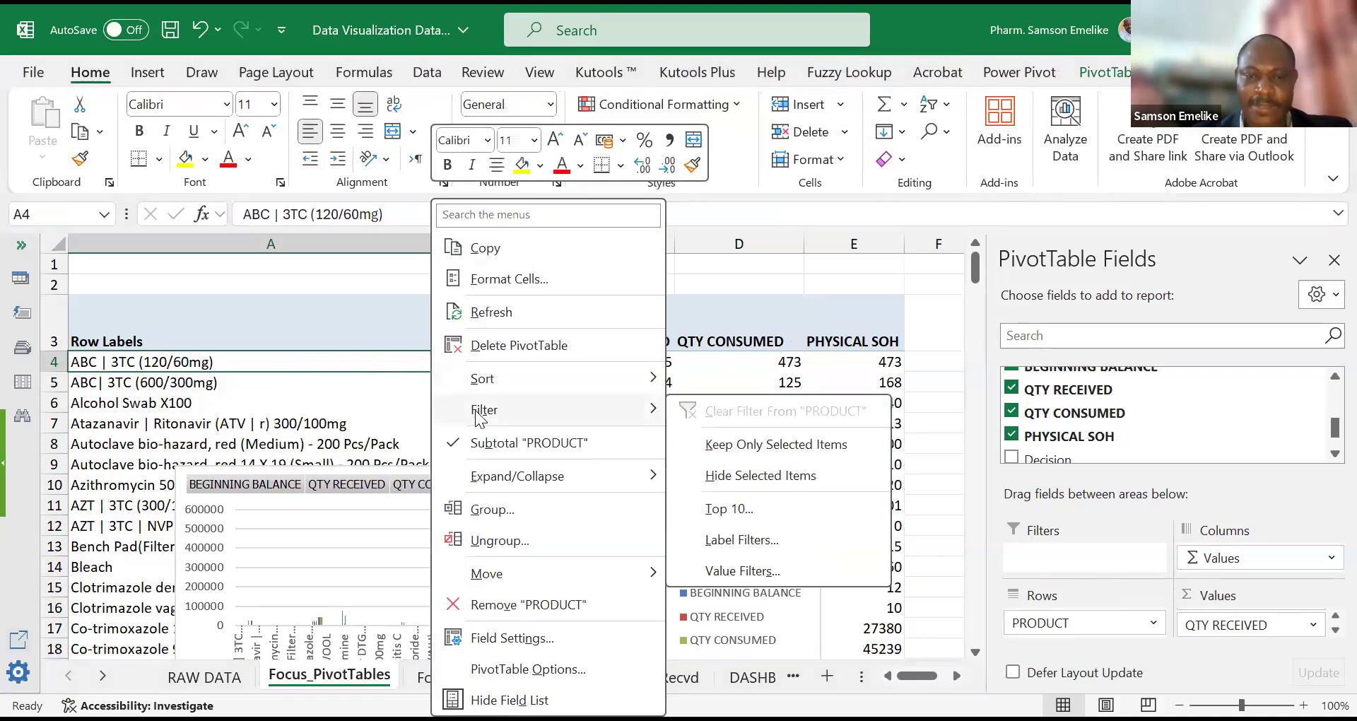
click(749, 510)
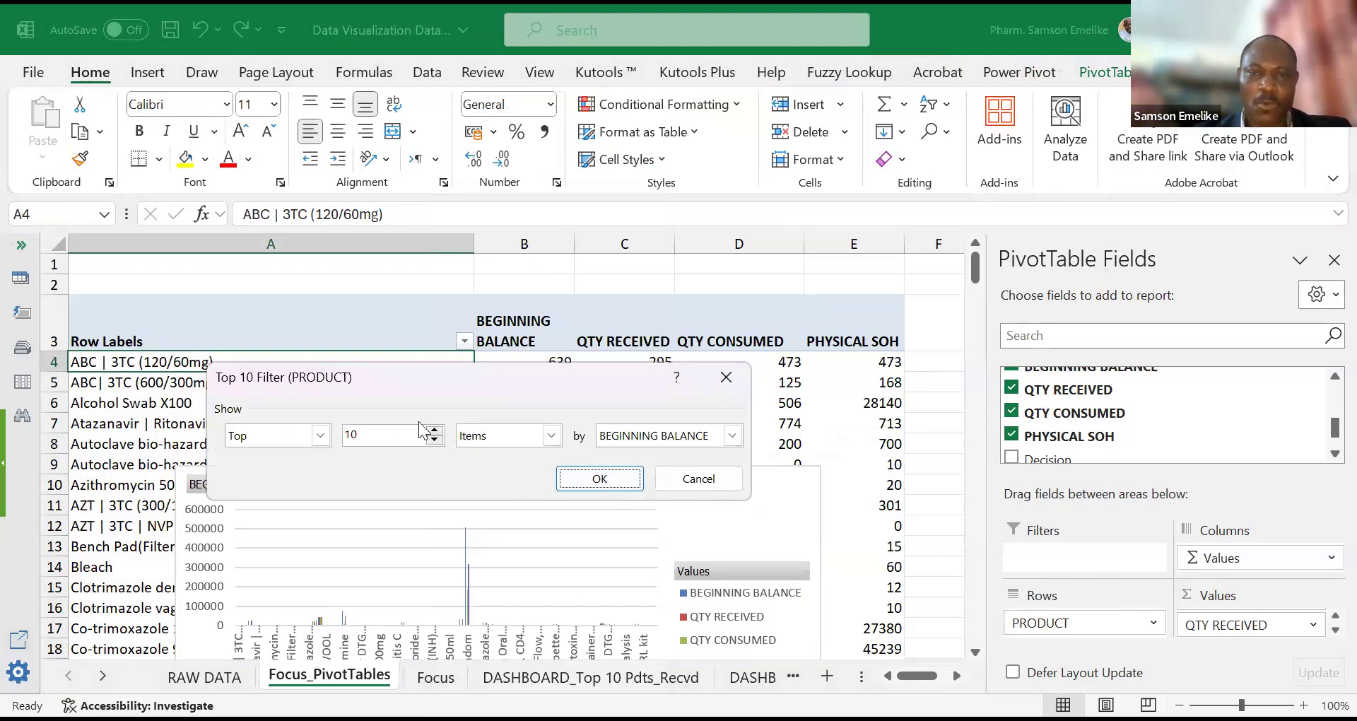
drag(422, 377, 352, 424)
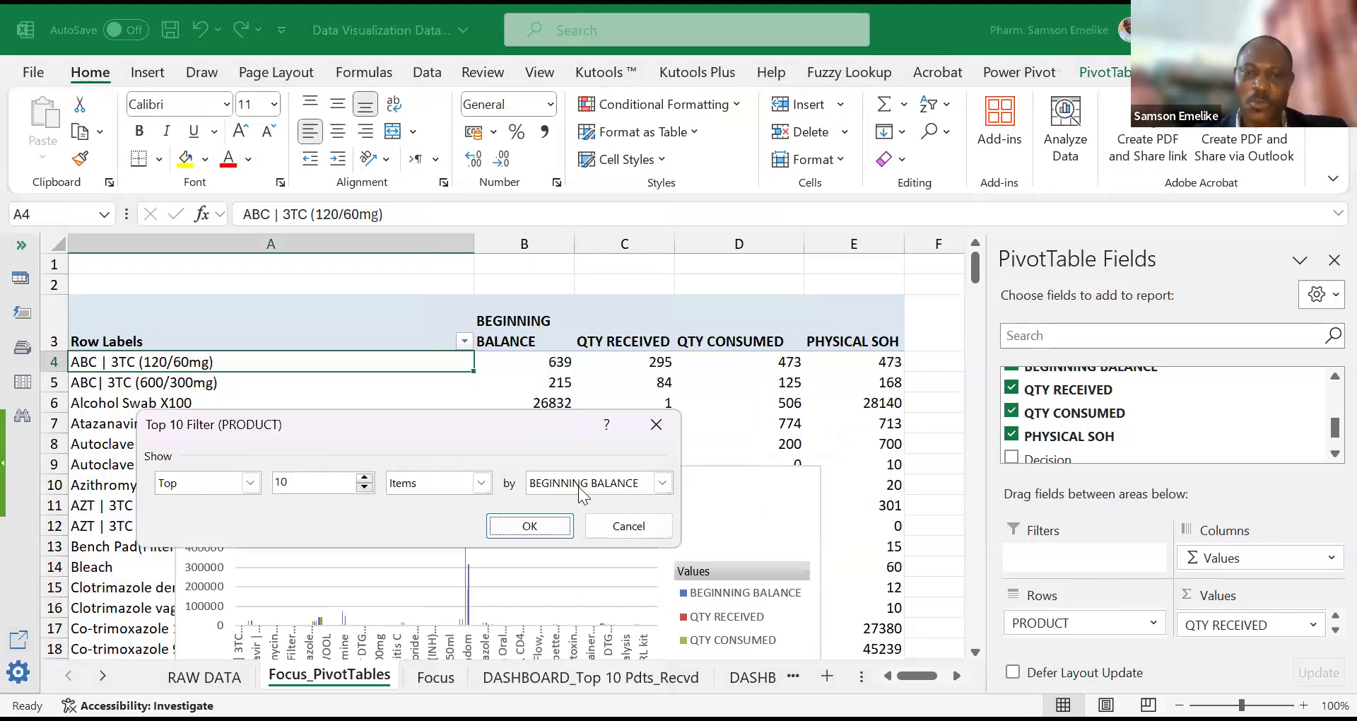
click(663, 484)
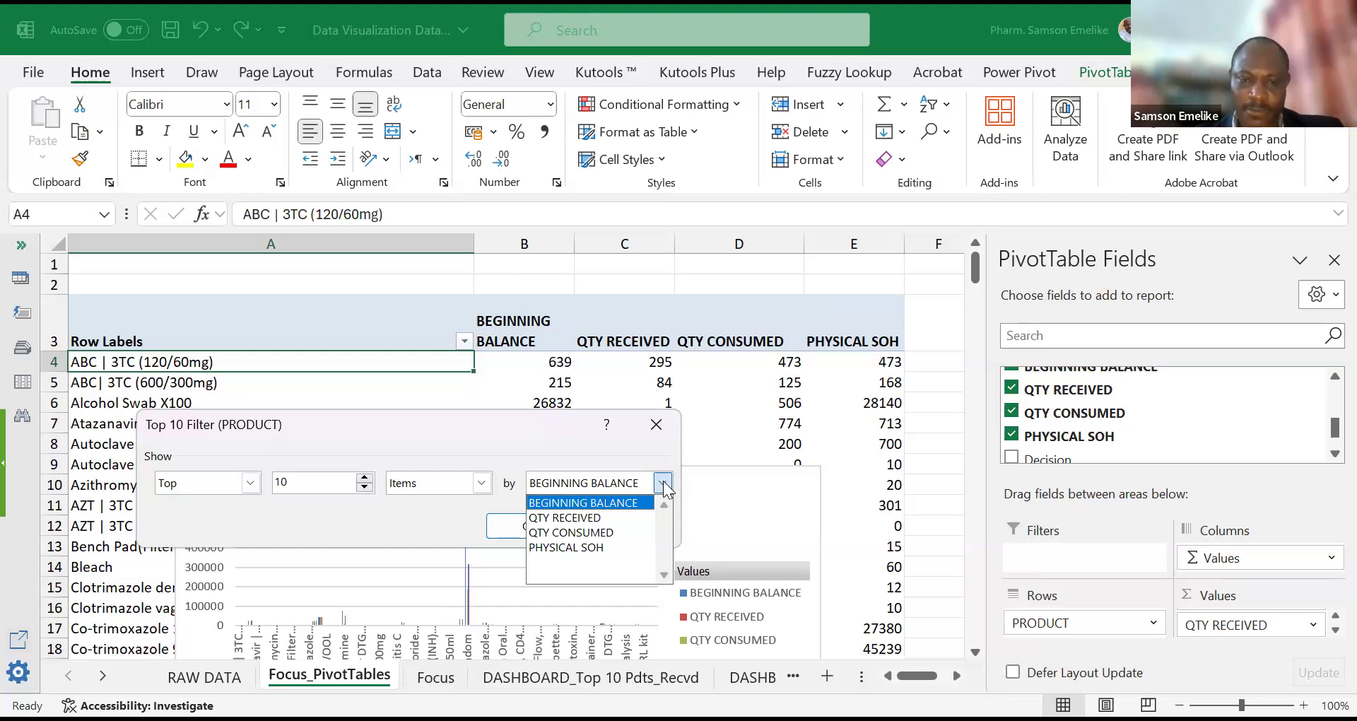
click(587, 534)
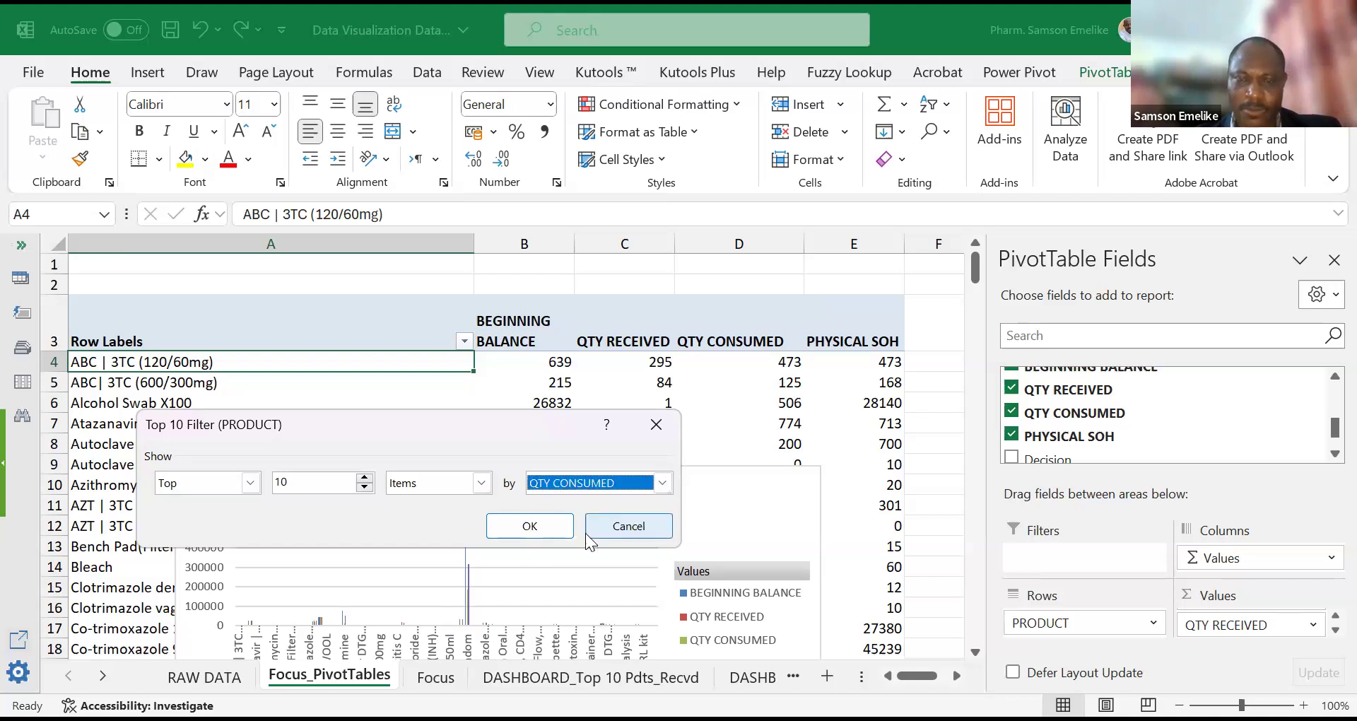
click(522, 526)
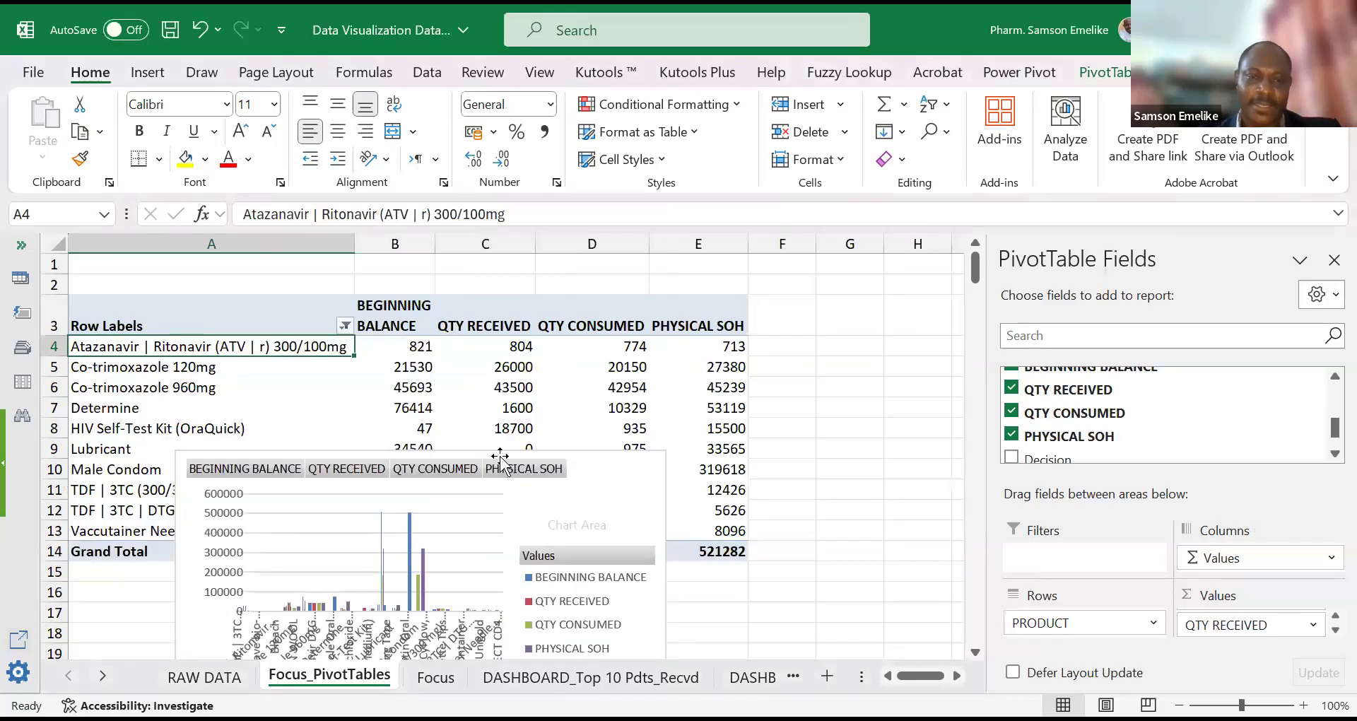
Step: Move the PivotChart off the QTY CONSUMED column and sort the products by QTY CONSUMED from largest to smallest
drag(490, 453, 926, 382)
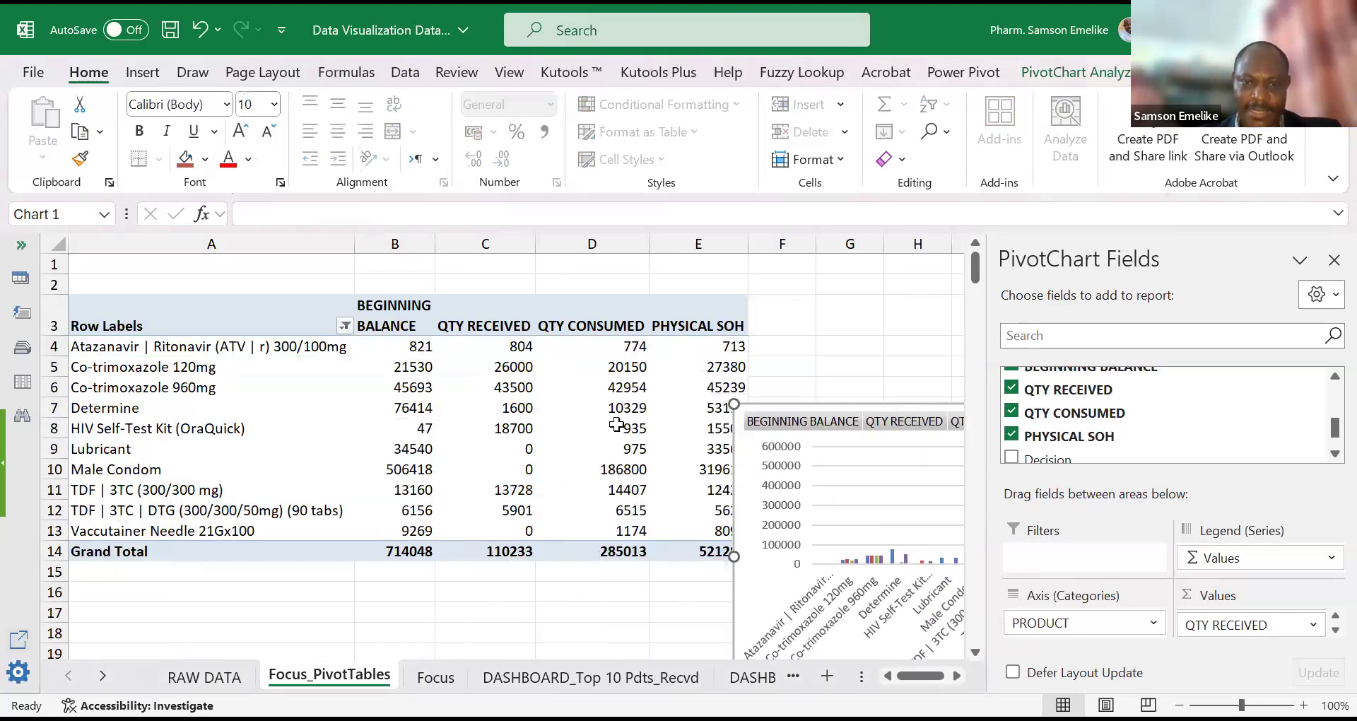
drag(612, 344, 617, 530)
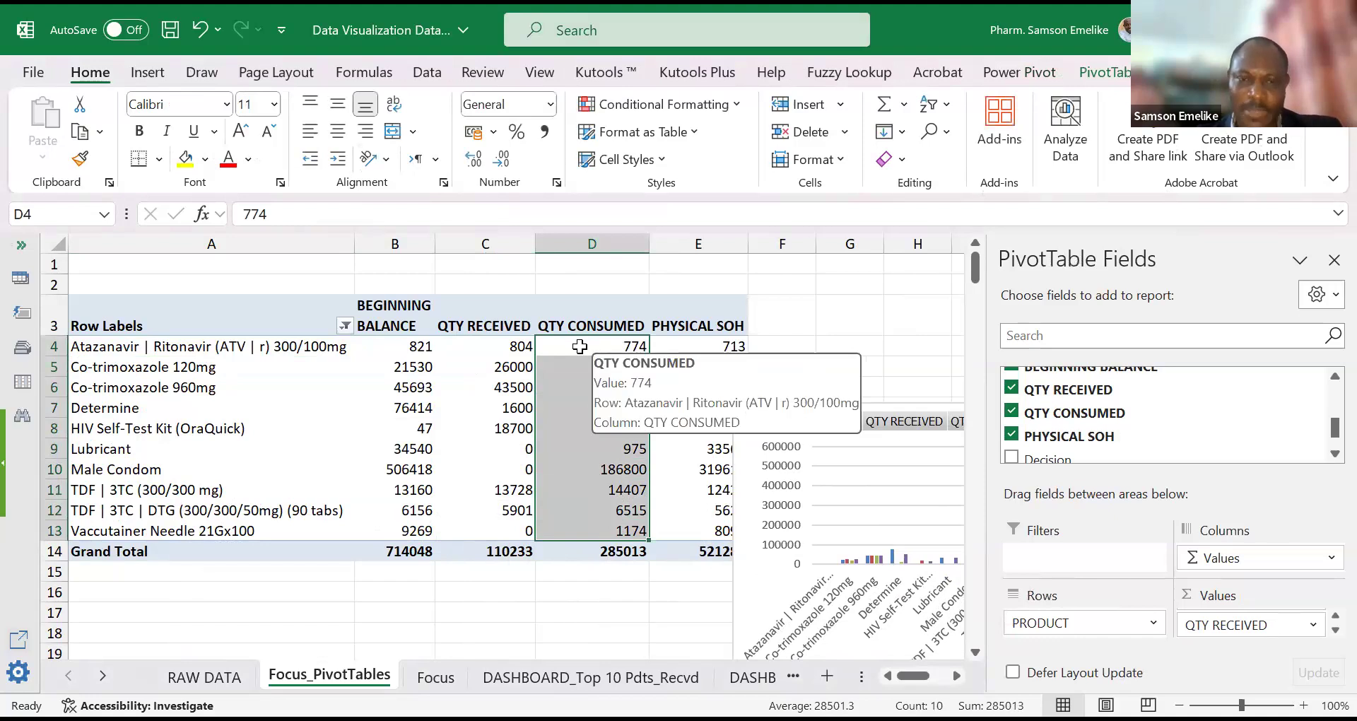
click(551, 422)
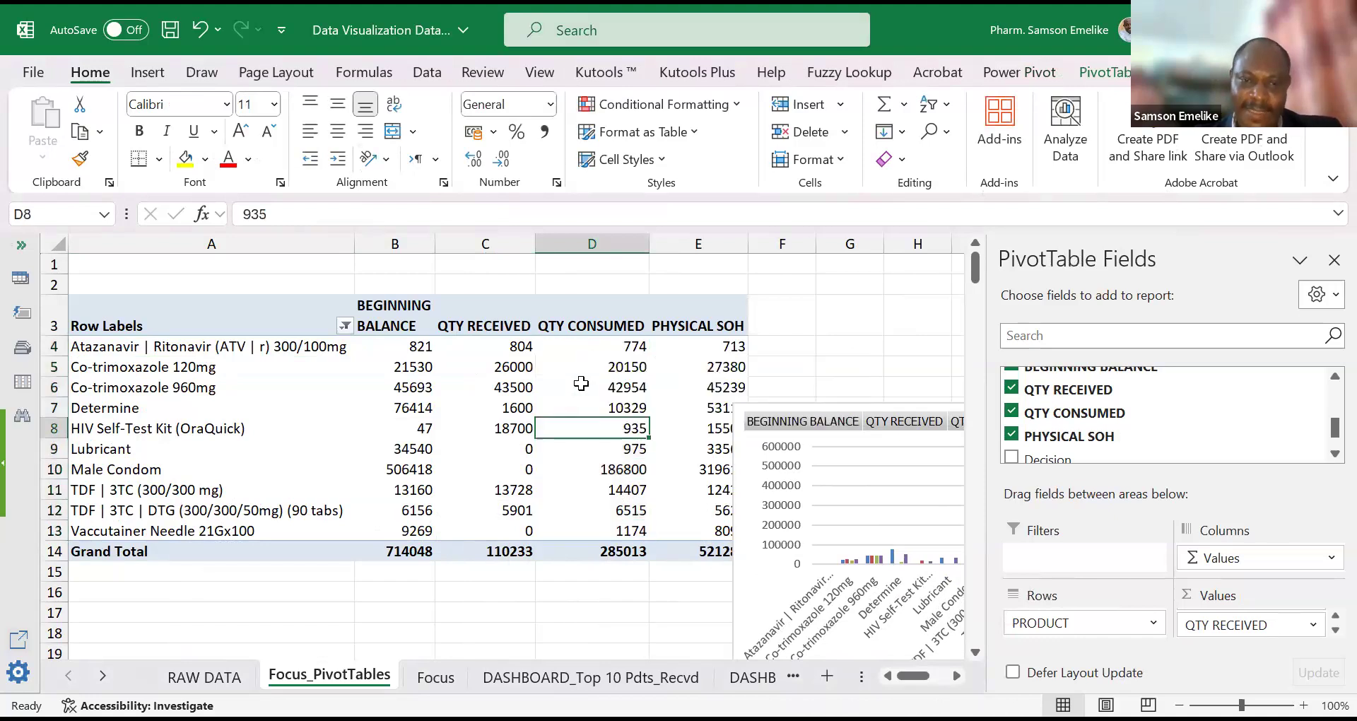
right_click(574, 433)
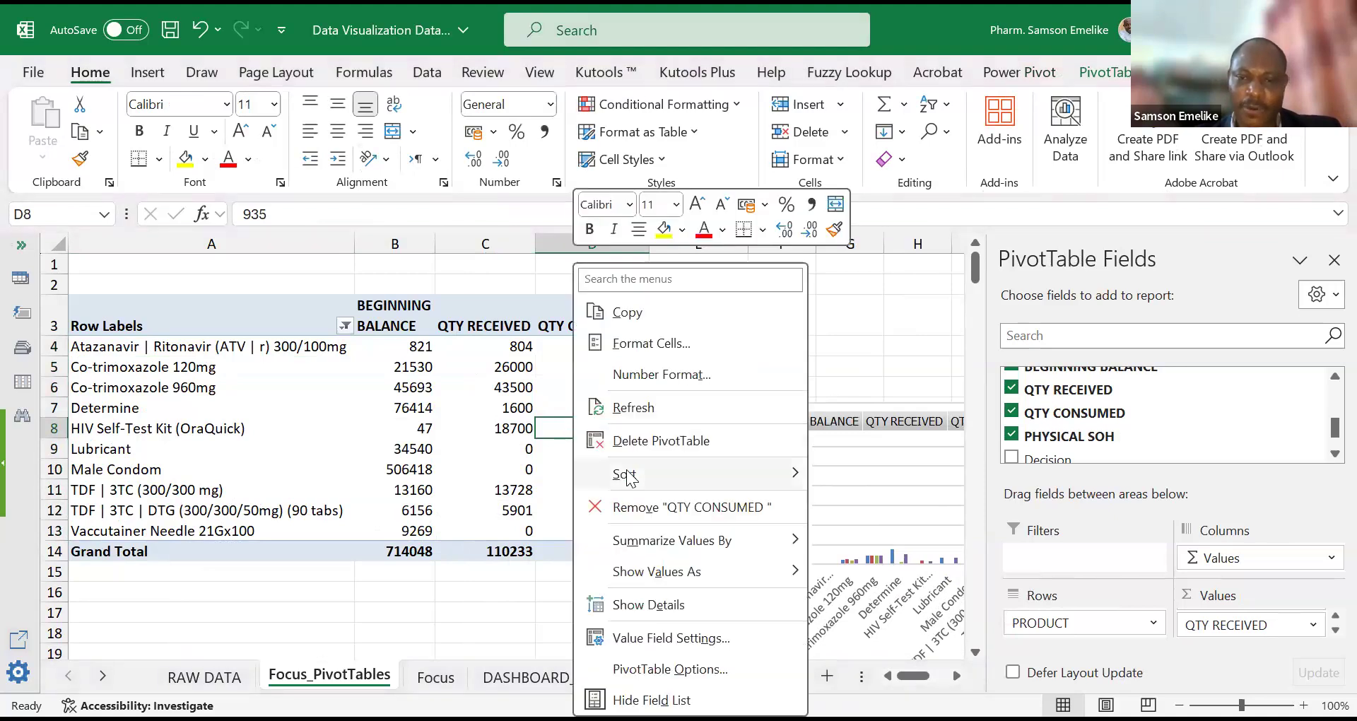
mouse_move(632, 475)
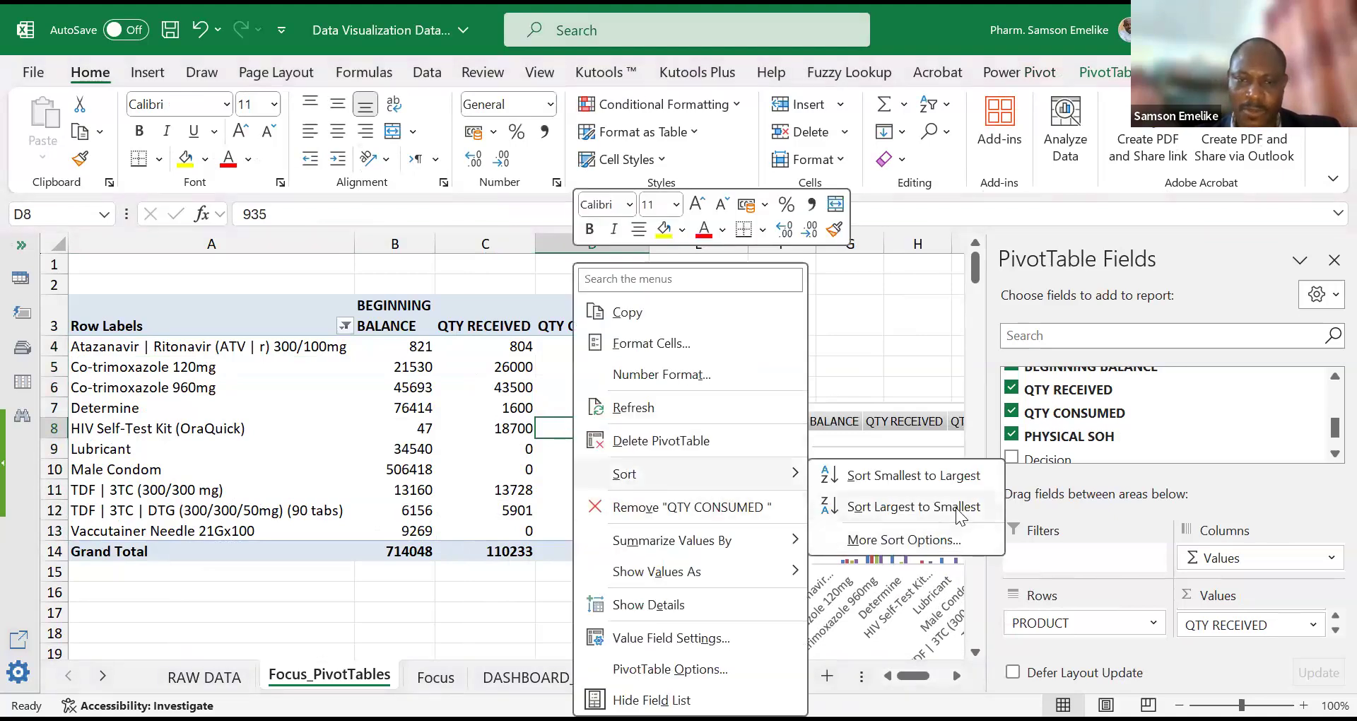
click(959, 509)
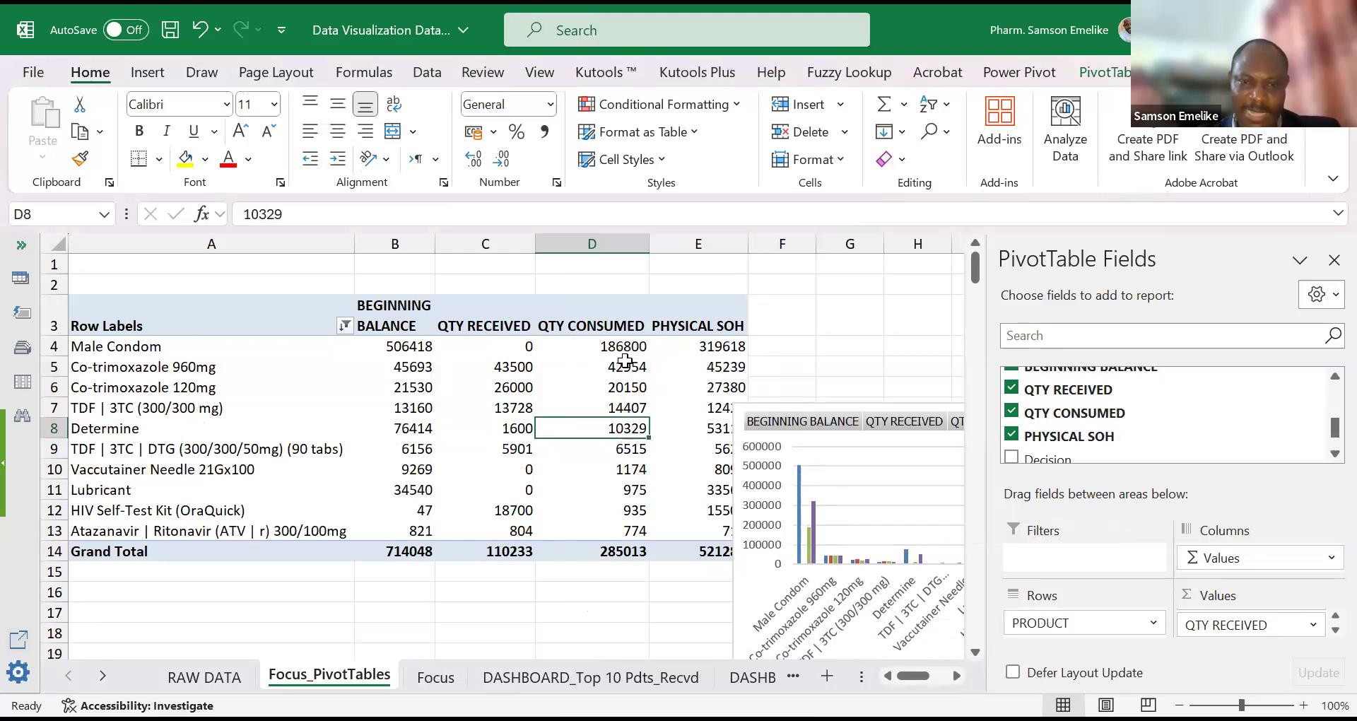
Step: Move the PivotChart up over the PivotTable's value columns and widen it to extend through column G
drag(613, 348, 618, 527)
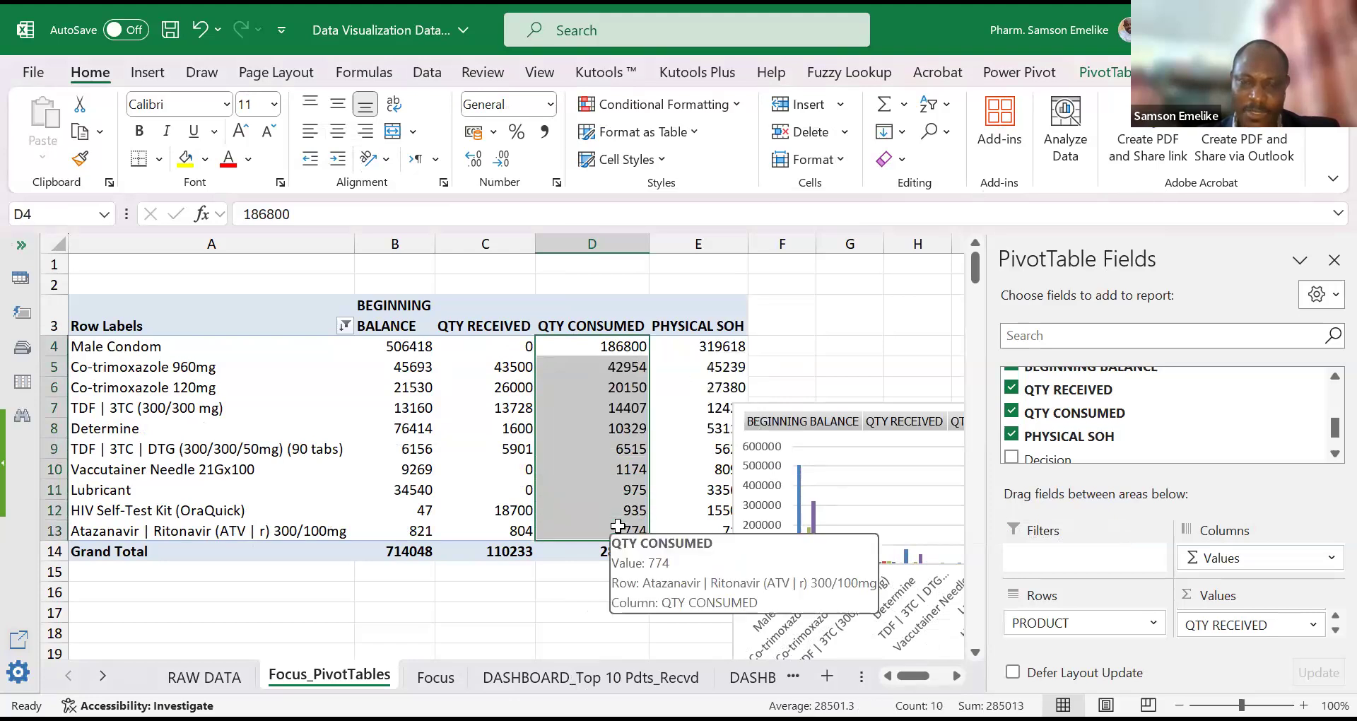
mouse_move(595, 347)
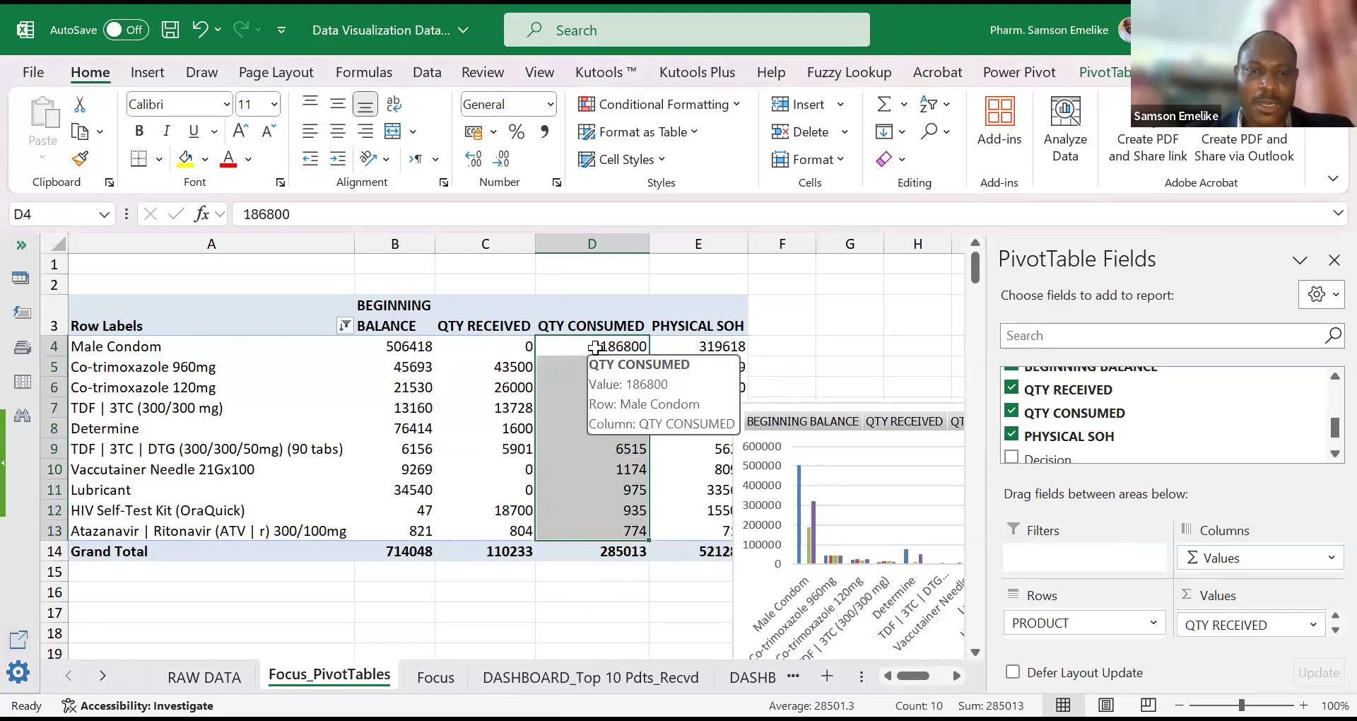
drag(798, 411, 350, 278)
drag(779, 430, 870, 430)
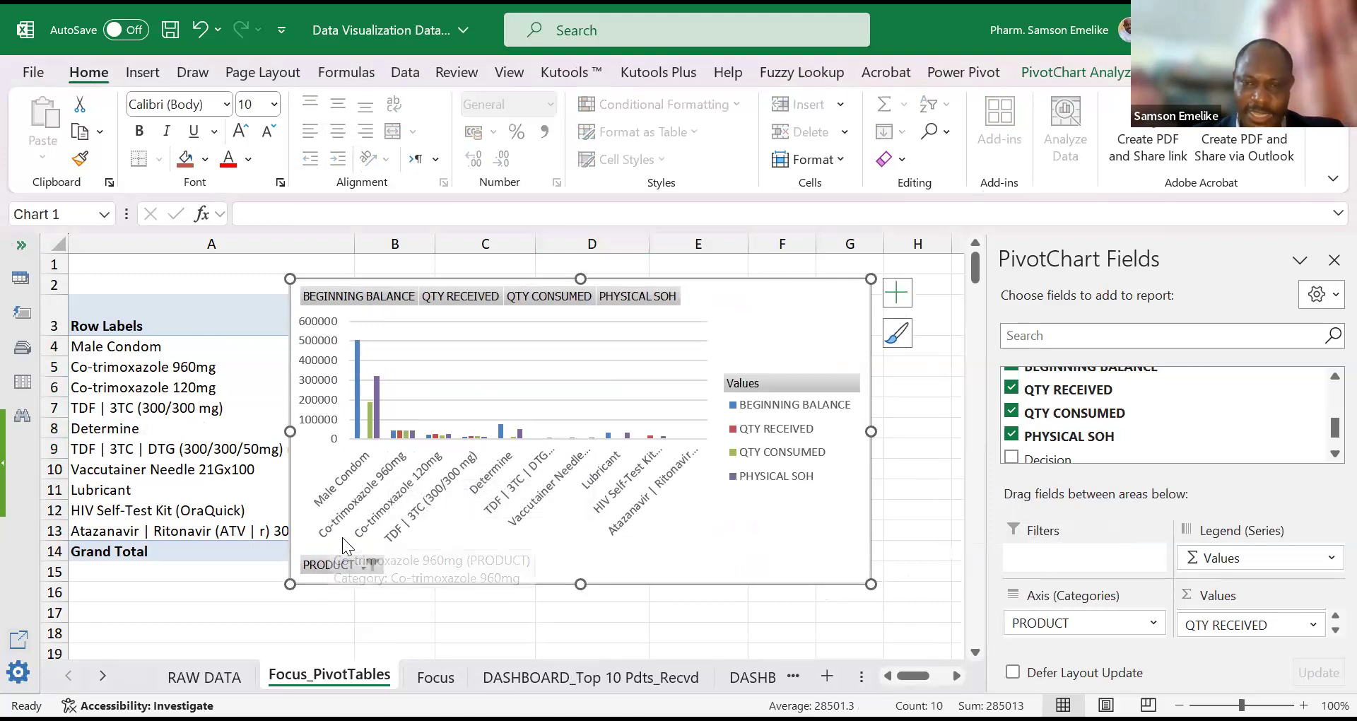
Step: Hide all field buttons on the PivotChart and place its legend at the bottom
right_click(345, 297)
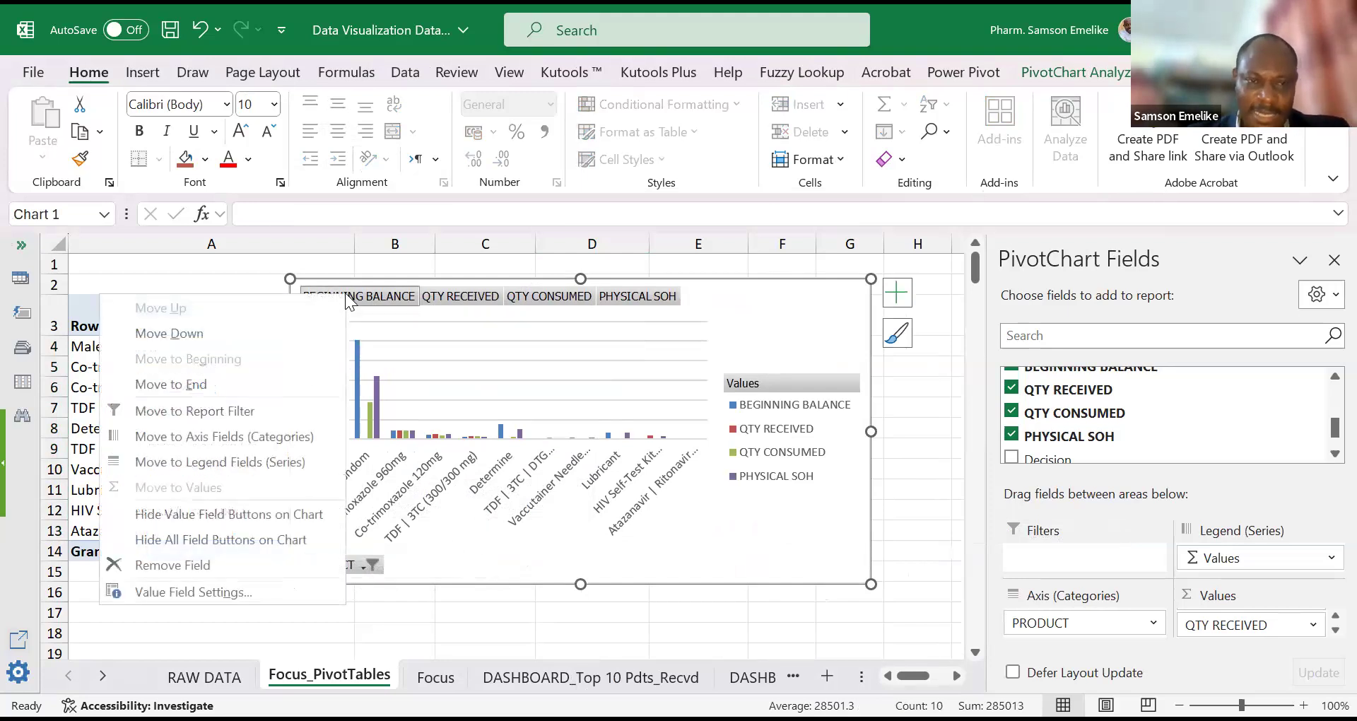
click(227, 541)
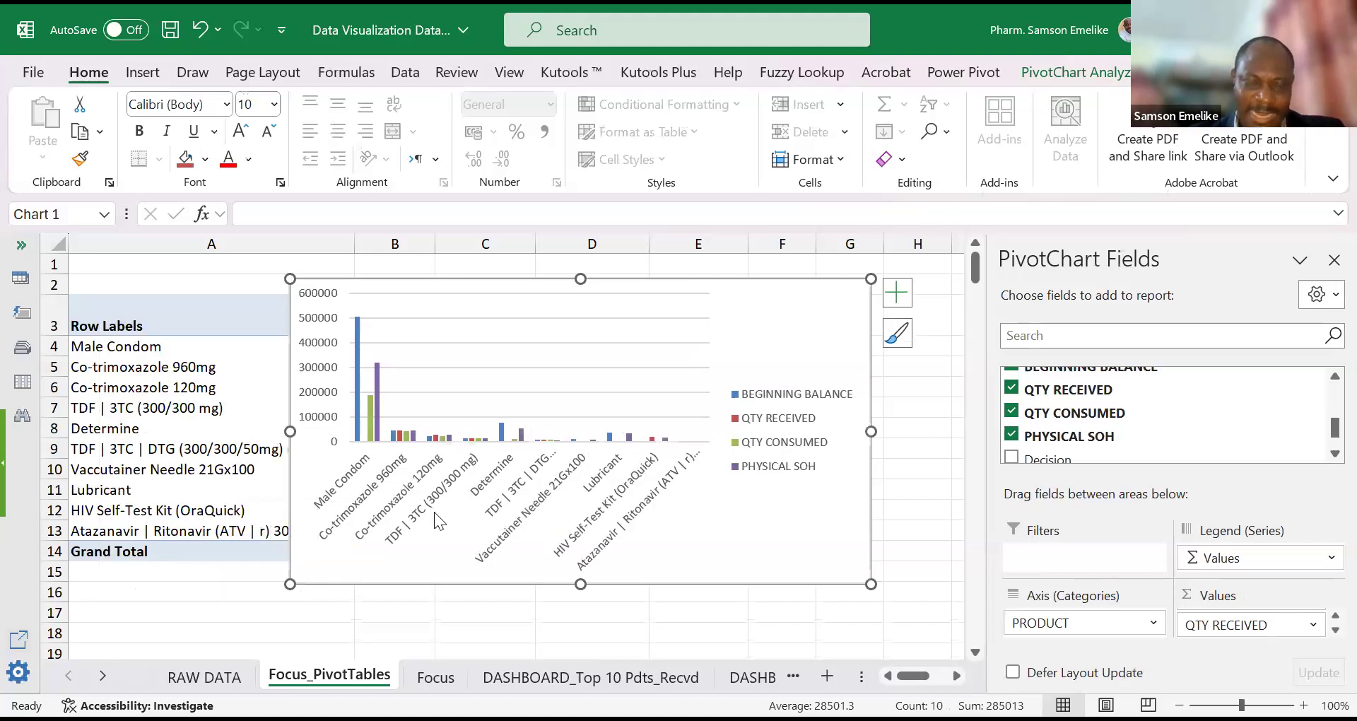
click(898, 293)
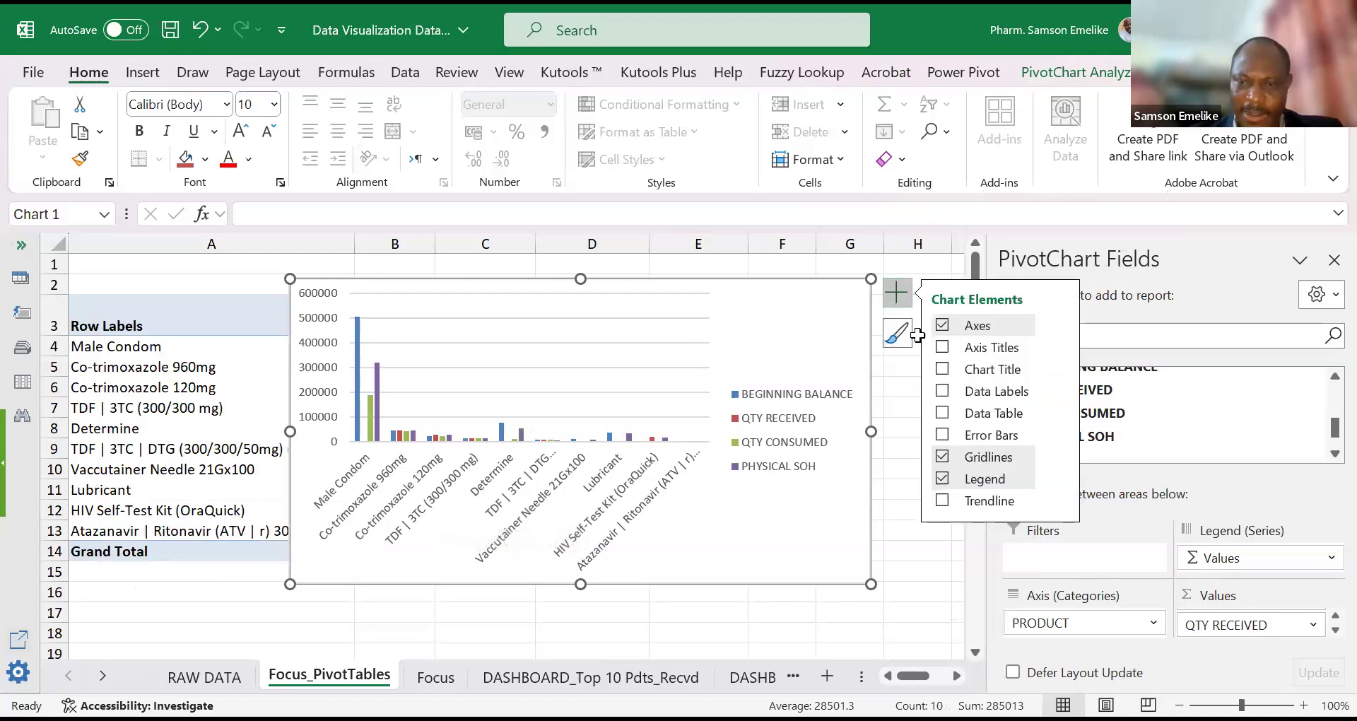
click(1063, 480)
click(1116, 565)
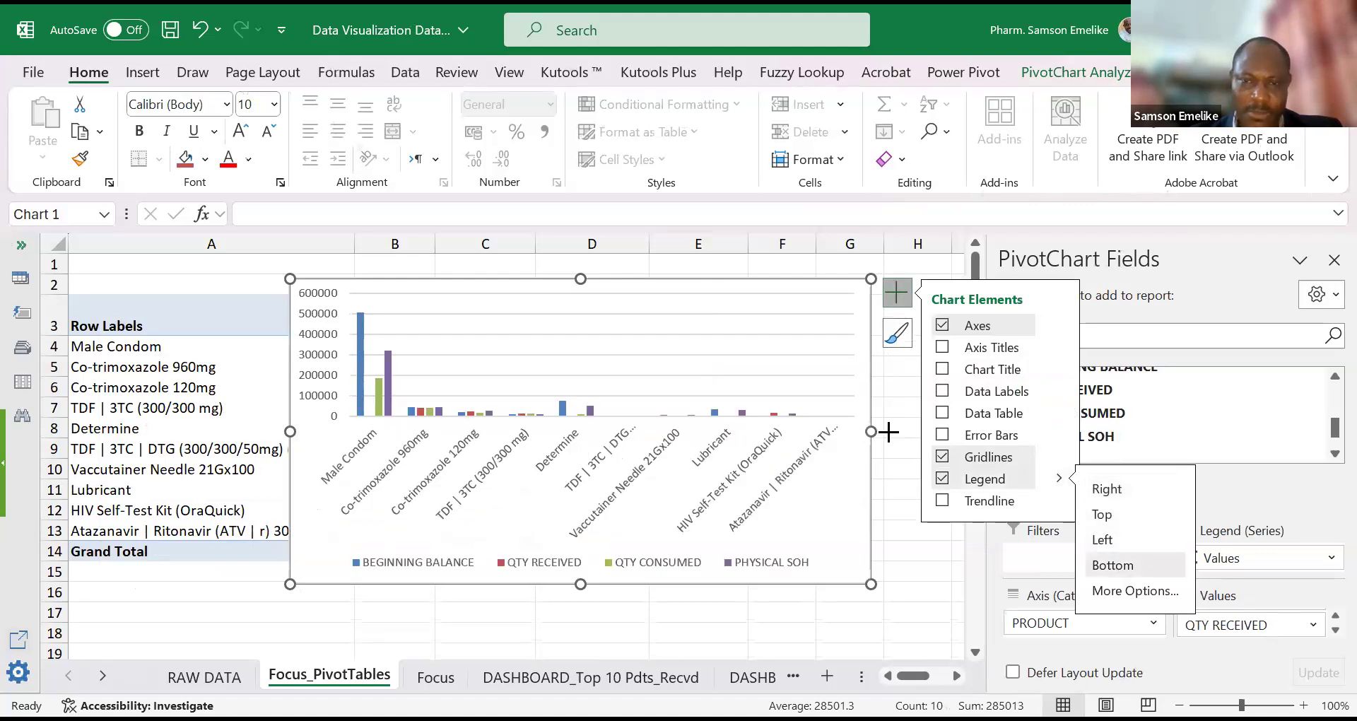
Step: Widen the PivotChart slightly on both sides and add a chart title to it
drag(870, 431, 906, 431)
drag(291, 431, 252, 431)
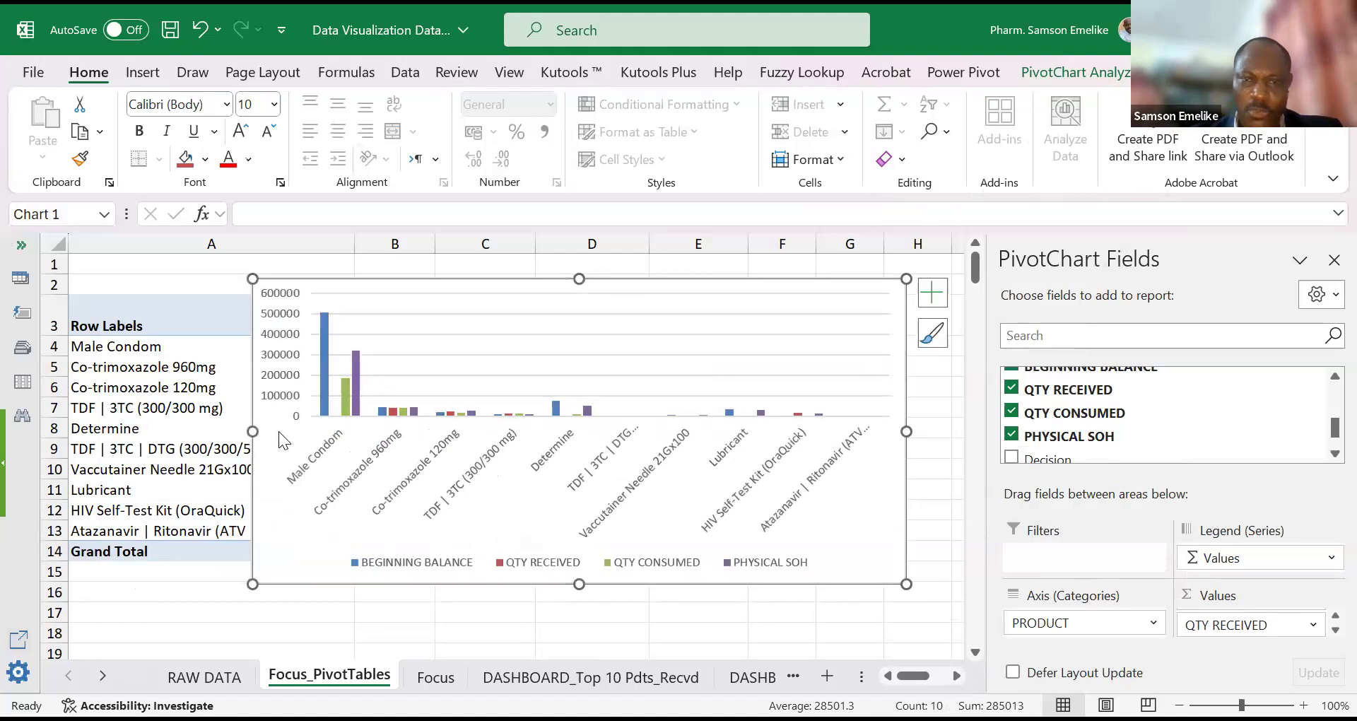
click(932, 296)
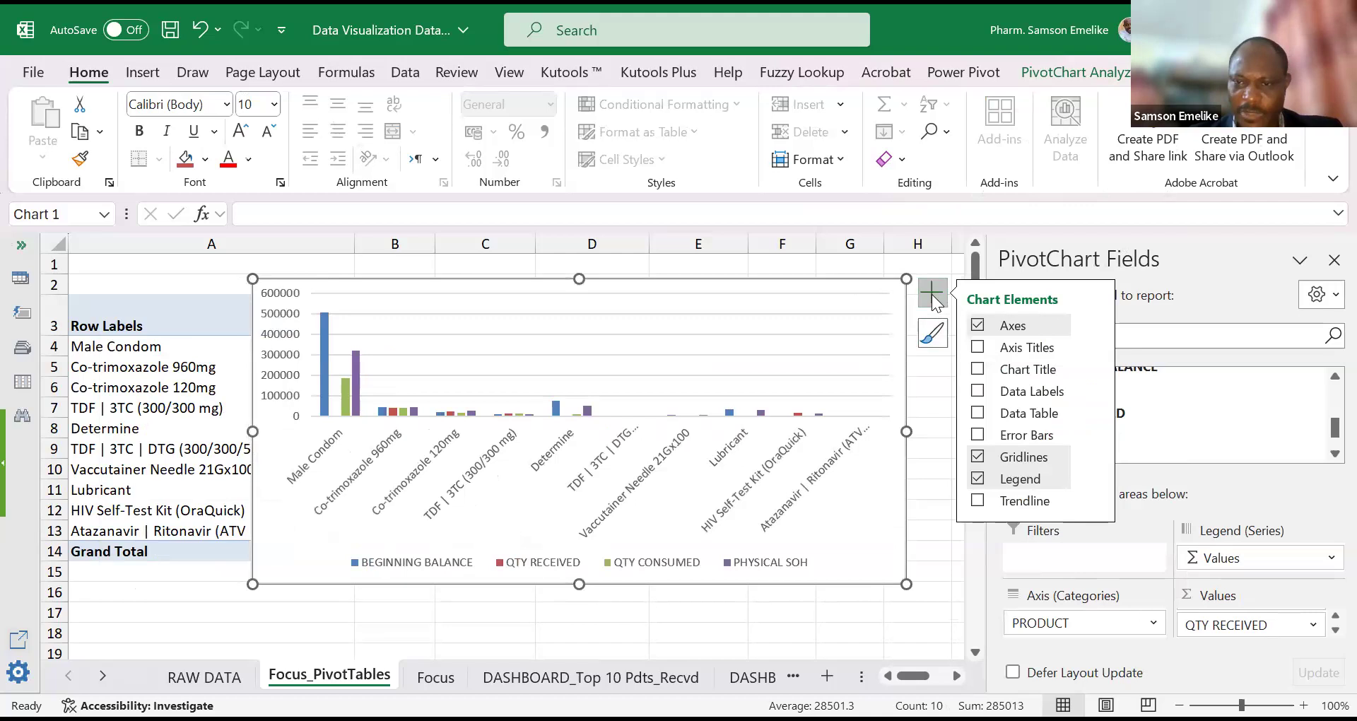
click(977, 368)
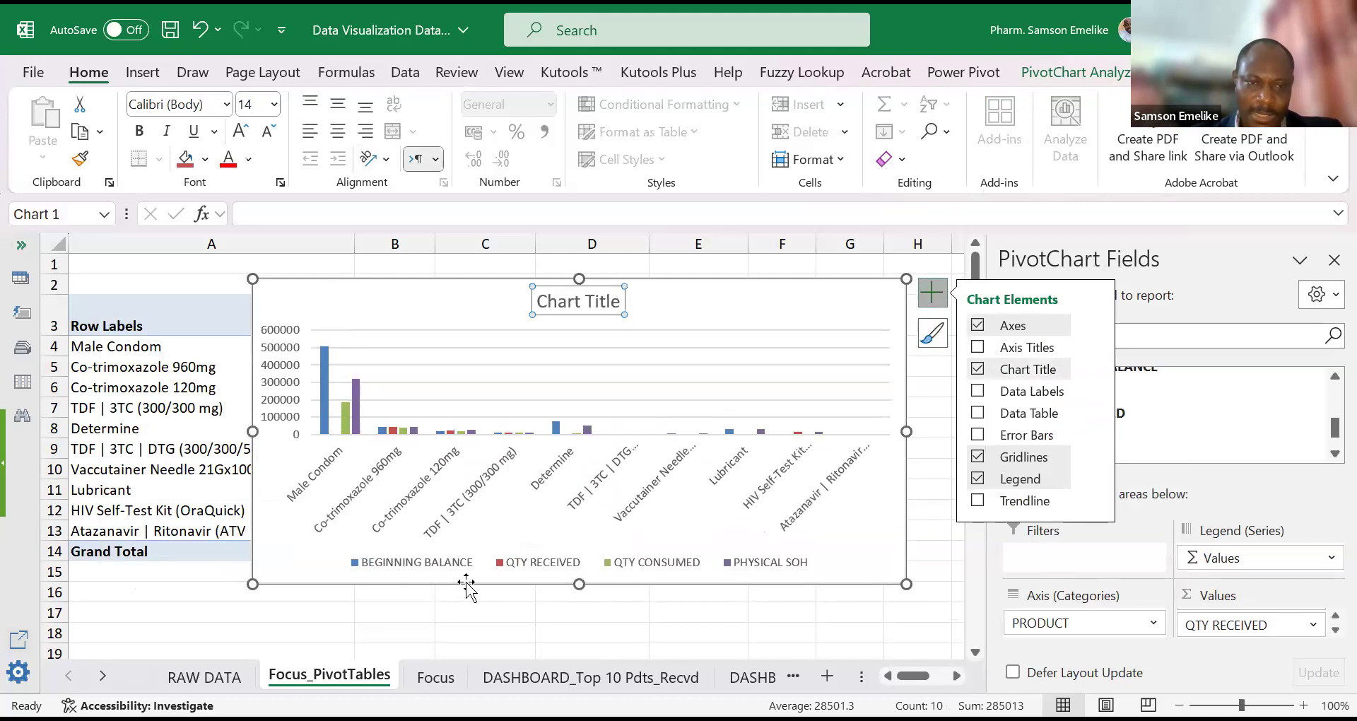
Step: Set the display units of the PivotChart's vertical value axis to Thousands
click(288, 370)
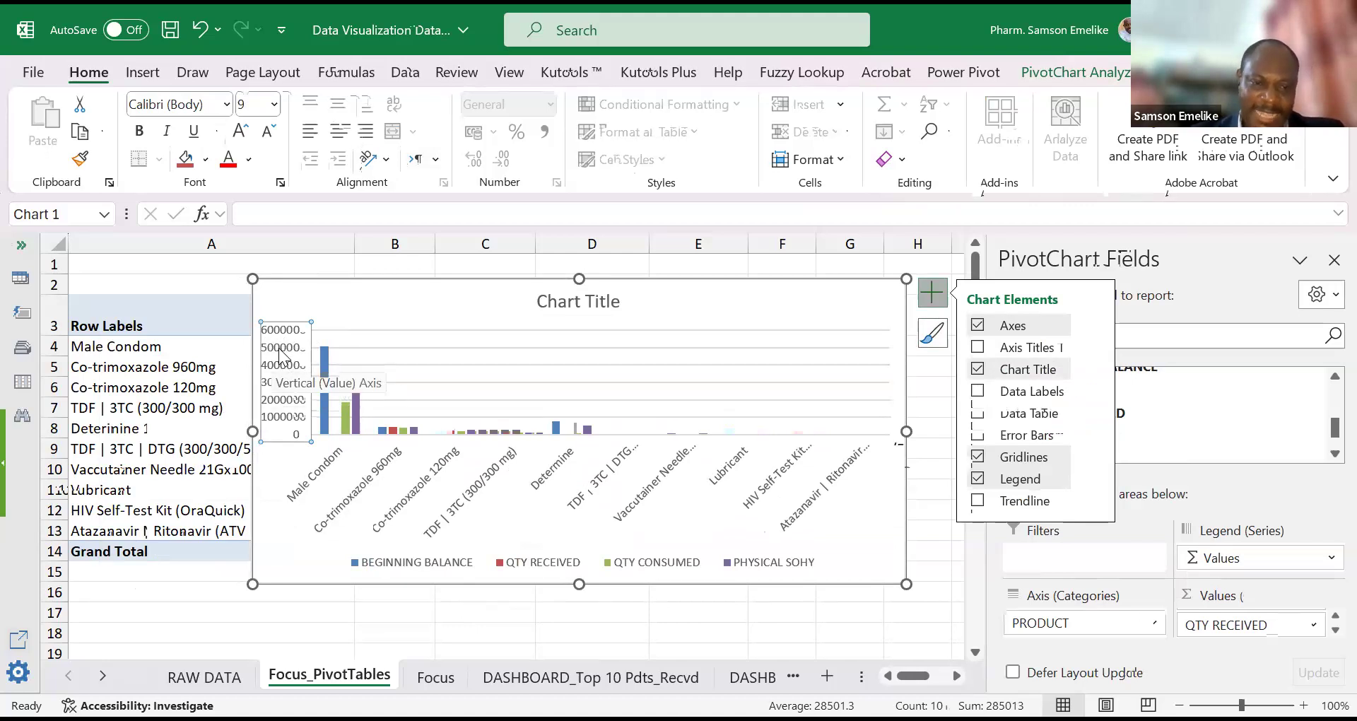
right_click(281, 358)
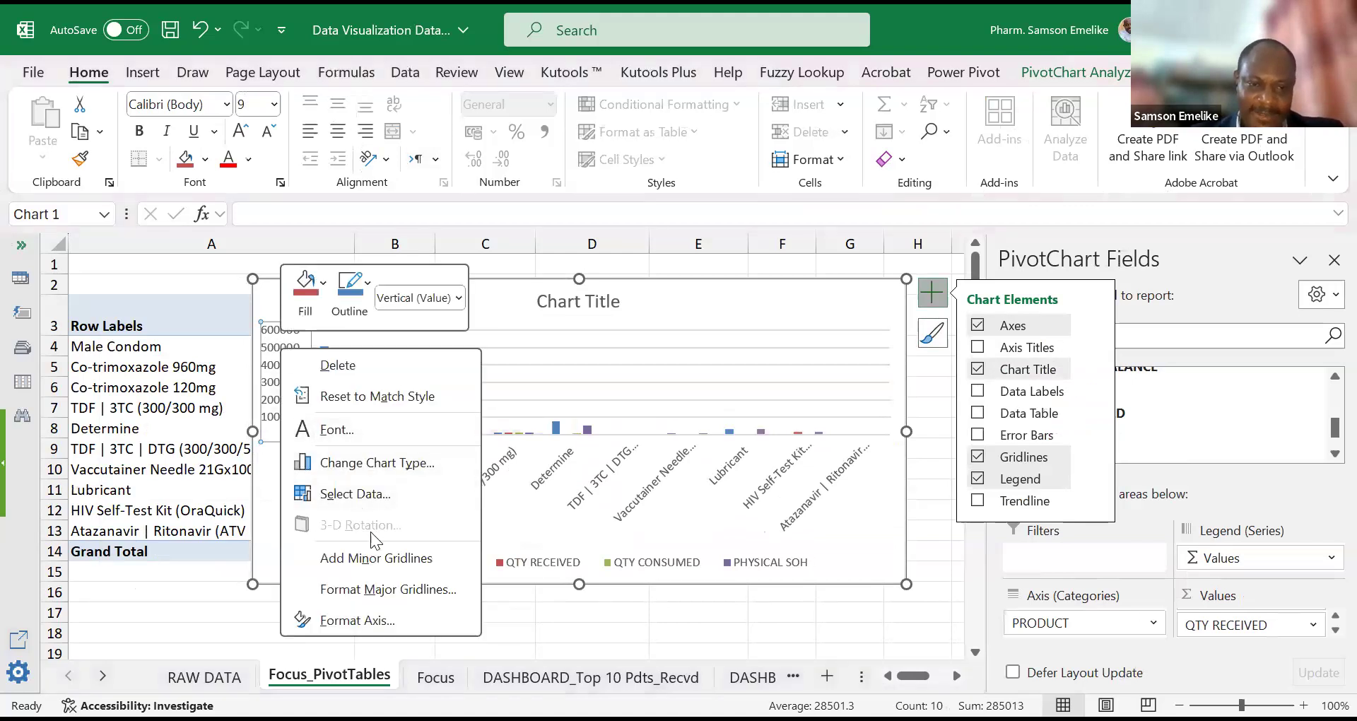
click(358, 620)
scroll(244, 585, down, 4)
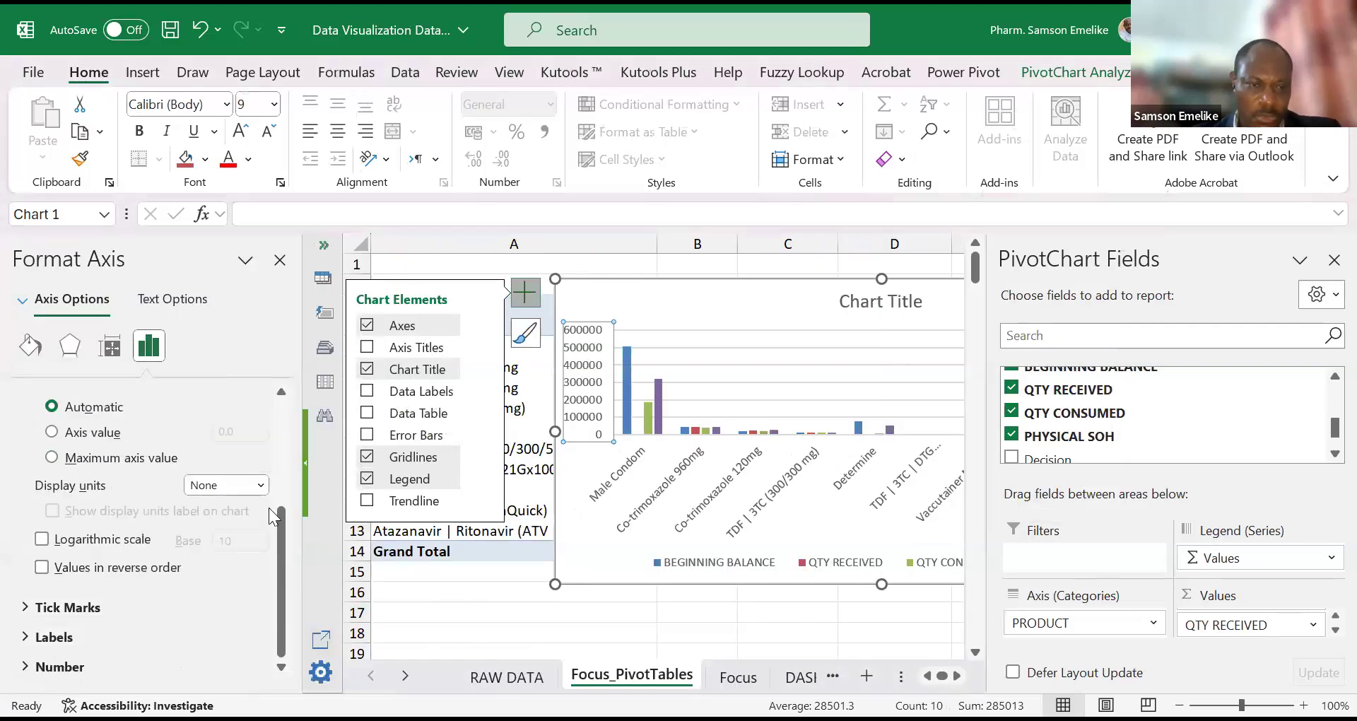
click(260, 483)
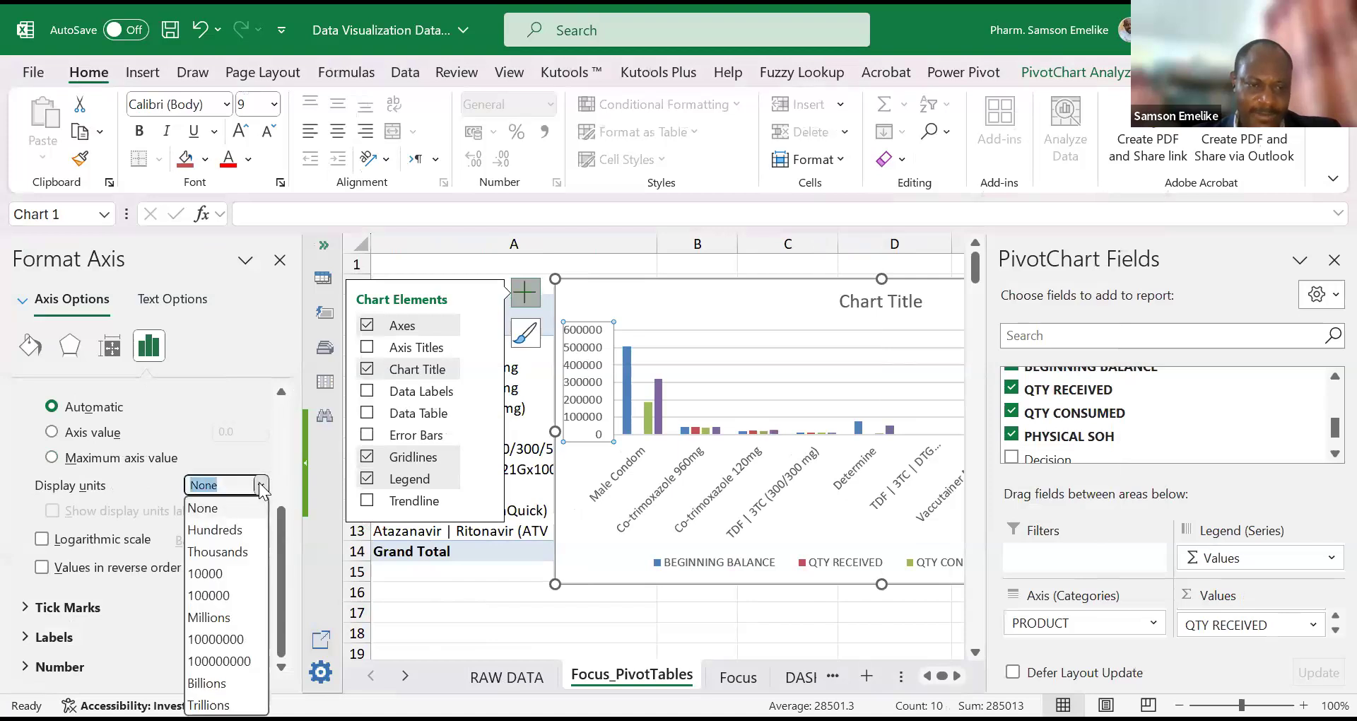
click(215, 553)
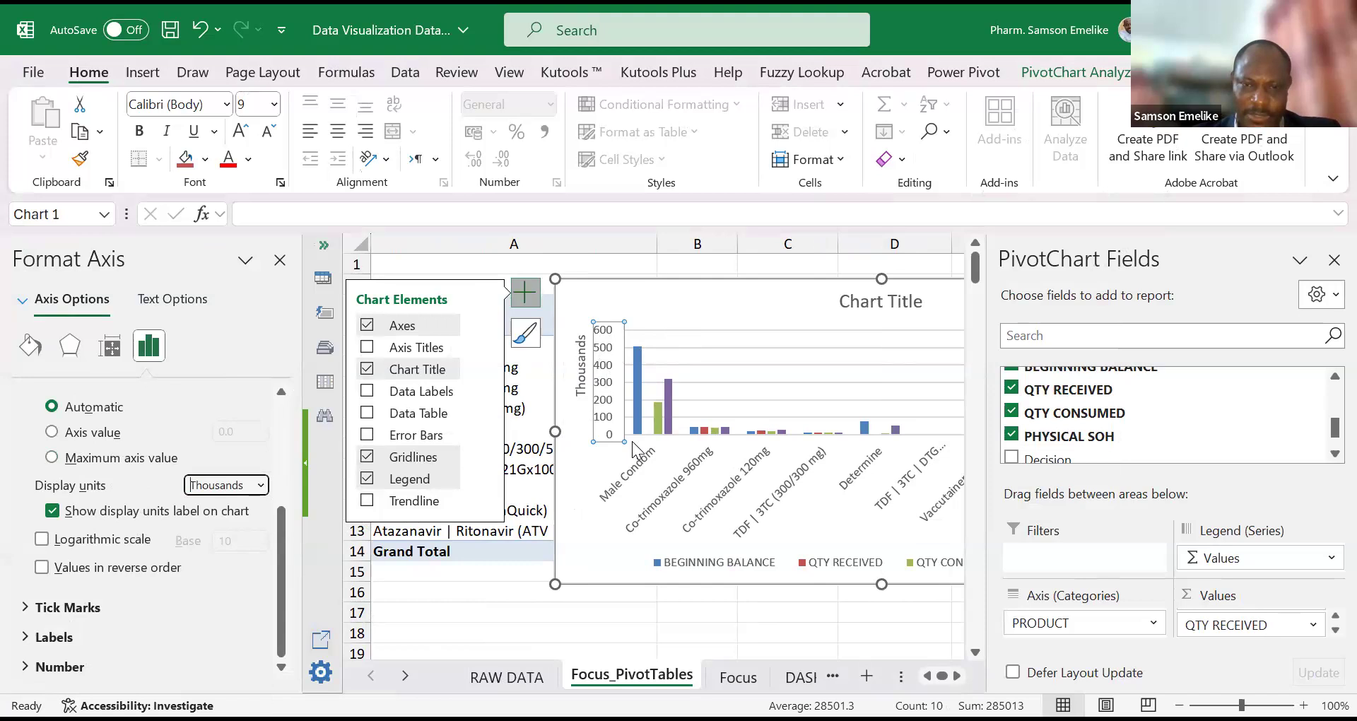
Step: Move the PivotChart from Focus_PivotTables to the DASHBOARD_Top 10 Pdts_Recvd sheet and place it with its upper edge near row 2
click(645, 277)
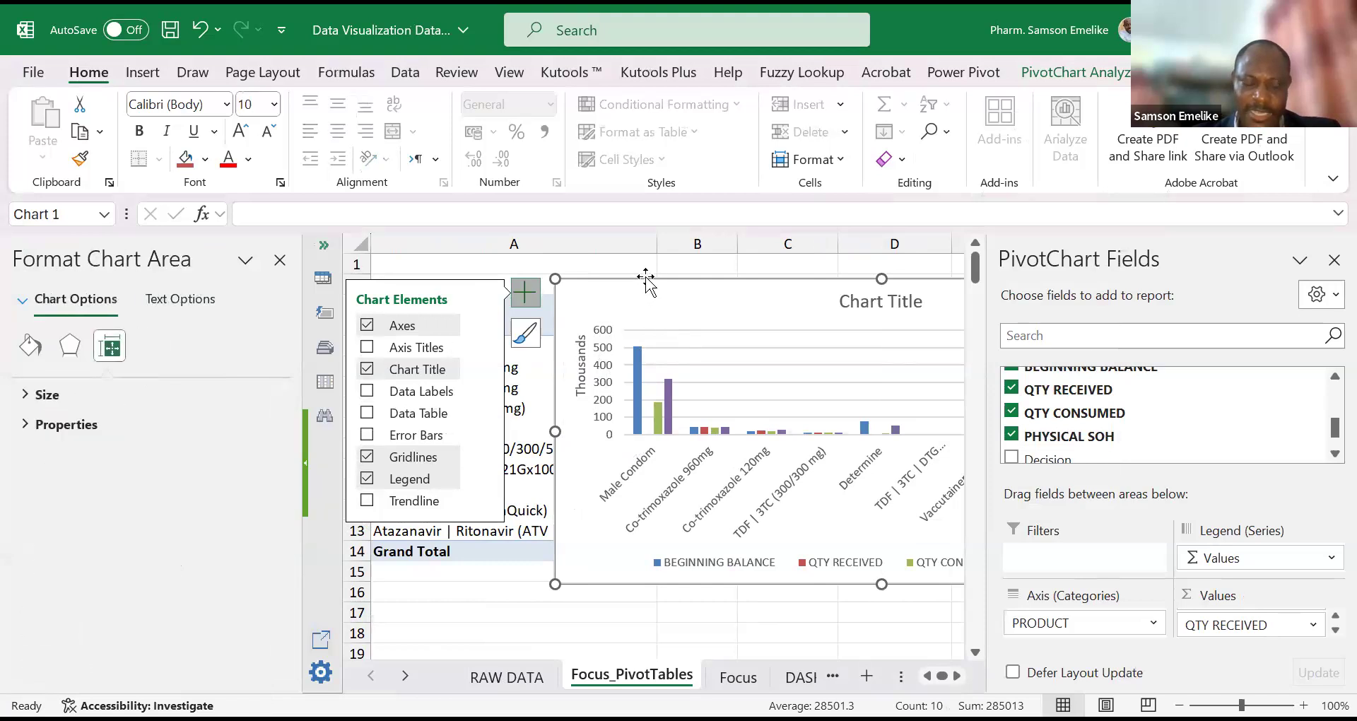
key(ctrl+x)
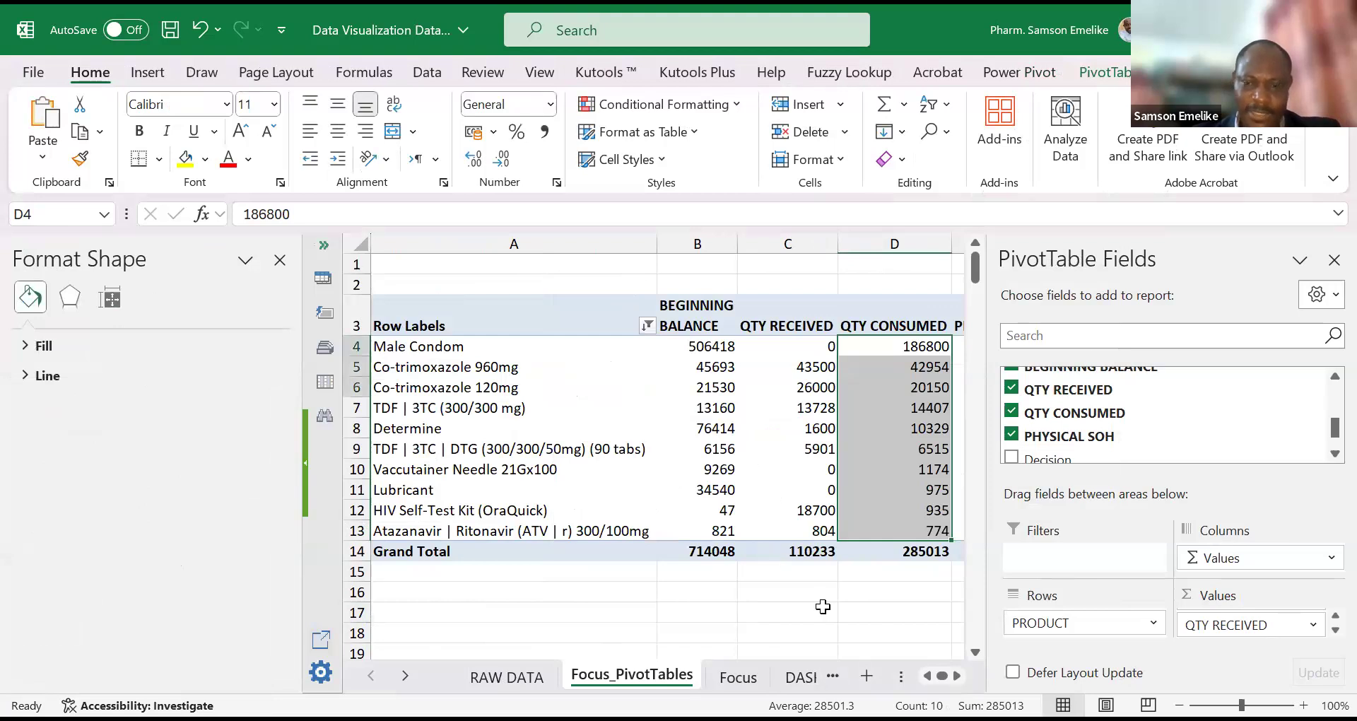
click(405, 676)
click(405, 676)
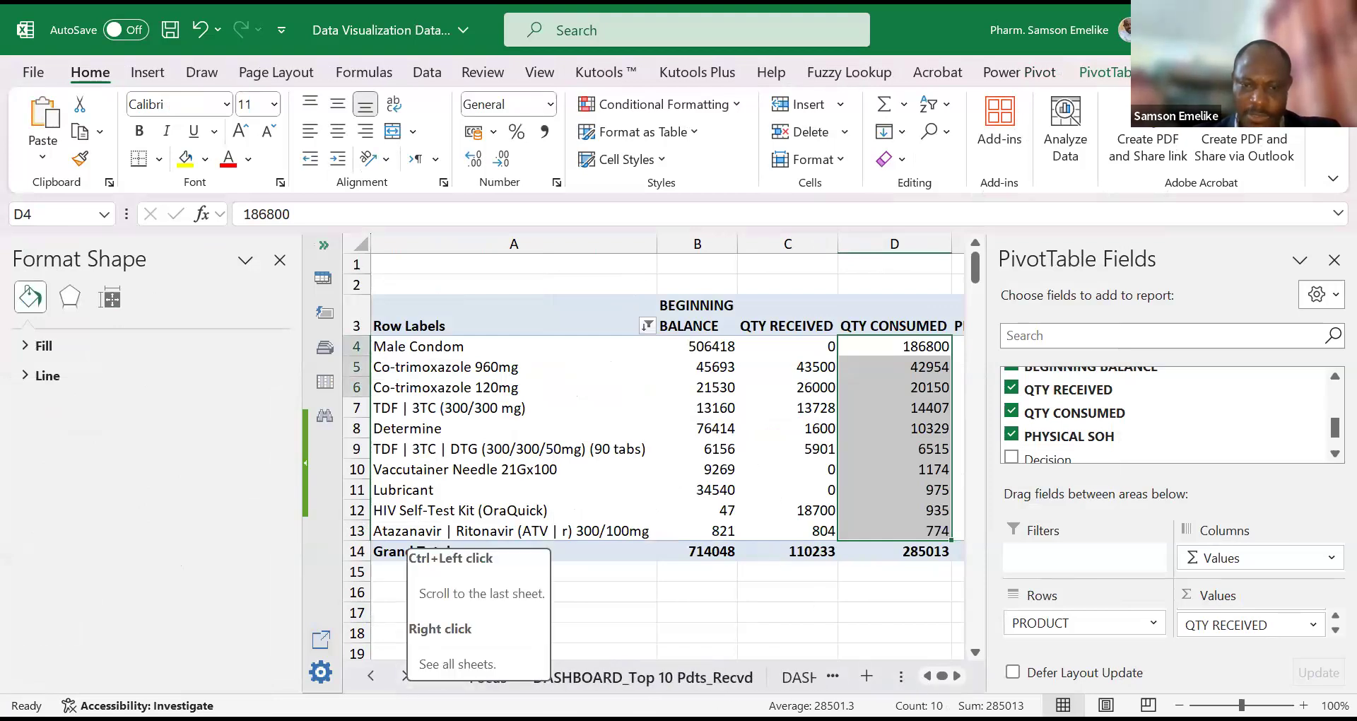
click(620, 673)
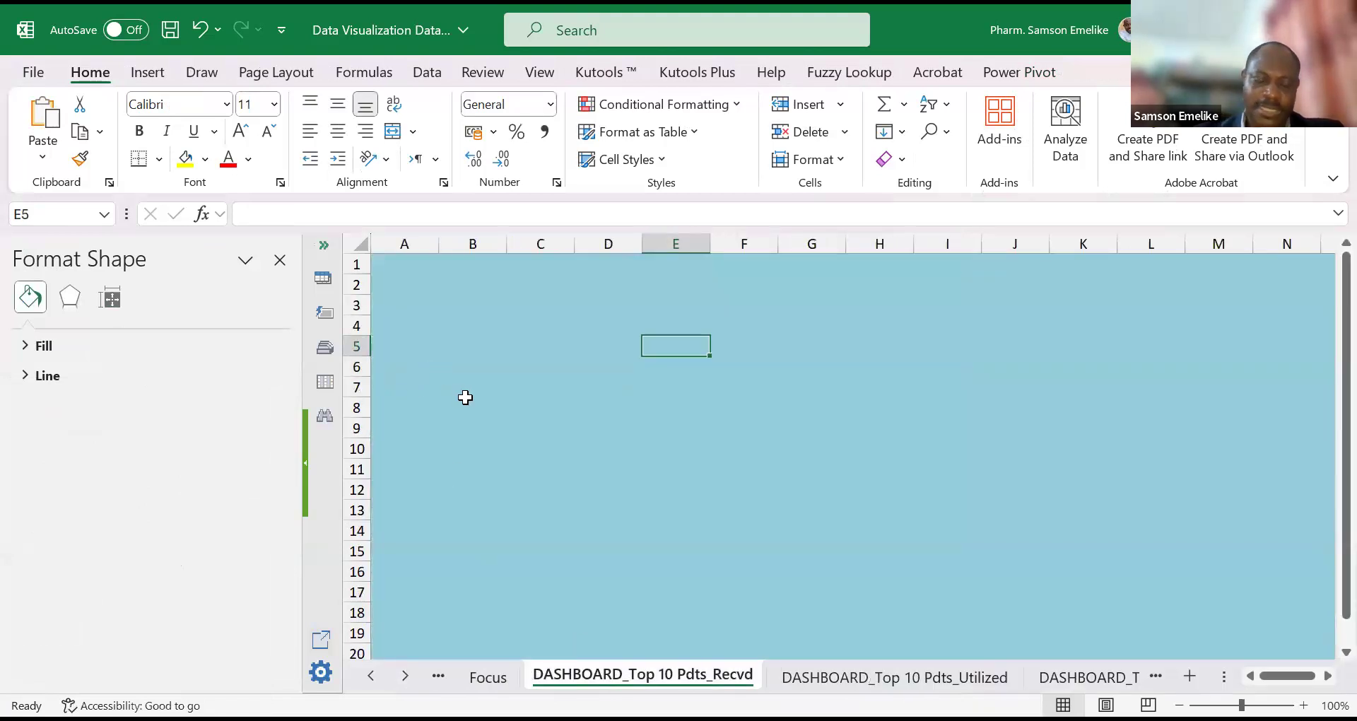
key(ctrl+v)
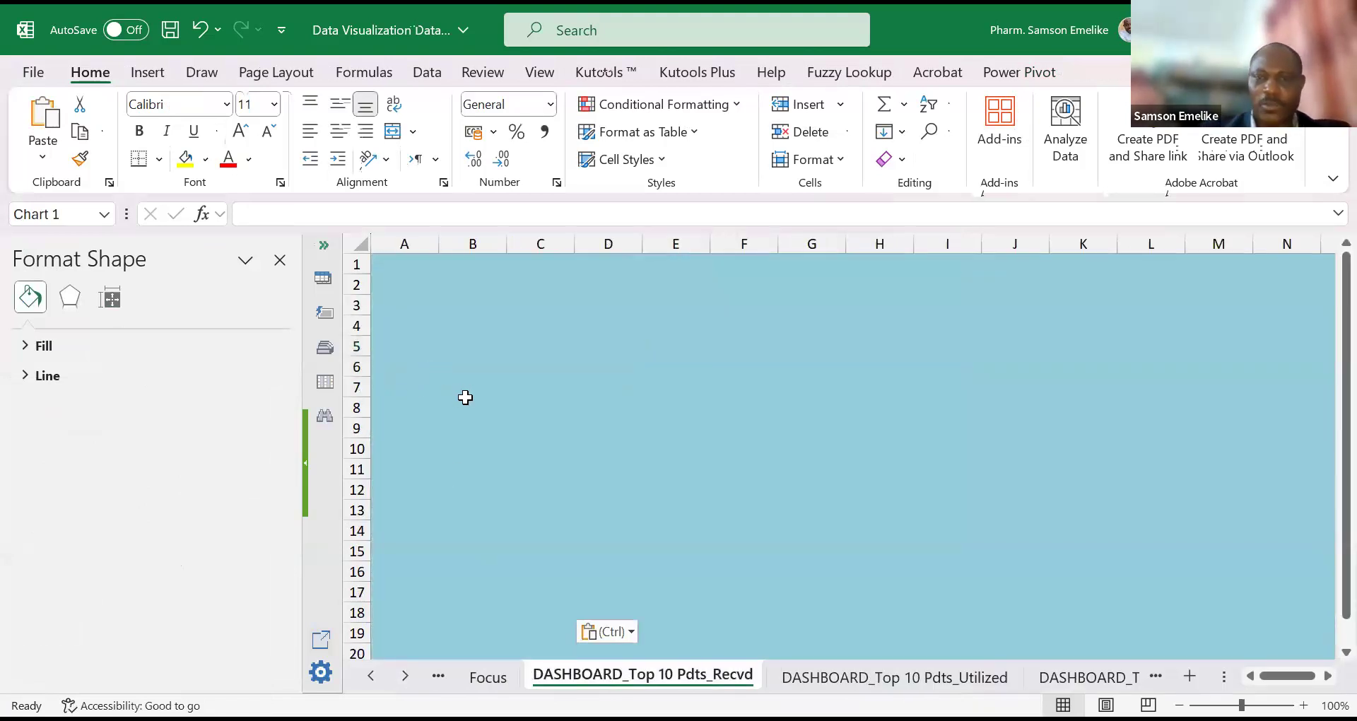
drag(804, 341, 540, 275)
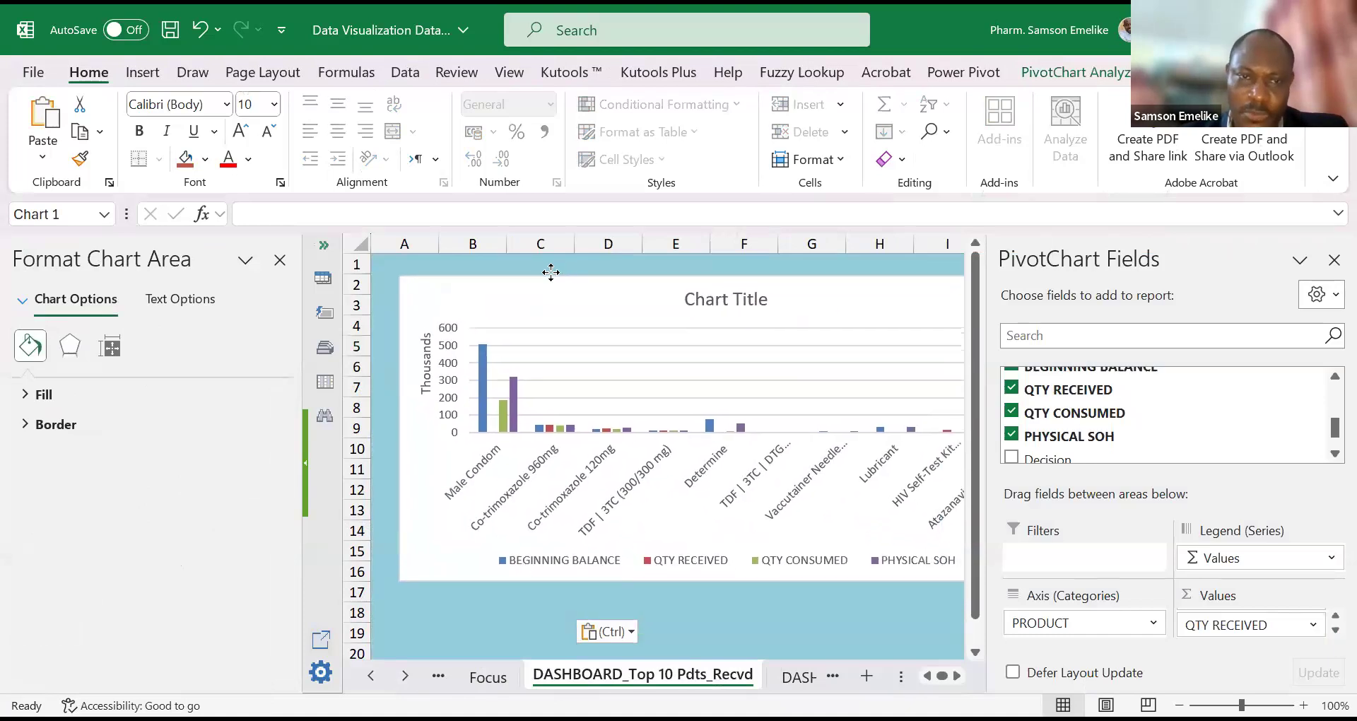
Step: Close the chart formatting pane and resize the PivotChart so it spans to column K and ends around row 15
click(280, 260)
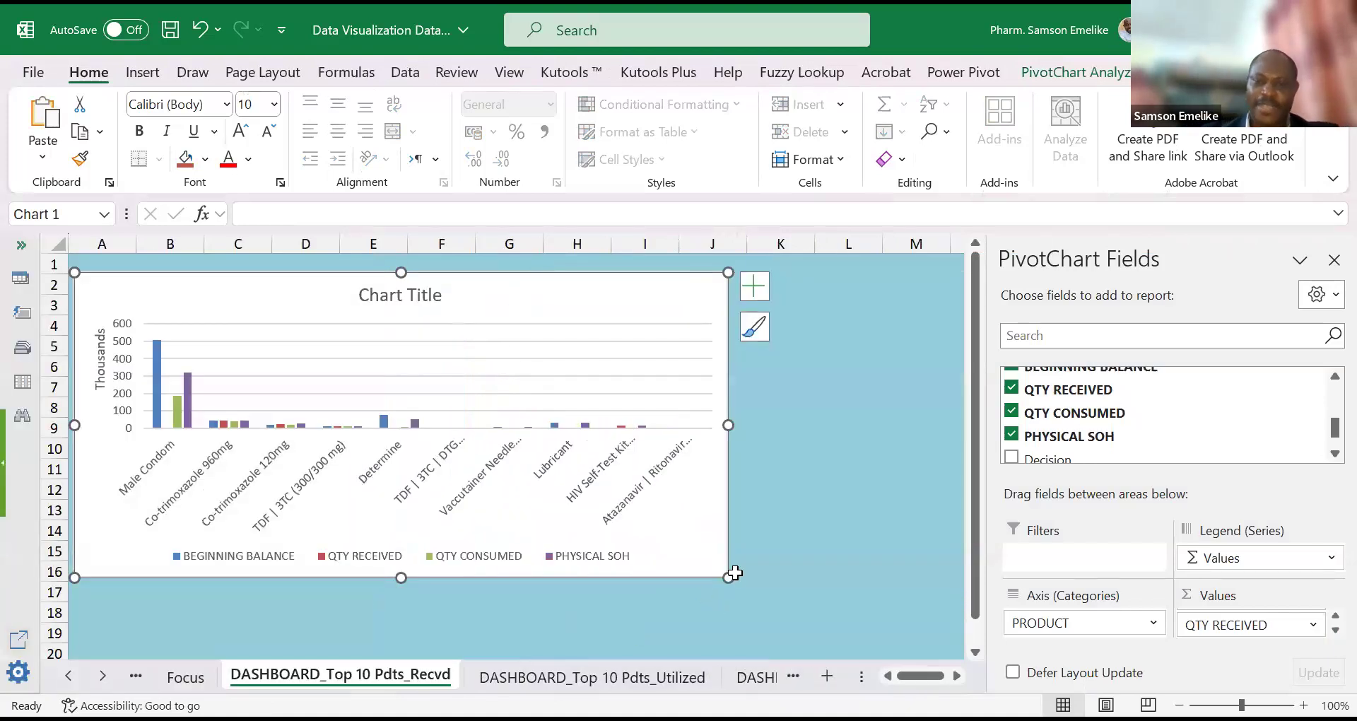
drag(722, 423, 787, 425)
drag(433, 584, 427, 549)
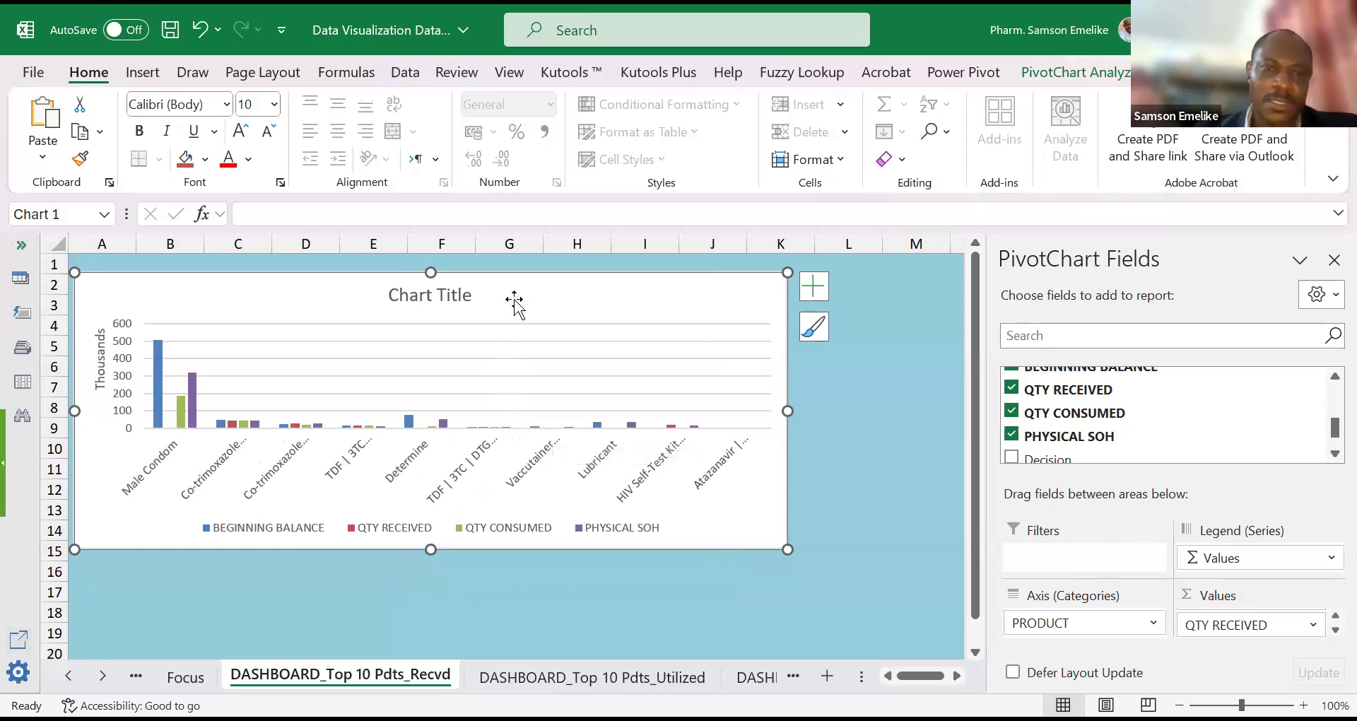
Step: Change the PivotChart's type to Clustered Bar and extend its lower edge down to about row 18
right_click(434, 424)
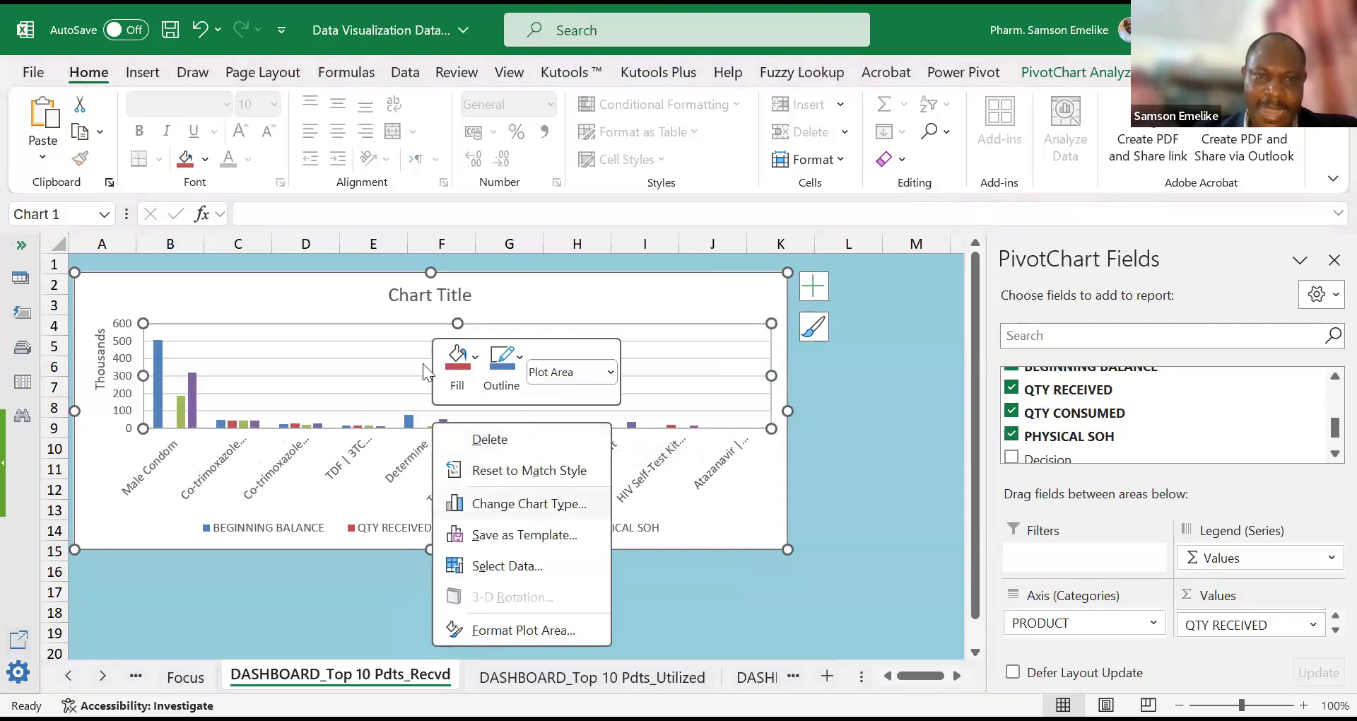
click(526, 503)
click(396, 259)
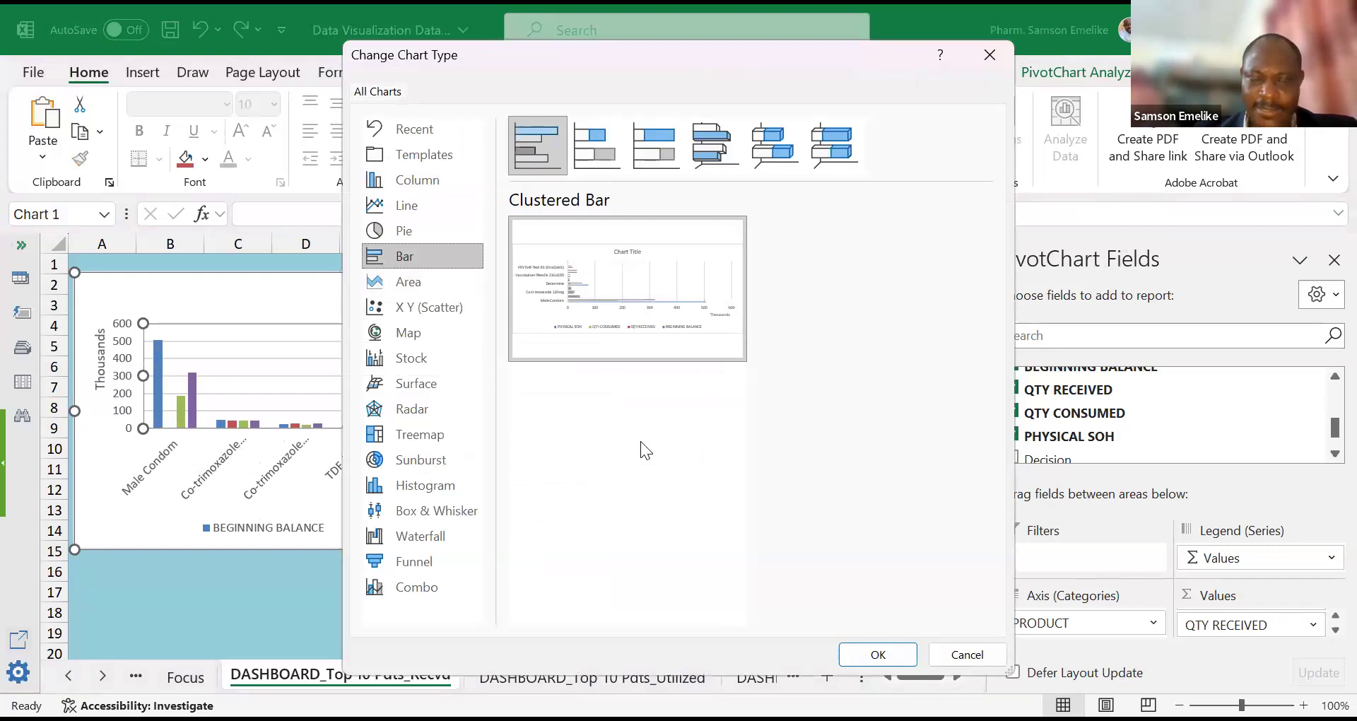
click(879, 654)
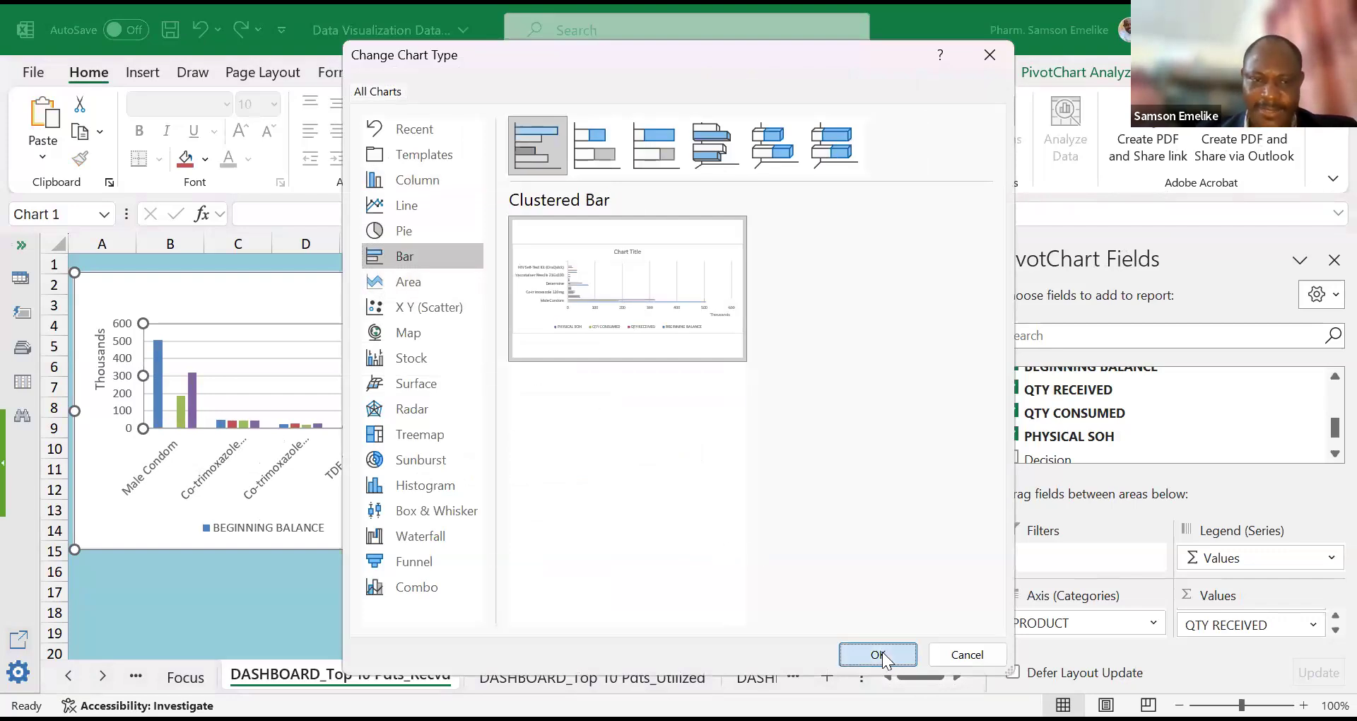
drag(431, 550, 452, 612)
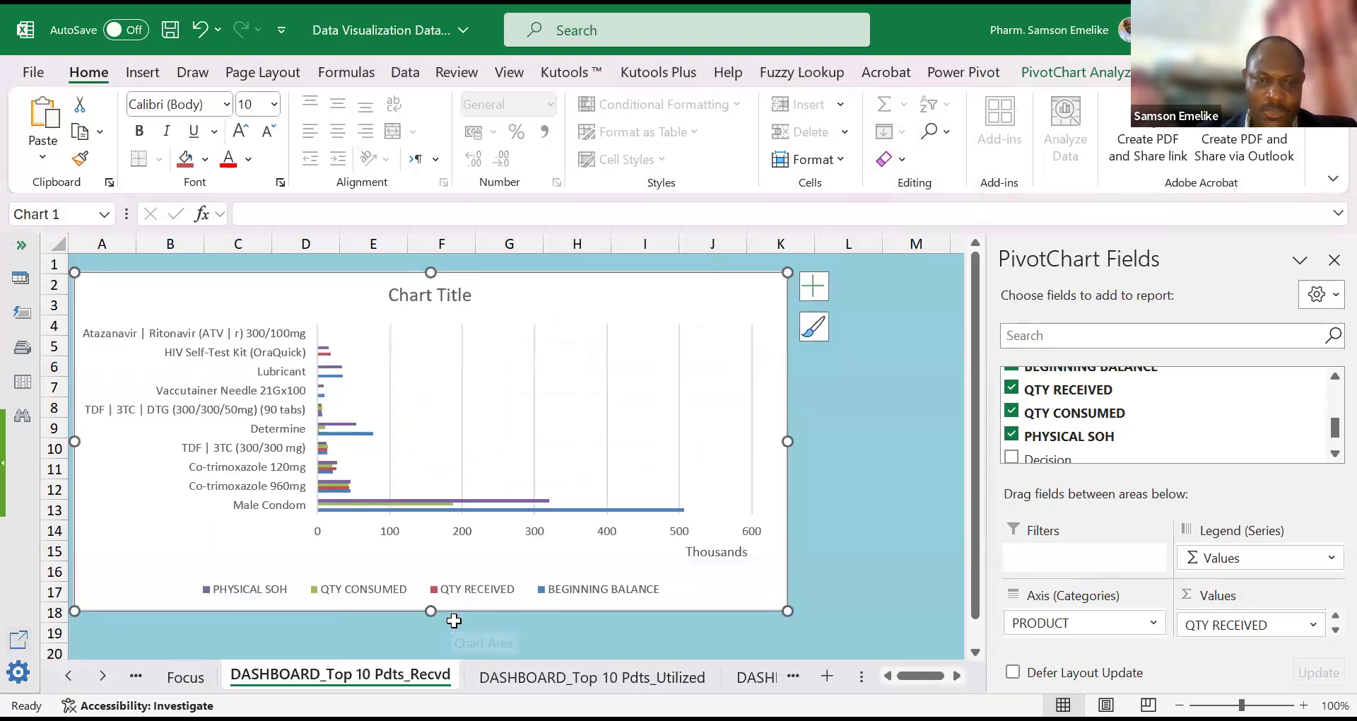
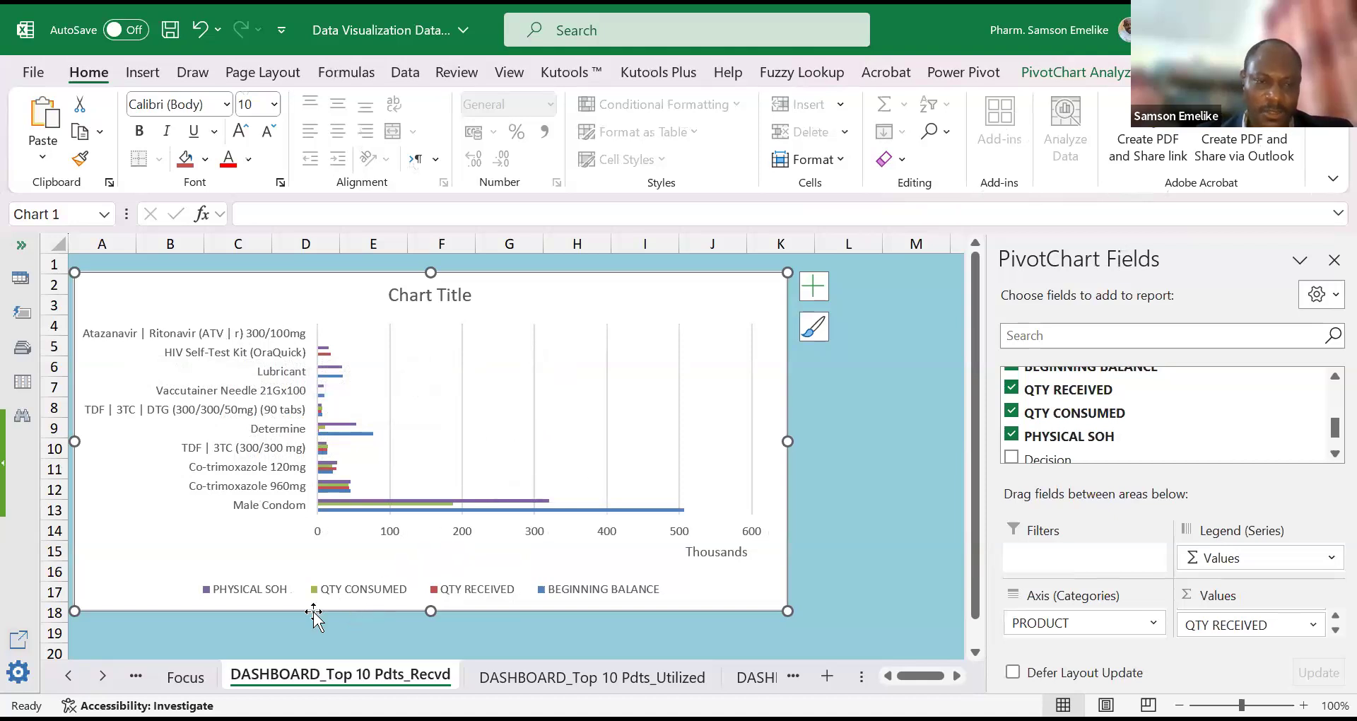
Step: Sort the Focus_PivotTables PivotTable by QTY CONSUMED from smallest to largest
click(68, 675)
click(245, 684)
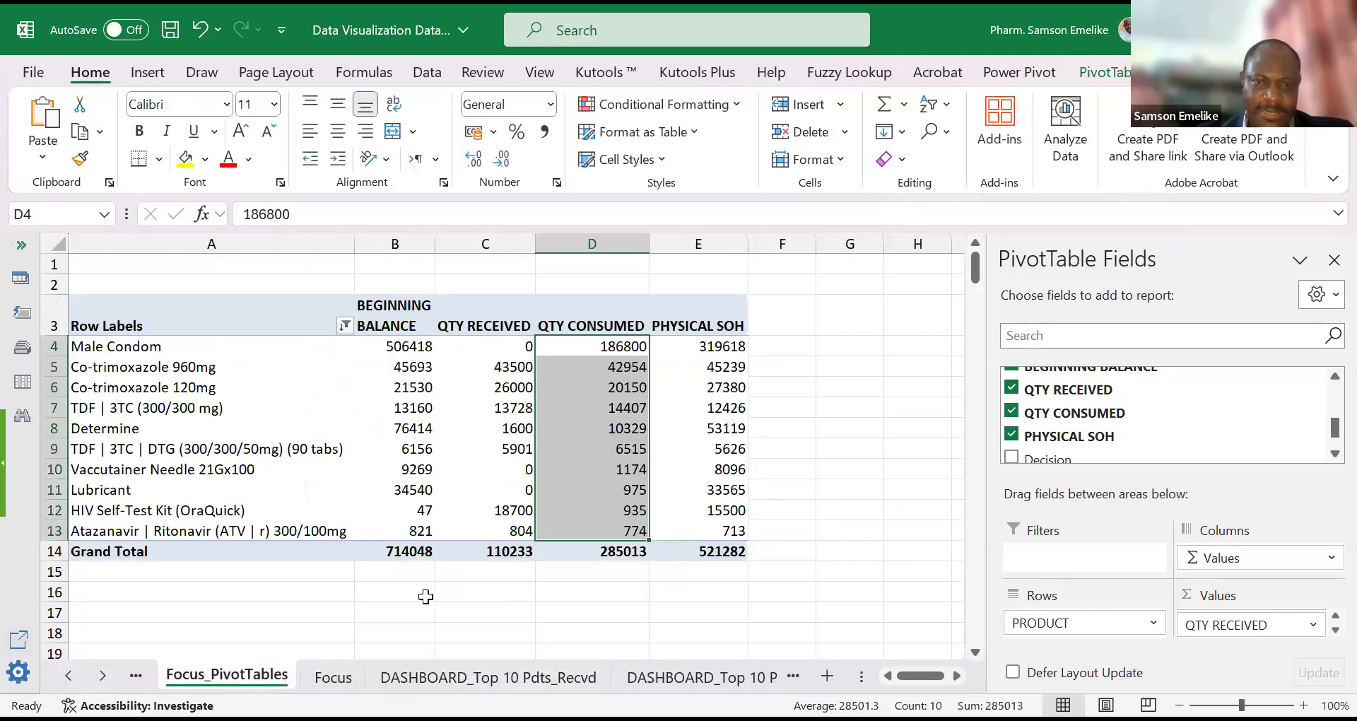
right_click(592, 407)
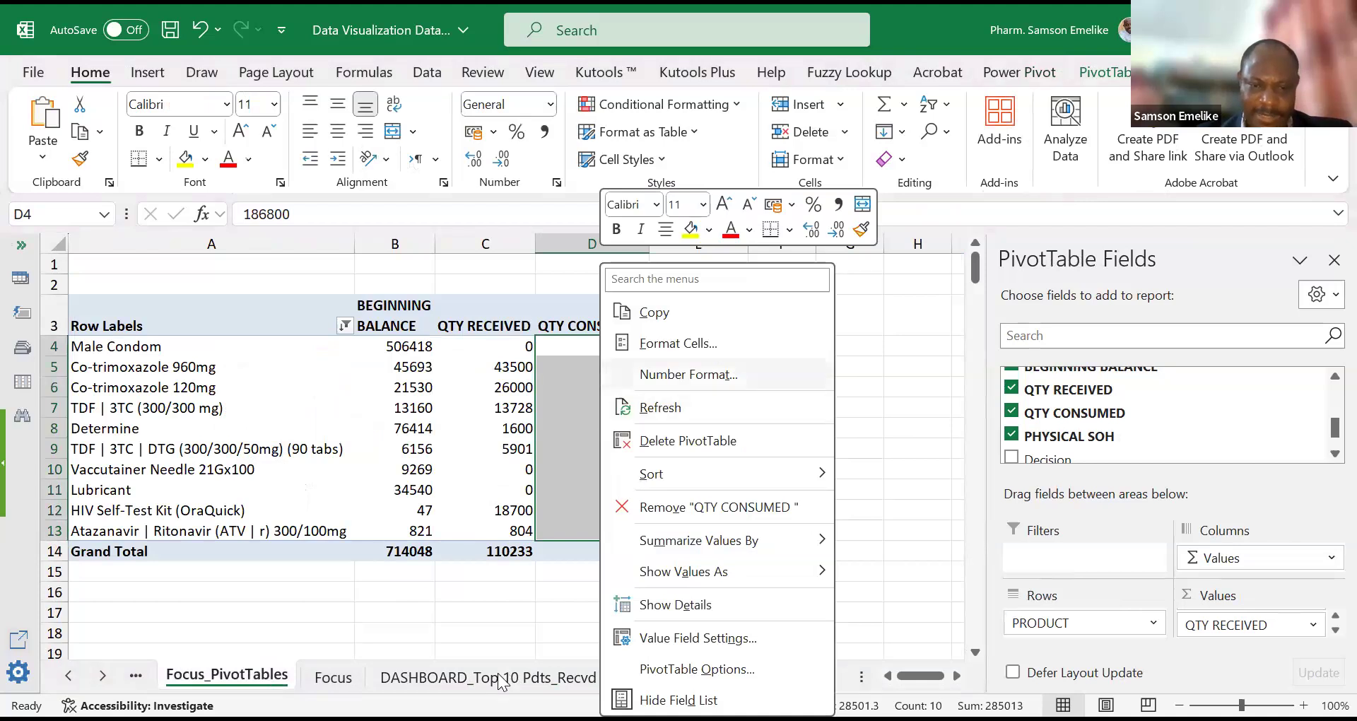
key(Escape)
key(Escape)
key(Down)
key(Down)
key(Down)
key(shift+F10)
key(s)
key(s)
Step: On DASHBOARD_Top 10 Pdts_Recvd, narrow the bar PivotChart to end near column H and raise its upper edge slightly
click(452, 677)
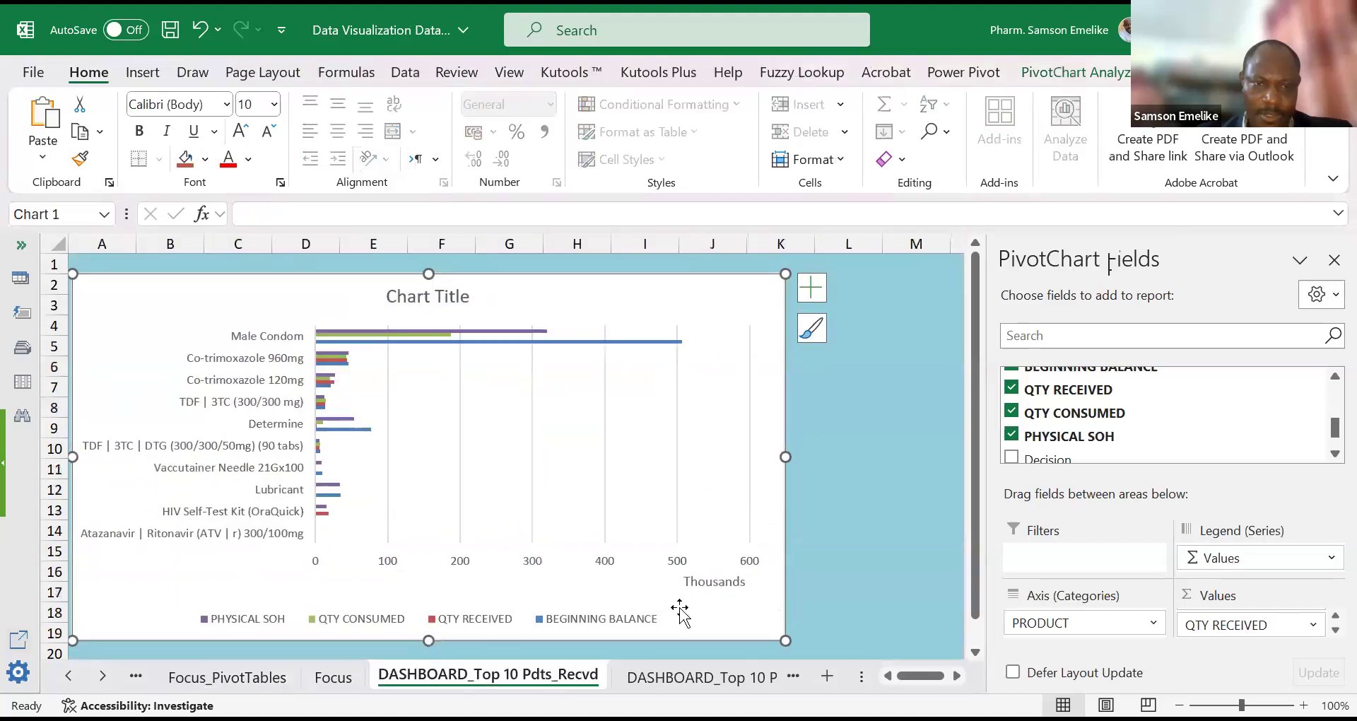
drag(785, 456, 637, 461)
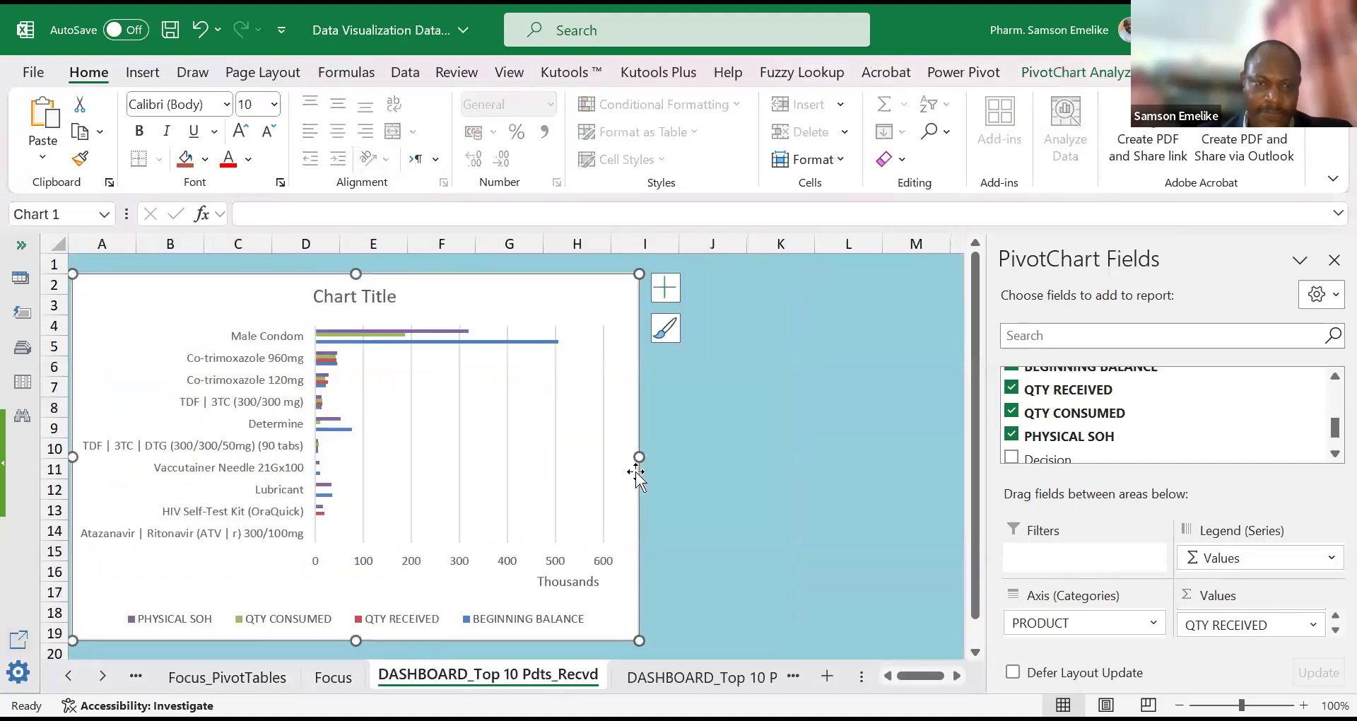
drag(356, 273, 356, 267)
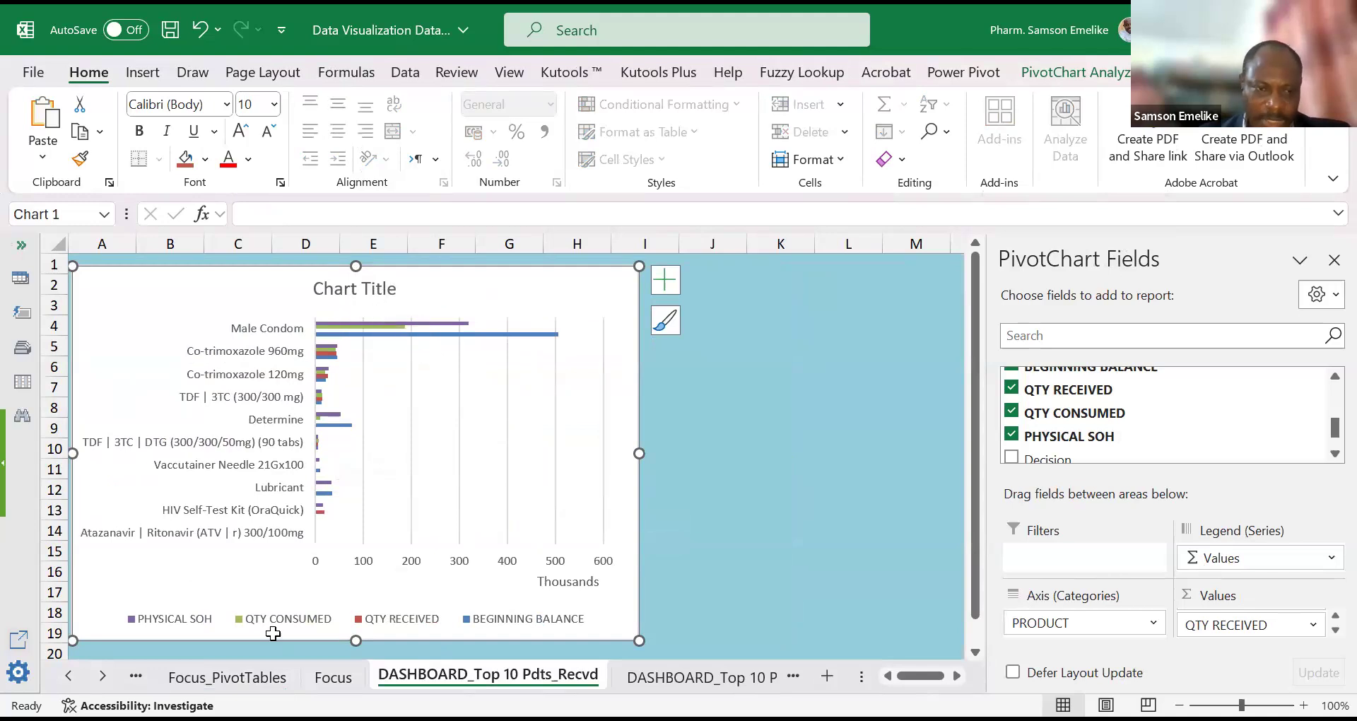
Step: Add SITE NAME and DISTRICT as report filters to the PivotTable on the Focus_PivotTables sheet
click(226, 677)
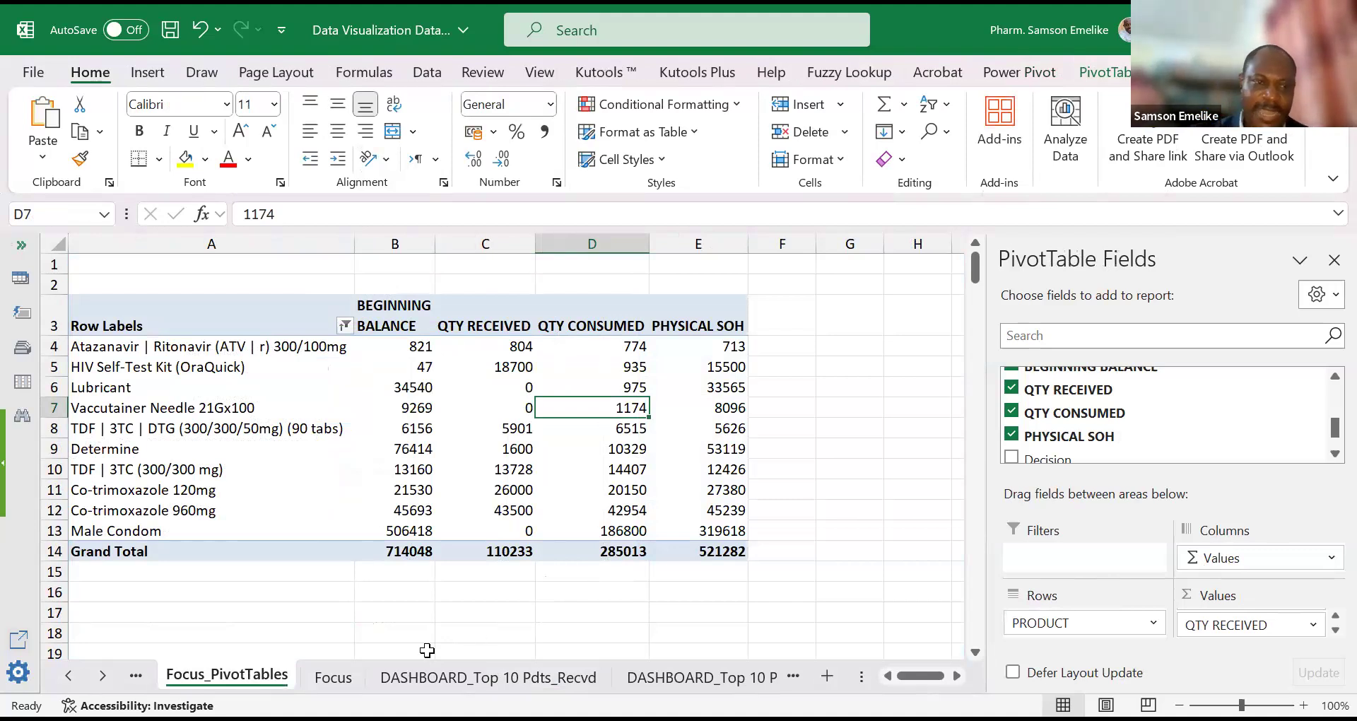
click(151, 347)
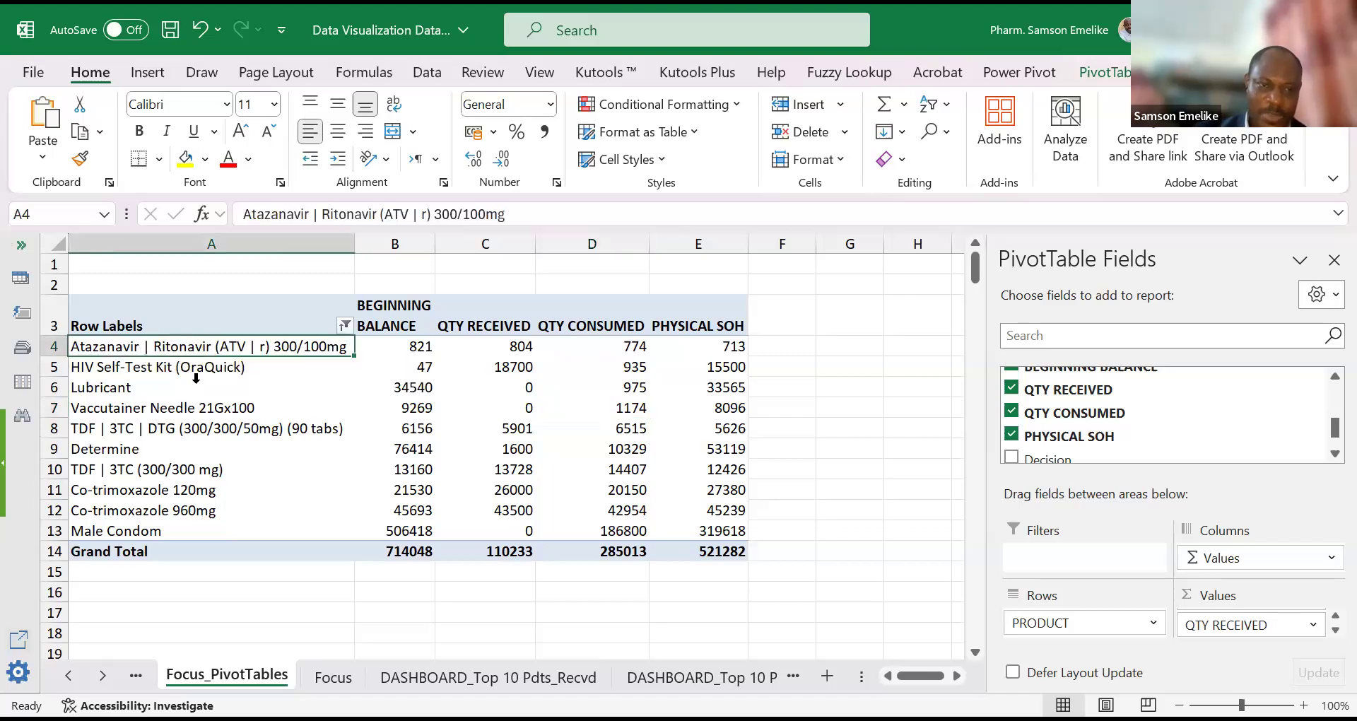
click(216, 369)
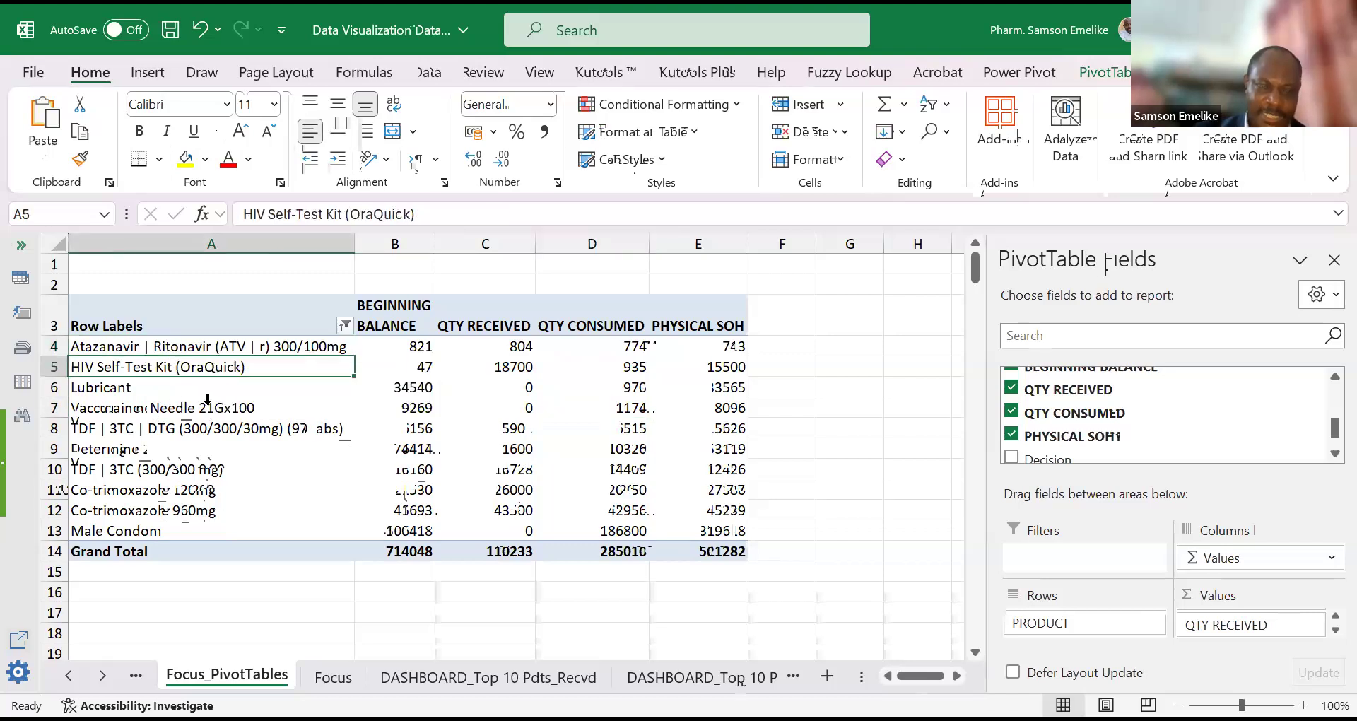
click(126, 394)
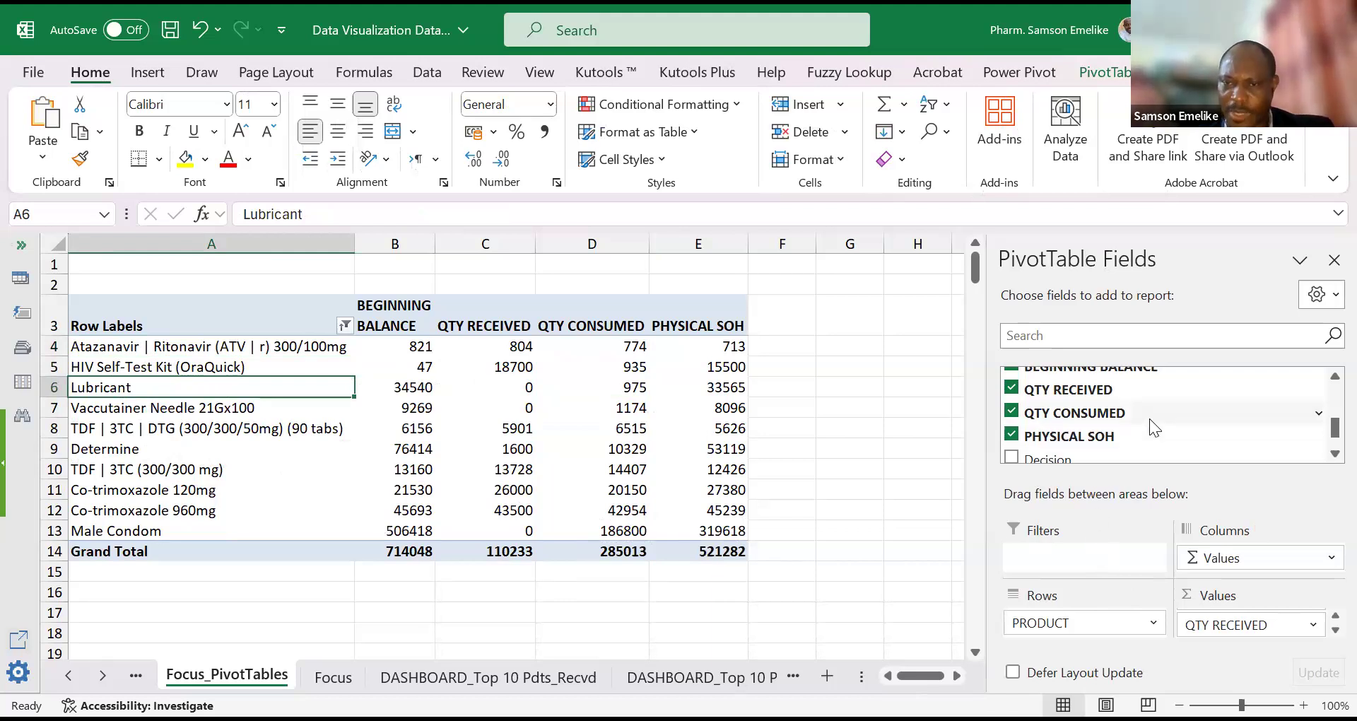
scroll(1150, 418, up, 2)
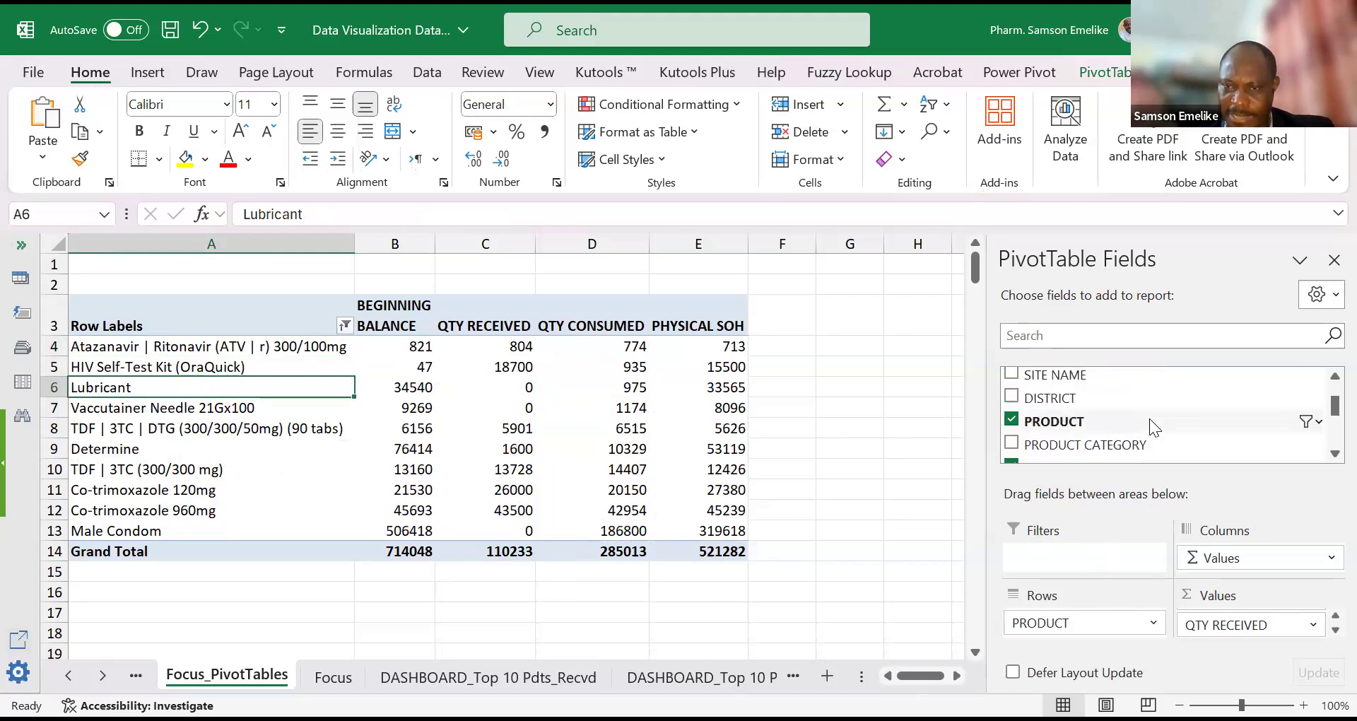
scroll(1149, 418, up, 1)
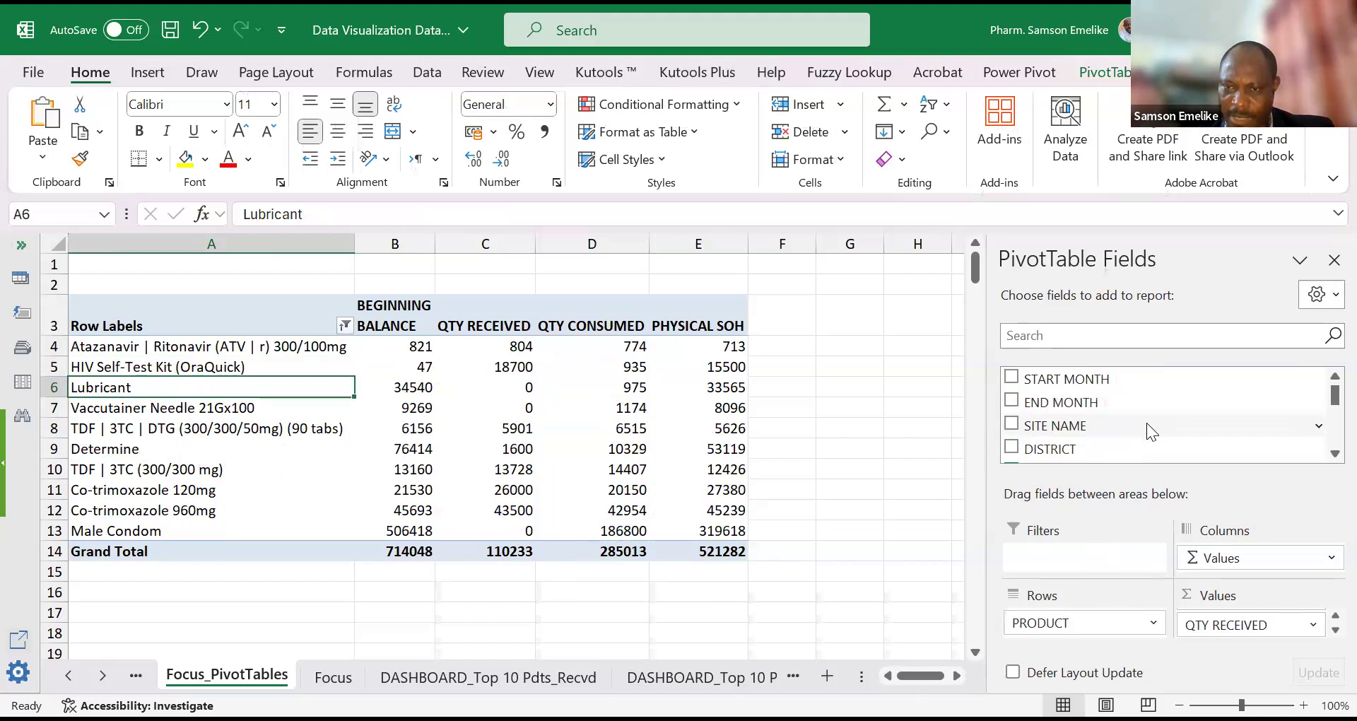
drag(1059, 428, 1069, 558)
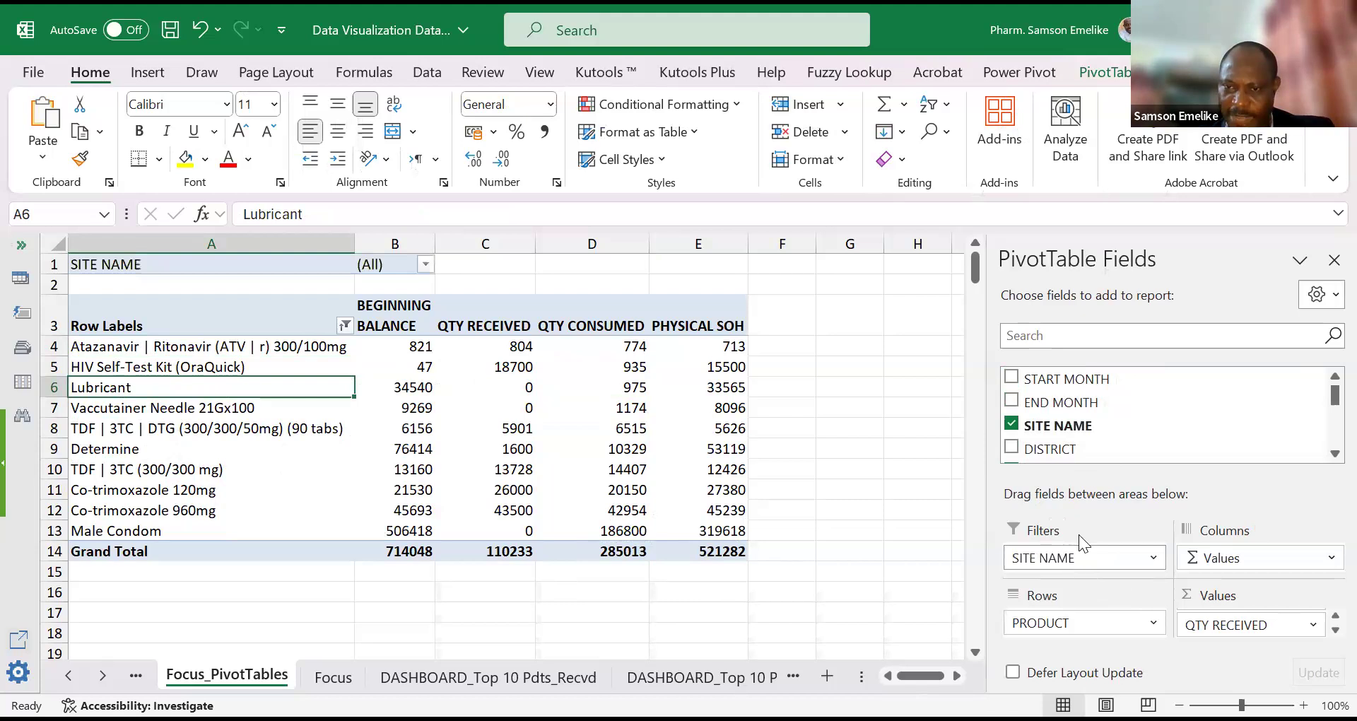
drag(1060, 452, 1073, 559)
Step: Add PRODUCT CATEGORY to the PivotTable as a report filter between SITE NAME and DISTRICT
scroll(1129, 421, down, 1)
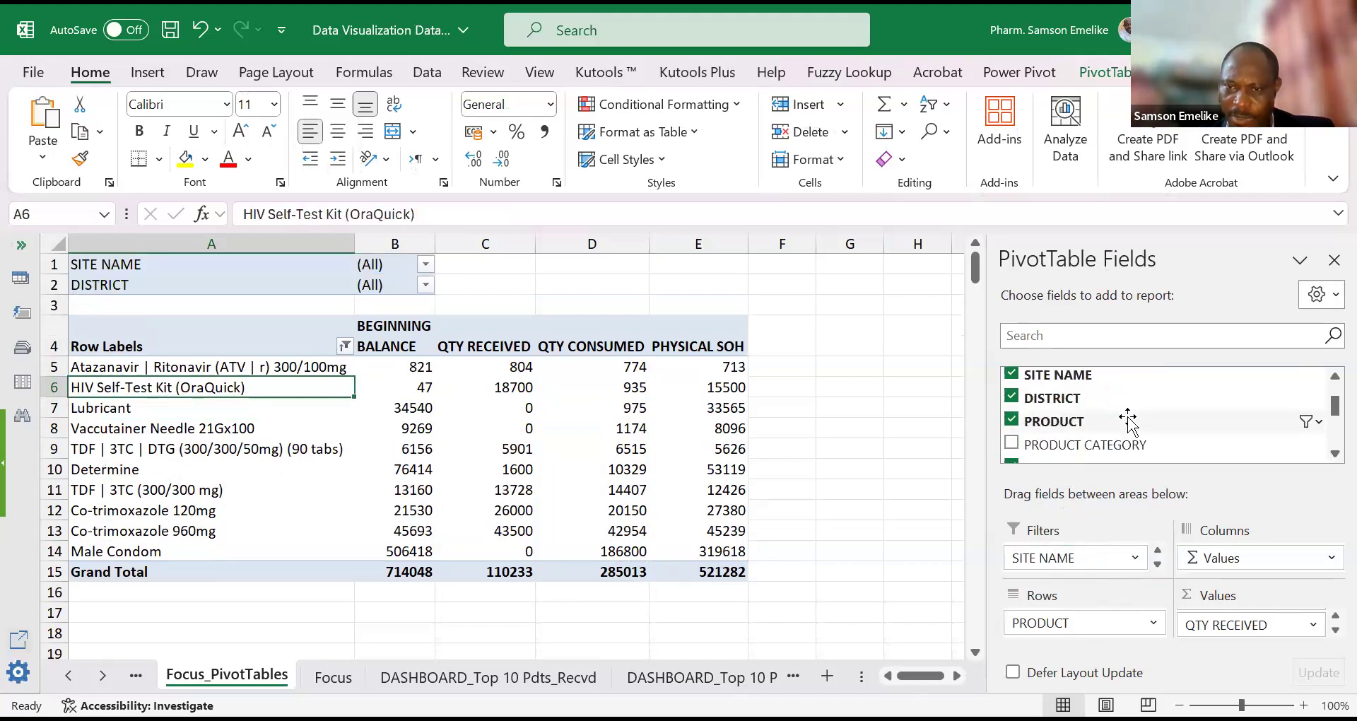
drag(1106, 445, 1099, 636)
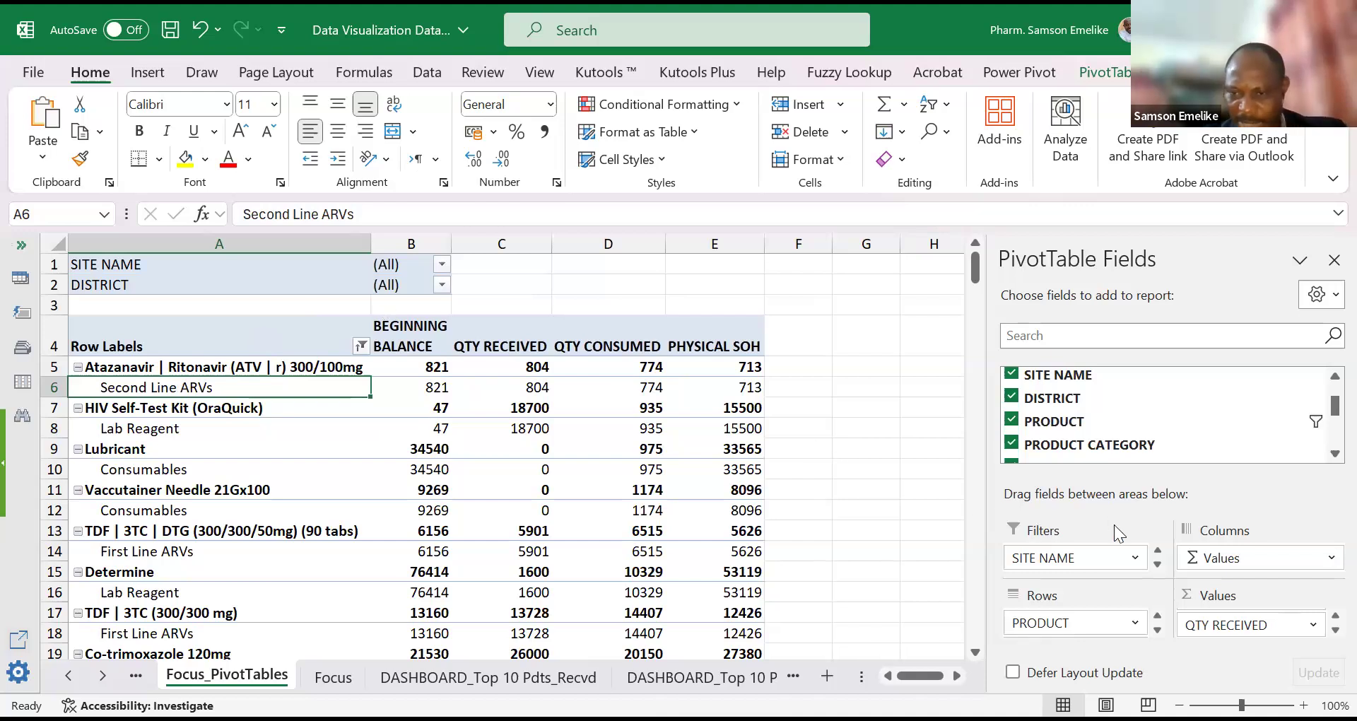
click(1159, 552)
click(1159, 565)
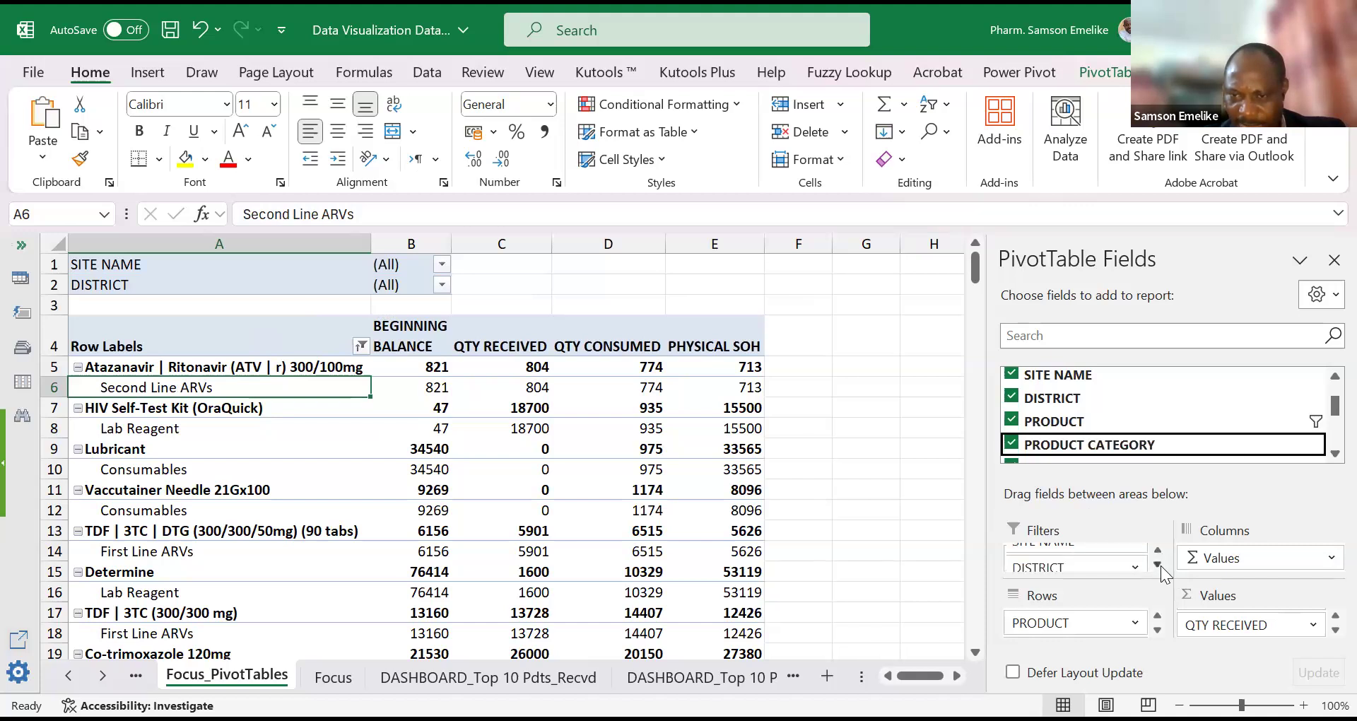
click(1160, 566)
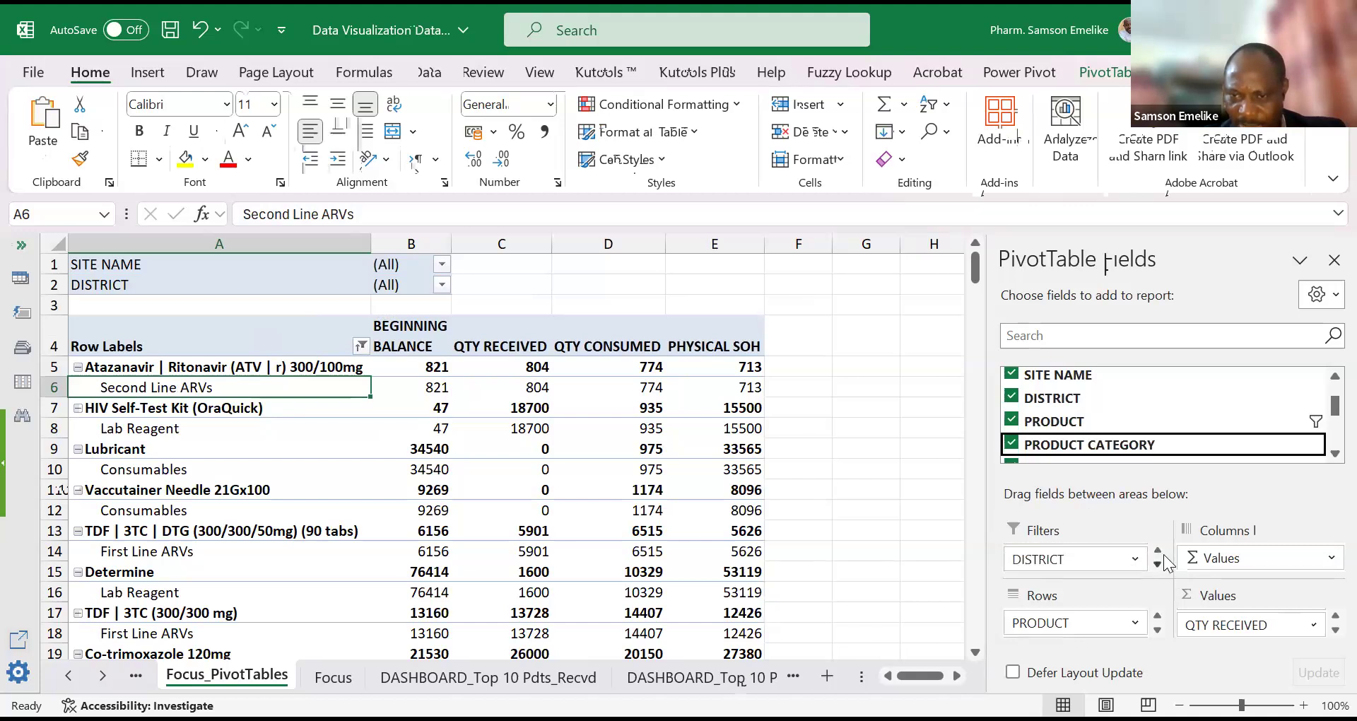
click(1156, 550)
click(1158, 563)
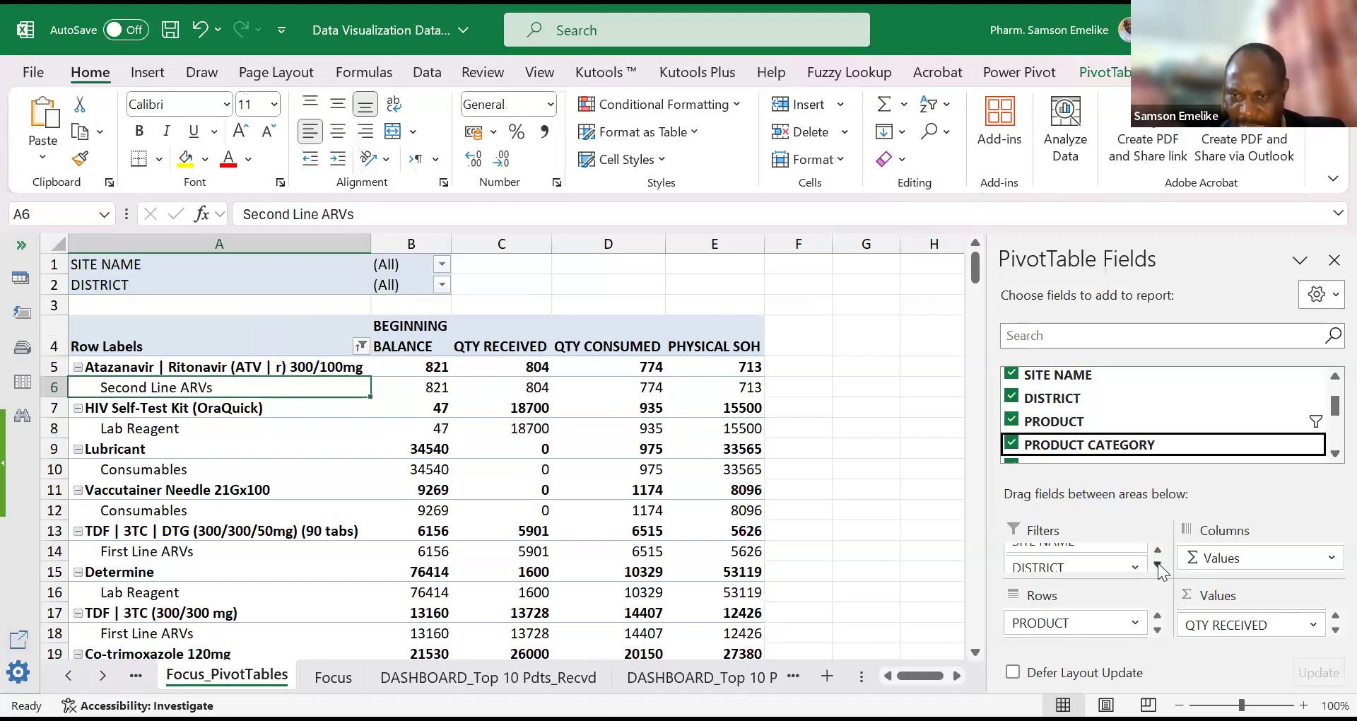
drag(1106, 445, 1093, 566)
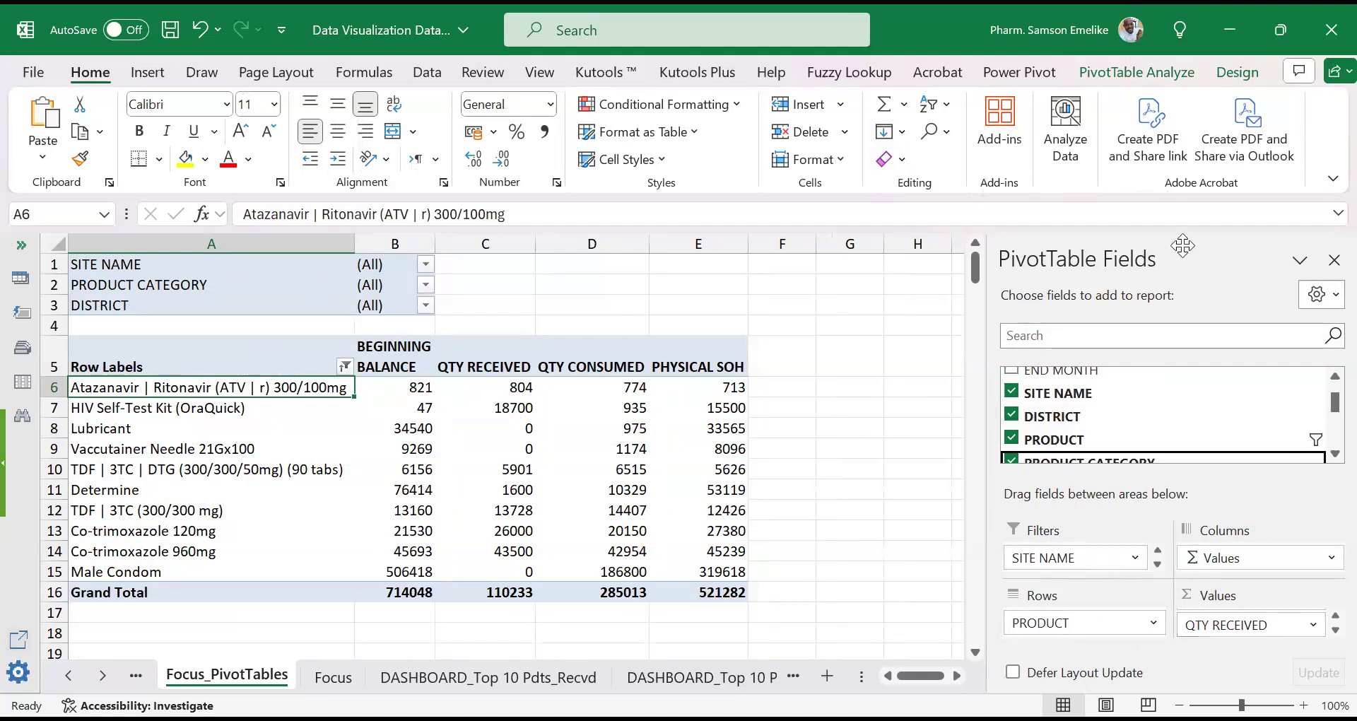
Step: Float the PivotTable Fields pane over the sheet and dock it back with more room for its area boxes
drag(1182, 245, 766, 255)
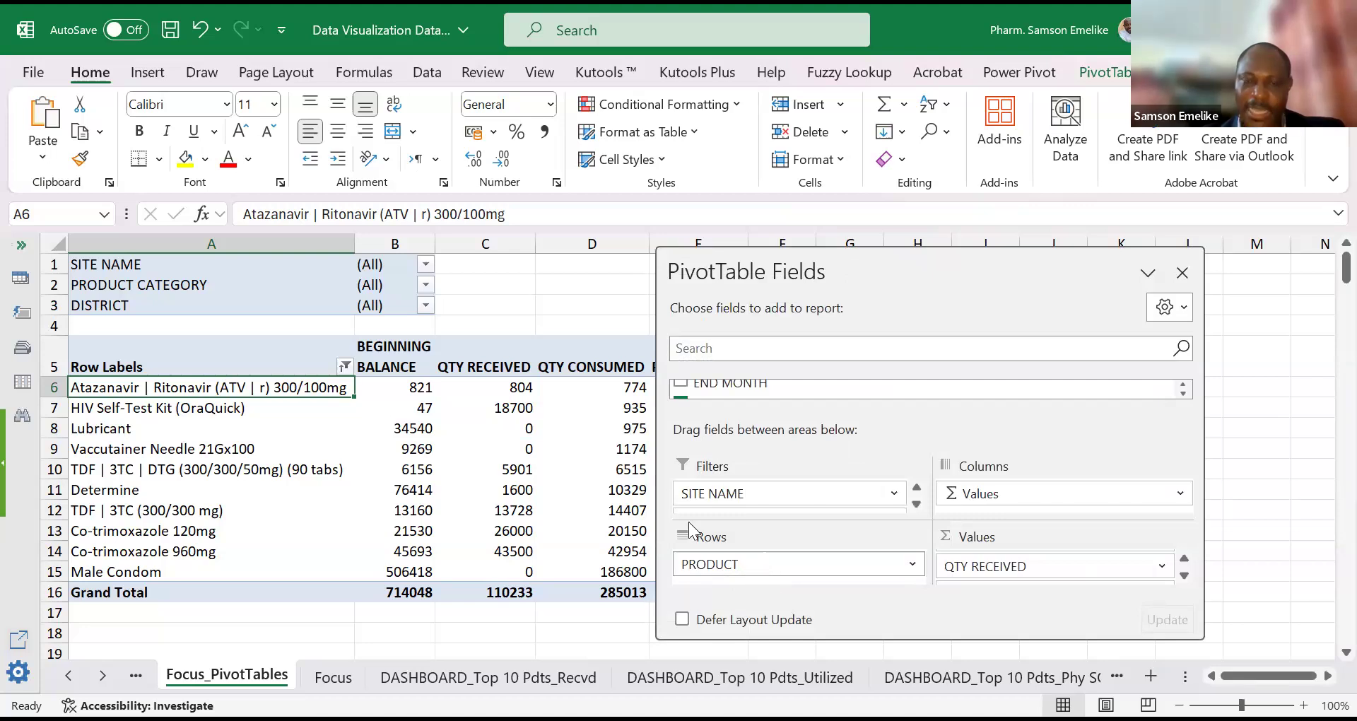
scroll(763, 392, up, 1)
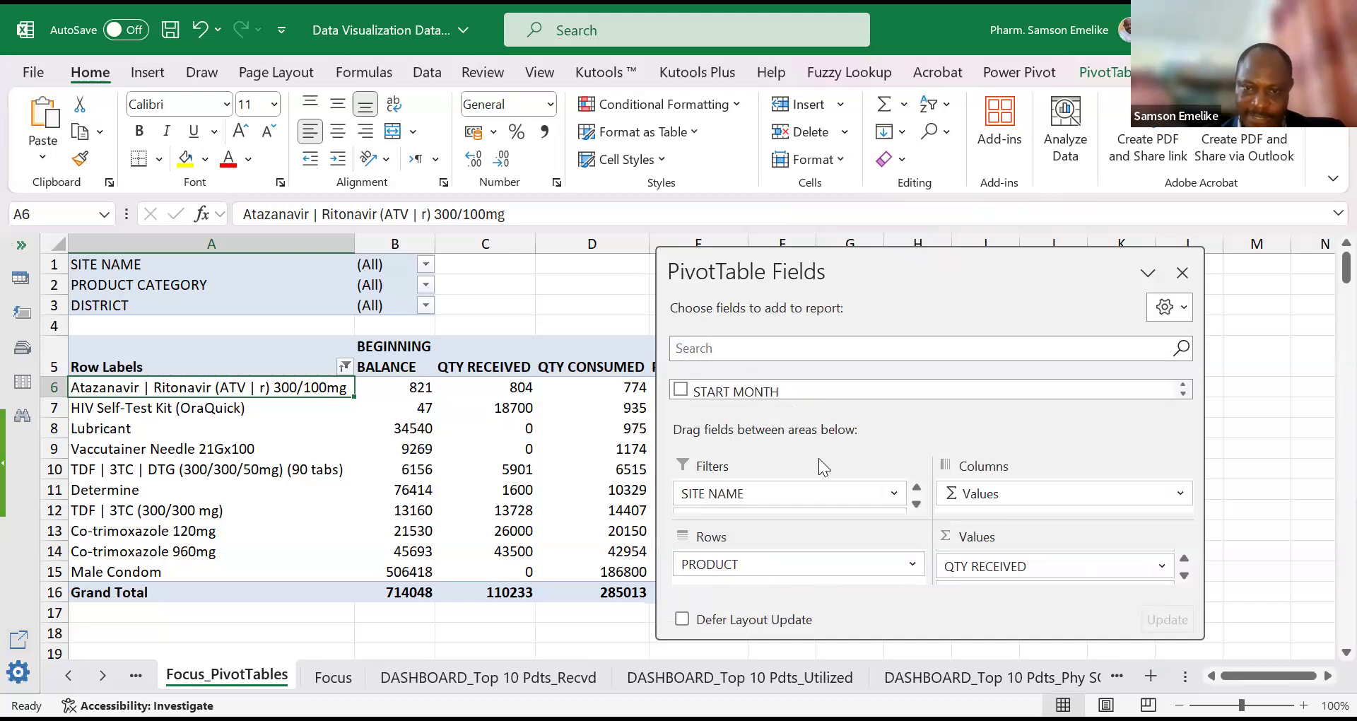
drag(845, 263, 1331, 288)
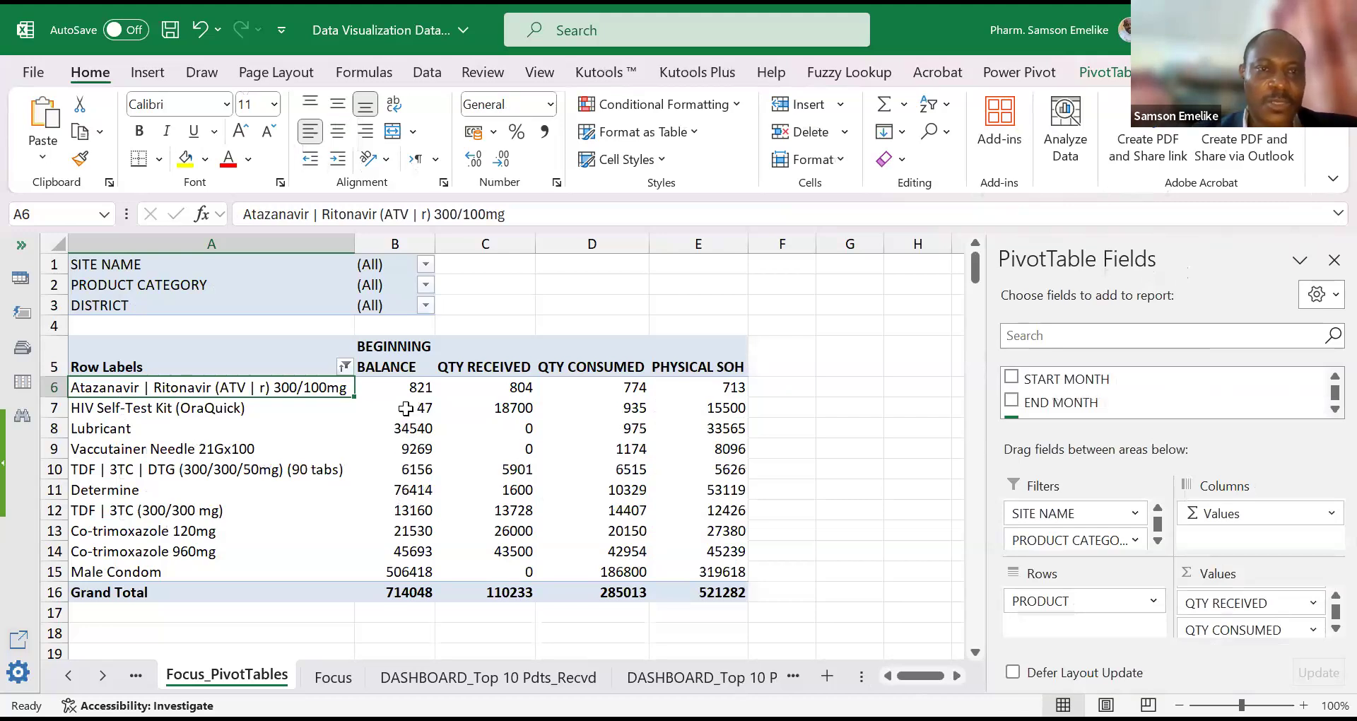
Step: Enable multiple-item selection in the SITE NAME, PRODUCT CATEGORY and DISTRICT report filters, and widen column B
click(425, 264)
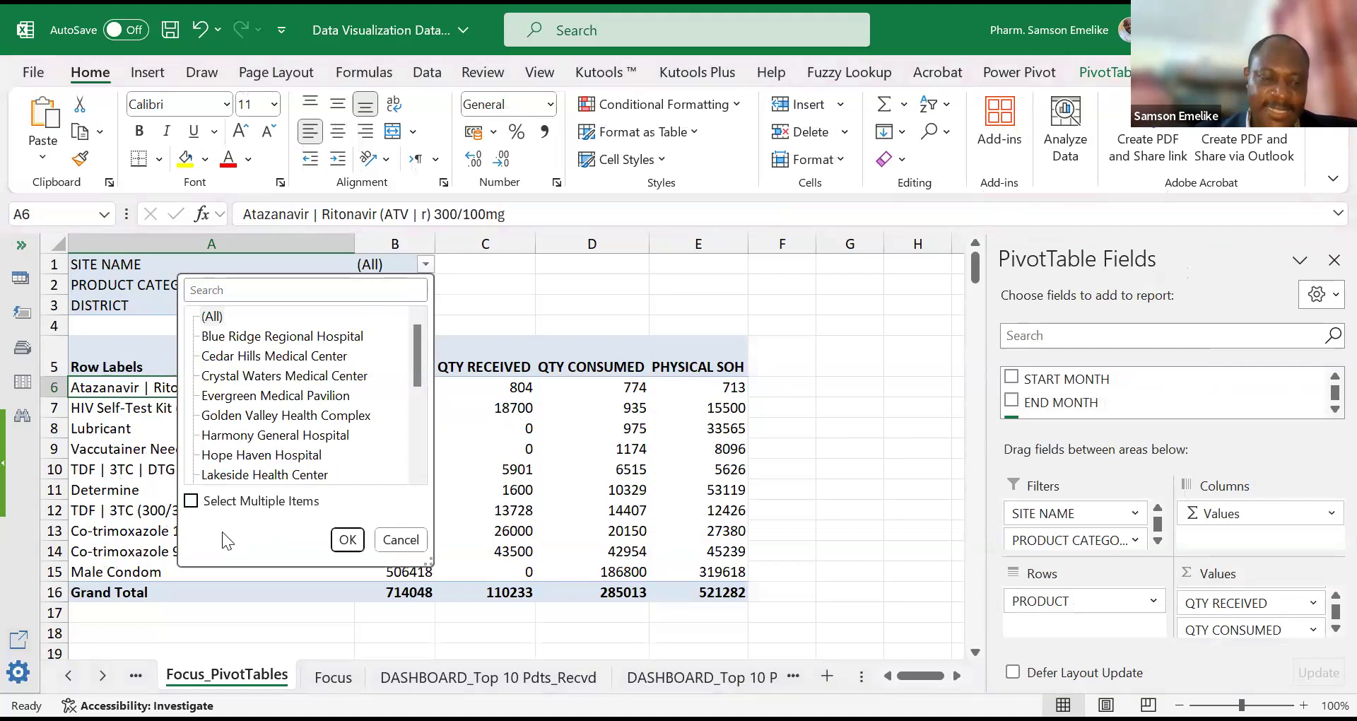
click(191, 501)
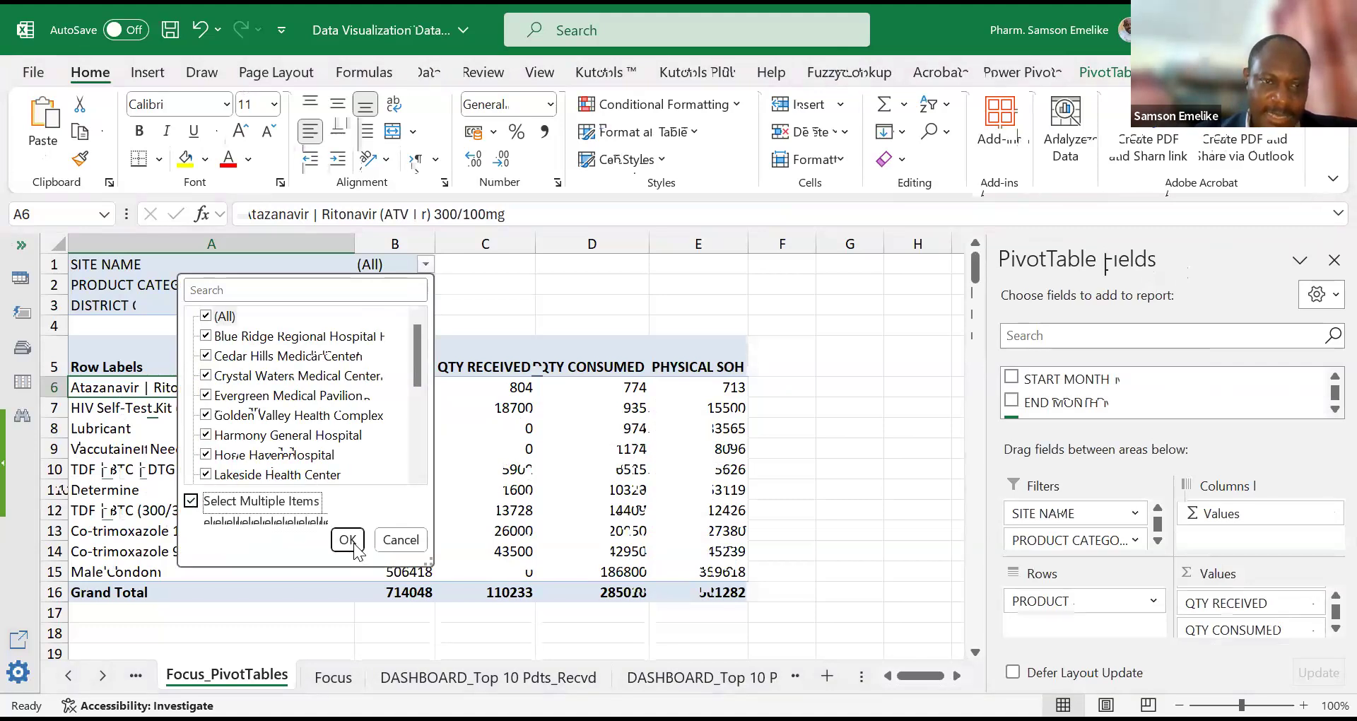
click(347, 540)
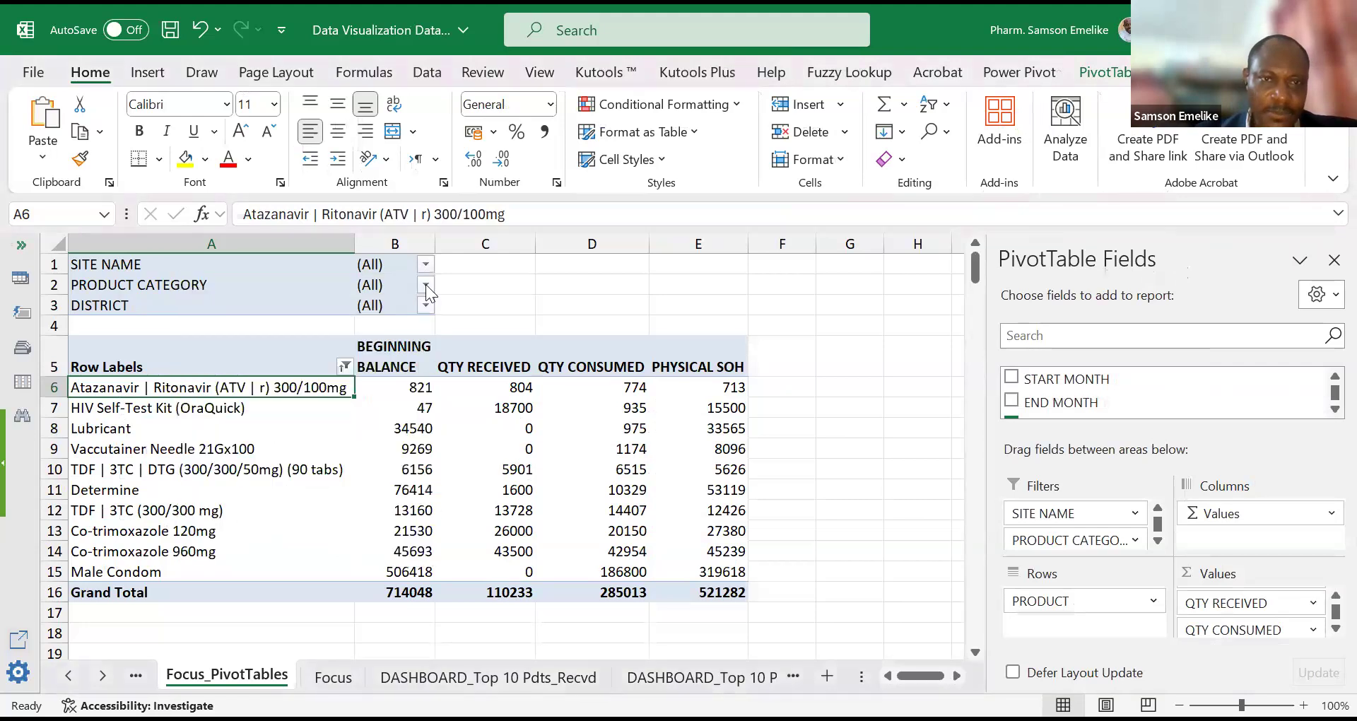
click(424, 285)
click(191, 520)
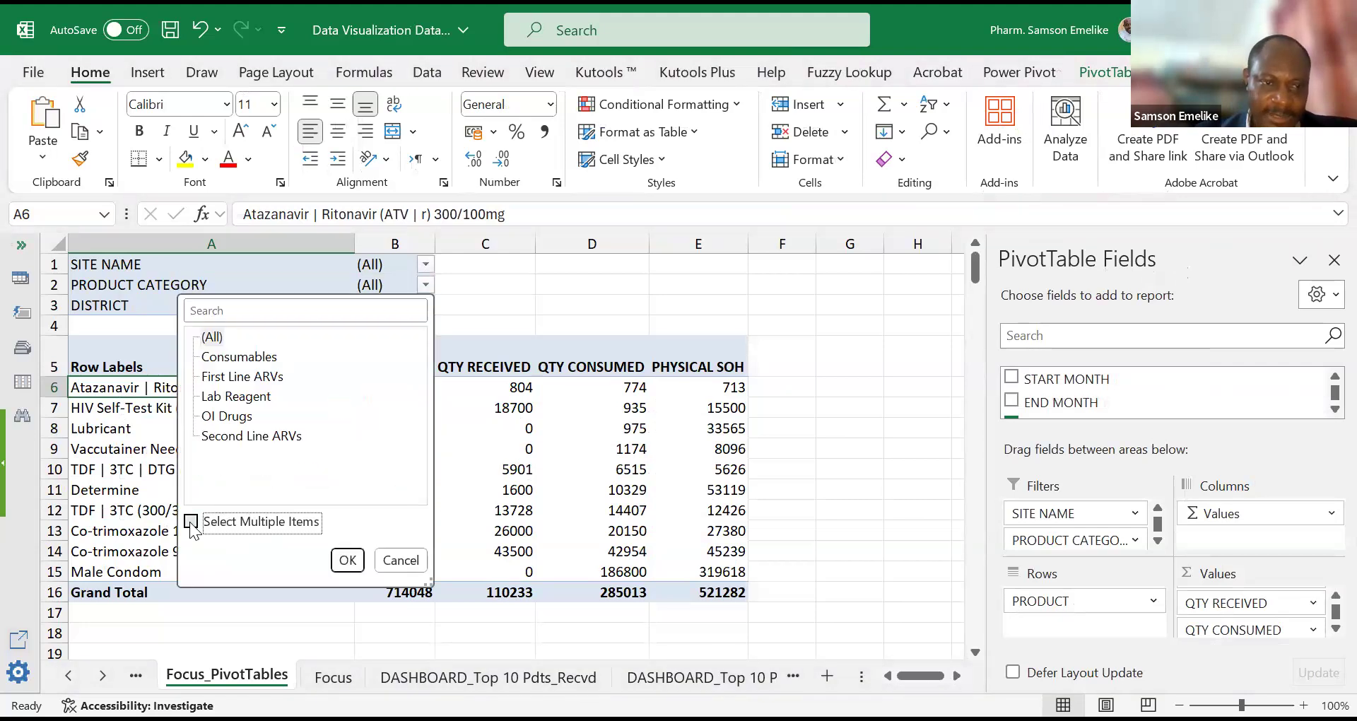
click(347, 560)
click(424, 306)
click(191, 541)
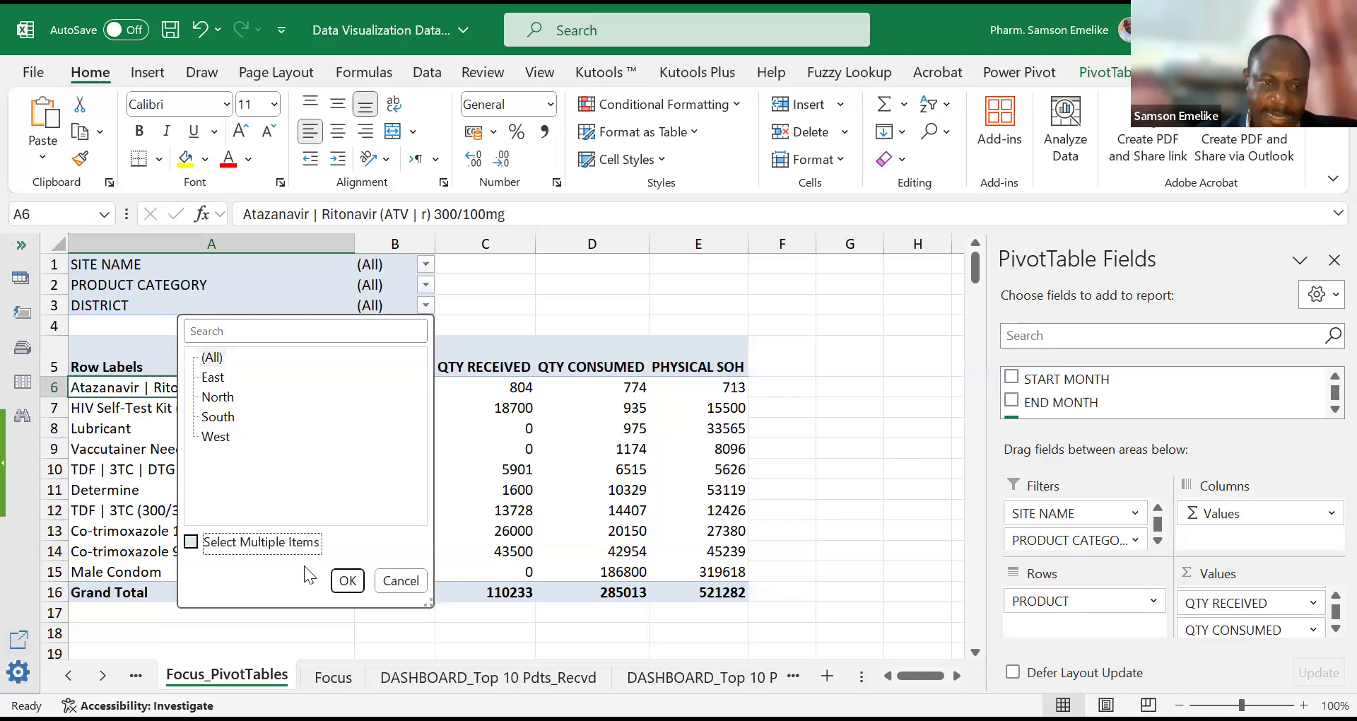
click(346, 580)
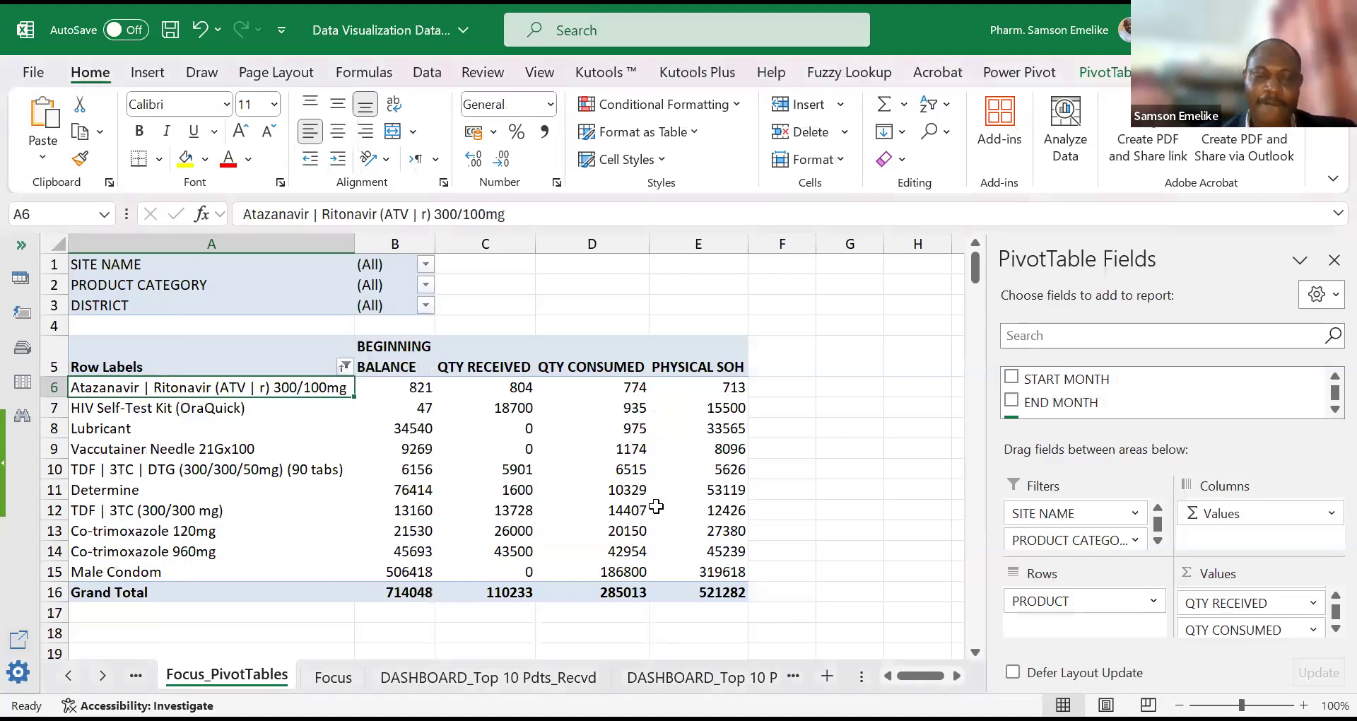
mouse_move(471, 386)
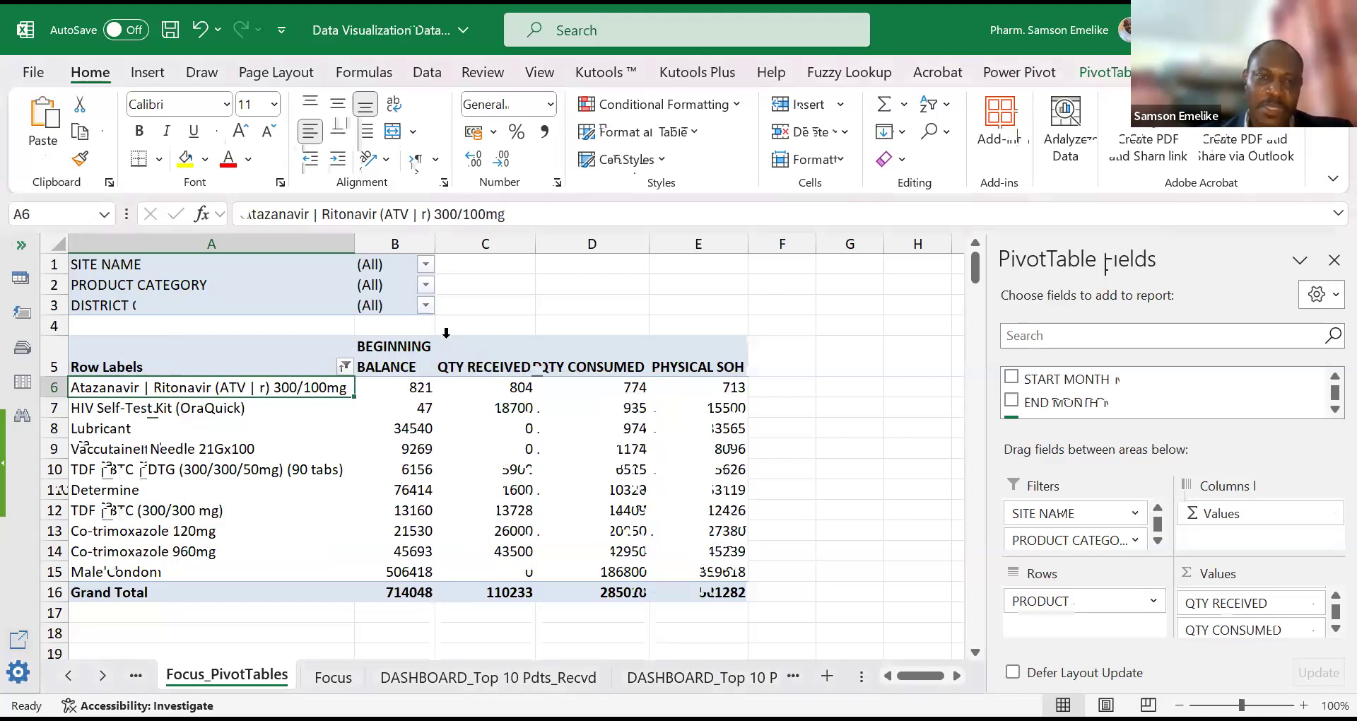
drag(432, 240, 480, 240)
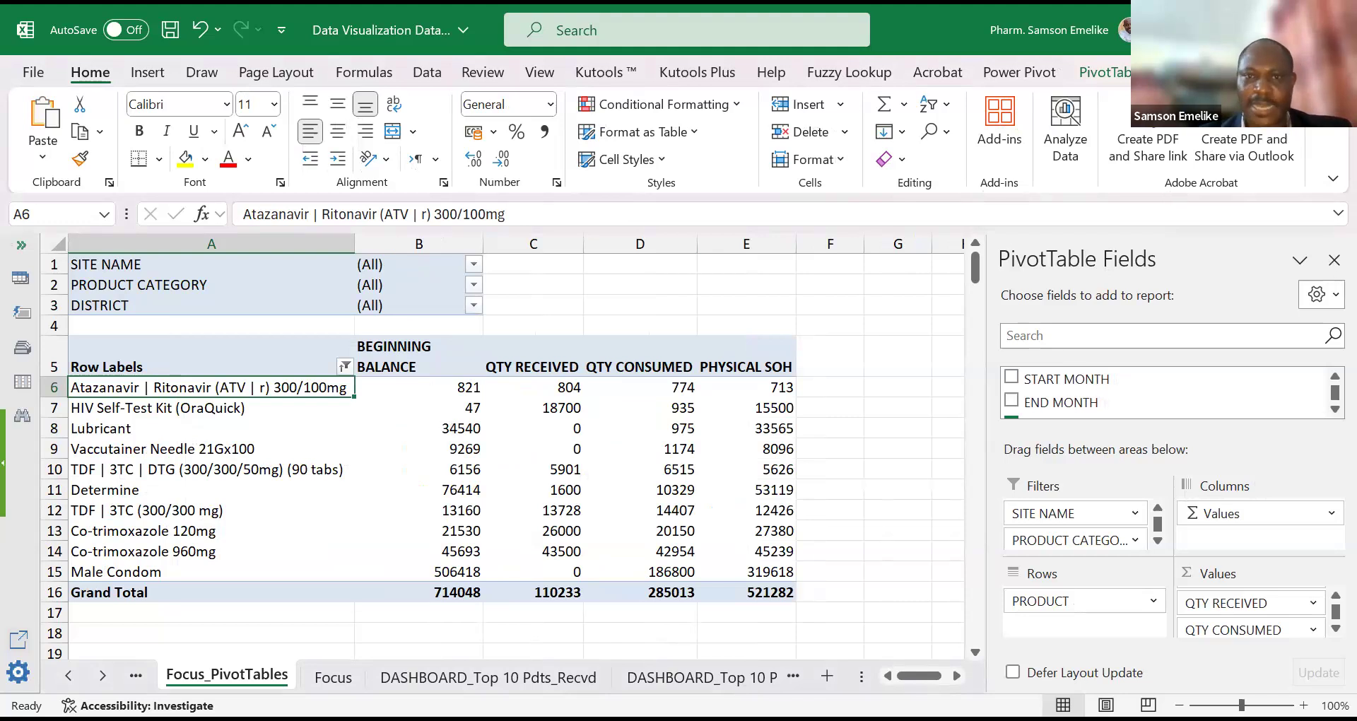
Step: Insert slicers for SITE NAME, DISTRICT and PRODUCT CATEGORY on the PivotTable
click(1108, 74)
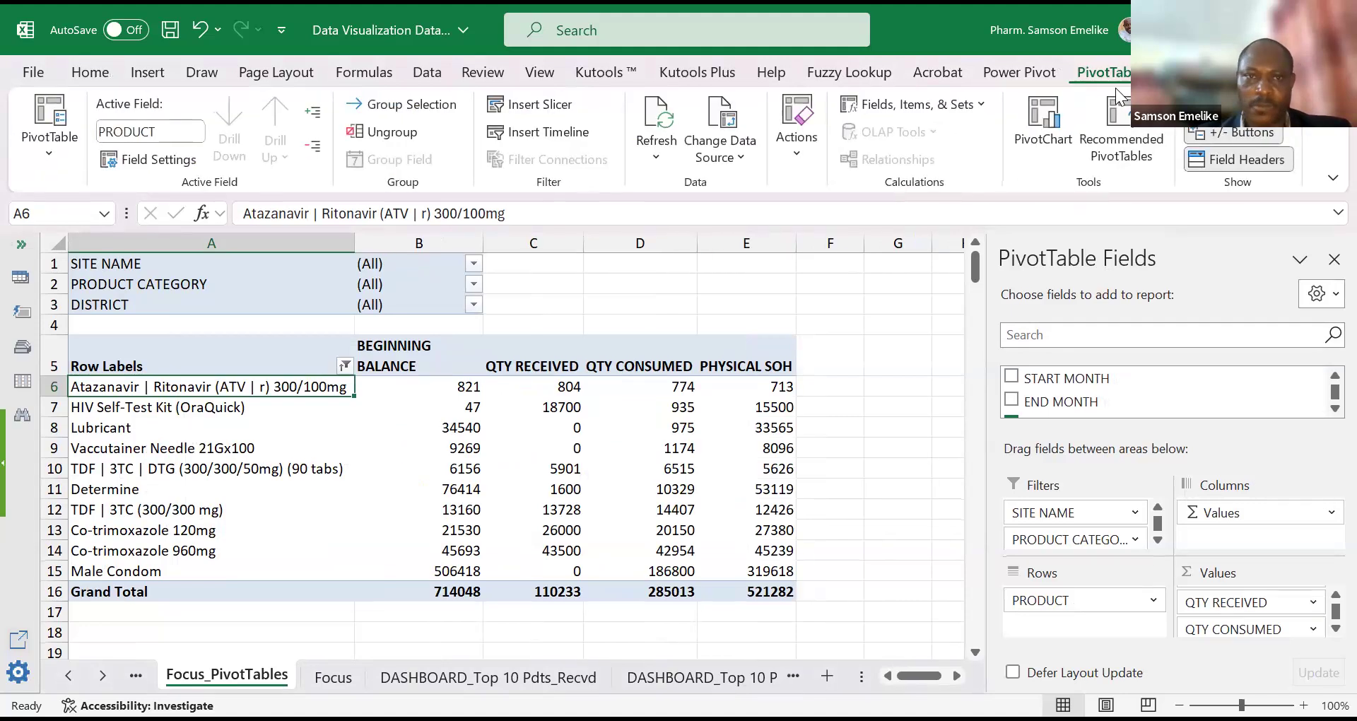
click(537, 104)
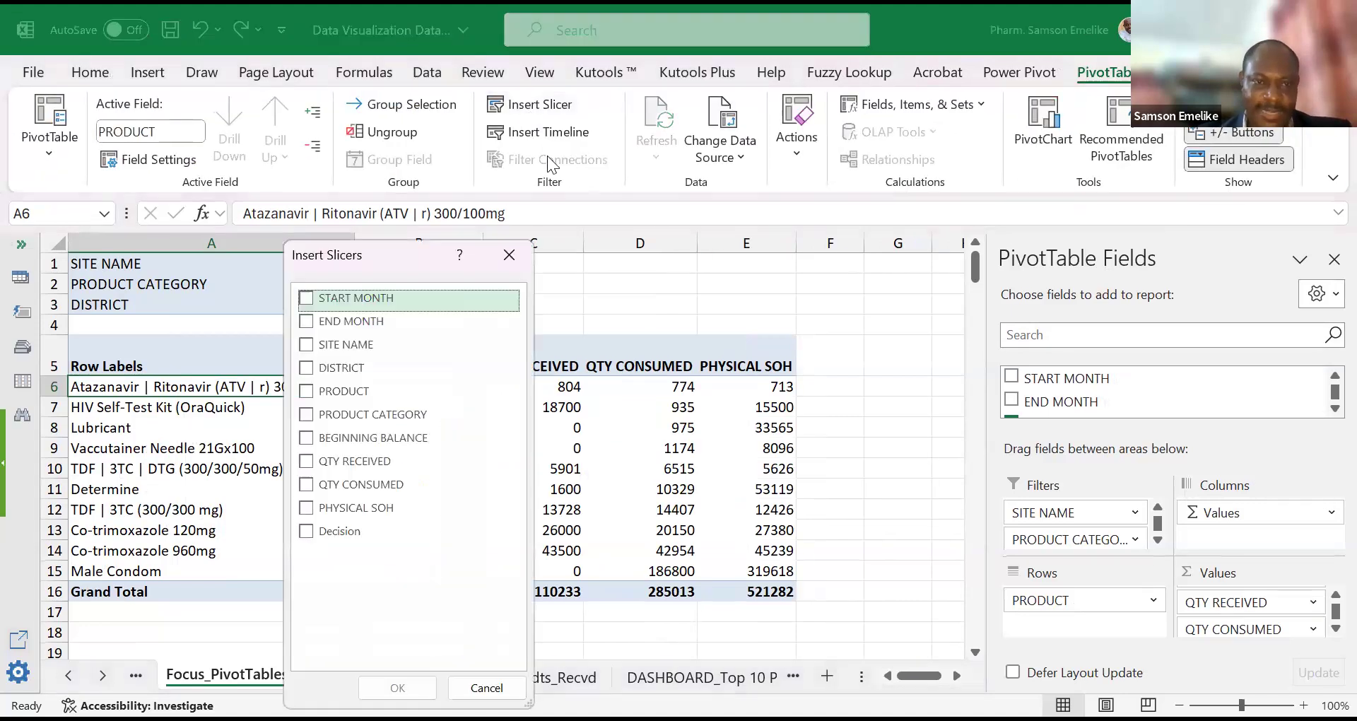
click(305, 344)
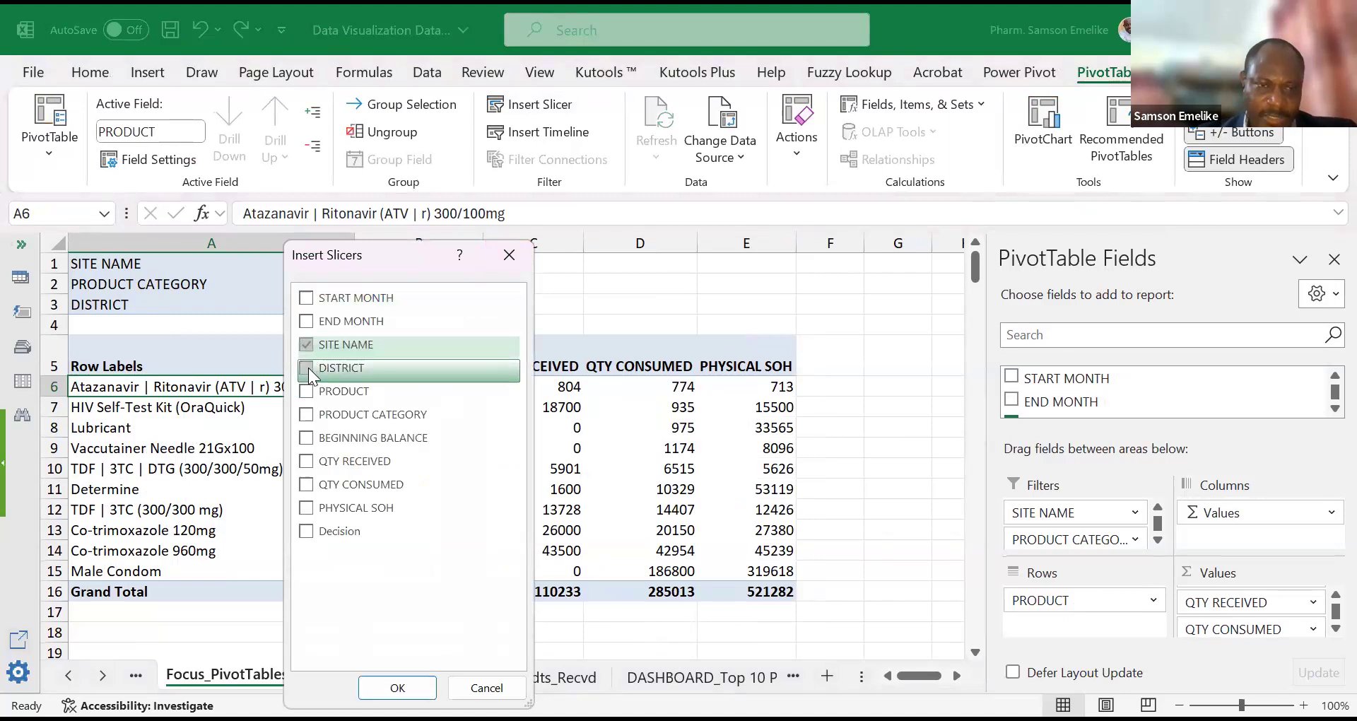
click(308, 367)
click(307, 414)
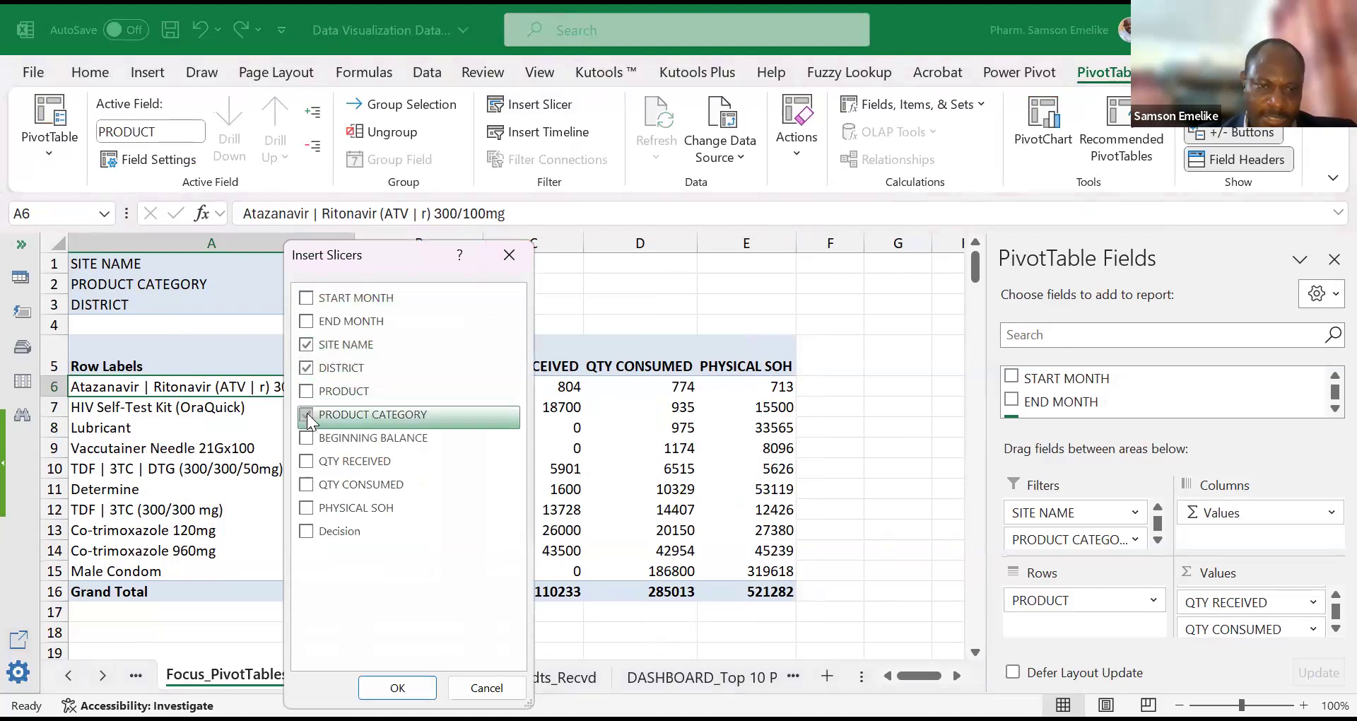
click(404, 686)
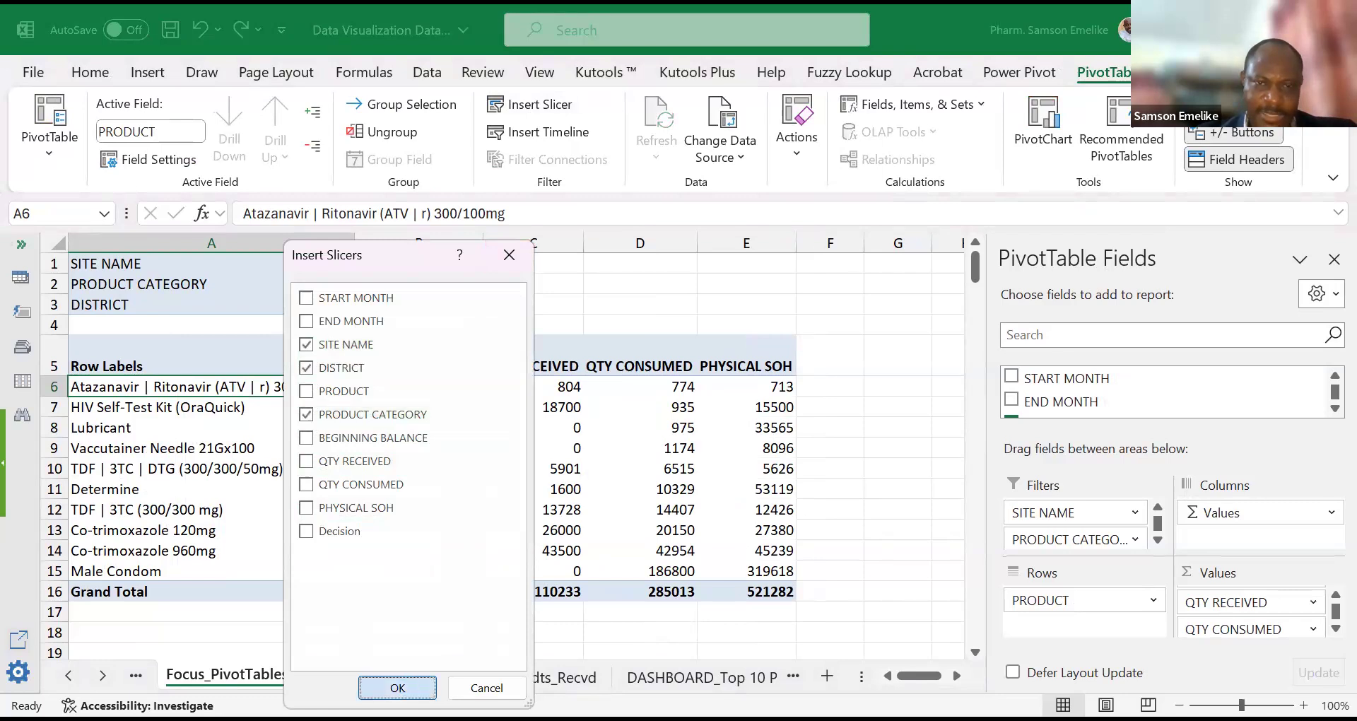
Step: Arrange the slicers side by side beyond the PivotTable, in the order DISTRICT, SITE NAME, PRODUCT CATEGORY
drag(481, 282, 1082, 303)
drag(527, 335, 877, 305)
drag(615, 388, 1259, 311)
drag(869, 309, 833, 279)
Step: Filter the PivotTable by East, North, South and West in turn with the DISTRICT slicer, and clear that filter
click(785, 321)
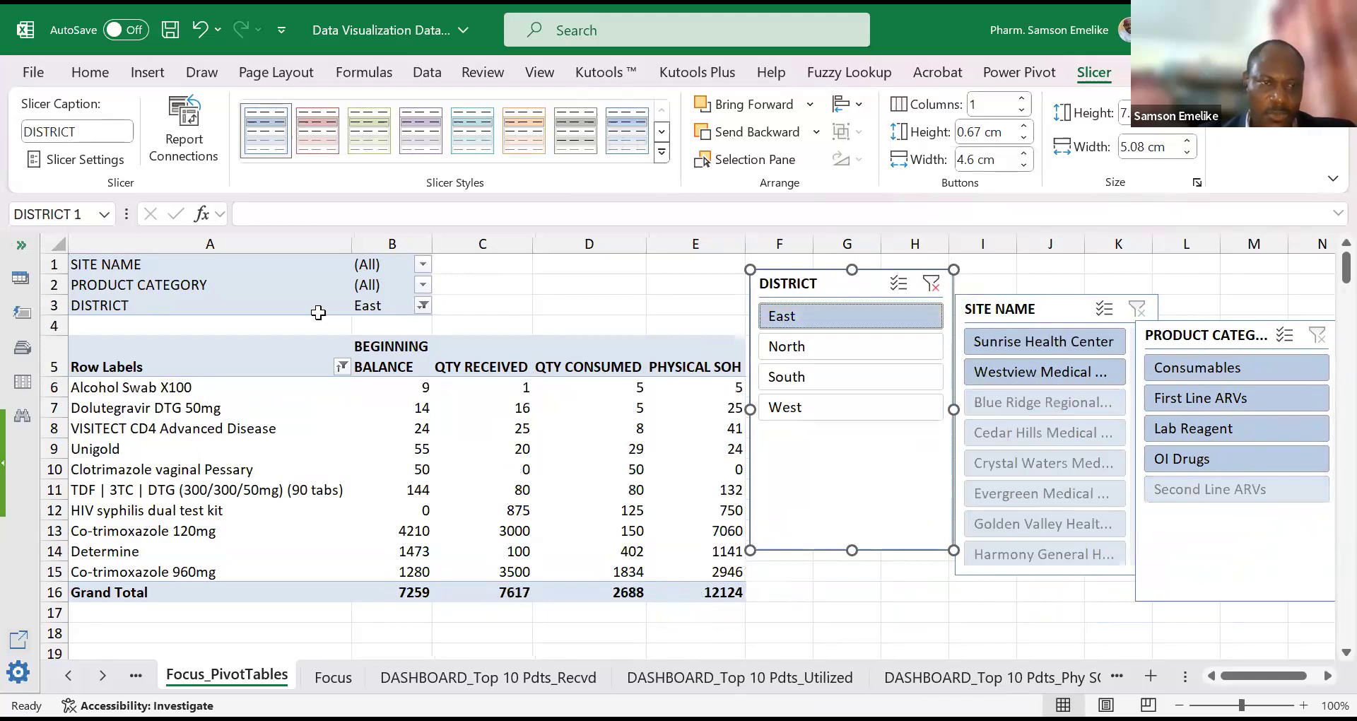
click(374, 309)
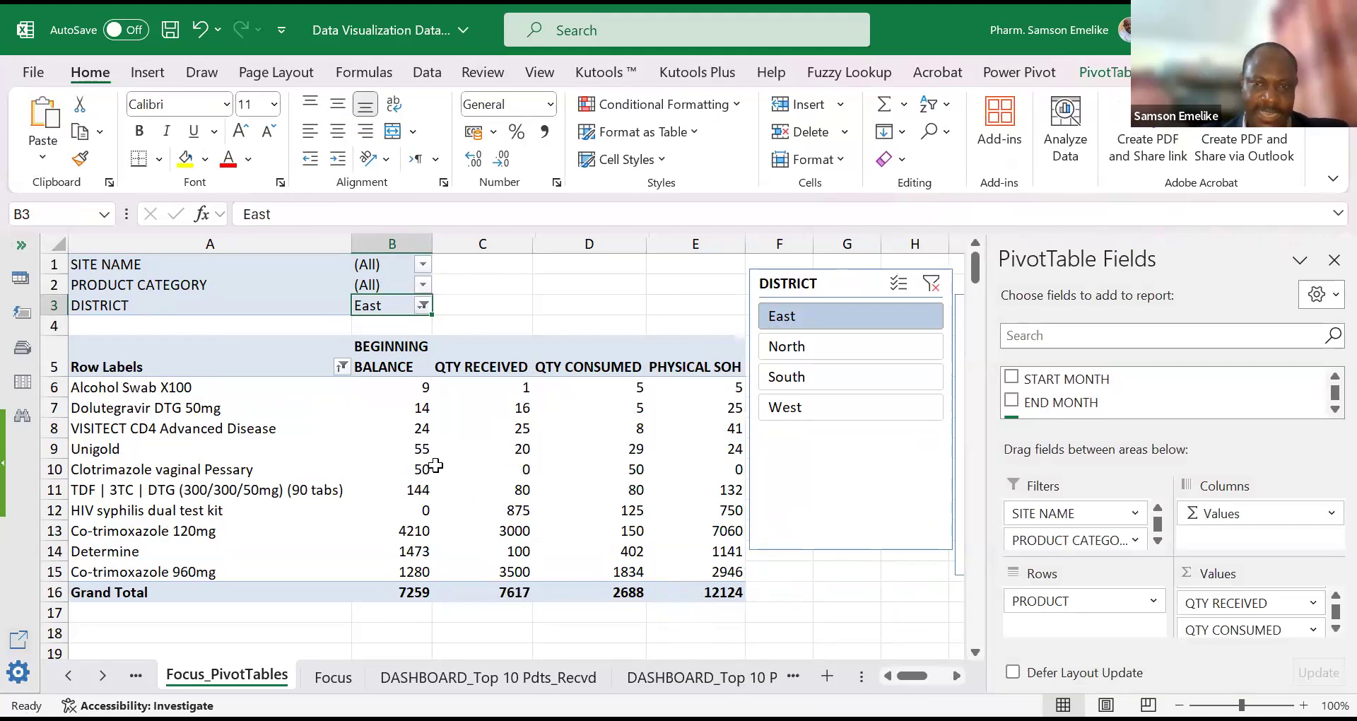
click(800, 346)
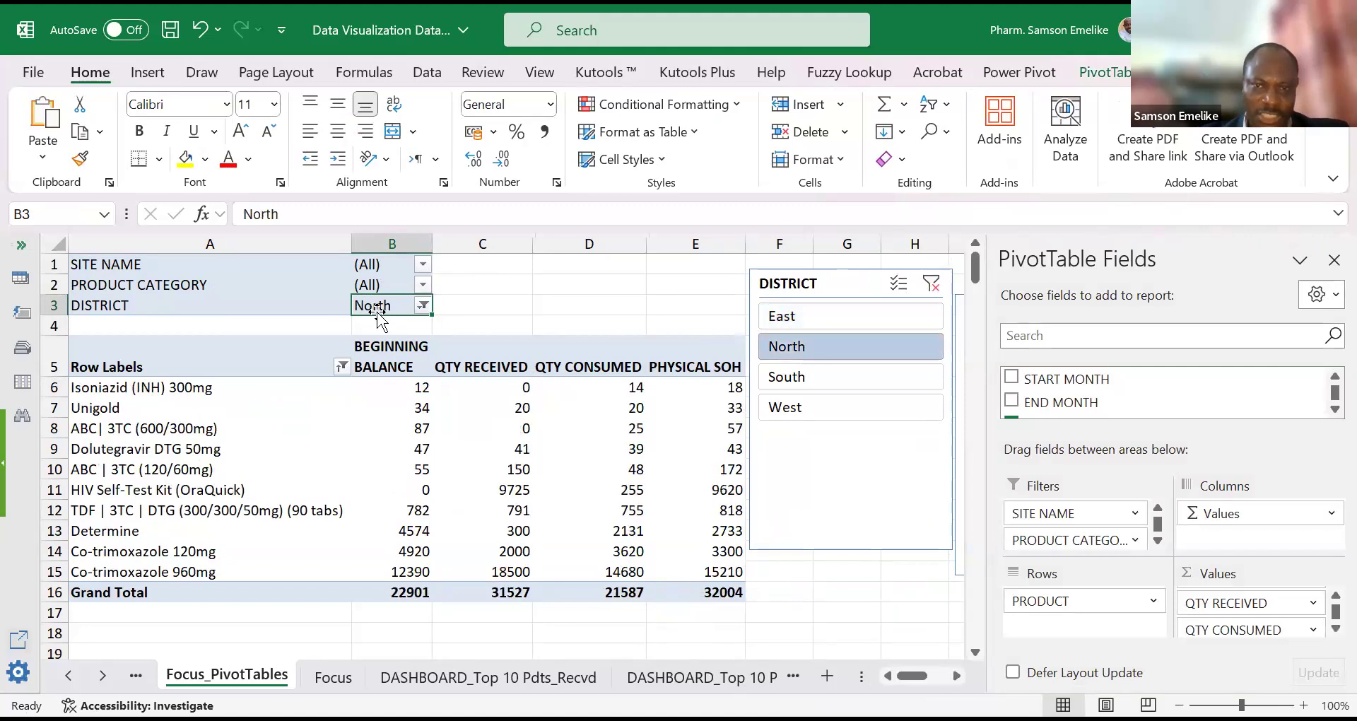
click(802, 377)
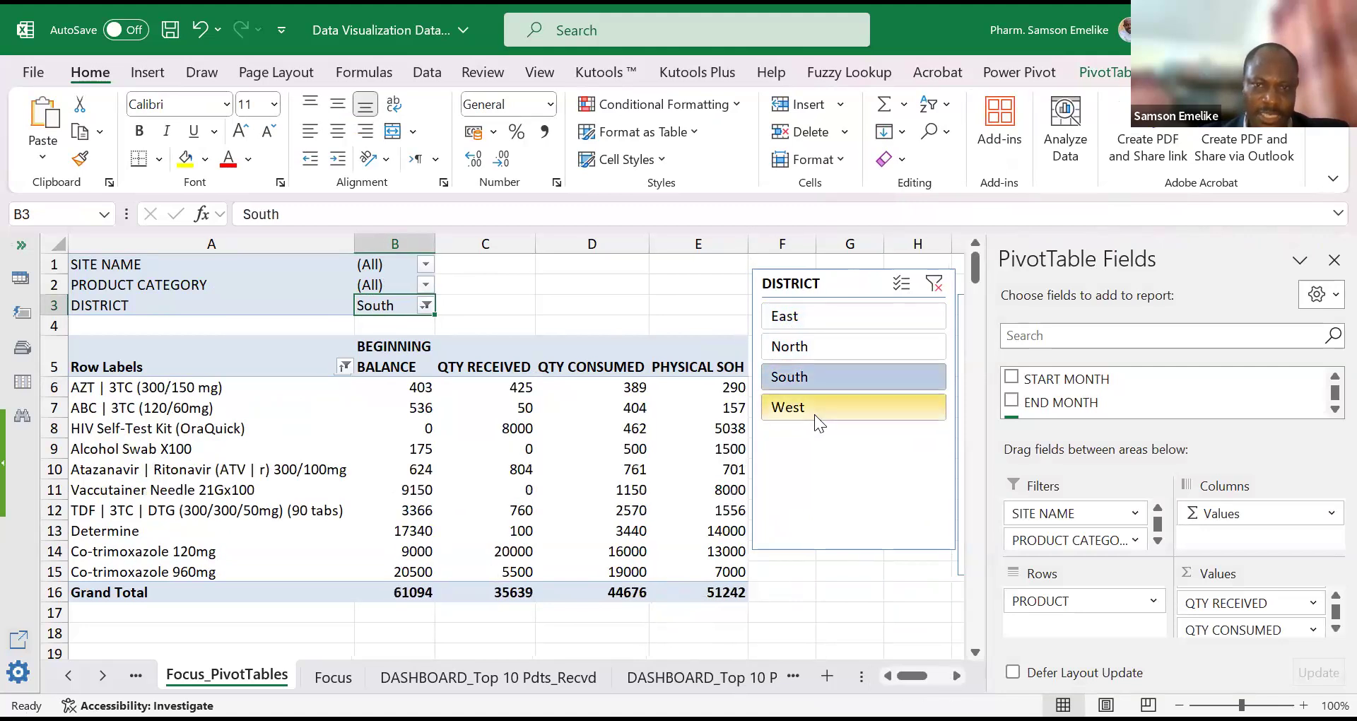
click(796, 406)
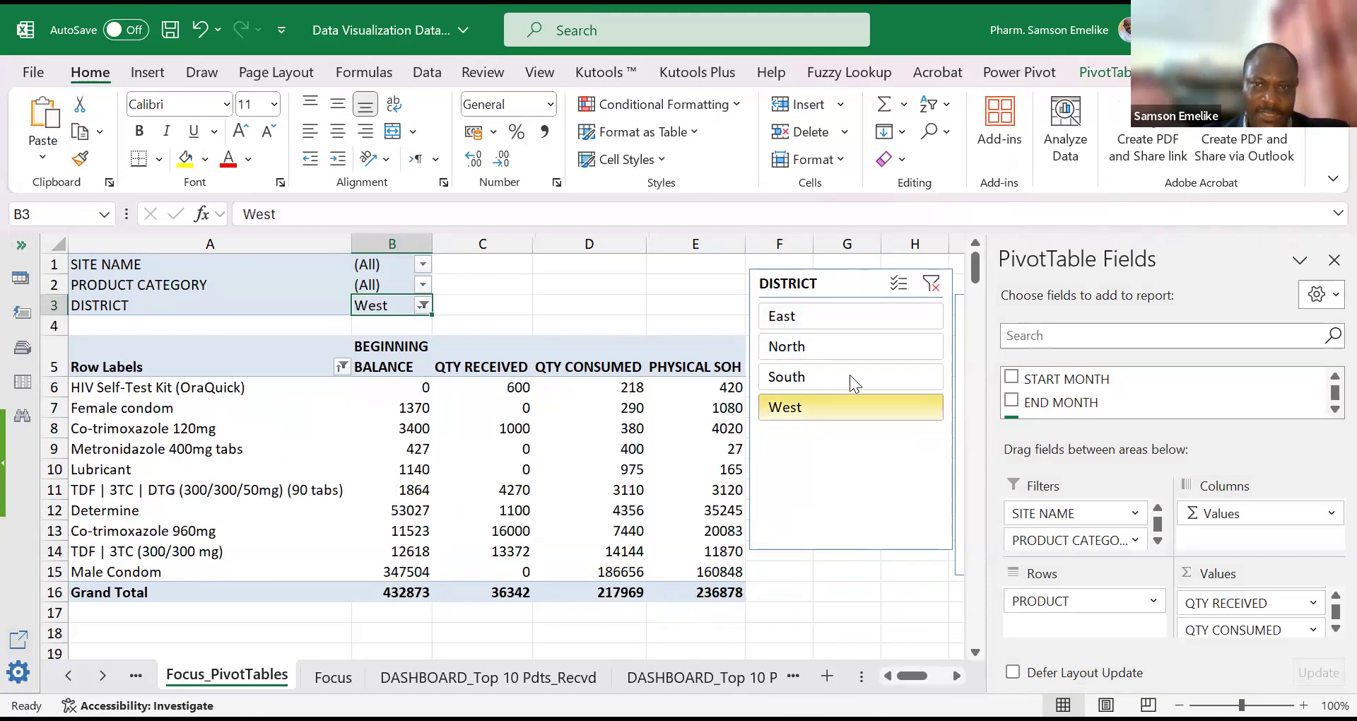
click(931, 283)
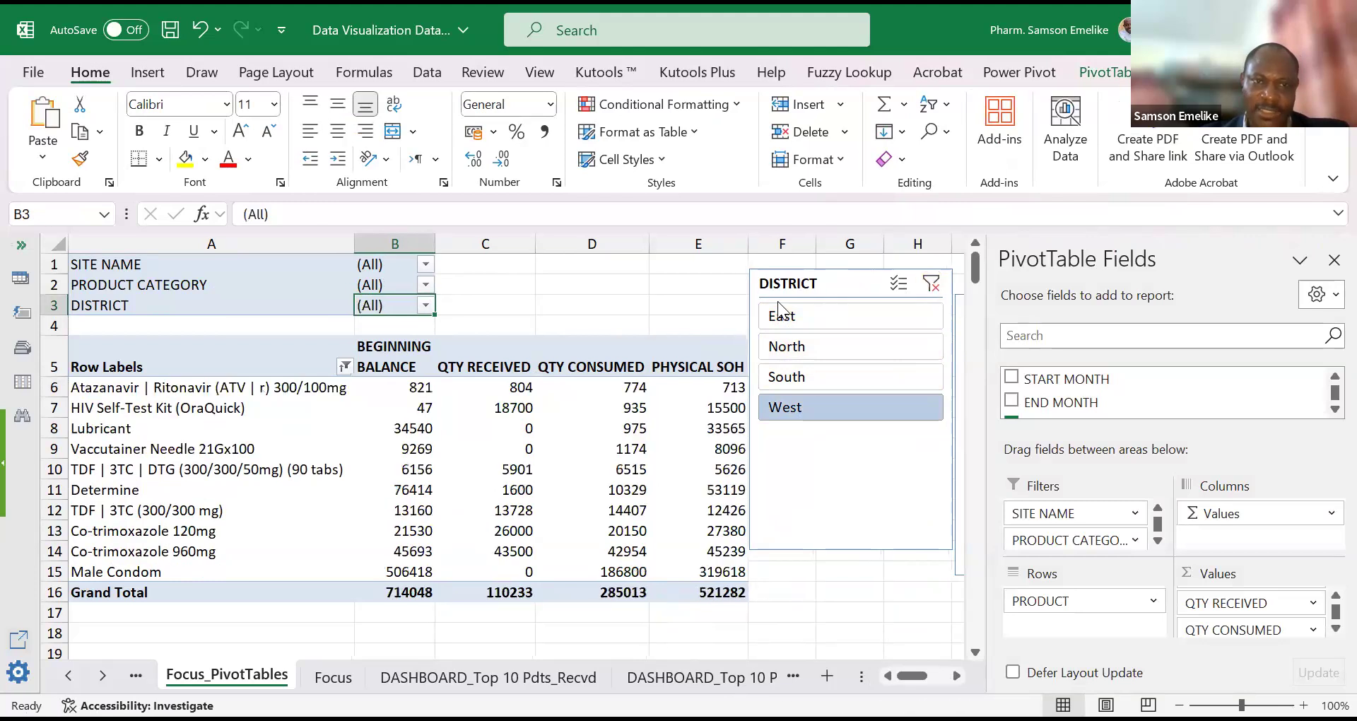
Step: Move the SITE NAME slicer over the PivotTable's value columns and the PRODUCT CATEGORY slicer onto the lower part of the DISTRICT slicer
click(956, 675)
drag(766, 306, 269, 289)
drag(823, 362, 586, 393)
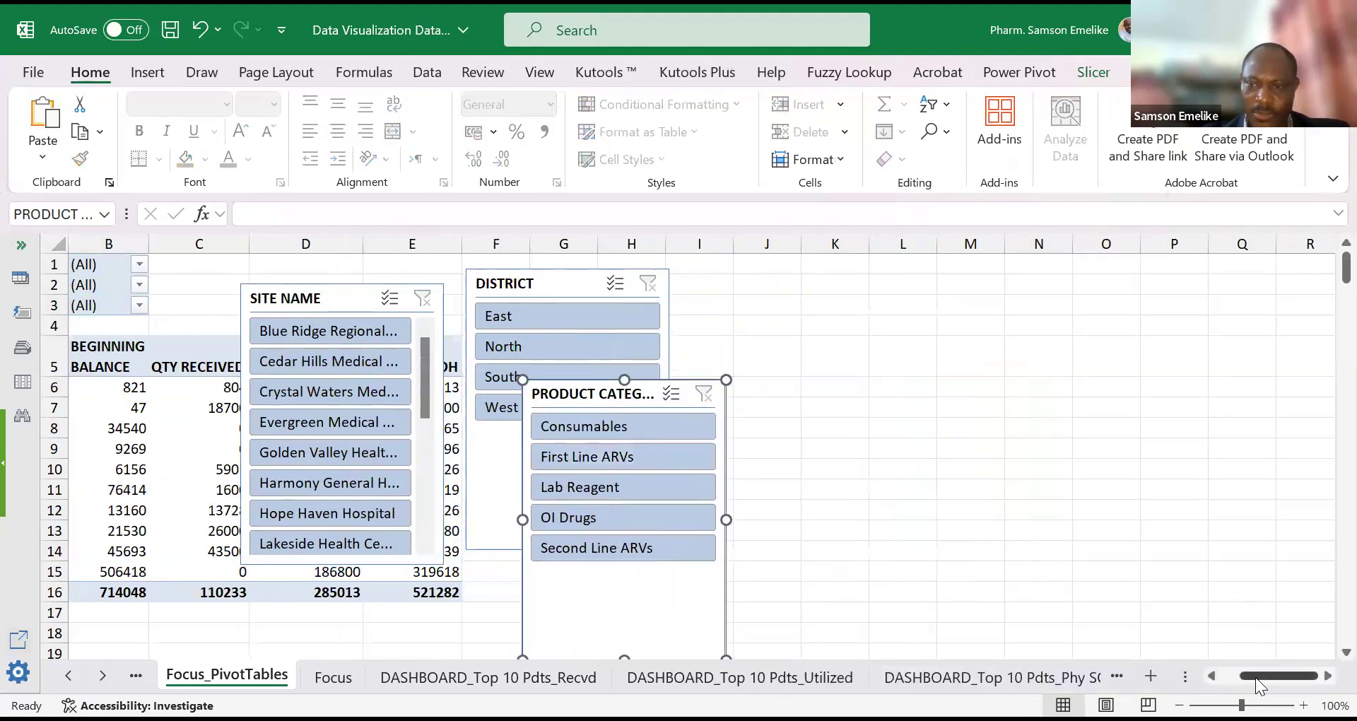
scroll(1256, 684, left, 2)
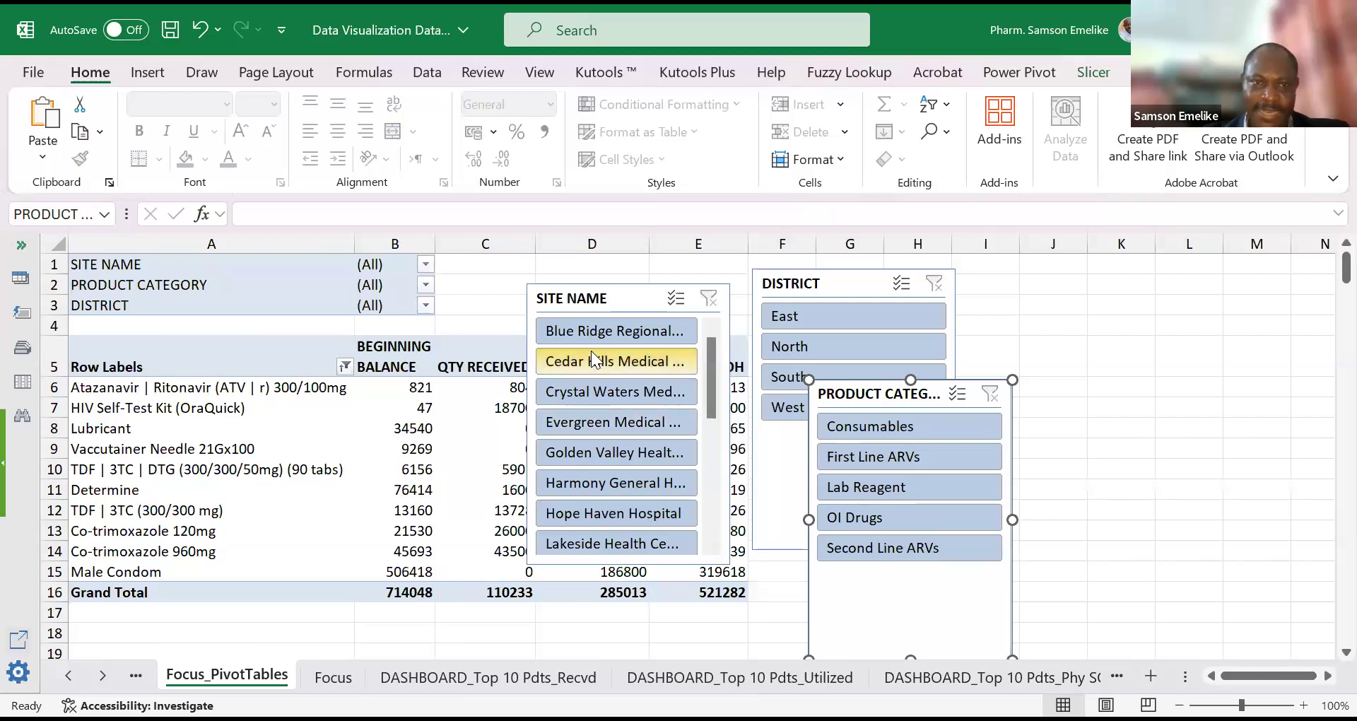
Step: Filter the PivotTable by Blue Ridge Regional Hospital and by Cedar Hills Medical Center with the SITE NAME slicer, and clear that filter
click(586, 332)
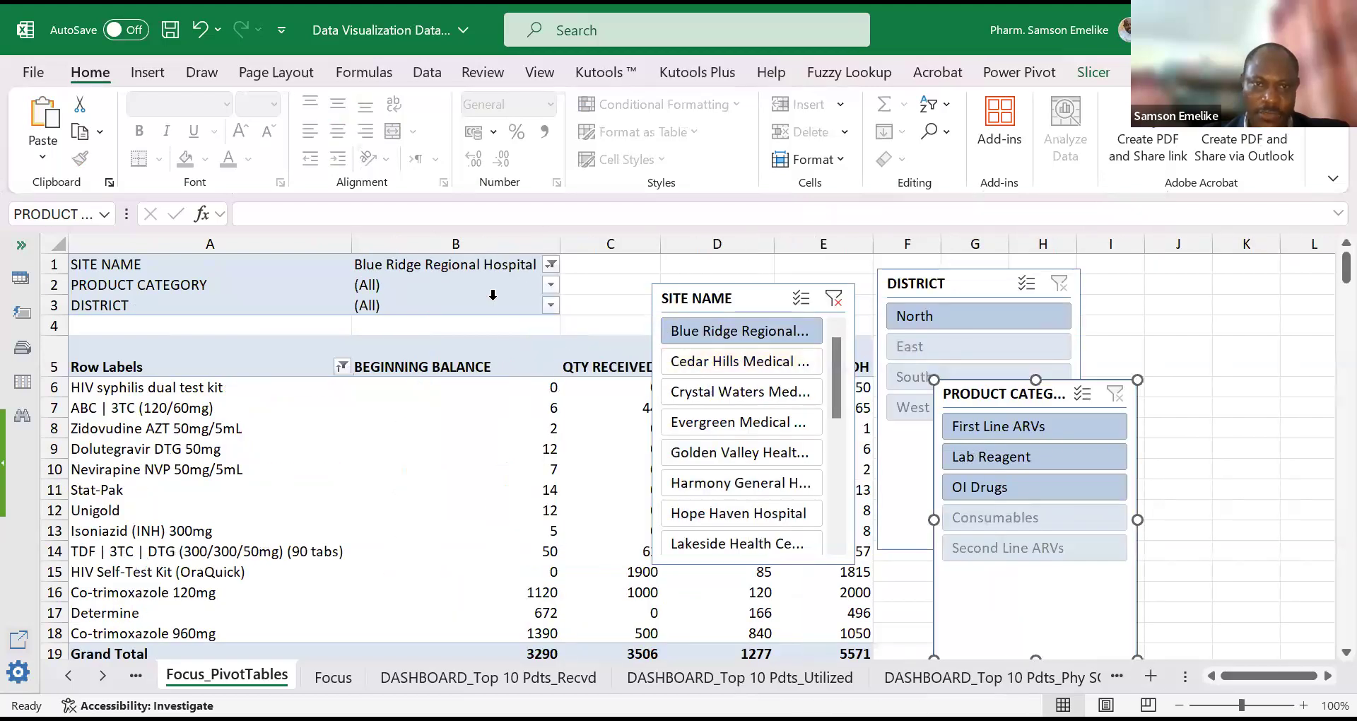
click(107, 265)
click(401, 263)
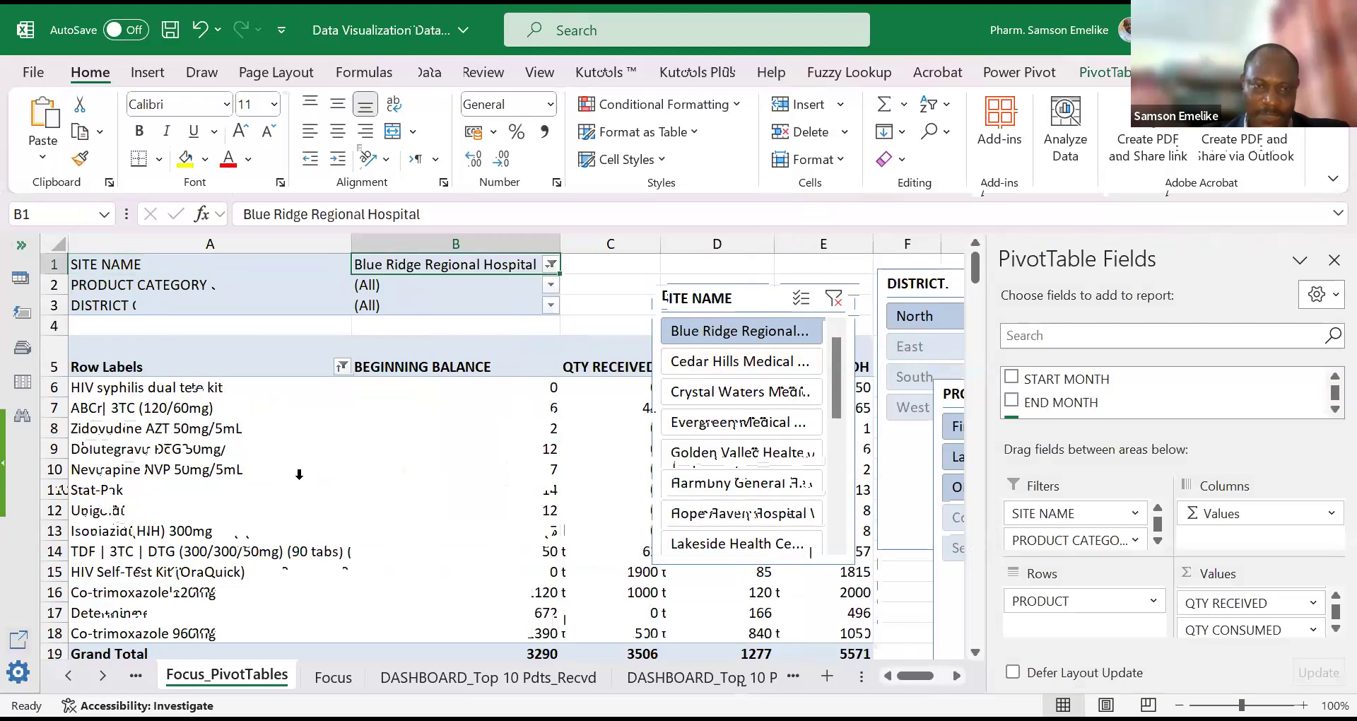
click(754, 362)
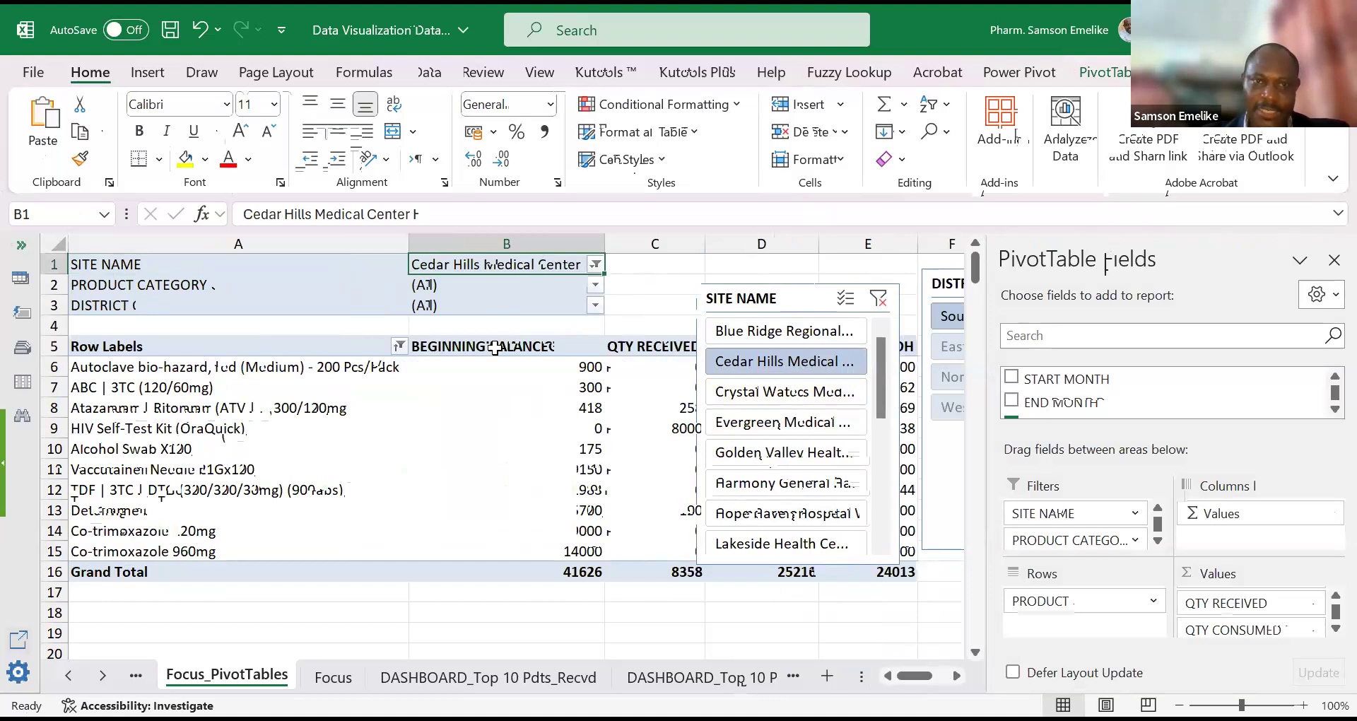
click(880, 300)
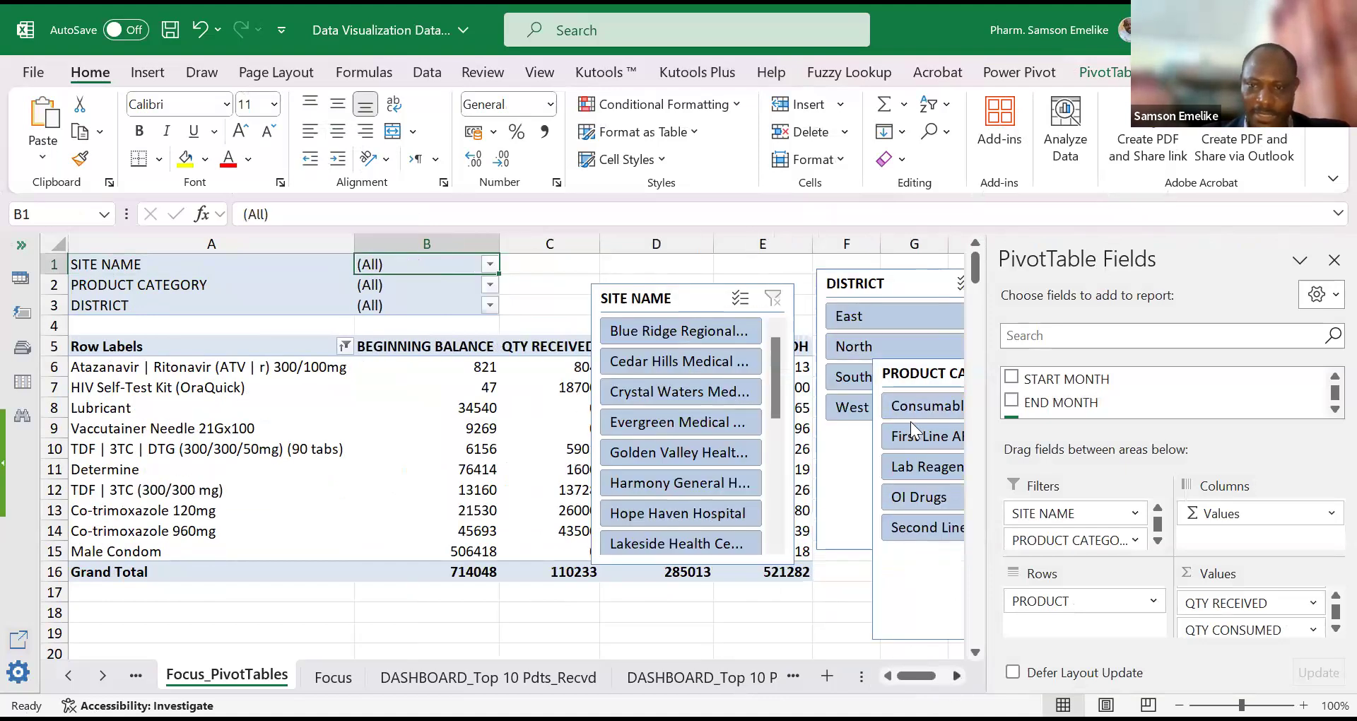
Step: Move the PRODUCT CATEGORY slicer over the PivotTable, filter by each category from Consumables to Second Line ARVs, and clear the filter
drag(889, 390, 527, 391)
click(580, 414)
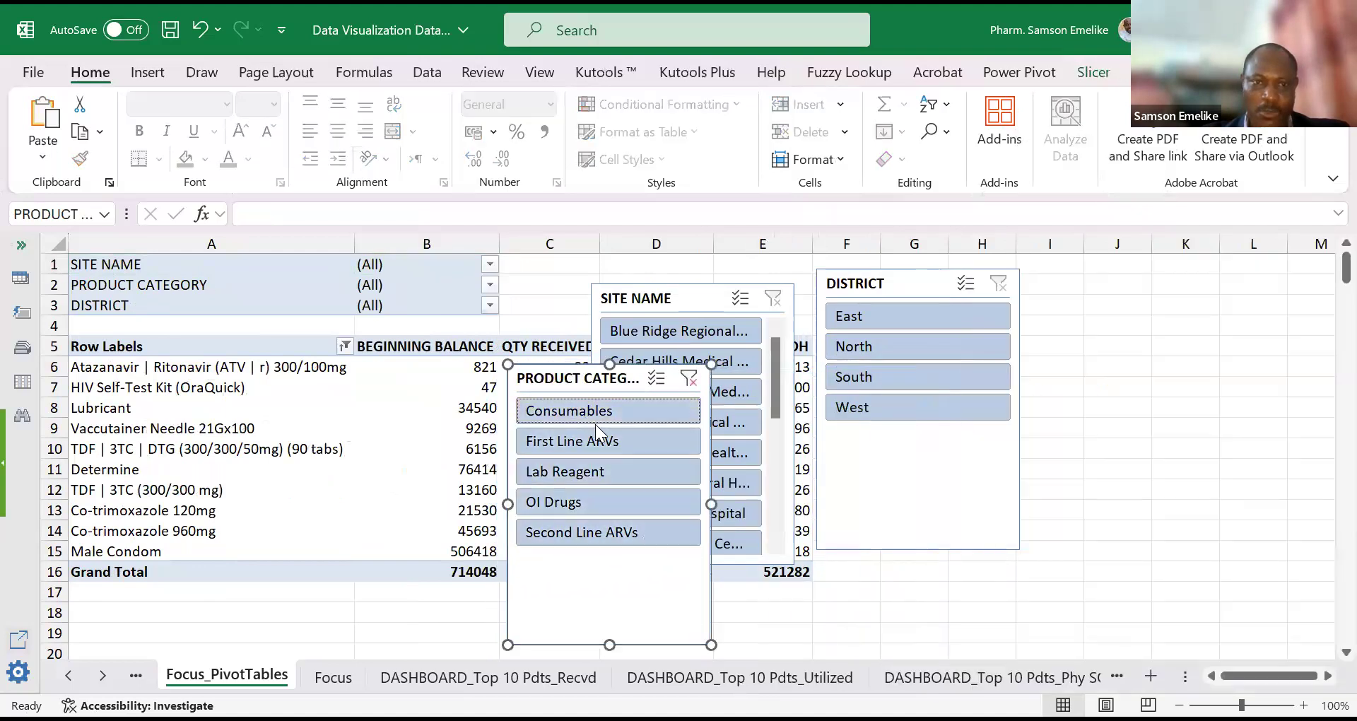
drag(132, 369, 161, 541)
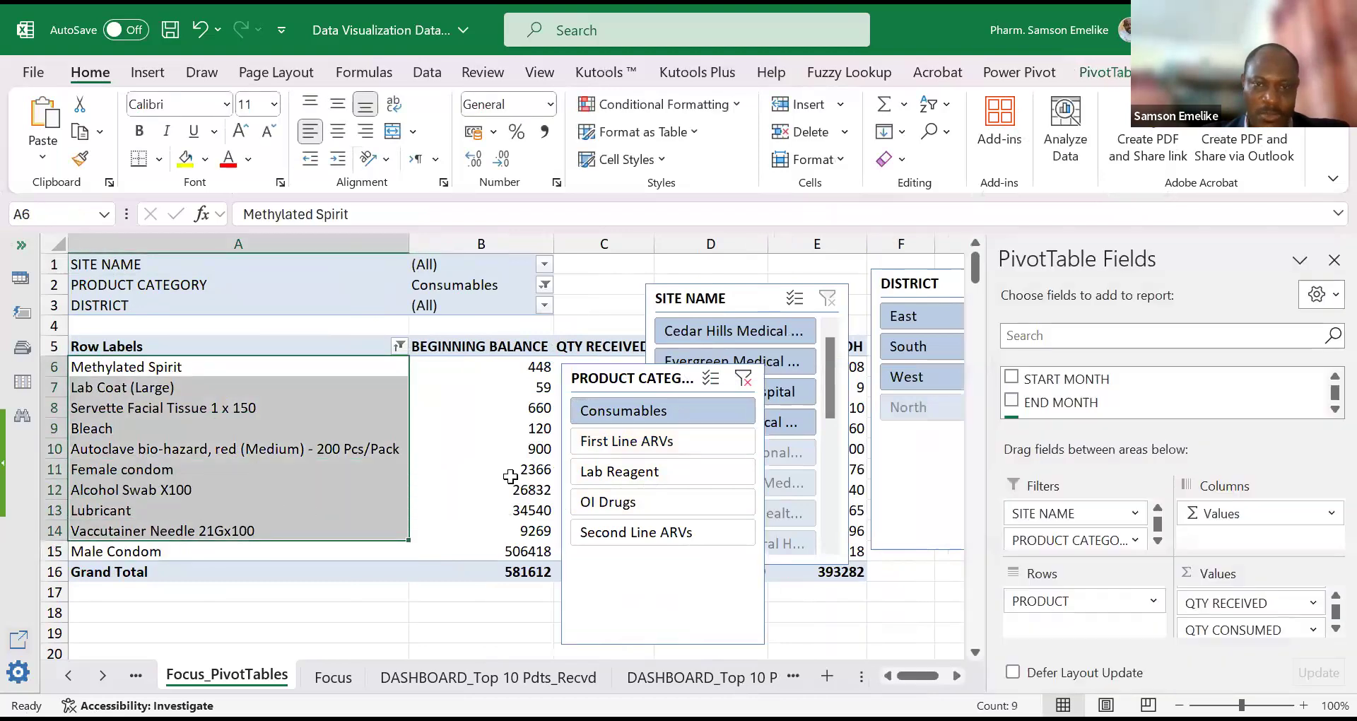
click(626, 441)
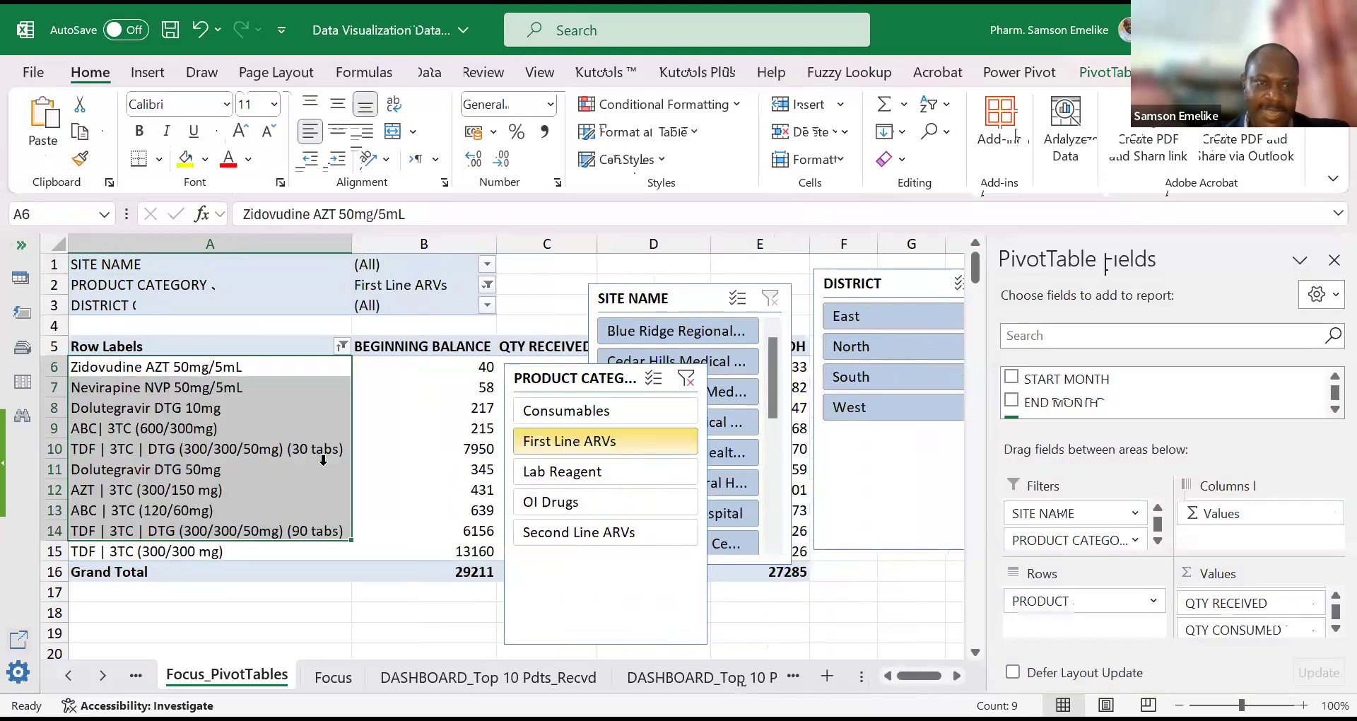
ctrl+click(170, 407)
click(554, 479)
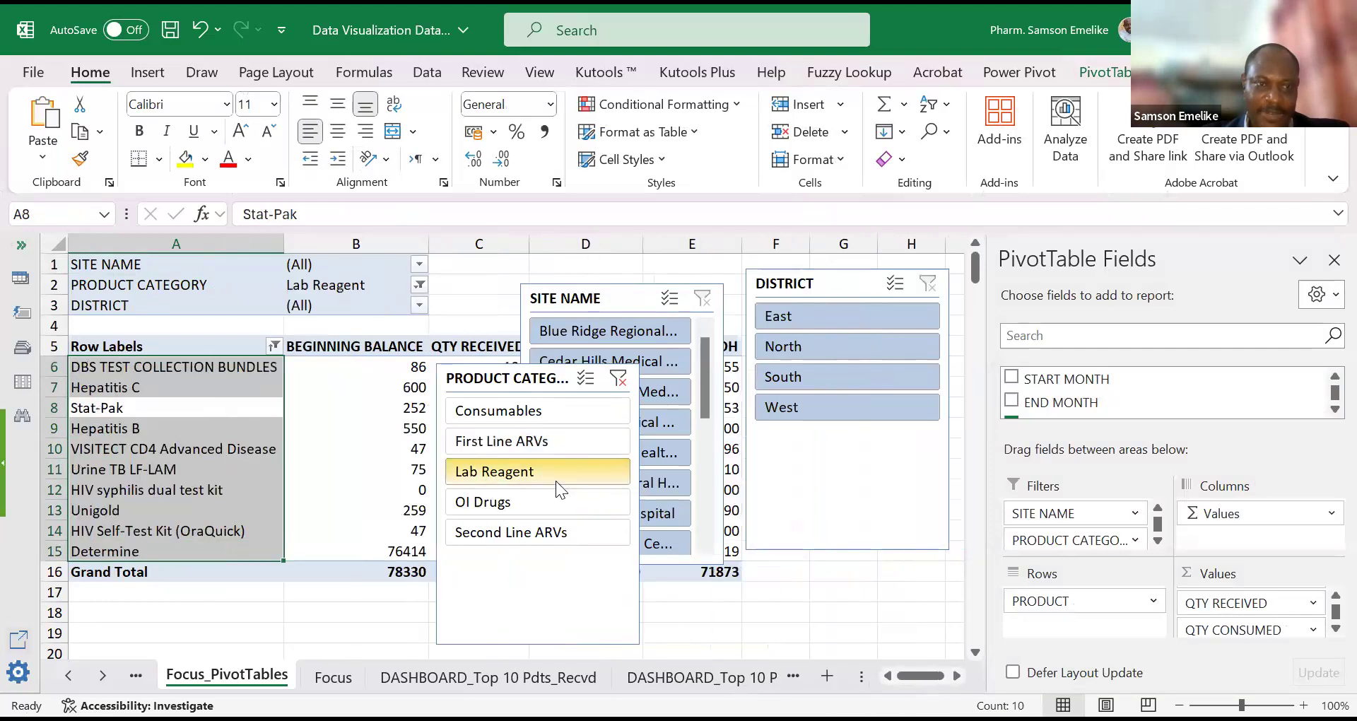
click(571, 490)
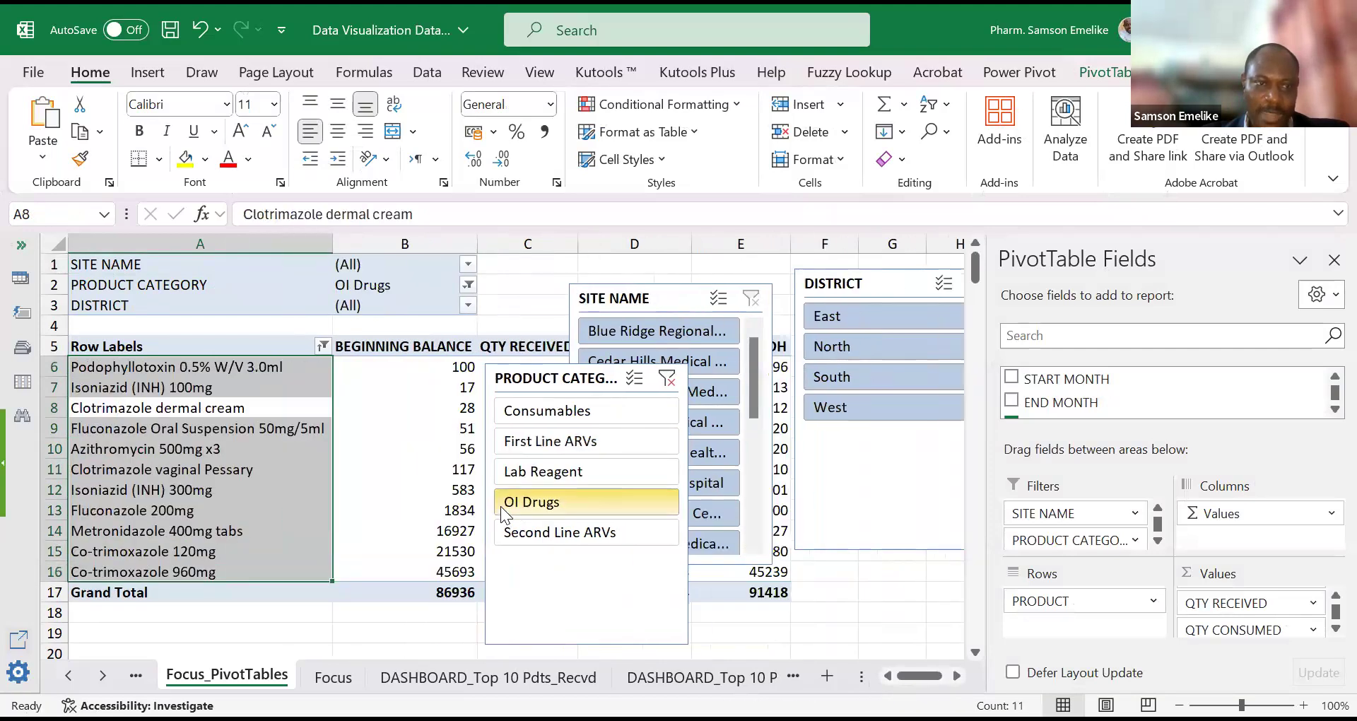
click(555, 532)
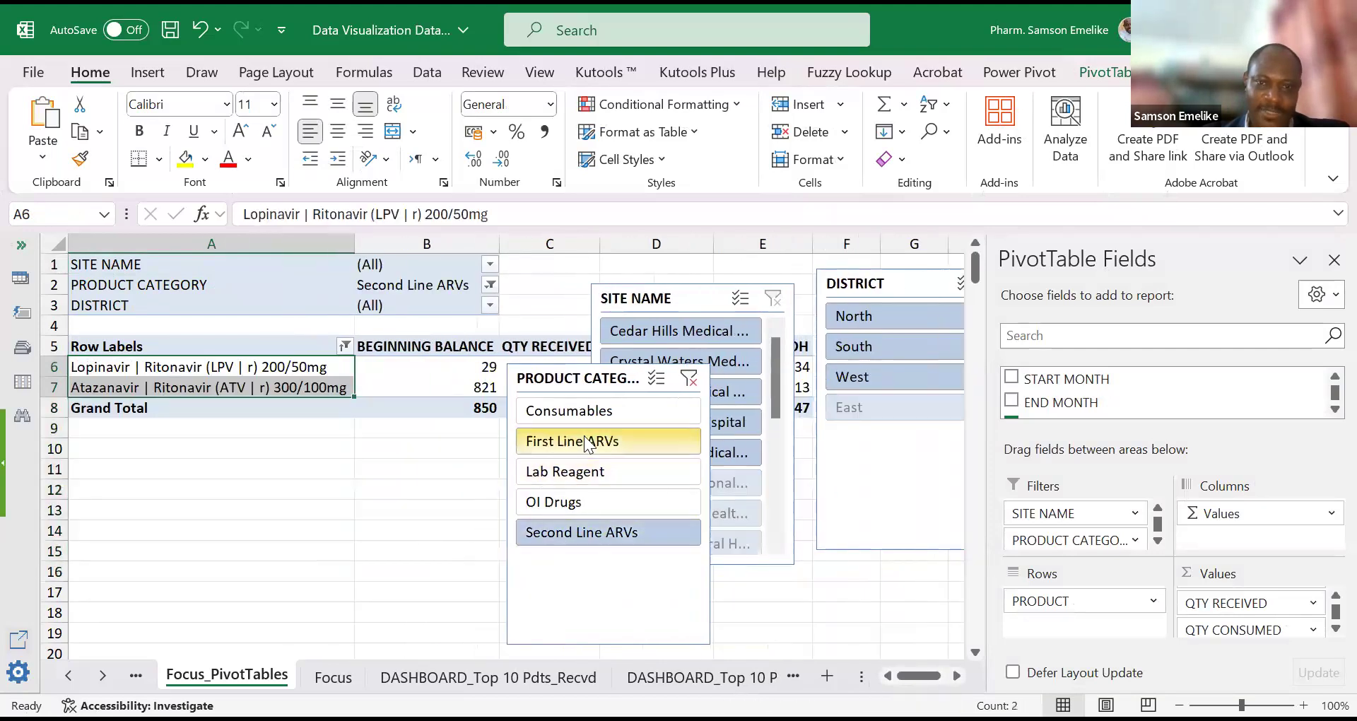
click(688, 378)
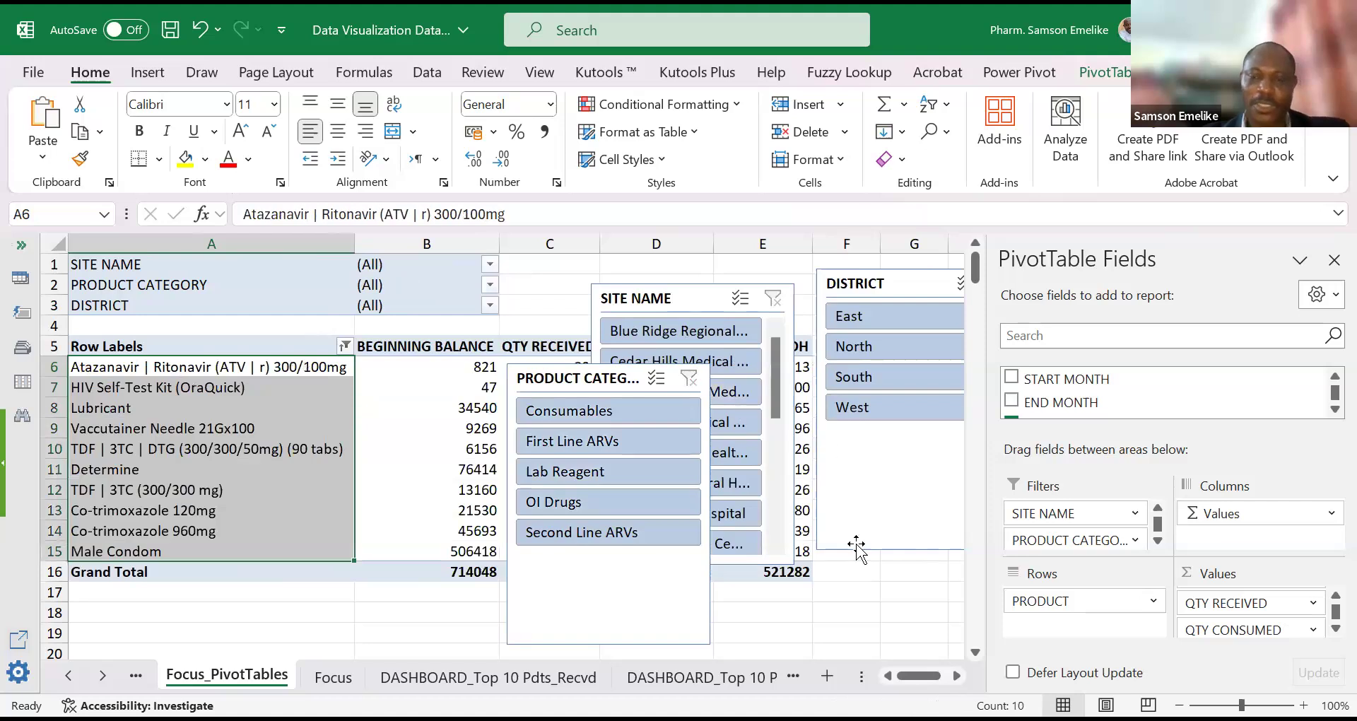
Step: Move the PRODUCT CATEGORY, SITE NAME and DISTRICT slicers from Focus_PivotTables to cell K9 of the DASHBOARD_Top 10 Pdts_Recvd sheet
click(957, 676)
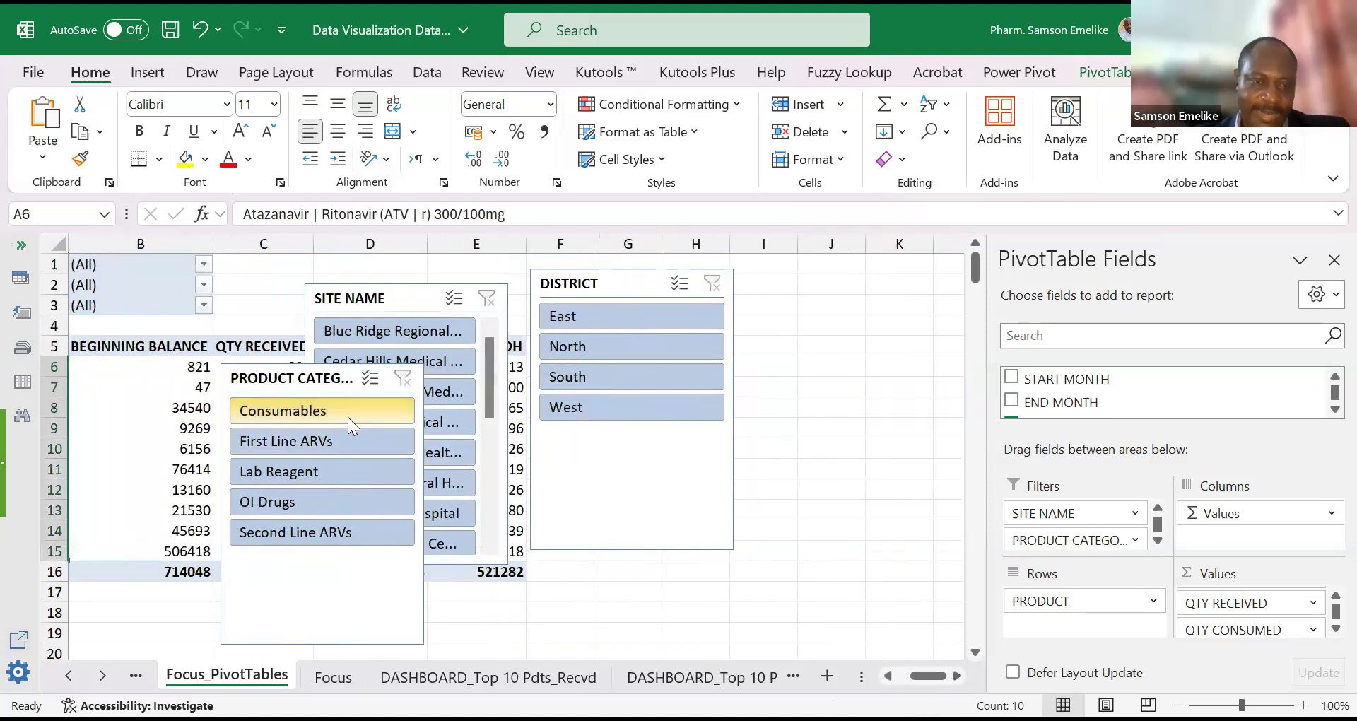
click(286, 380)
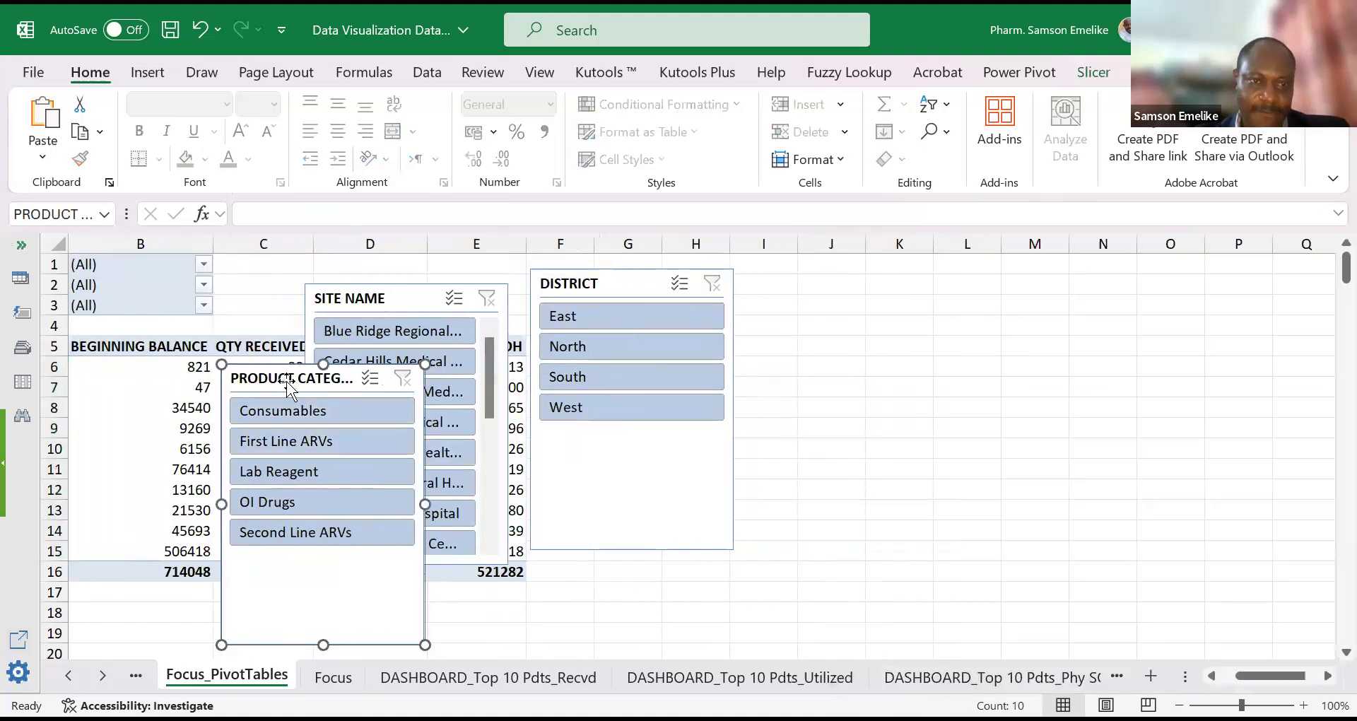
ctrl+click(366, 289)
ctrl+click(578, 282)
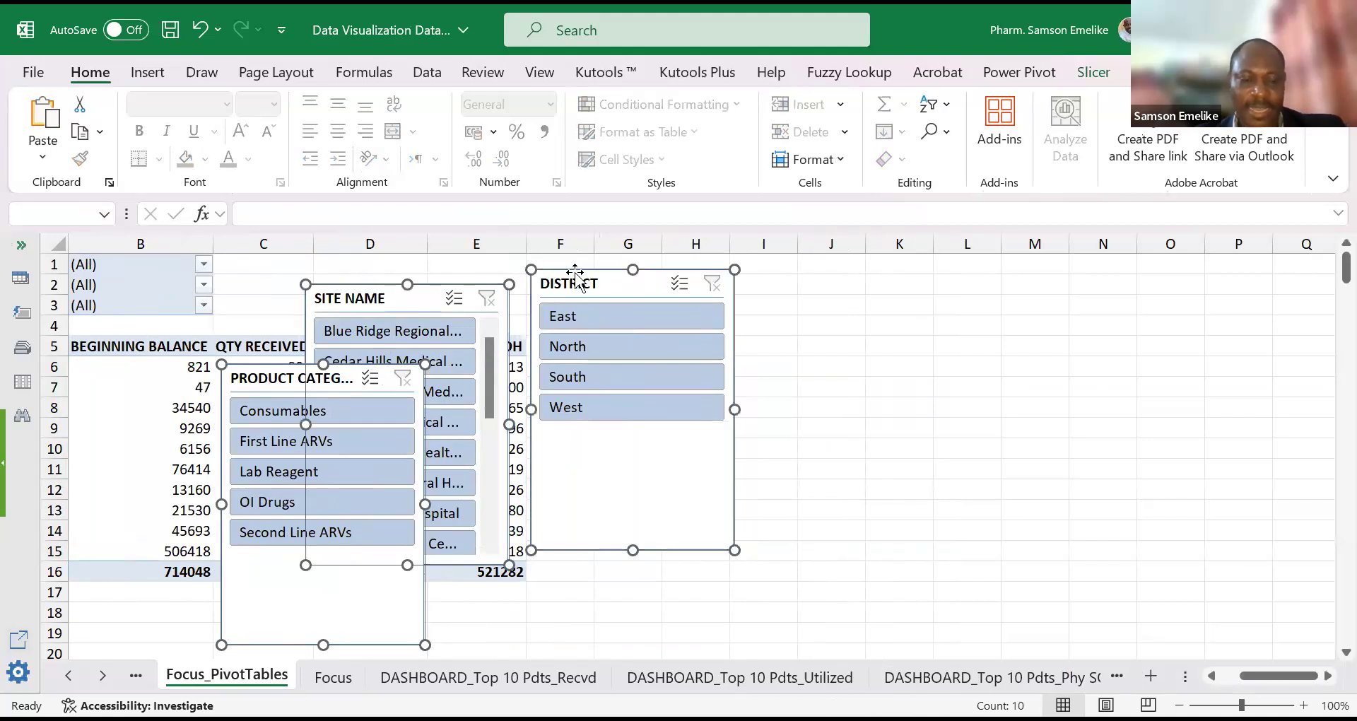
key(Delete)
click(492, 668)
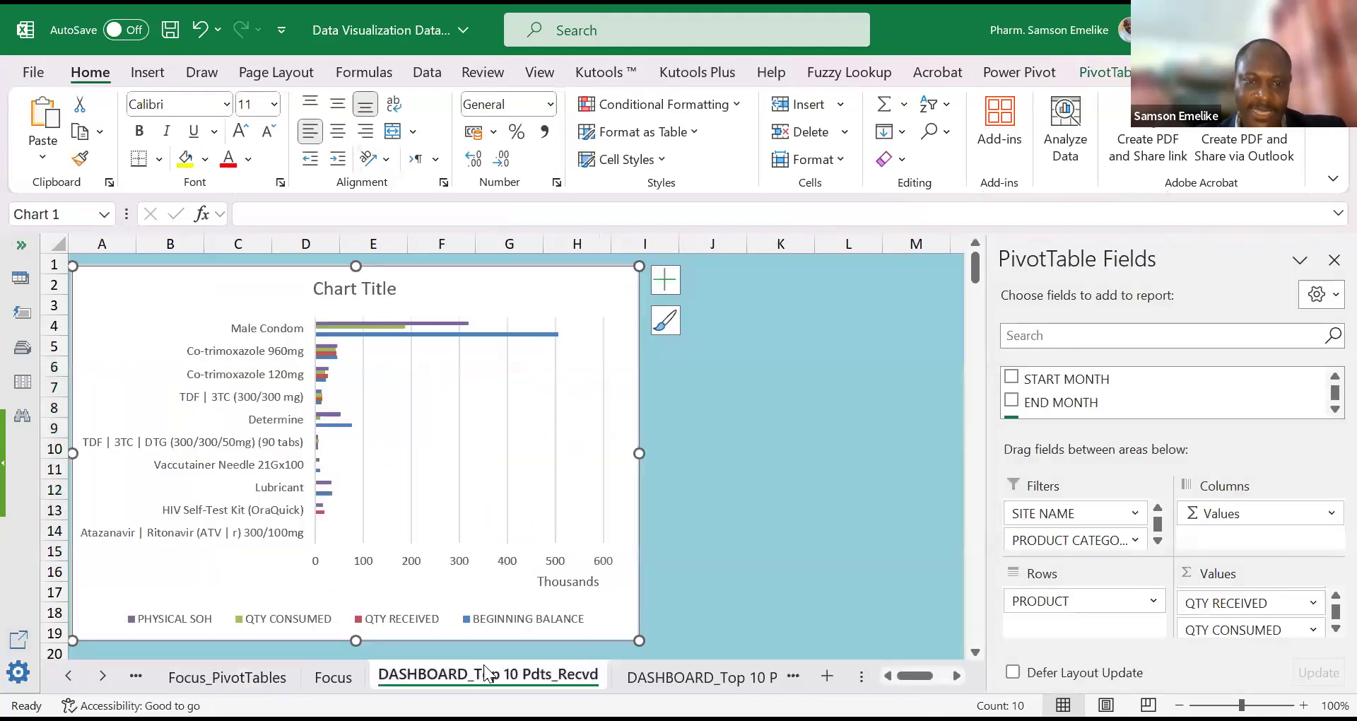
click(757, 423)
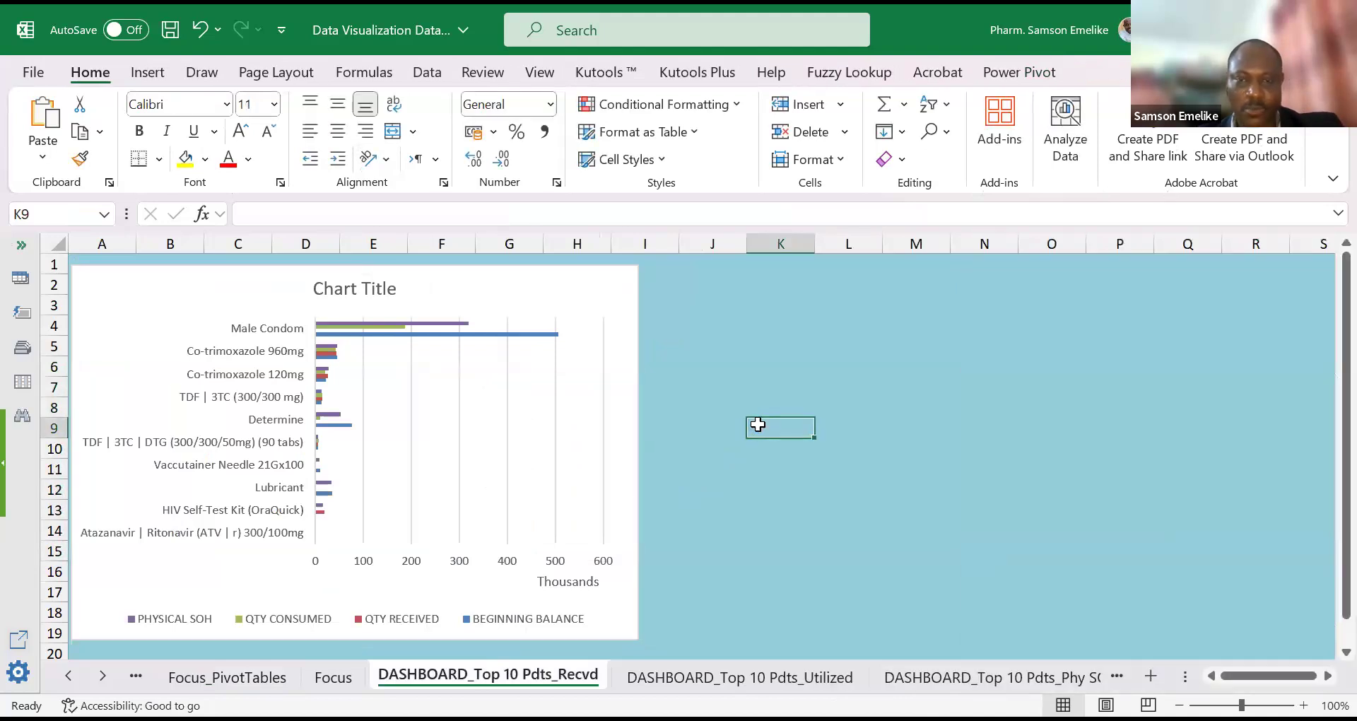
key(ctrl+v)
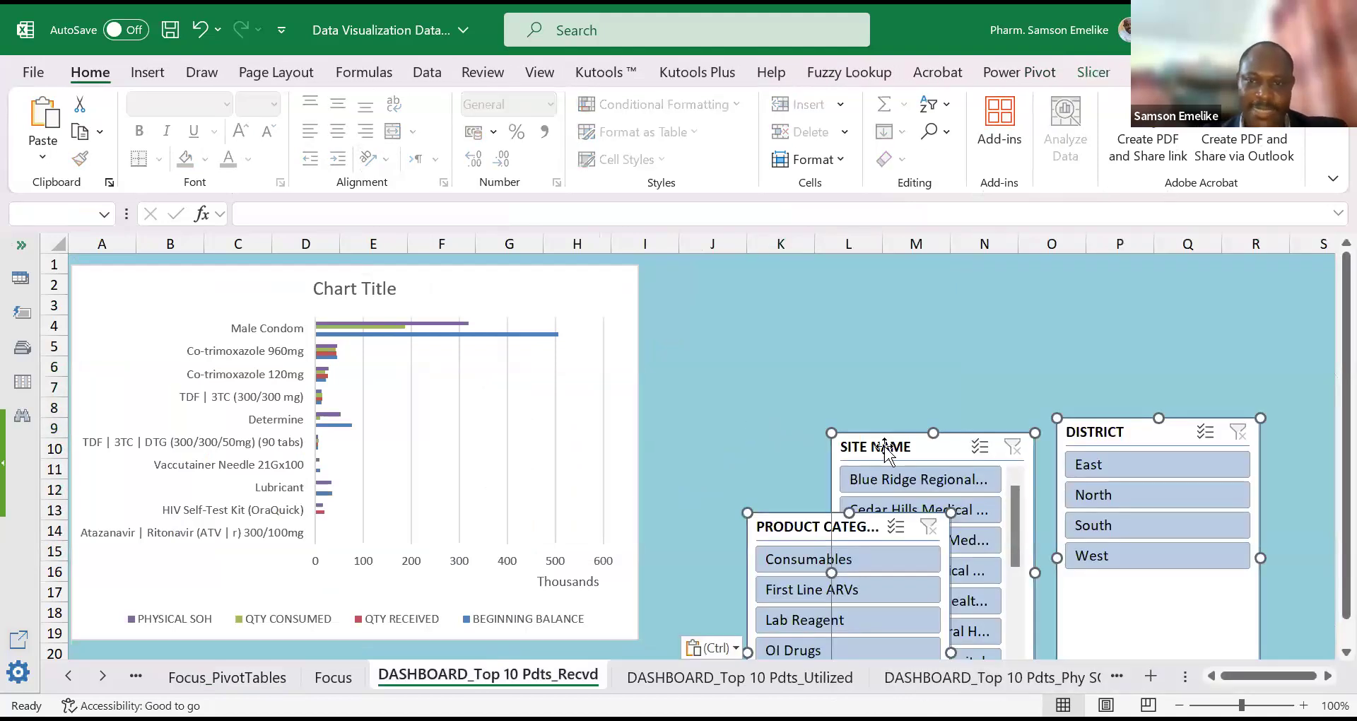
Step: Place the SITE NAME slicer against the chart's right edge and shorten the chart to span about rows 1 to 13
drag(885, 446, 707, 272)
click(902, 351)
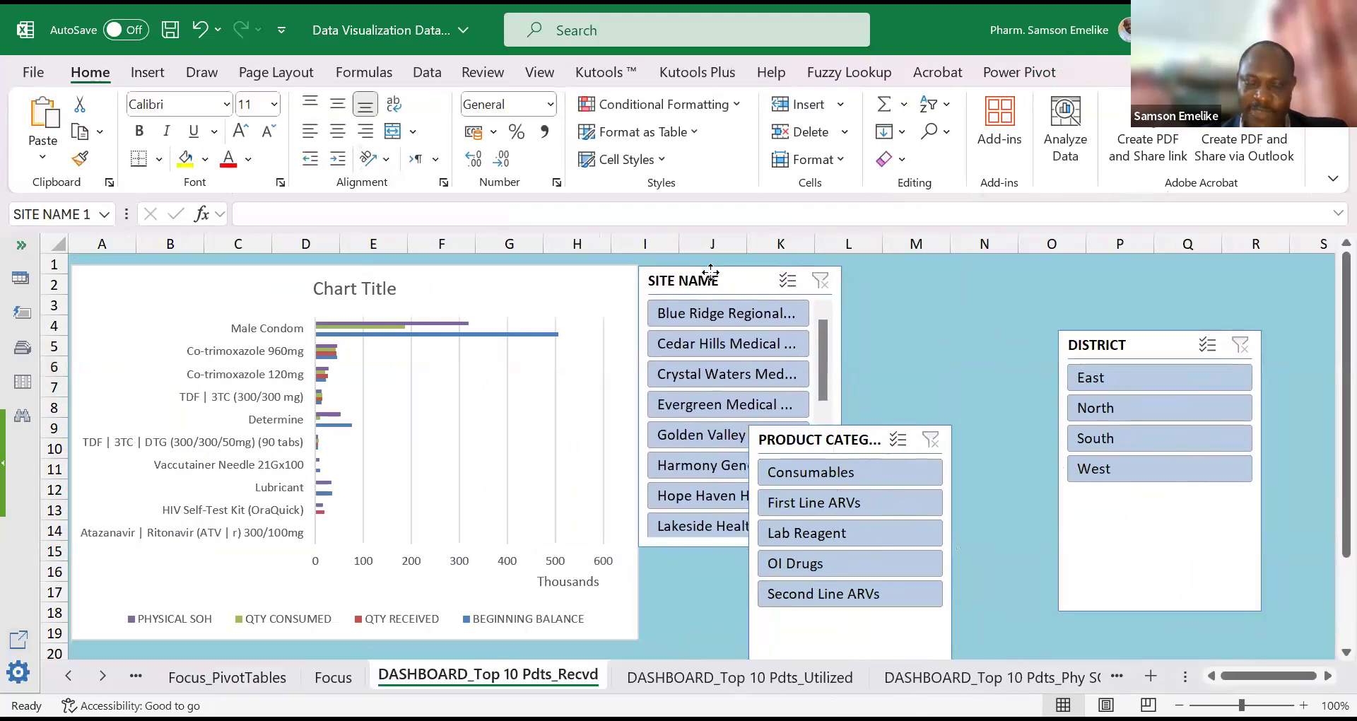
click(355, 638)
drag(355, 638, 397, 527)
drag(356, 266, 355, 259)
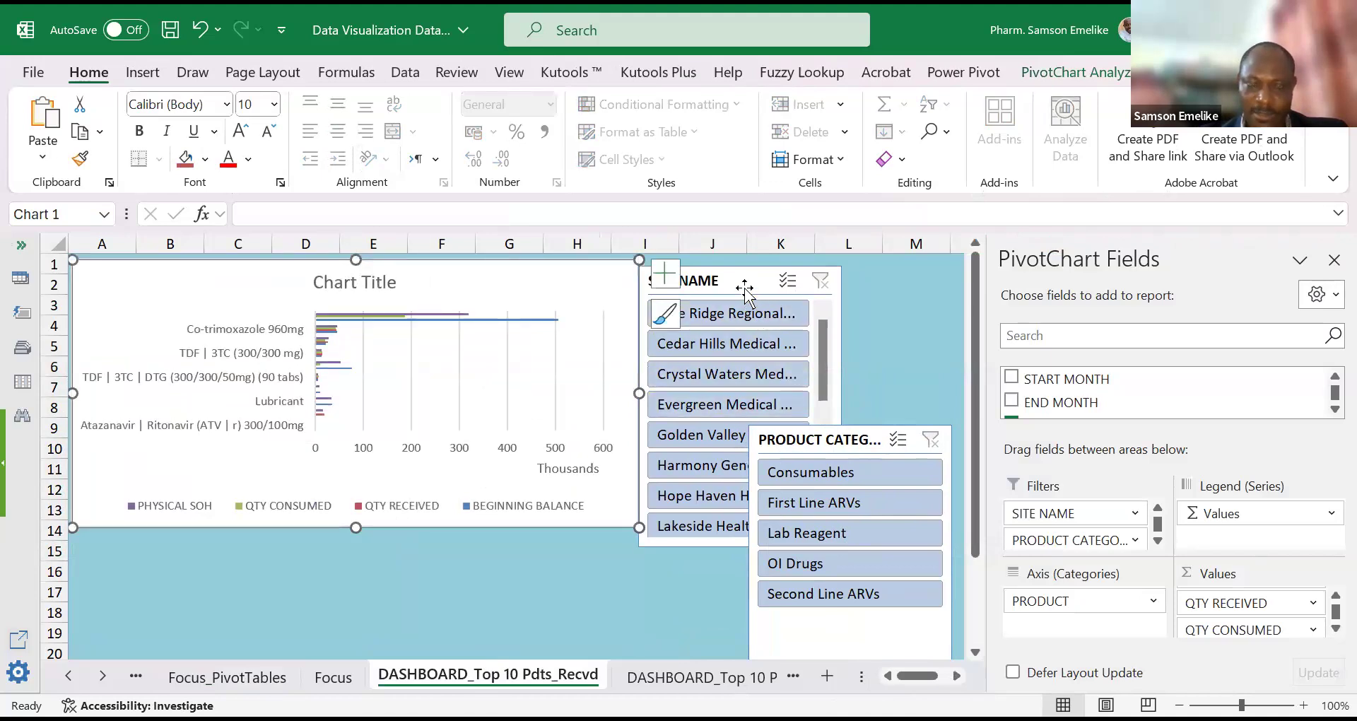
Step: Move the SITE NAME slicer over the chart's lower-right part and widen it to about 7.7 cm so full site names fit
click(956, 675)
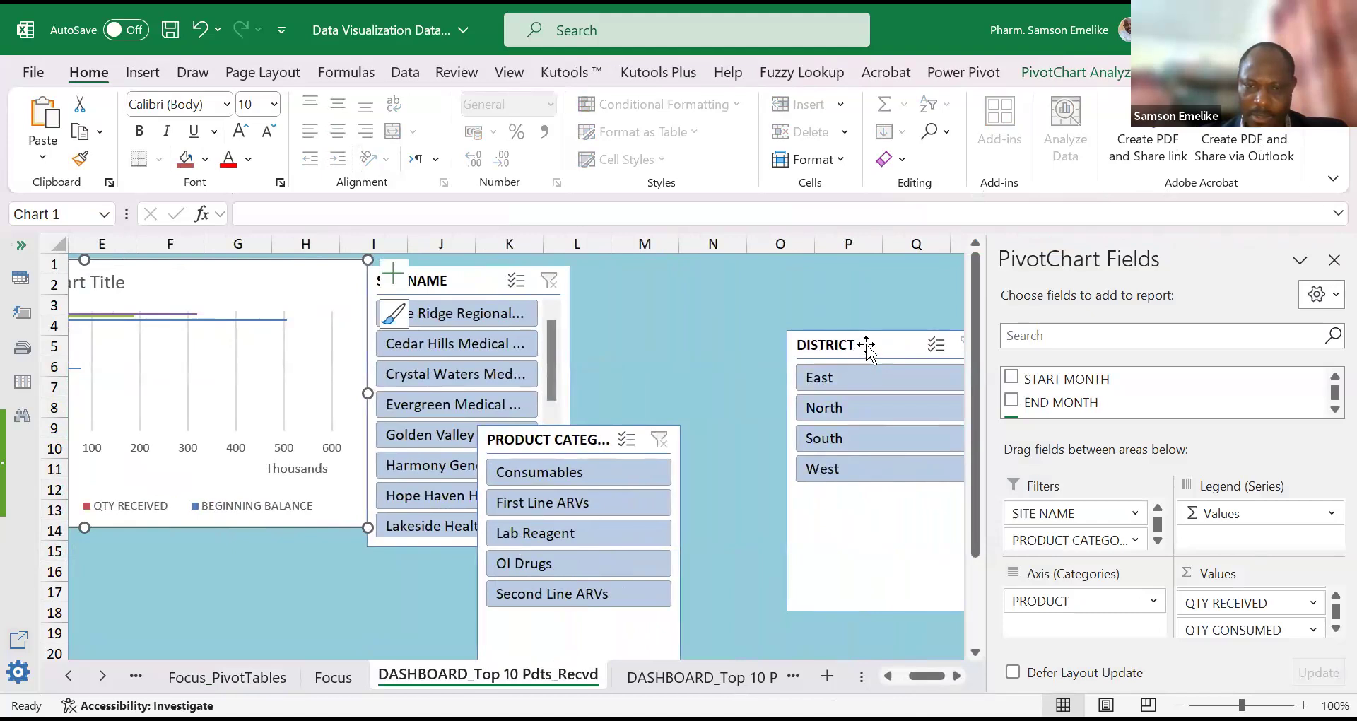
drag(453, 263, 175, 360)
drag(303, 504, 409, 525)
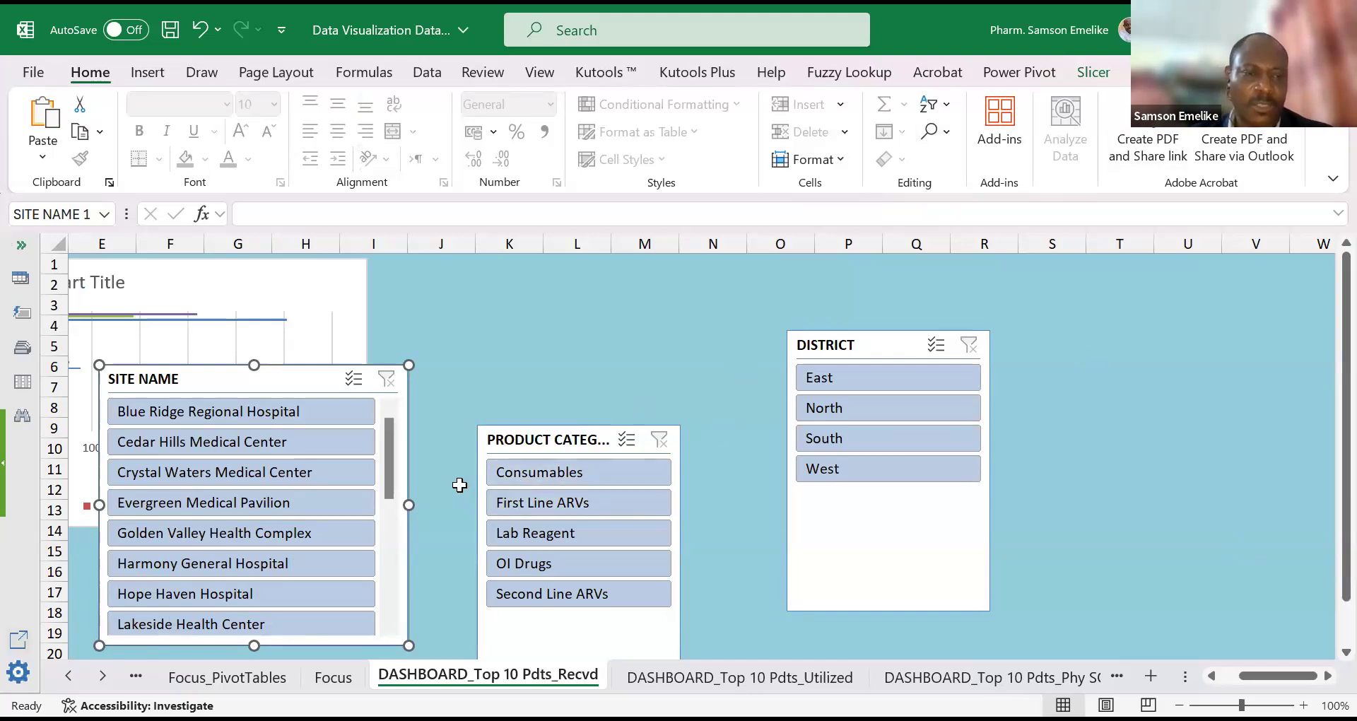
Step: Arrange the SITE NAME slicer's buttons in 4 columns
click(1096, 75)
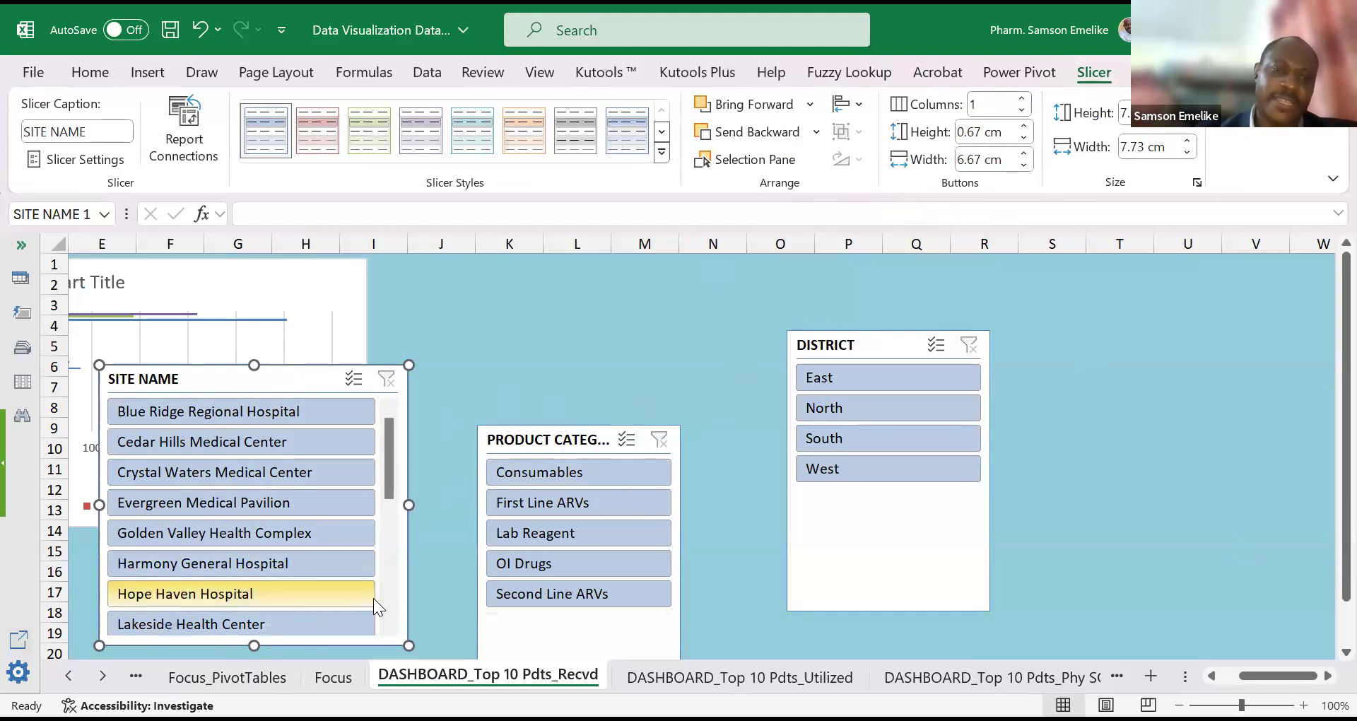
click(1023, 100)
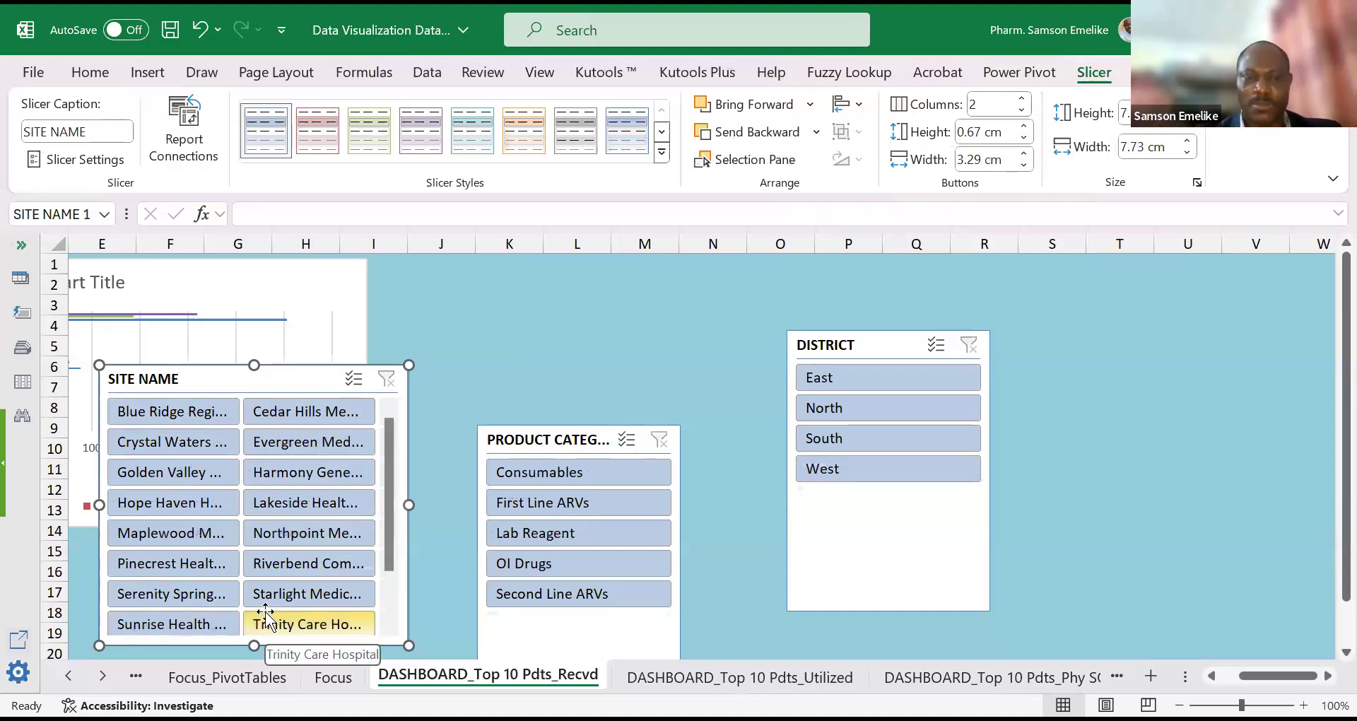
click(1021, 100)
click(1021, 99)
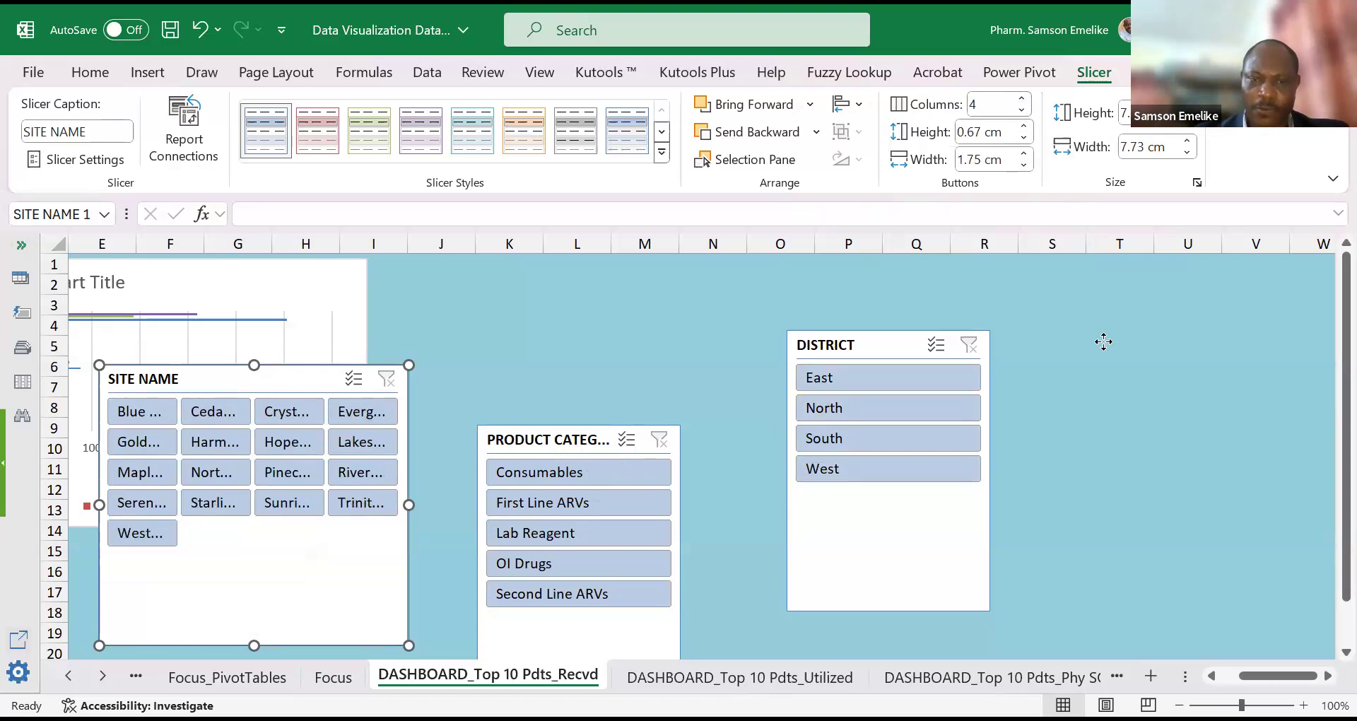
Step: Widen the SITE NAME slicer to about 15.95 cm and shorten it to end just below its last row of buttons
click(403, 566)
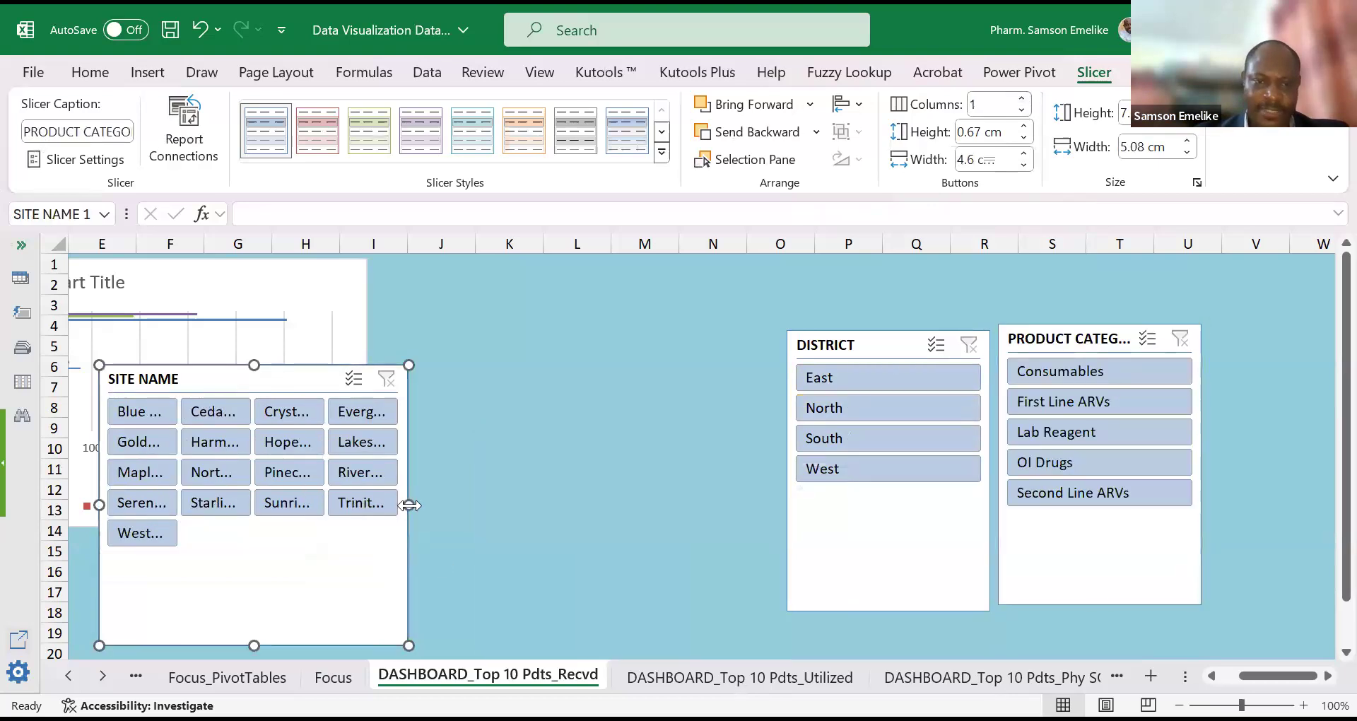
drag(647, 506, 736, 519)
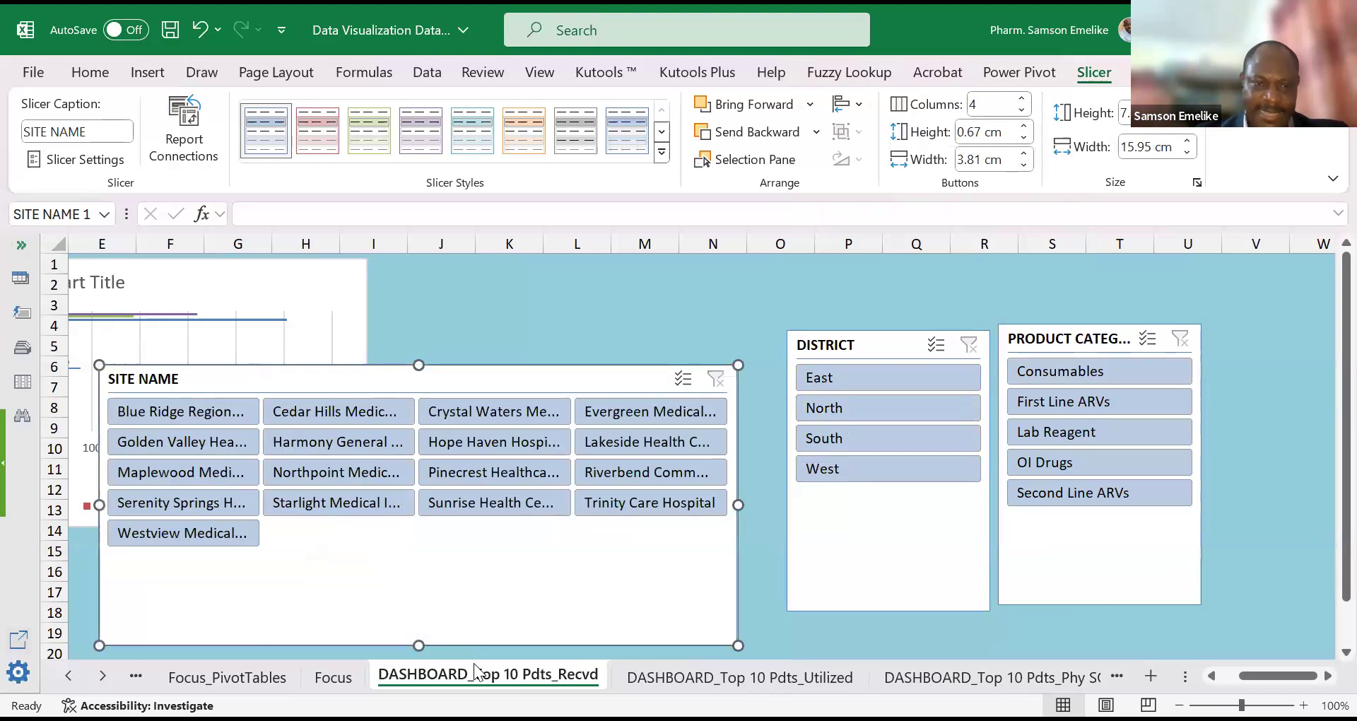
drag(432, 578, 435, 569)
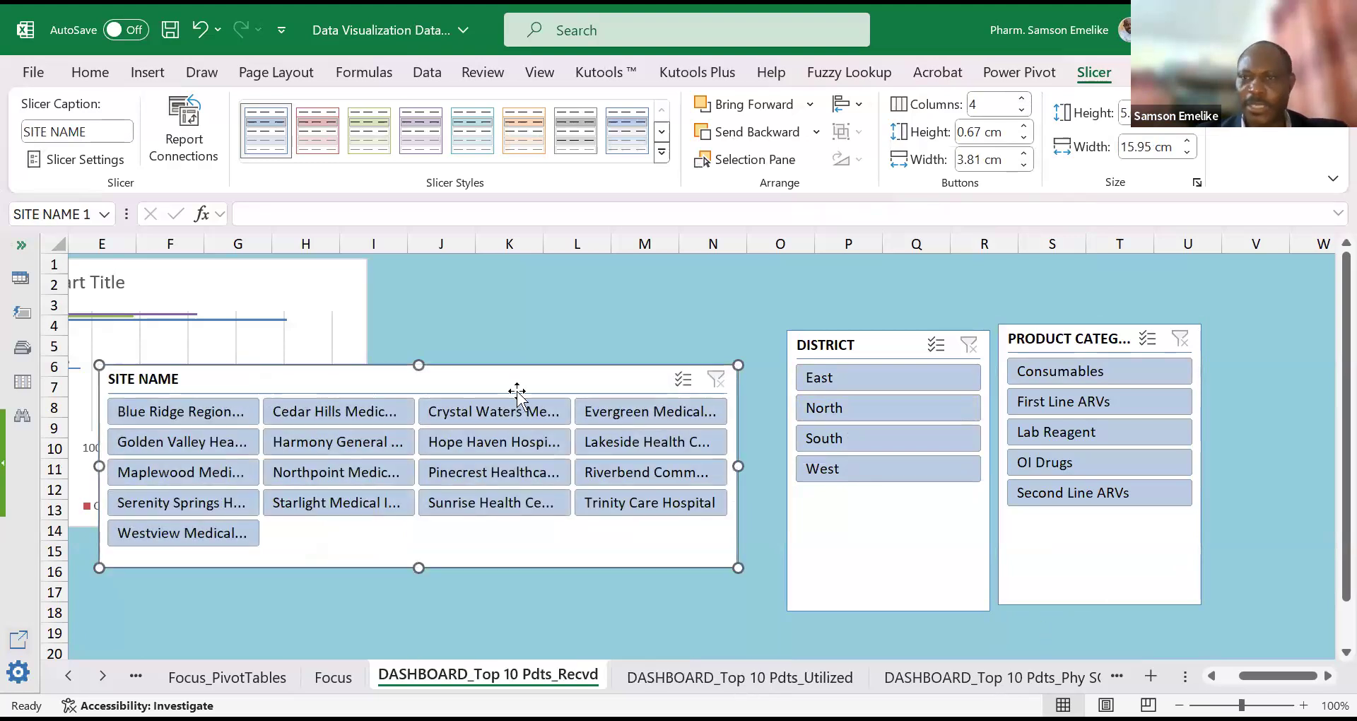
Step: Arrange the SITE NAME slicer buttons in 6 columns and widen the slicer to about 19.86 cm
click(1022, 100)
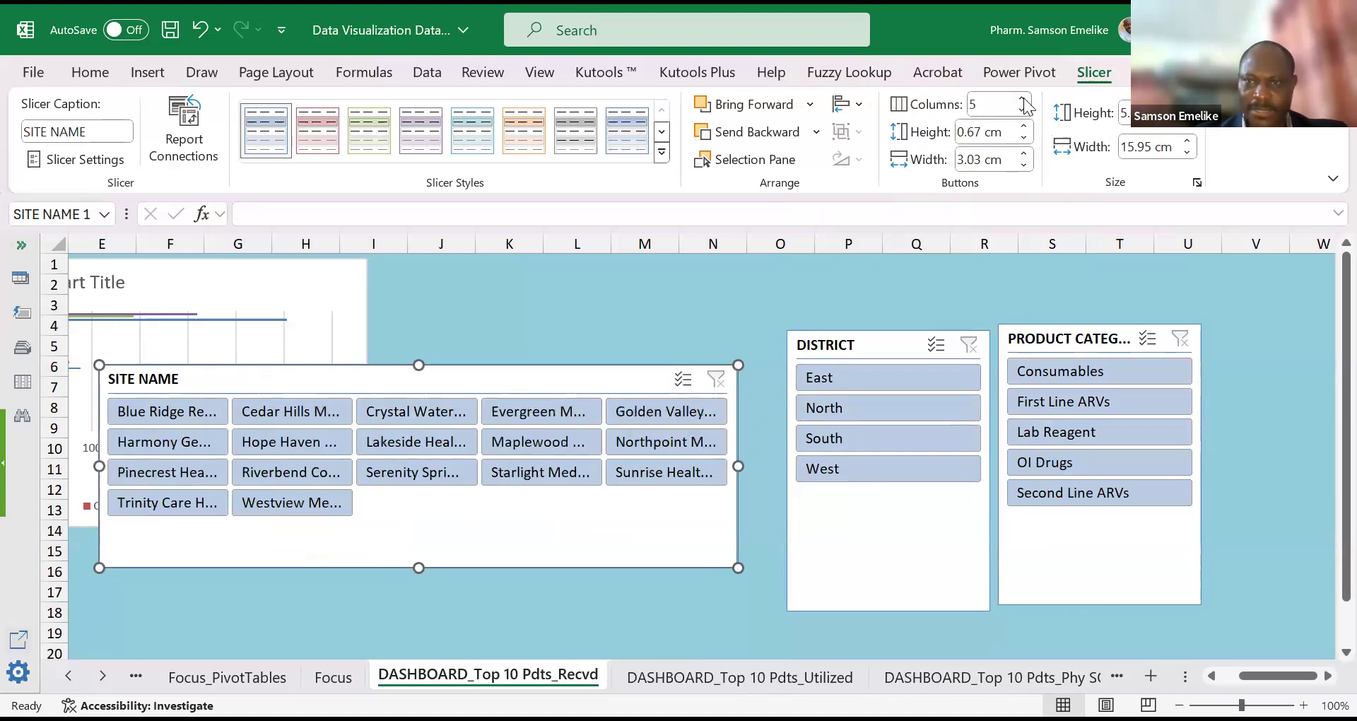
click(1022, 100)
drag(738, 466, 891, 482)
Step: Shorten the SITE NAME slicer to fit its three button rows and place it directly beneath the chart
drag(566, 379, 531, 389)
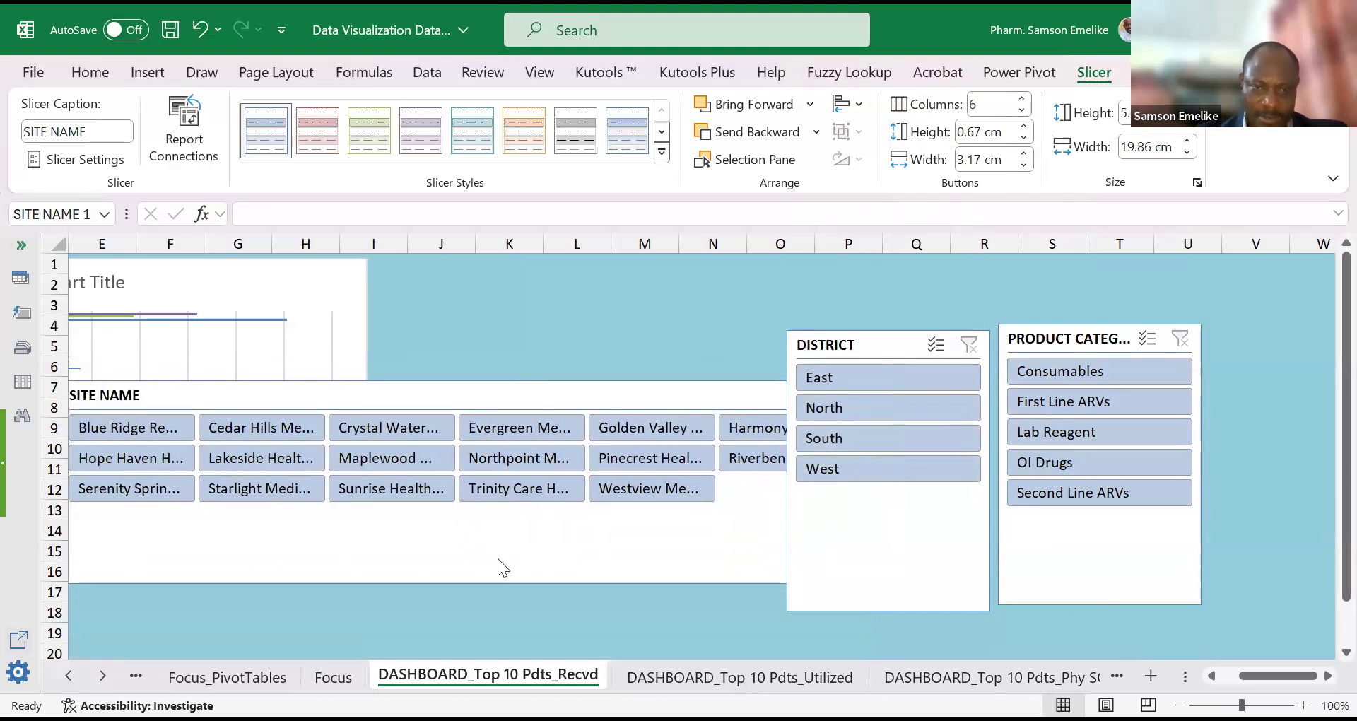
drag(456, 583, 463, 509)
drag(463, 390, 485, 556)
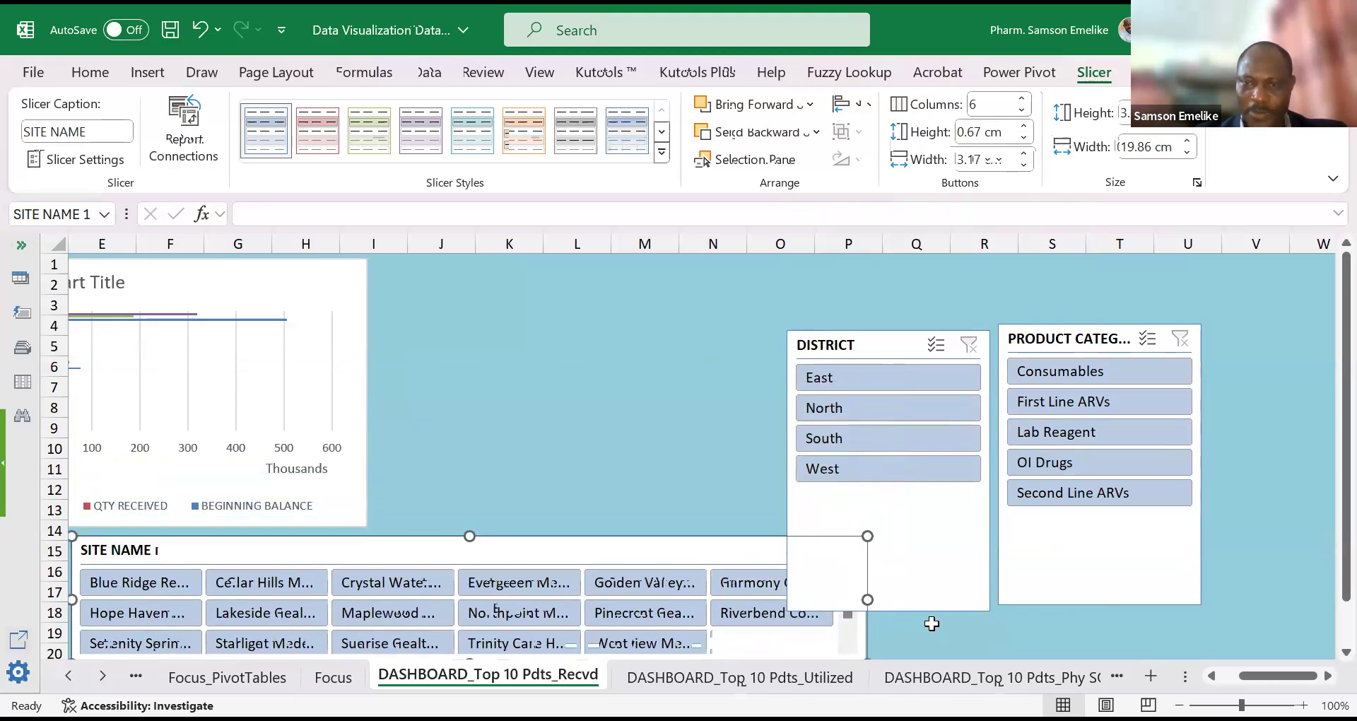
Step: Narrow the DISTRICT slicer to about 3.99 cm and arrange its buttons in 2 columns
click(924, 604)
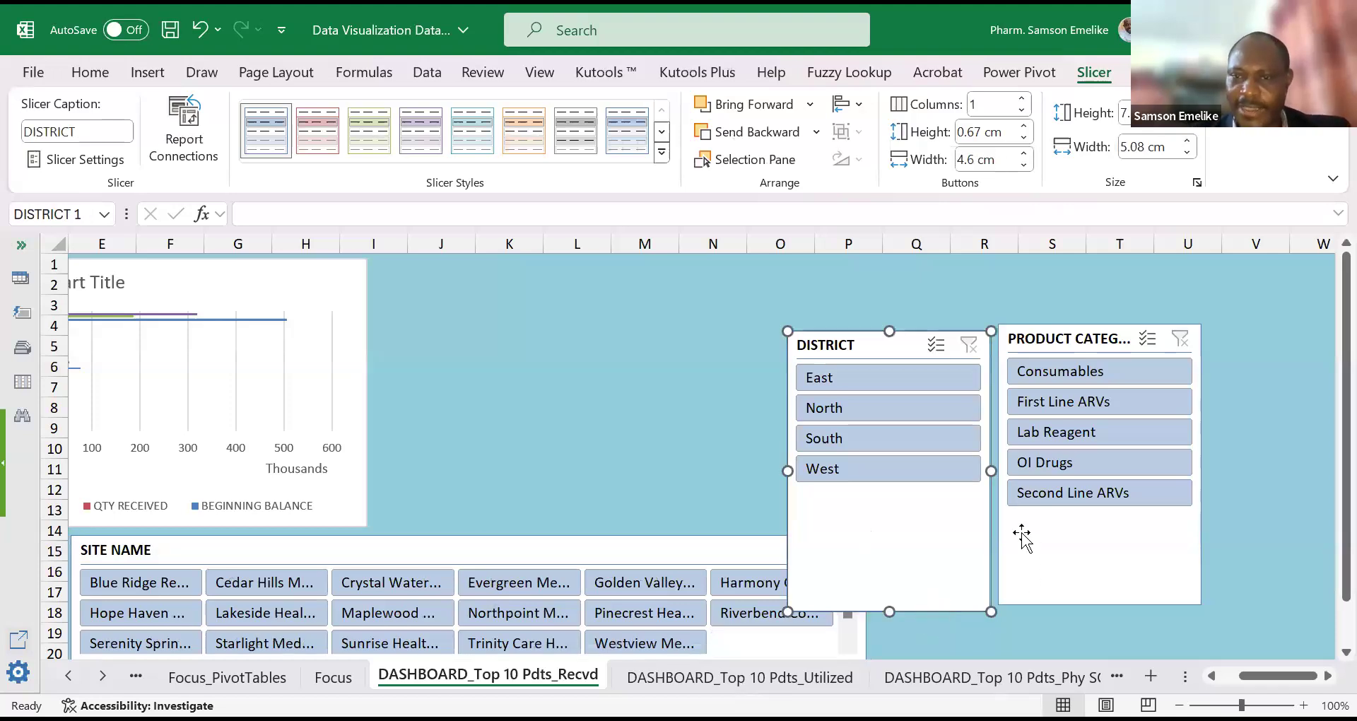
drag(990, 470, 947, 464)
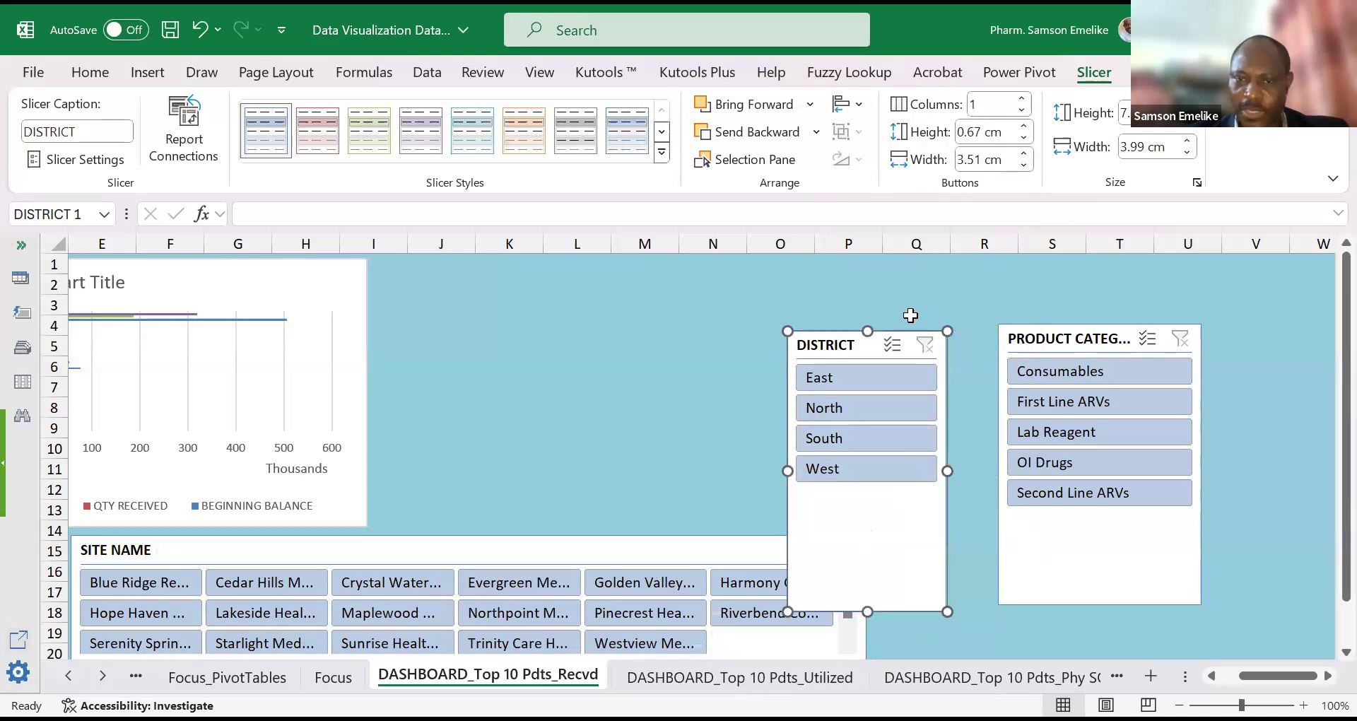
click(1021, 99)
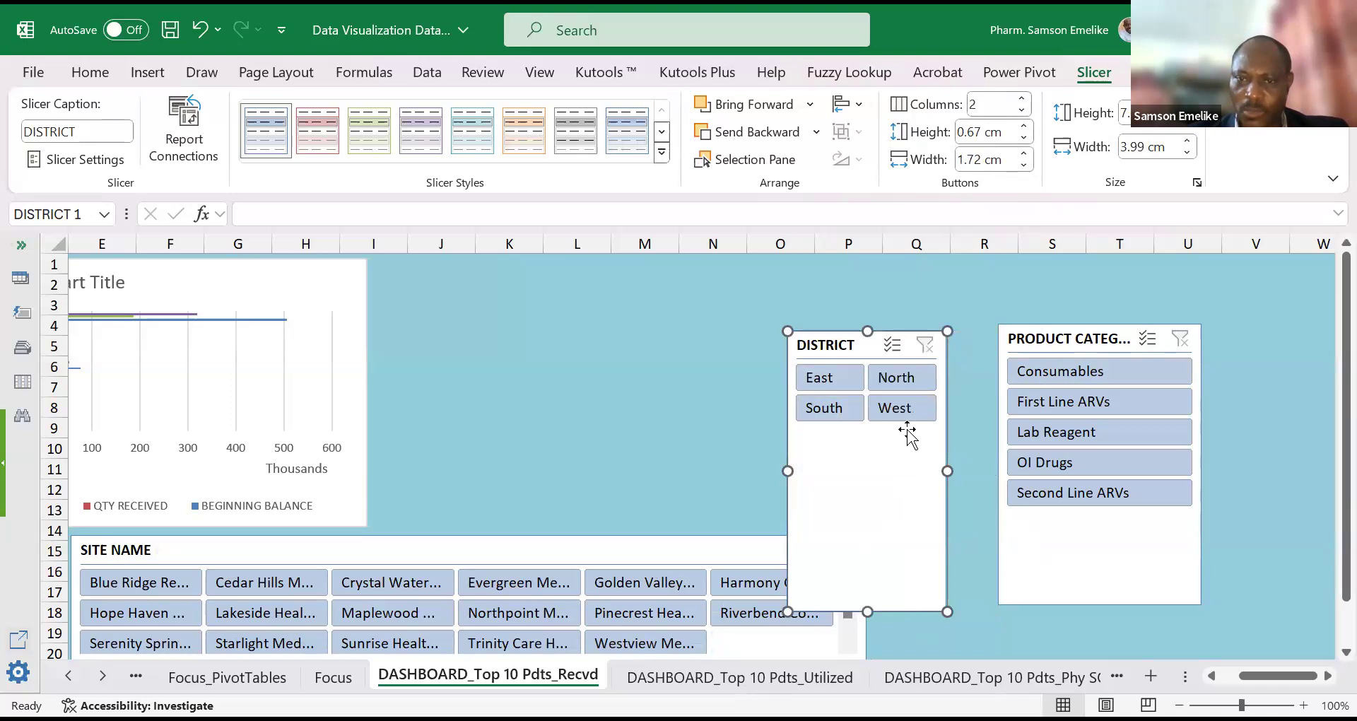
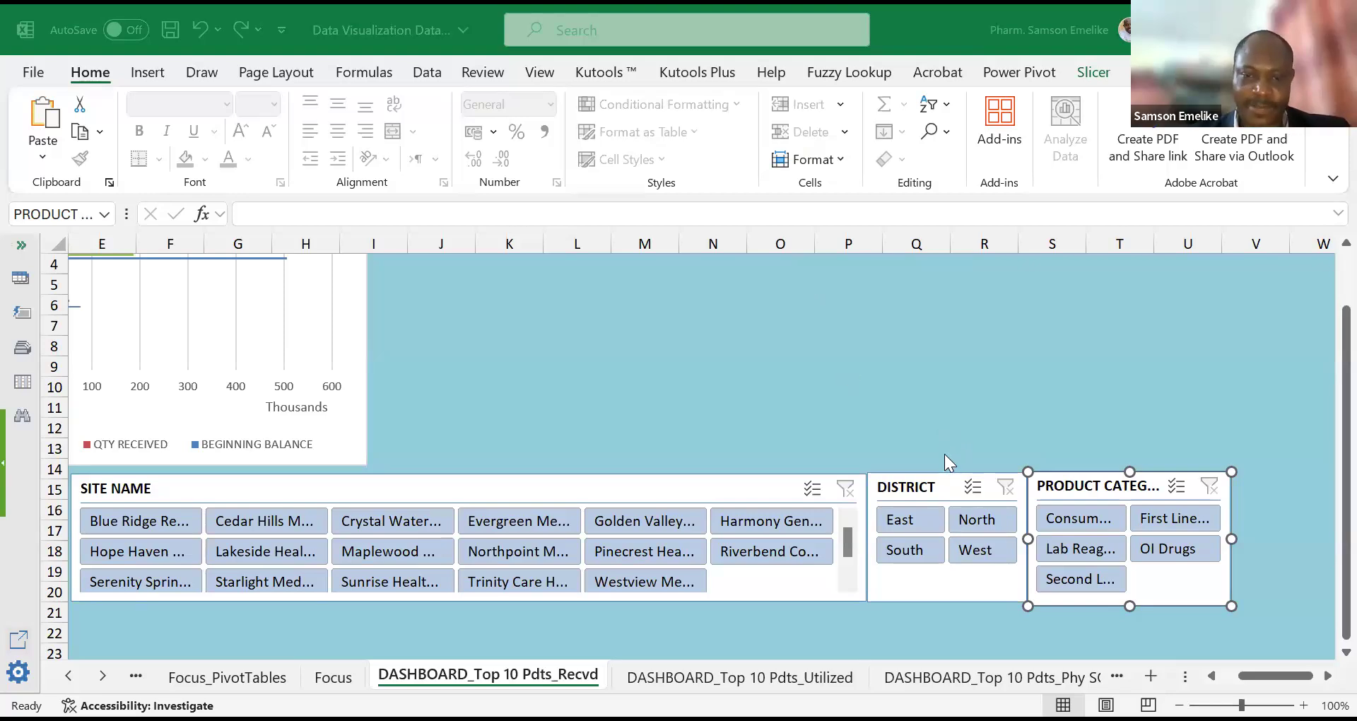
Step: Shorten the PRODUCT CATEGORY slicer slightly to align its bottom edge with the neighbouring slicers
click(1143, 590)
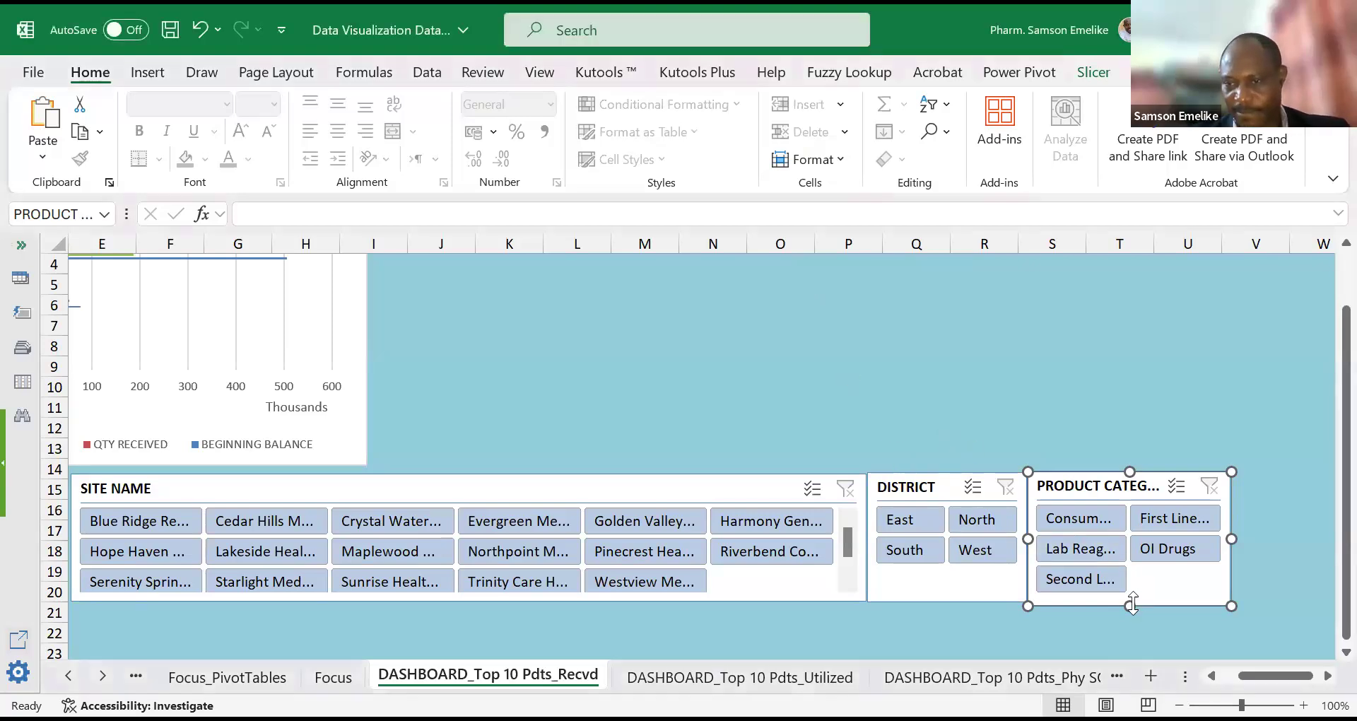
drag(1133, 601, 1133, 600)
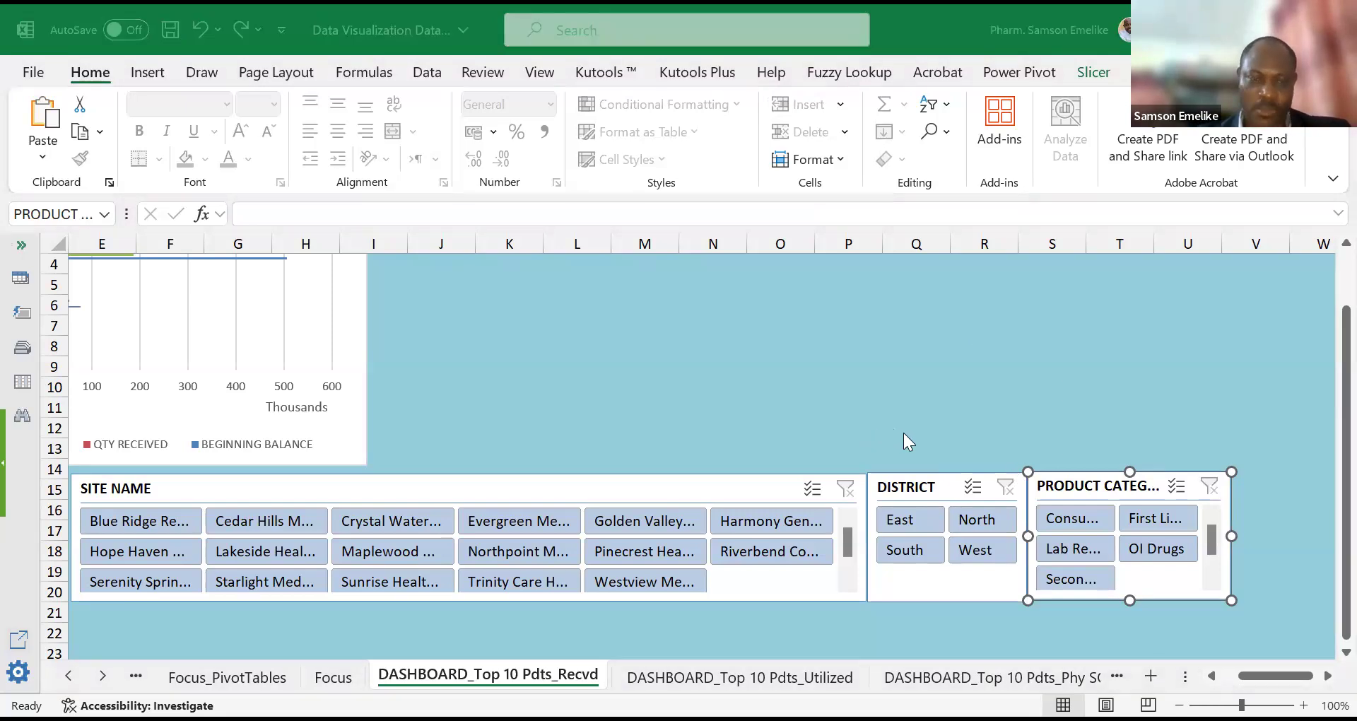
Step: Move the SITE NAME, DISTRICT and PRODUCT CATEGORY slicers together so the group starts at column A, row 17
click(1224, 675)
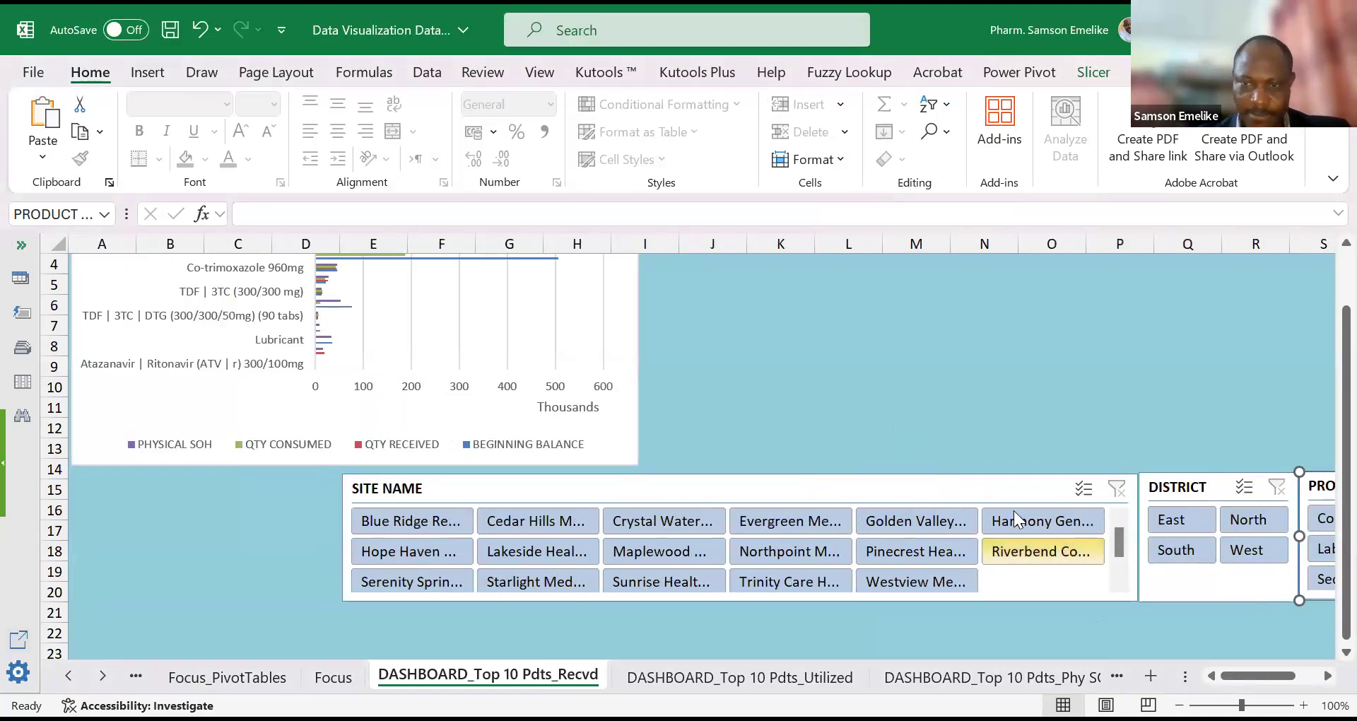
click(980, 483)
ctrl+click(1201, 487)
ctrl+click(1321, 488)
drag(1322, 487, 1044, 535)
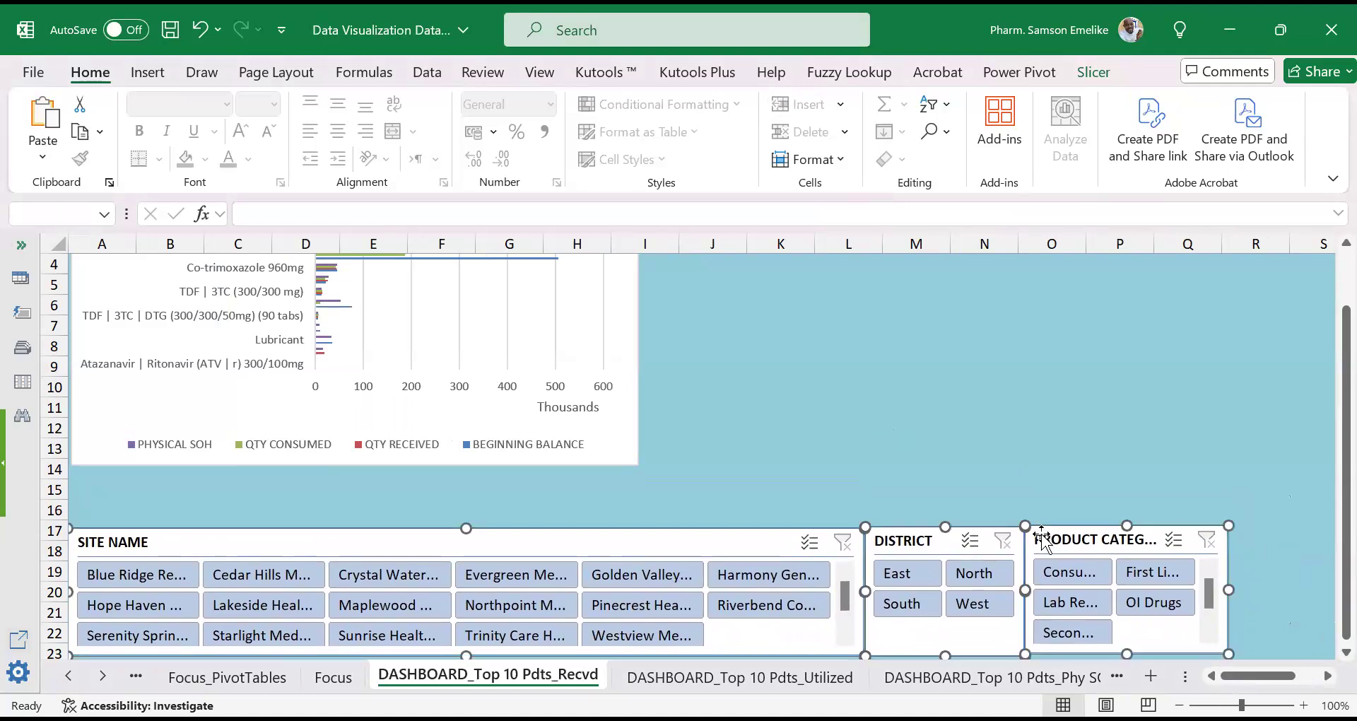
click(961, 427)
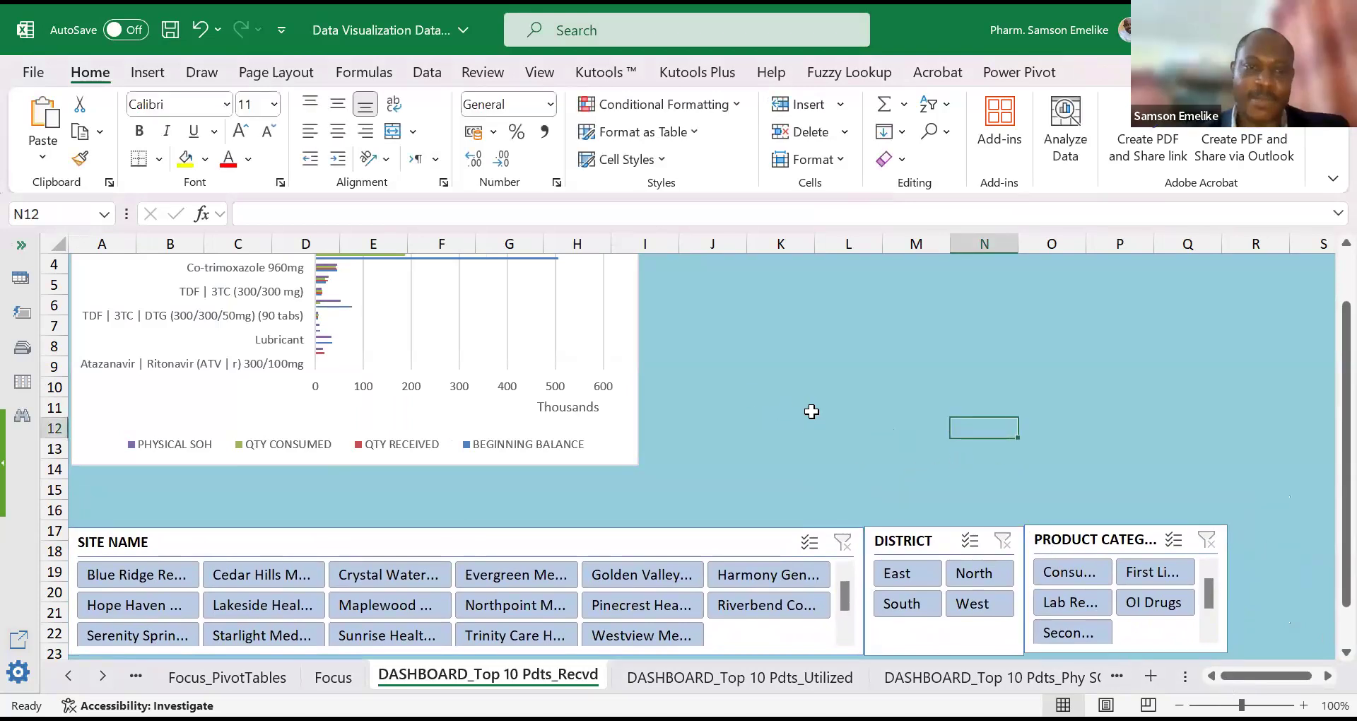
Step: Enlarge the pivot chart downward to the end of row 16, so it meets the SITE NAME slicer
scroll(809, 413, up, 1)
scroll(811, 403, down, 2)
scroll(812, 399, down, 1)
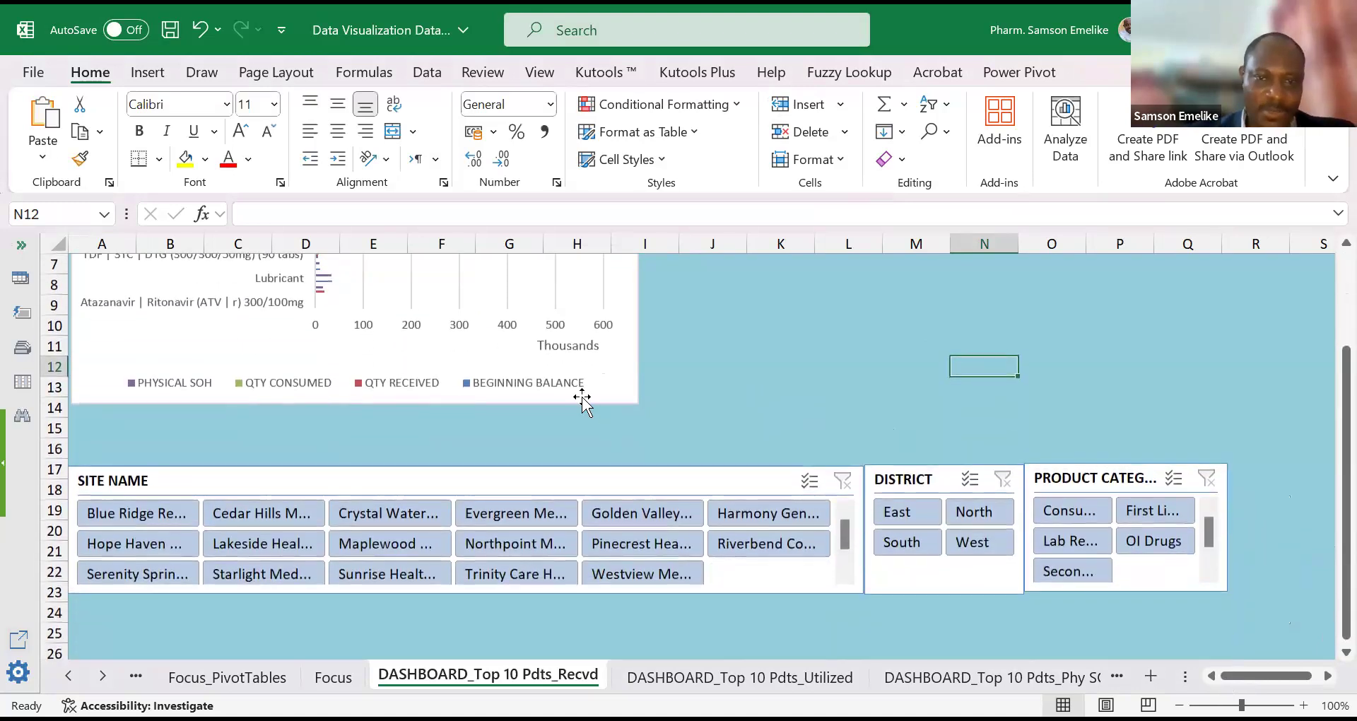
click(634, 405)
drag(636, 405, 636, 465)
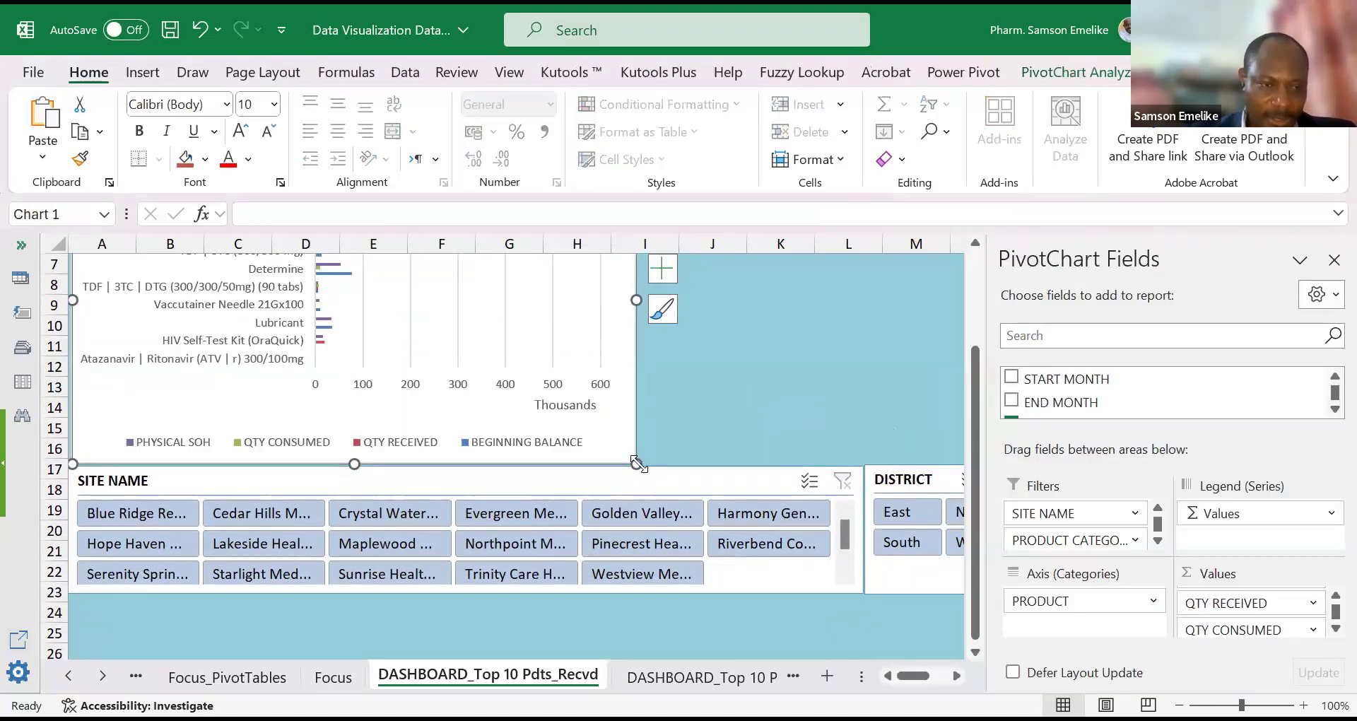
click(779, 411)
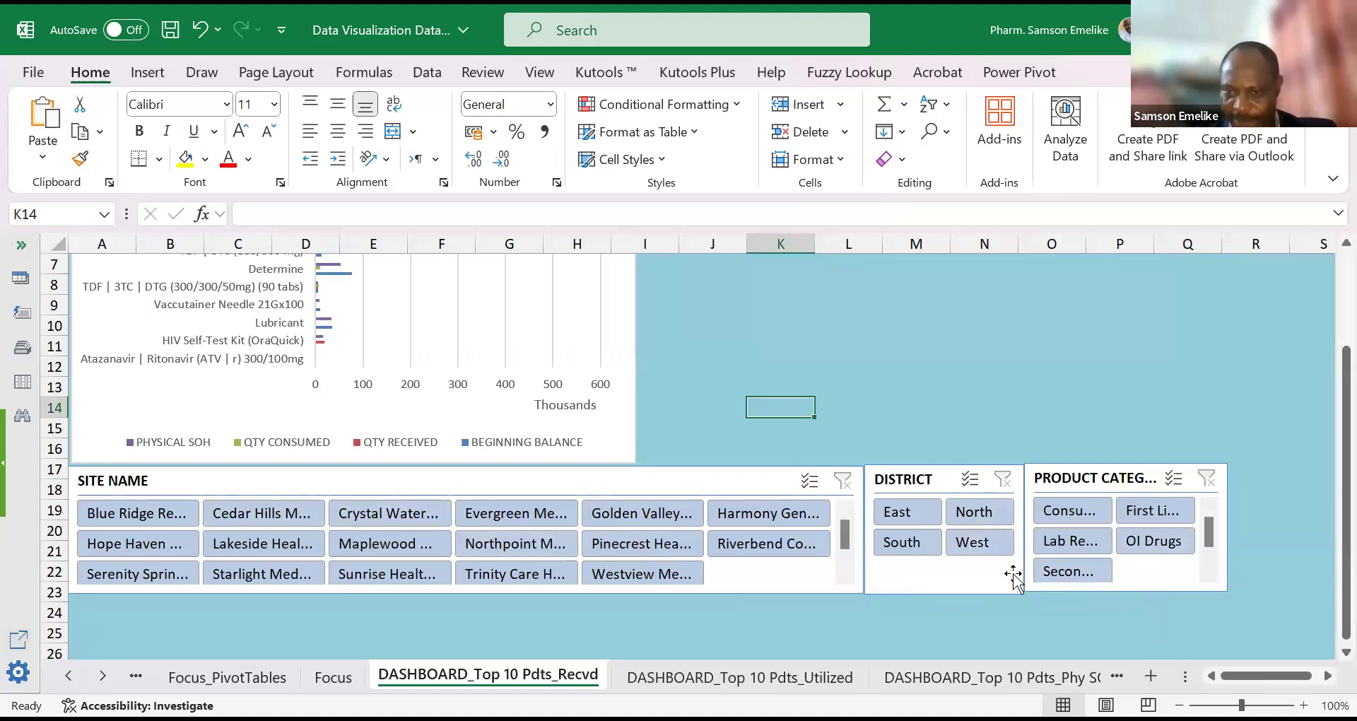
Step: Reduce the pivot chart's height so its lower edge sits at the end of row 15
scroll(942, 474, up, 1)
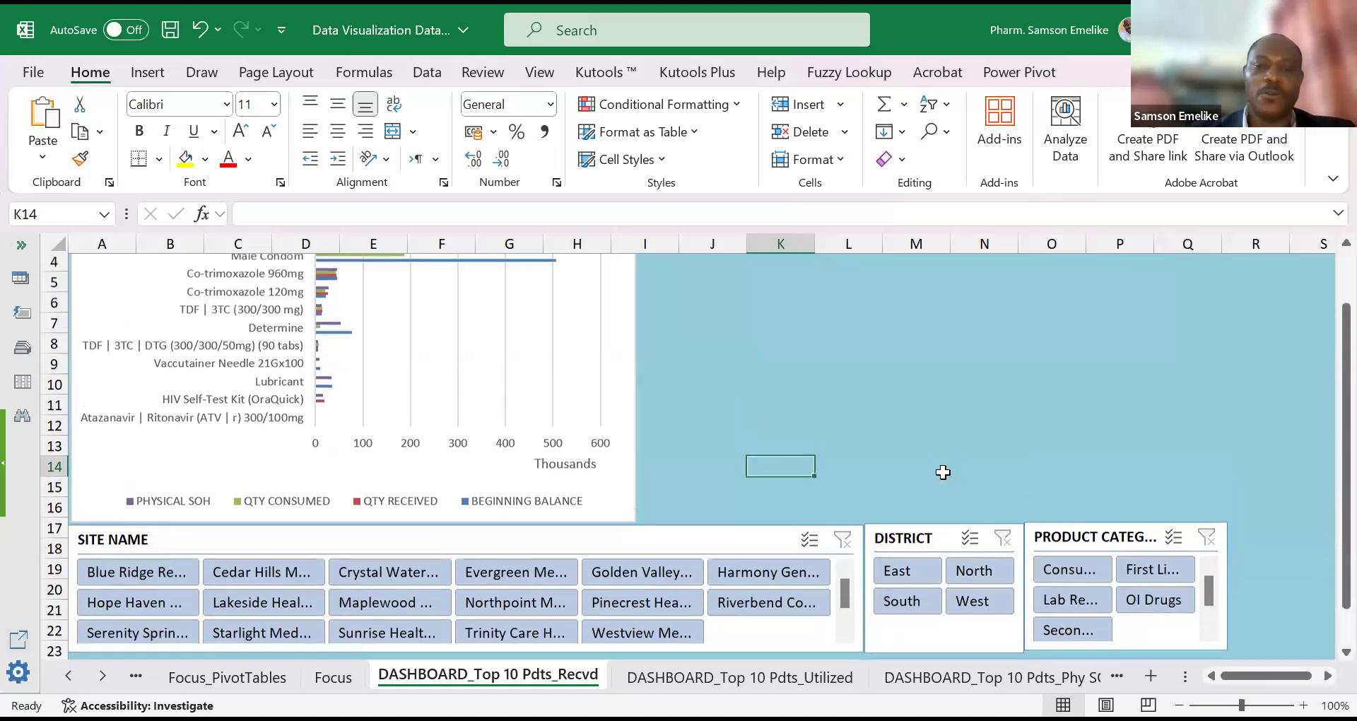
scroll(943, 473, up, 1)
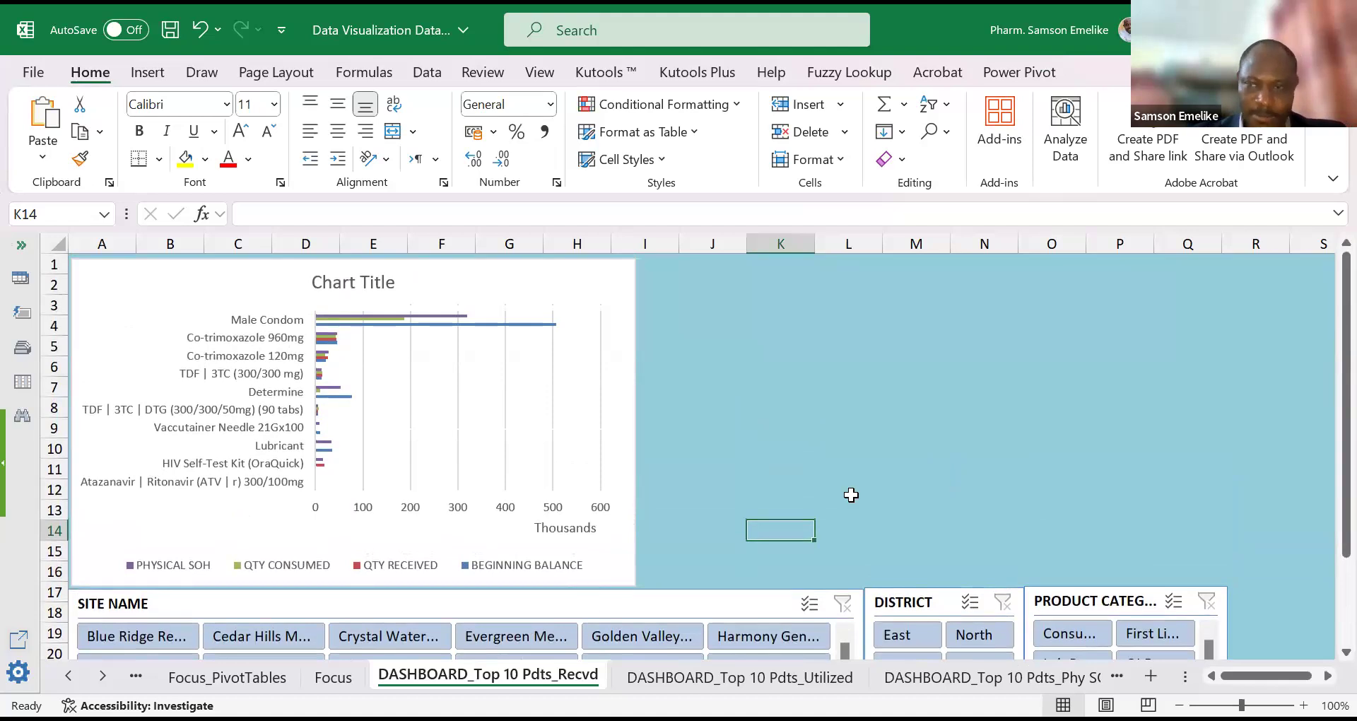
click(353, 570)
drag(353, 565, 353, 563)
Step: Nudge the SITE NAME, DISTRICT and PRODUCT CATEGORY slicers upward together until they touch the chart's lower edge
click(336, 597)
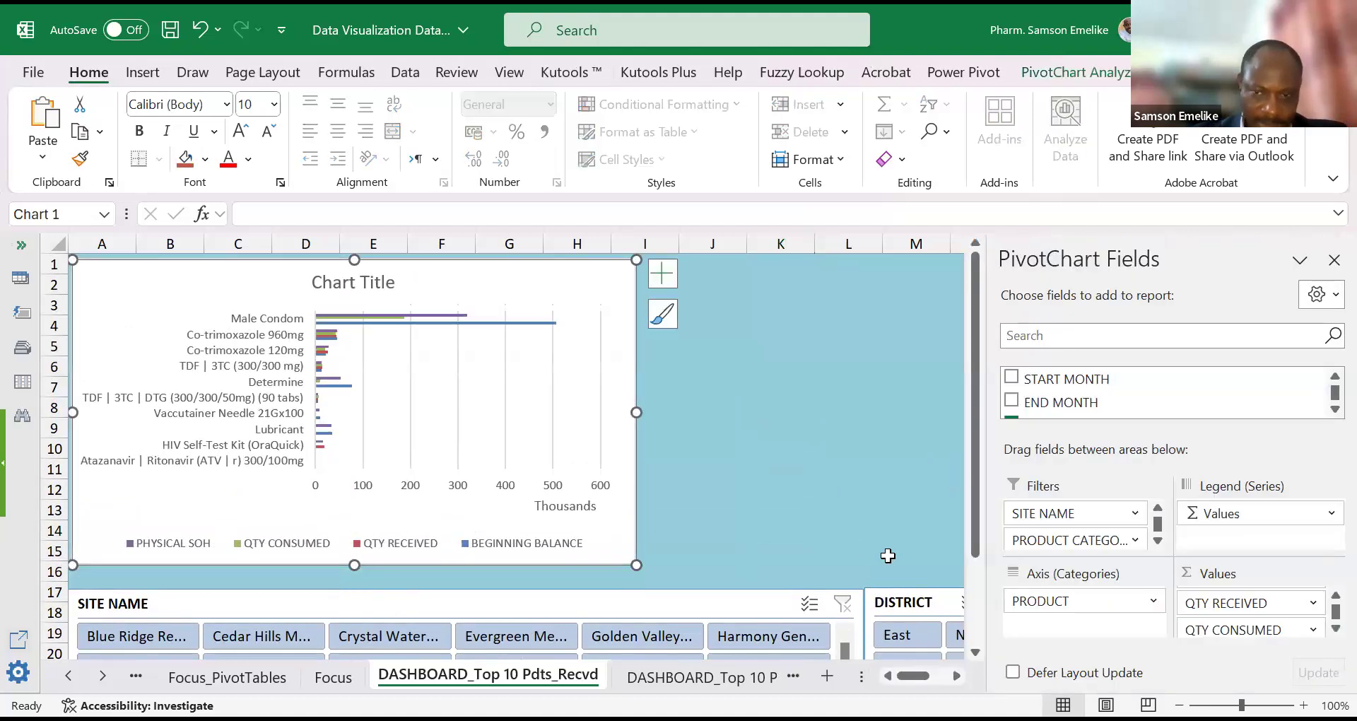
ctrl+click(1086, 599)
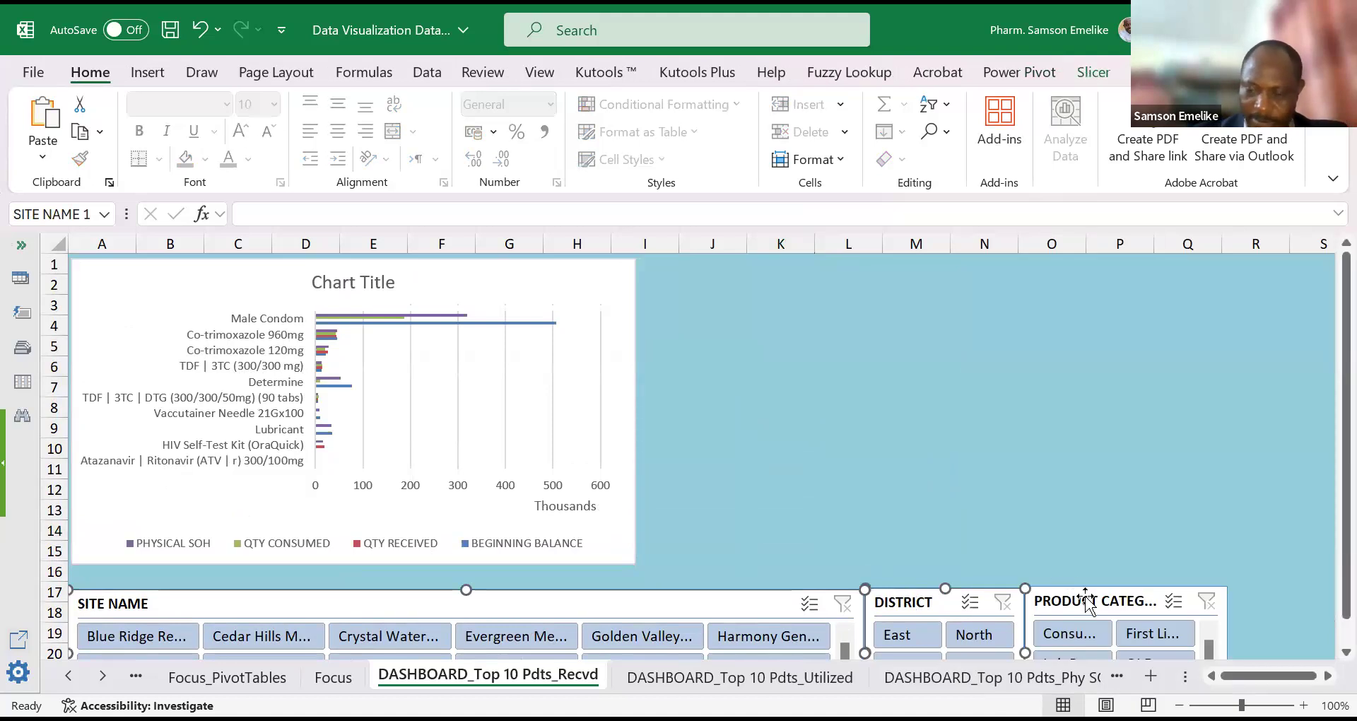
ctrl+click(1086, 600)
key(Up)
key(Up)
key(Up)
key(Up)
key(Up)
key(Up)
key(Up)
key(Up)
key(Up)
key(Up)
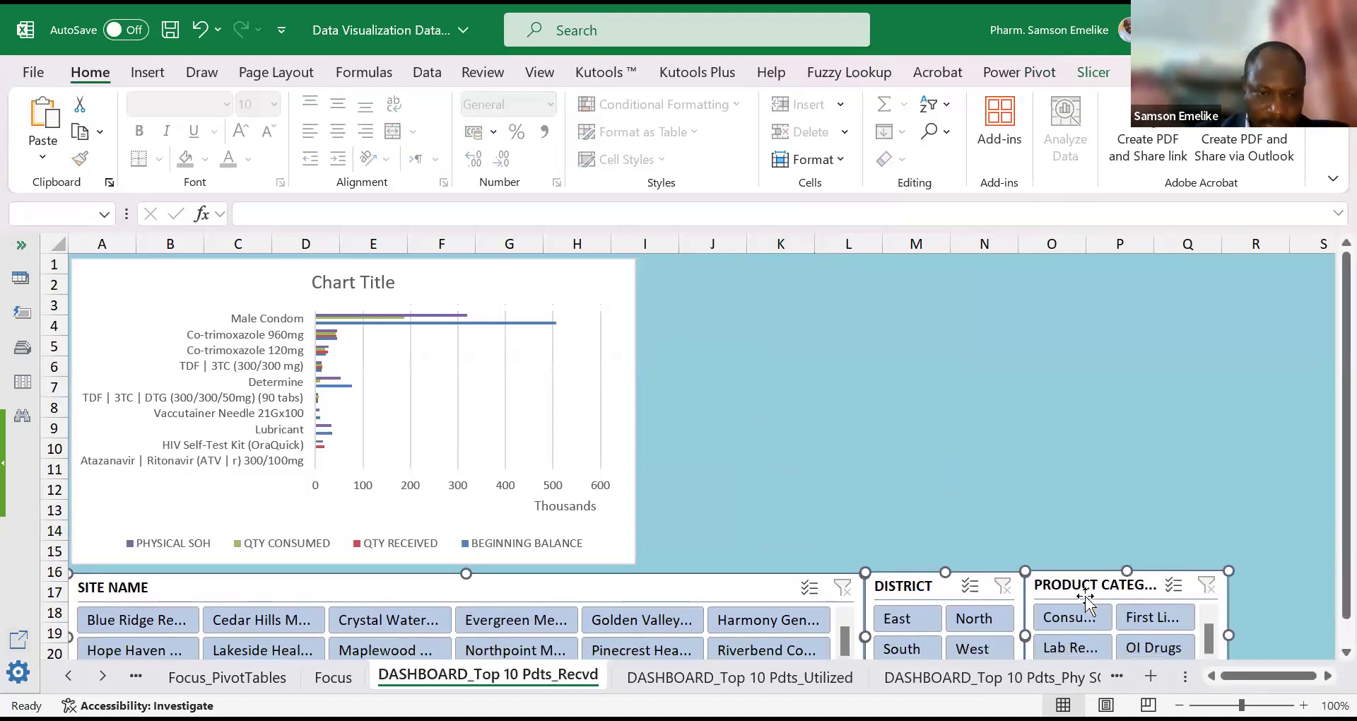
key(Up)
key(Up)
key(Up)
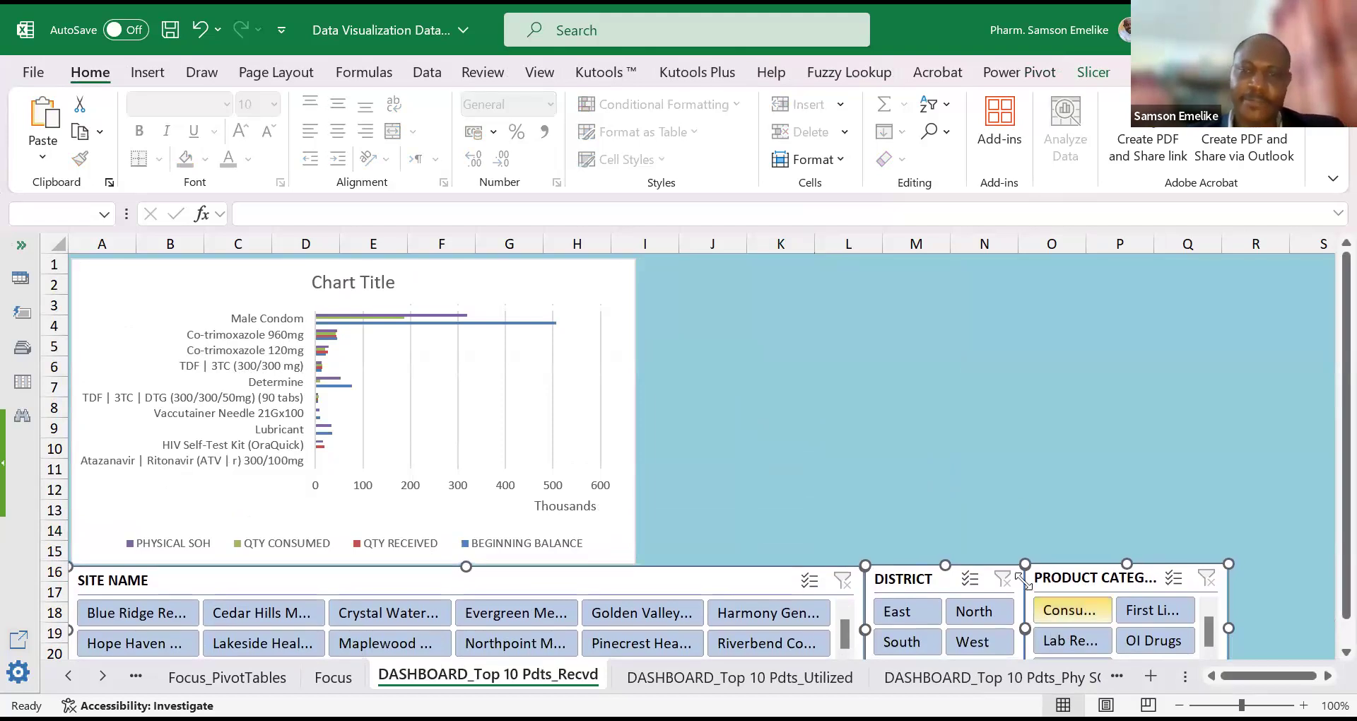
click(982, 427)
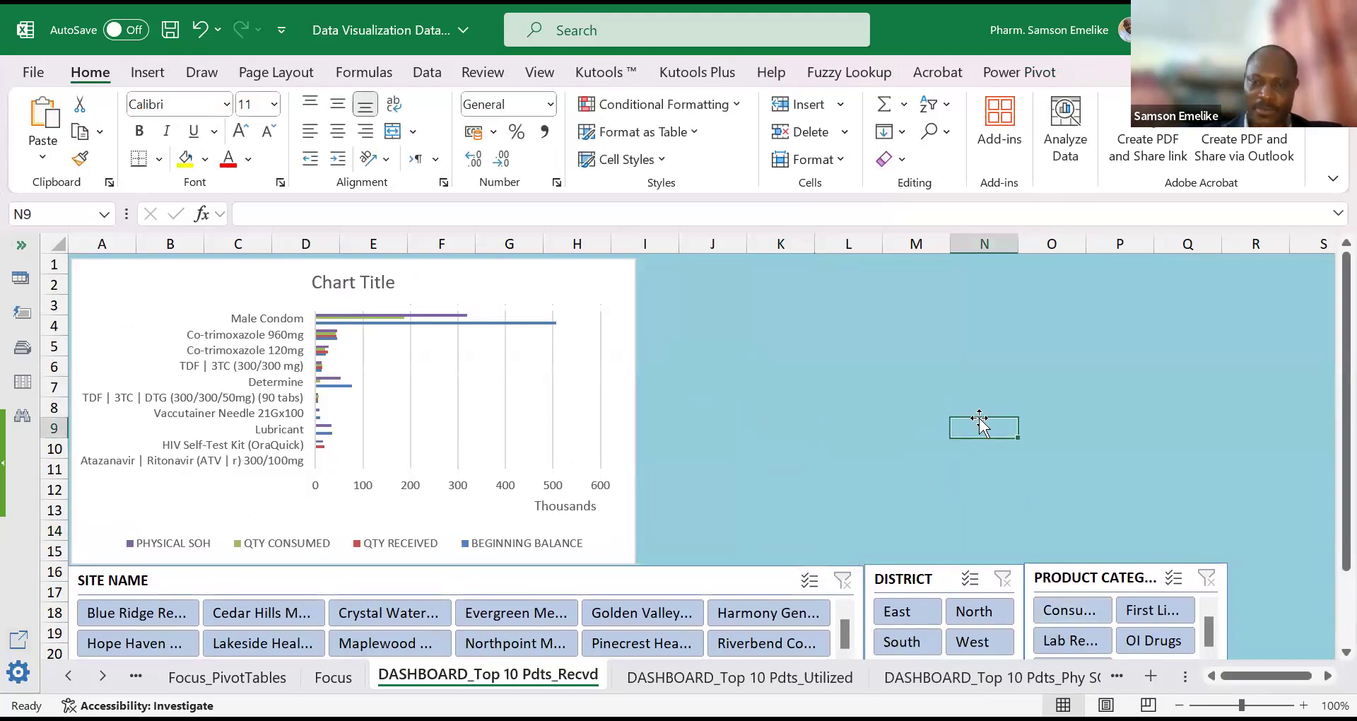
Step: Try tan, dark grey and dark red fills on the whole dashboard sheet, and finish with a dark purple fill
click(51, 242)
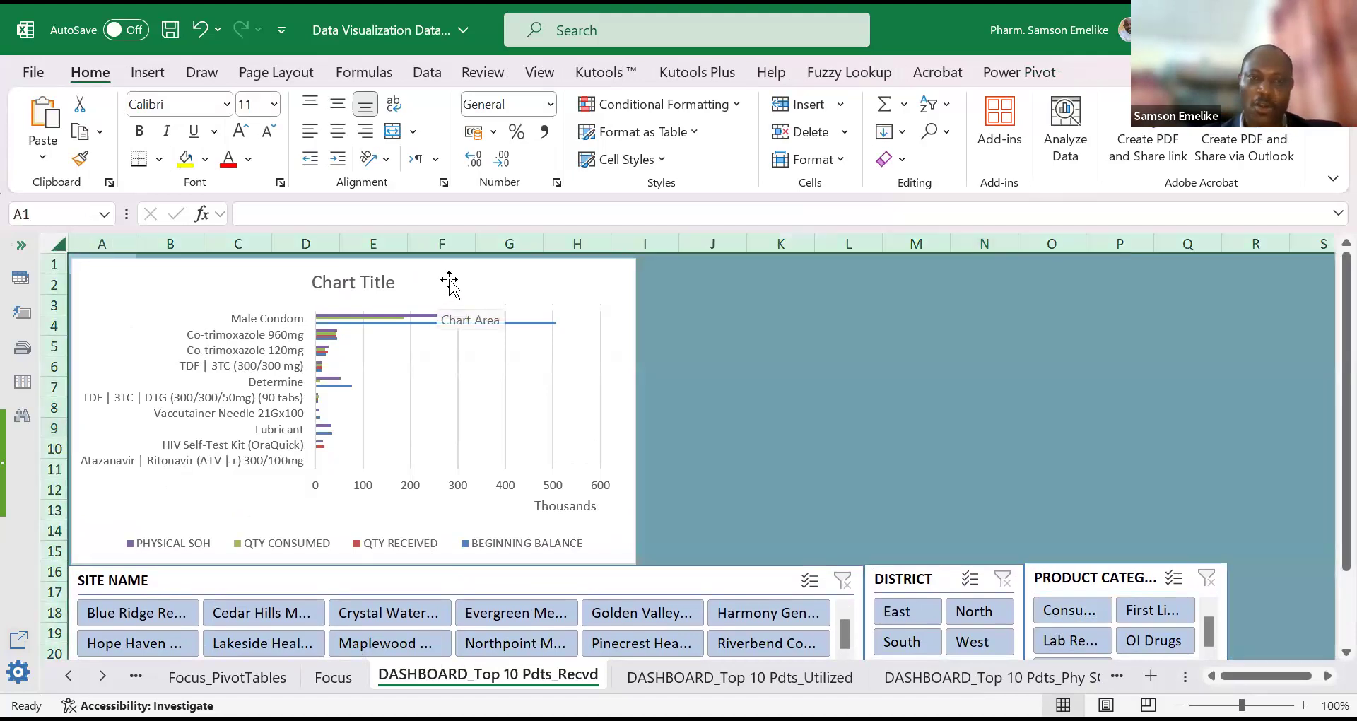
click(207, 165)
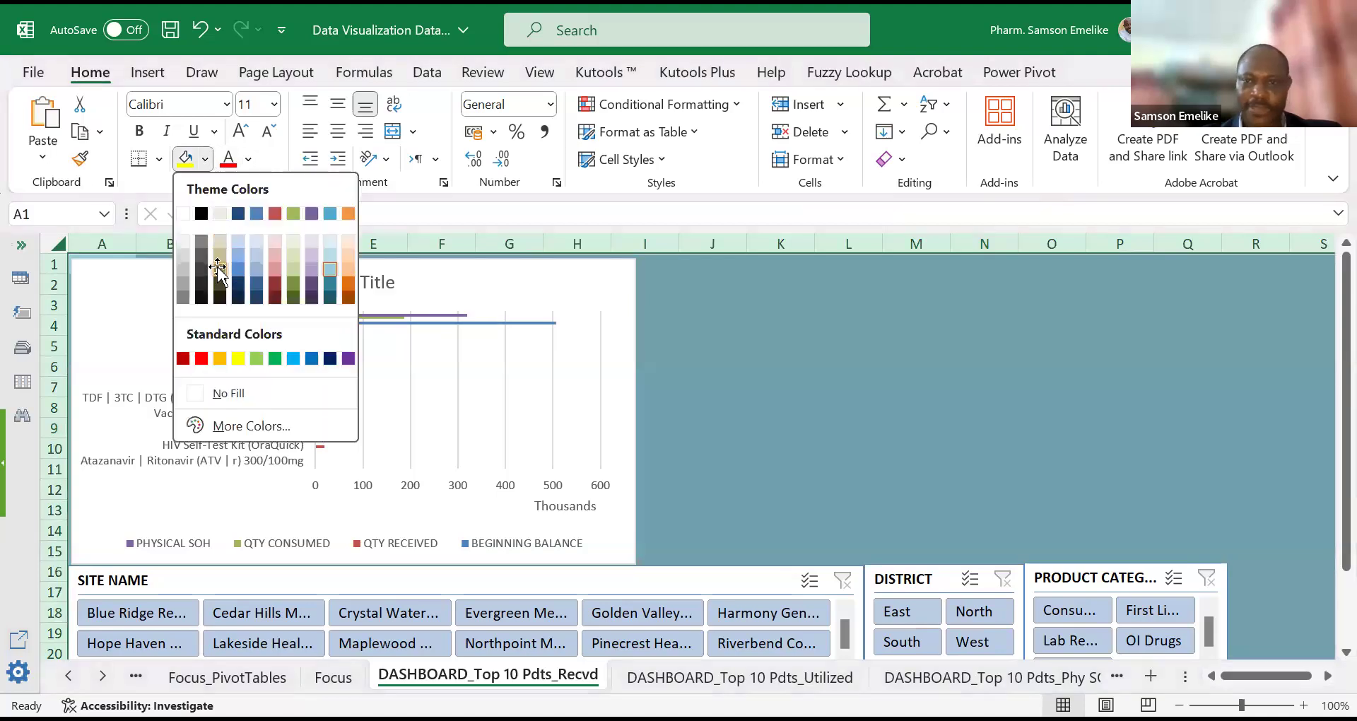
click(219, 270)
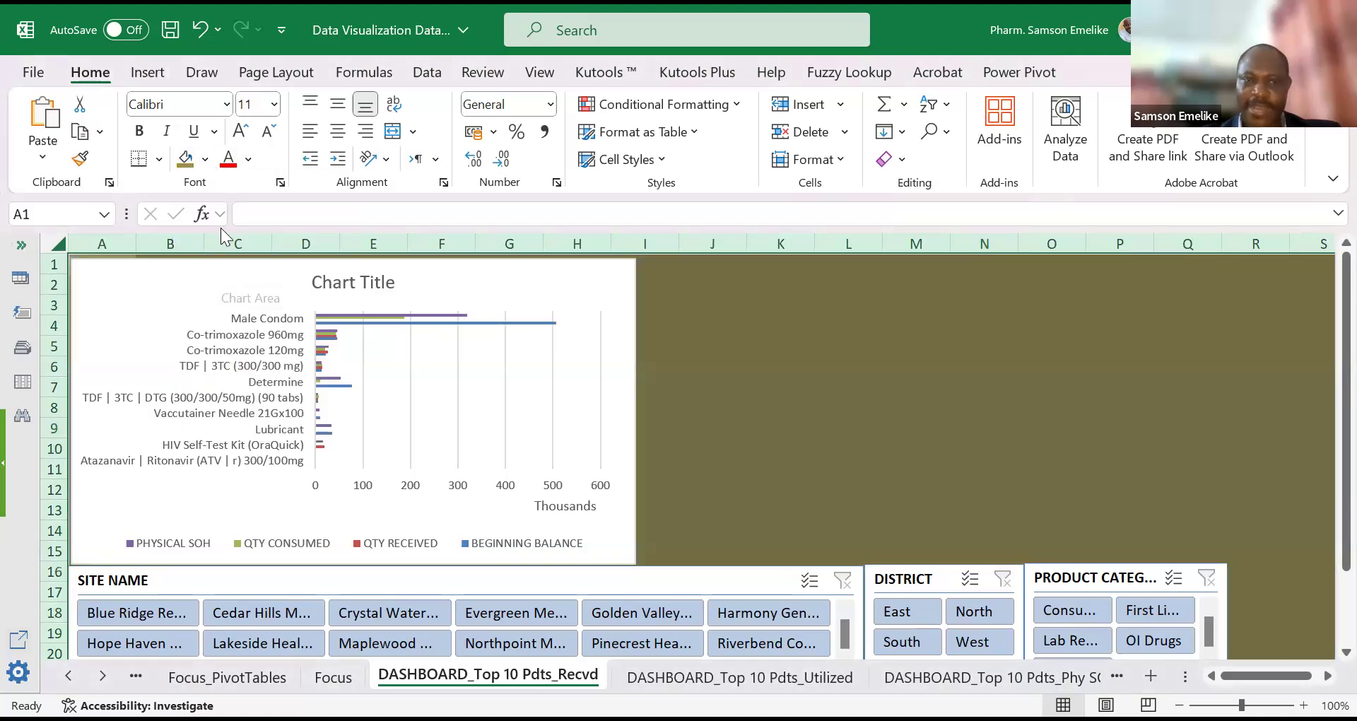
click(205, 160)
click(198, 267)
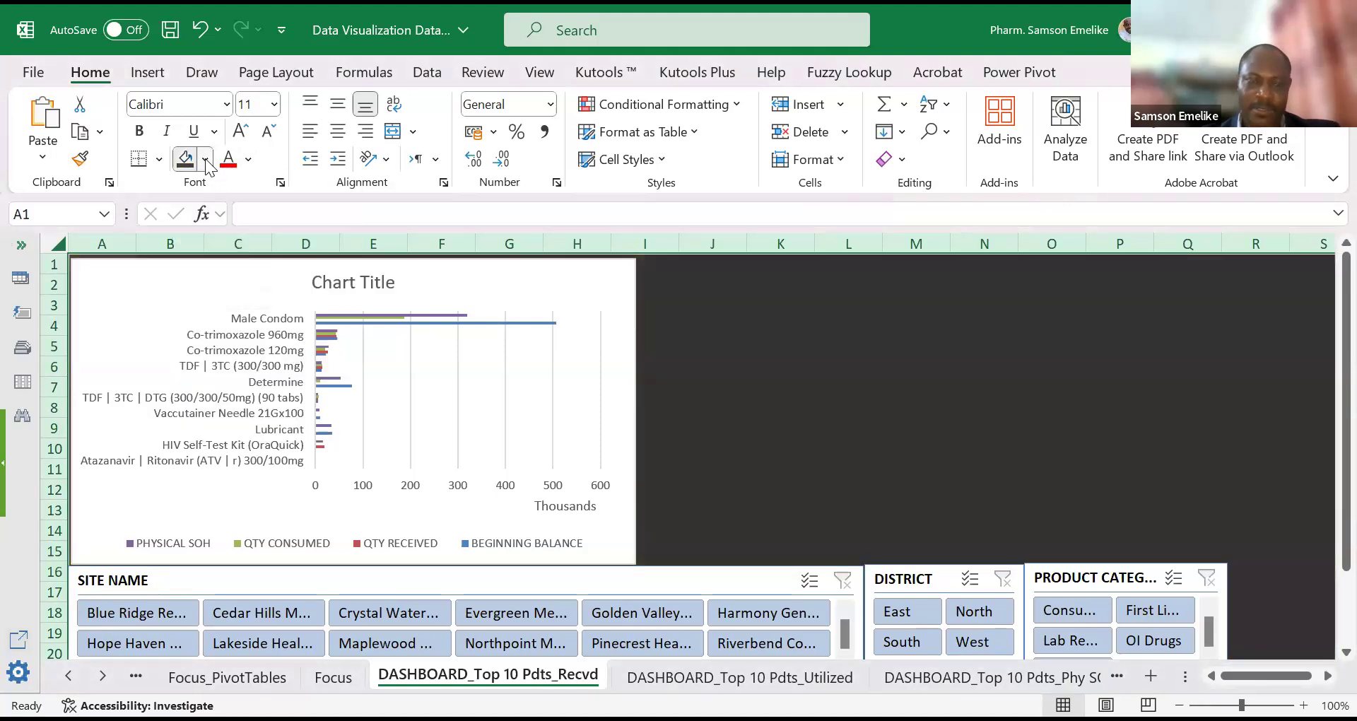
click(205, 161)
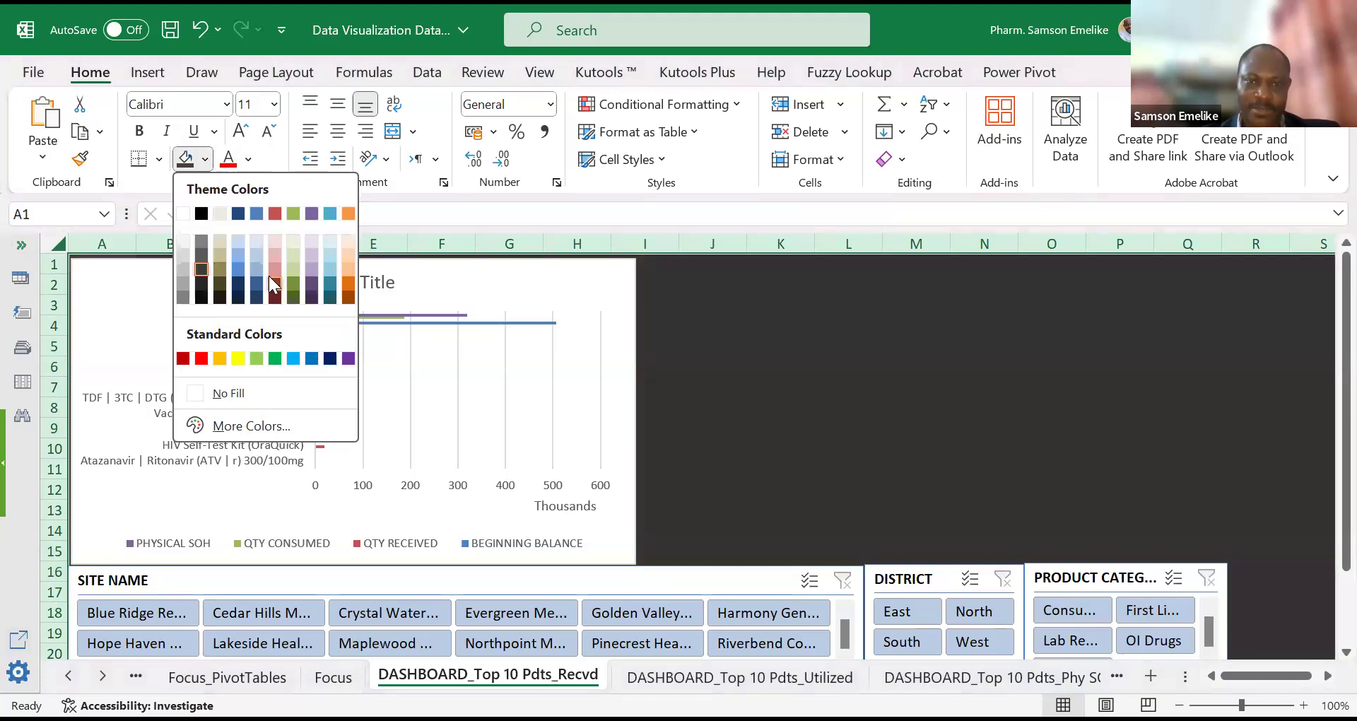
click(274, 286)
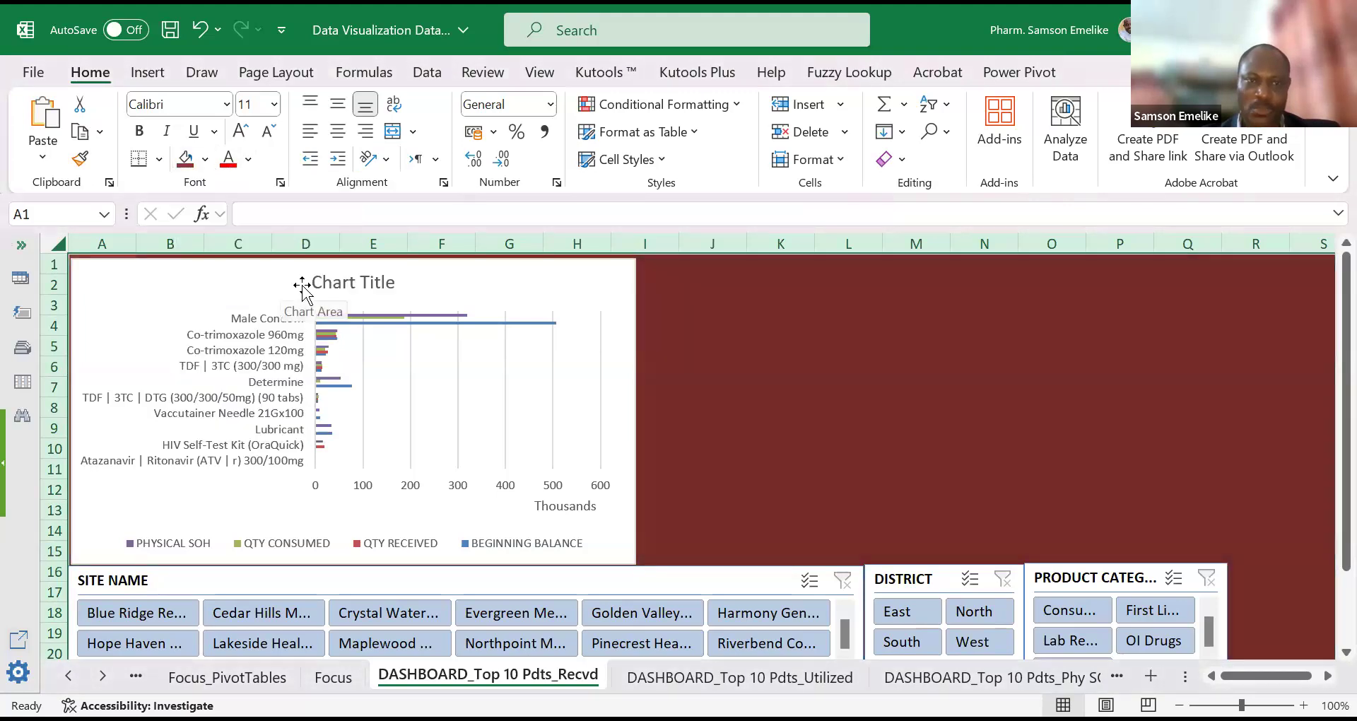
click(205, 161)
click(311, 284)
click(954, 384)
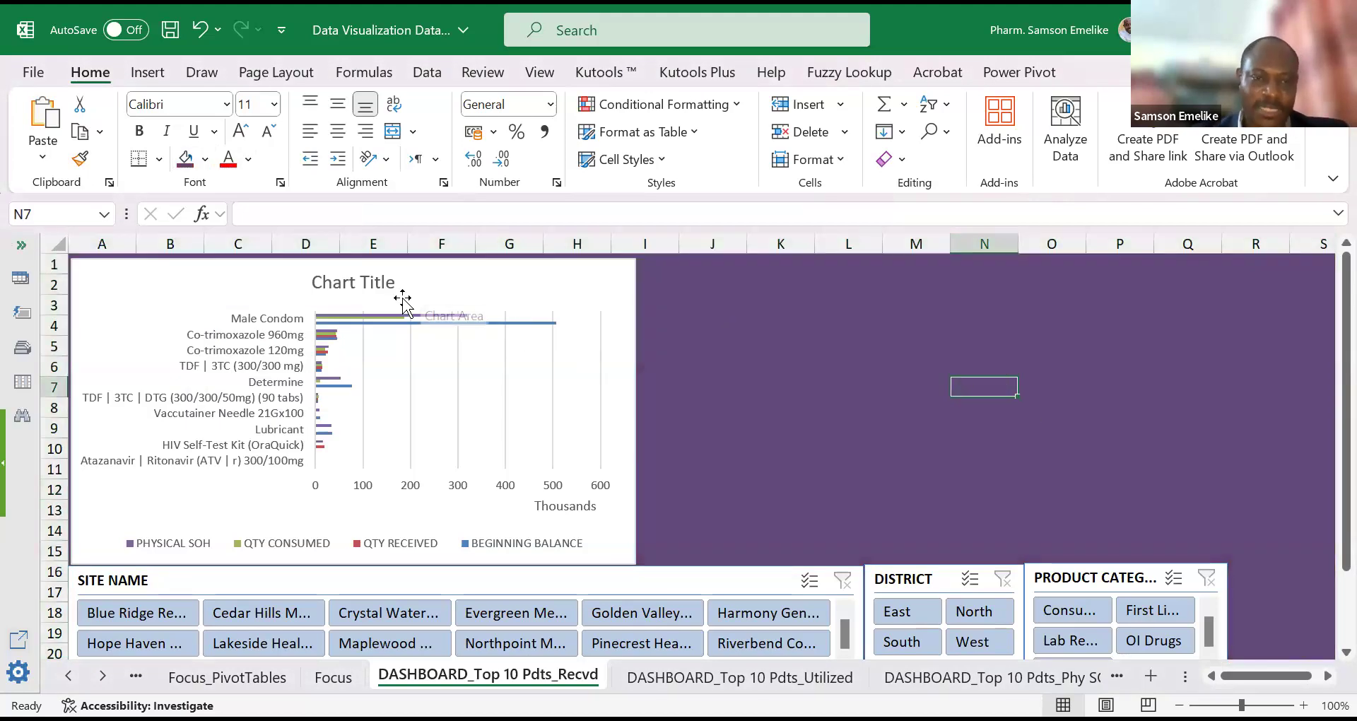
Step: Go to the Focus_PivotTables sheet, show the pivot table from column A and select empty cell E1
click(226, 677)
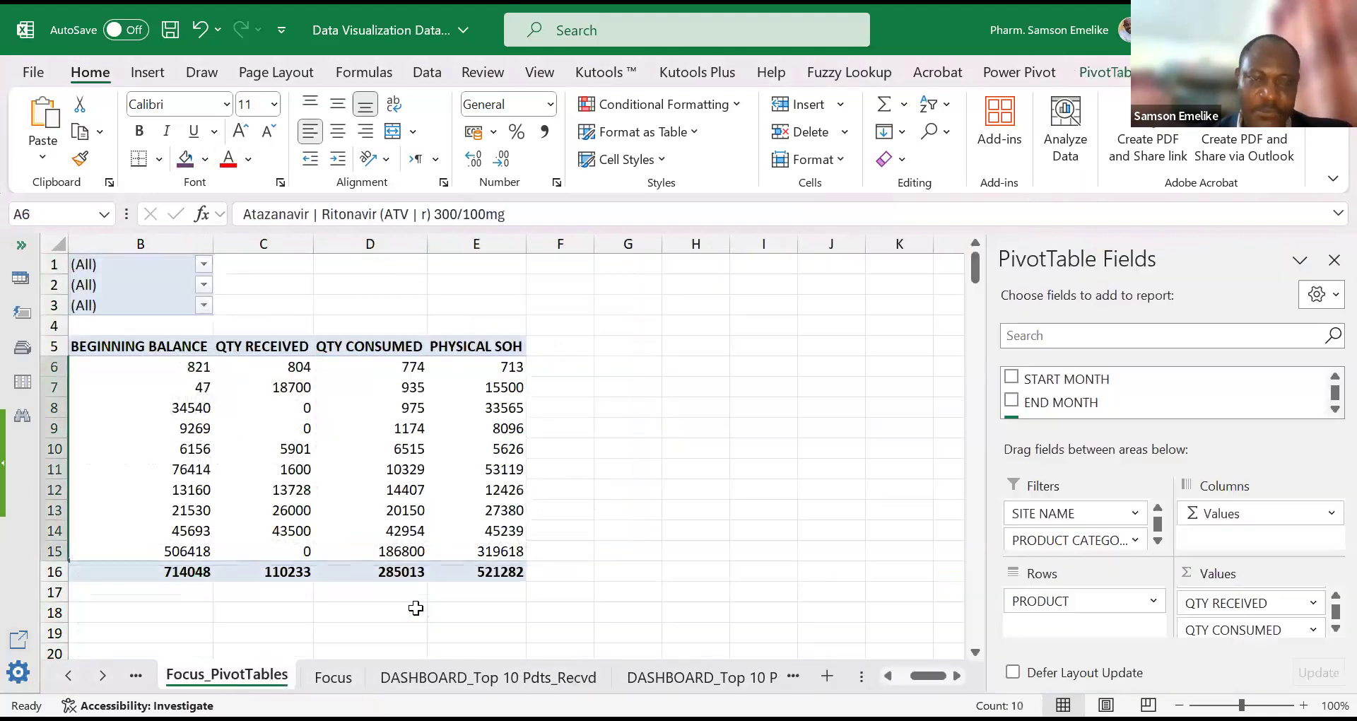
click(906, 675)
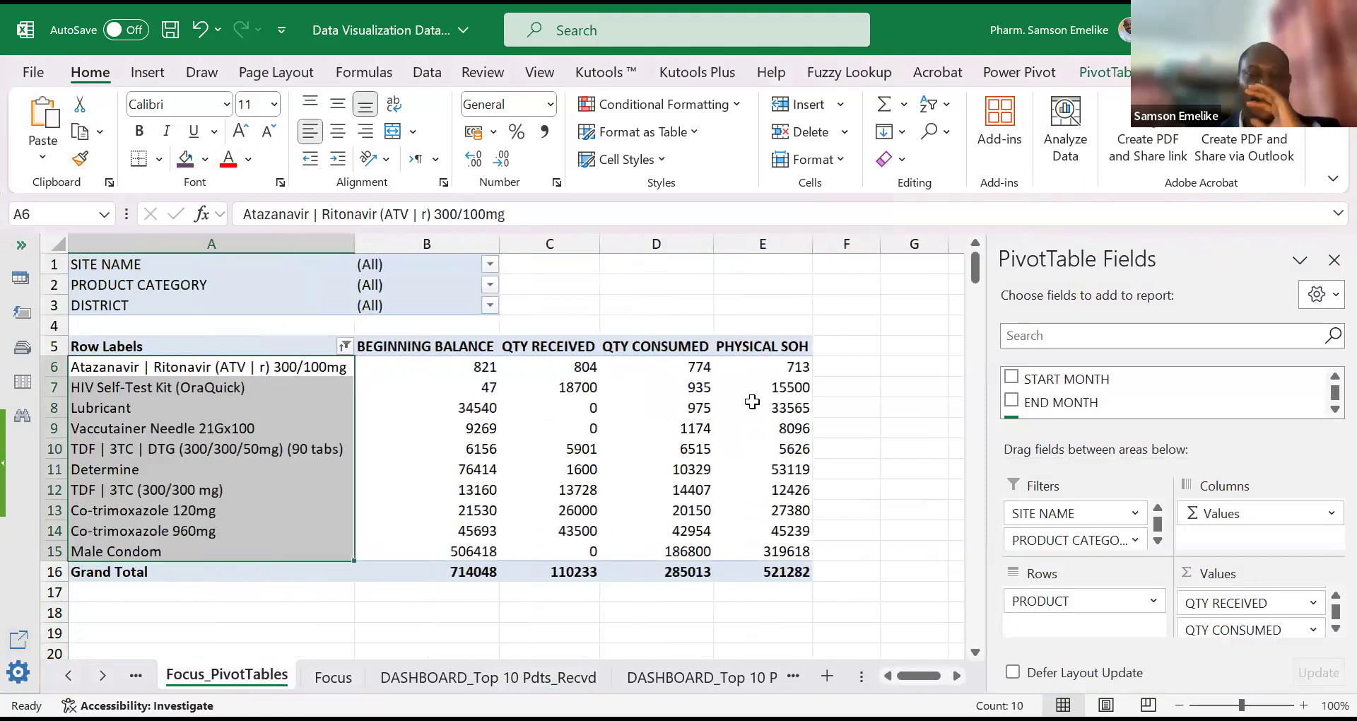
click(774, 261)
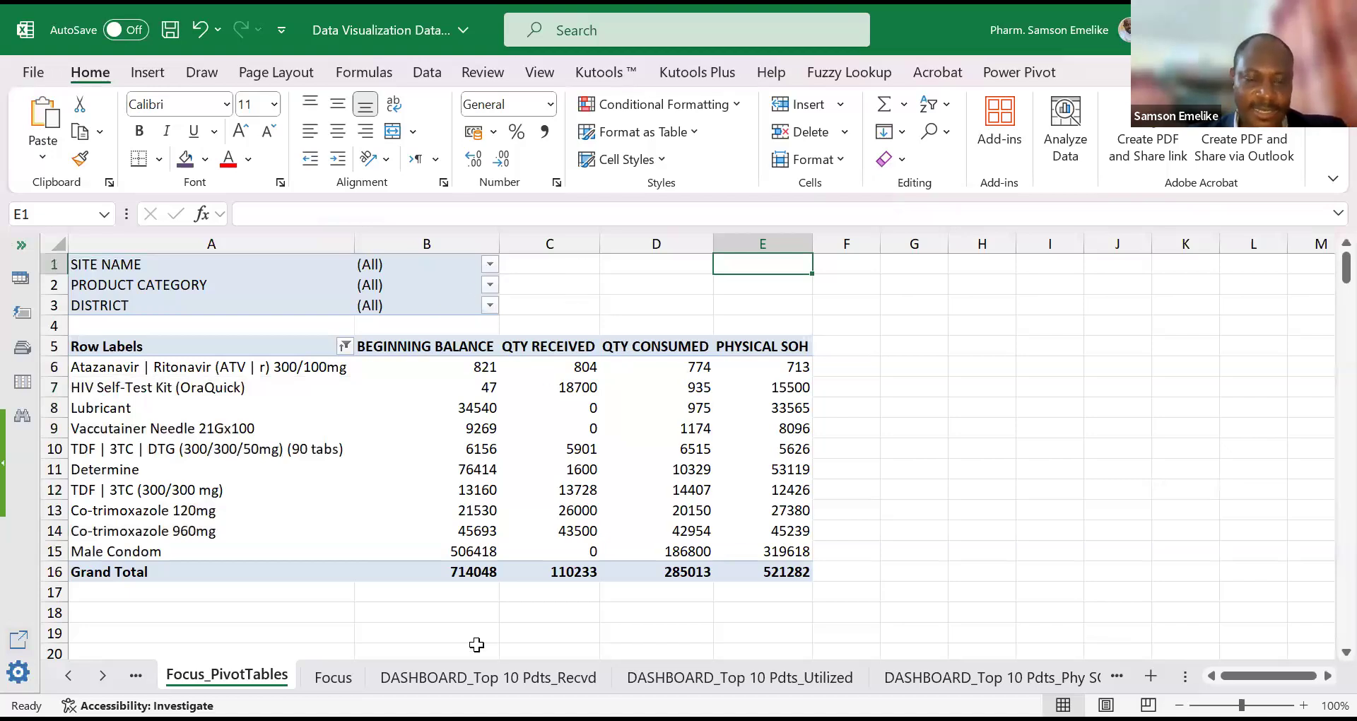
Step: Filter the DASHBOARD_Top 10 Pdts_Recvd slicers to East, Westview Medical Center and Consumables, and go to cell G1 of Focus_PivotTables
click(440, 680)
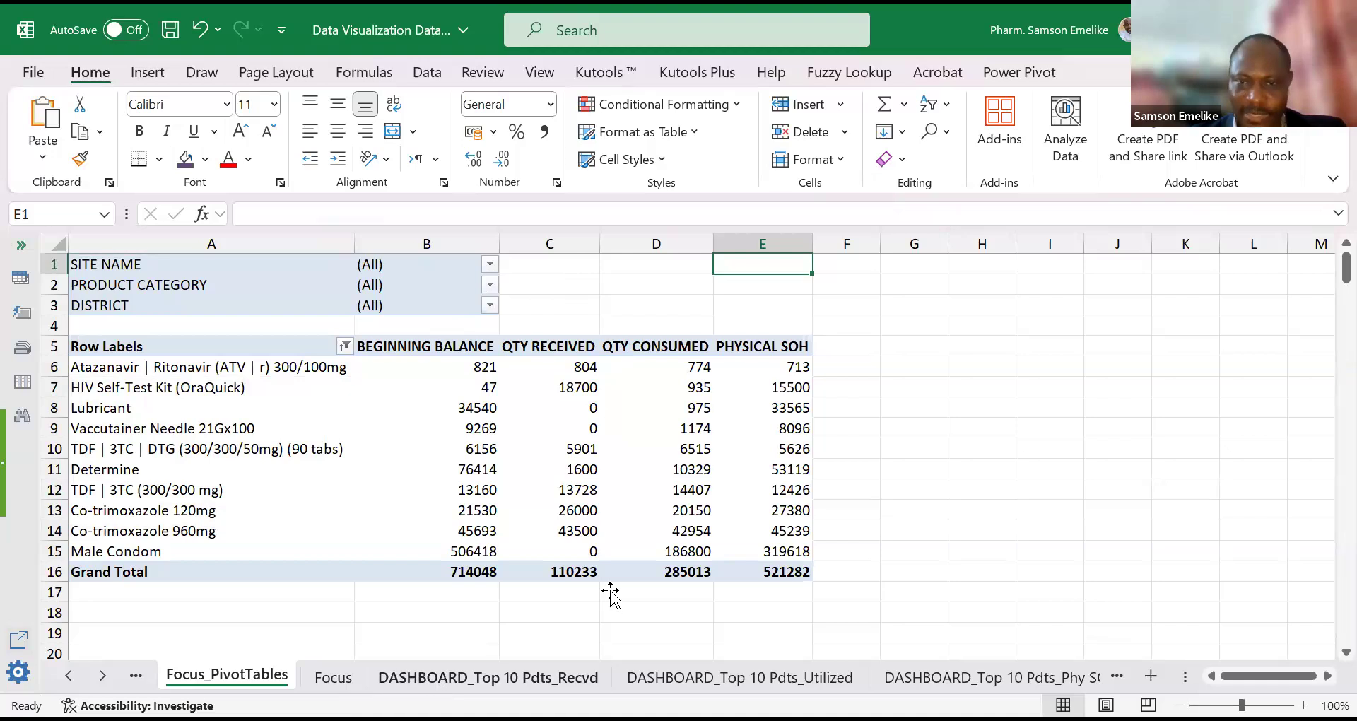
click(904, 611)
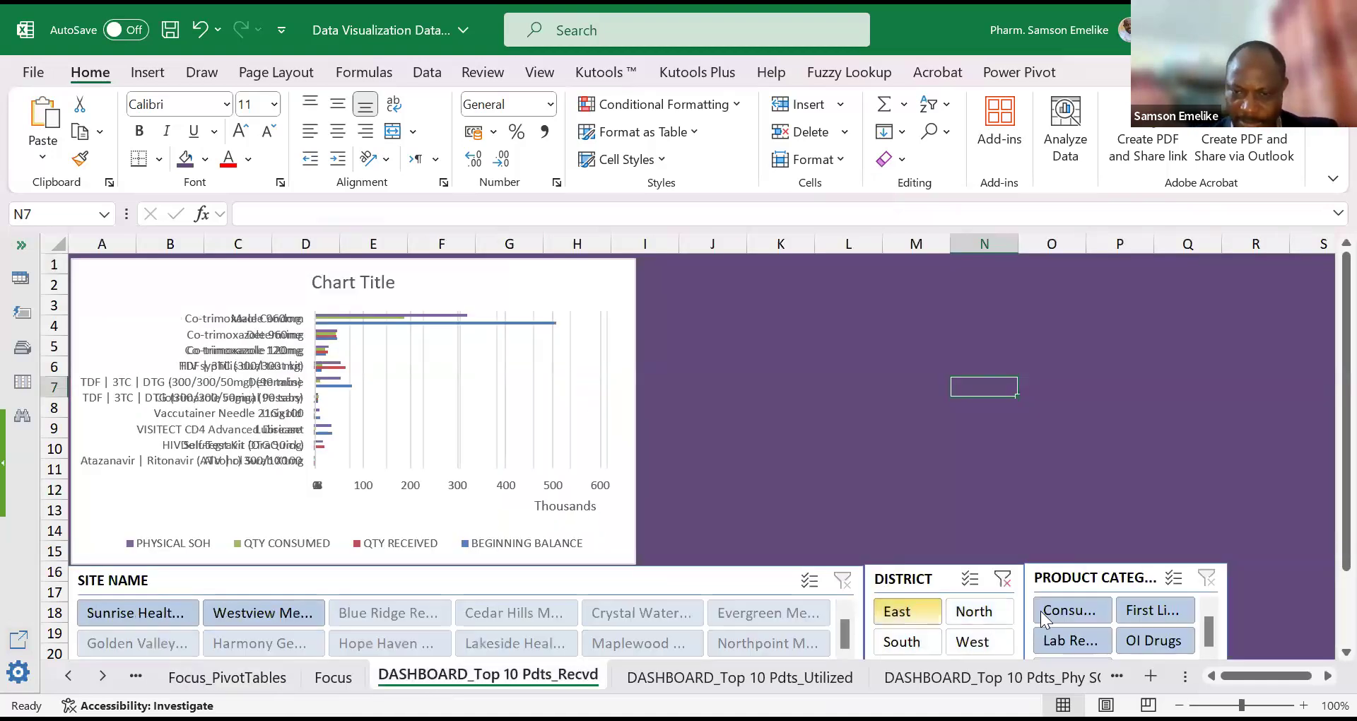
click(1071, 609)
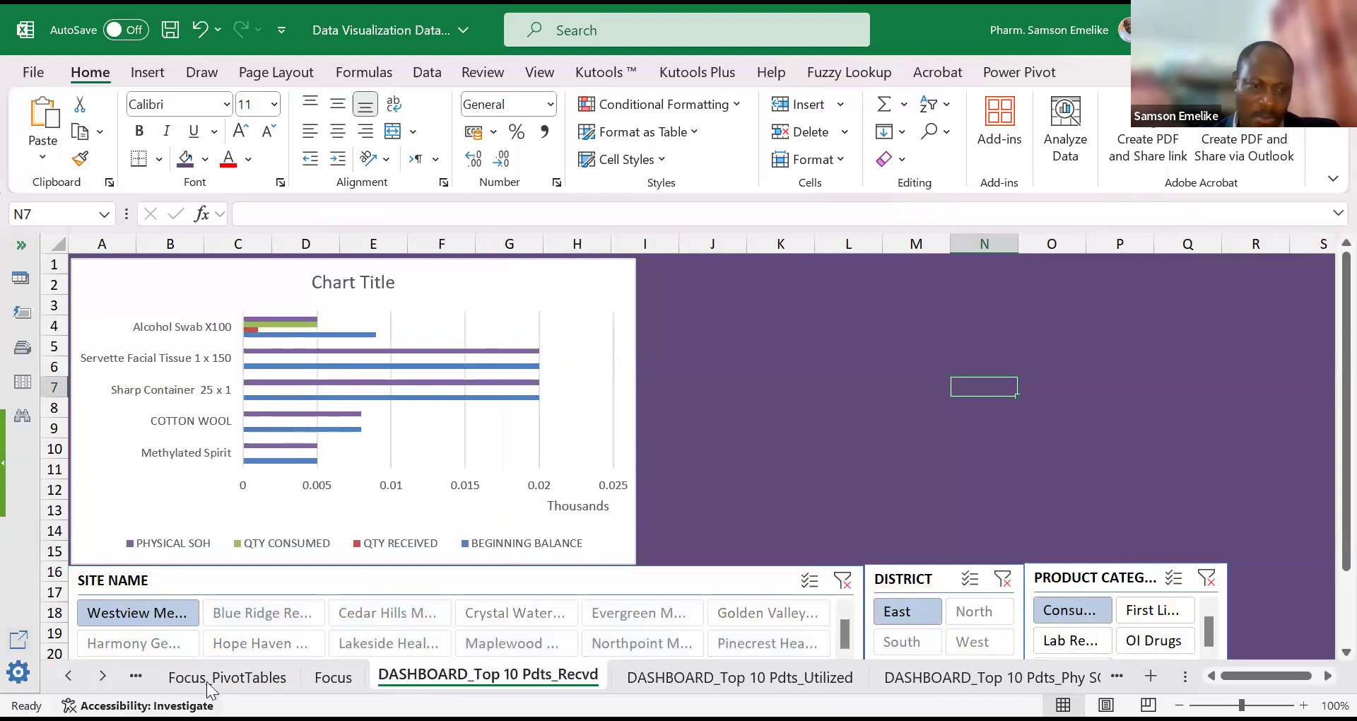
click(243, 680)
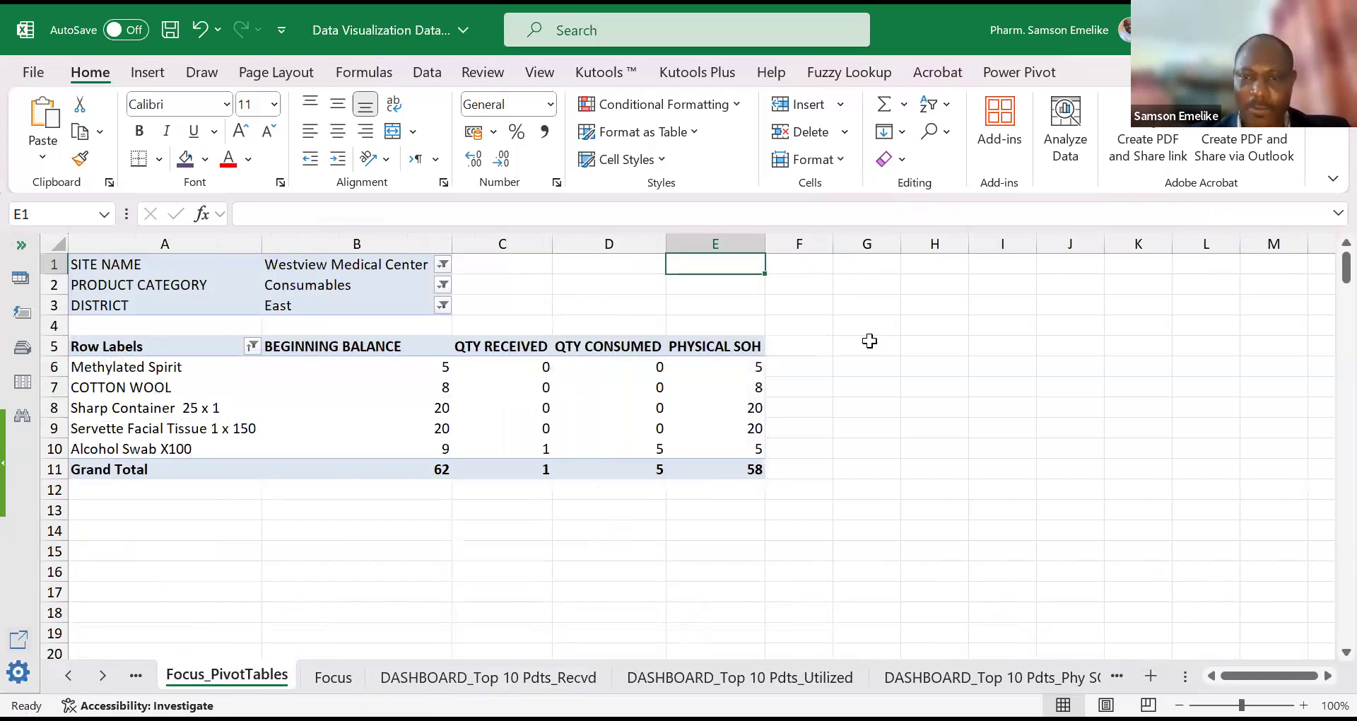
click(873, 269)
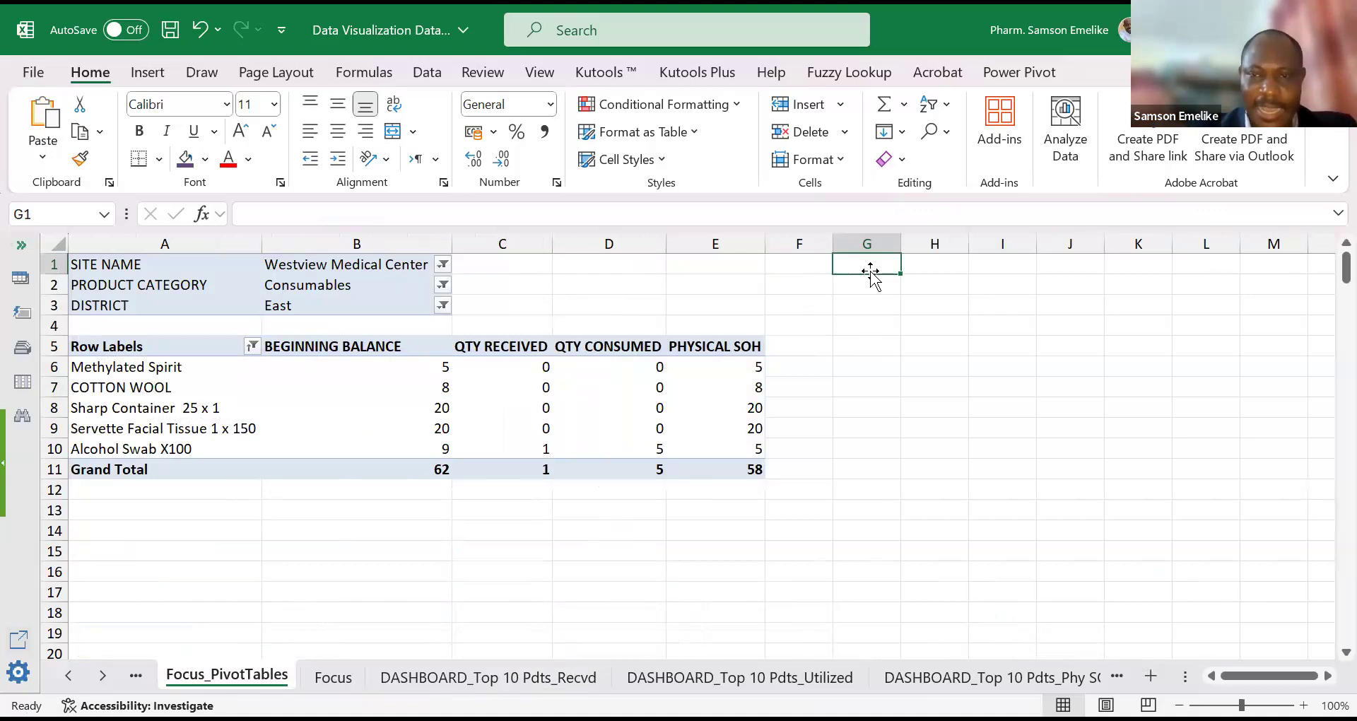
text(Top 10)
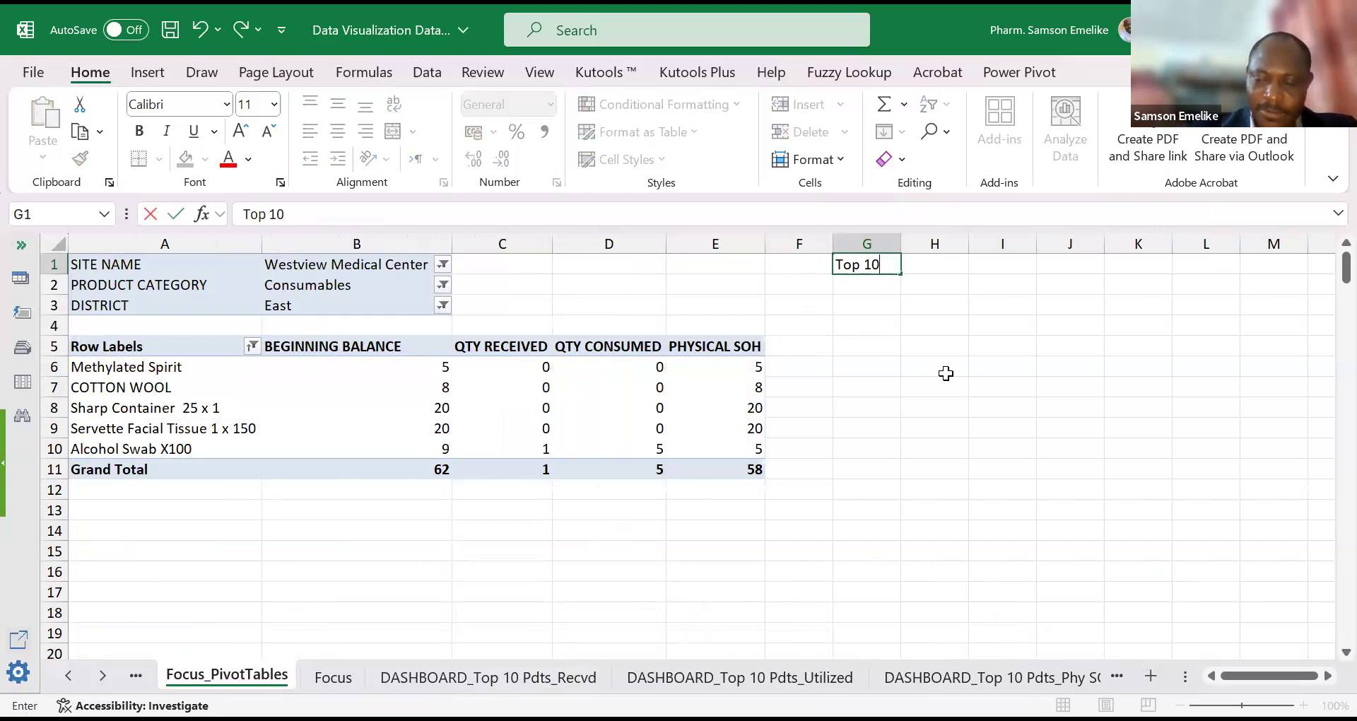
text(most)
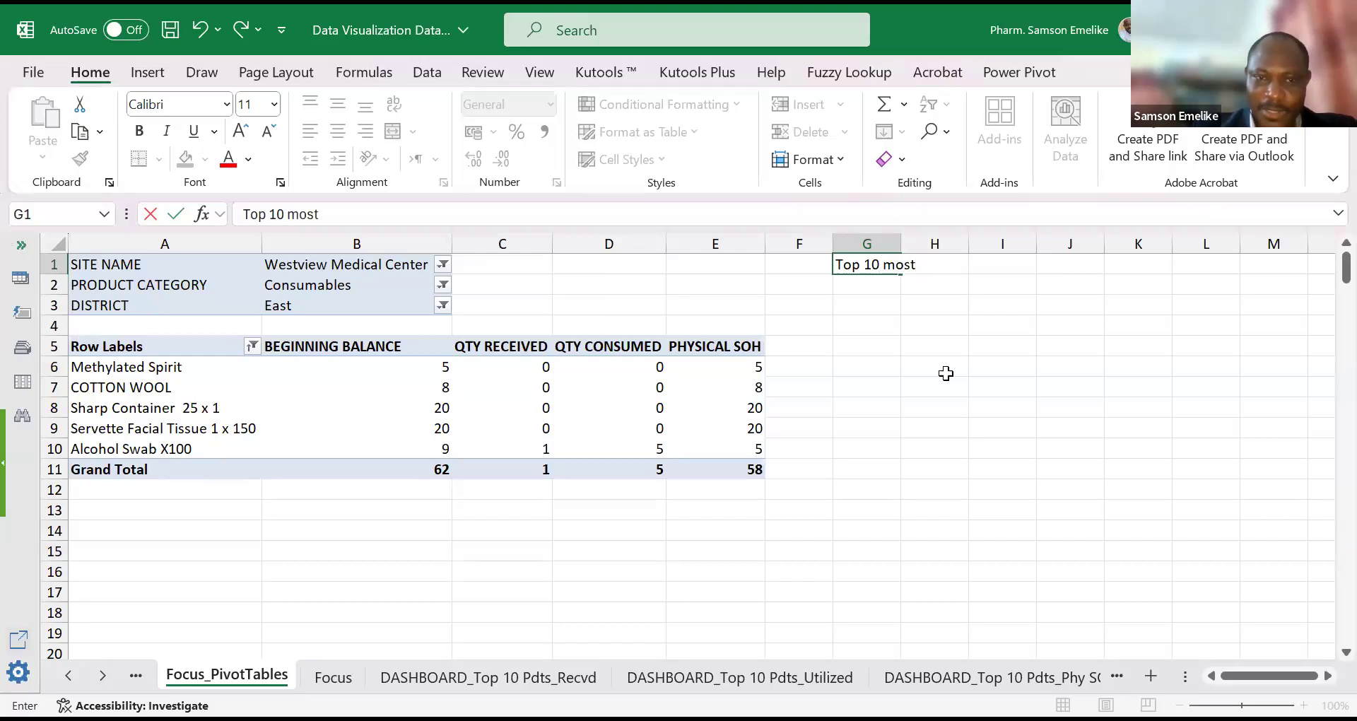
text( cons)
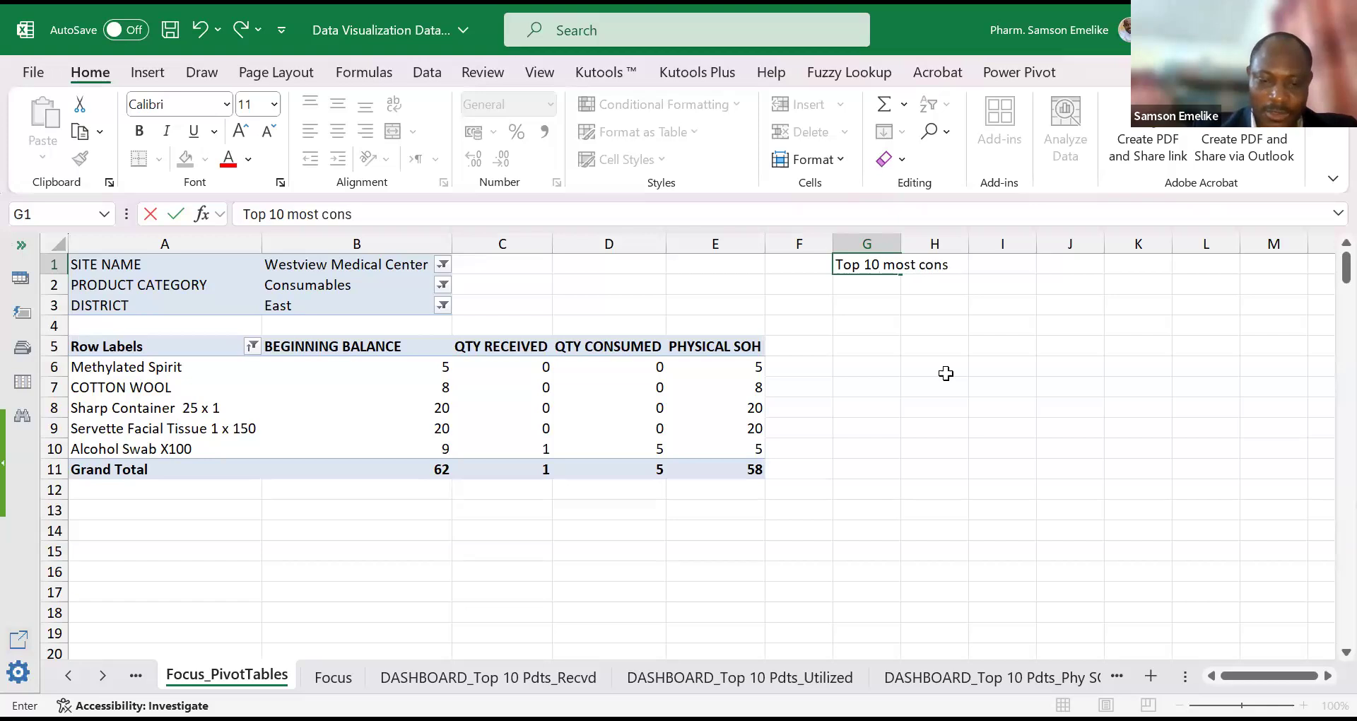
text(umed)
key(BackSpace)
key(BackSpace)
key(BackSpace)
key(BackSpace)
key(BackSpace)
key(BackSpace)
key(BackSpace)
key(BackSpace)
key(BackSpace)
key(BackSpace)
key(BackSpace)
key(BackSpace)
key(BackSpace)
key(BackSpace)
key(BackSpace)
key(BackSpace)
key(BackSpace)
key(BackSpace)
key(BackSpace)
key(BackSpace)
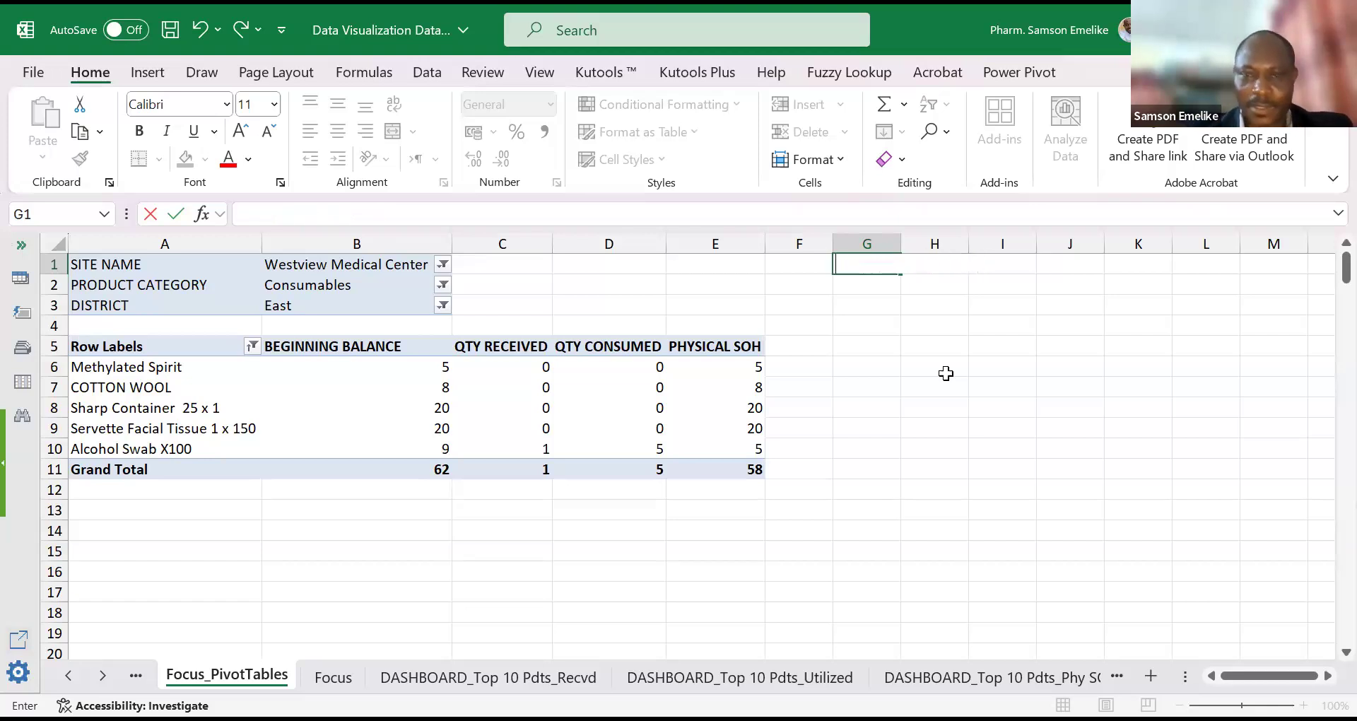
Step: Enter the sample title "Most Consumed Consumables in Site of District" in cell G1
text(Most Consumed Co)
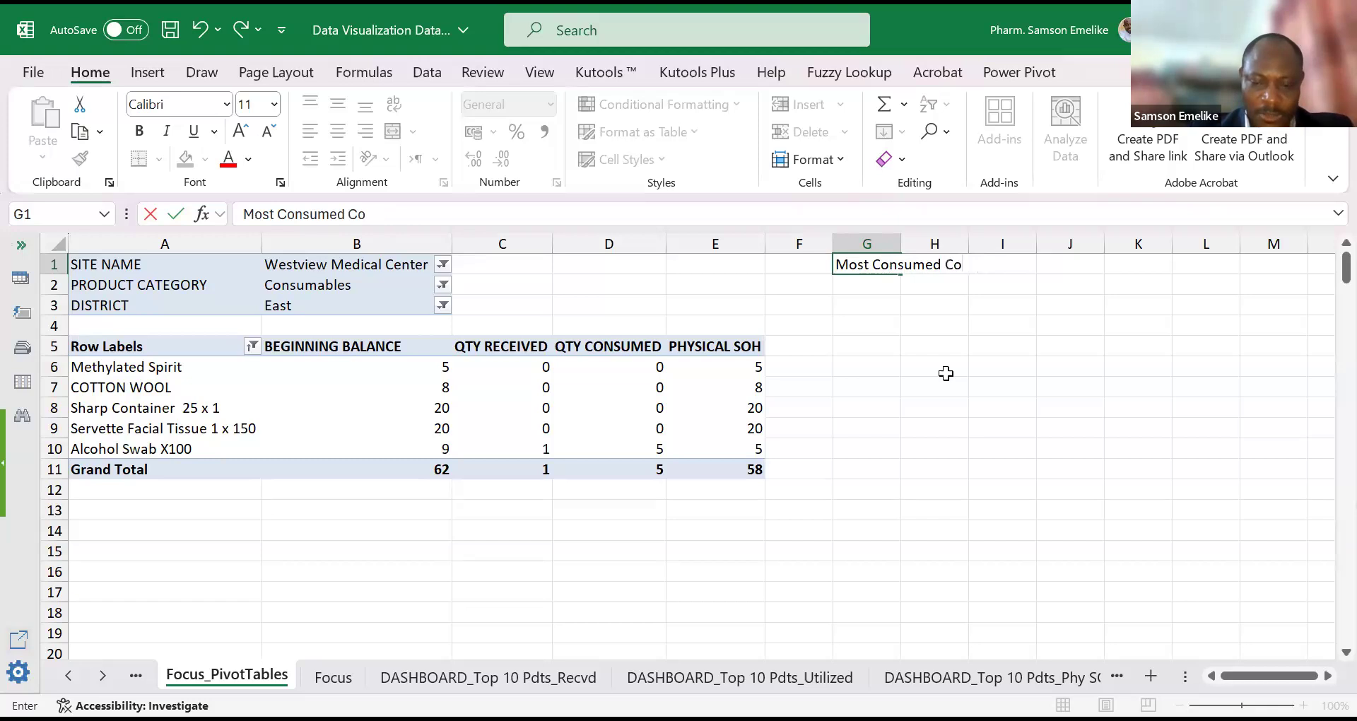
text(nsumables i)
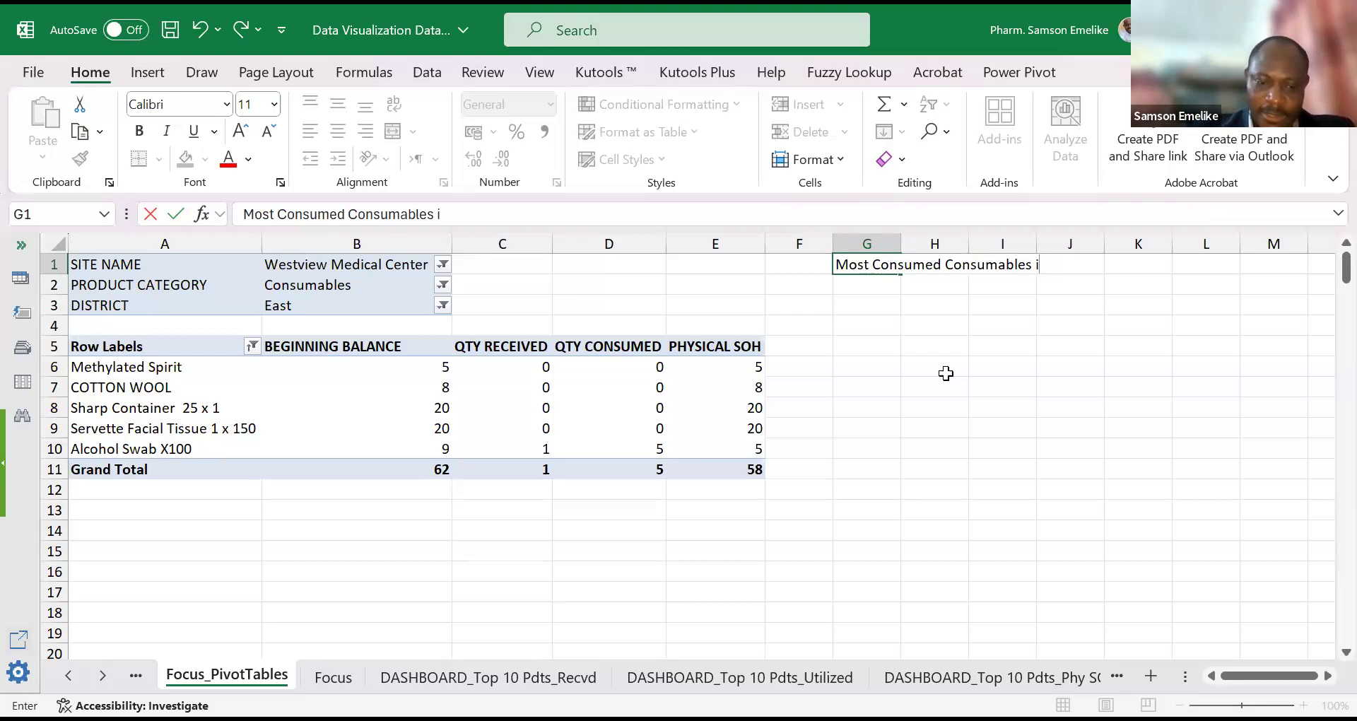
text(Site of District)
key(Return)
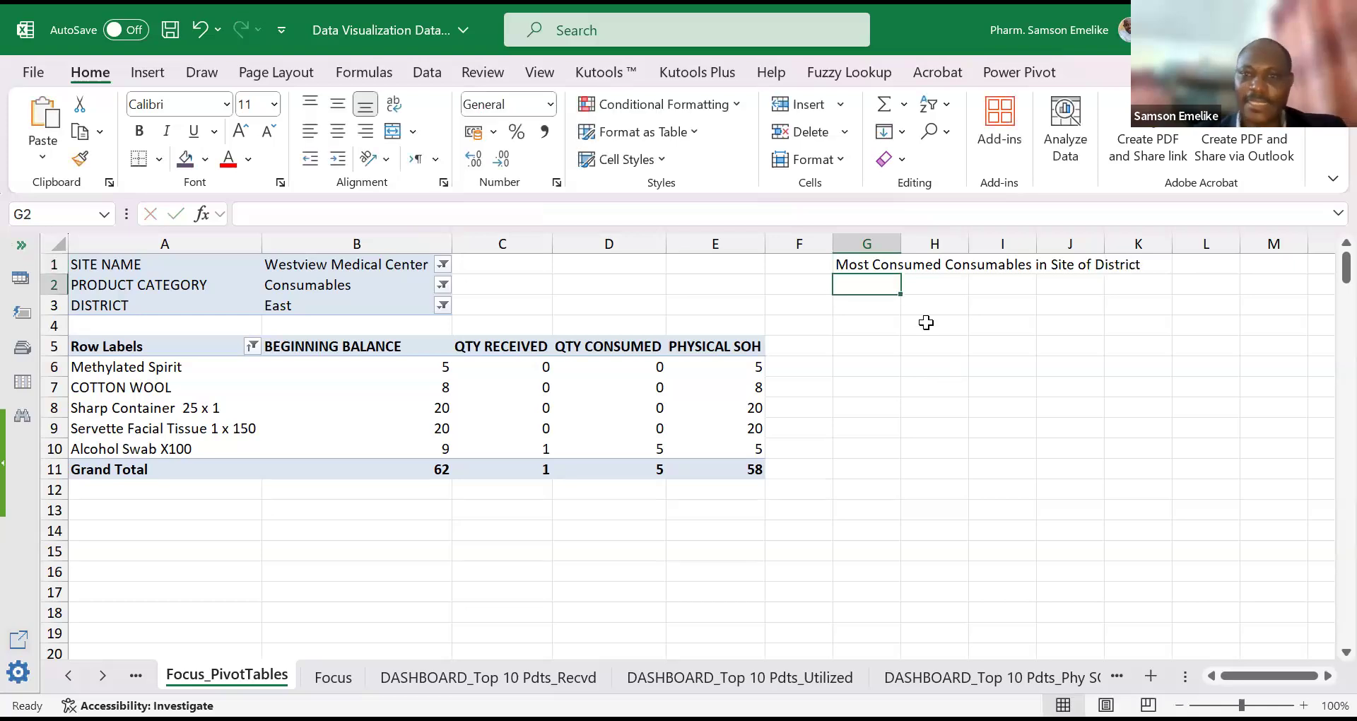
Step: Move the sample title from cell G1 to cell D15 below the pivot table
click(868, 267)
mouse_move(868, 286)
mouse_down()
mouse_move(887, 455)
mouse_move(888, 302)
mouse_up()
click(876, 324)
click(870, 266)
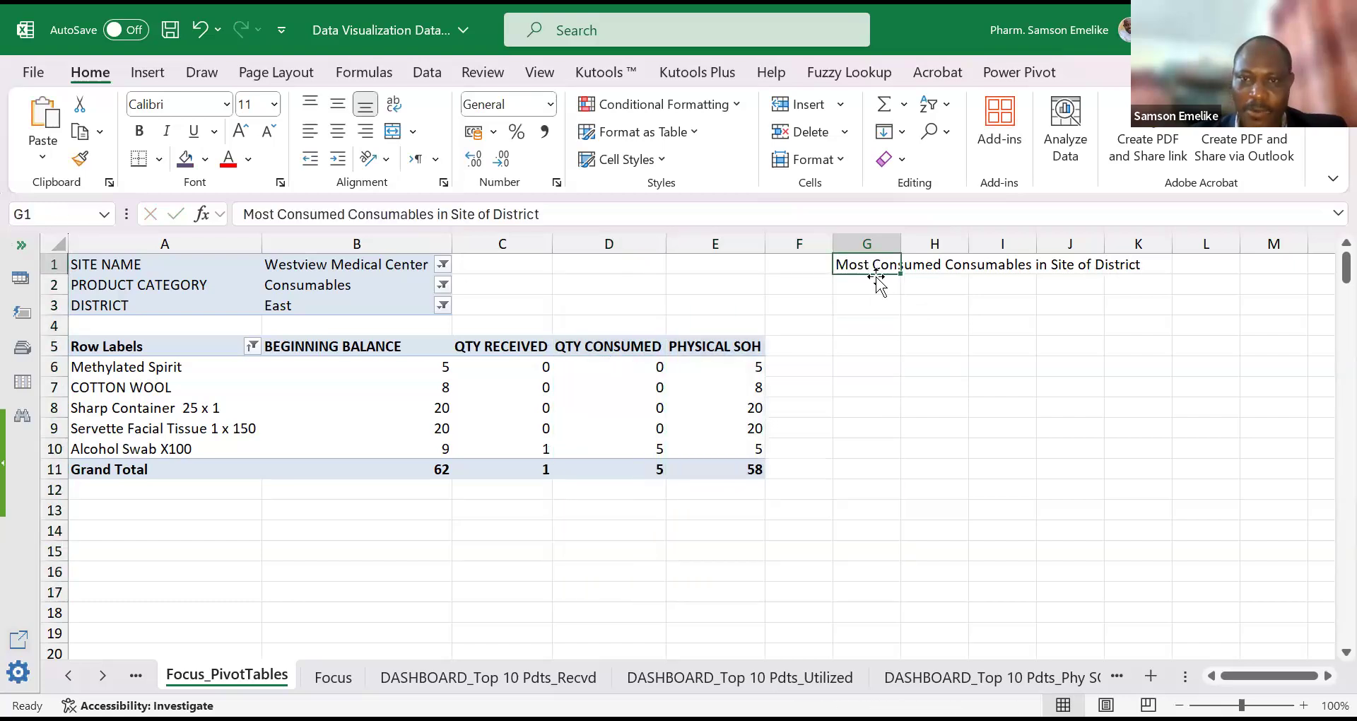
drag(648, 568, 678, 565)
click(735, 600)
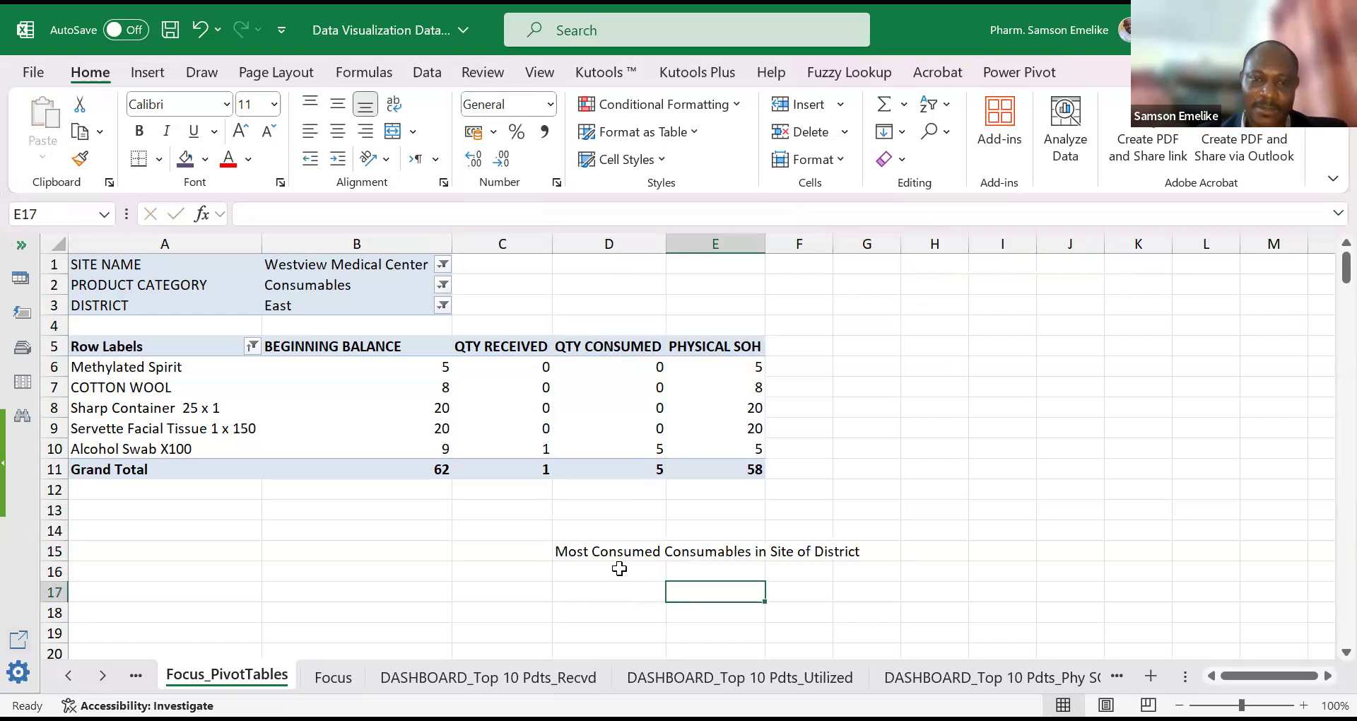
Step: Put "Top 10" in front of the sample title in cell D15
click(569, 550)
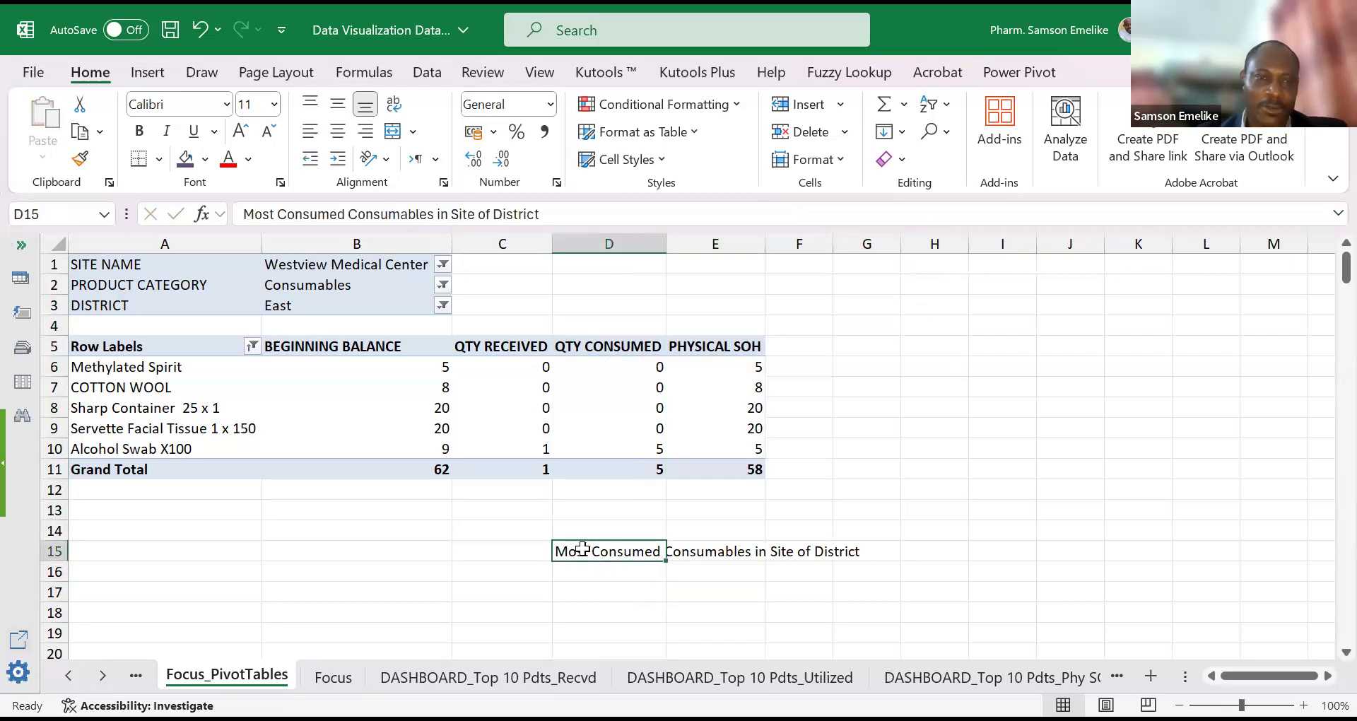
click(249, 213)
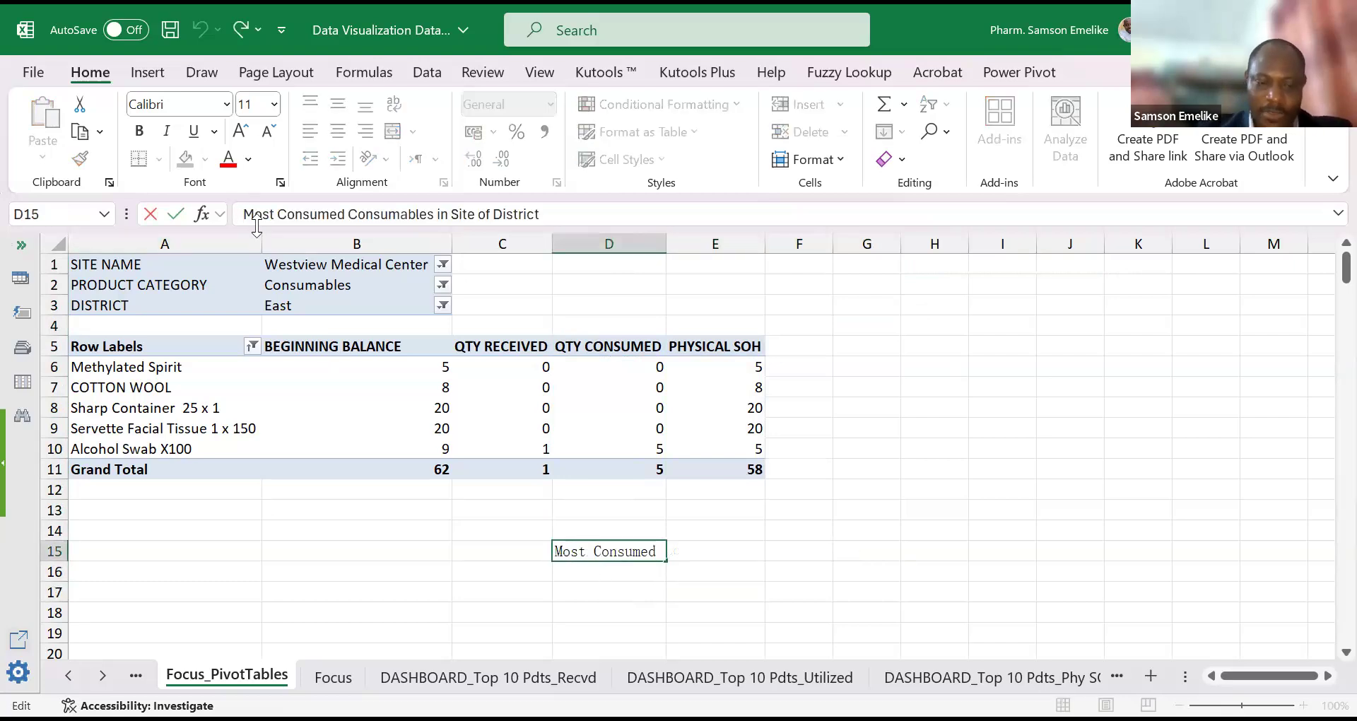
text(Top 10)
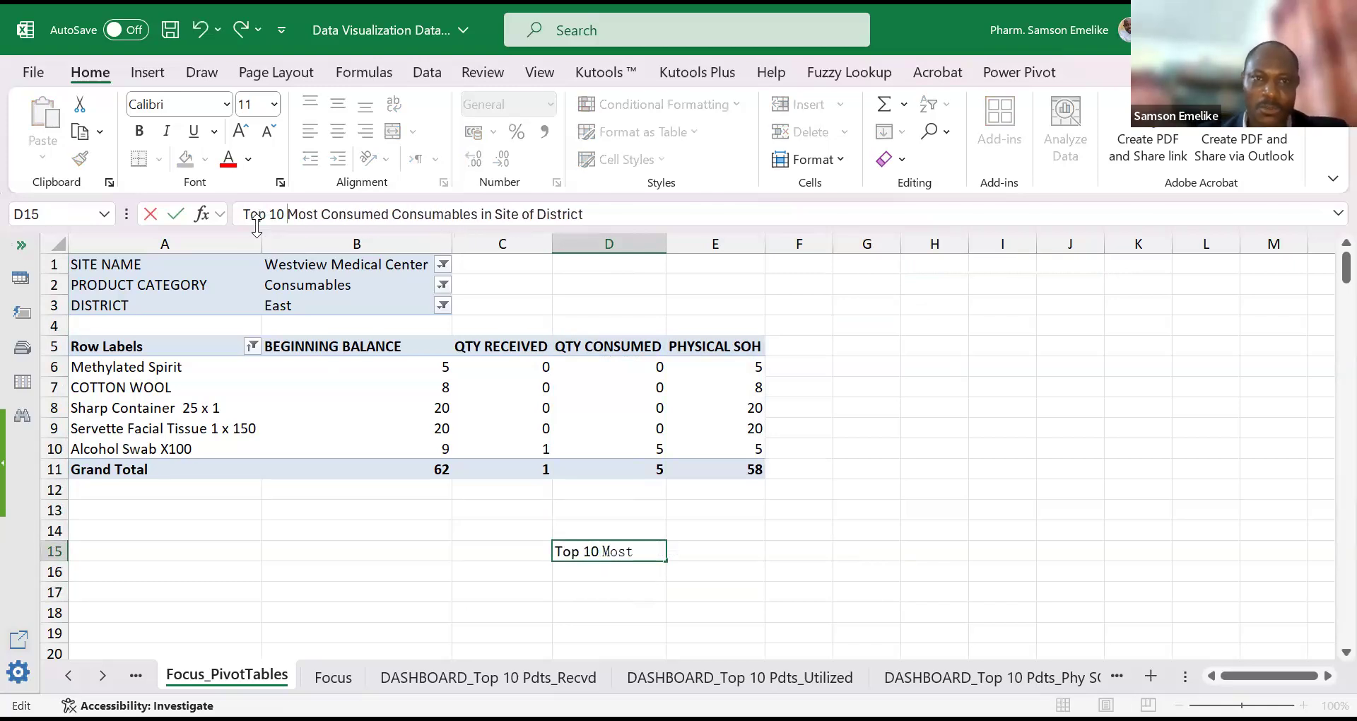
key(Return)
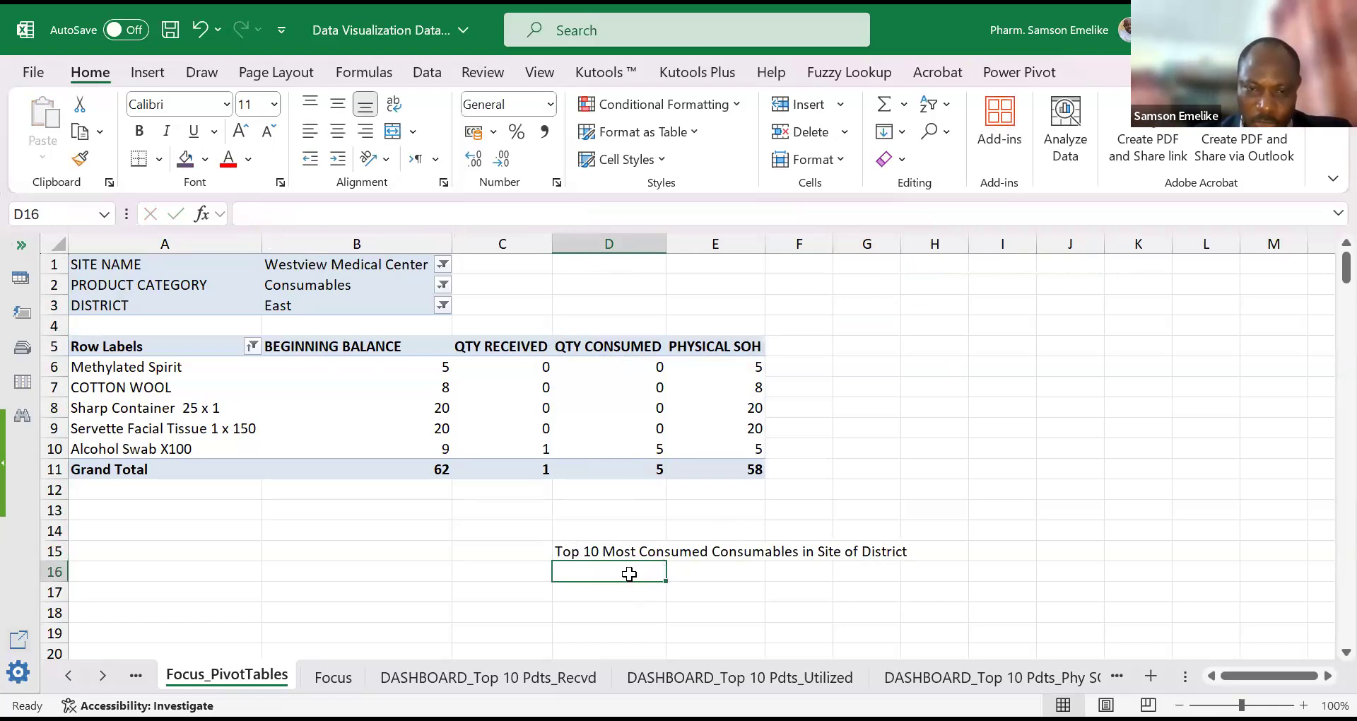
Step: Enter the title fragment "Top 10 Most" in cell D1 beside the pivot table filters
click(610, 262)
text(To)
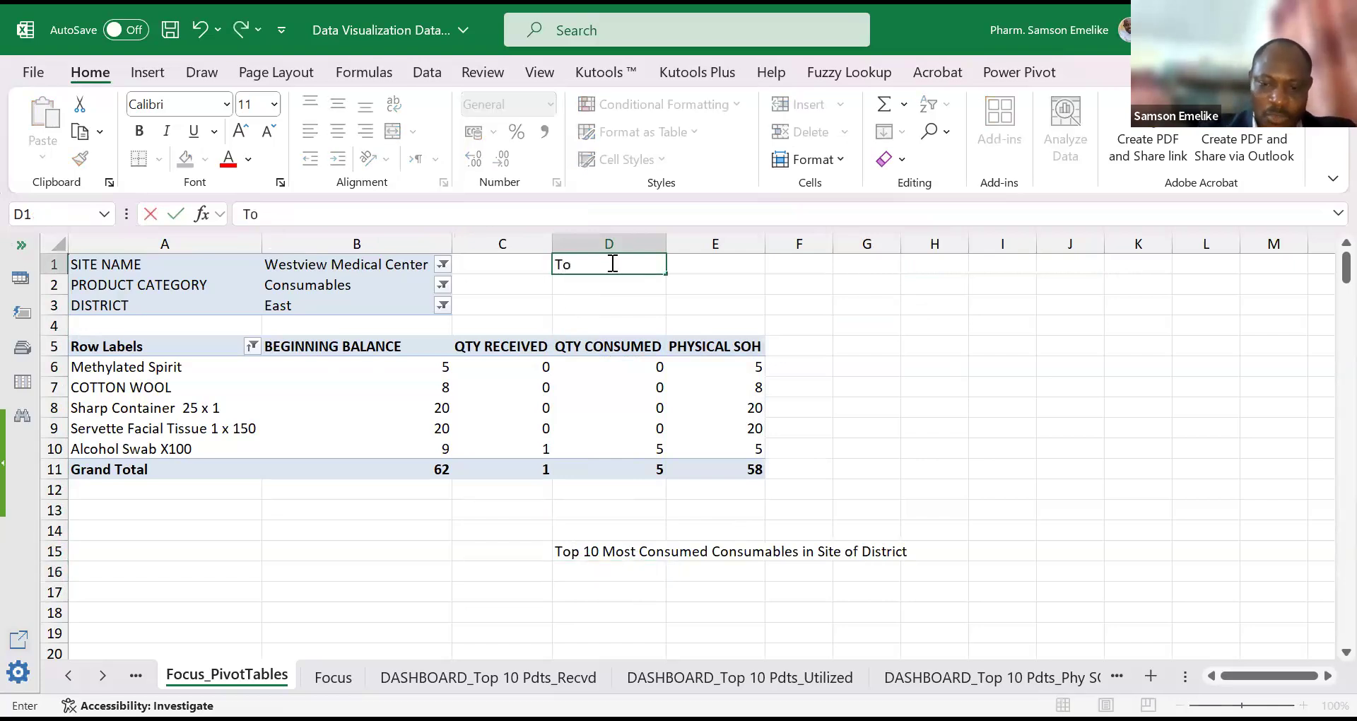
text(p 10 Most)
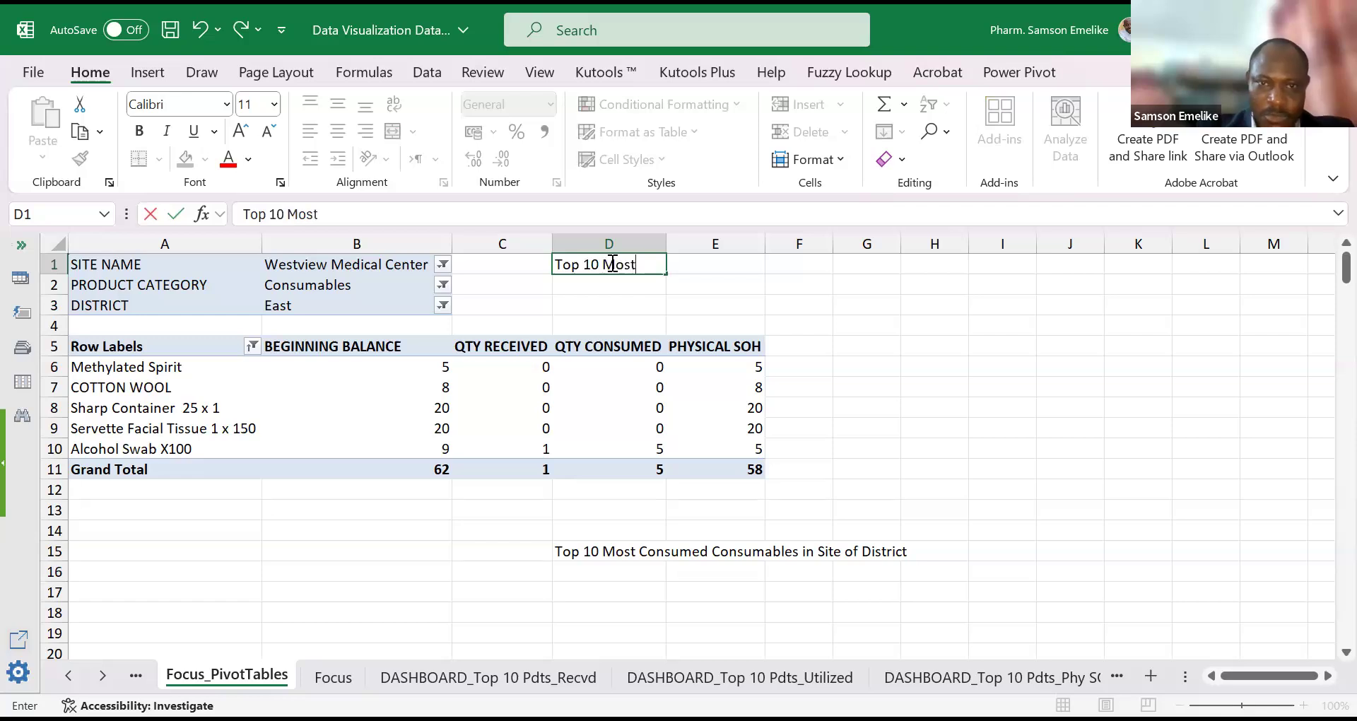
key(Return)
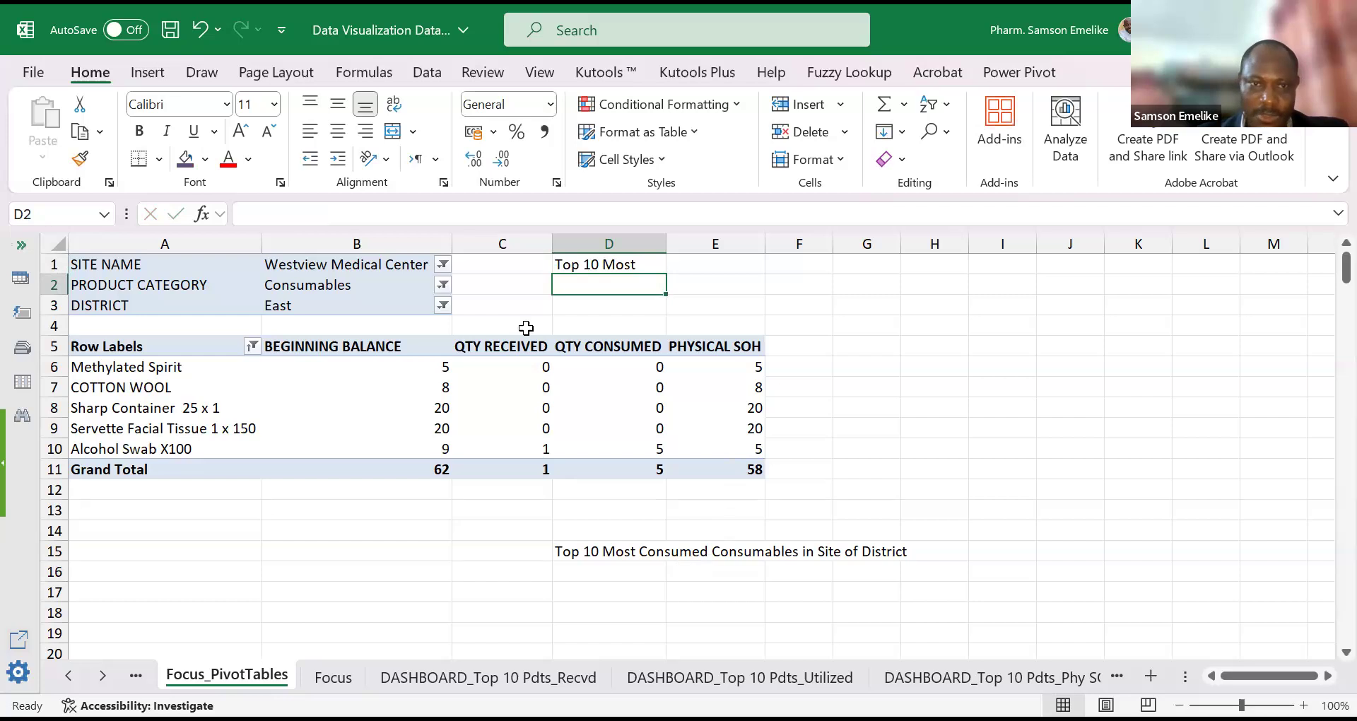
Step: Link cells C1, C2 and C3 to the site name, product category and district filter values in B1, B2 and B3
click(497, 286)
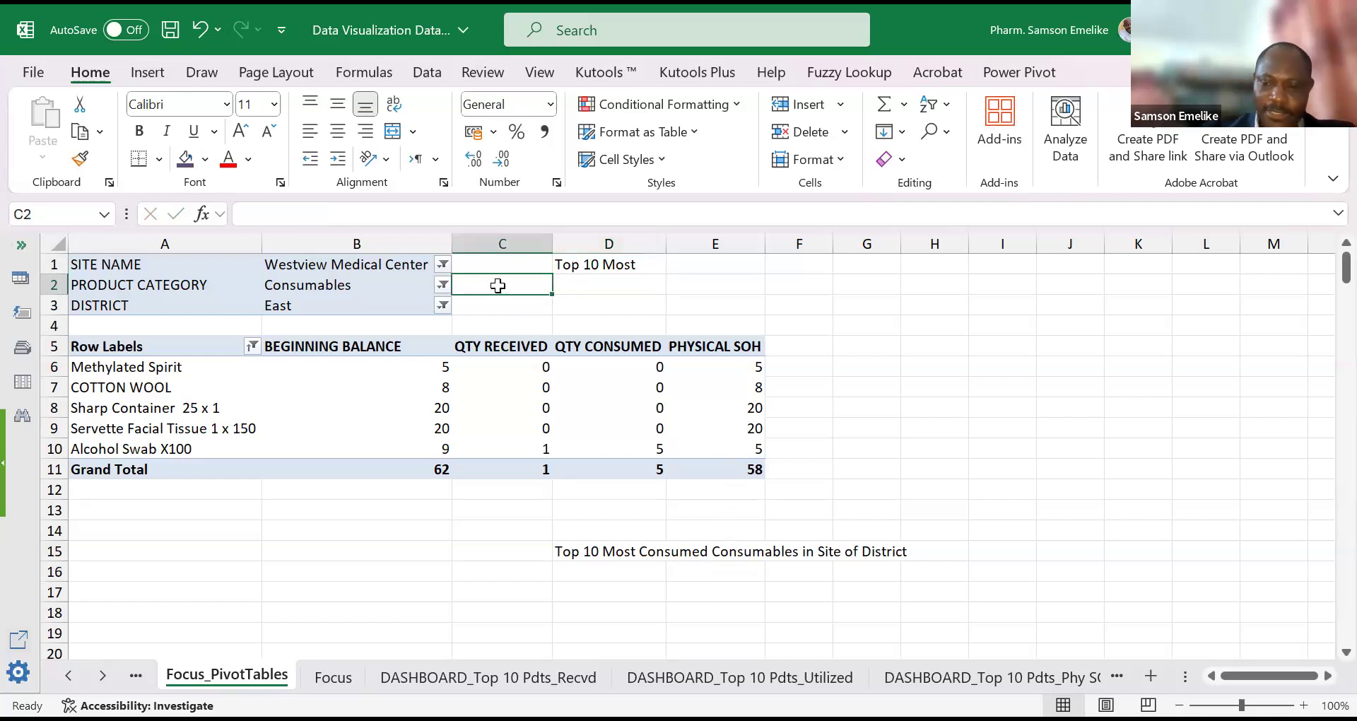
text(=)
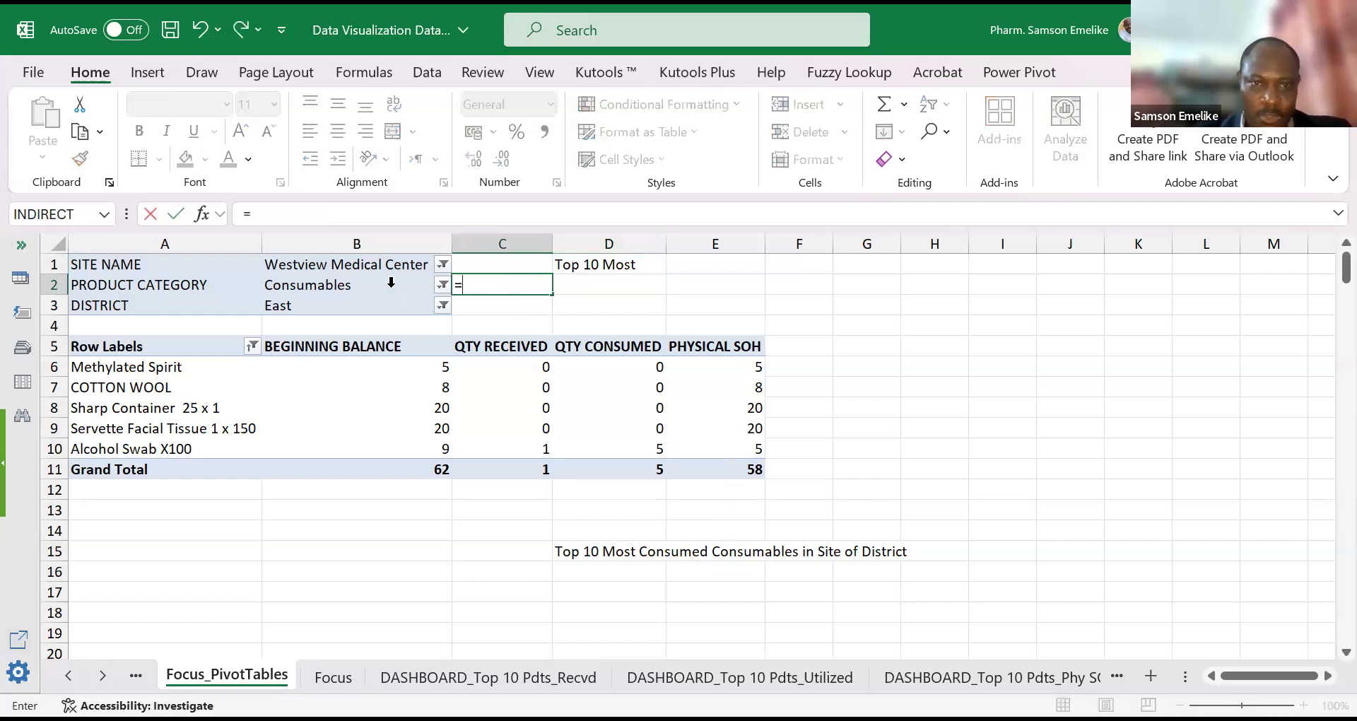
click(395, 290)
key(Return)
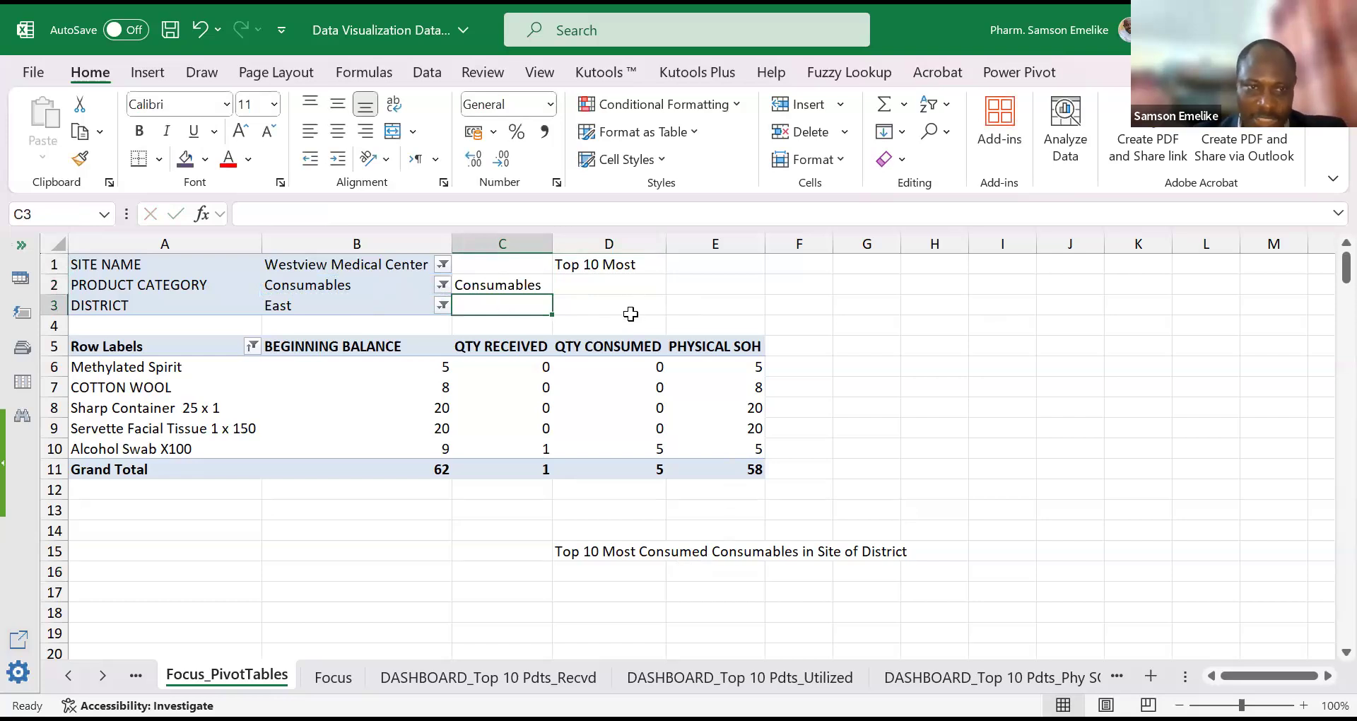
click(504, 265)
text(=)
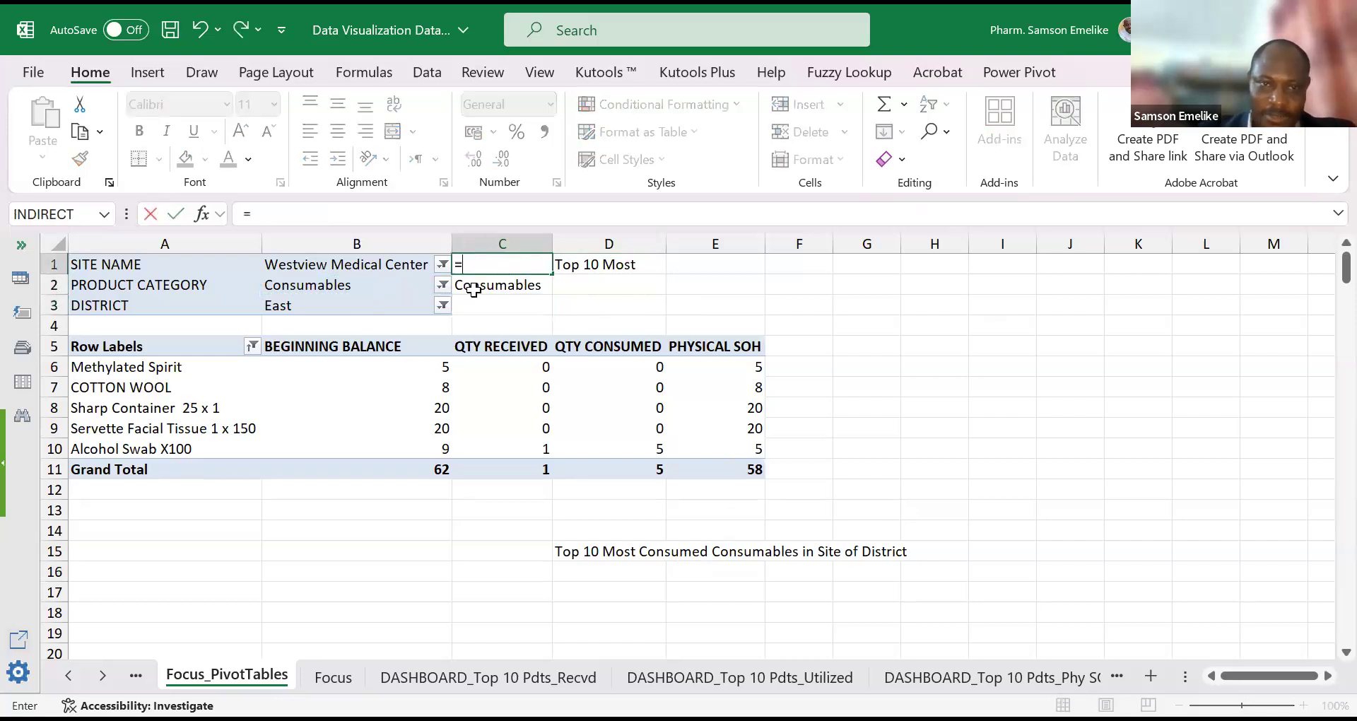
click(376, 266)
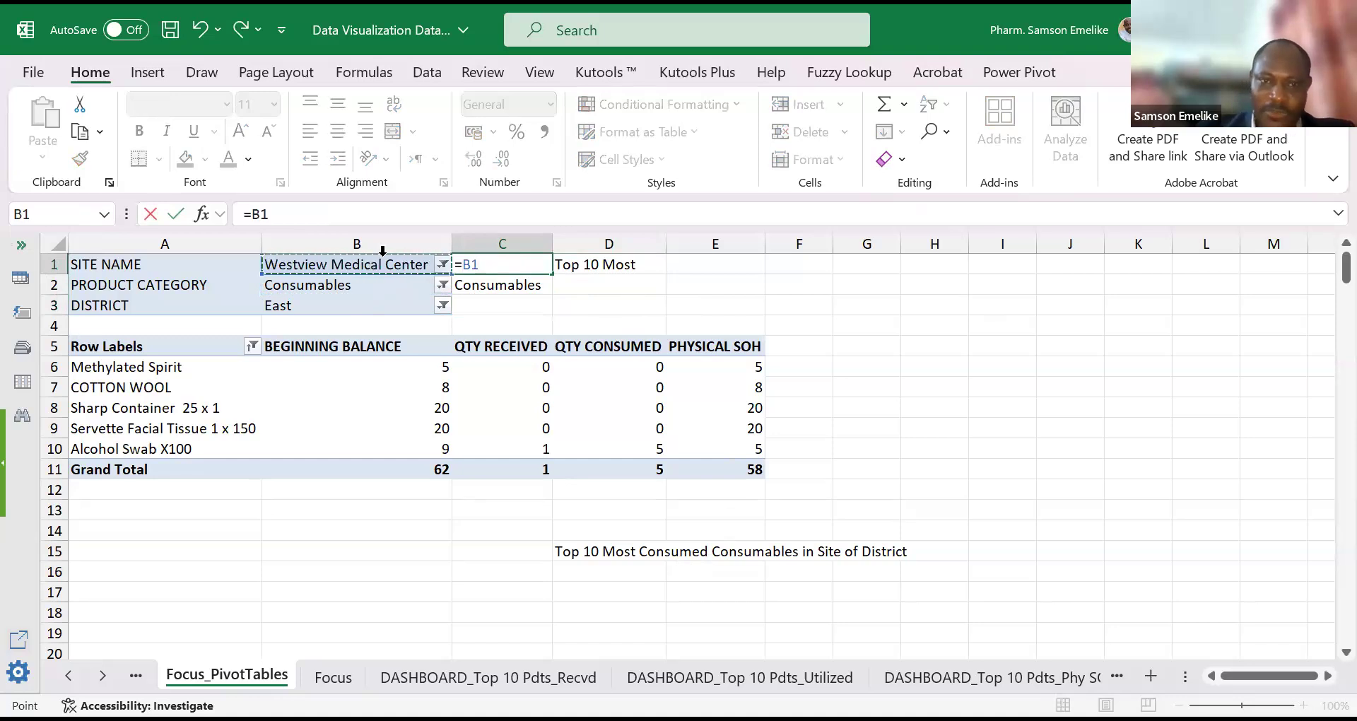
key(Return)
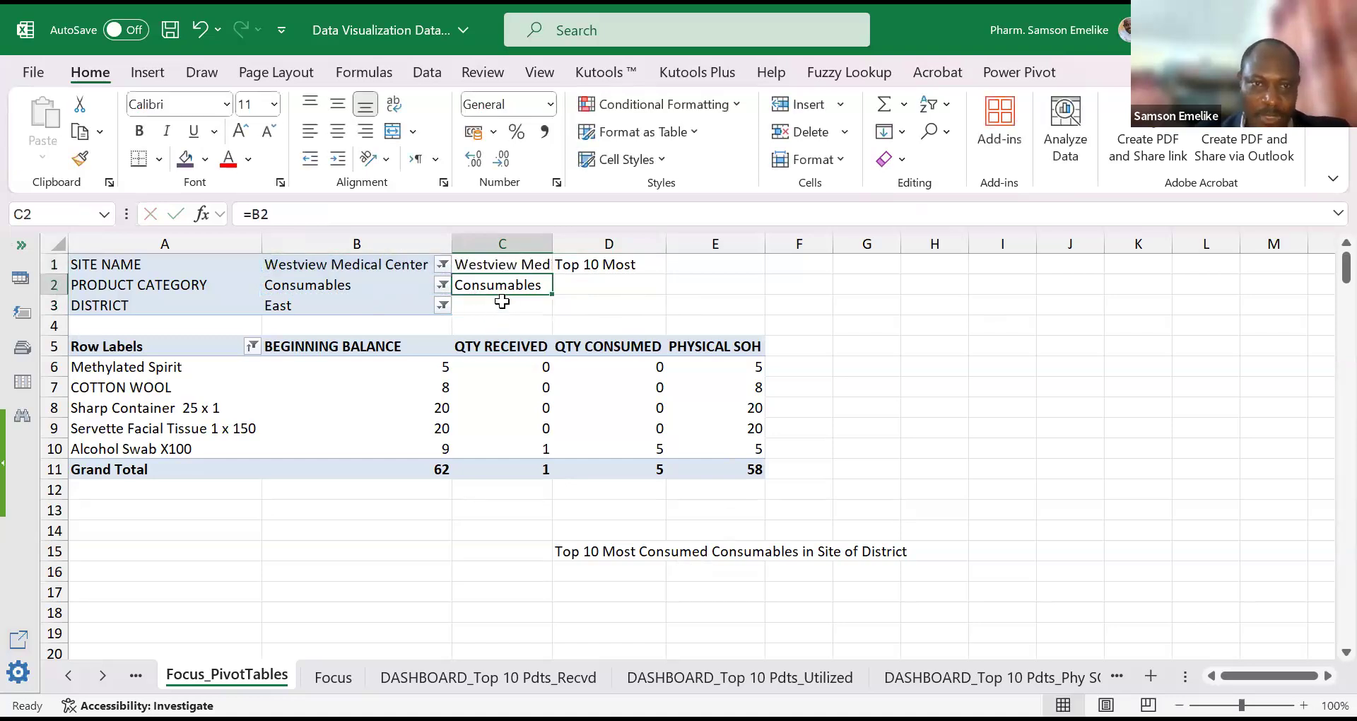
click(502, 301)
text(=)
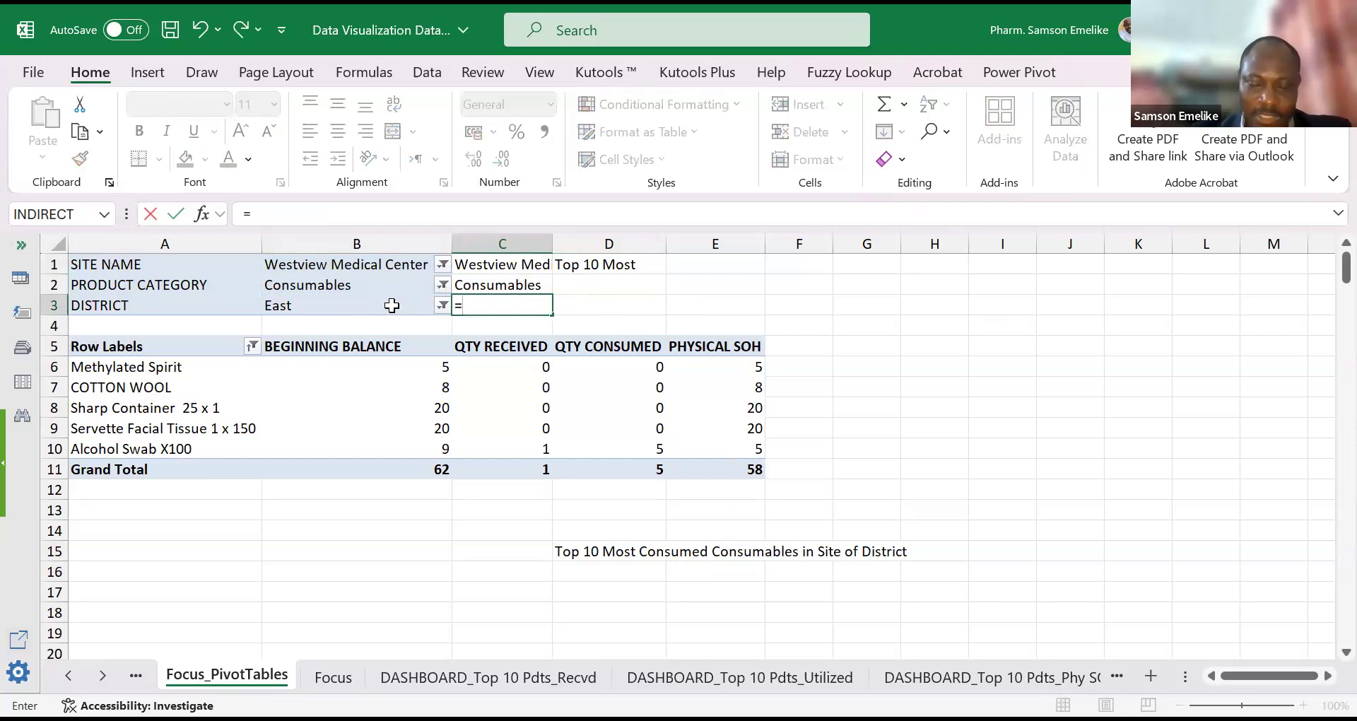
click(392, 305)
key(Return)
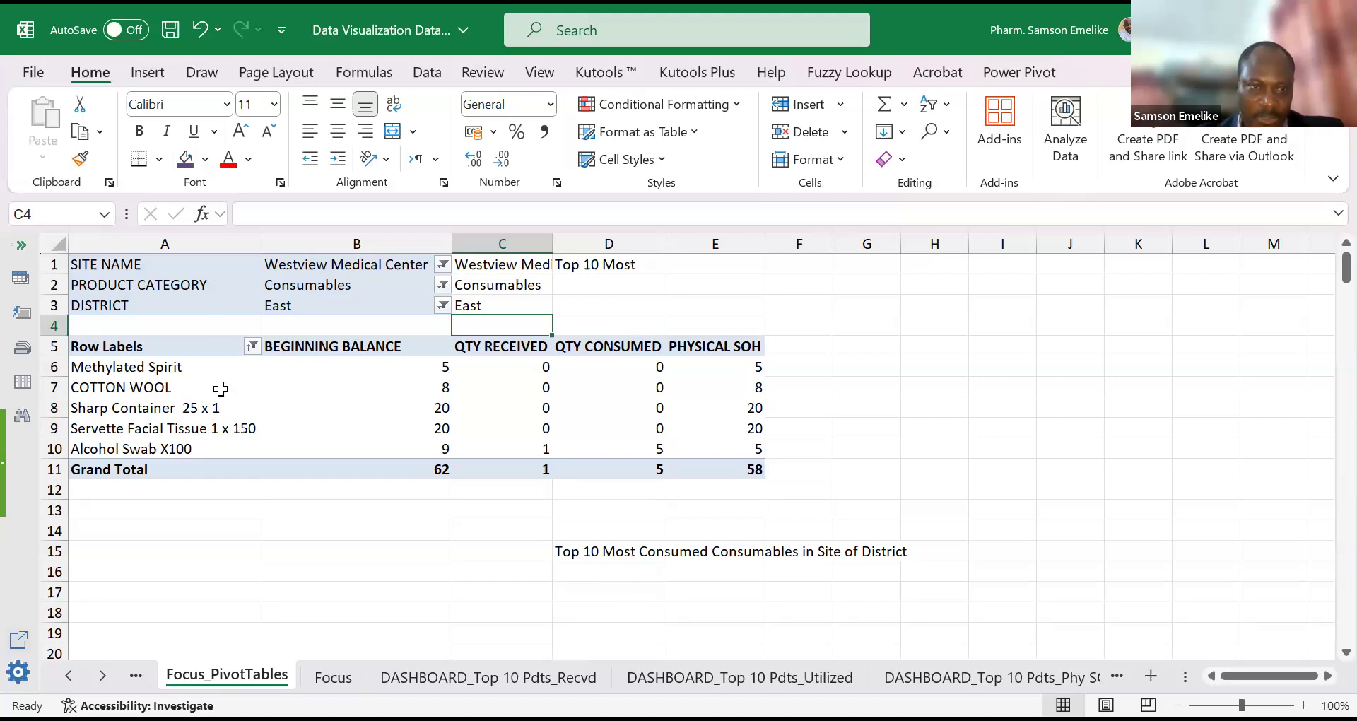
Step: Extend the title fragment in cell D1 to "Top 10 Most Consumed"
click(612, 266)
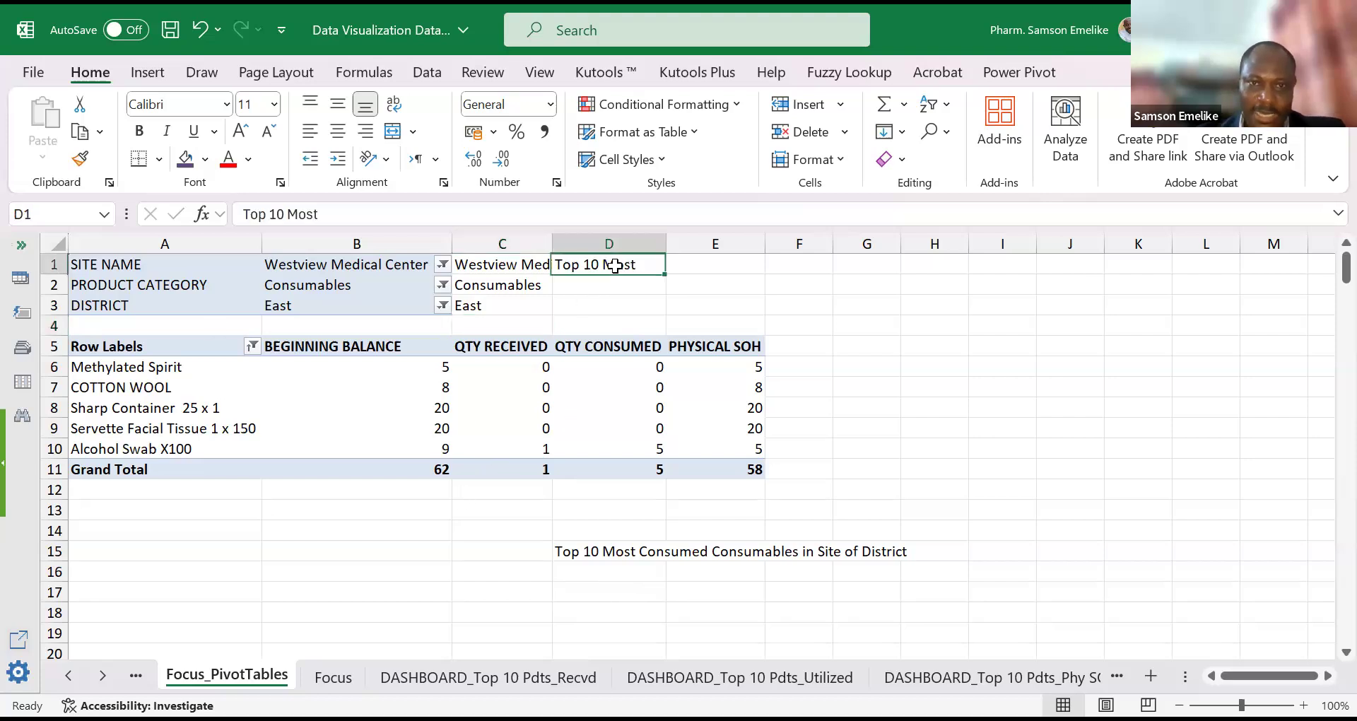
click(378, 215)
text(Consumed)
key(Return)
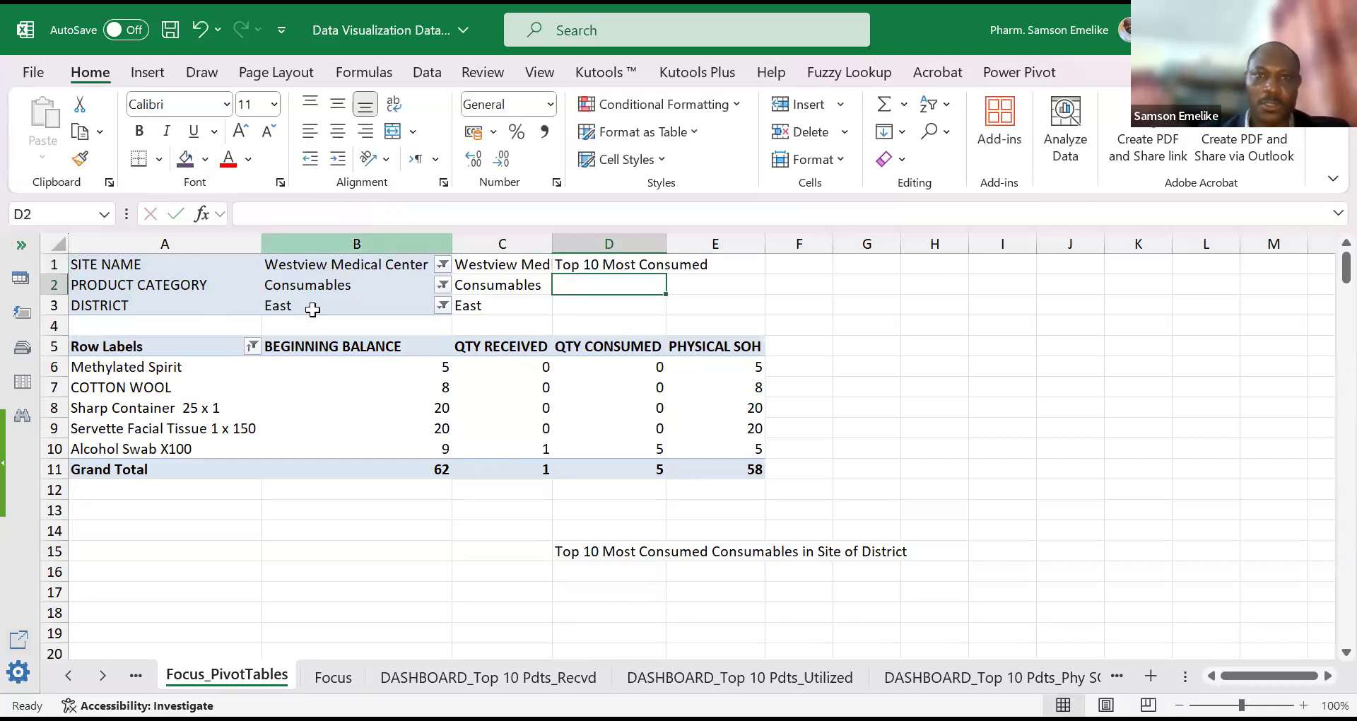
Step: Change the title fragment in cell D1 to "Top 10 Most Utilized" and enter "in" in cell D2
click(620, 263)
click(506, 214)
key(BackSpace)
key(BackSpace)
key(BackSpace)
key(BackSpace)
key(BackSpace)
key(BackSpace)
key(BackSpace)
key(BackSpace)
text(Utilized)
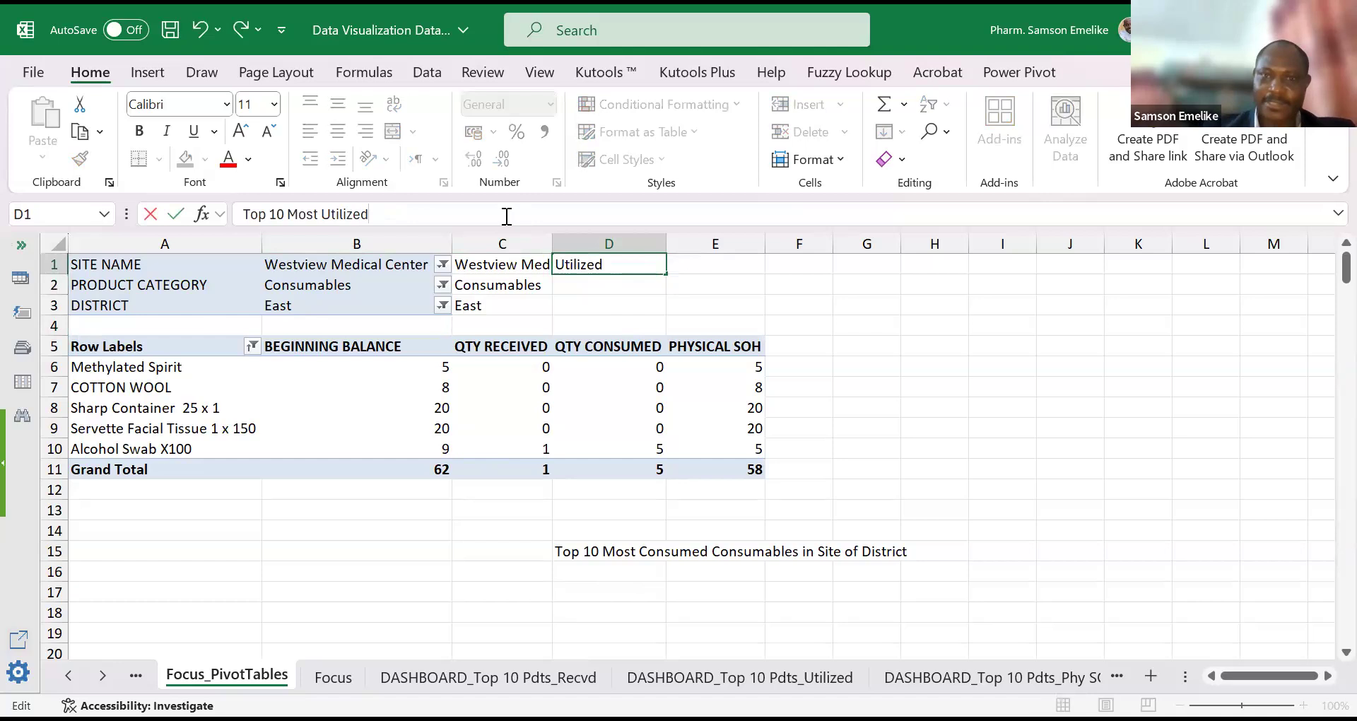
key(Return)
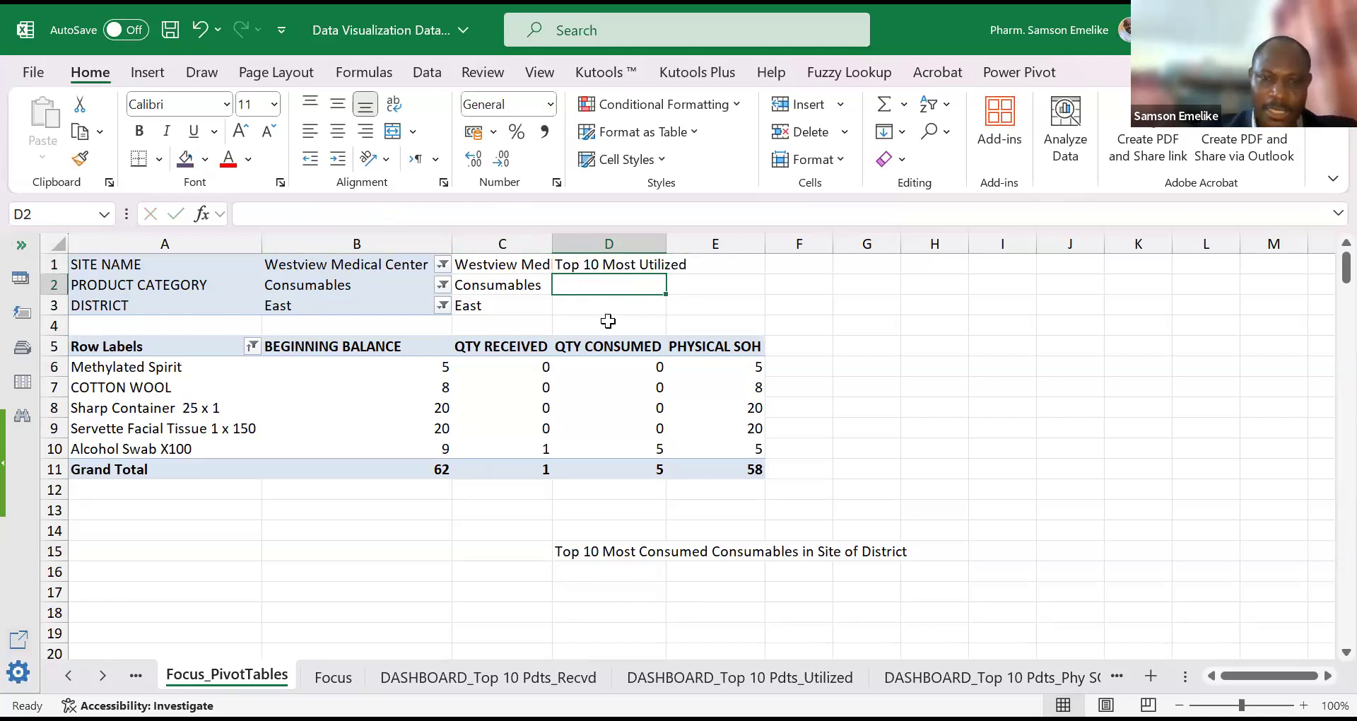
text(in)
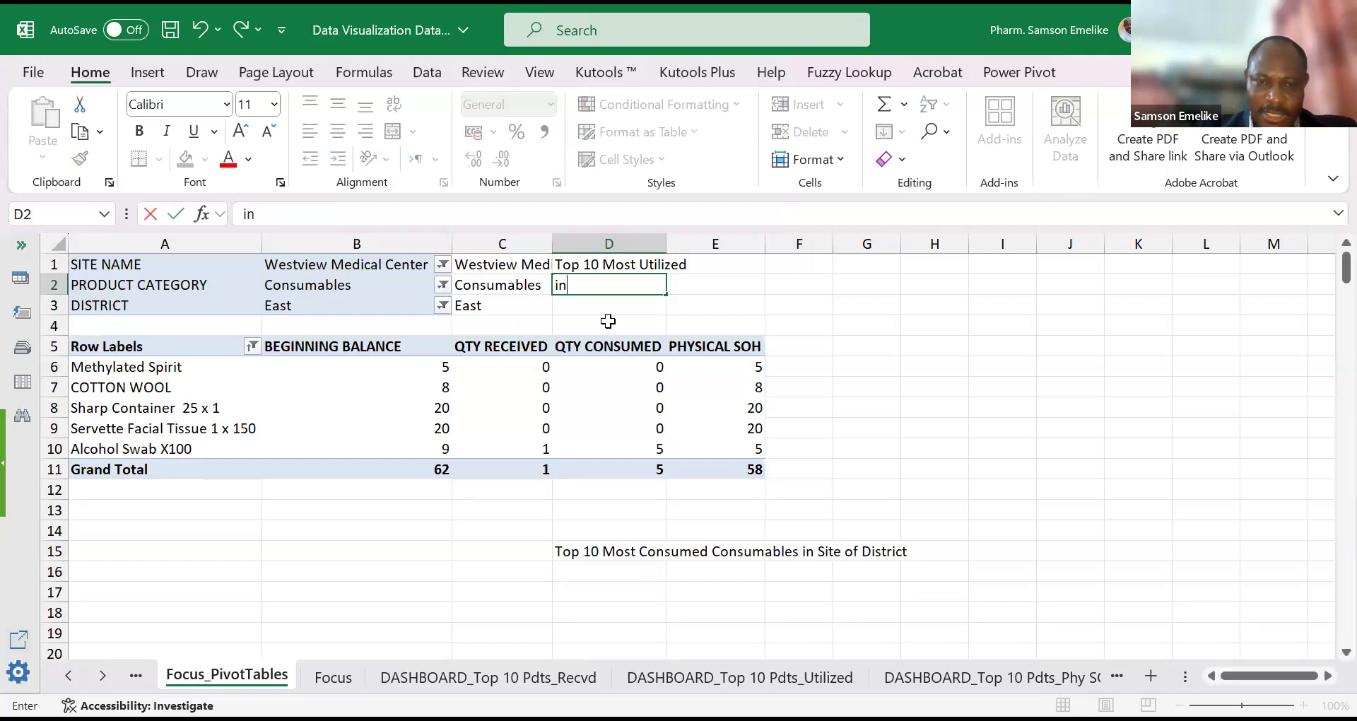
key(Return)
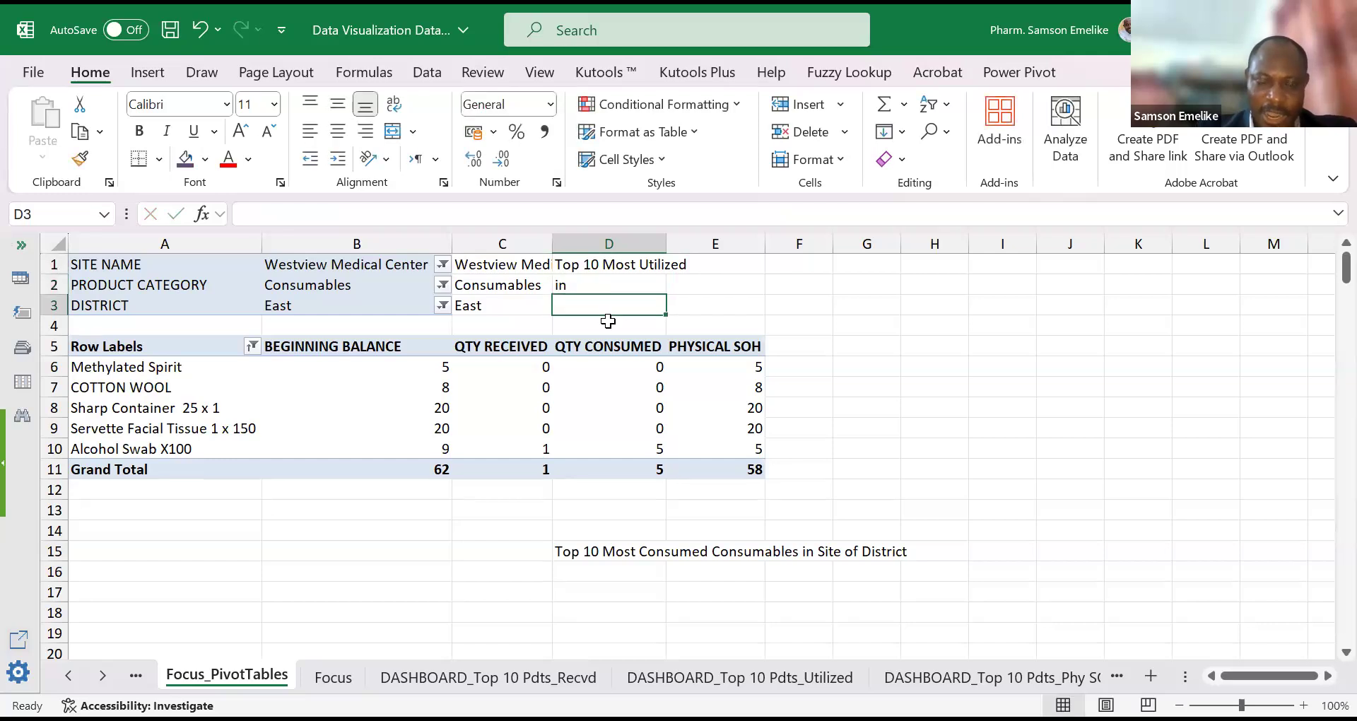
Step: Enter the title fragments "of" in cell D3 and "District" in cell E3
text(of)
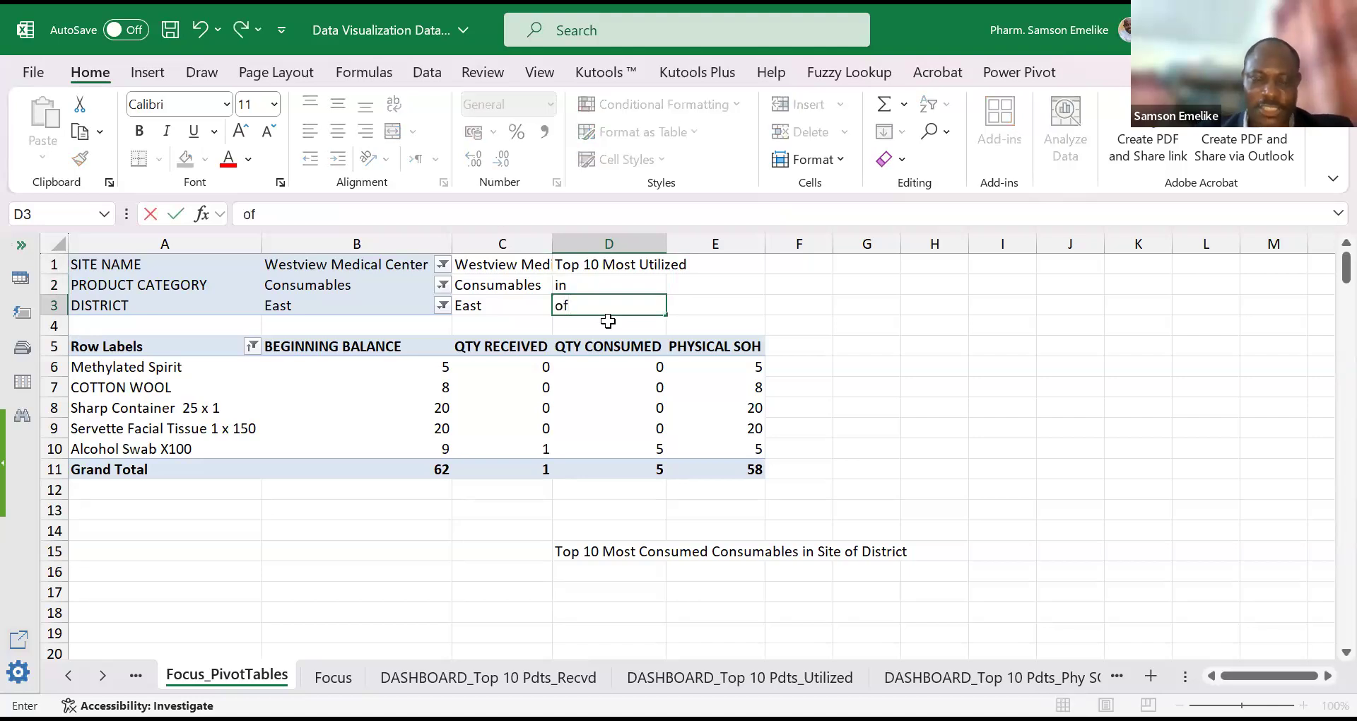
key(Tab)
text(District)
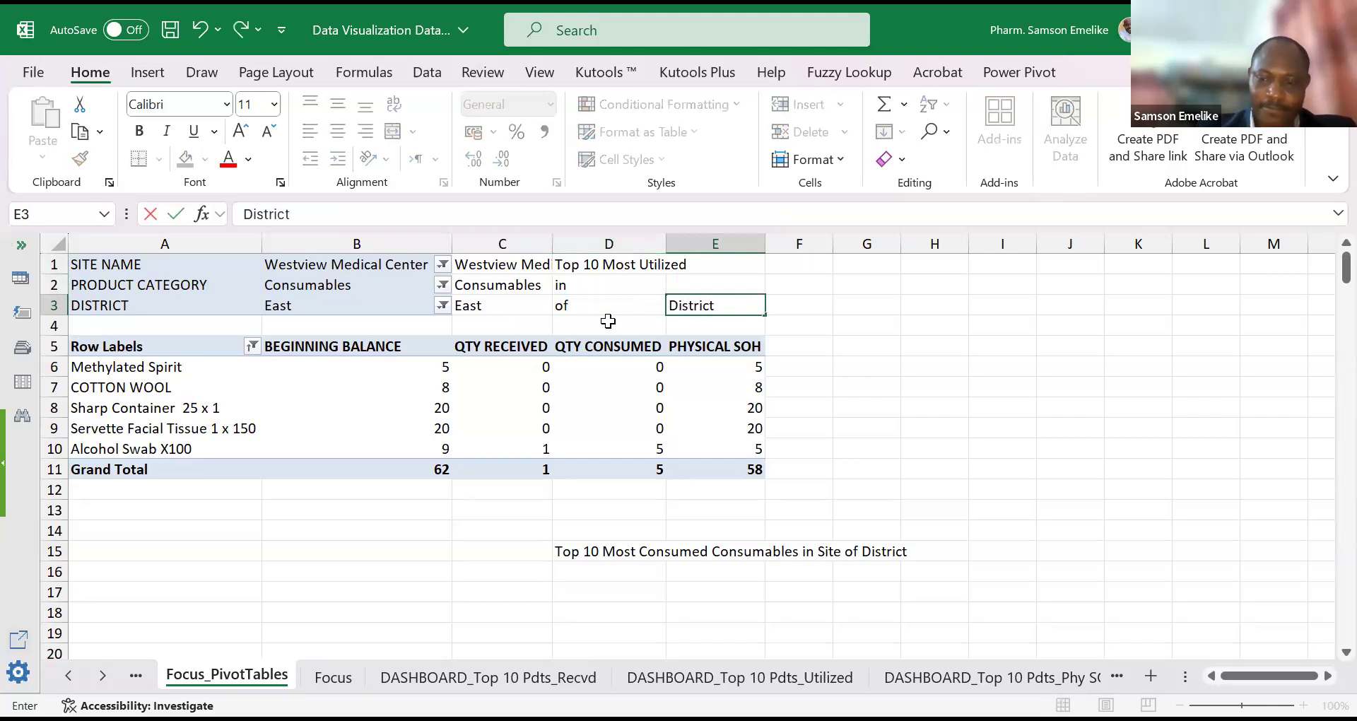
key(Return)
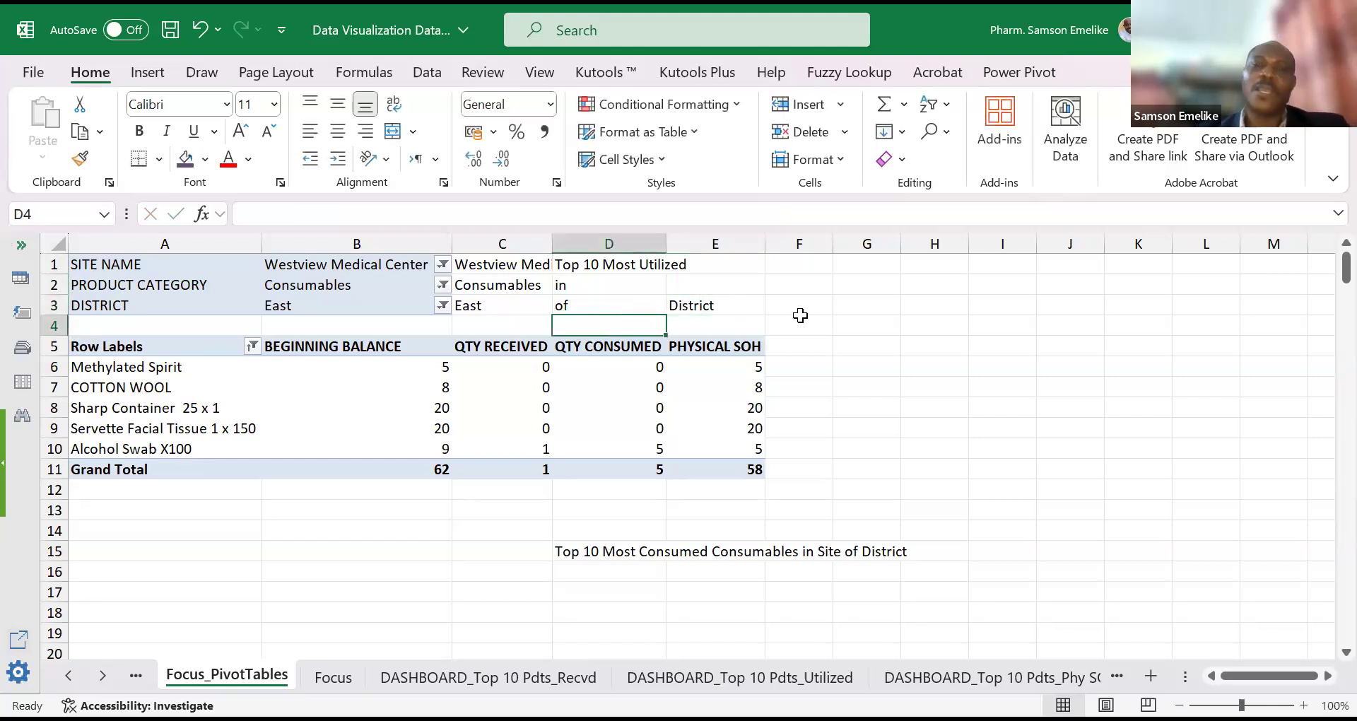
Step: Start a CONCATENATE formula in cell F1 with D1 followed by a quoted space as separator
click(851, 282)
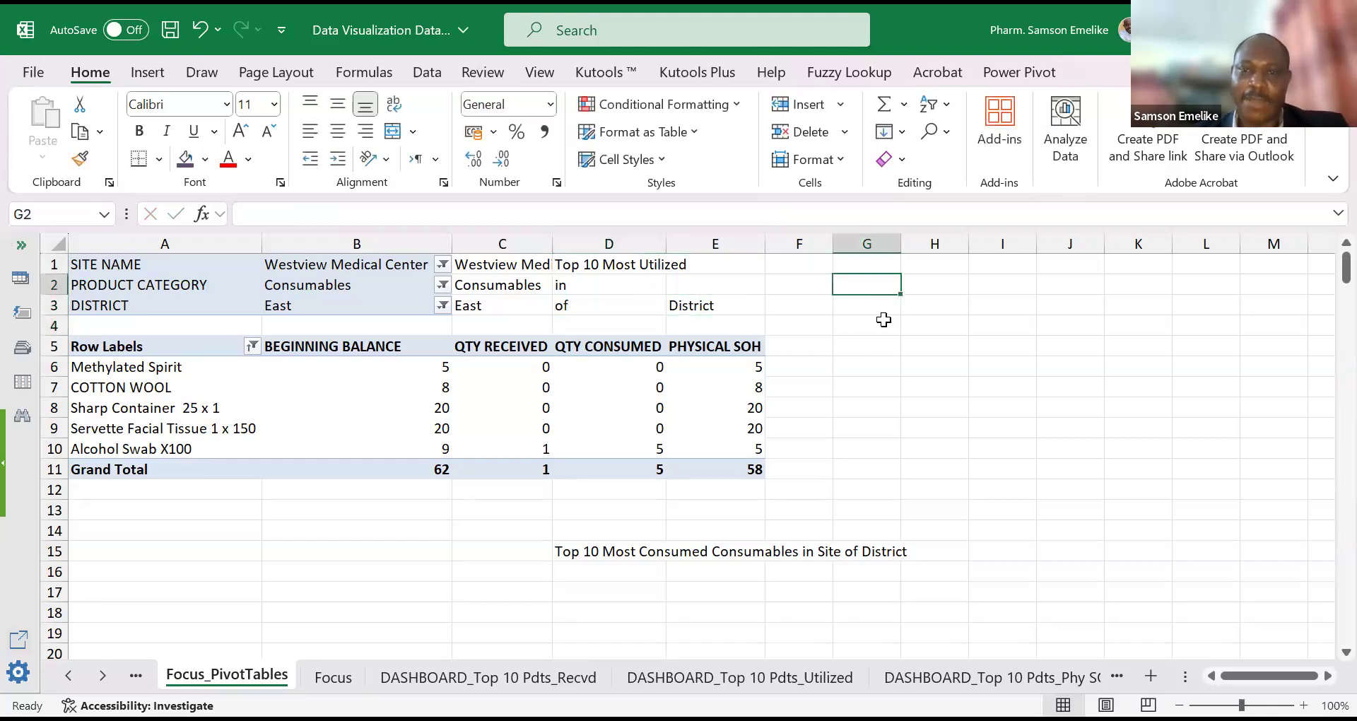
click(798, 261)
text(=)
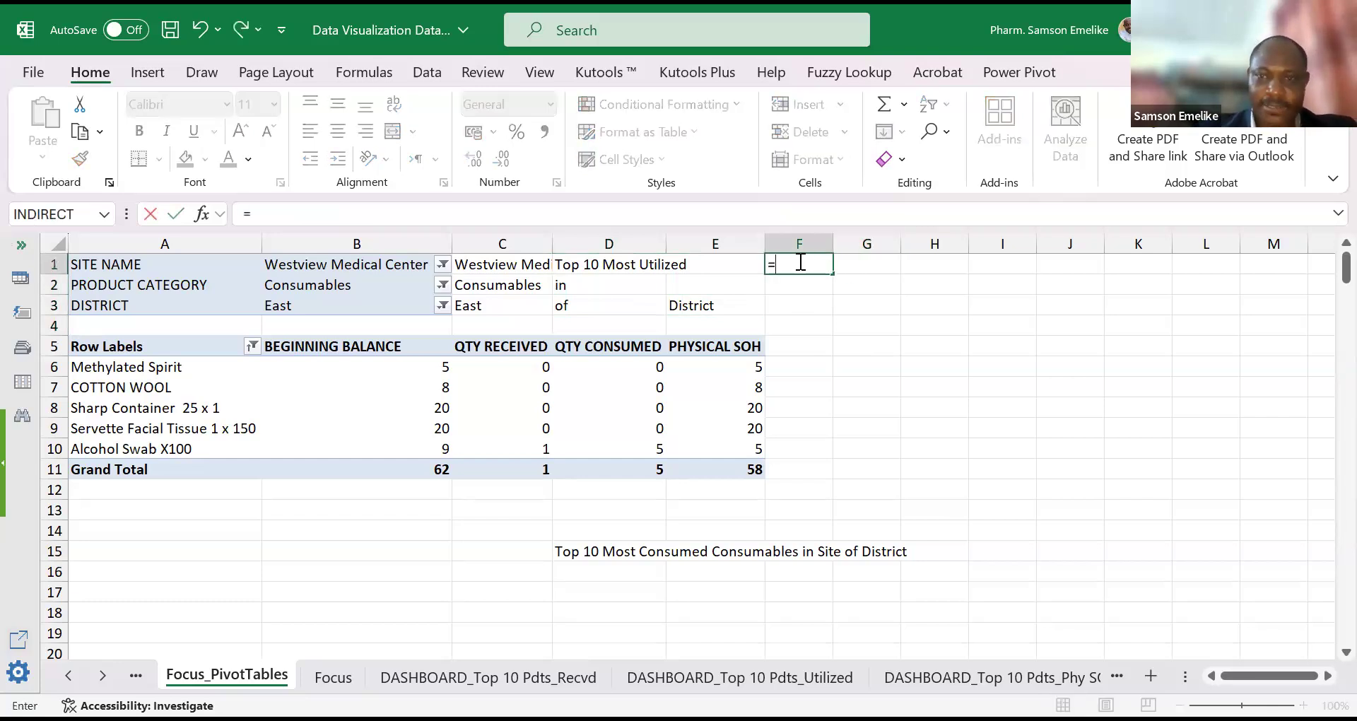
text(concat)
key(Down)
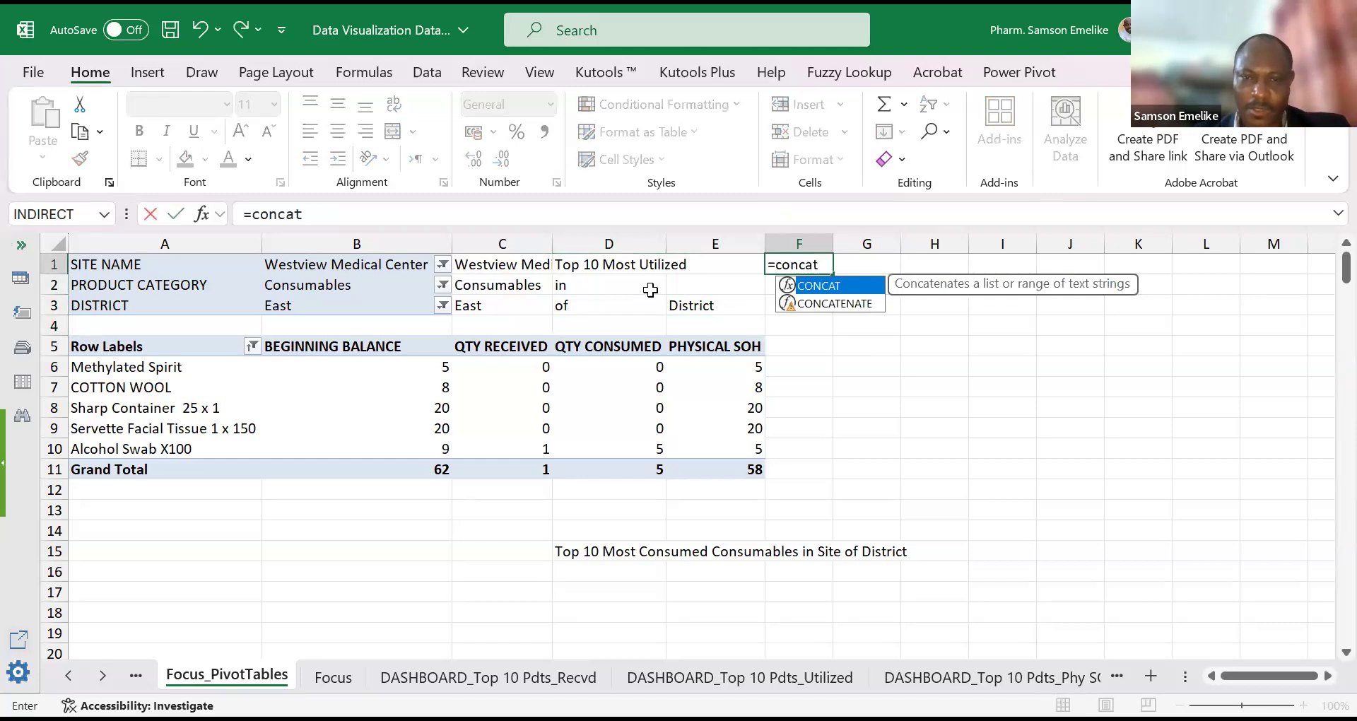
key(Tab)
click(573, 265)
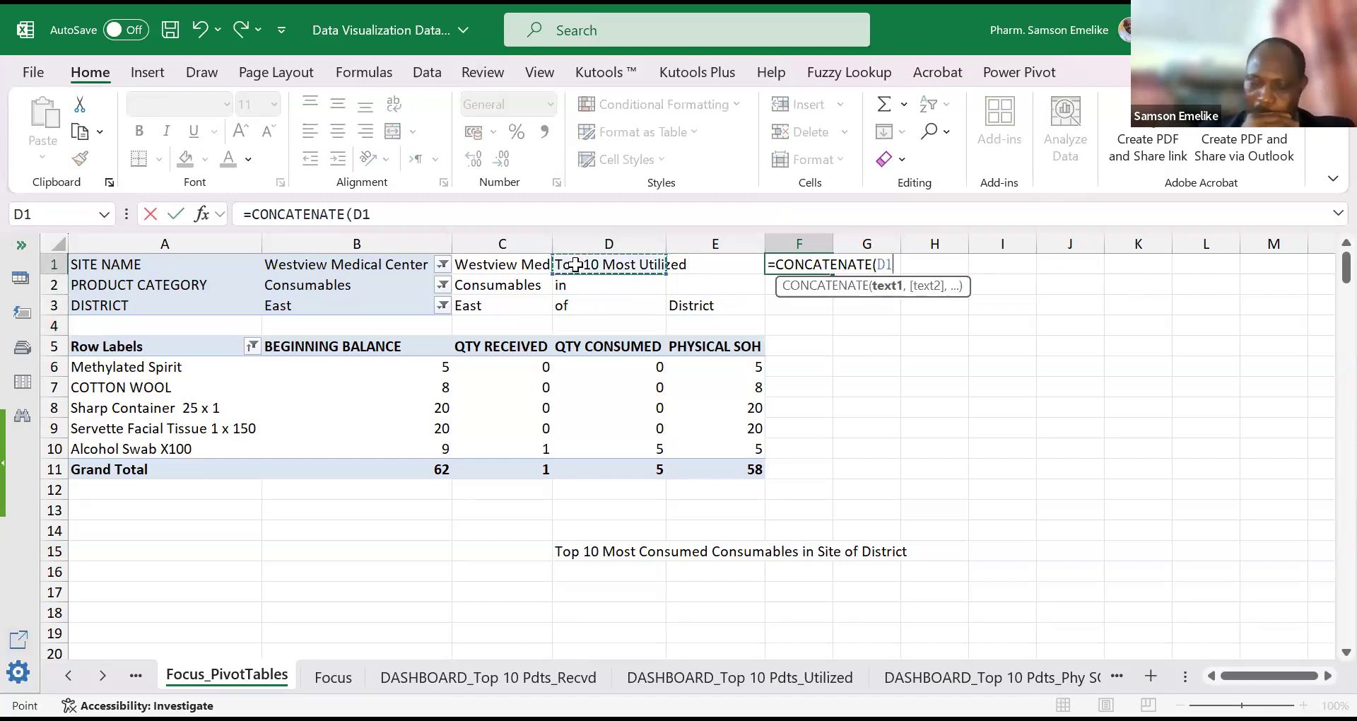
text(,)
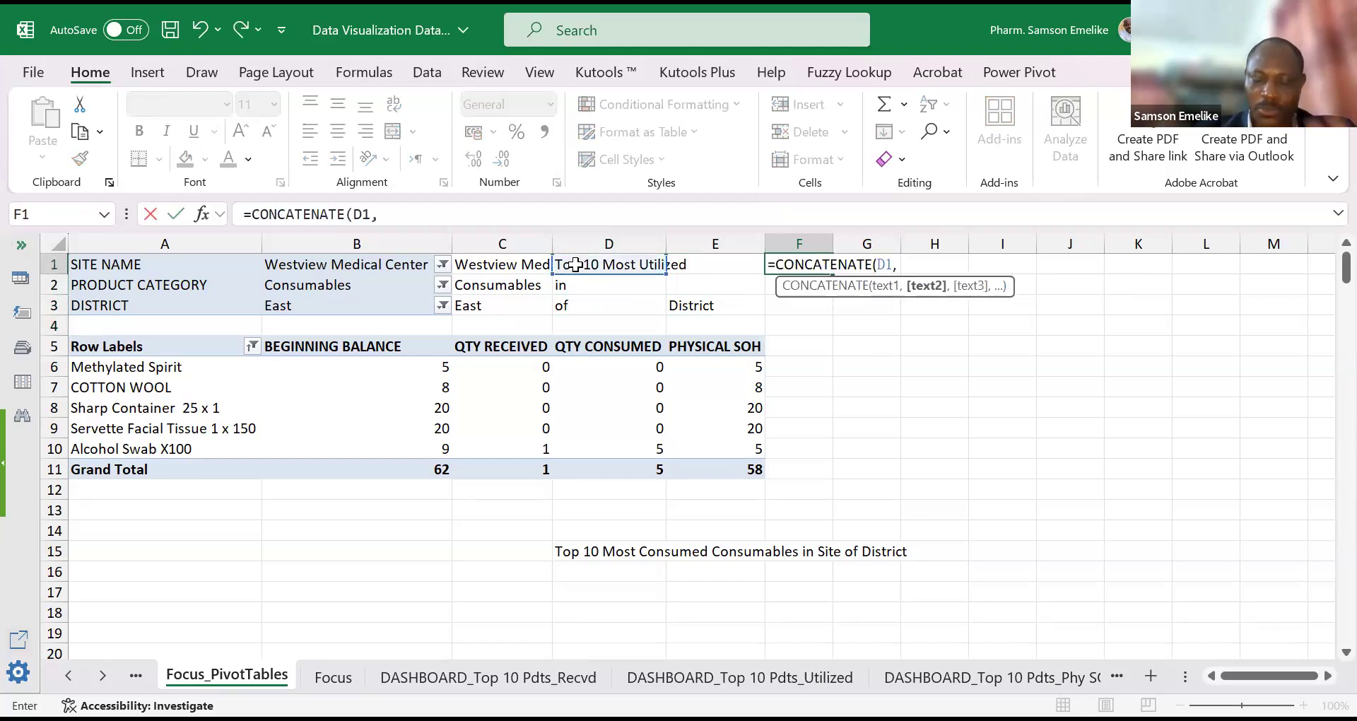
text(")
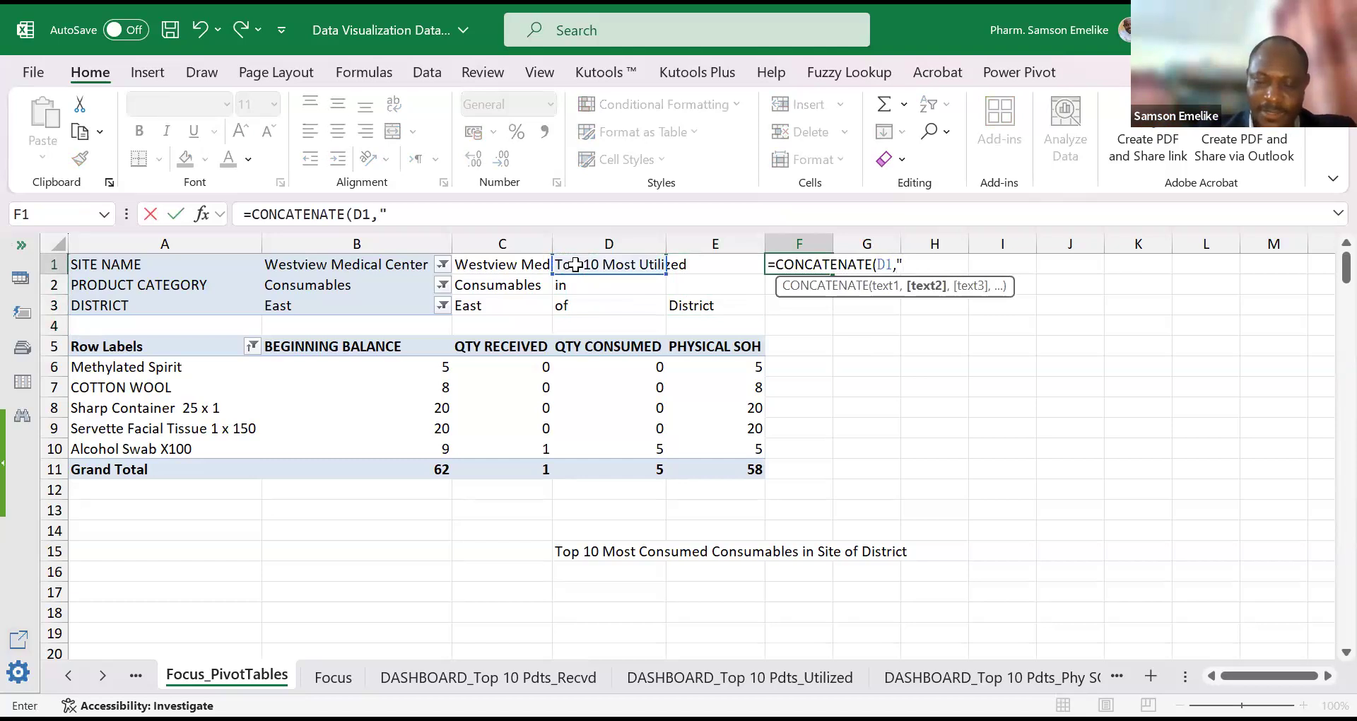
text( ",)
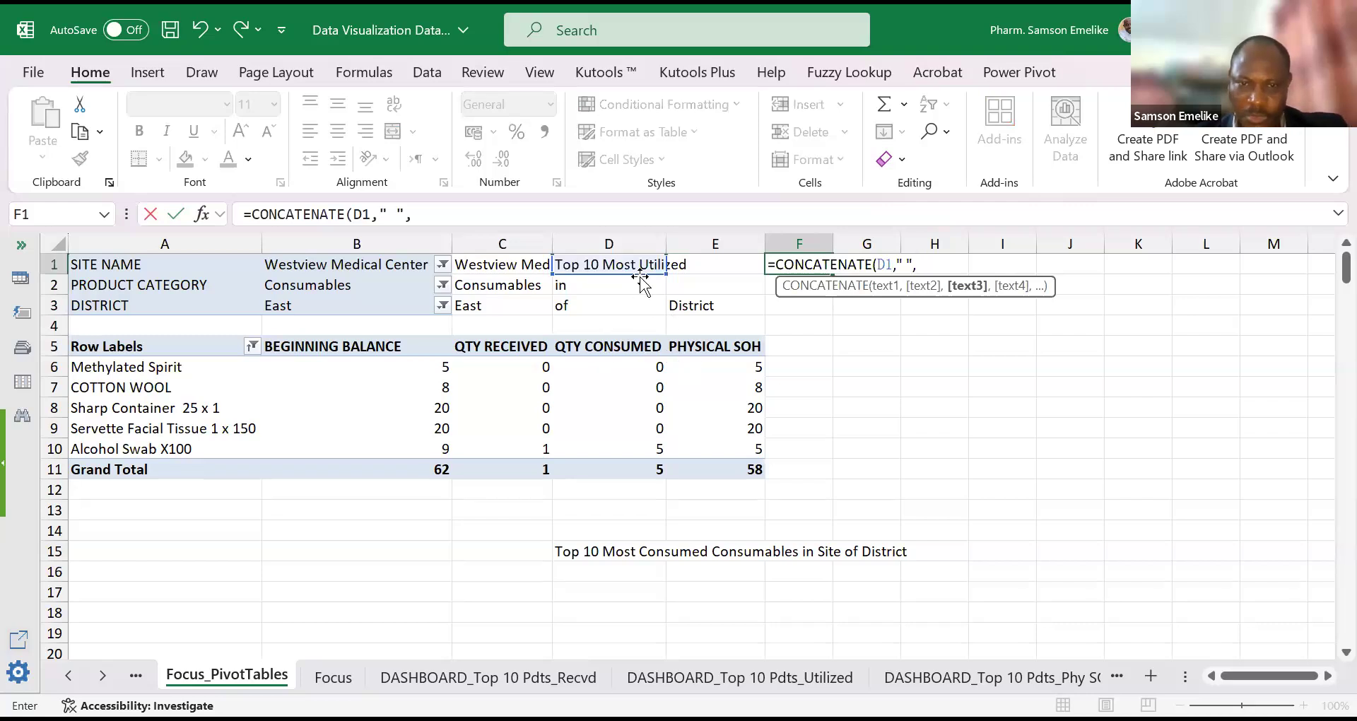
Step: Add C2, D2 and C1 to the CONCATENATE formula in F1, each followed by a quoted space
click(499, 284)
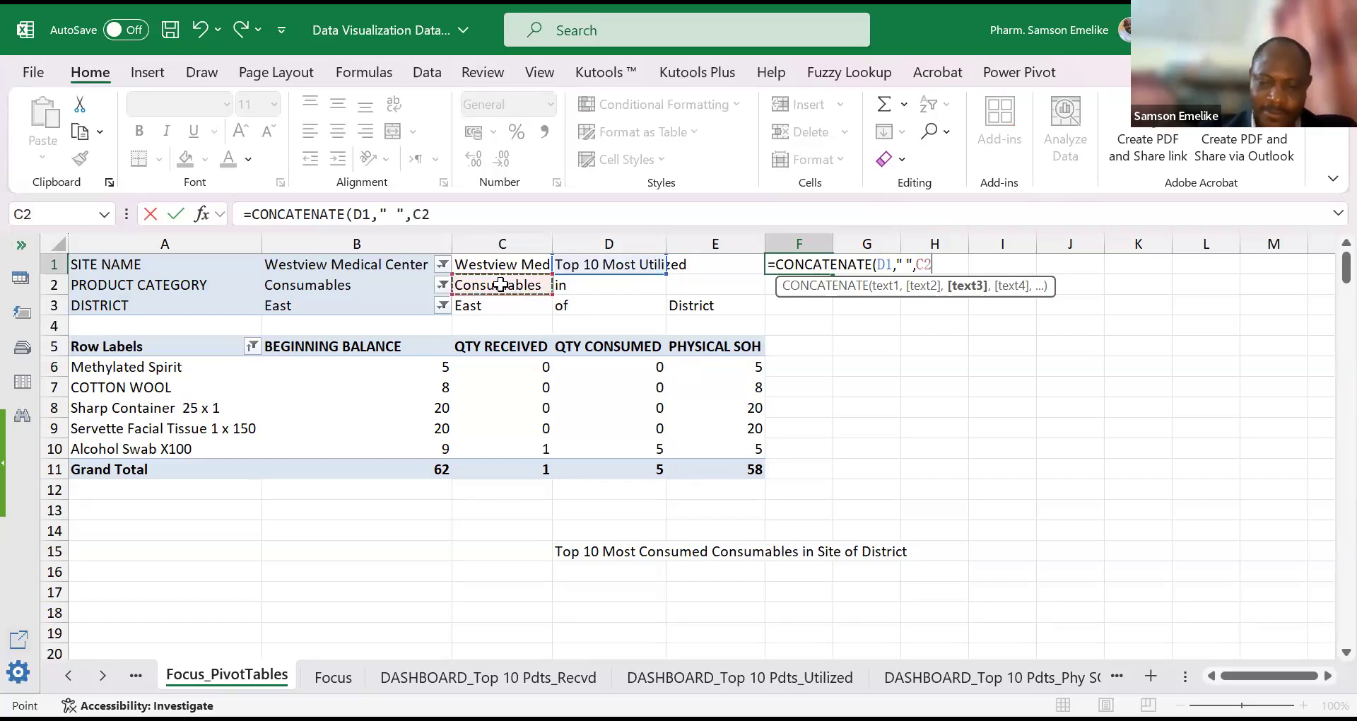
text(," ")
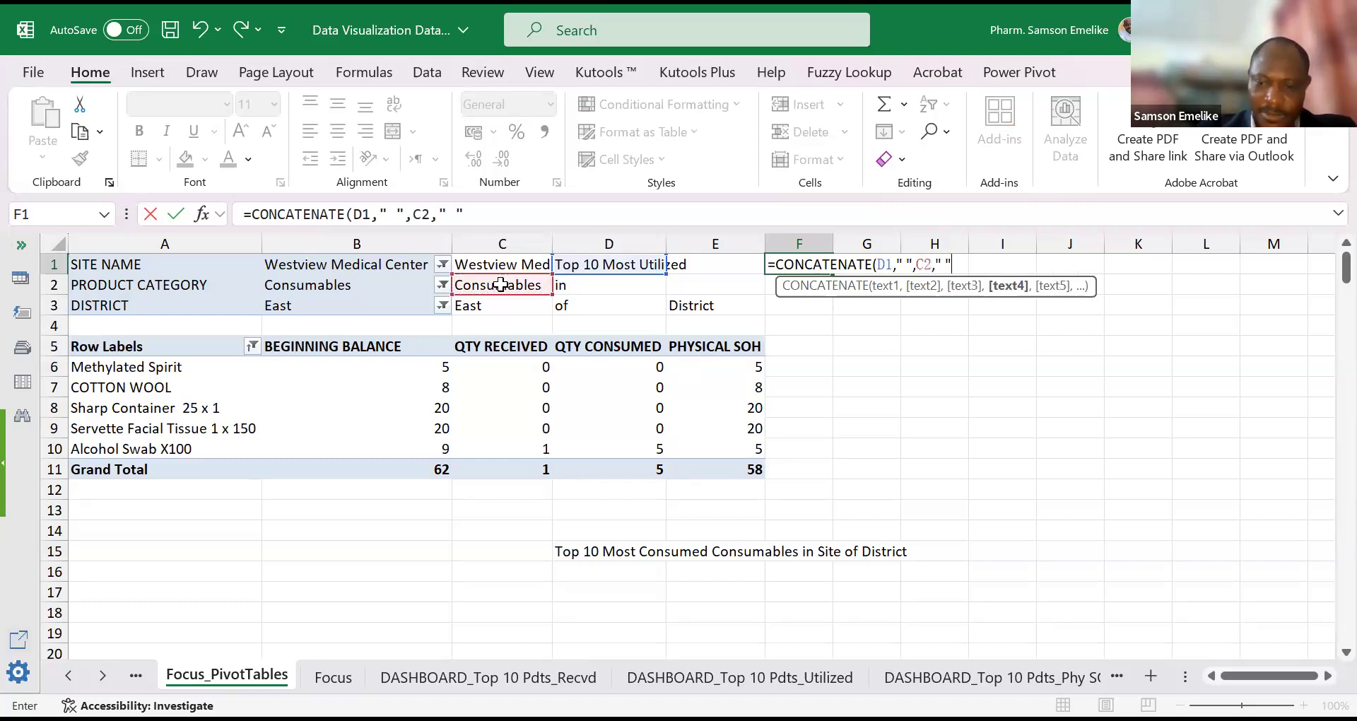
text(,)
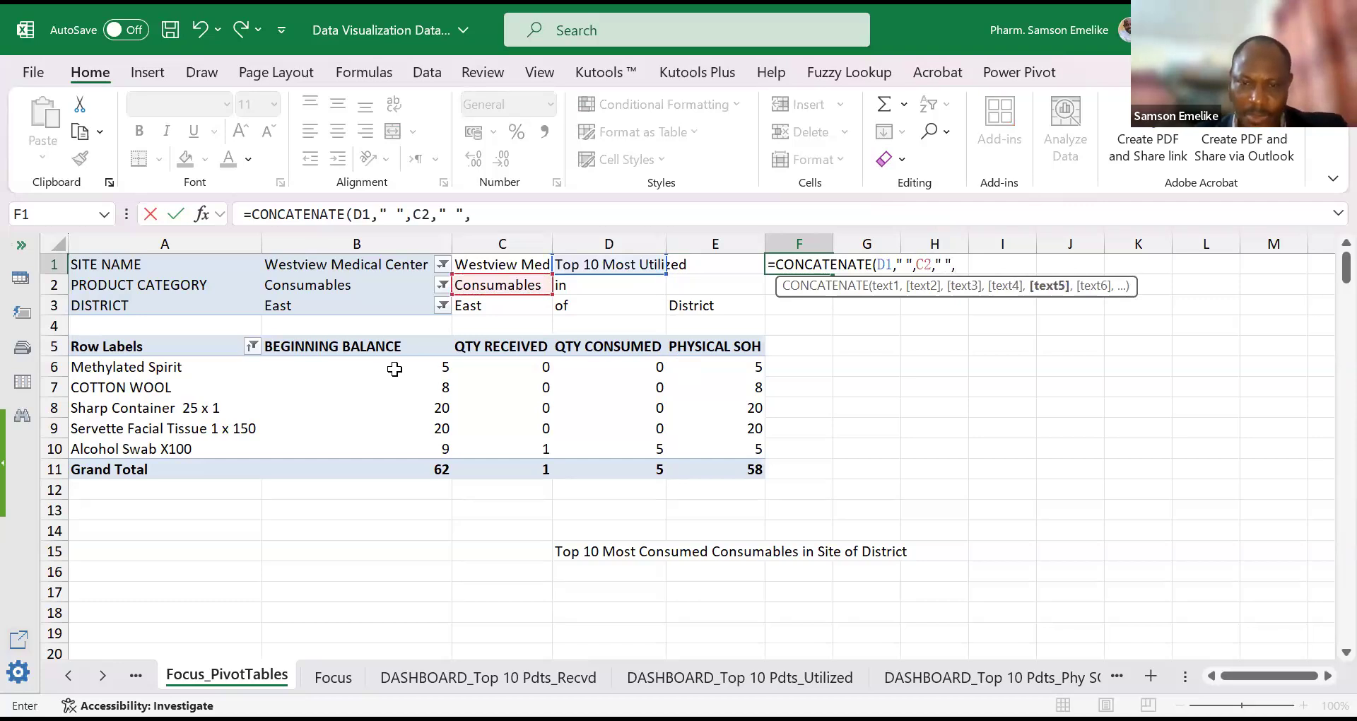
click(580, 286)
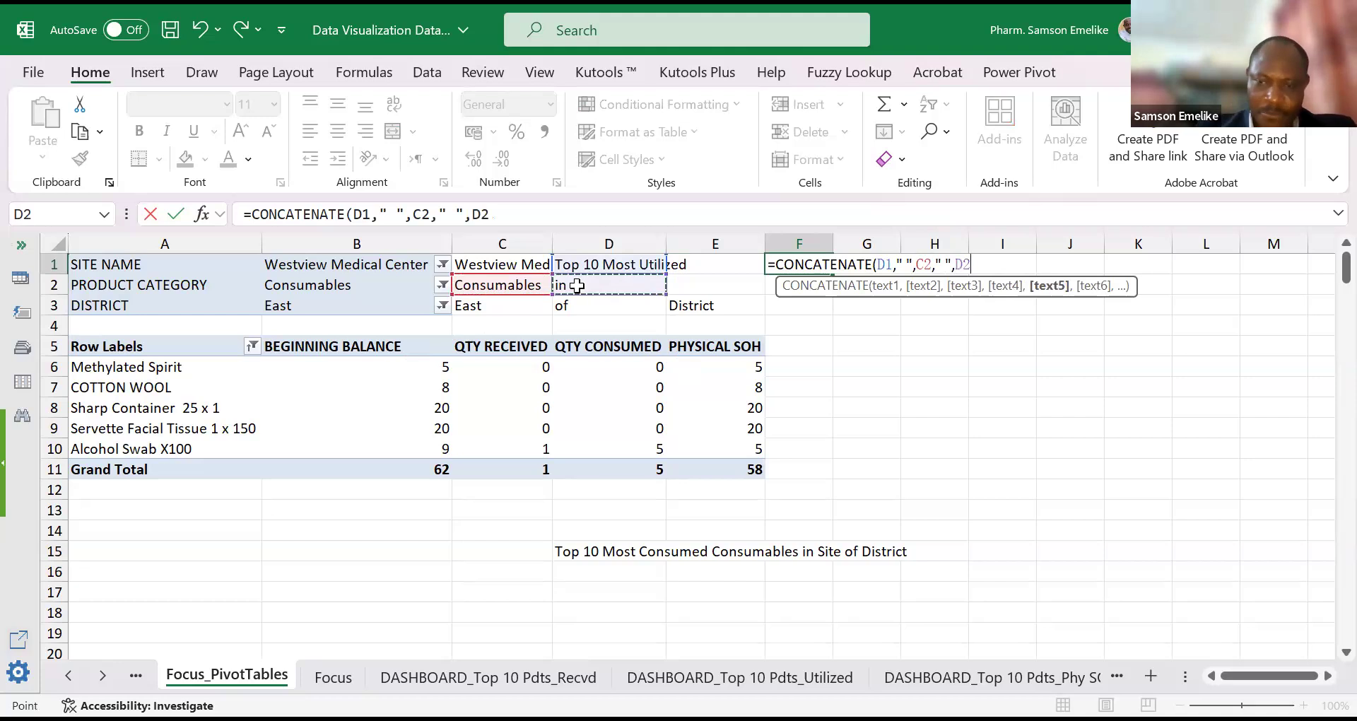
text(,")
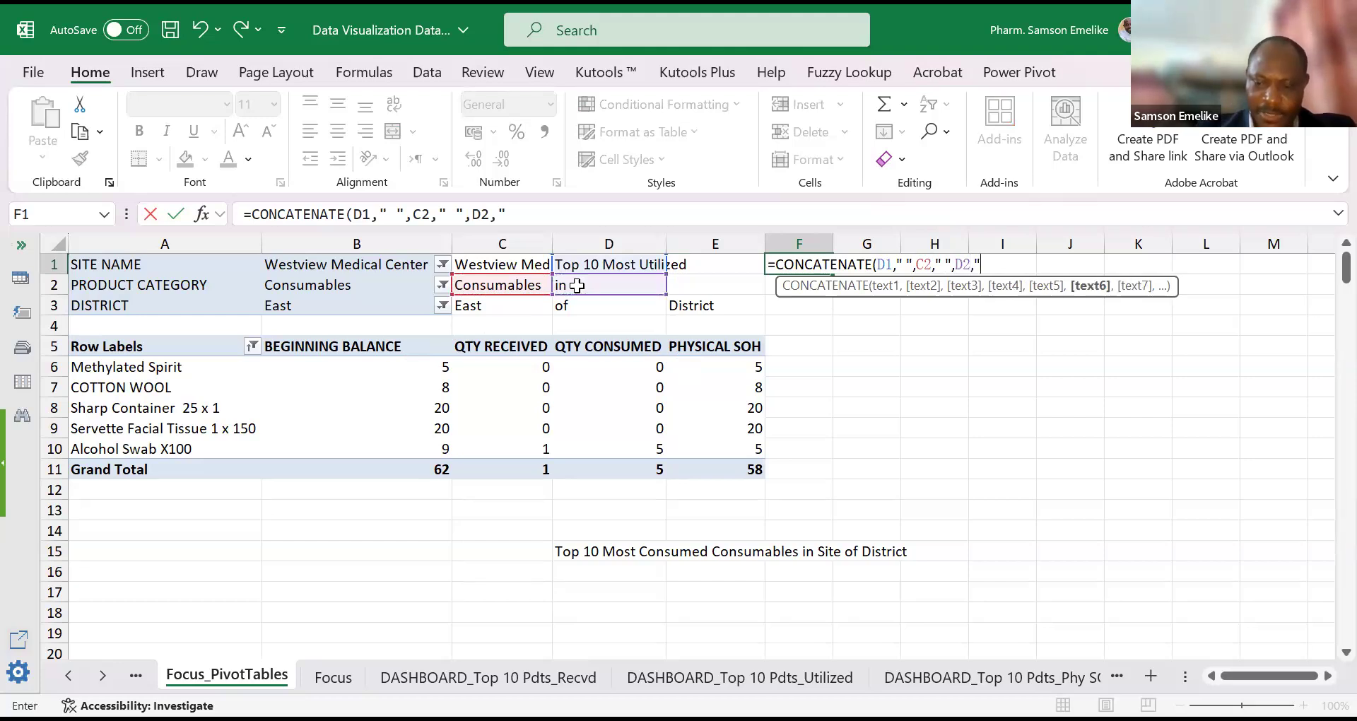
text( ",)
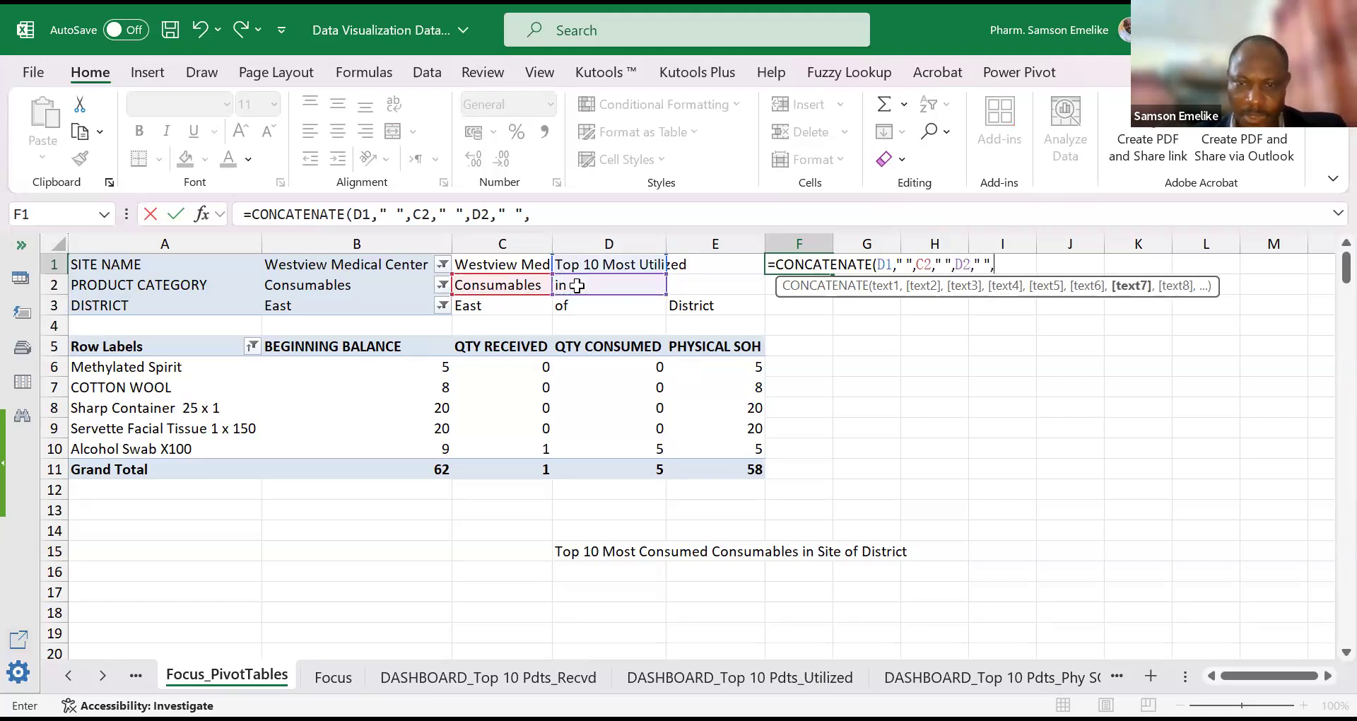
click(504, 262)
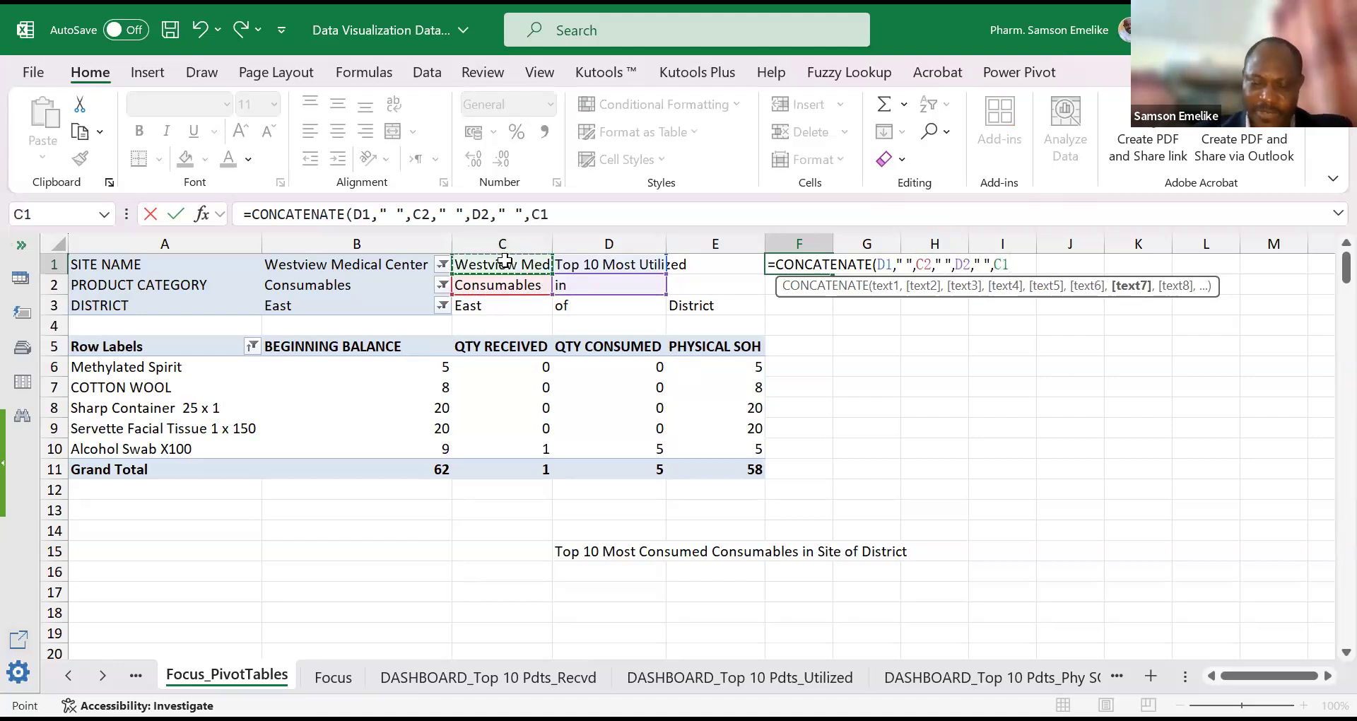
text(,)
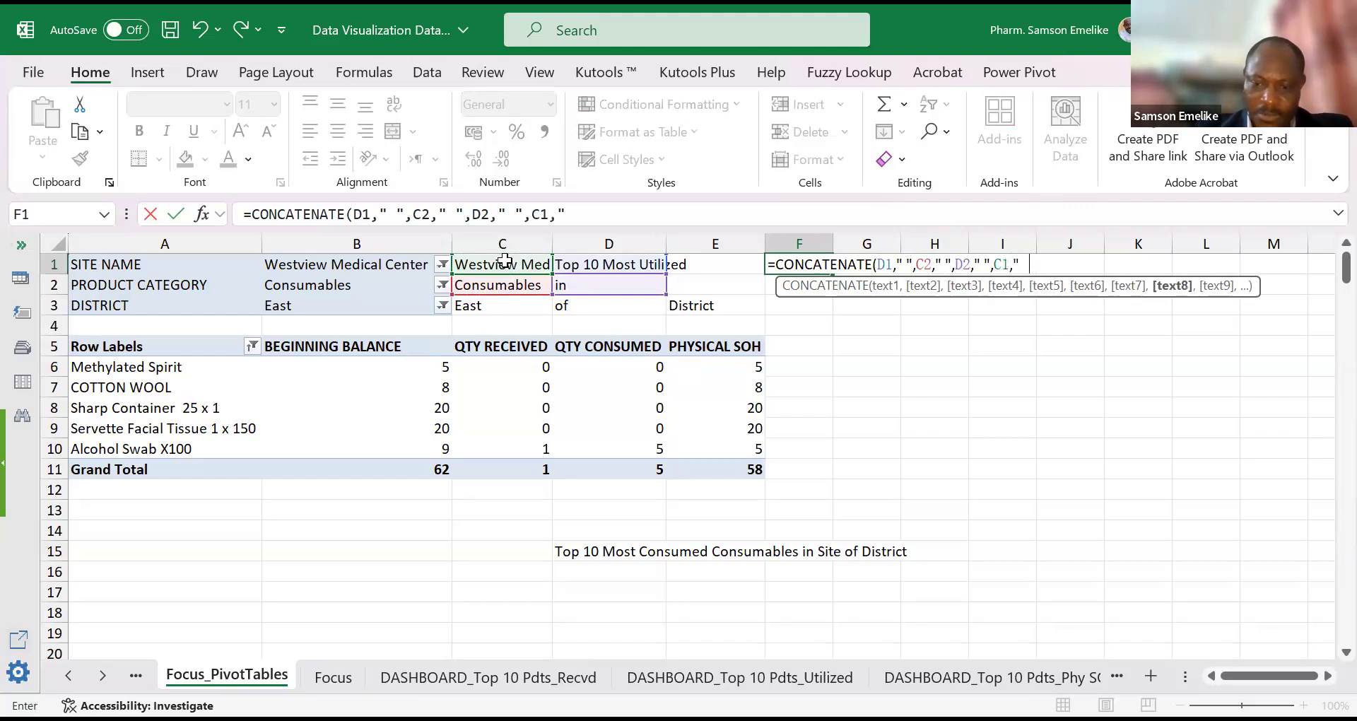
text(" ",)
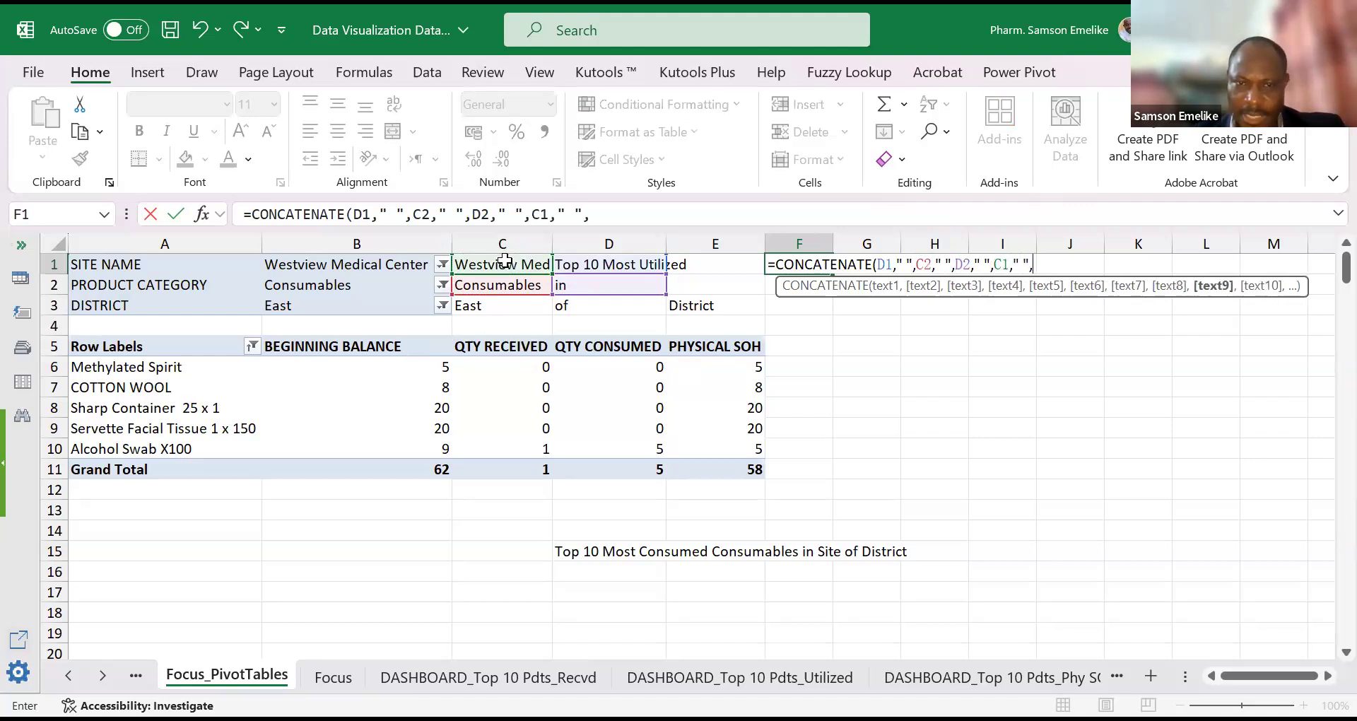
Step: Complete the CONCATENATE formula in F1 with D3, C3 and E3, separated by quoted spaces
click(576, 306)
text(," ",)
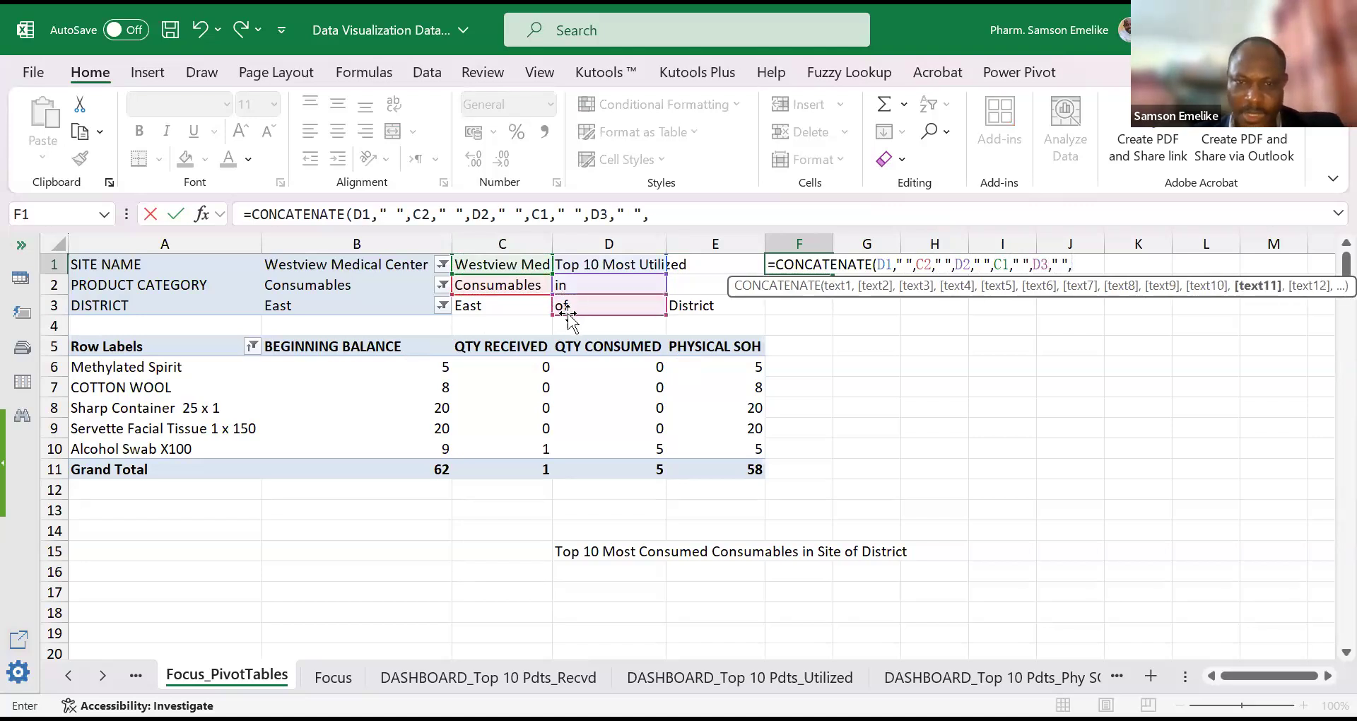
click(503, 306)
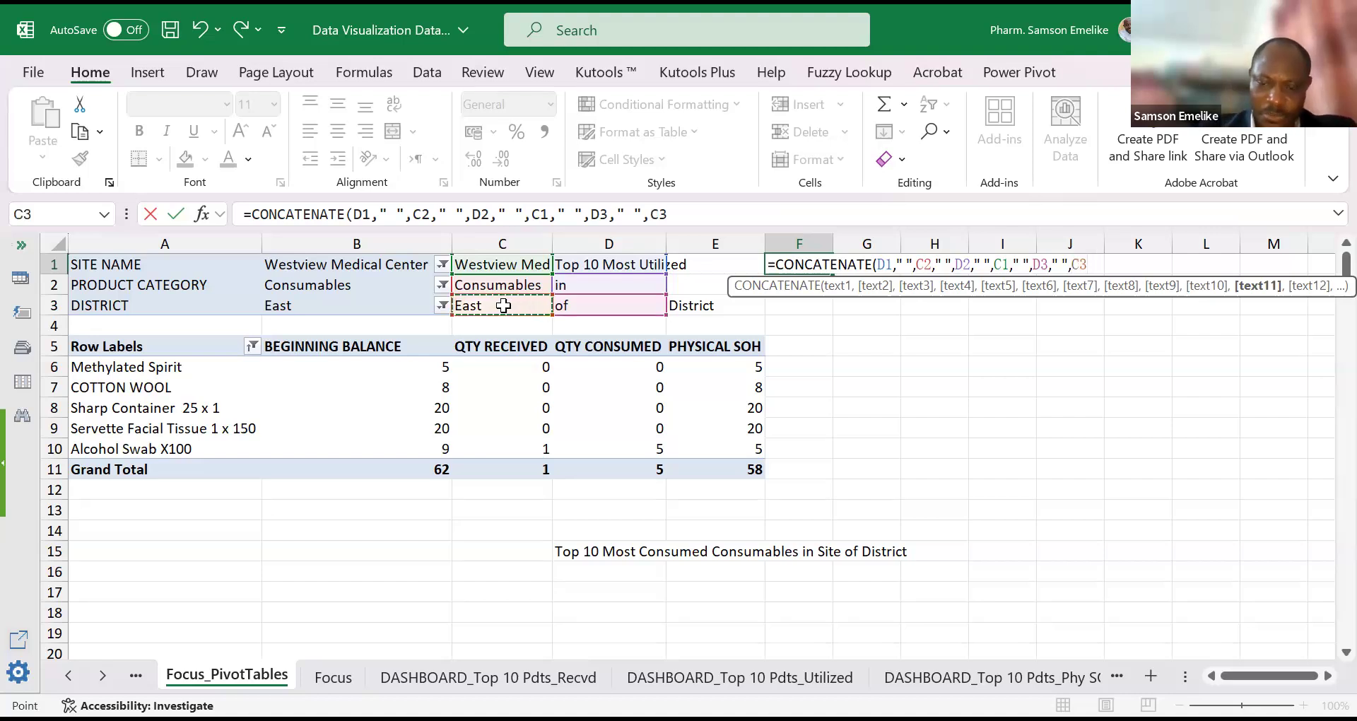
text(,:)
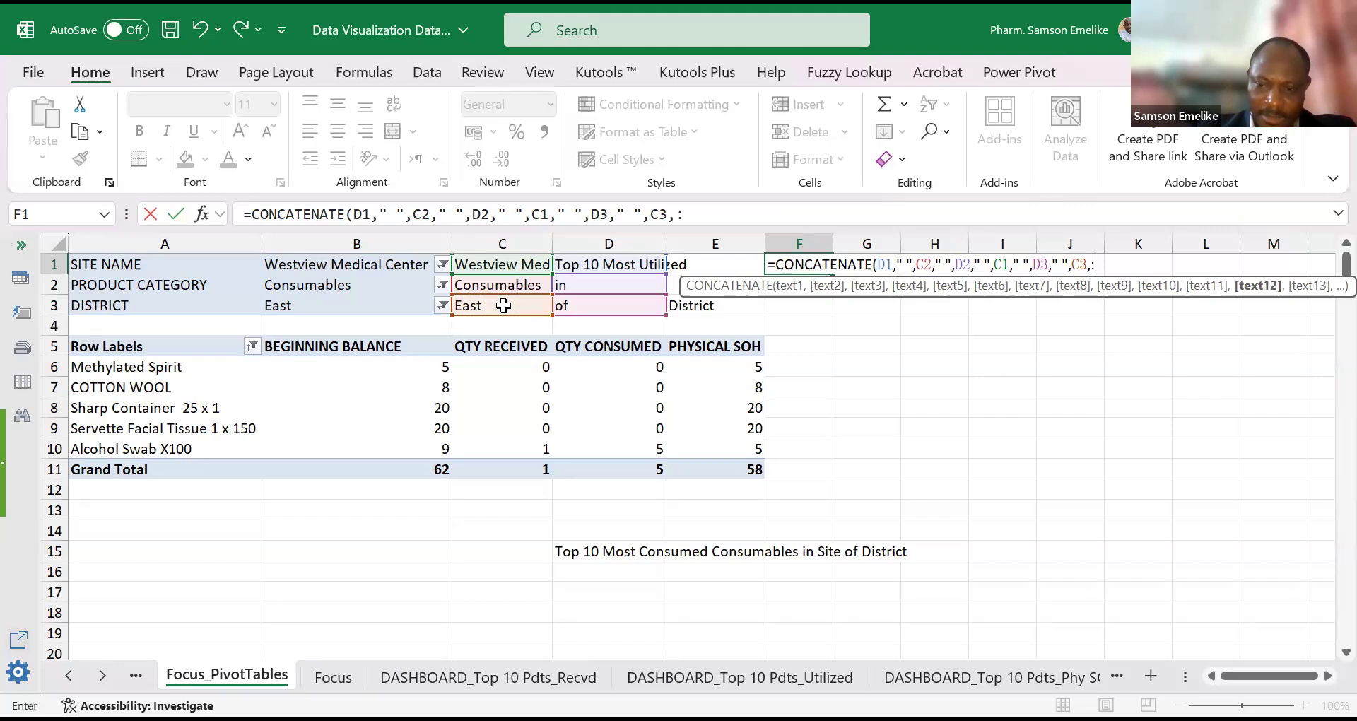
key(BackSpace)
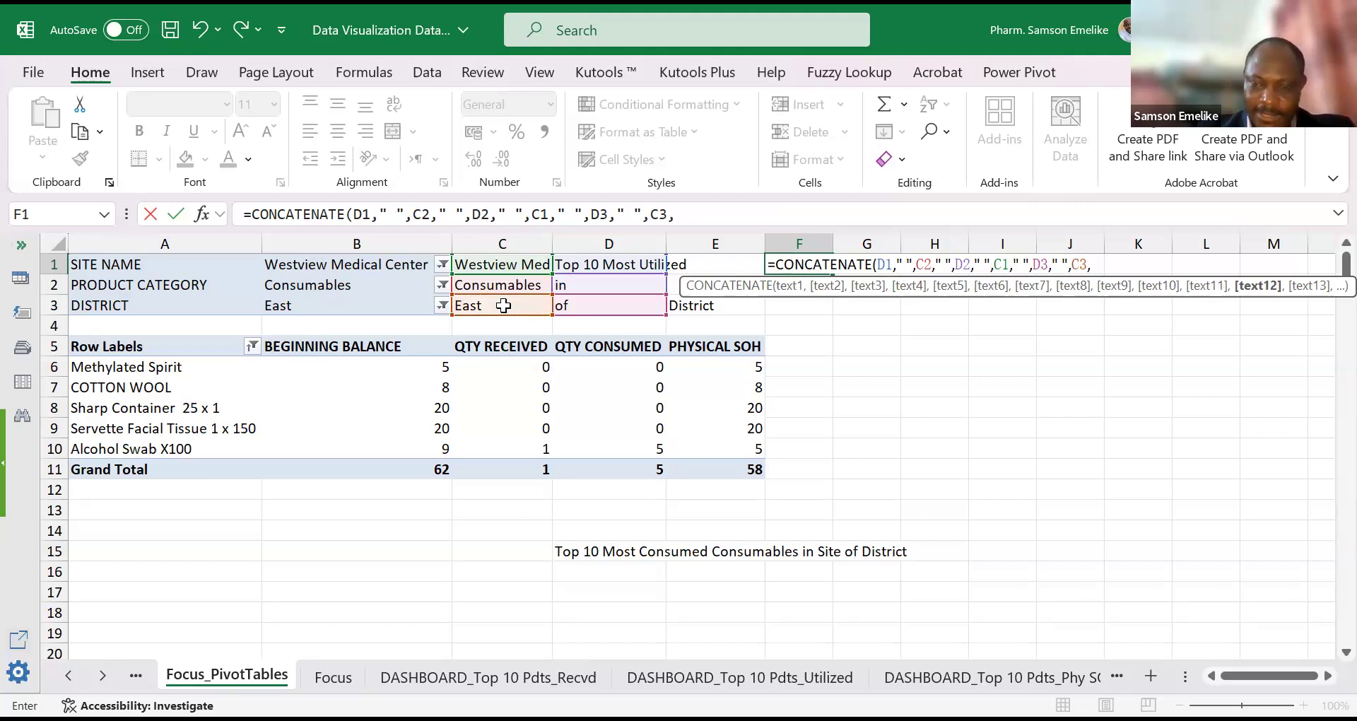
text(" ",)
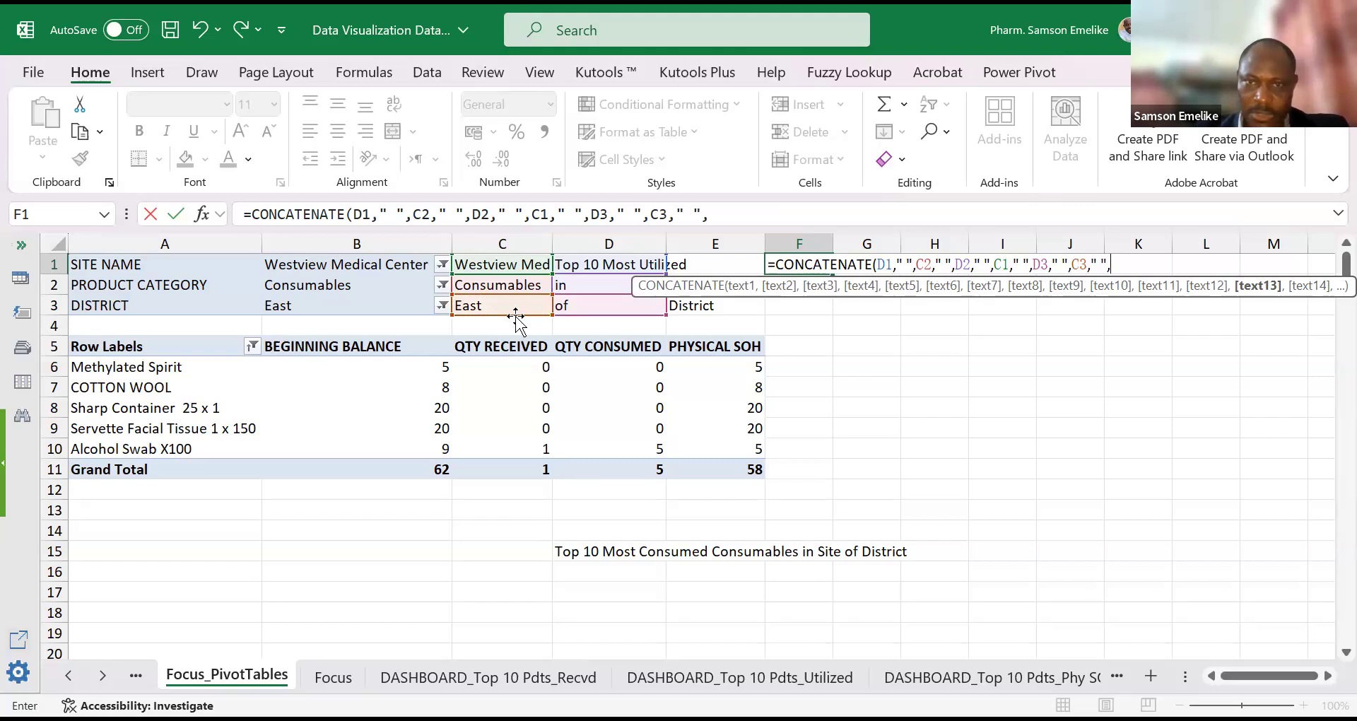
click(718, 306)
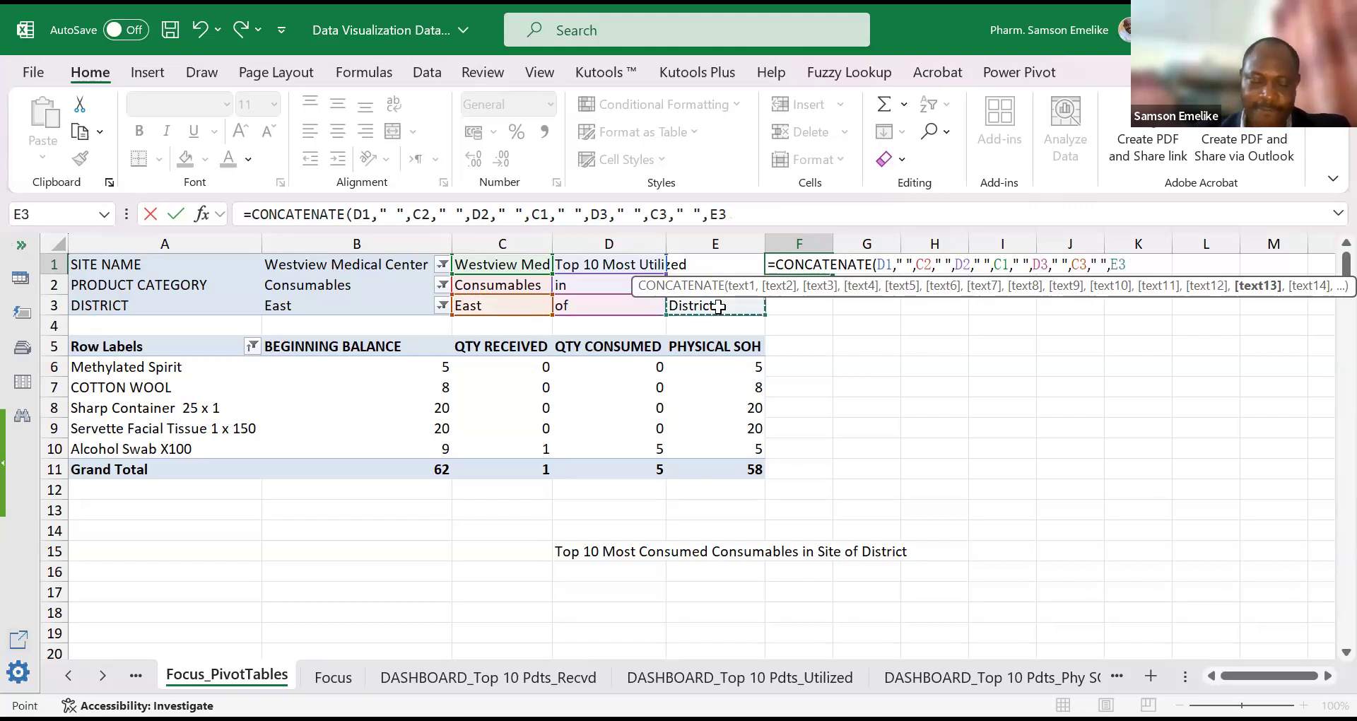
key(Return)
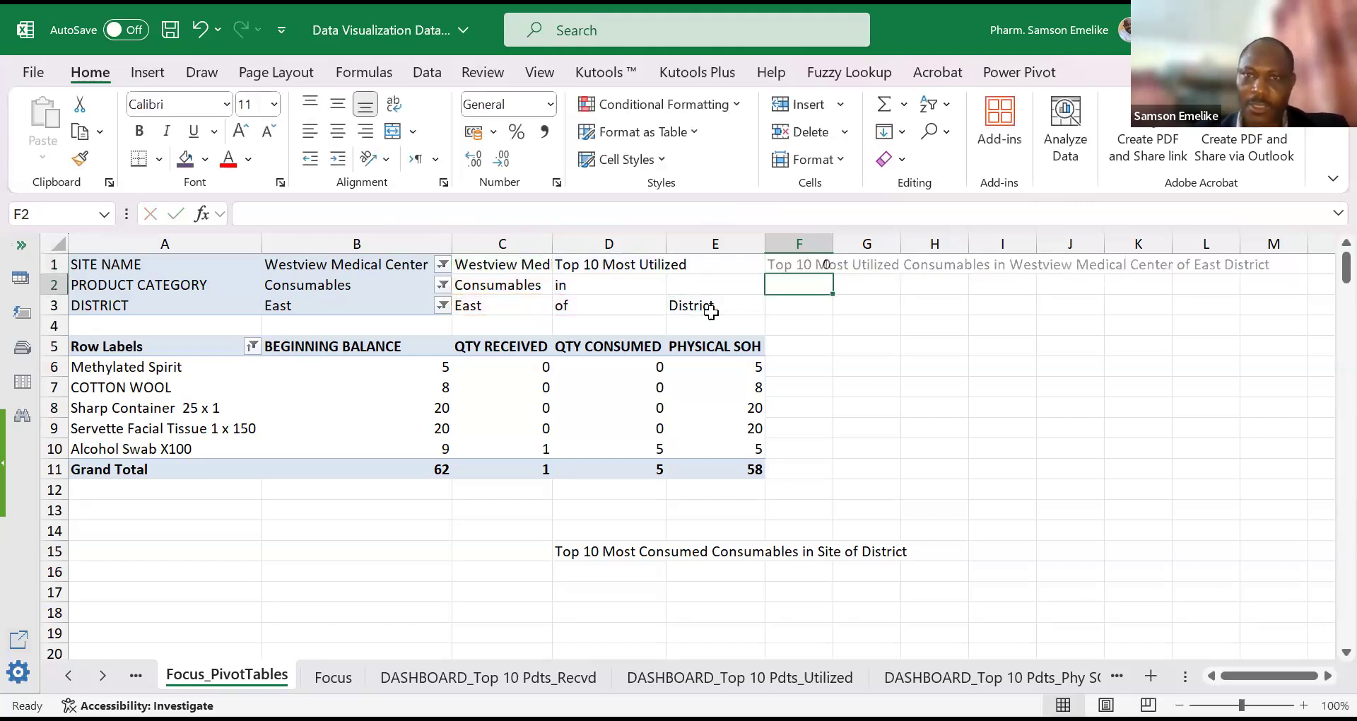
Step: Fill cell F1, which holds the concatenated title, with standard yellow
key(Up)
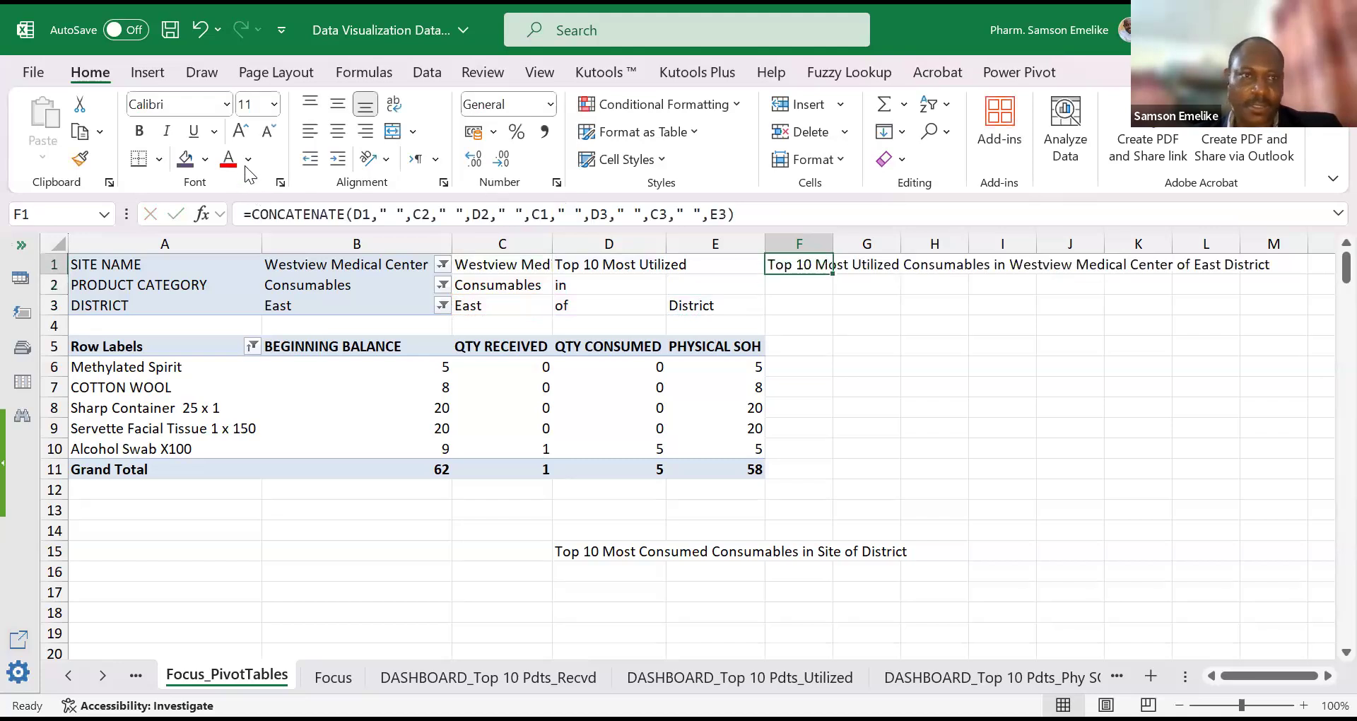
click(205, 159)
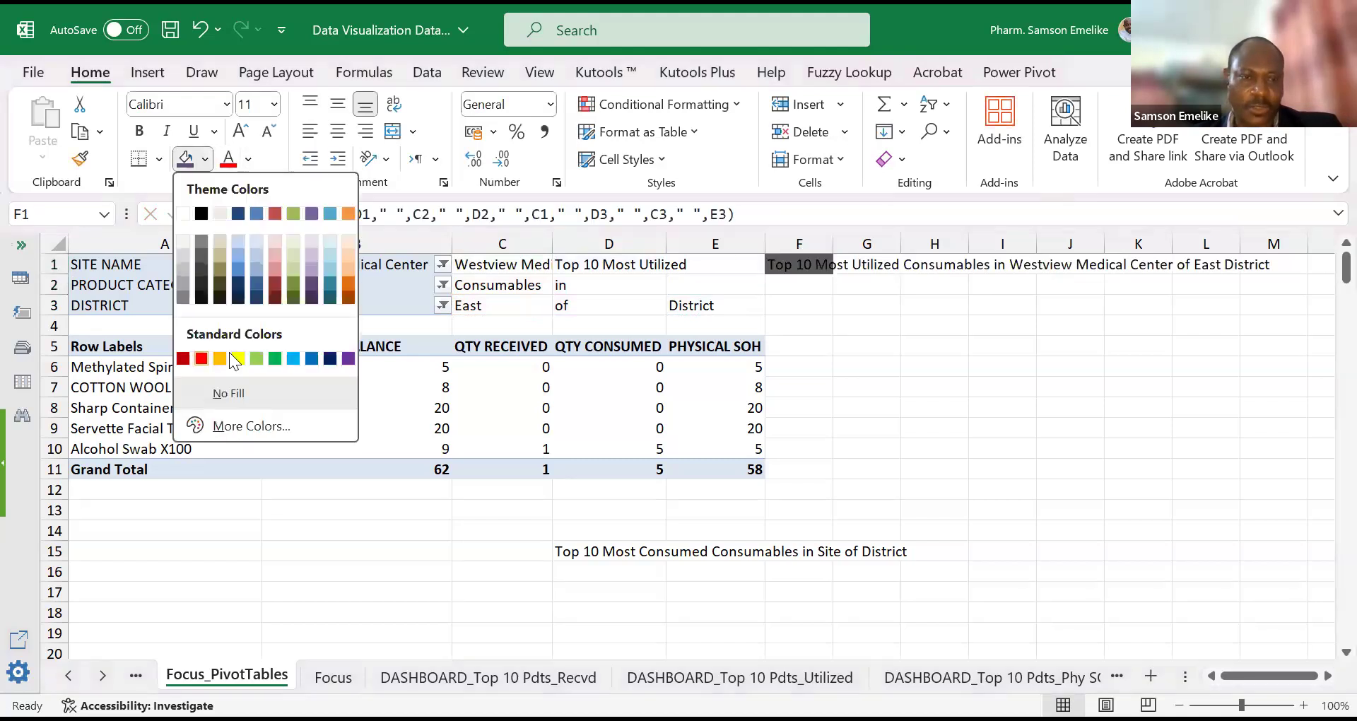
click(239, 356)
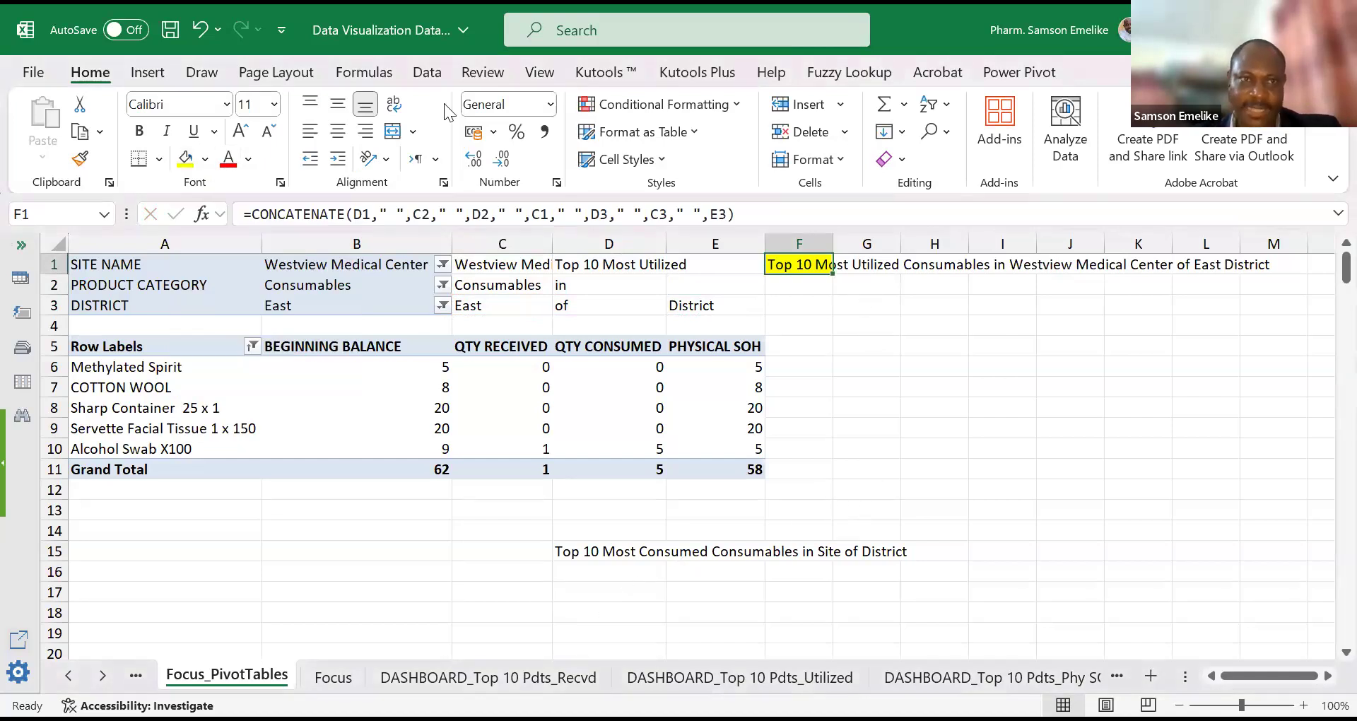
Step: Link the pivot chart's title on the DASHBOARD_Top 10 Pdts_Recvd sheet to cell F1 of Focus_PivotTables
click(506, 677)
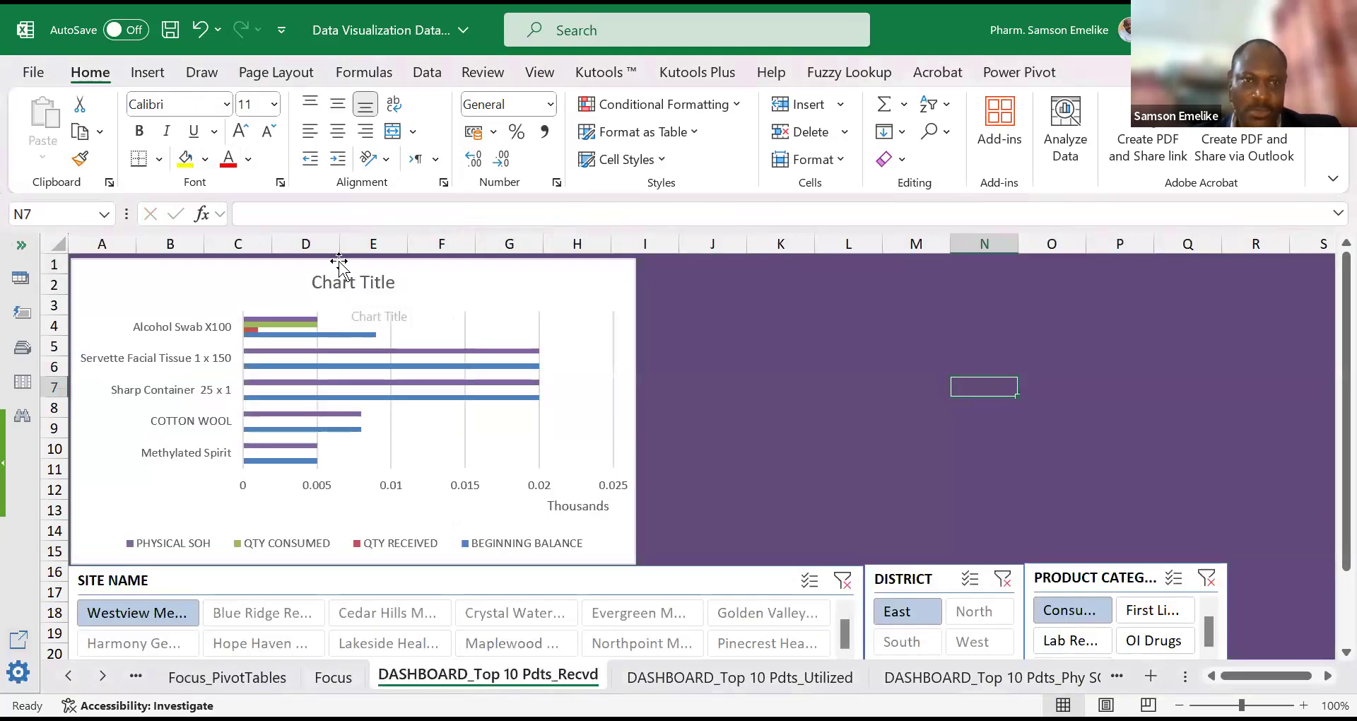
click(329, 215)
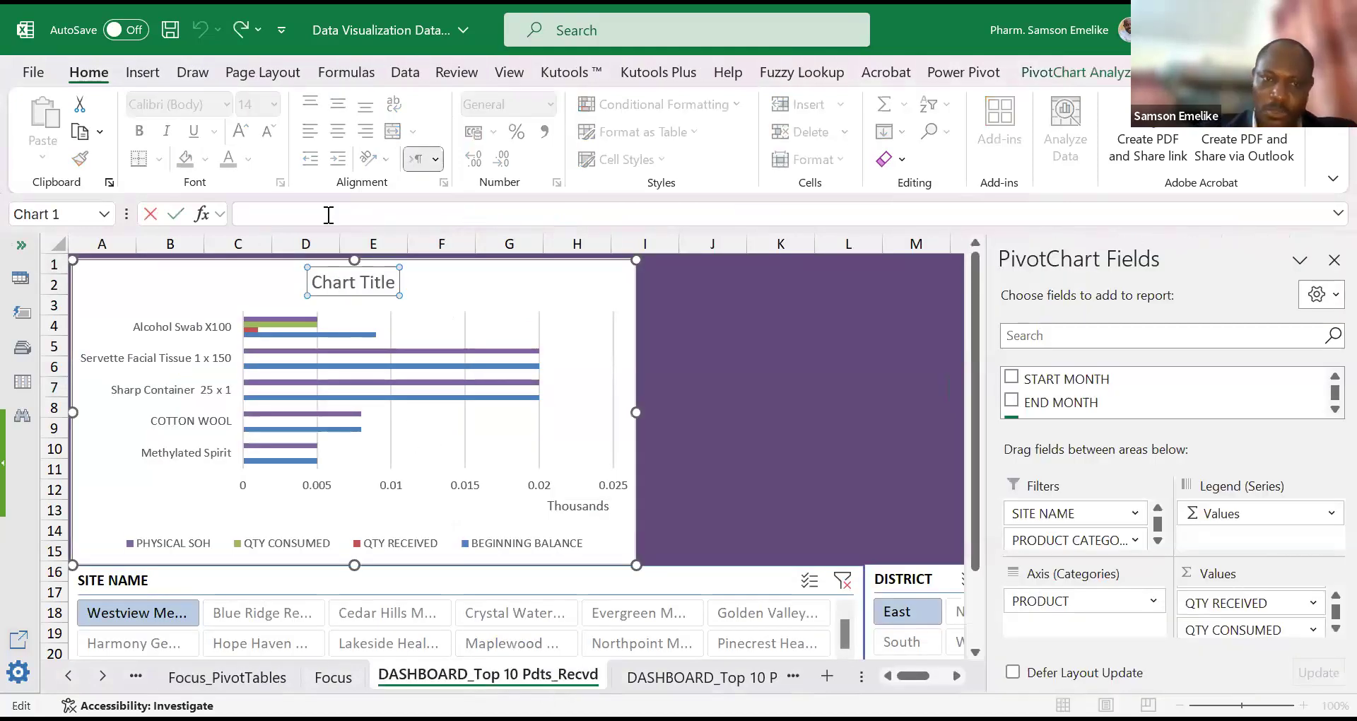
text(=)
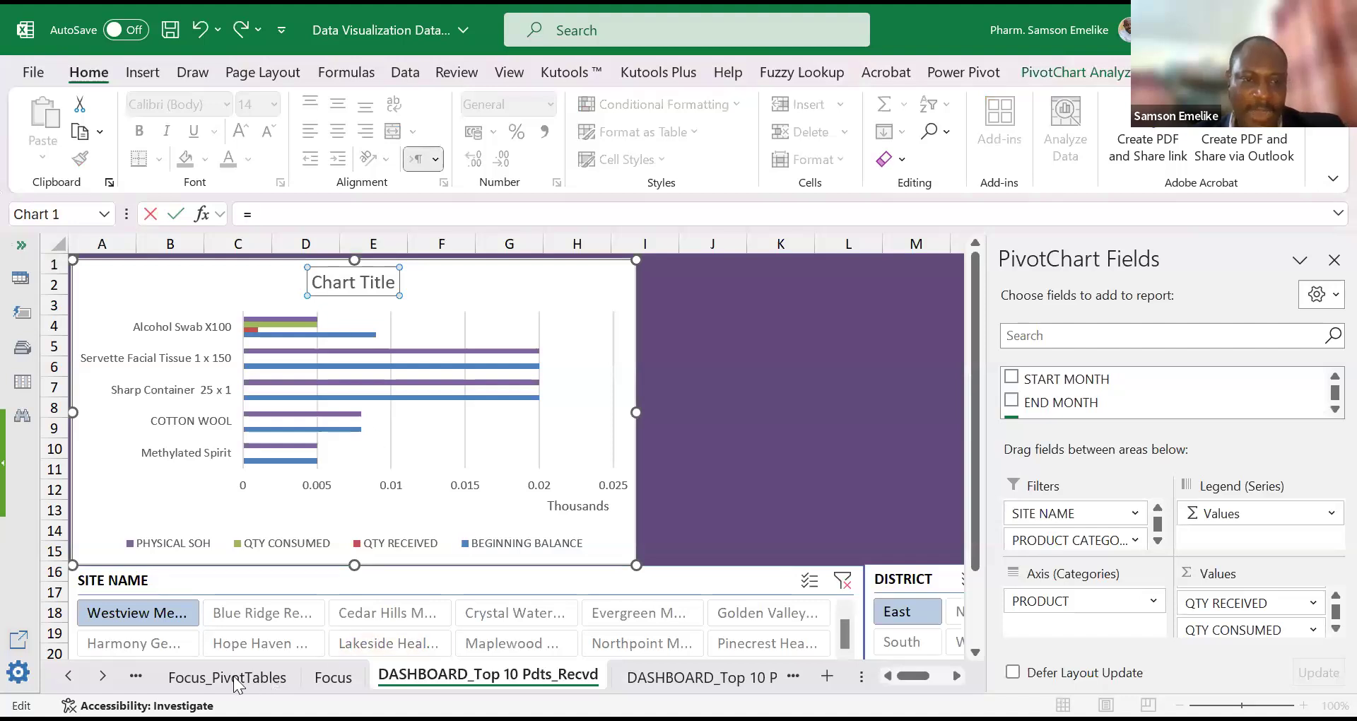
click(208, 681)
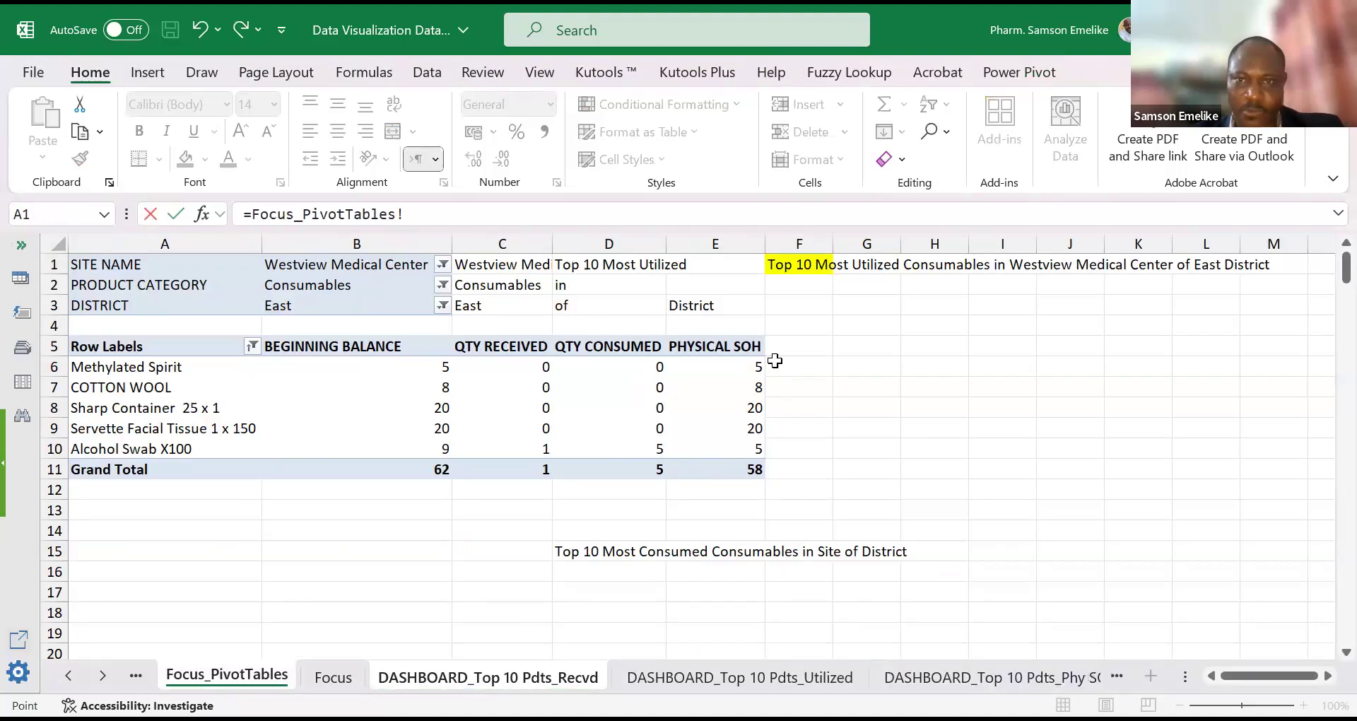
click(793, 265)
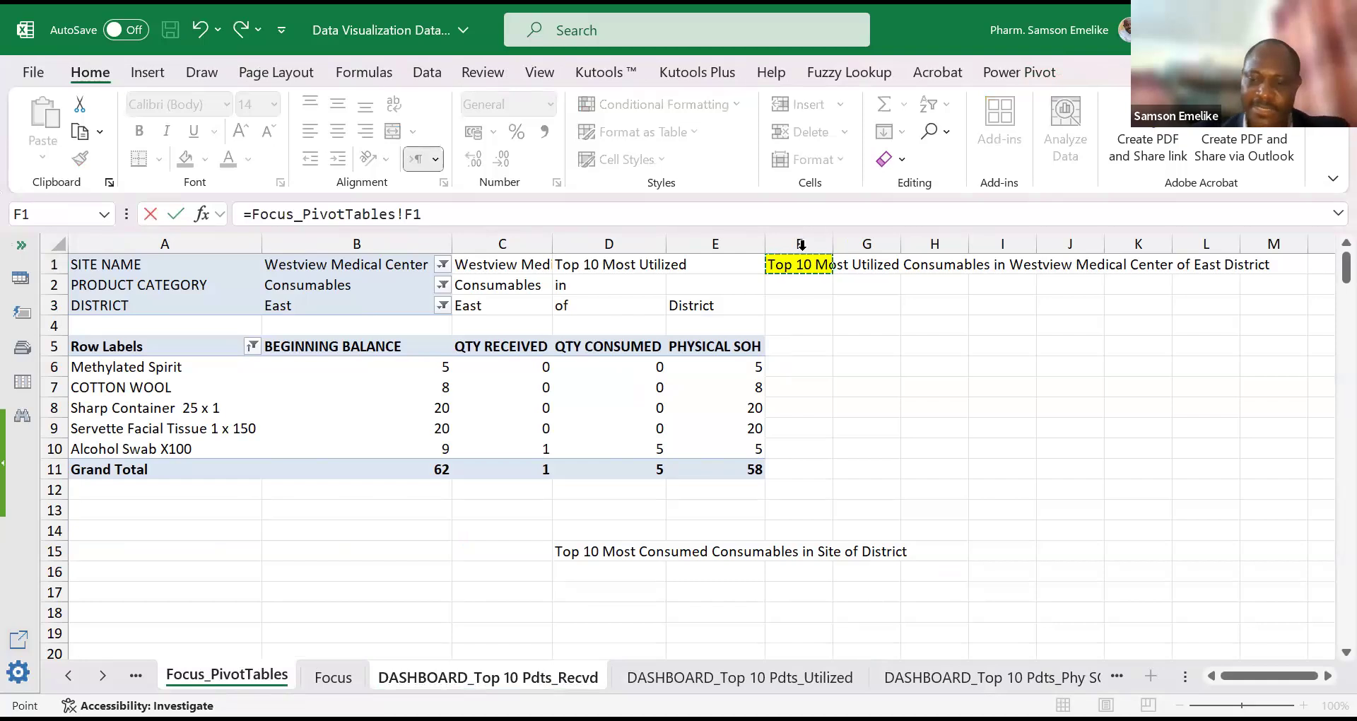
key(Return)
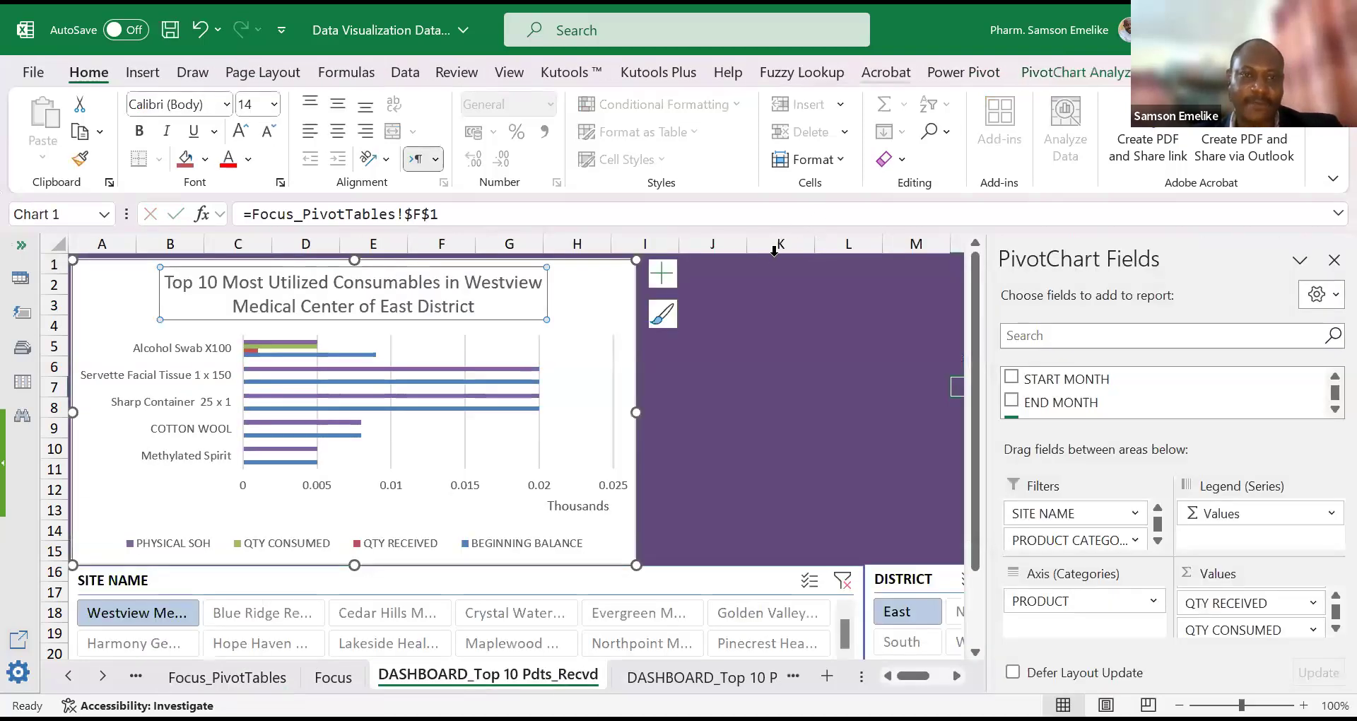
Step: Make the pivot chart's title bold and close the PivotChart field list
key(ctrl+b)
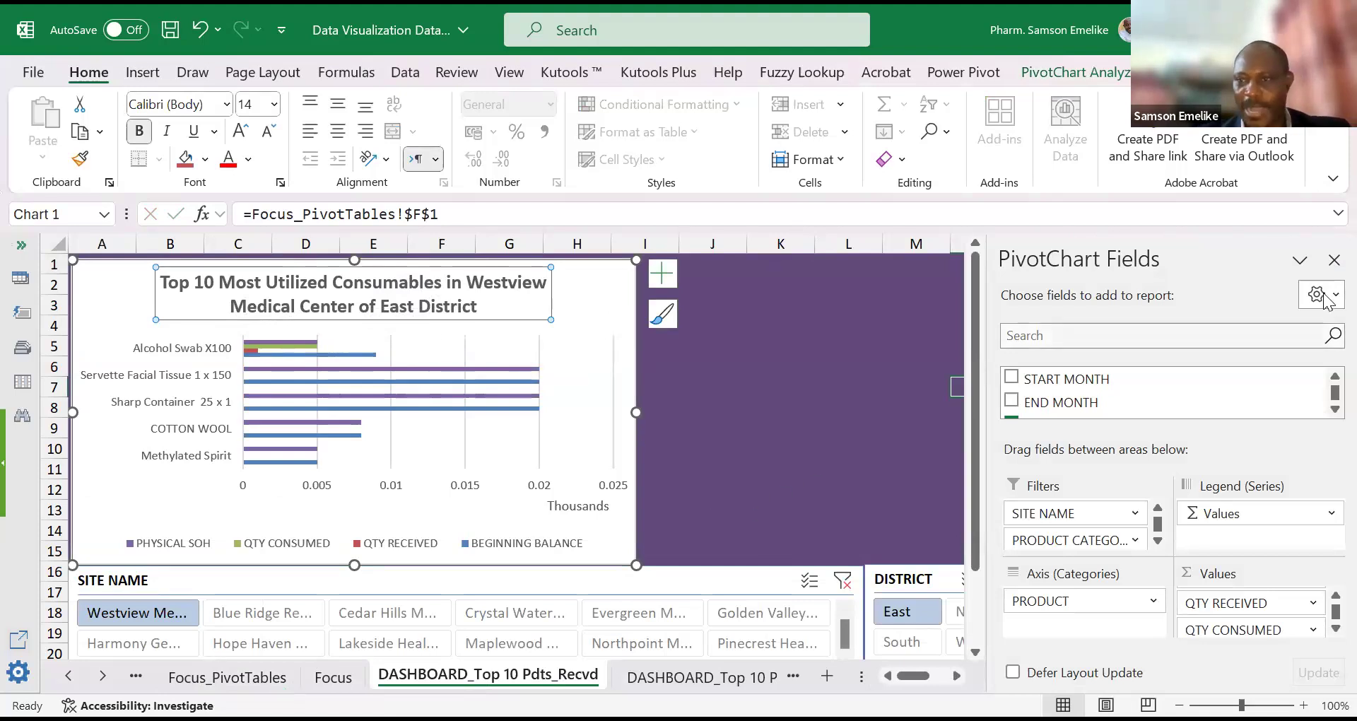
click(1331, 256)
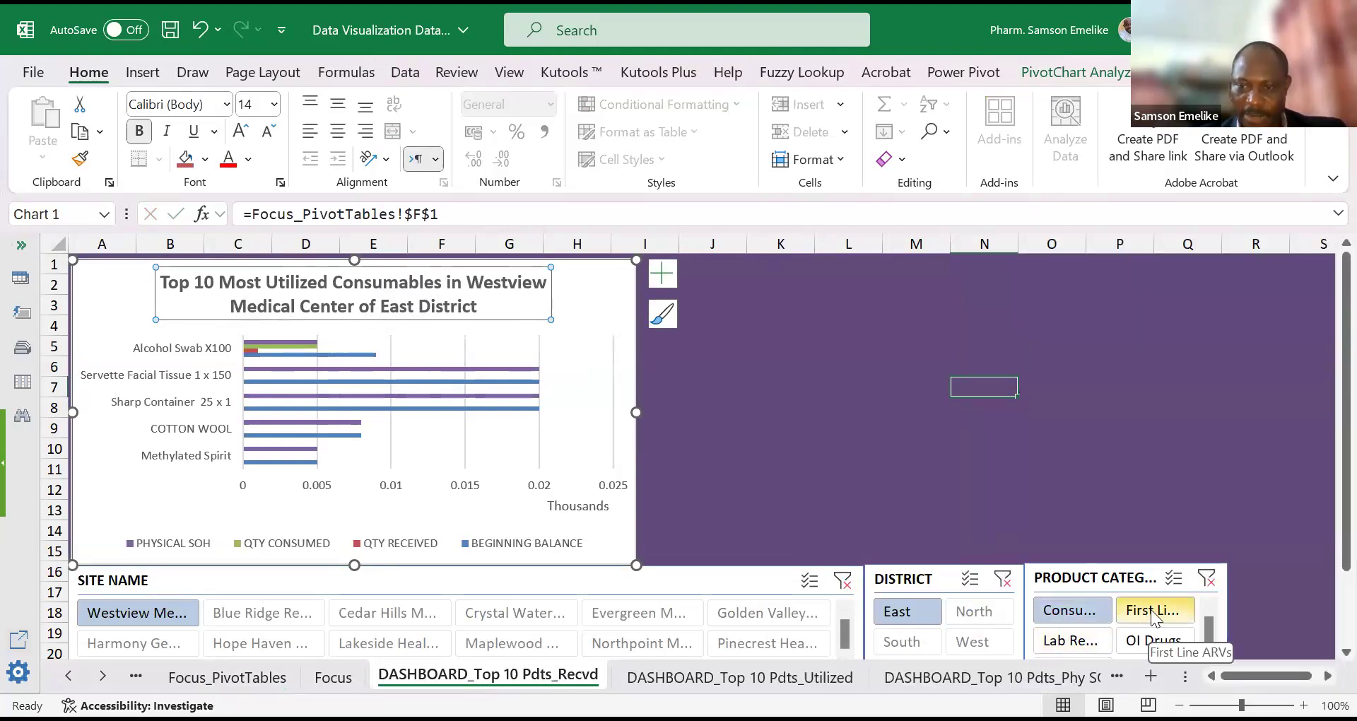
click(1081, 468)
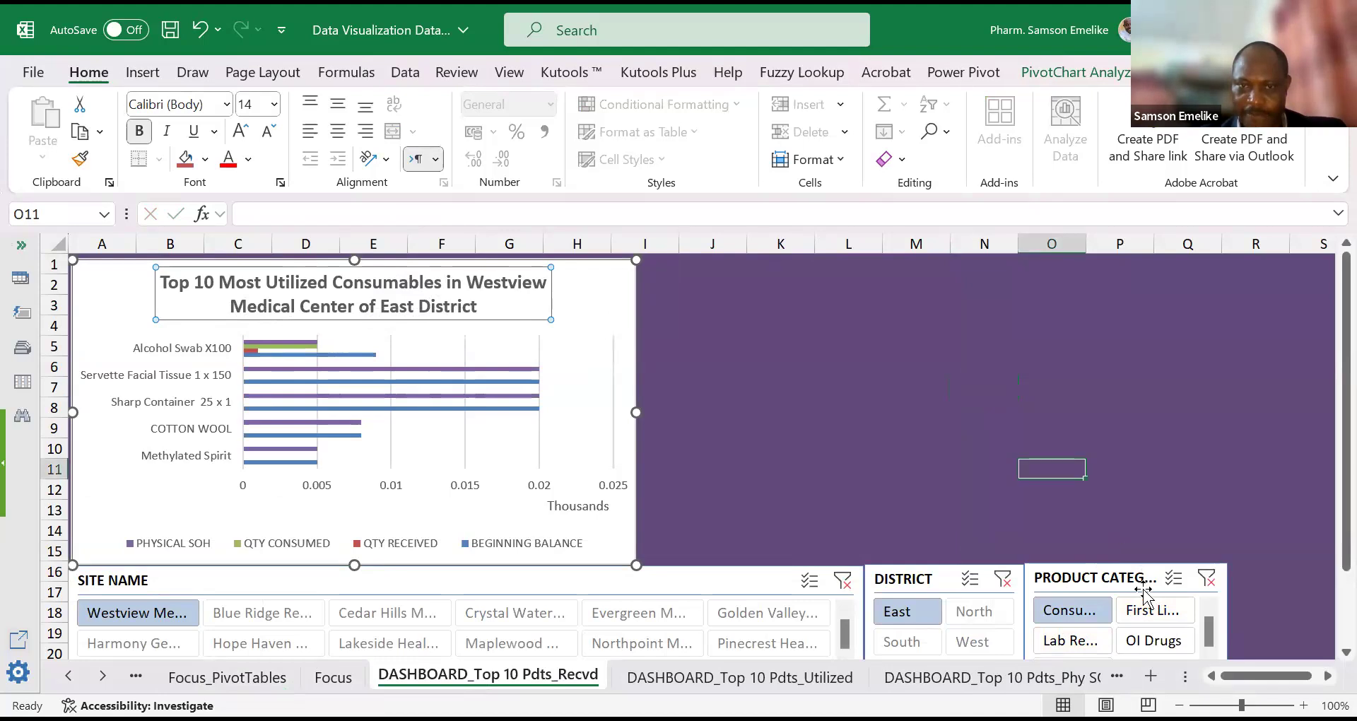
Step: Filter the dashboard to First Line ARVs, North district and Blue Ridge Regional Hospital, and try Crystal Waters without replacing the overlapping data
click(1152, 612)
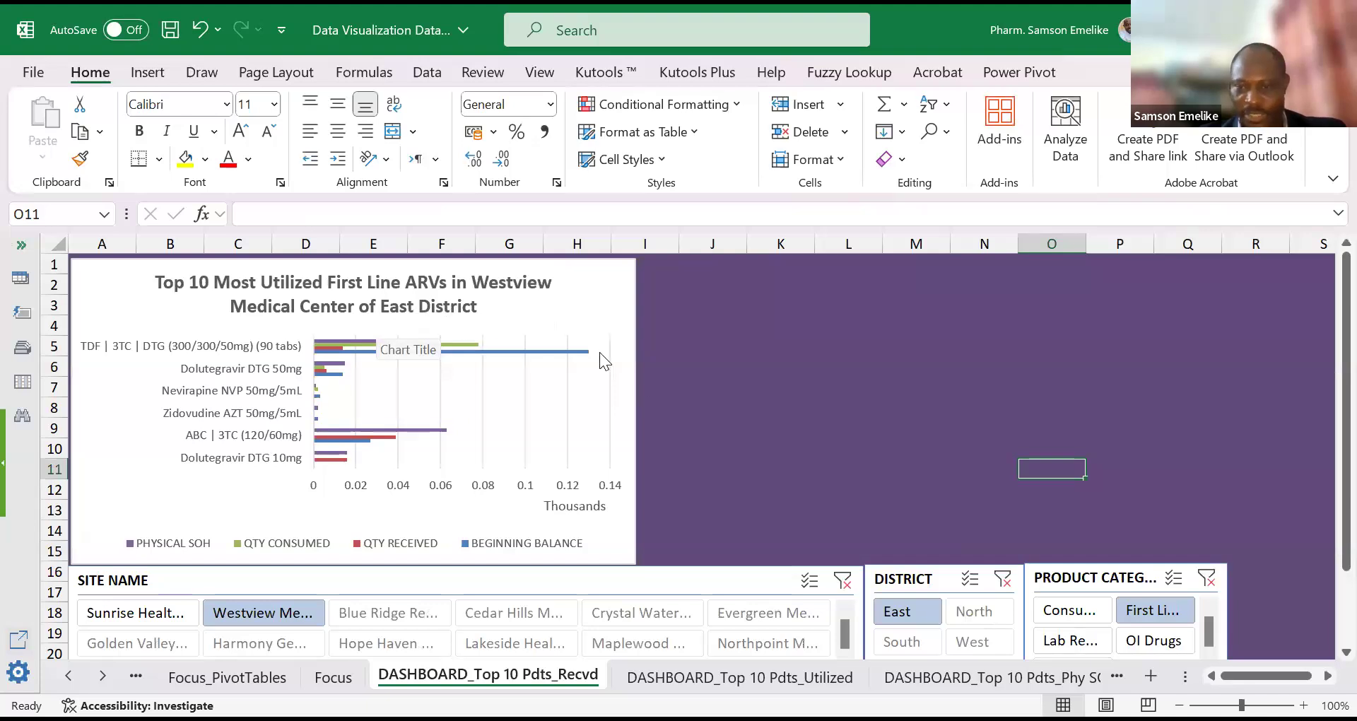
click(976, 612)
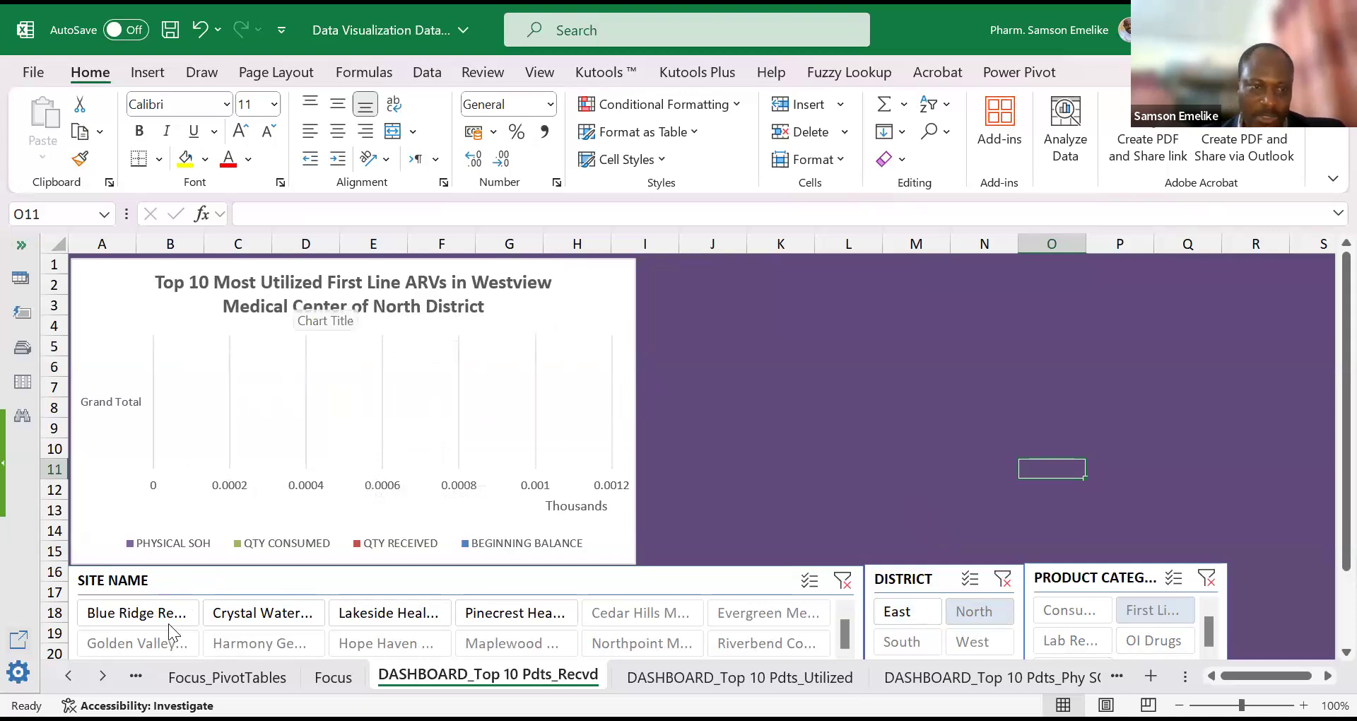
click(133, 613)
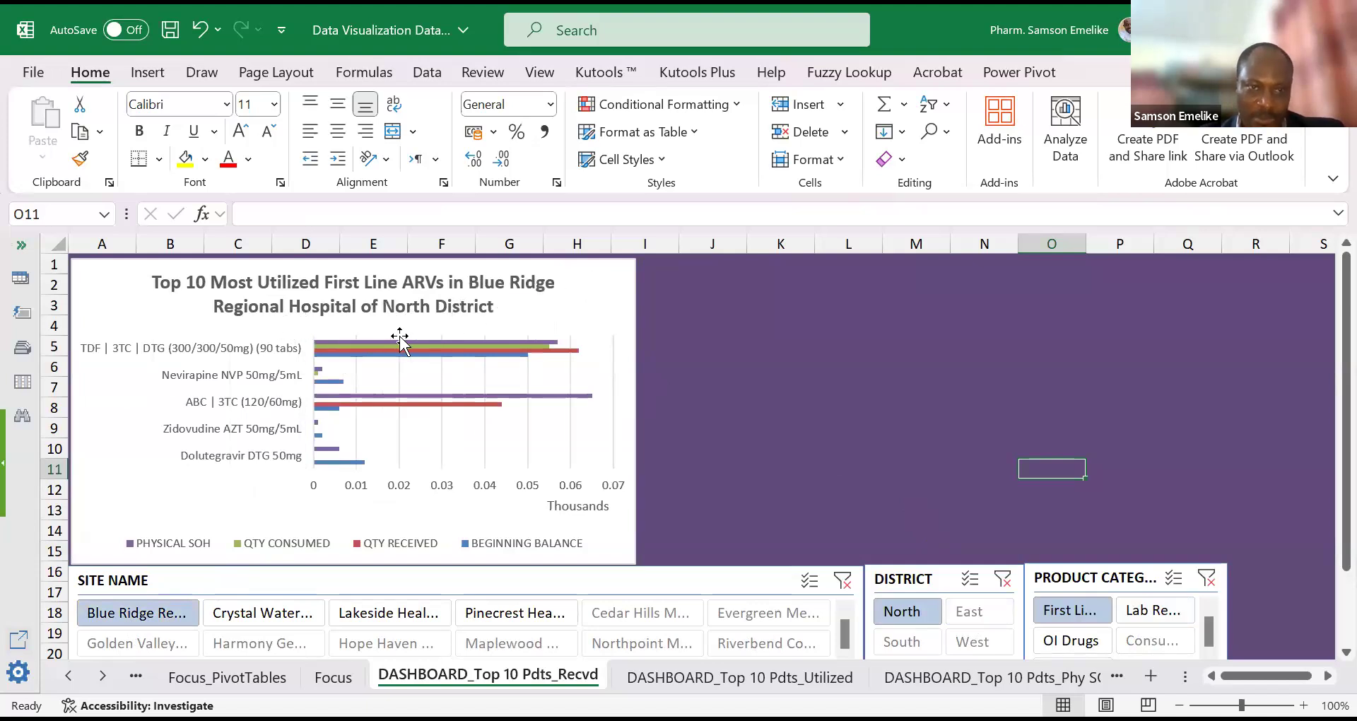
click(273, 613)
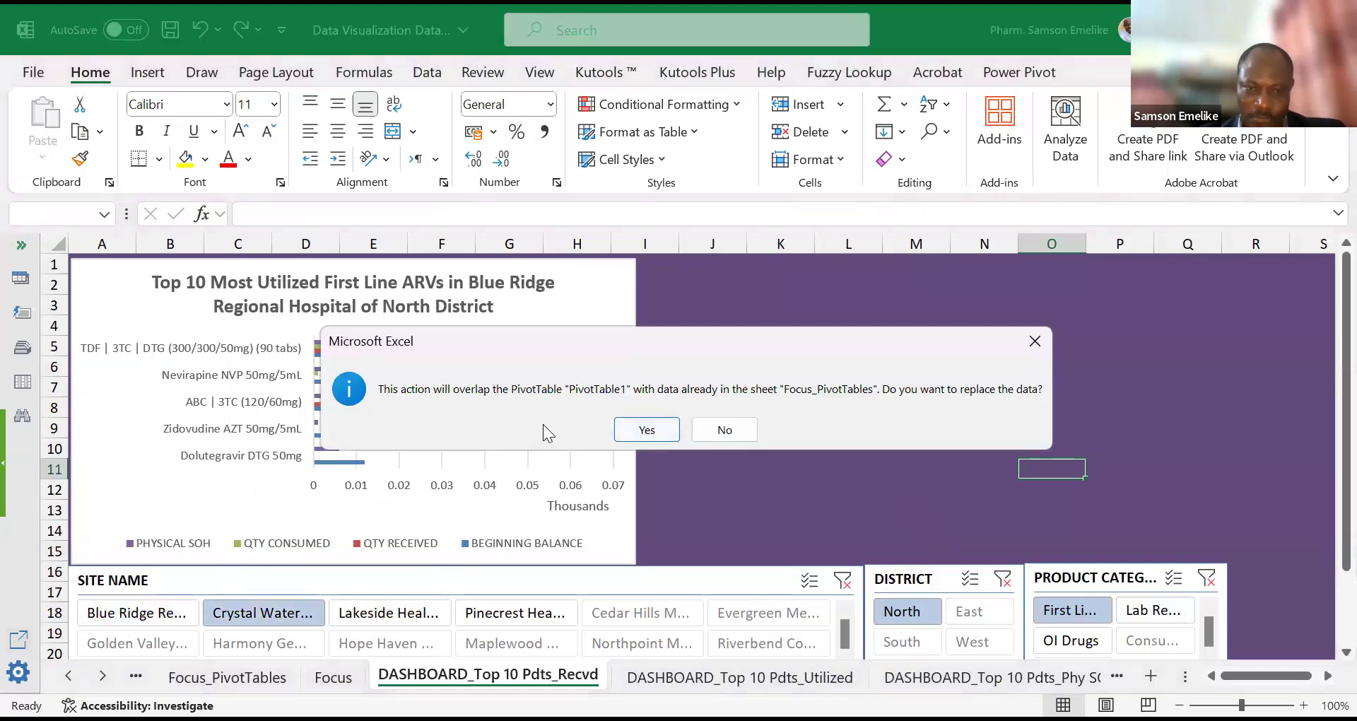
click(732, 433)
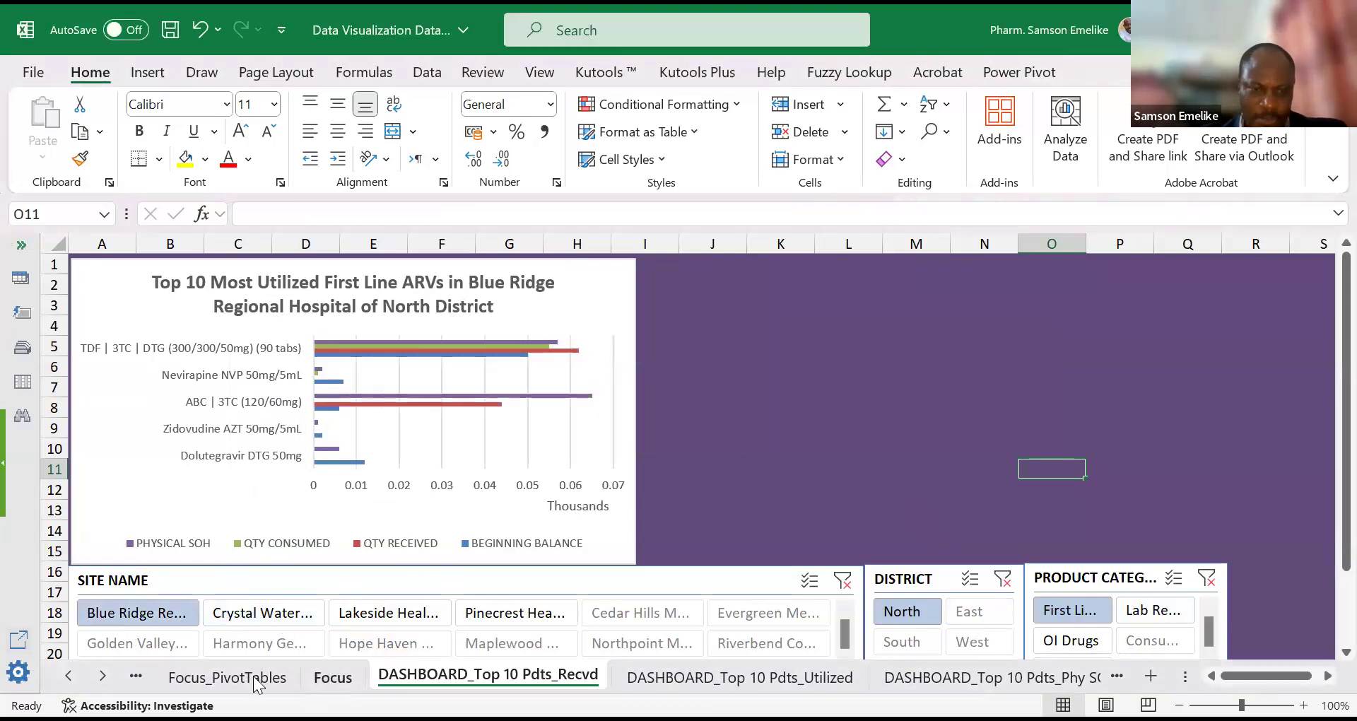
Step: Insert a row above the pivot filters on the Focus_PivotTables sheet and move the yellow title formula up to F1
click(262, 672)
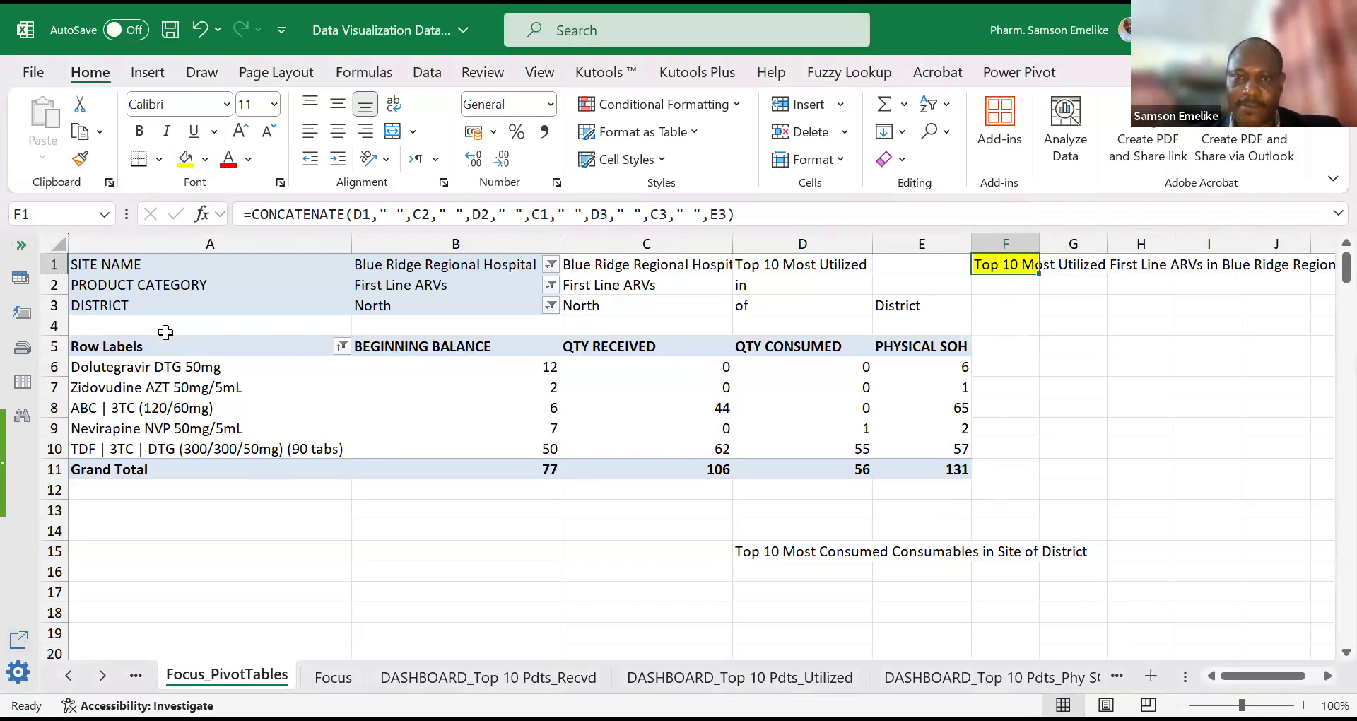
click(54, 265)
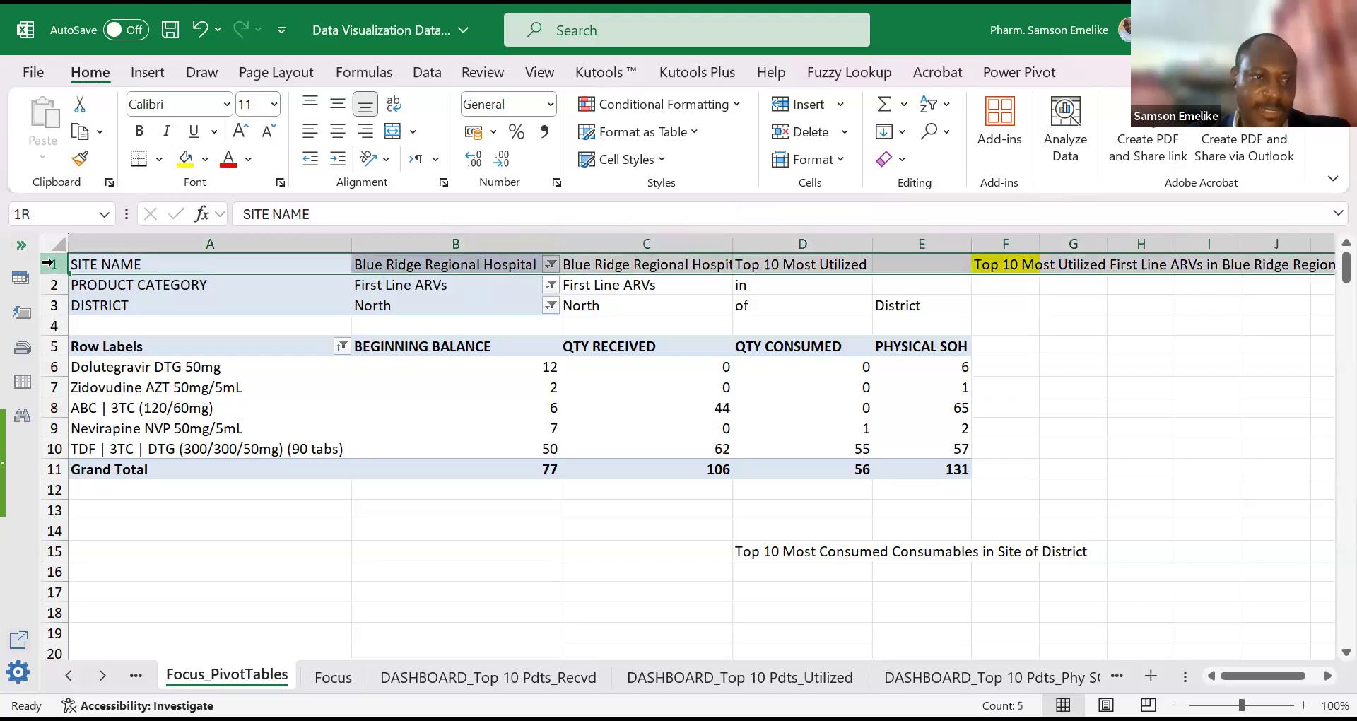
right_click(55, 264)
click(115, 480)
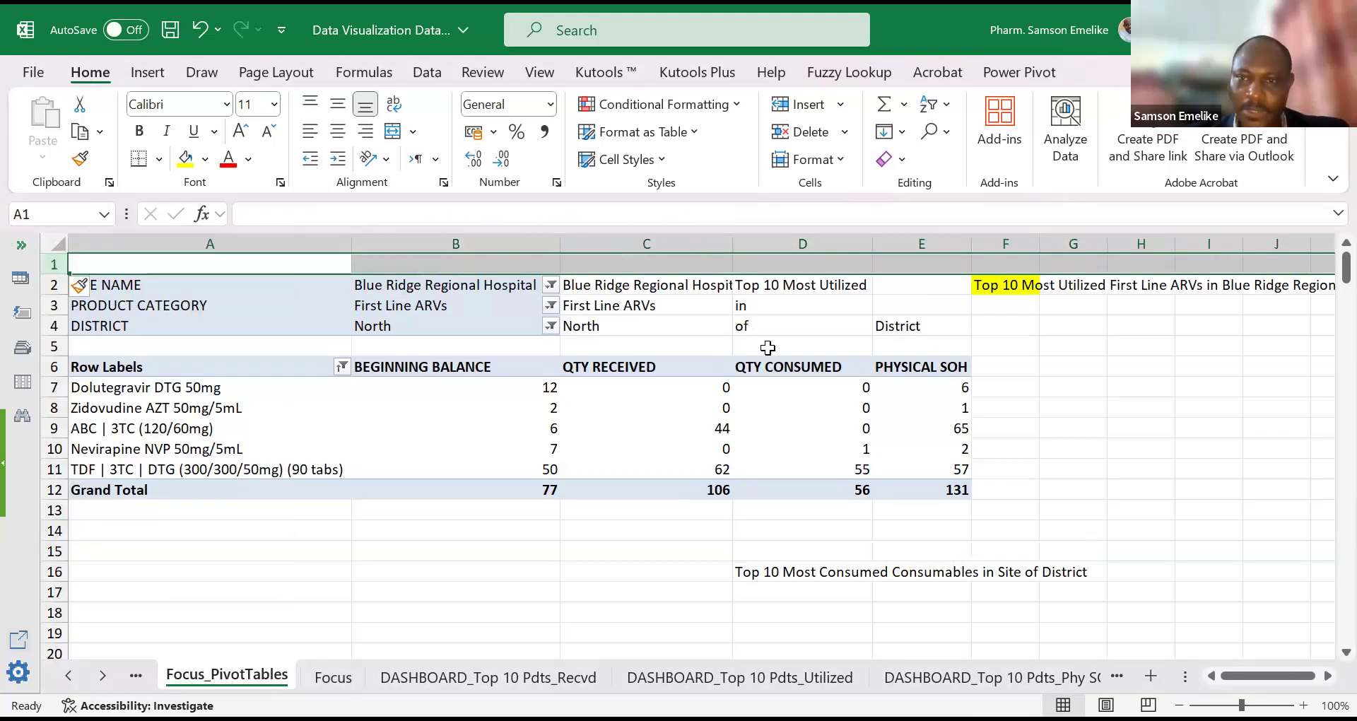
click(996, 285)
drag(991, 290, 989, 269)
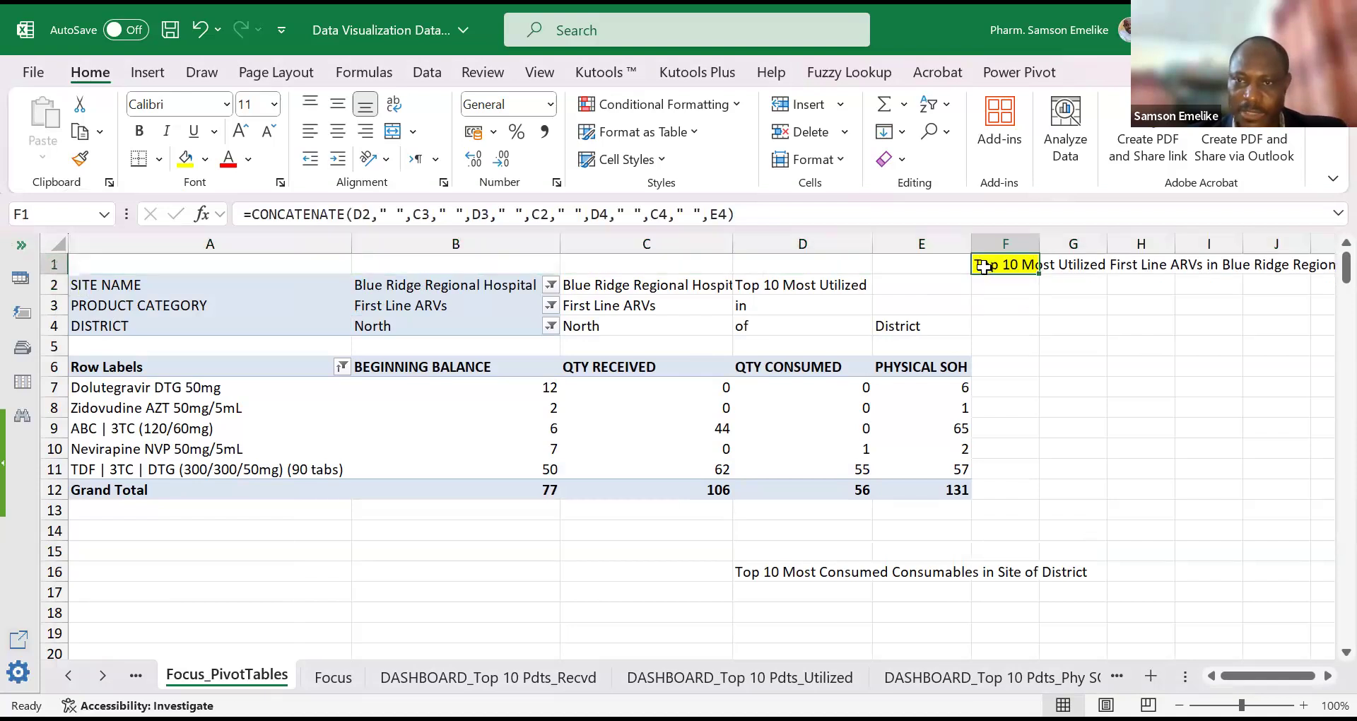
Step: Delete the sample title text in D16 and view the full concatenated title in row 1
click(751, 572)
key(Delete)
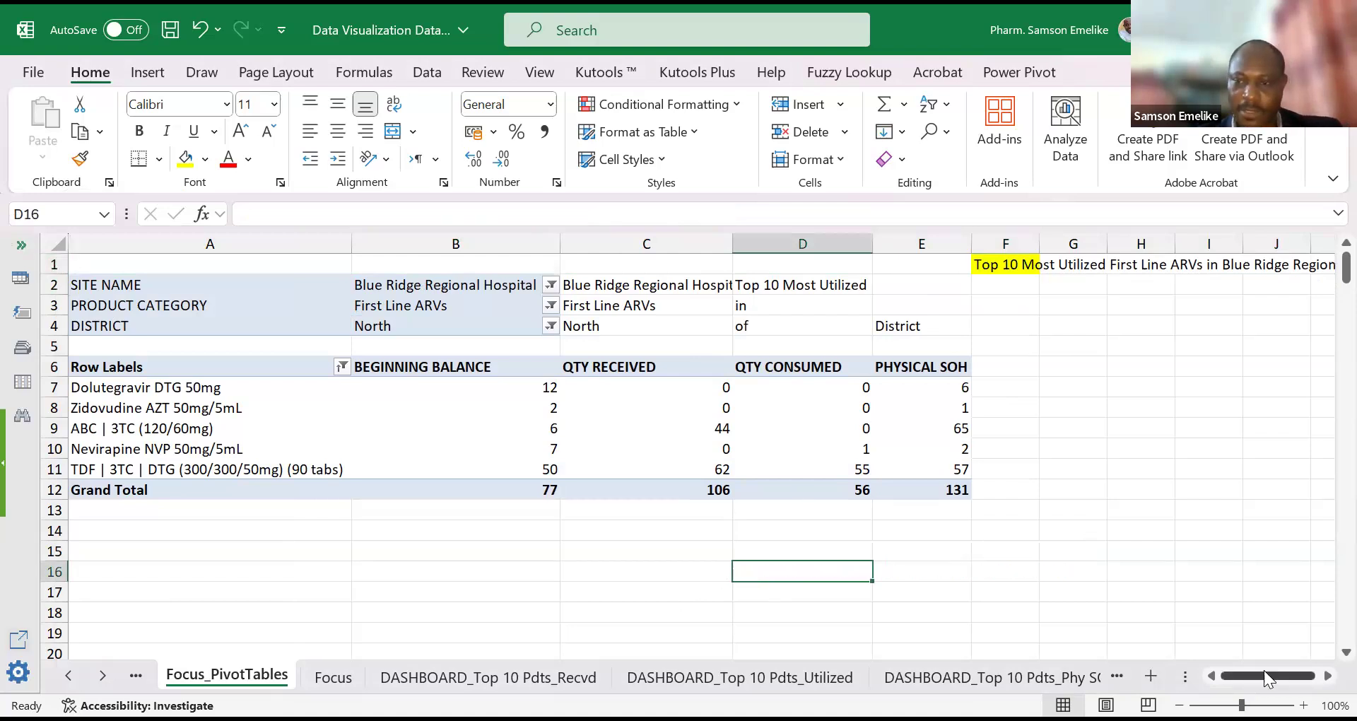
click(1327, 676)
click(1327, 676)
click(1327, 676)
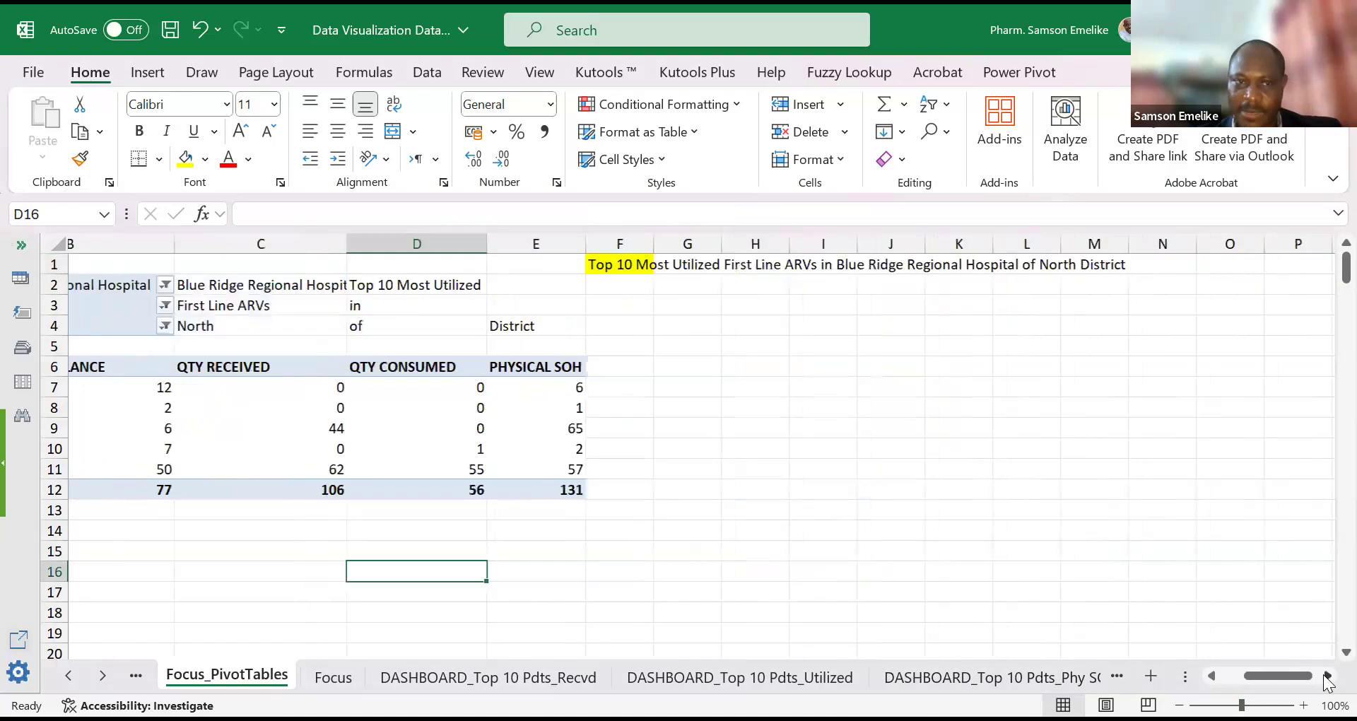
click(1327, 676)
click(1218, 676)
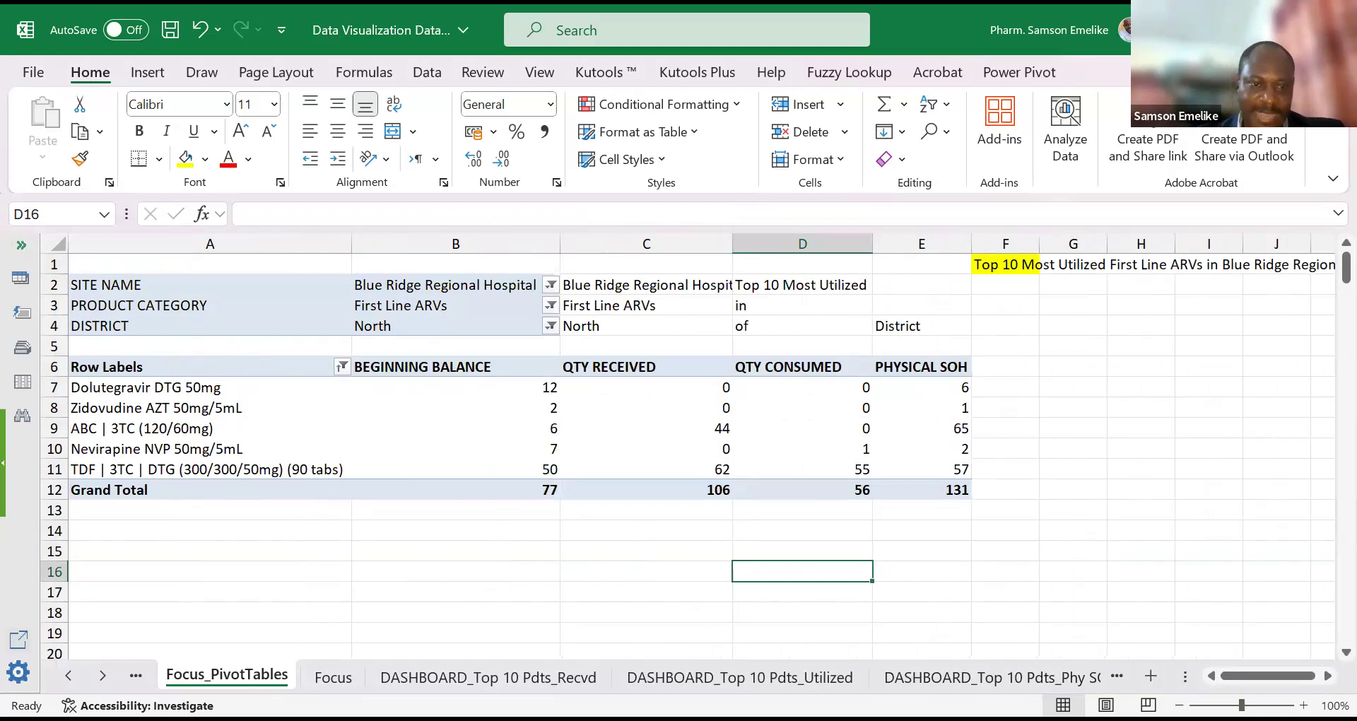
Step: Filter the DASHBOARD_Top 10 Pdts_Recvd sheet to Crystal Waters Medical Center and check the pivot table on Focus_PivotTables
click(467, 680)
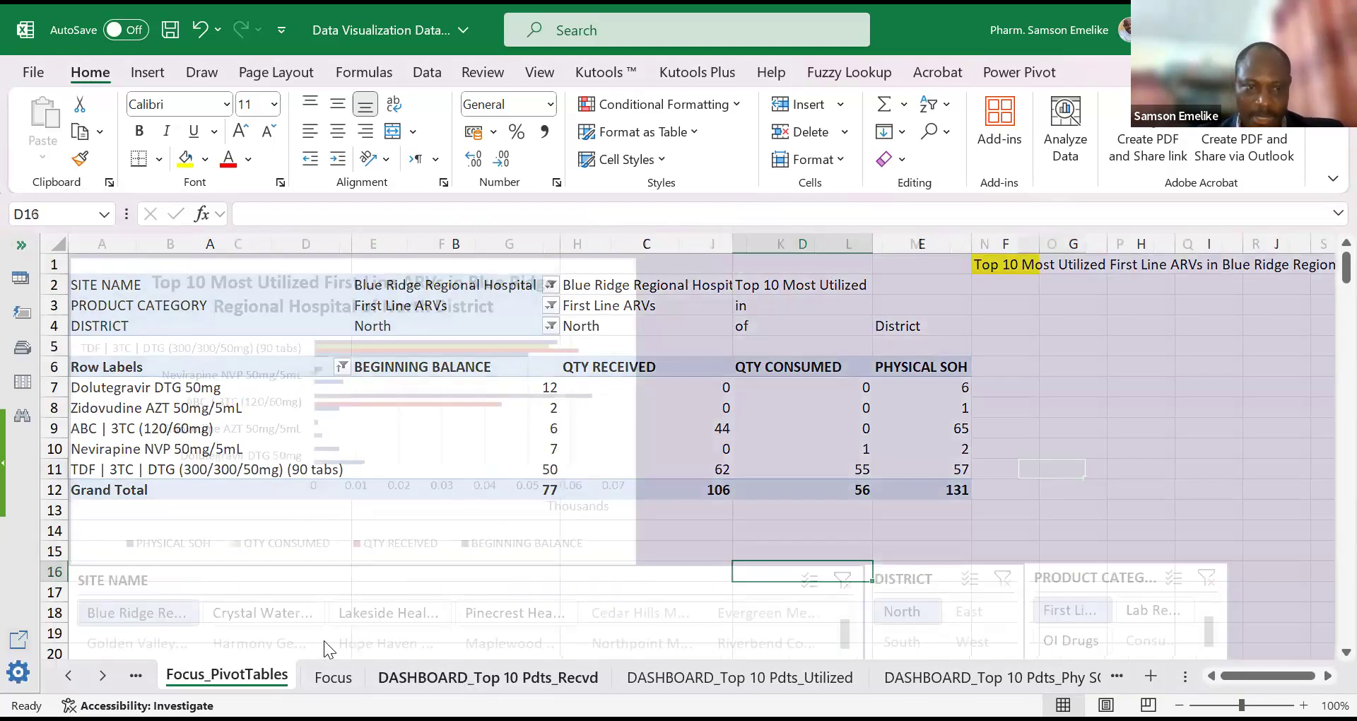
click(265, 614)
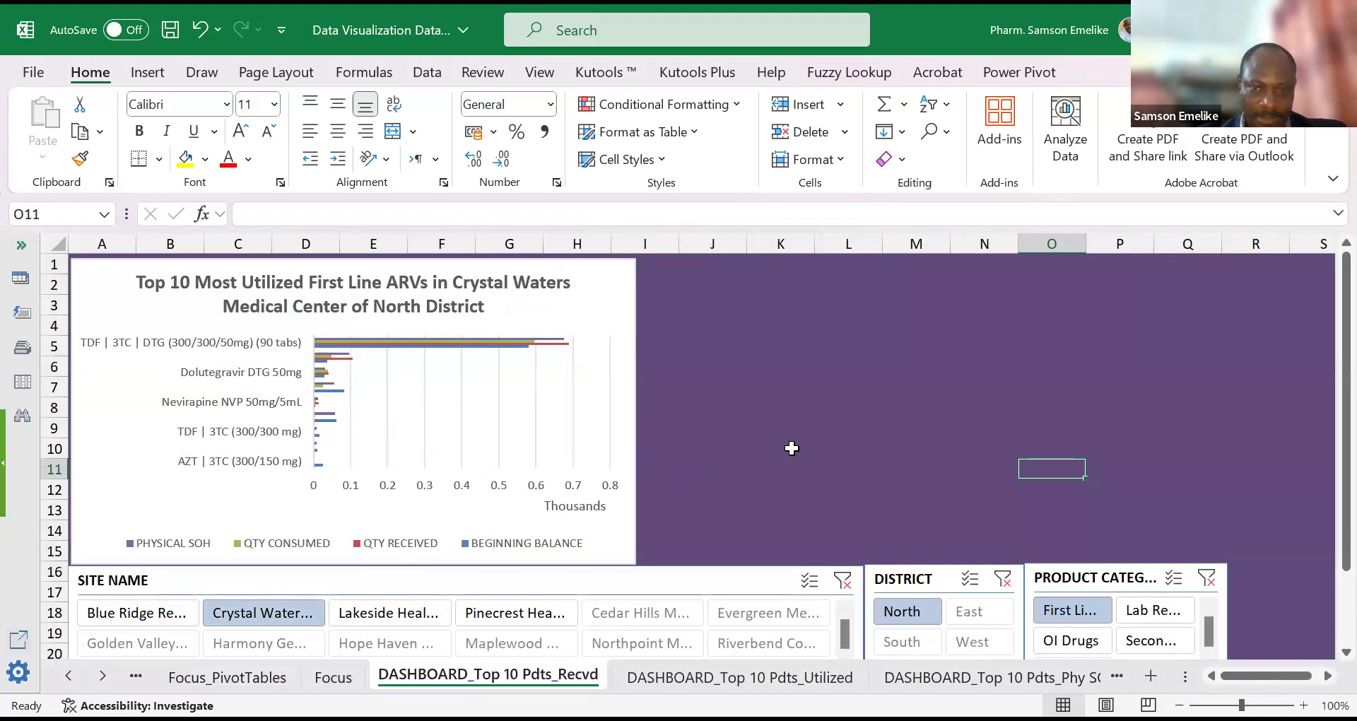
click(250, 679)
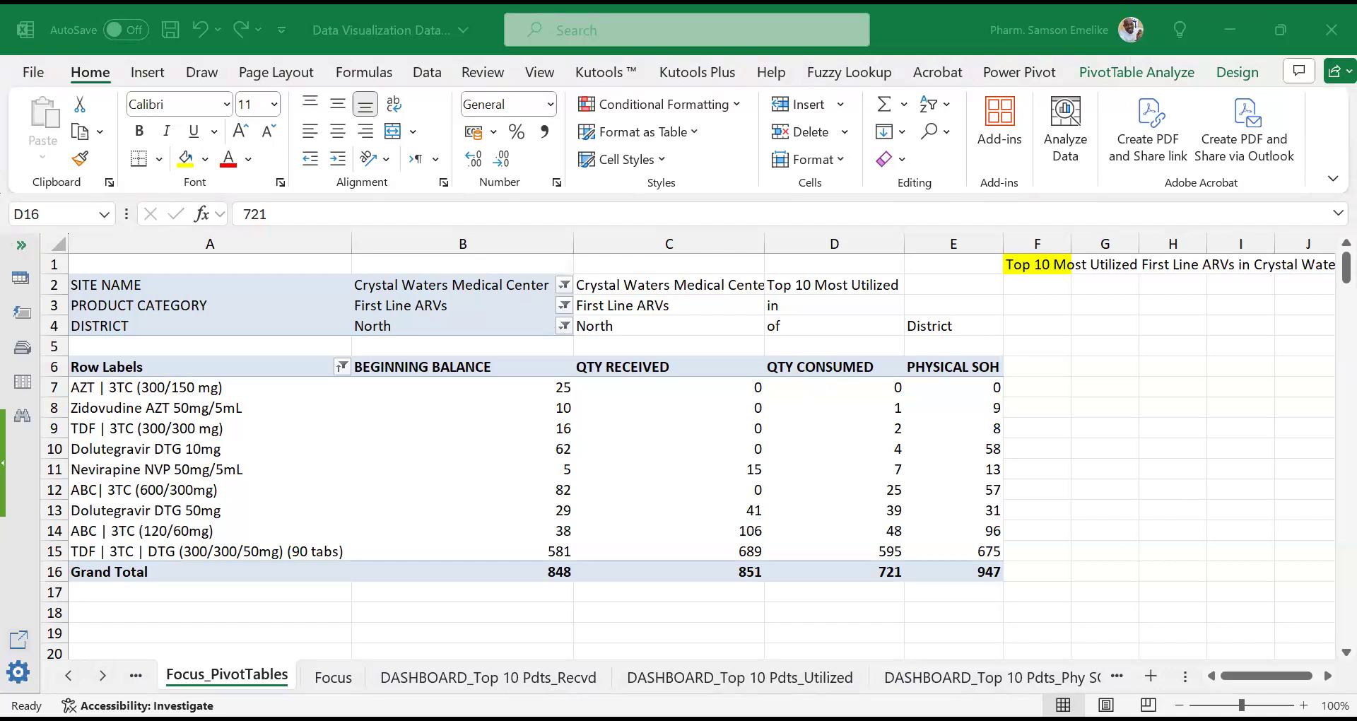
Step: Clear the filter on the Decision column of the RAW DATA sheet
click(332, 680)
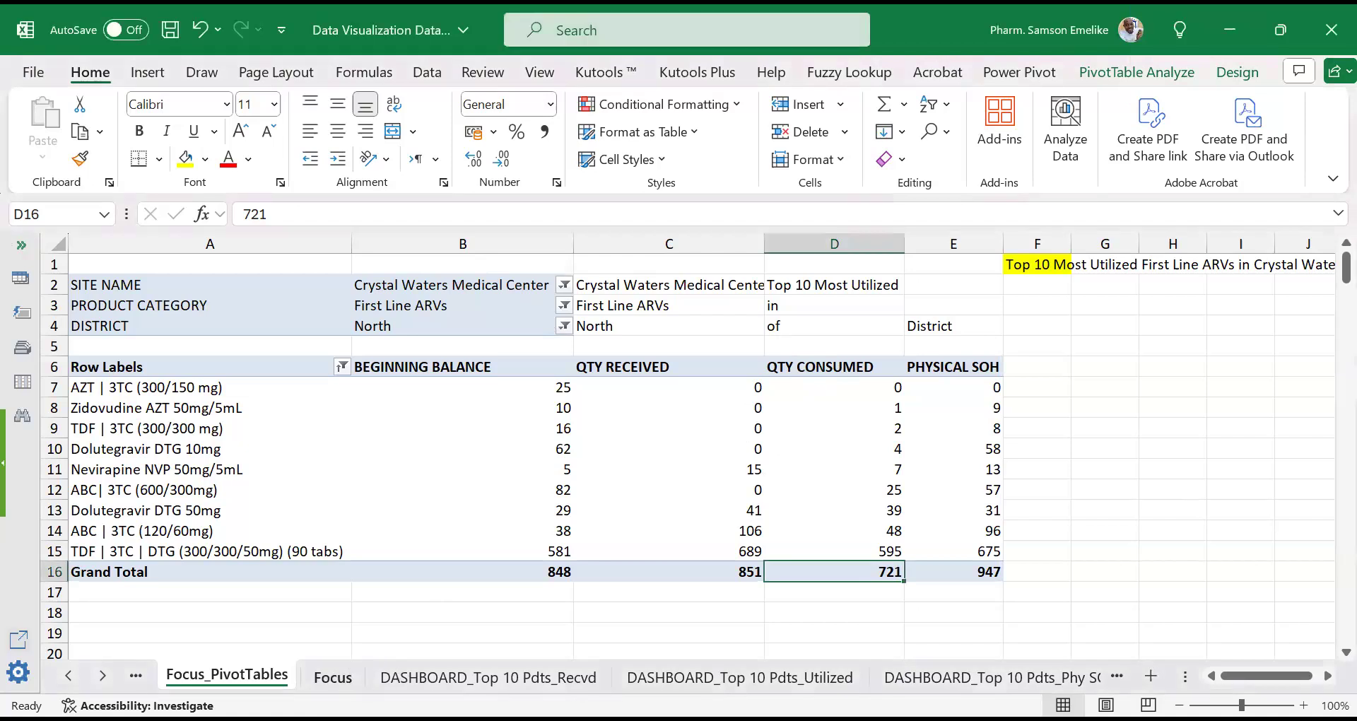
click(69, 677)
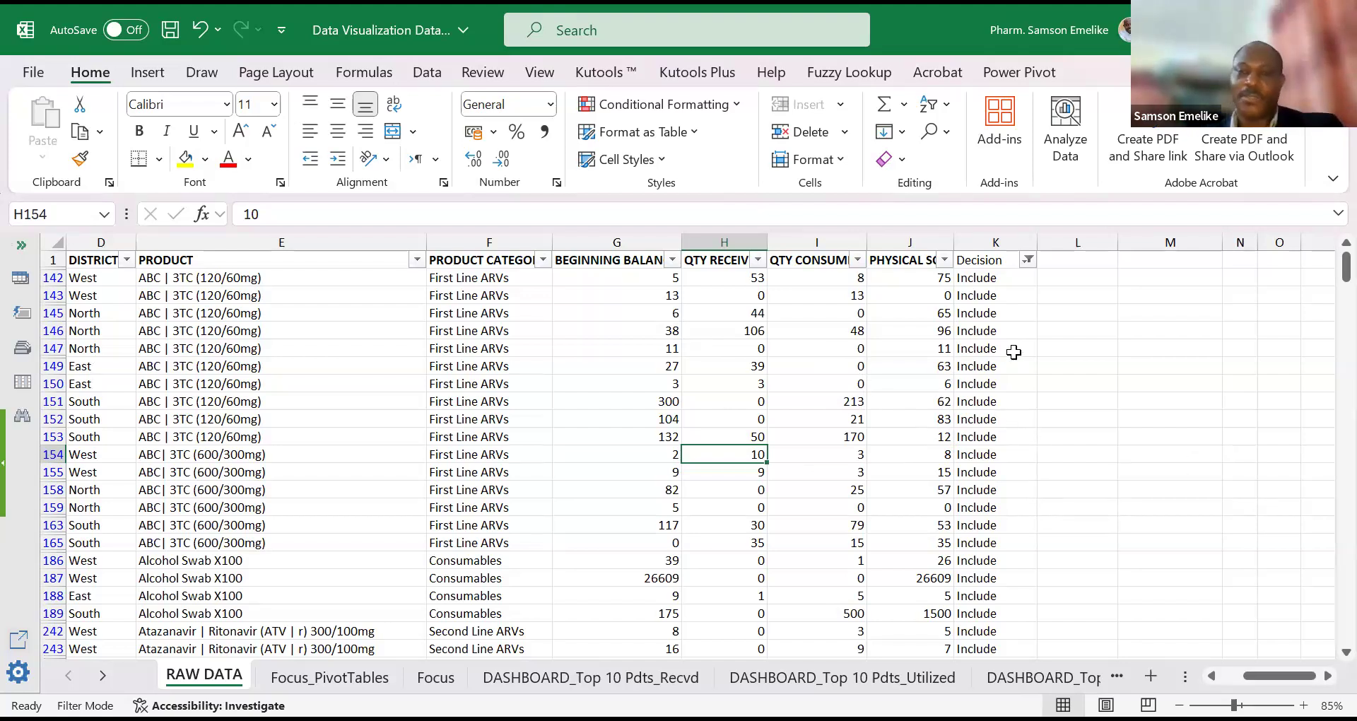
click(1026, 260)
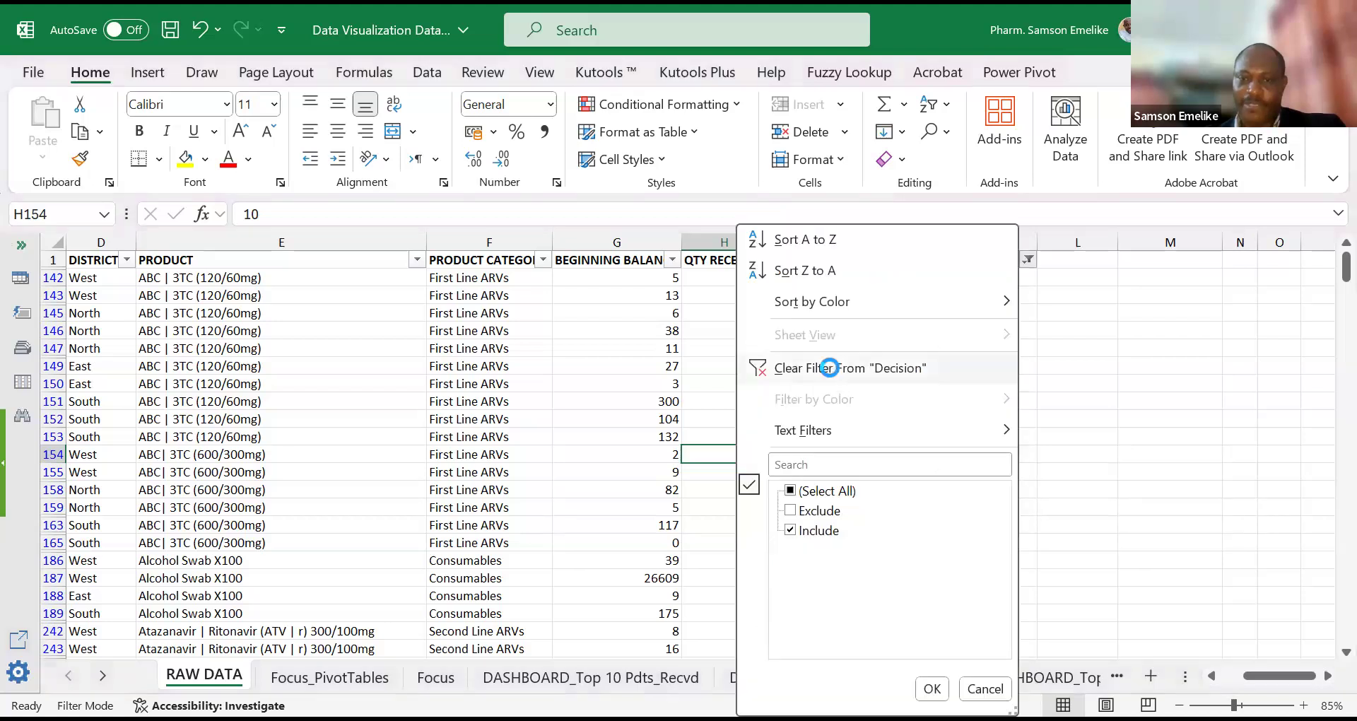
click(978, 379)
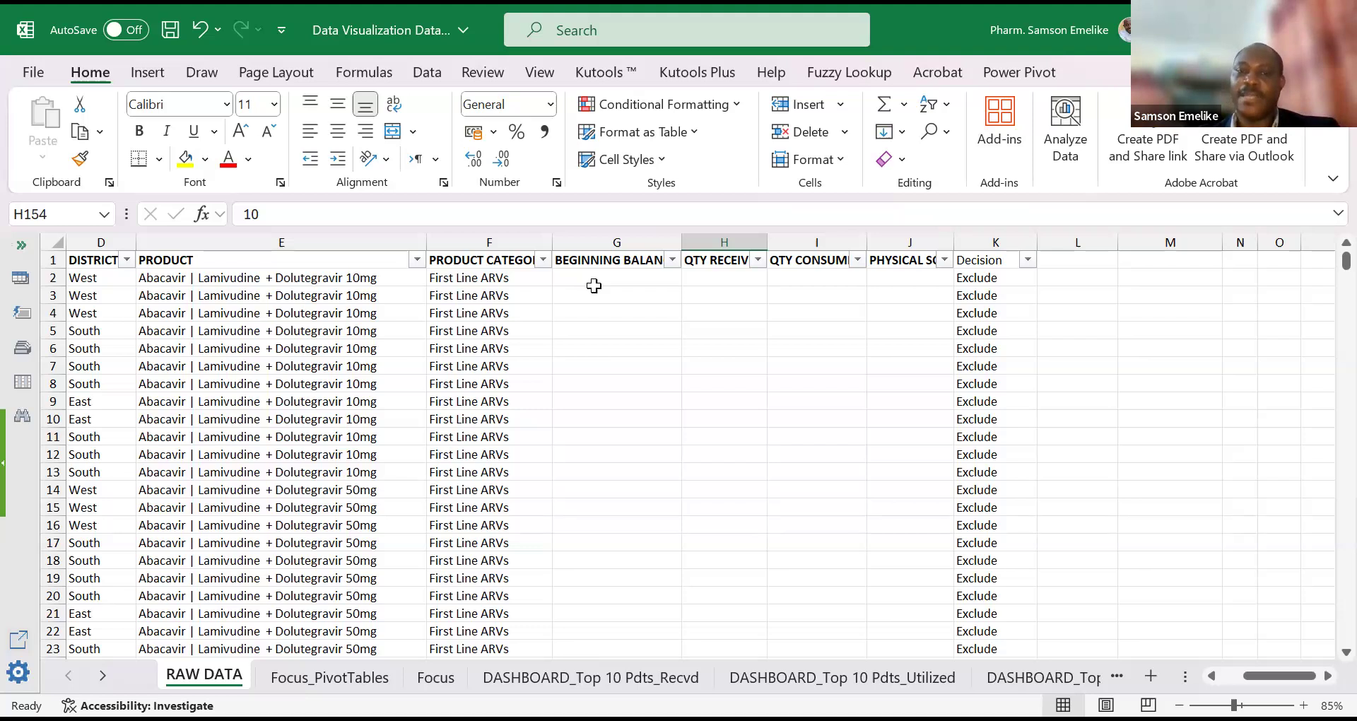
Step: Examine the quantity columns G to J of RAW DATA, especially row 144, against their Include or Exclude decisions
drag(633, 272, 916, 639)
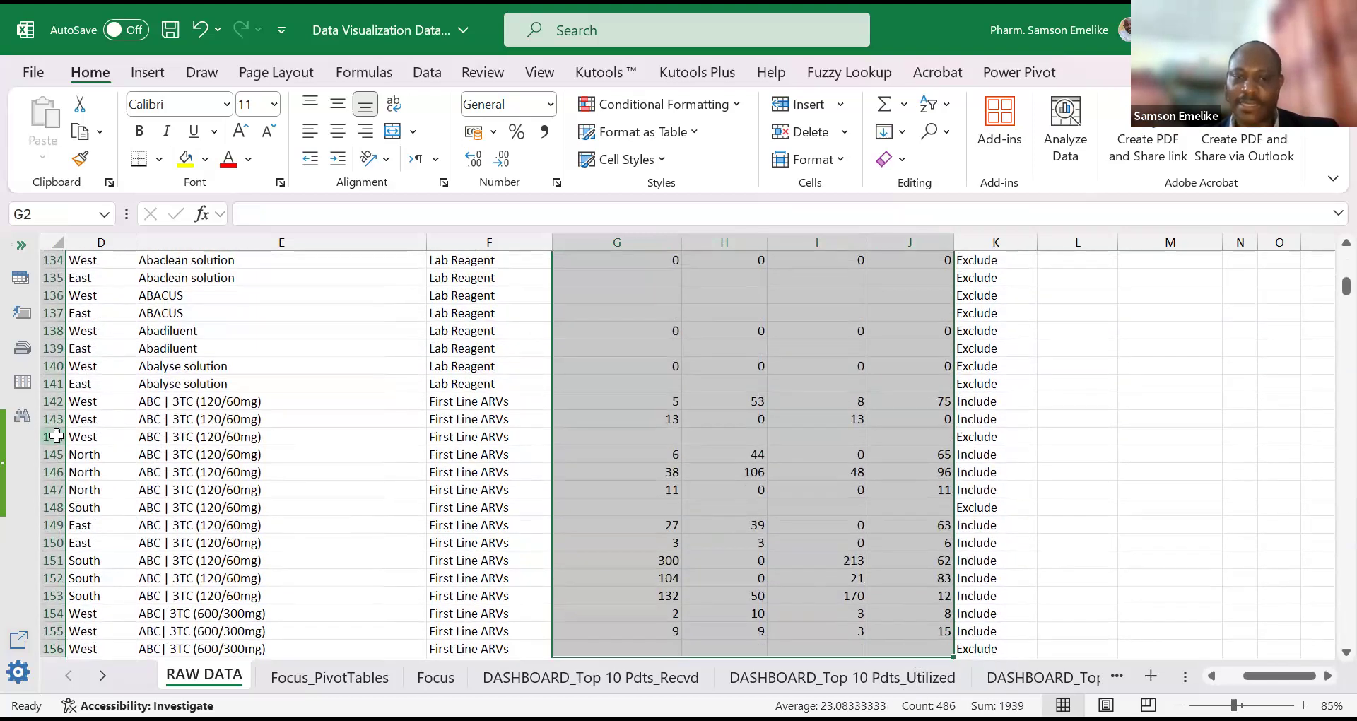
click(54, 436)
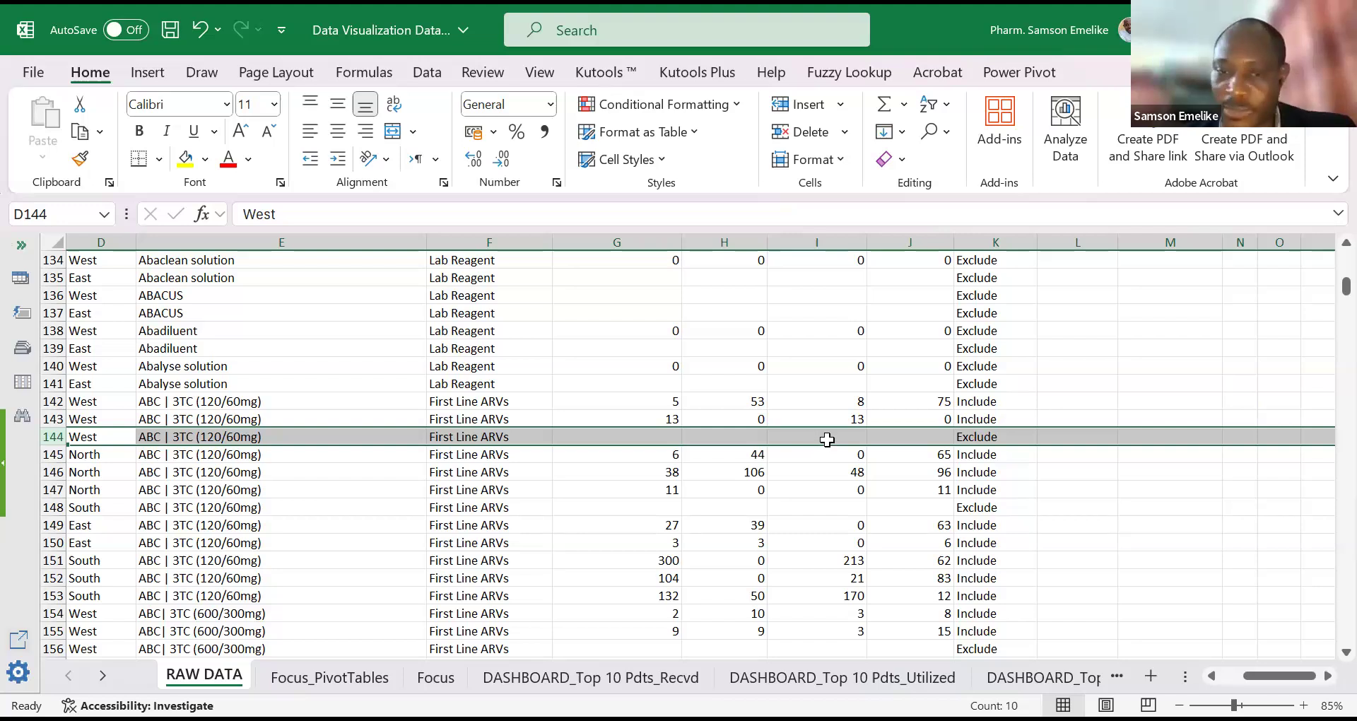
key(Right)
key(Right)
key(Right)
key(Right)
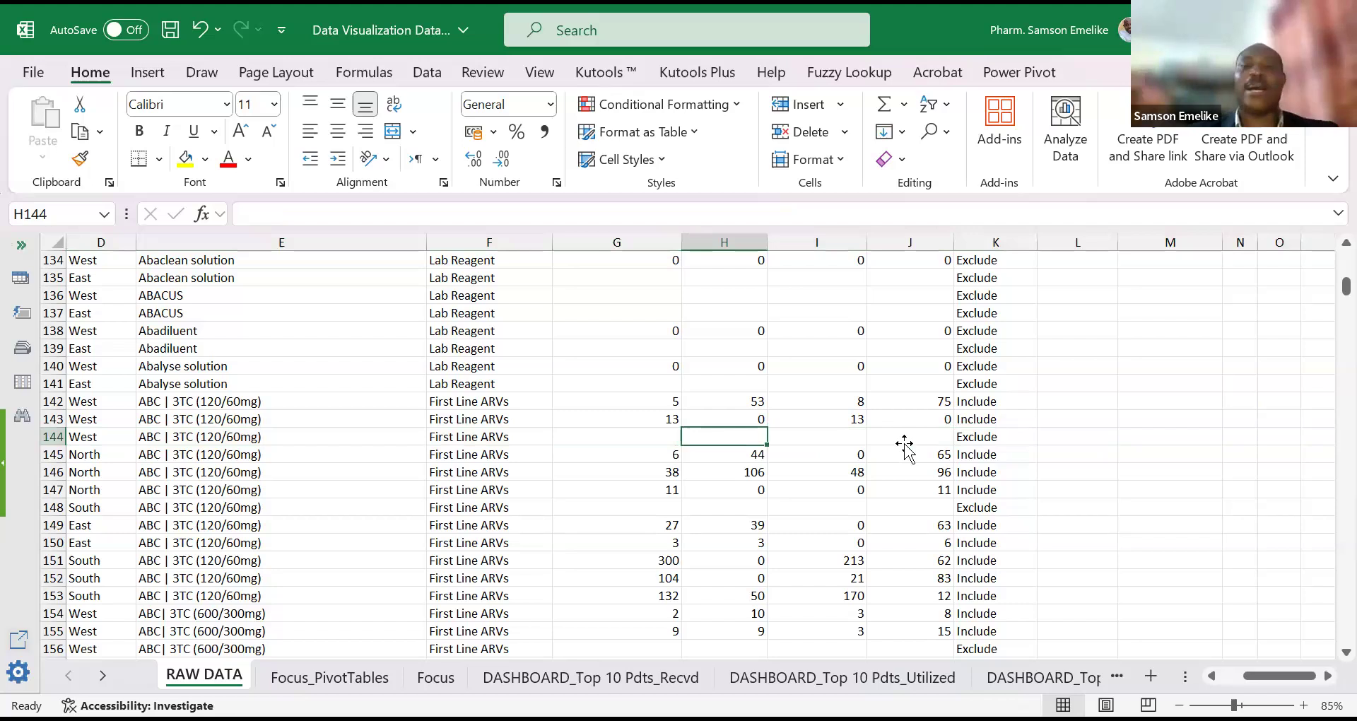
key(Right)
key(Right)
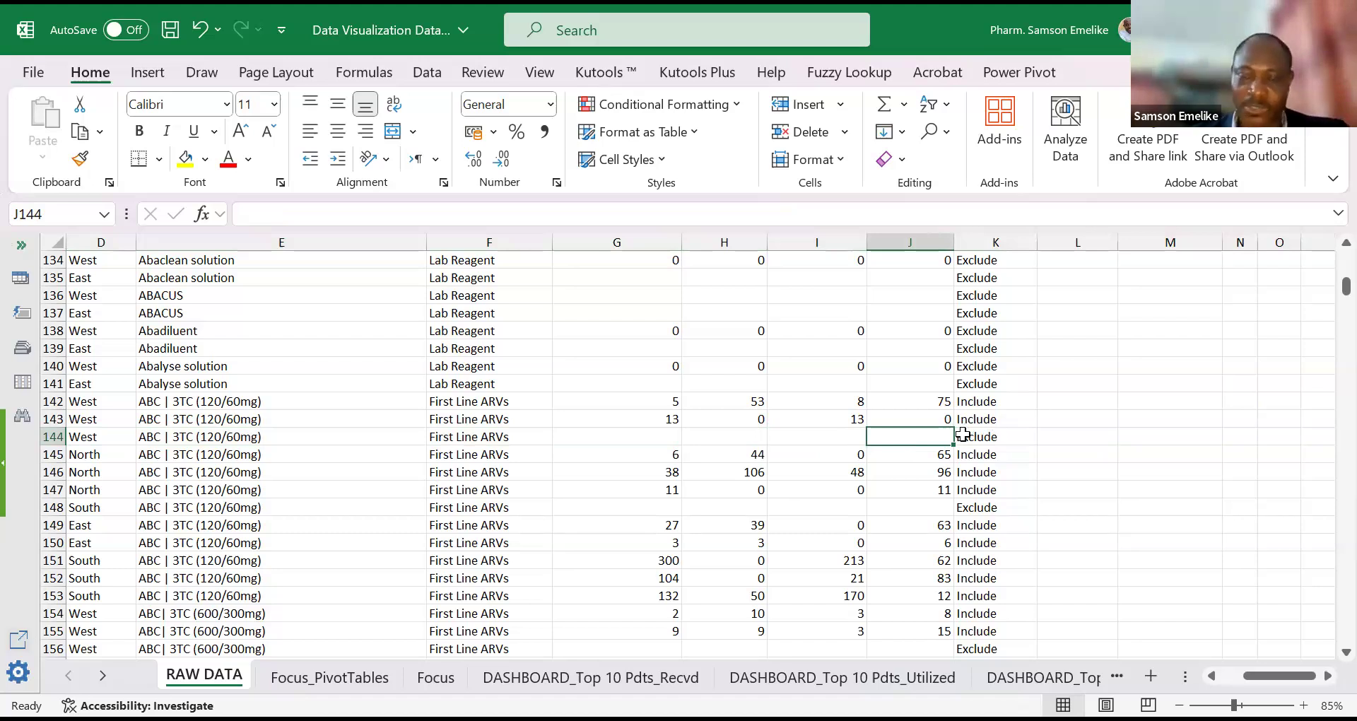
click(636, 434)
click(709, 434)
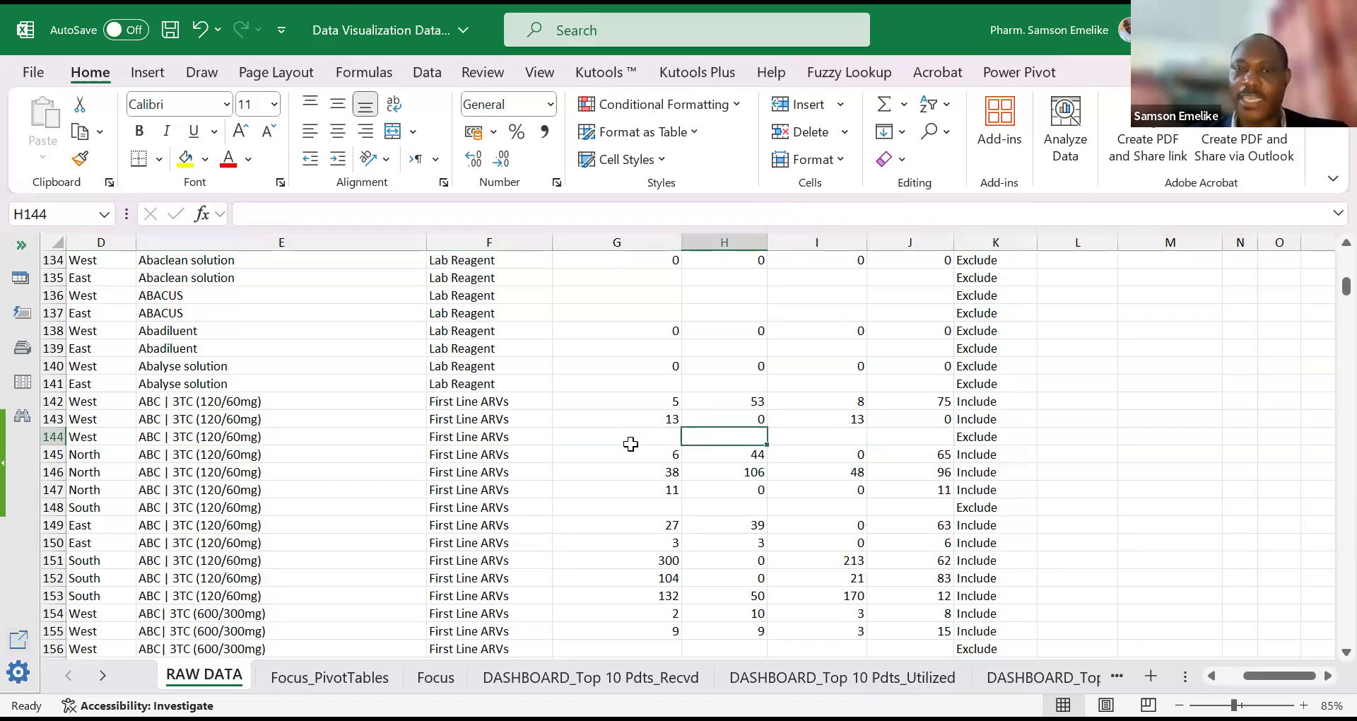
click(633, 435)
click(710, 434)
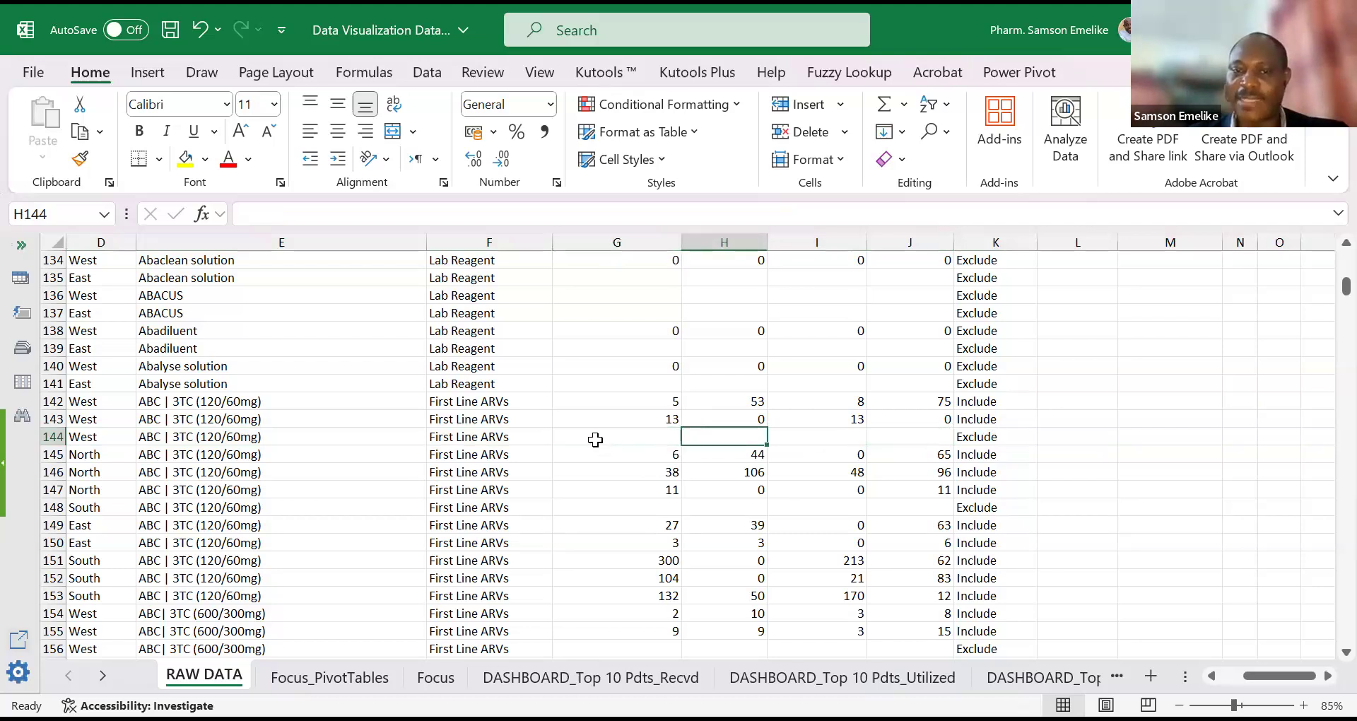
drag(657, 431, 904, 433)
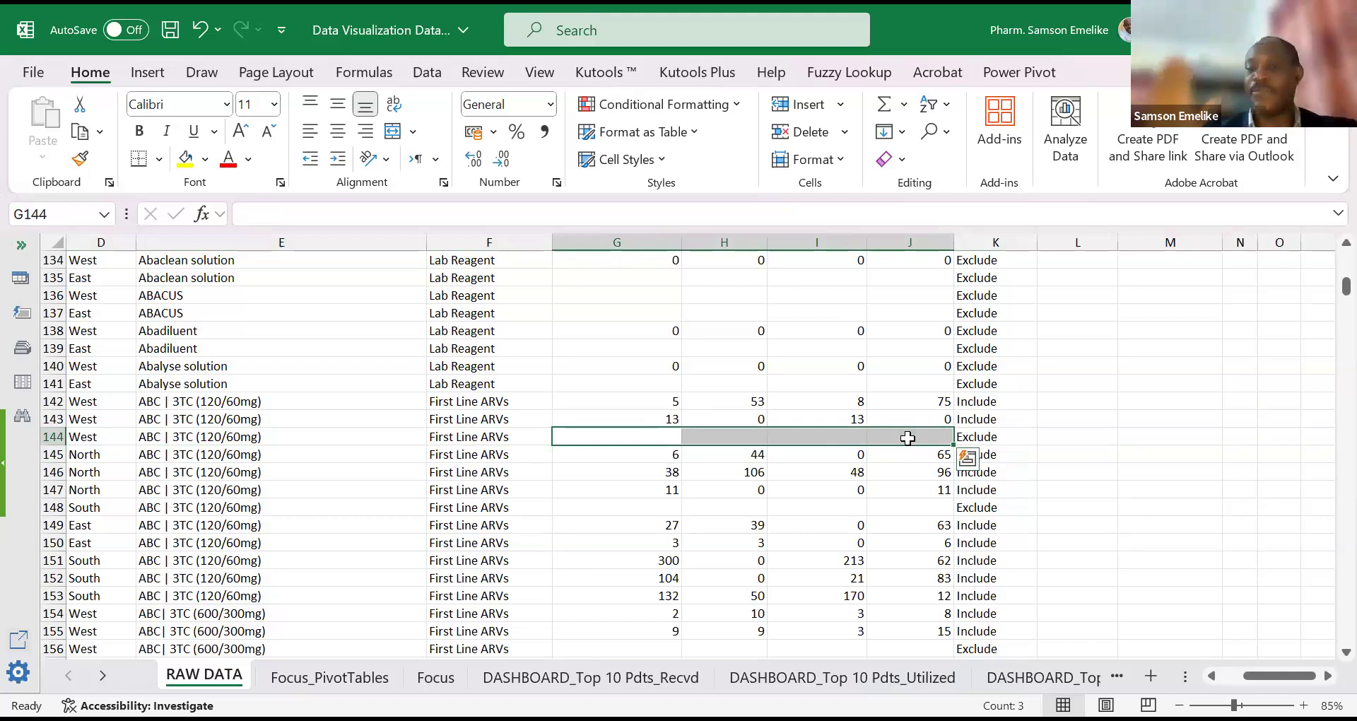
Step: Widen the Decision column slightly and inspect the formula in K2 against the quantity cells G2:J2
drag(1346, 287, 631, 306)
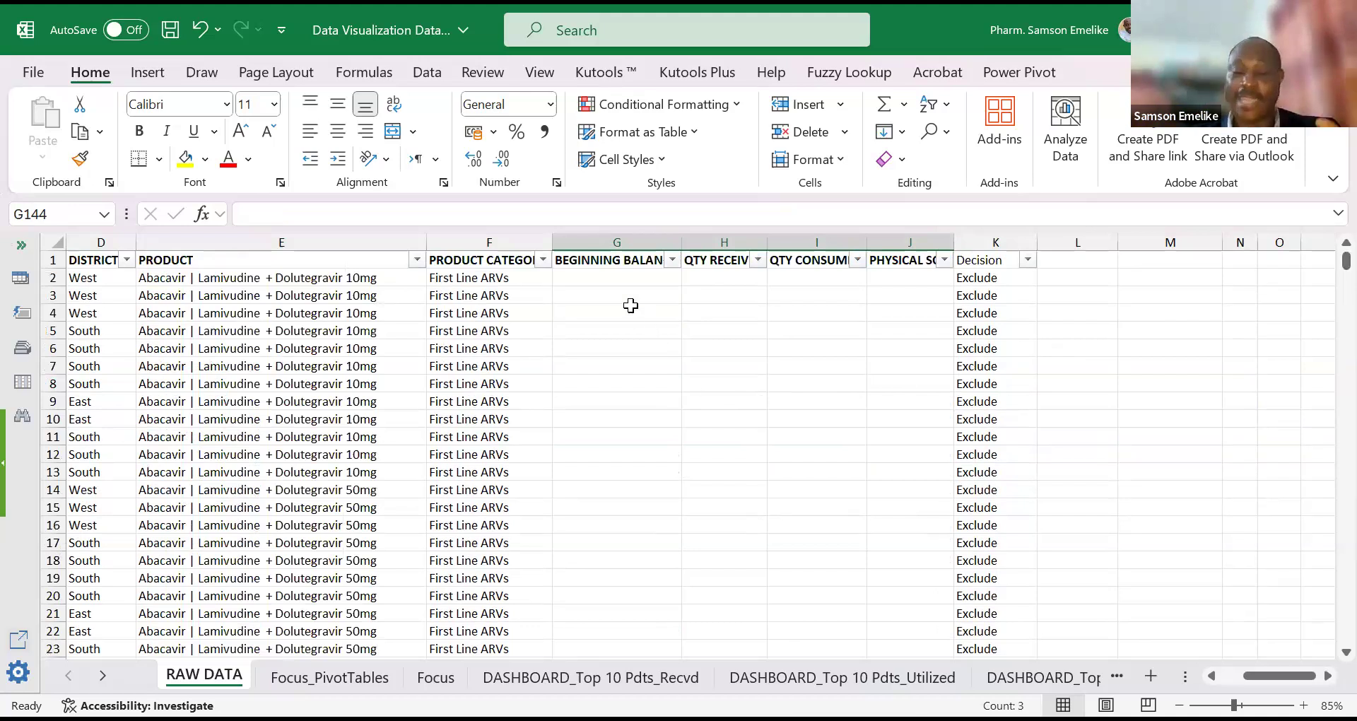
drag(594, 277, 903, 273)
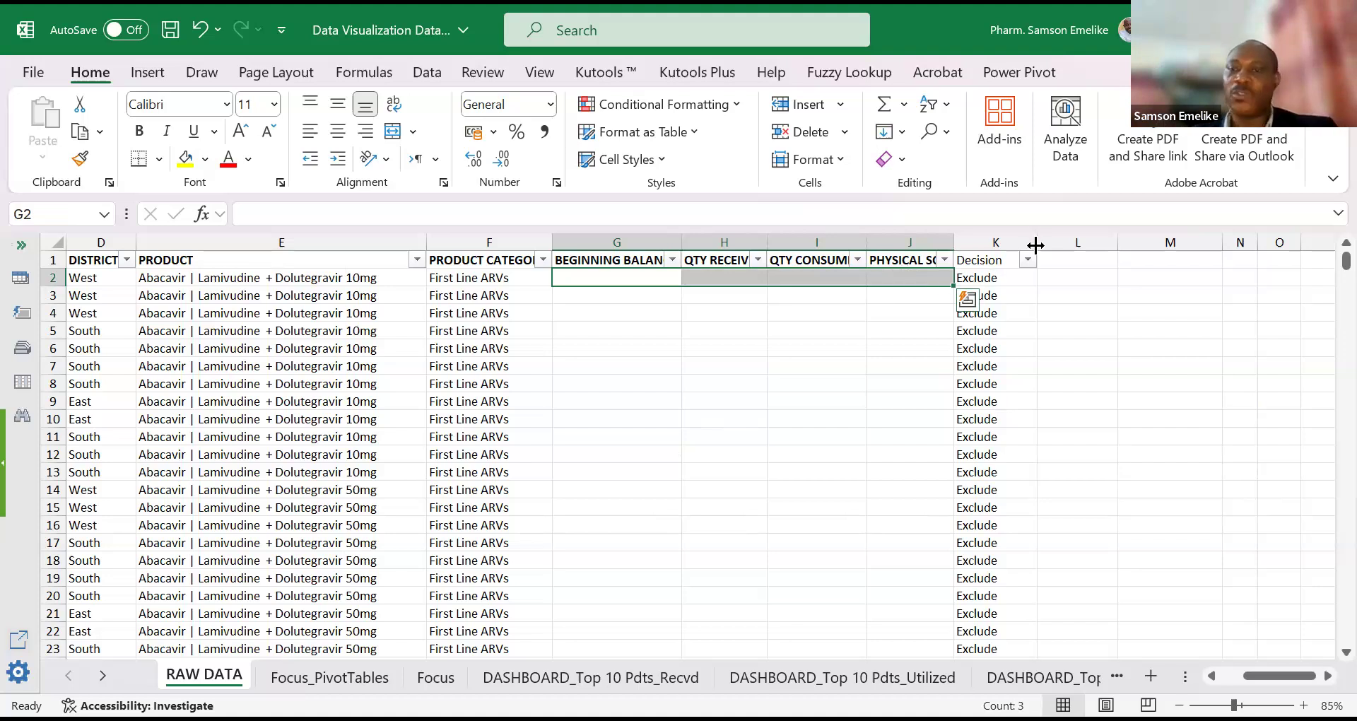
drag(1035, 246, 1057, 245)
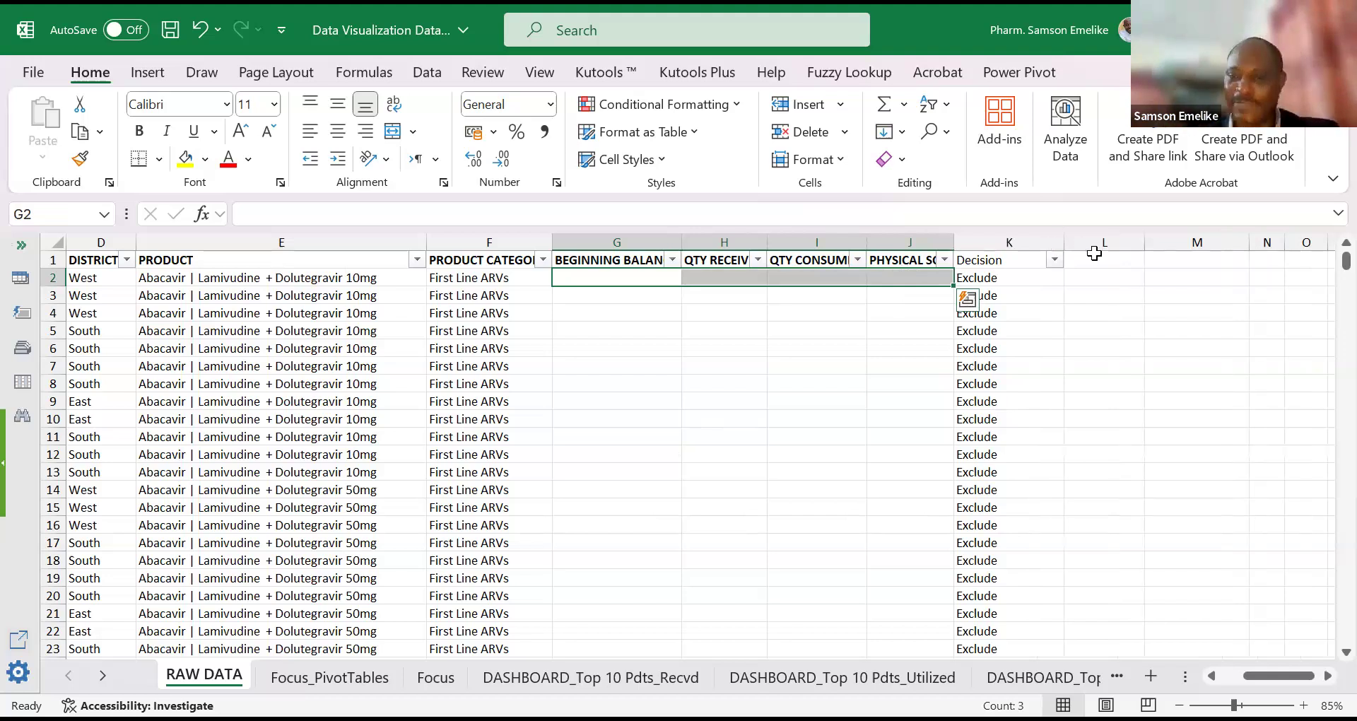
click(983, 278)
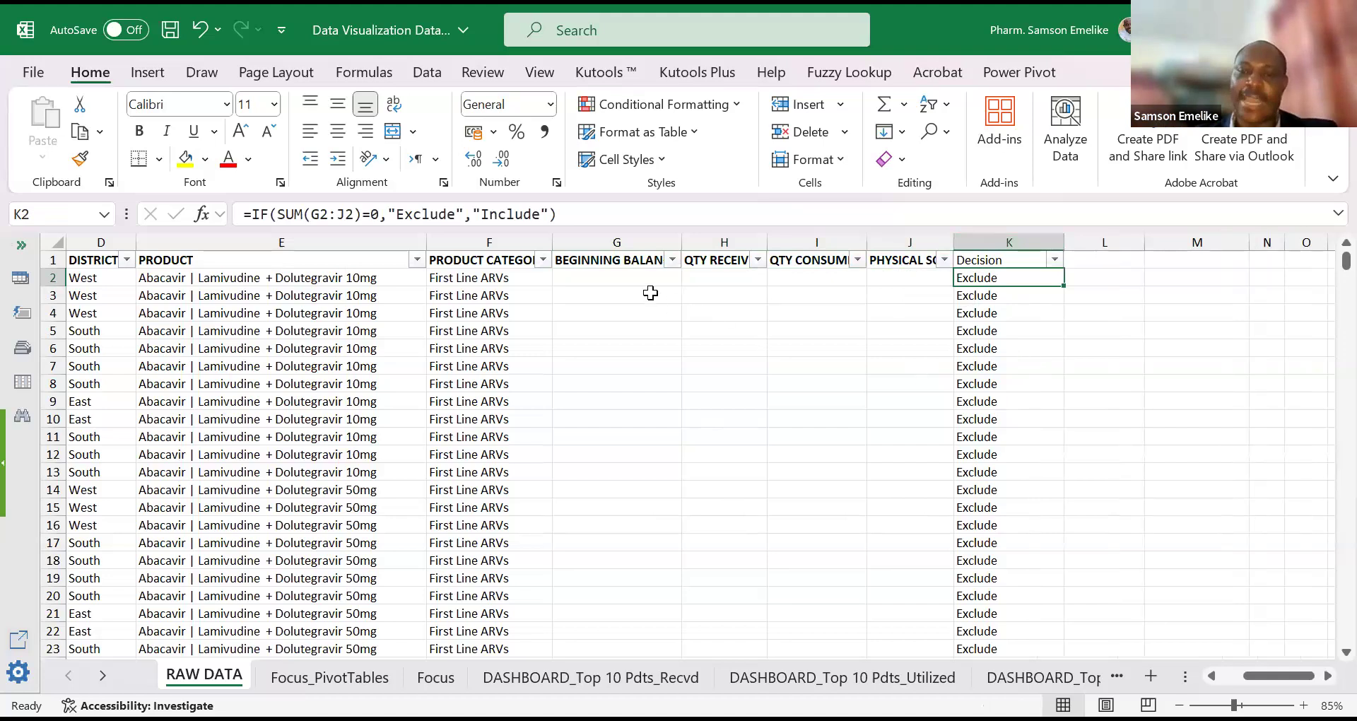
drag(650, 280, 896, 279)
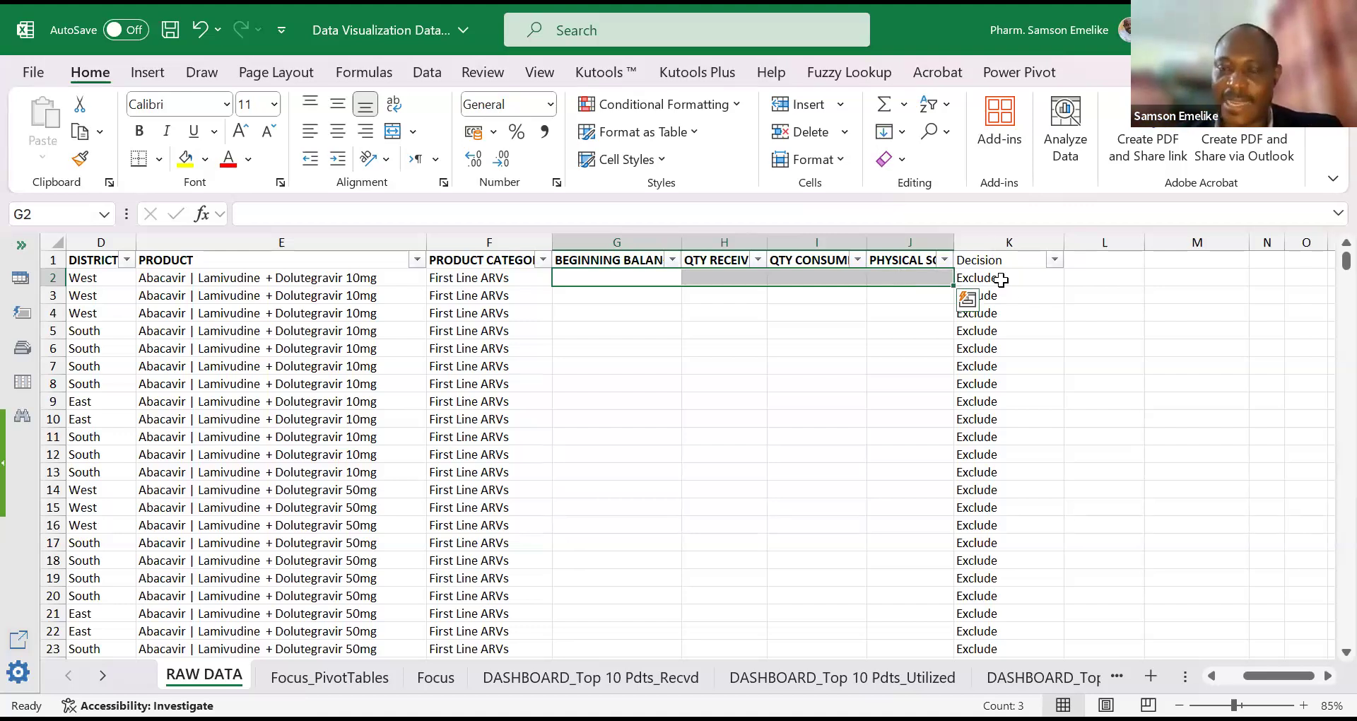
key(ctrl+Right)
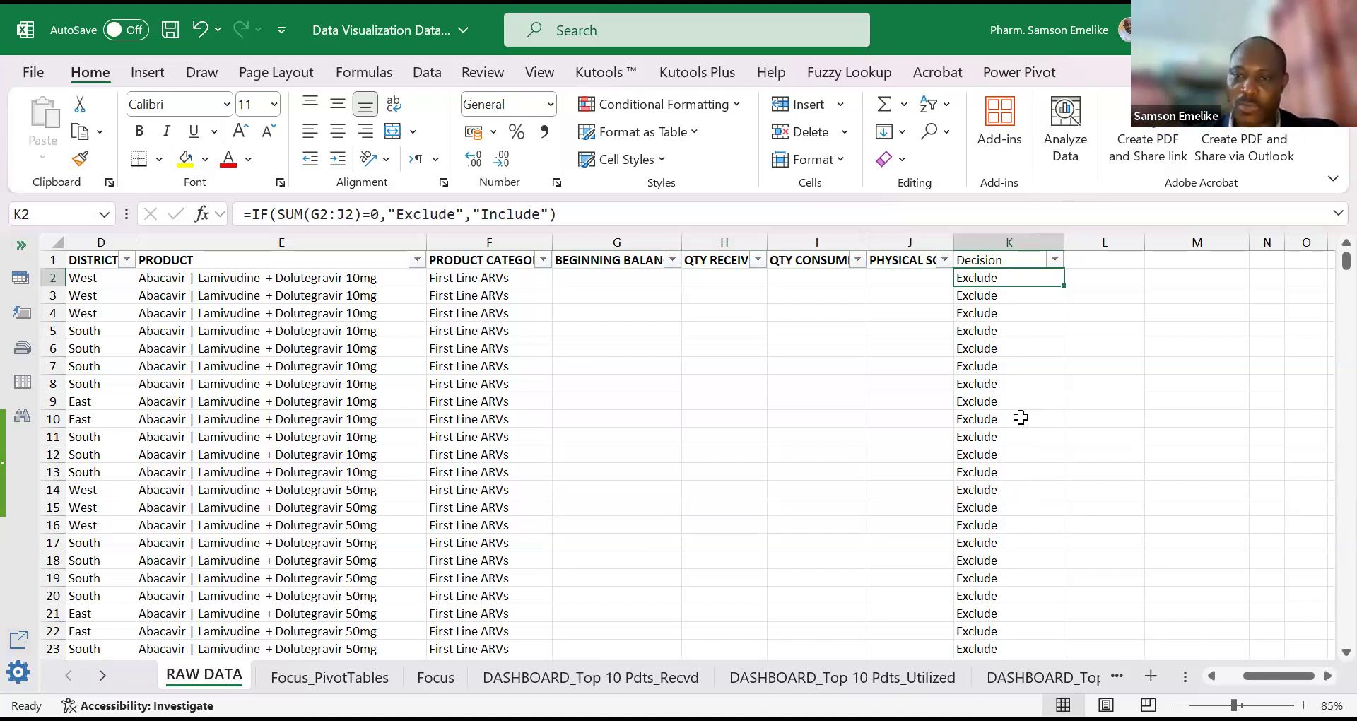
Step: Filter the Decision column of RAW DATA to show only the Include records
click(1055, 258)
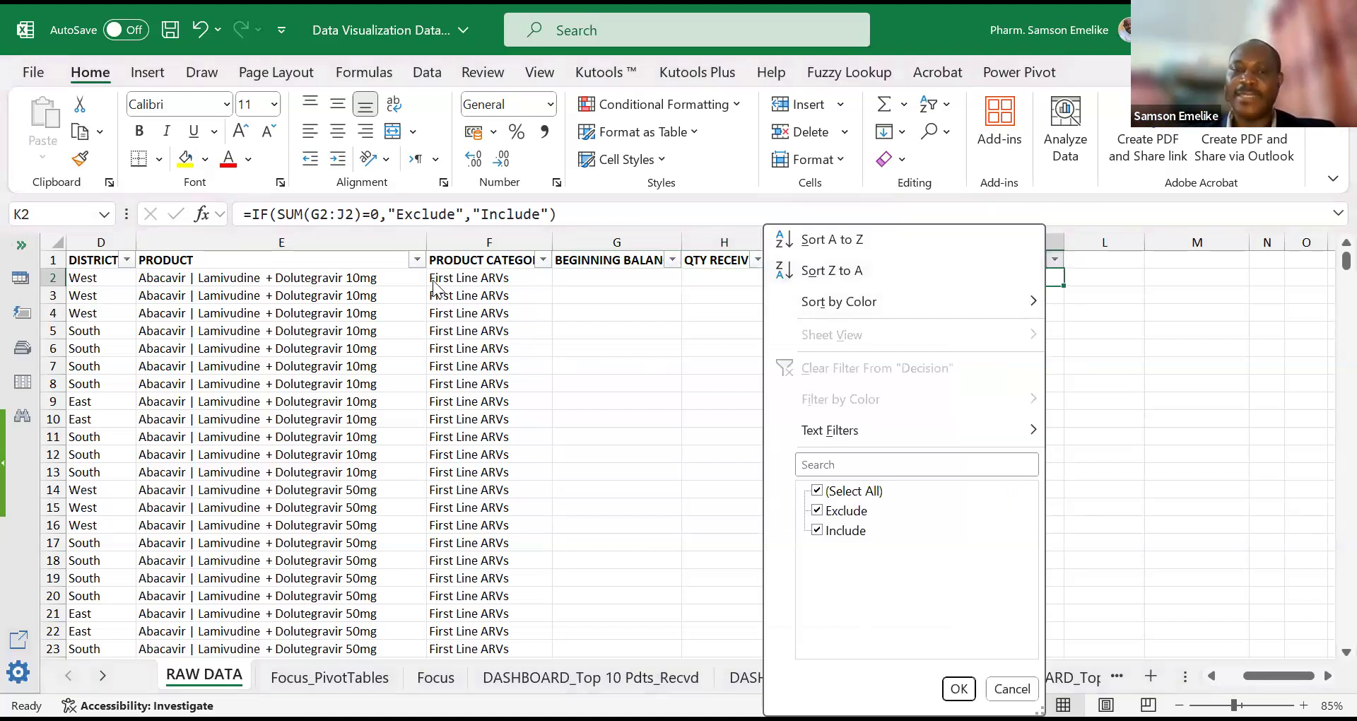
click(818, 492)
click(819, 491)
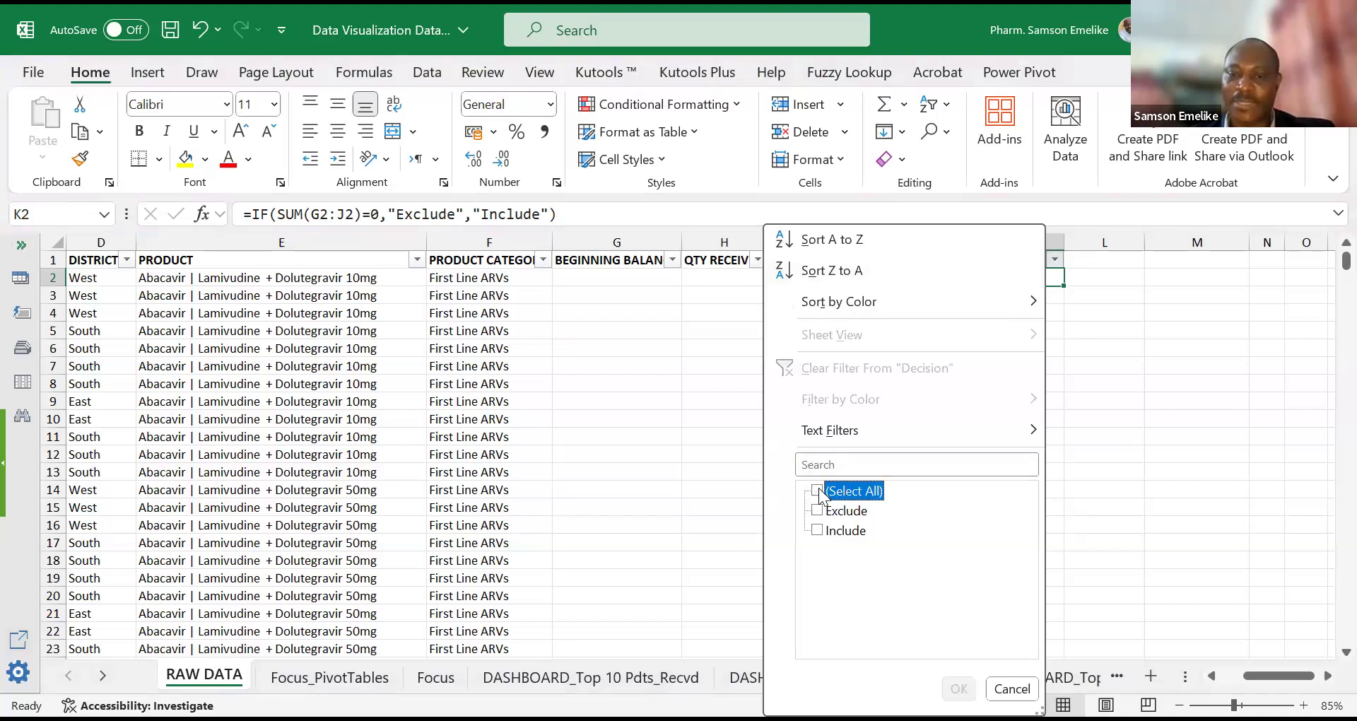
click(821, 535)
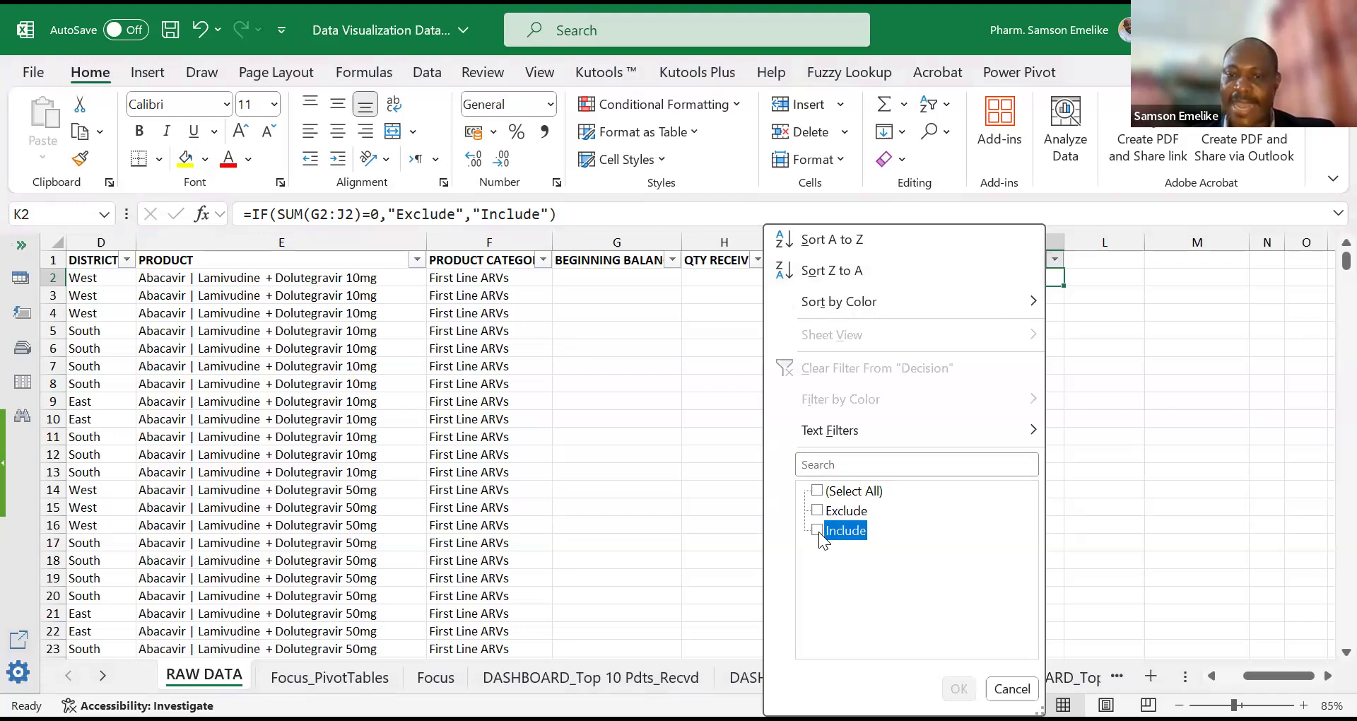
click(957, 689)
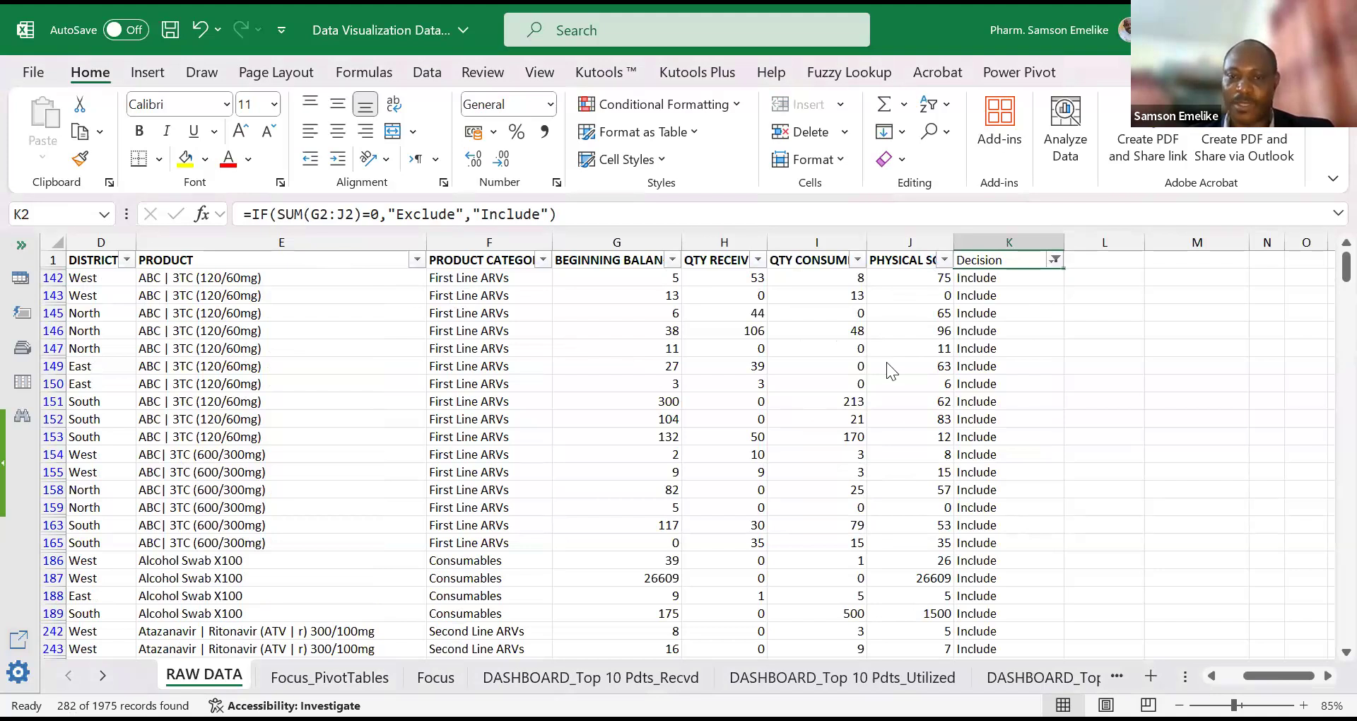
Step: Filter the PHYSICAL SOH column to the value 0 to inspect those records, and clear that filter again
click(944, 260)
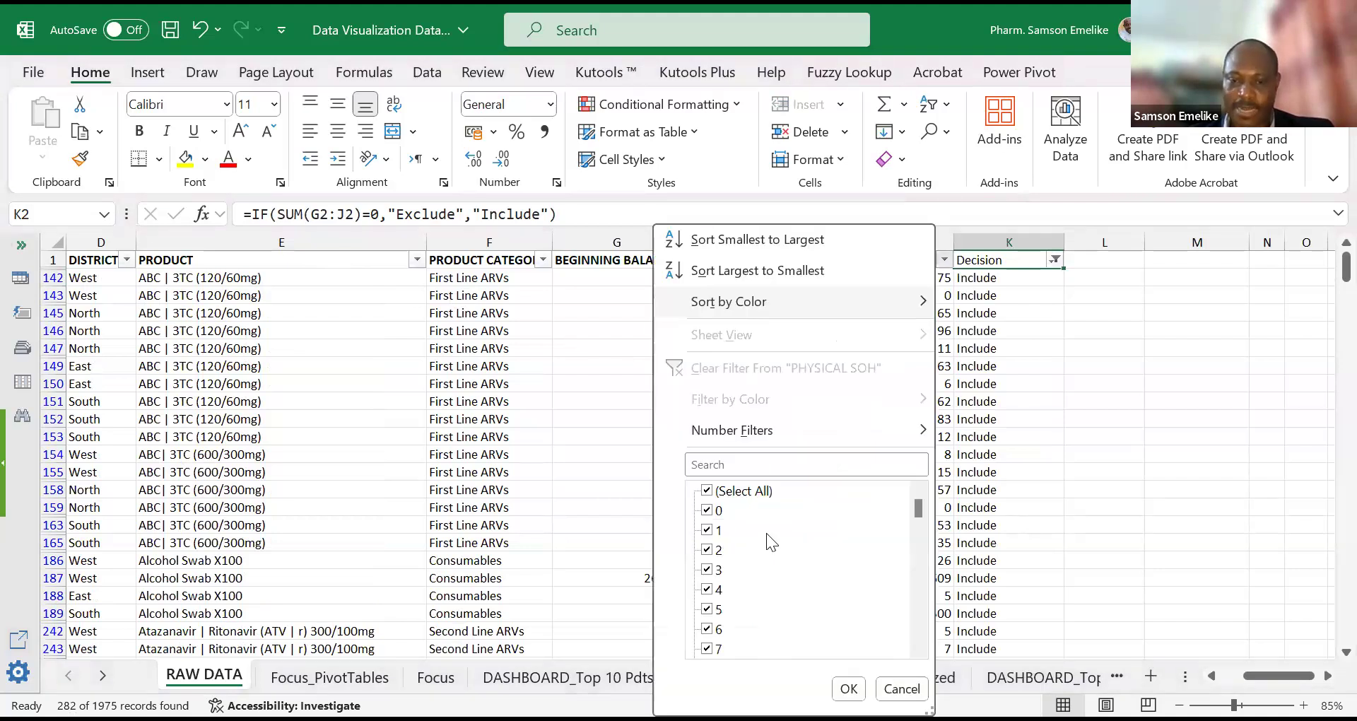
click(707, 491)
click(707, 509)
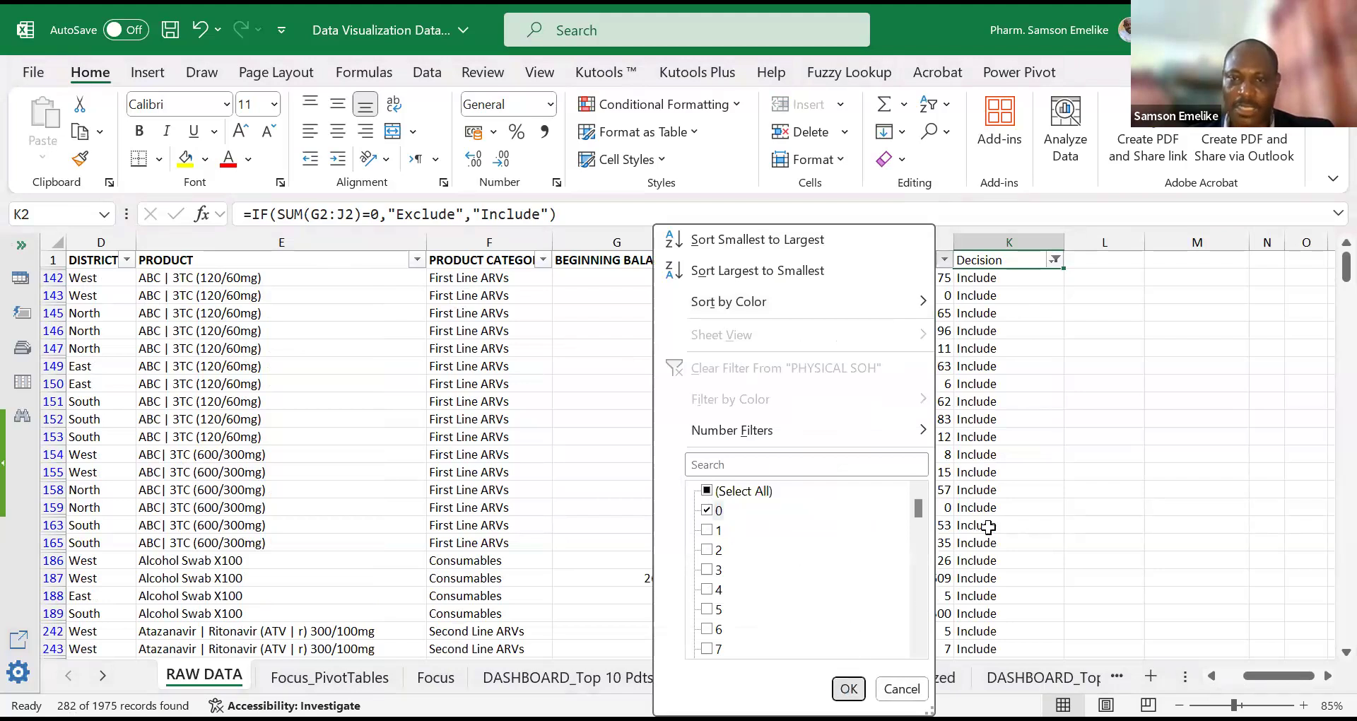
key(Return)
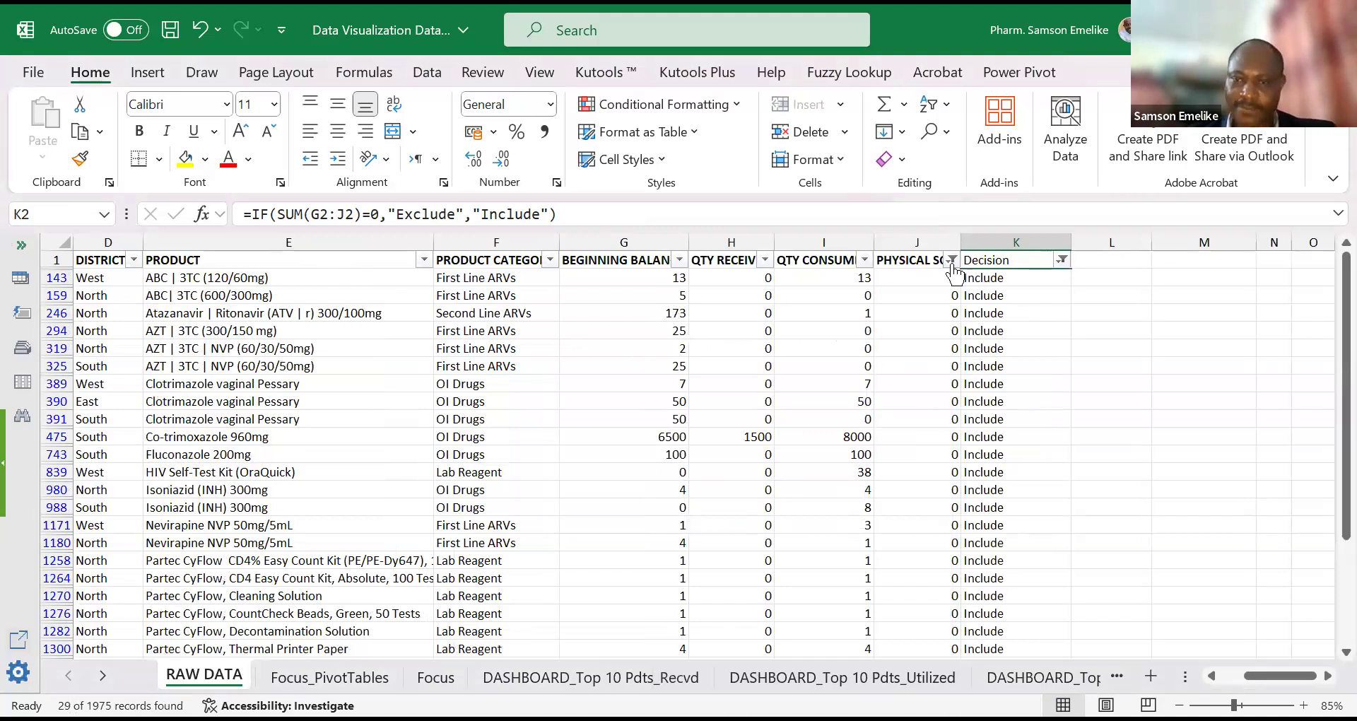
mouse_move(949, 267)
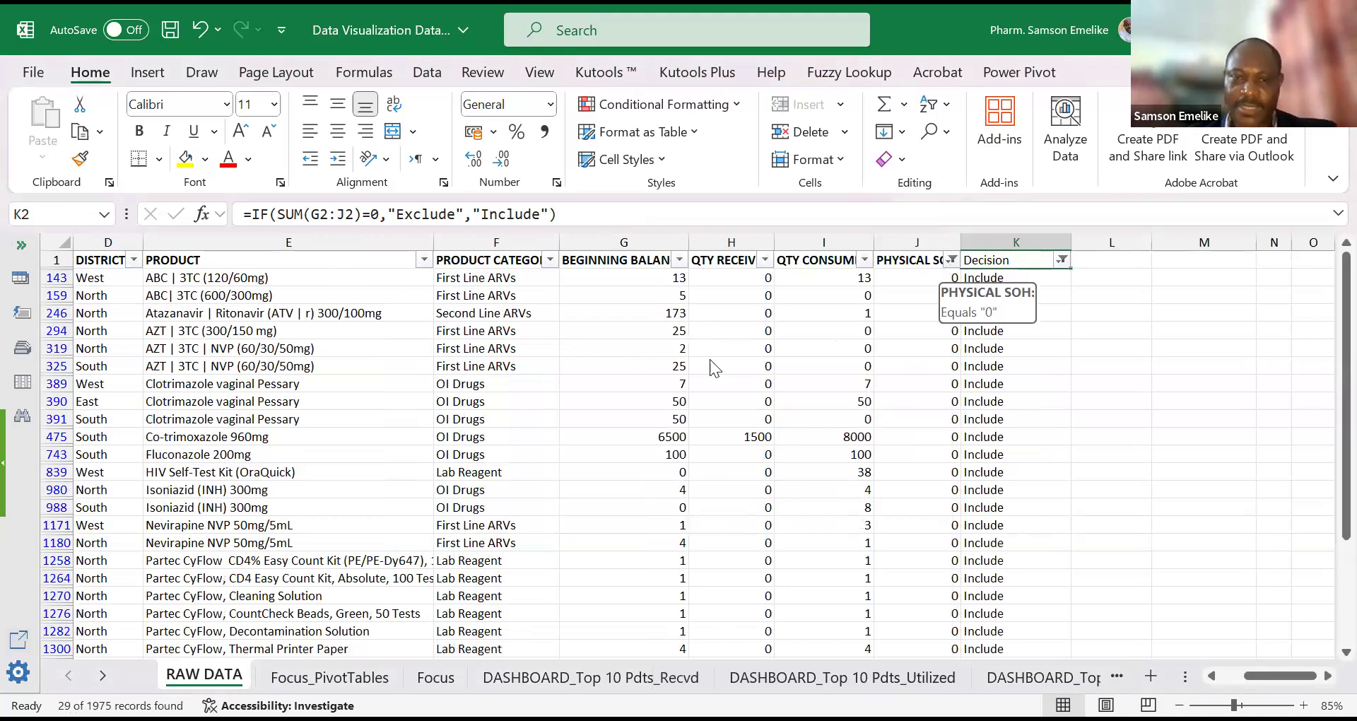
click(952, 259)
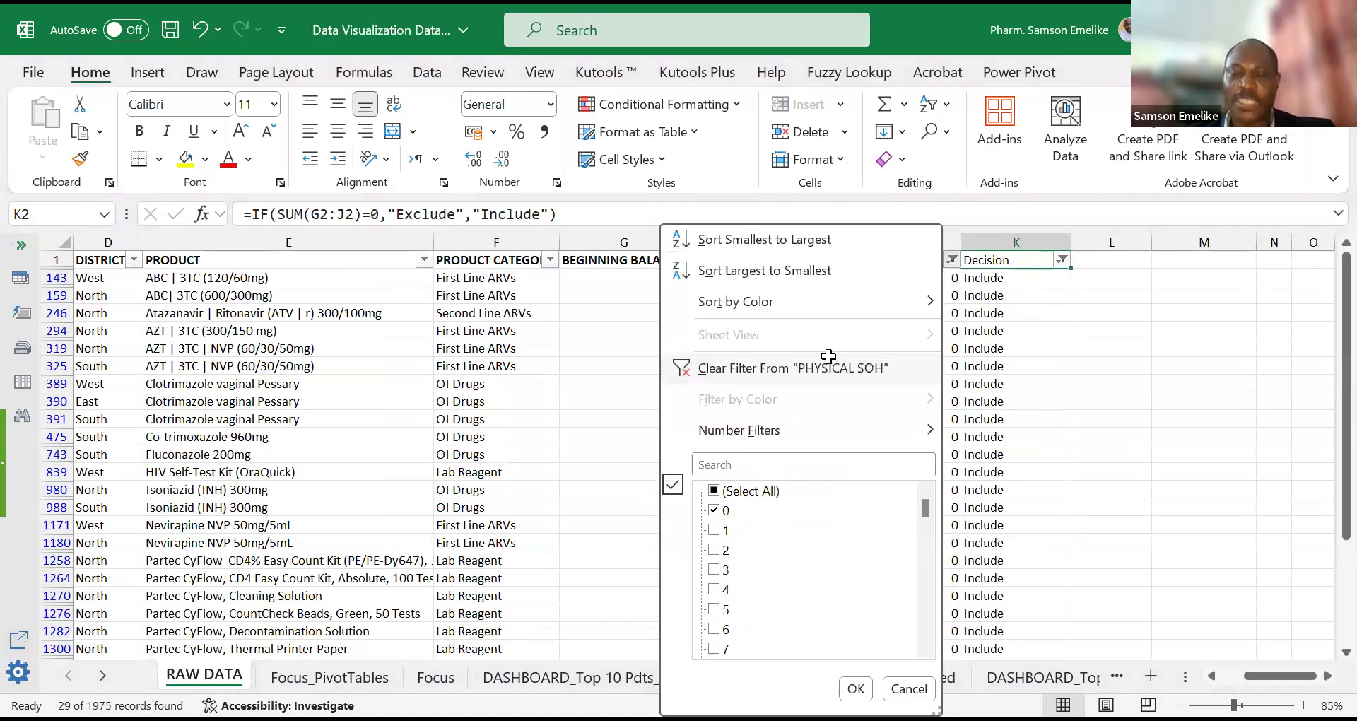
click(829, 356)
Step: Review the quantities in row 142, select the whole filtered RAW DATA table and compare it with the Focus sheet
drag(593, 278, 894, 274)
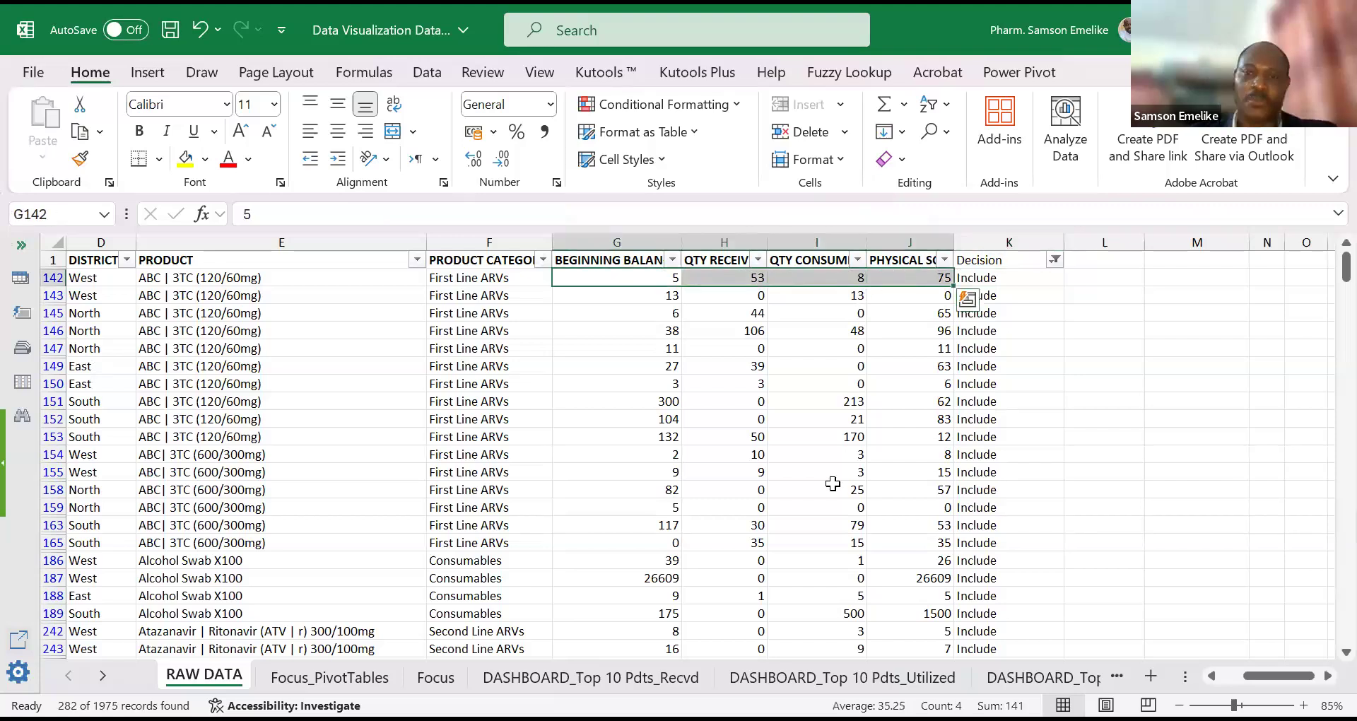
click(837, 529)
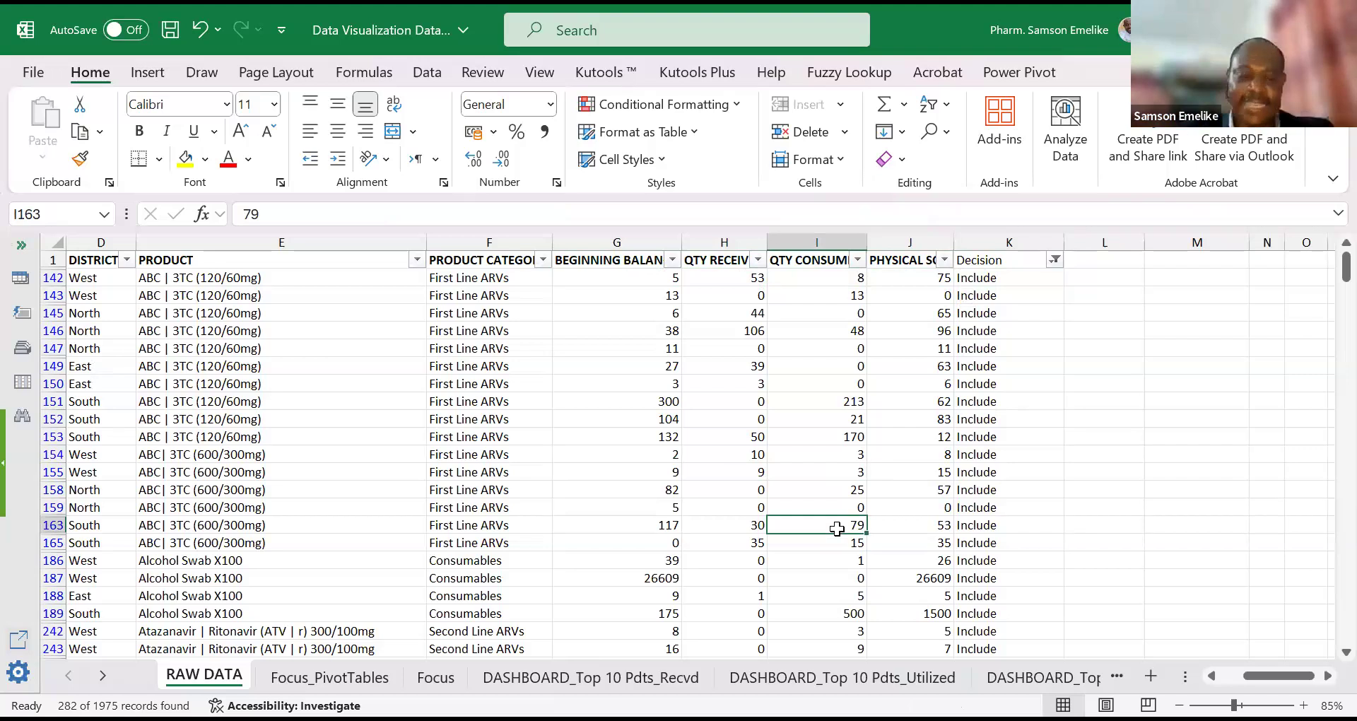
key(ctrl+a)
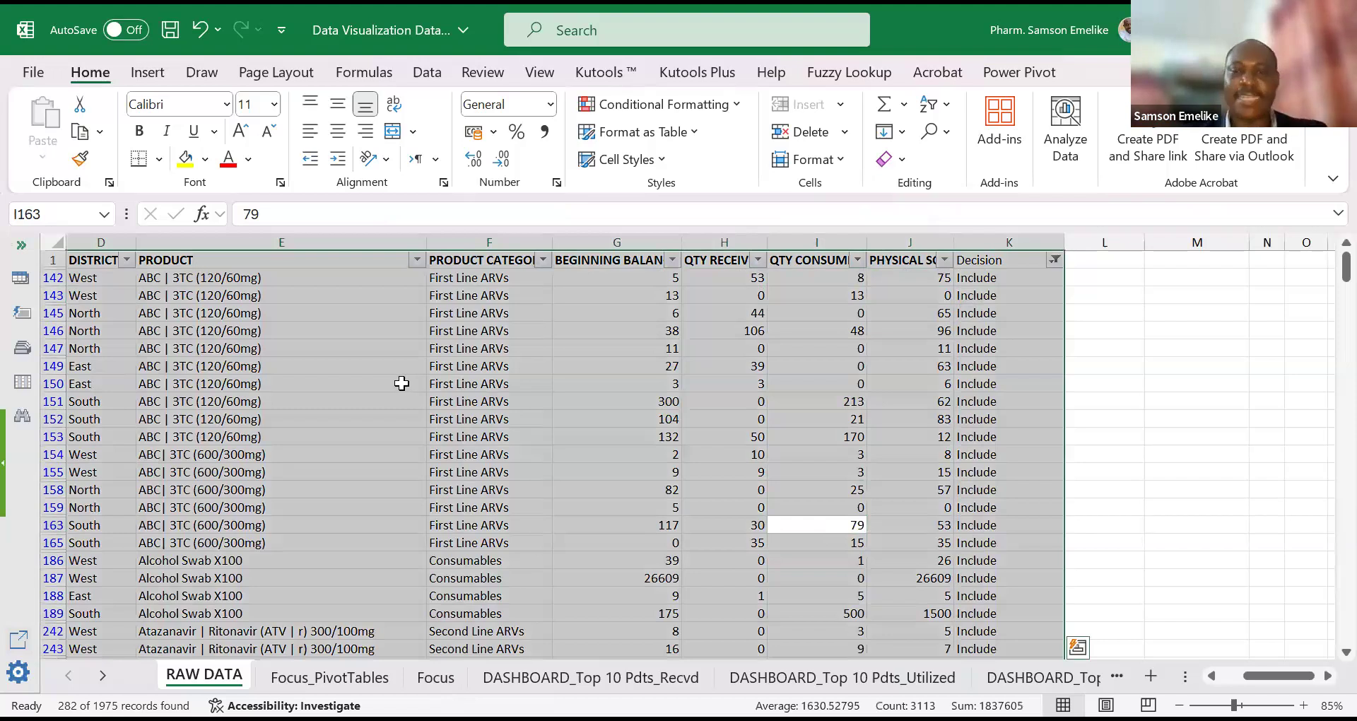
click(449, 681)
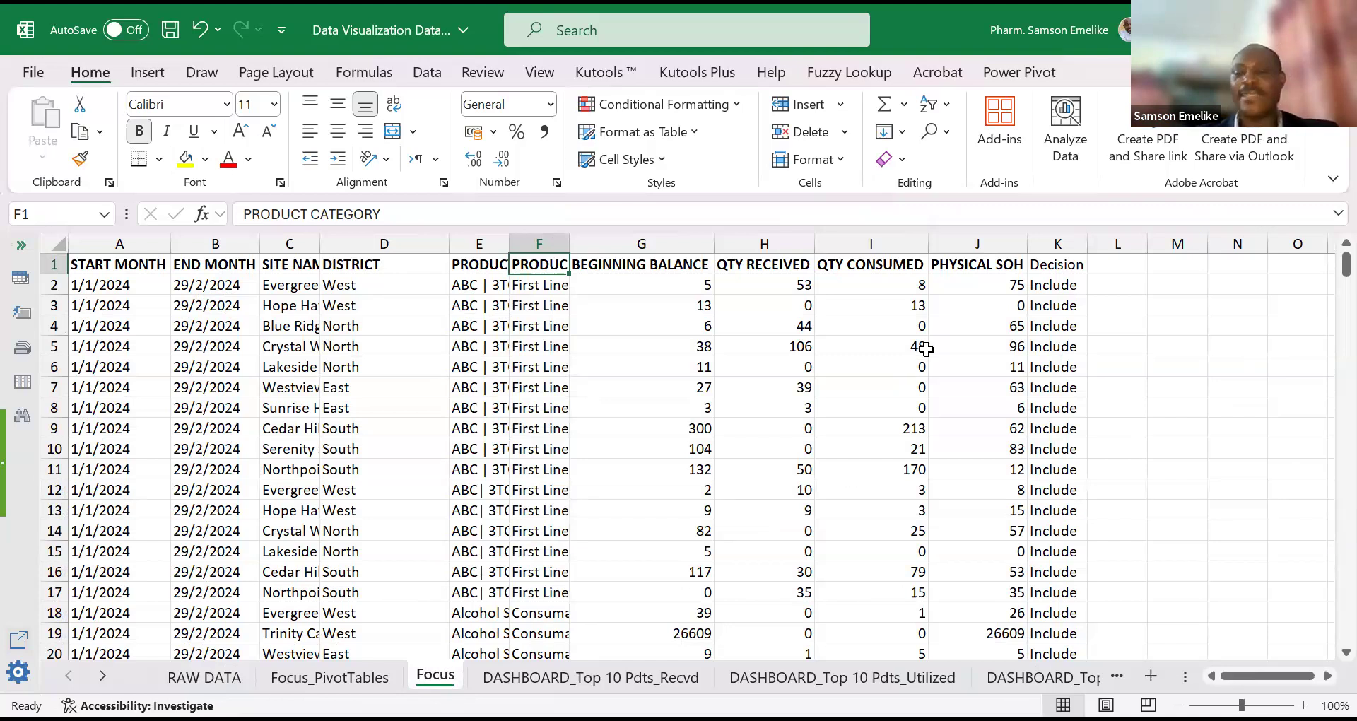
click(902, 290)
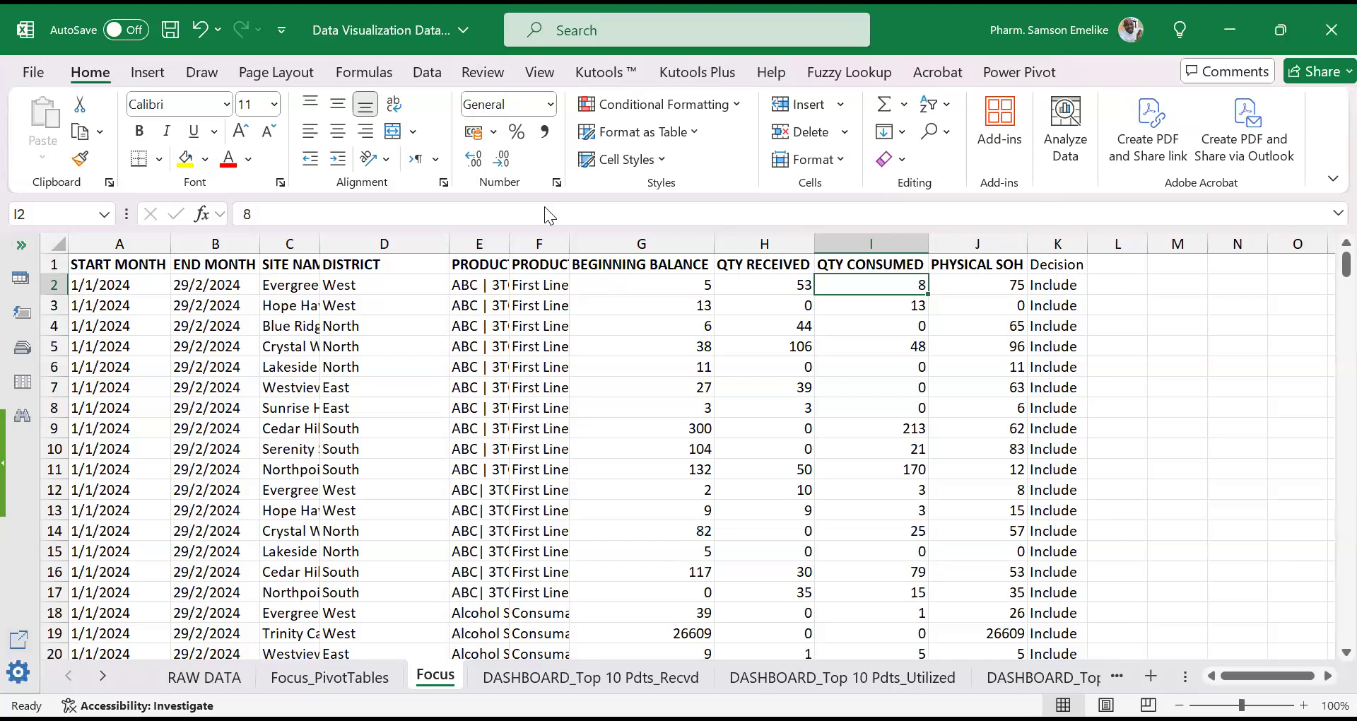
click(709, 427)
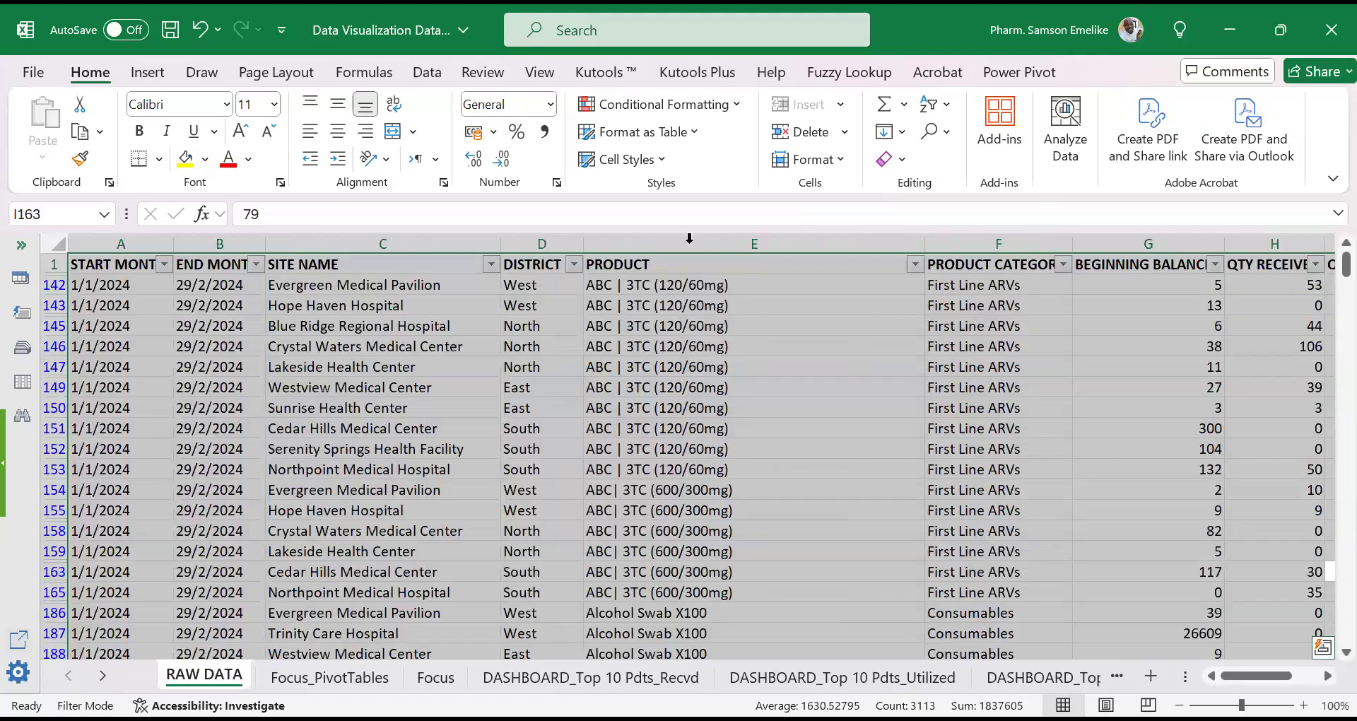
Step: Narrow the PRODUCT column on RAW DATA and widen the PRODUCT CATEGORY column to fit its header
click(666, 244)
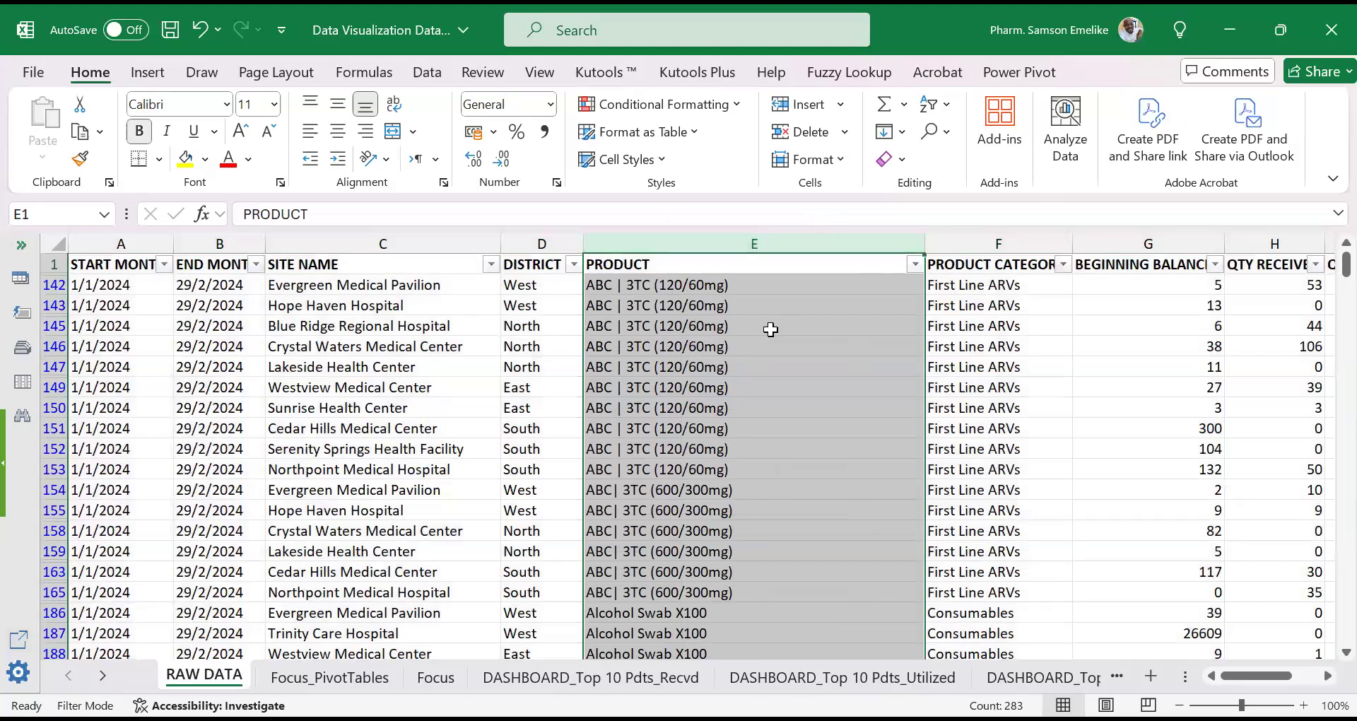
key(shift+Right)
click(738, 414)
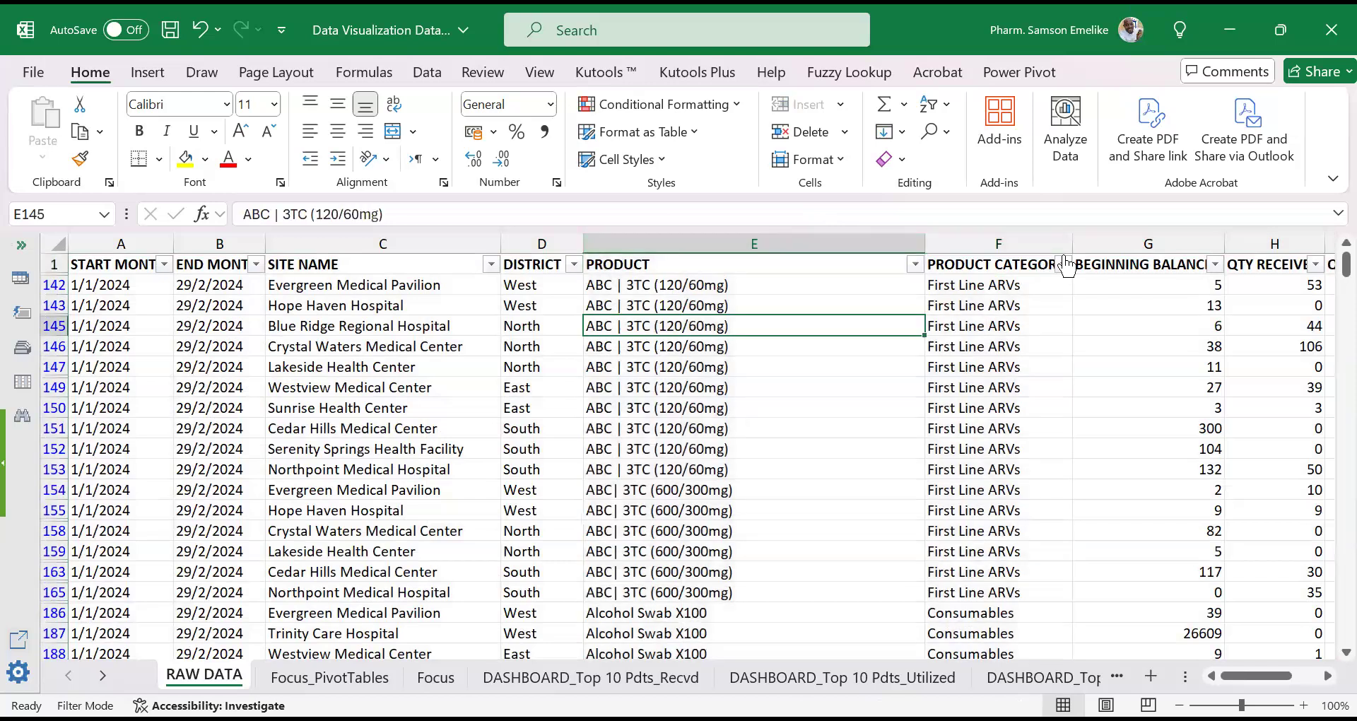
click(1017, 244)
drag(924, 243, 861, 440)
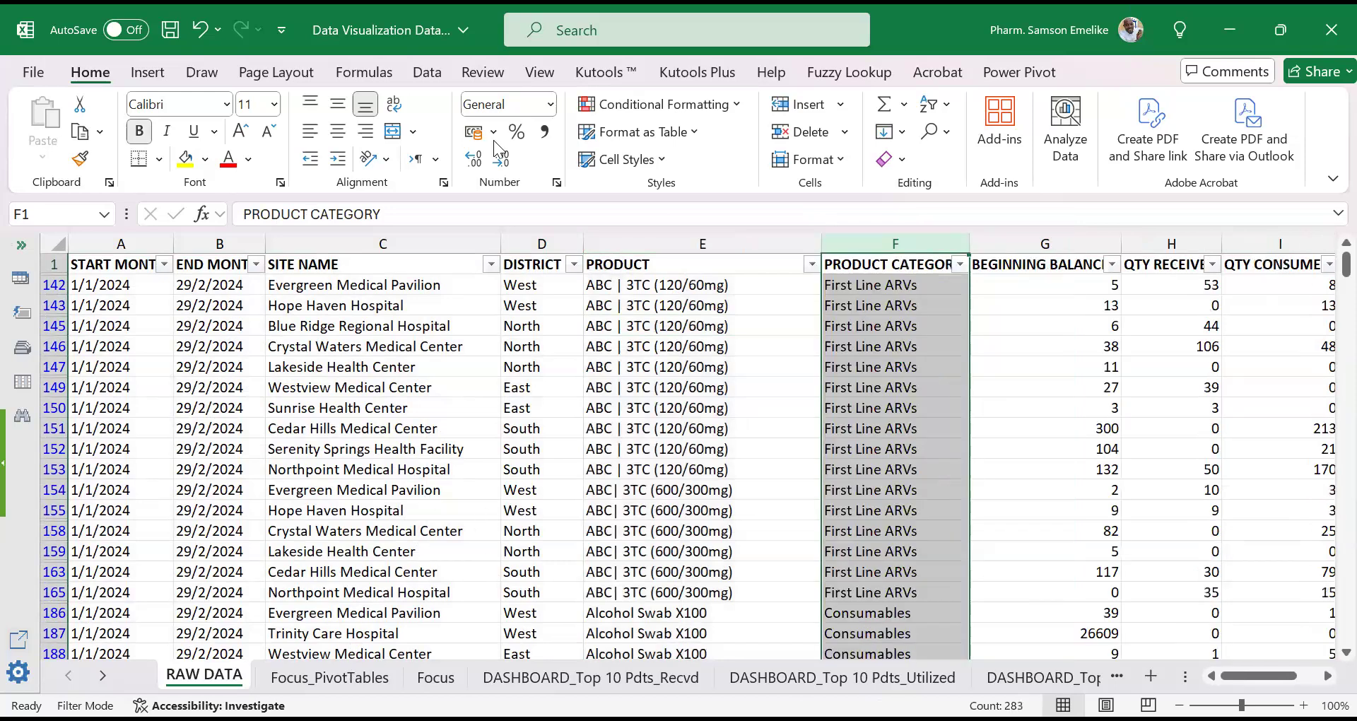
key(ctrl+z)
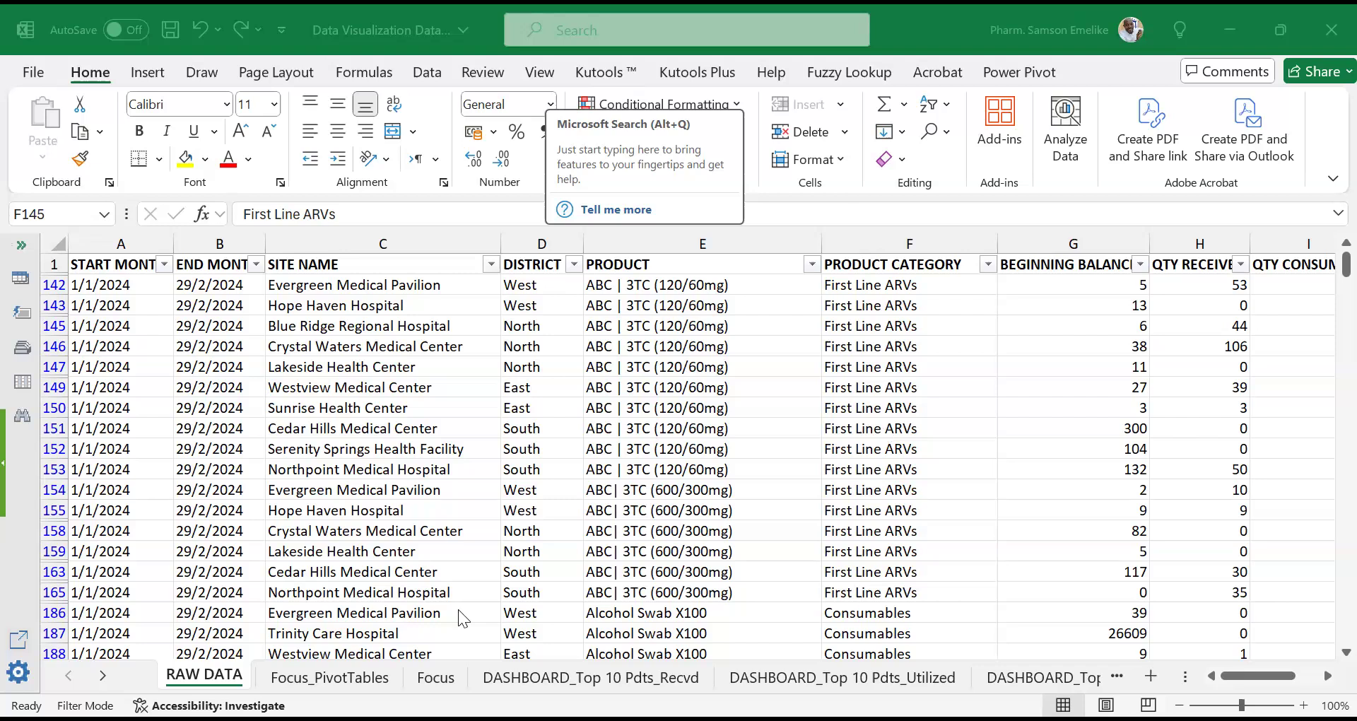
click(554, 424)
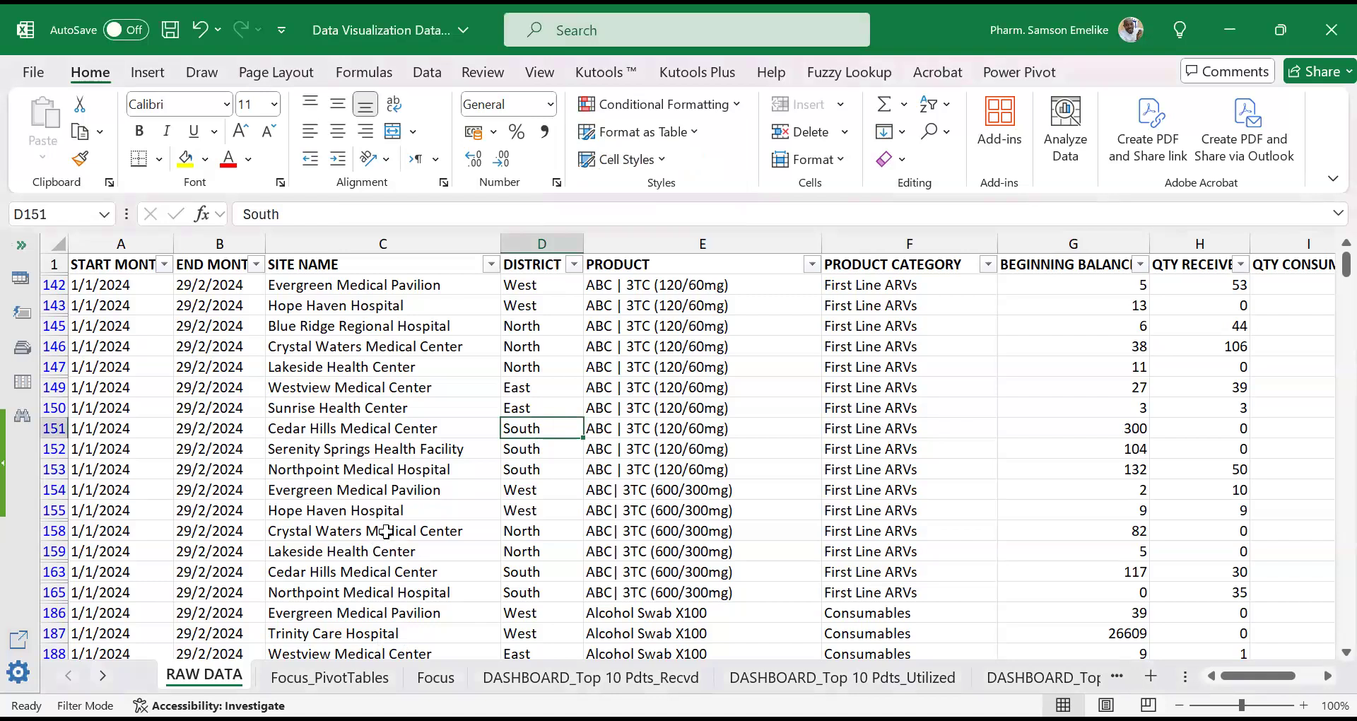
Step: Narrow the BEGINNING BALANCE, DISTRICT and empty L columns on the Focus sheet, keeping the header row's original height
click(528, 390)
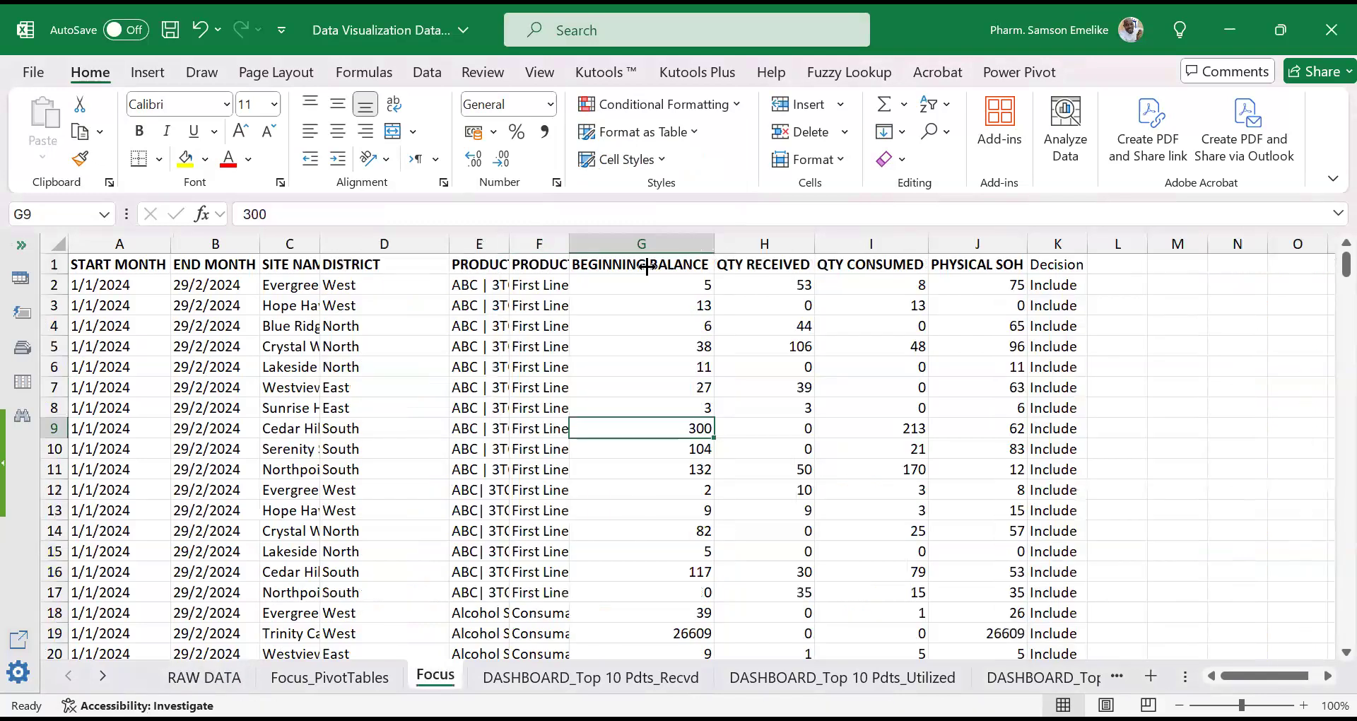
click(649, 244)
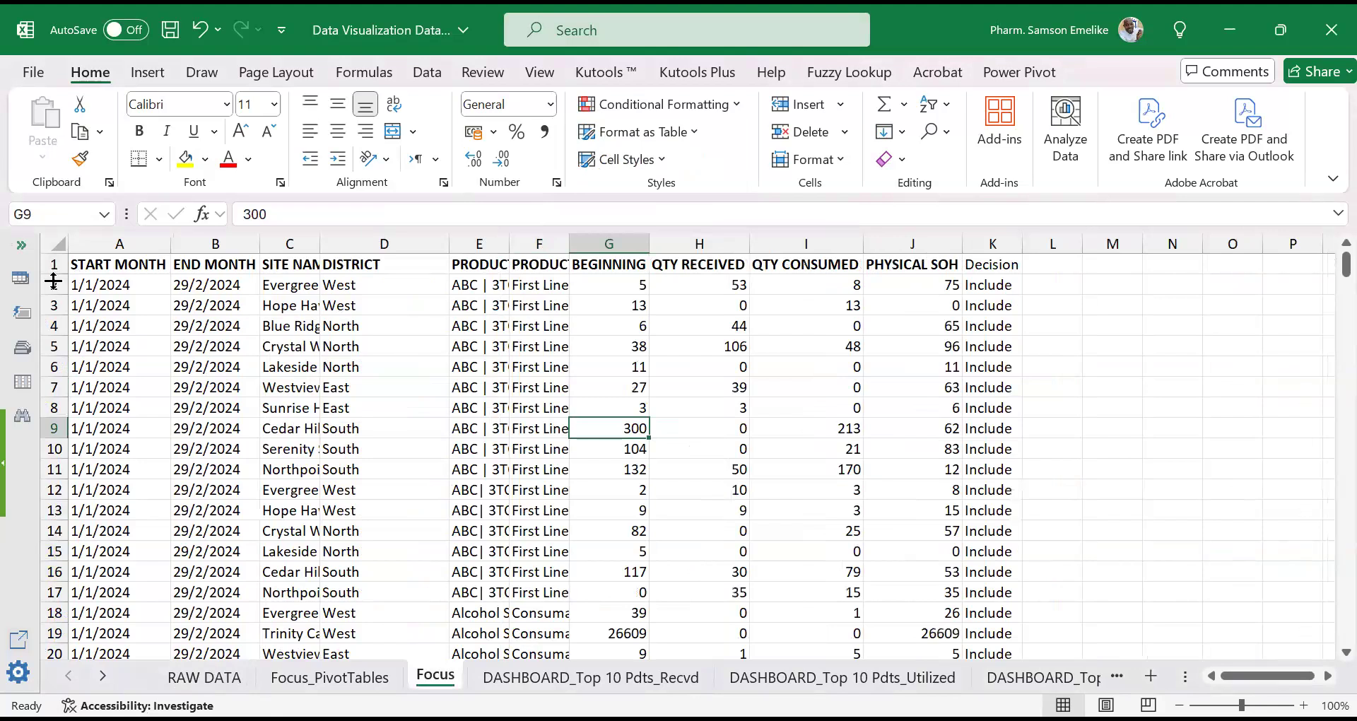
drag(54, 274, 51, 304)
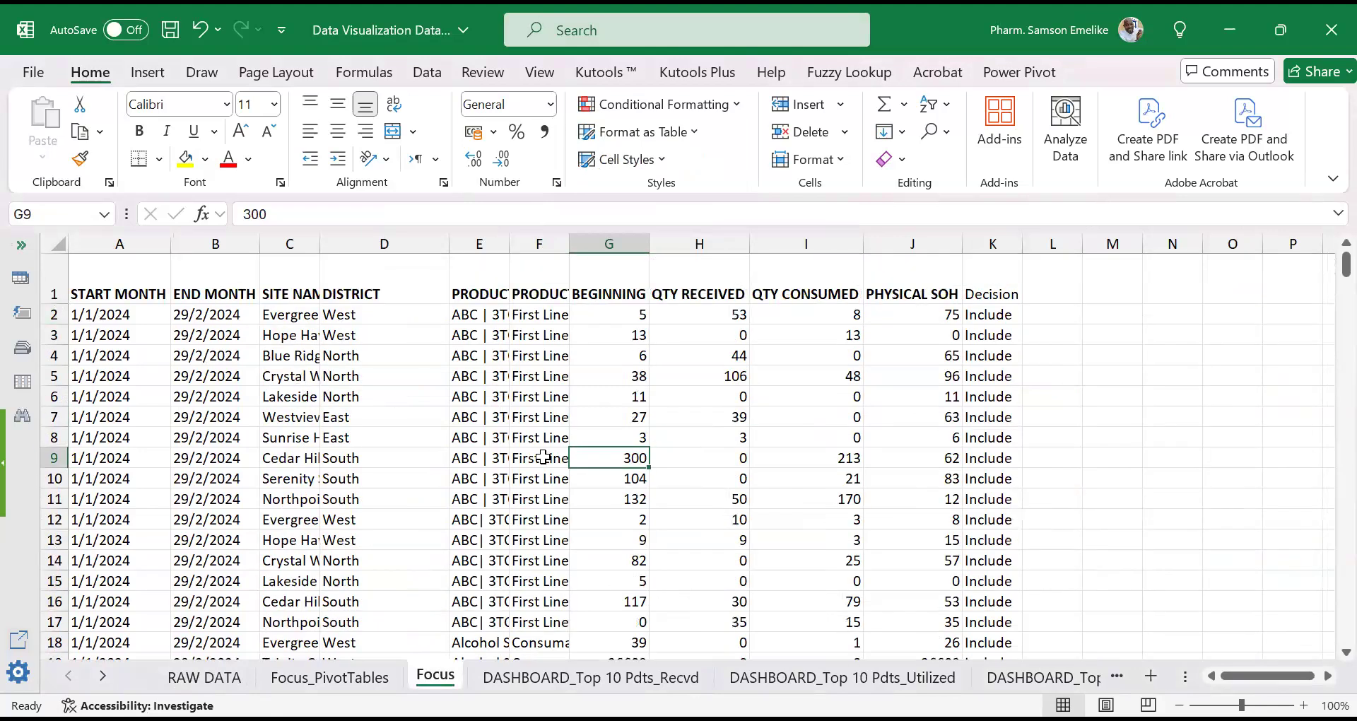
key(ctrl+z)
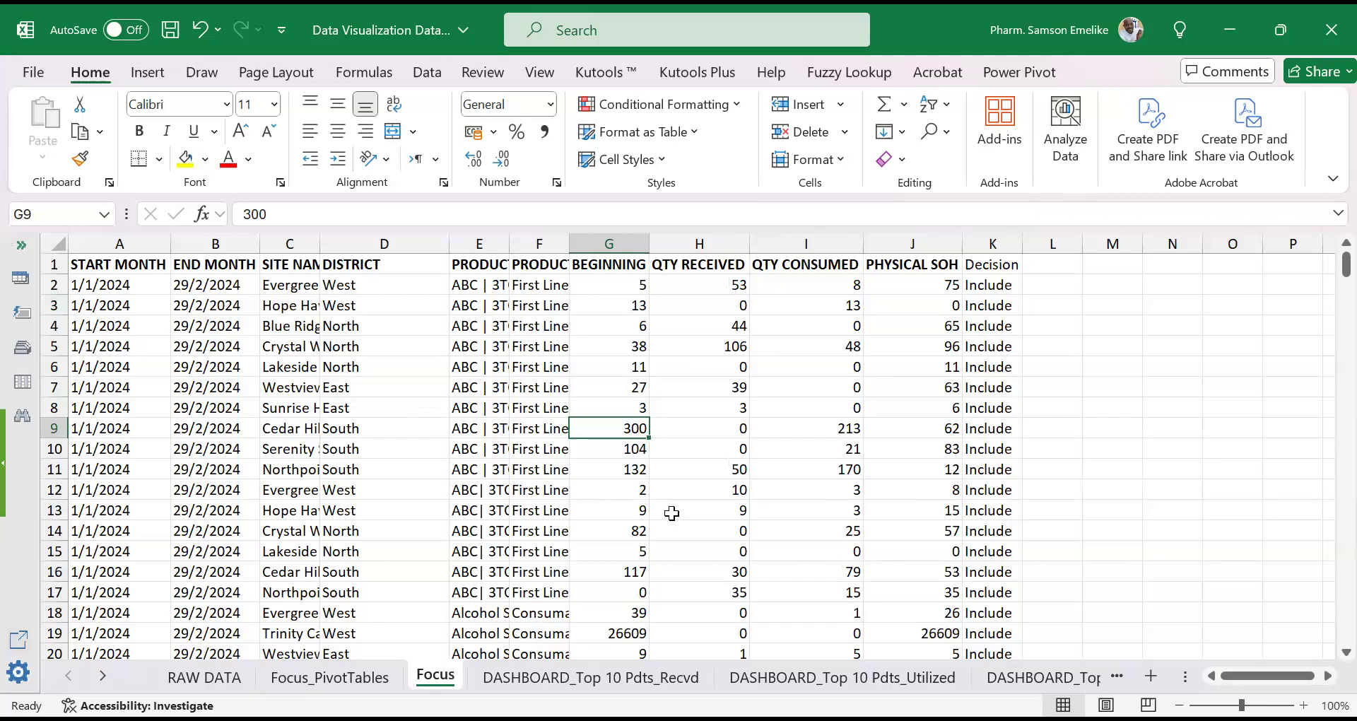
drag(400, 234, 407, 234)
drag(1041, 243, 1009, 243)
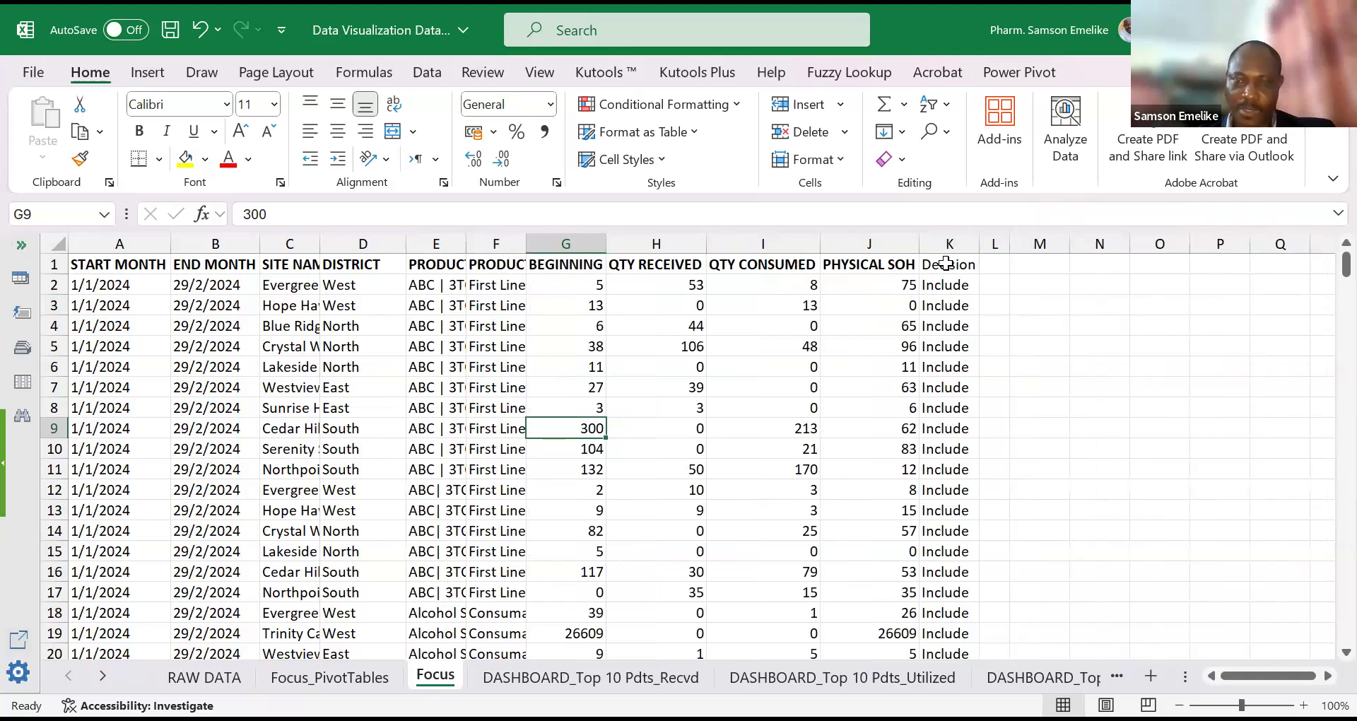
Step: Make the Decision header in K1 of the Focus sheet bold
click(945, 264)
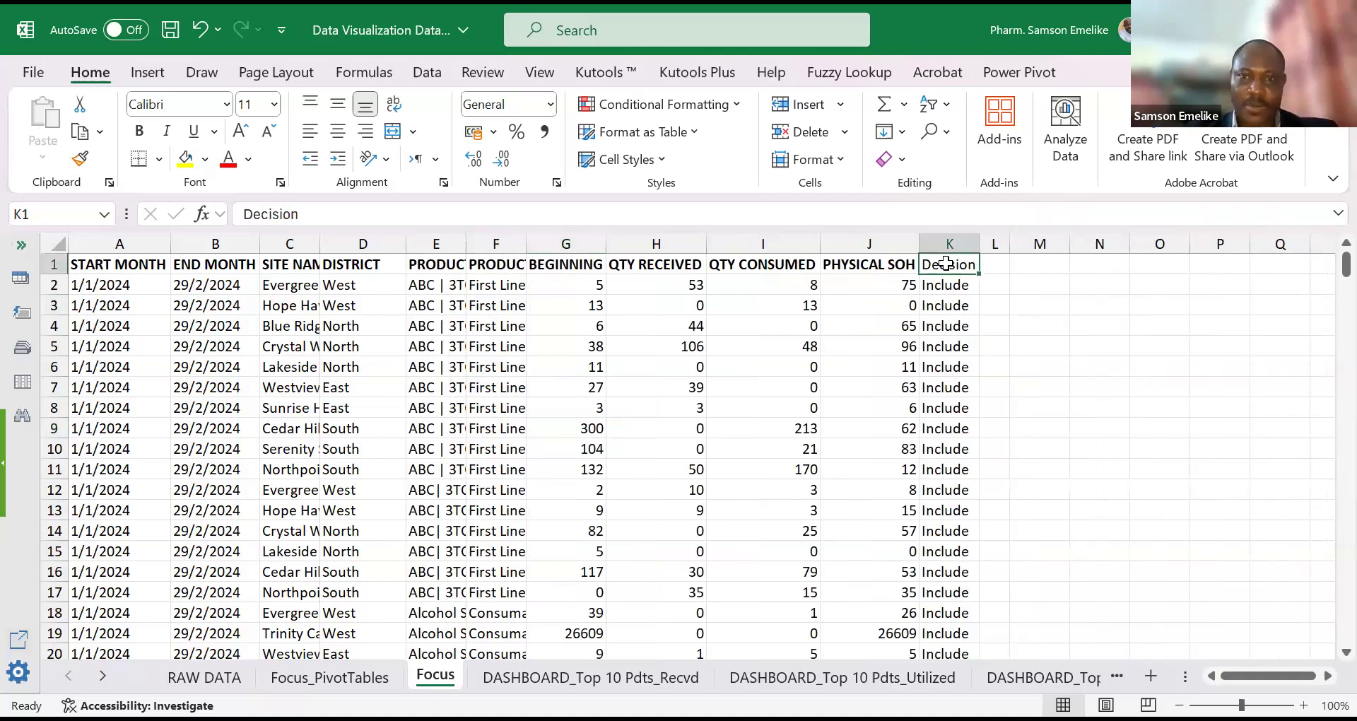
key(ctrl+b)
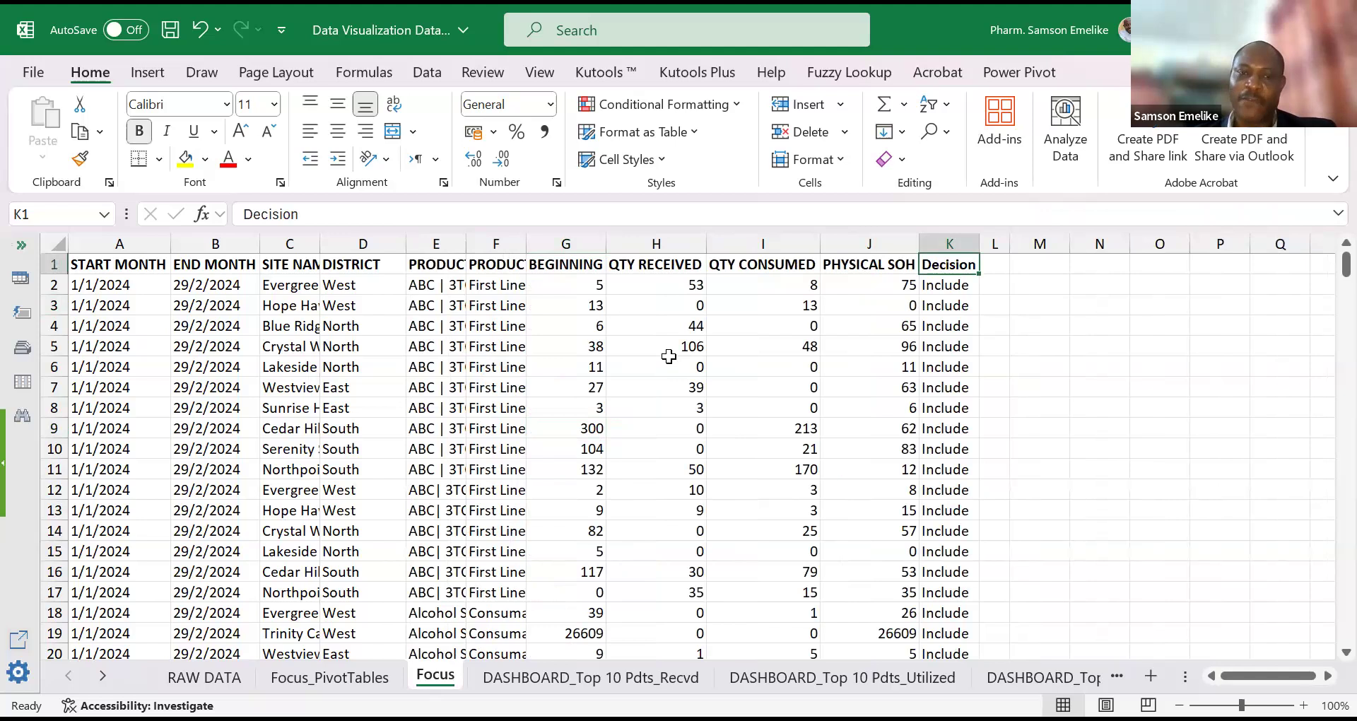
key(Right)
key(Right)
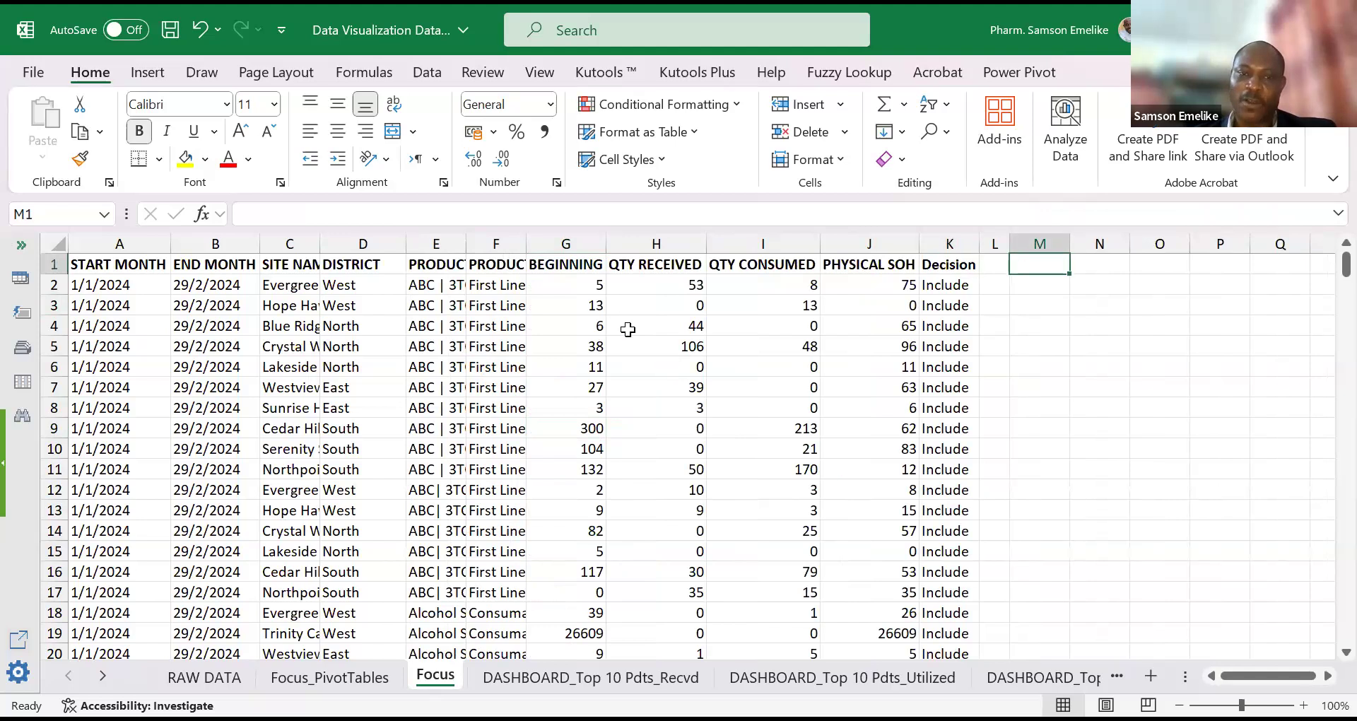
Step: Highlight the quantity columns G to J on the Focus sheet and widen the empty column M to about 30.73
click(564, 240)
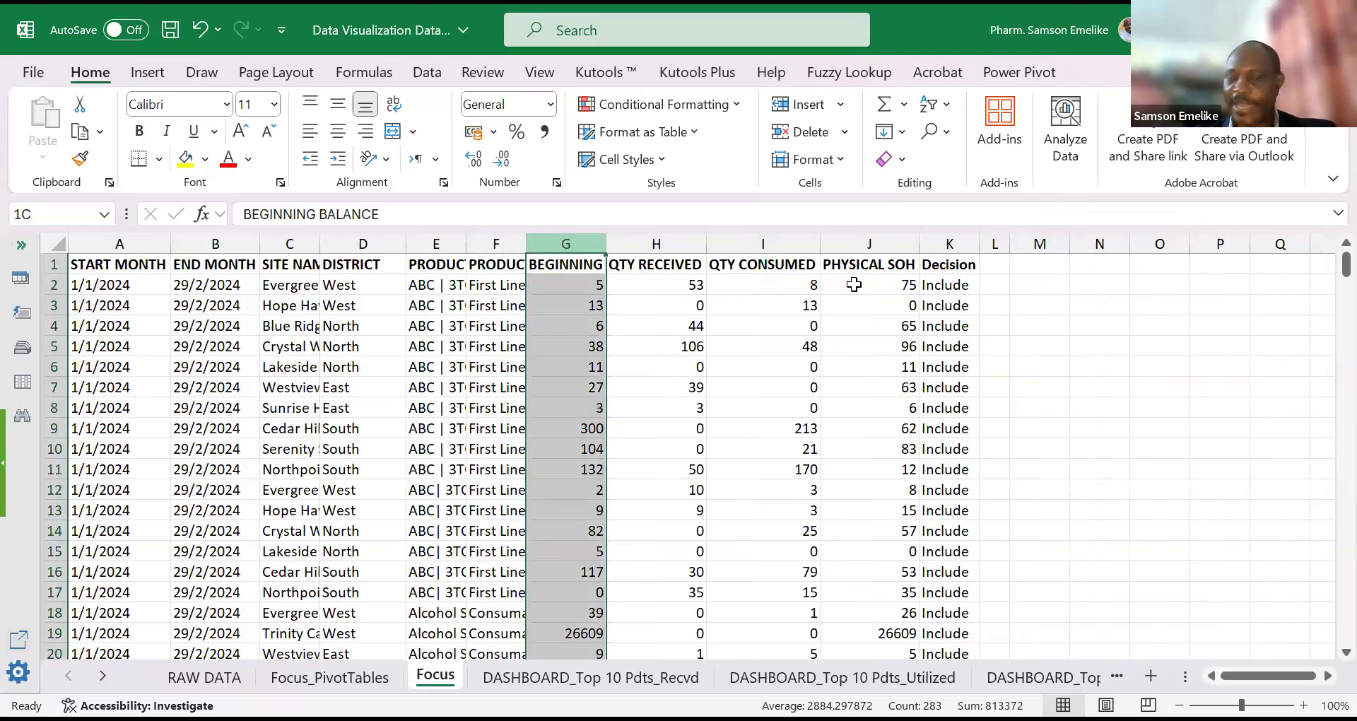
shift+click(857, 245)
drag(1069, 244, 1254, 244)
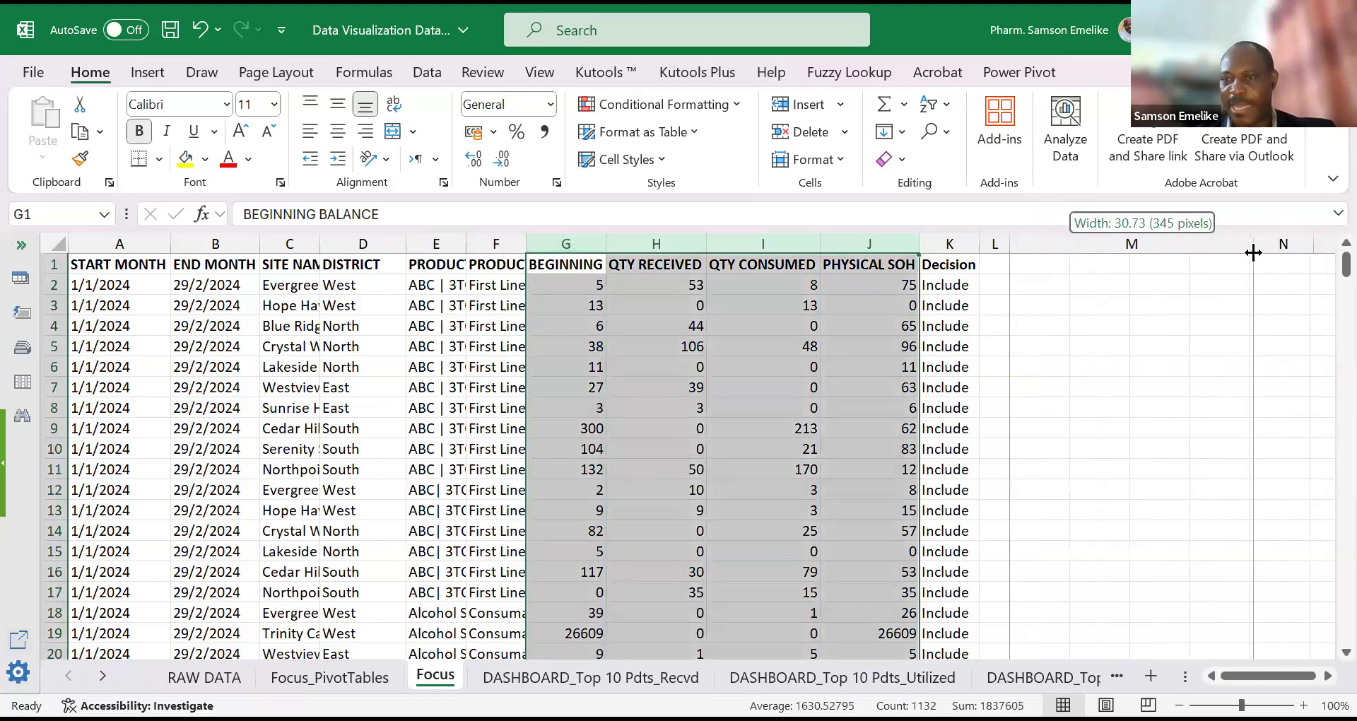
Step: Enter the heading "Questions" in cell M1 of the Focus sheet
click(1056, 264)
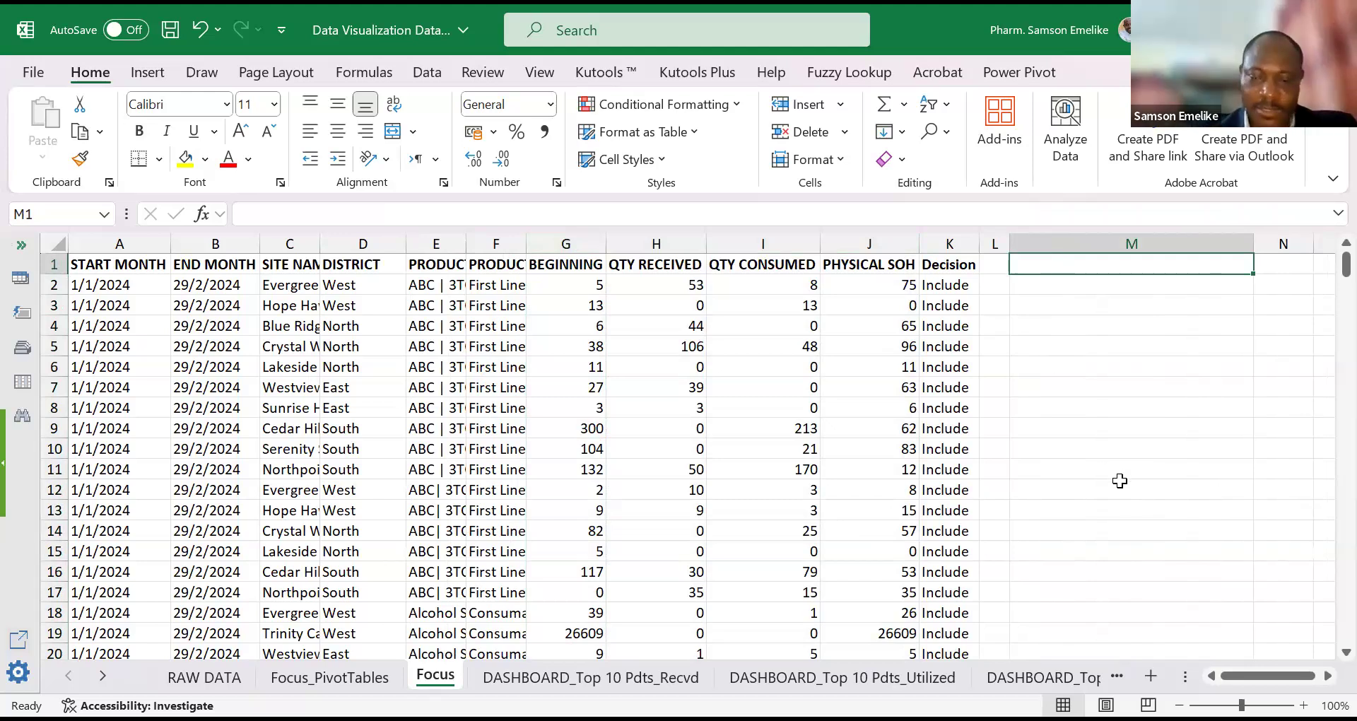
text(Questions)
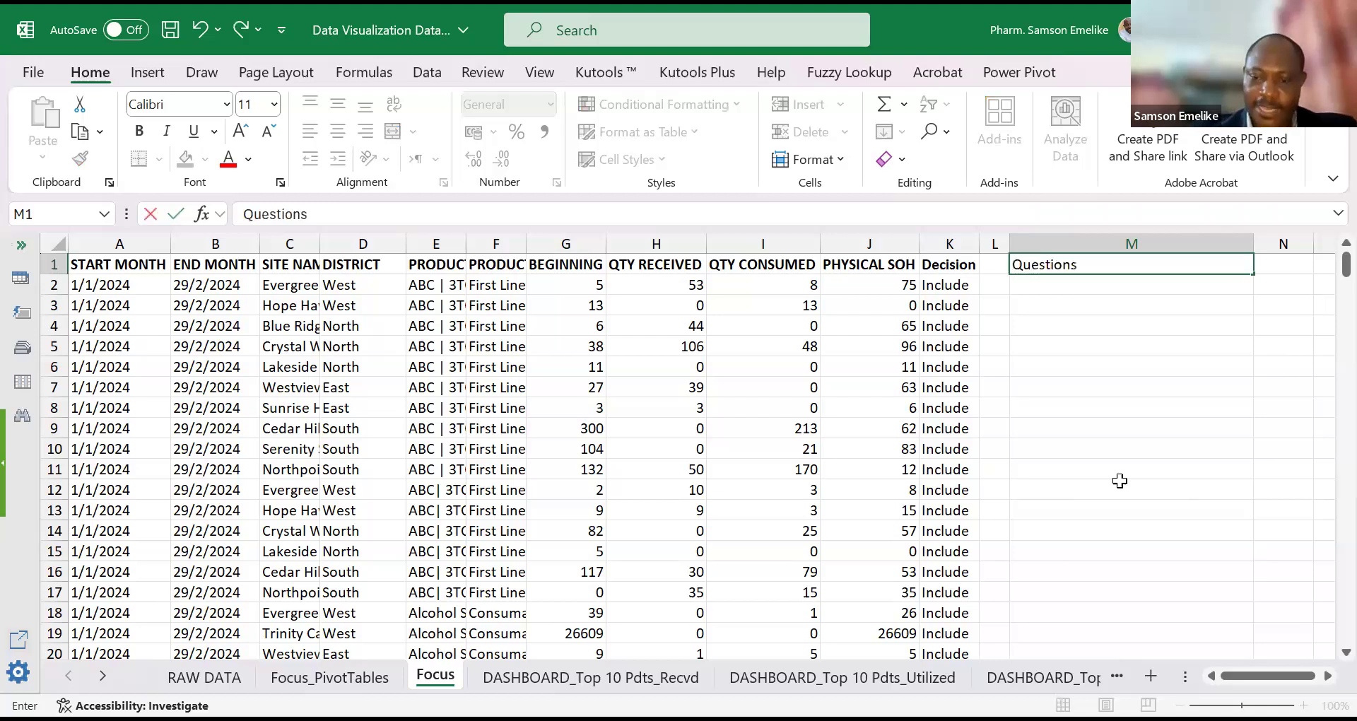
key(Return)
Step: Enter the first question in M2: "1) What are the top 10 most utilized products in the dataset?"
text(1)
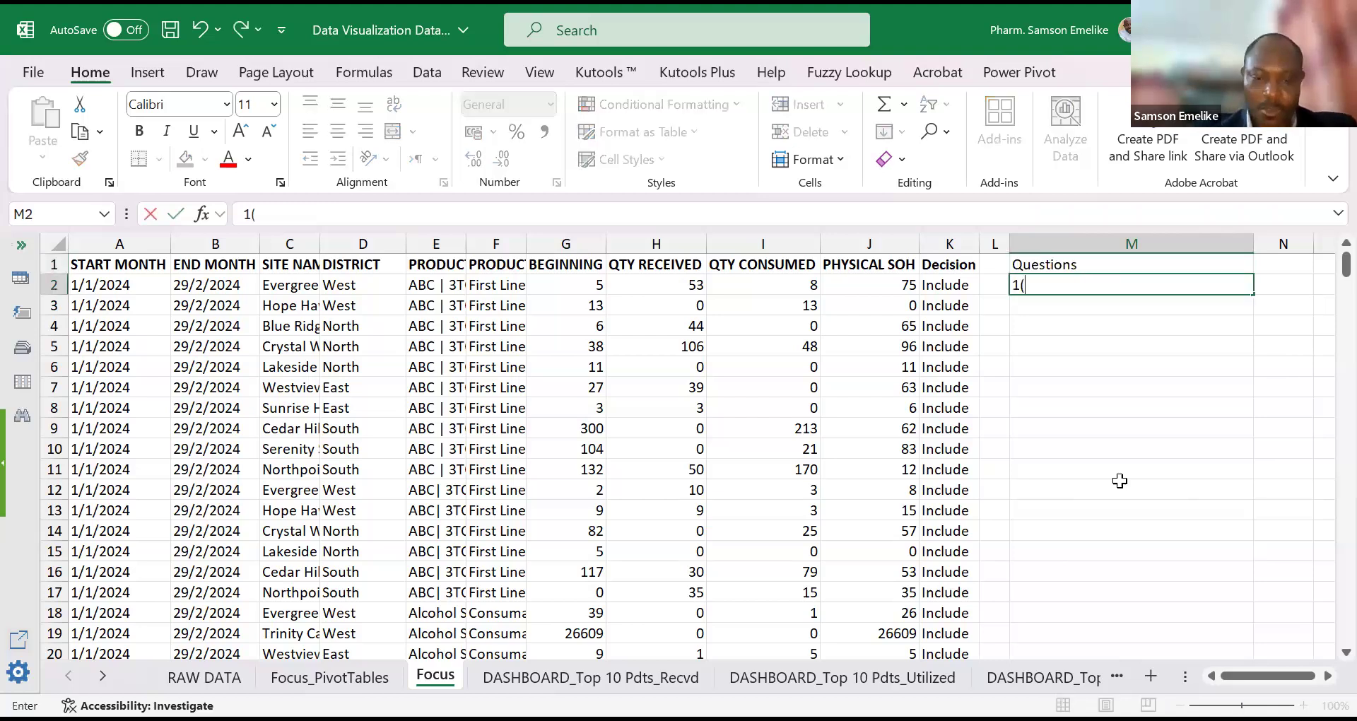
text() What are the)
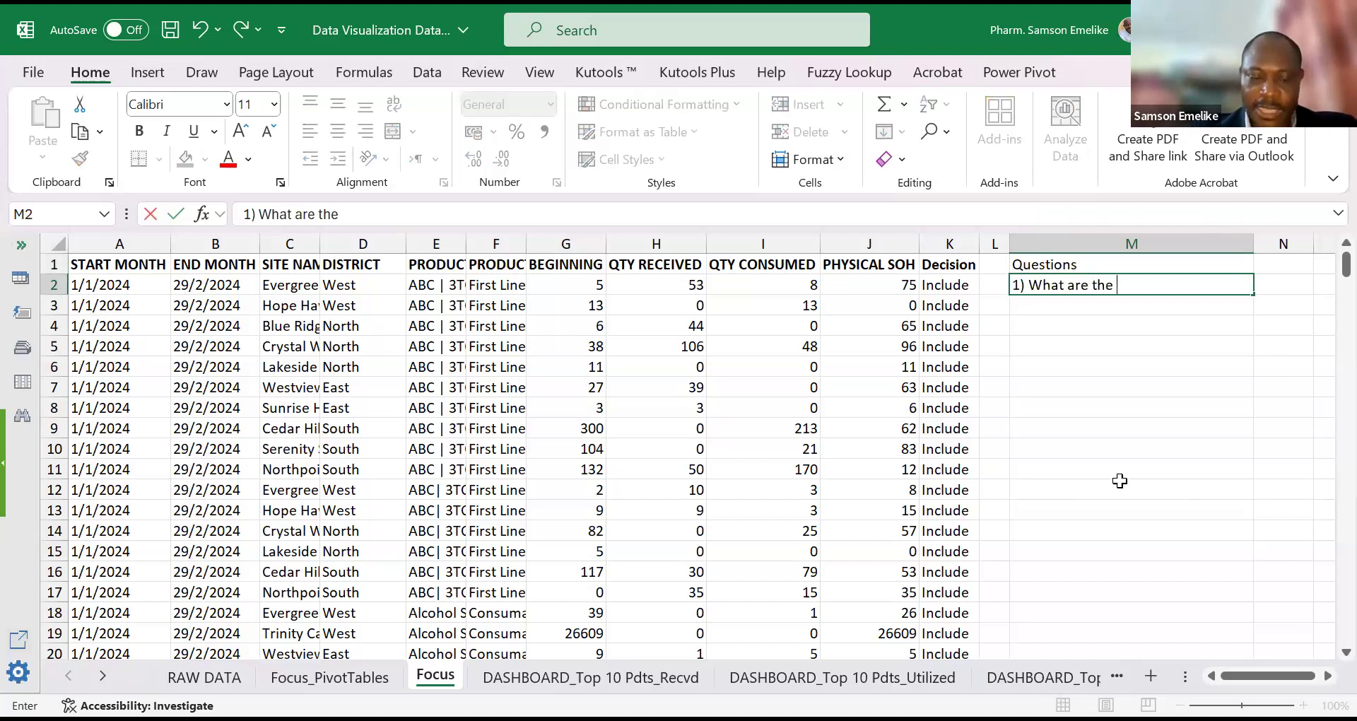
text(top 10 most)
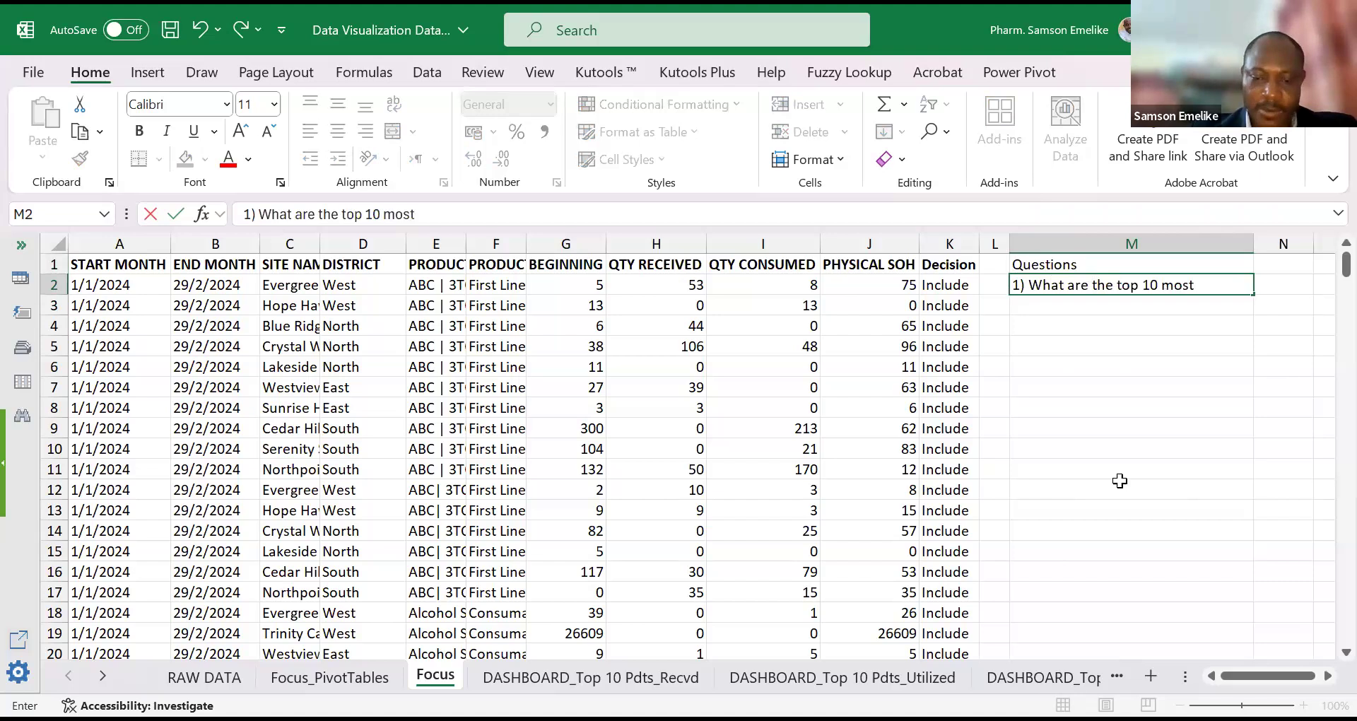
text( utilized)
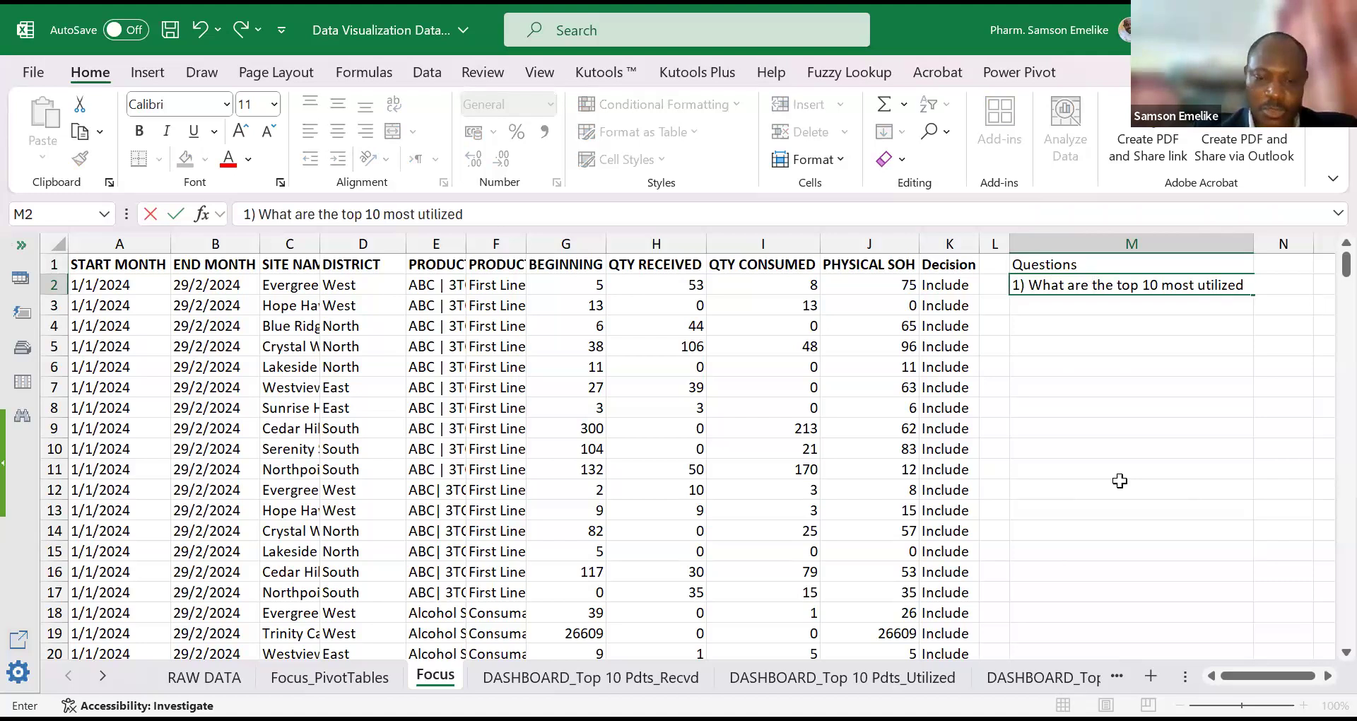
text( products)
text( in the datase)
text(t)
key(Return)
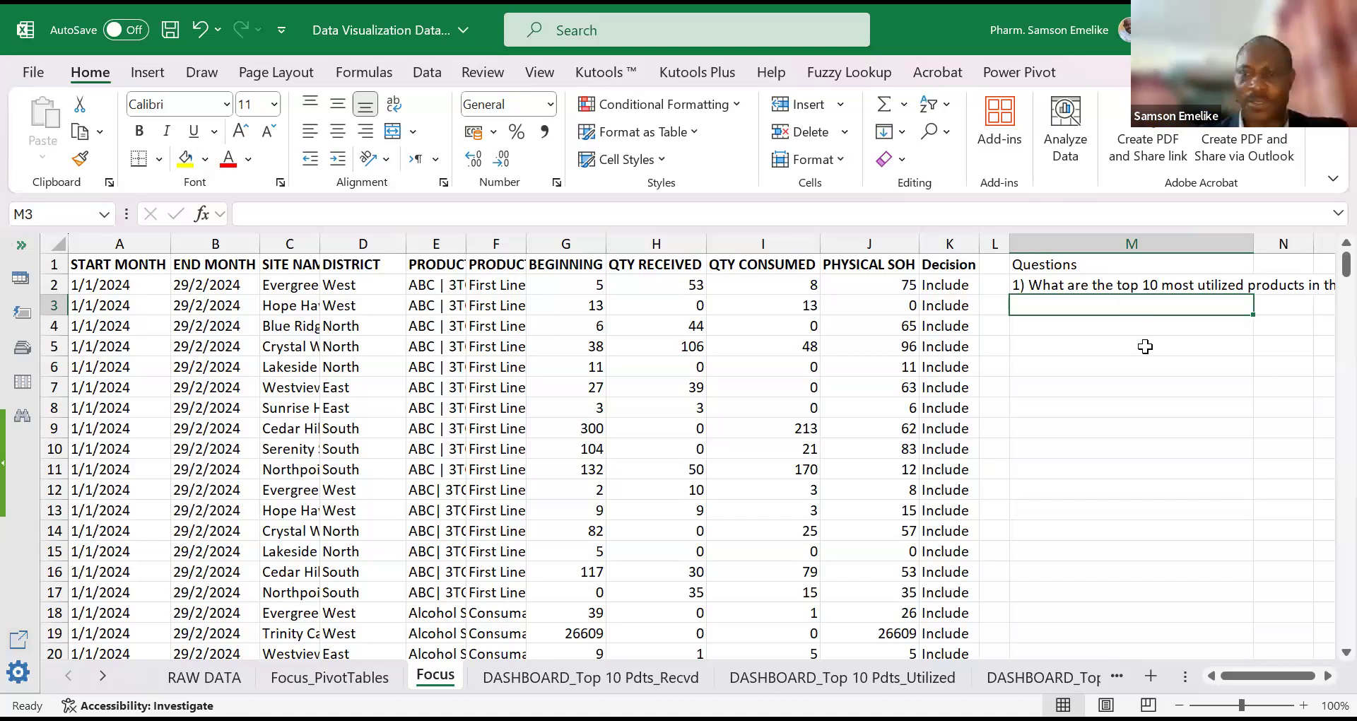
key(Up)
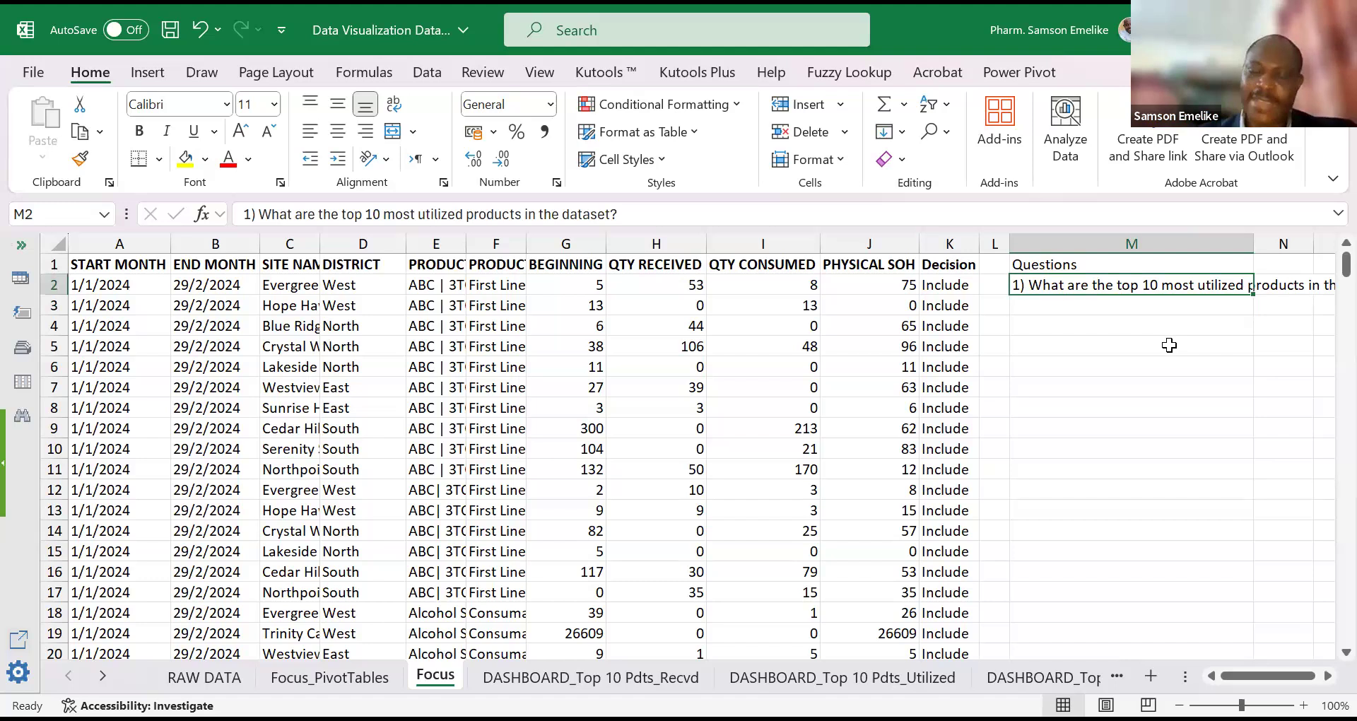
Step: Enter the second question in M3: "2) What are the top 10 products received in the reporting period?"
click(1044, 308)
text(2)
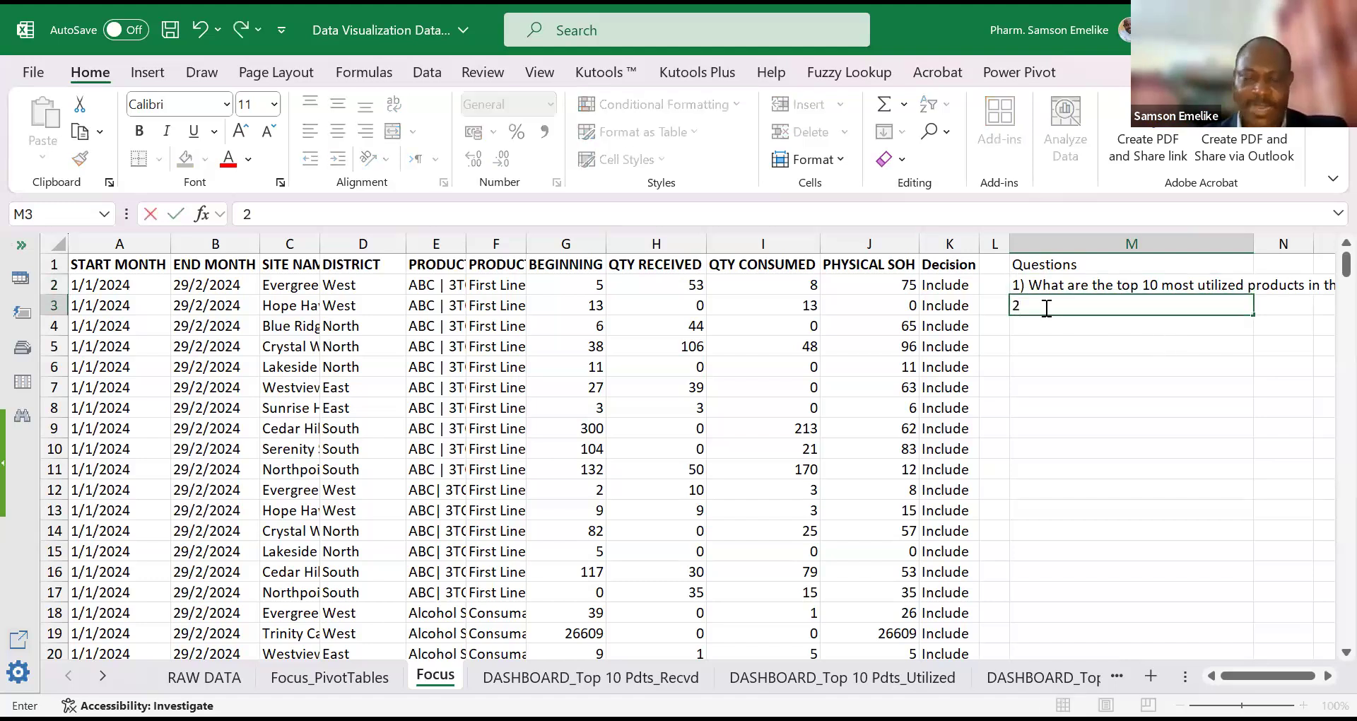
text() Wha)
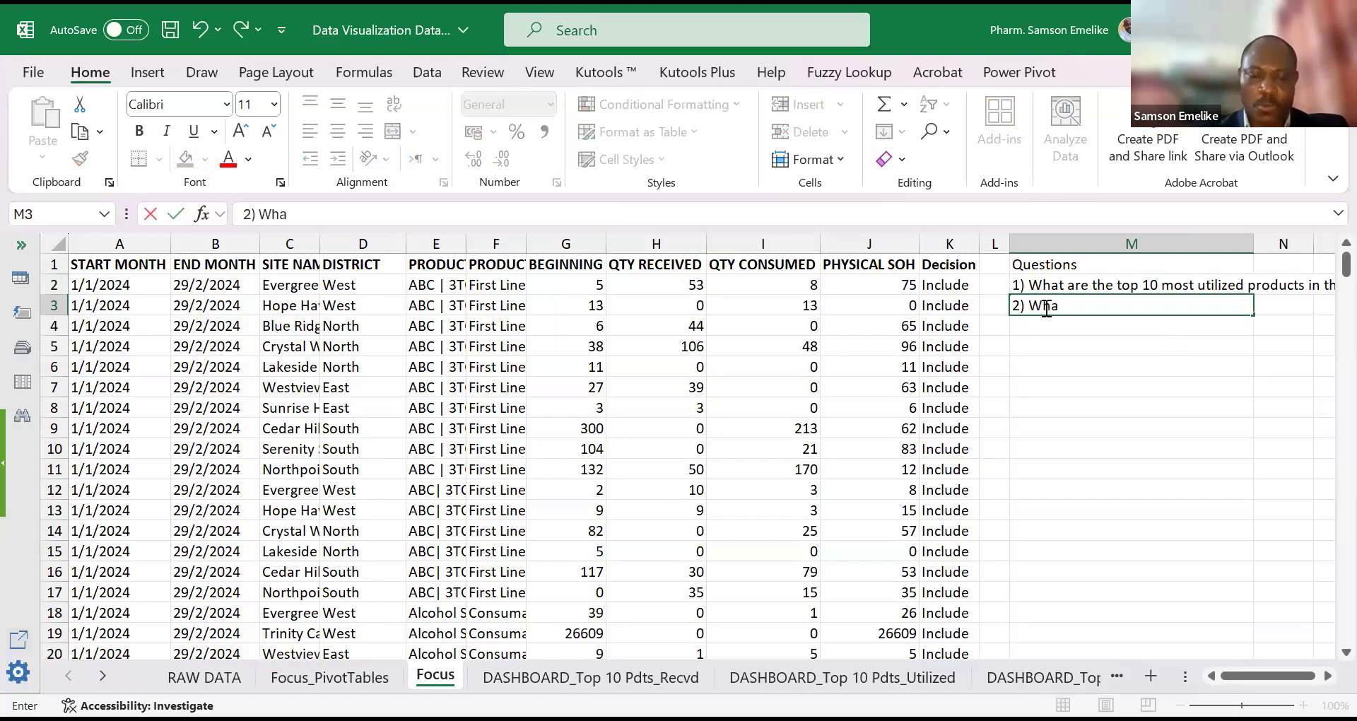
text(t are the )
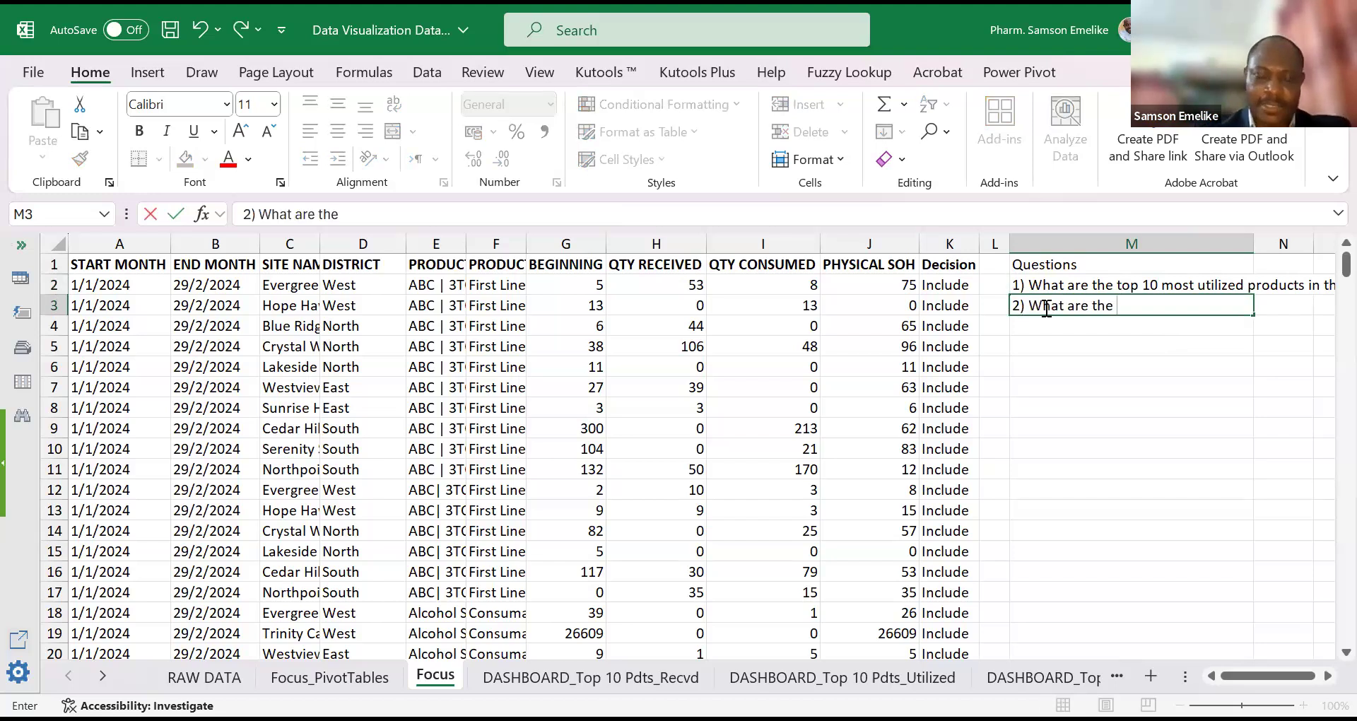
text(top 10)
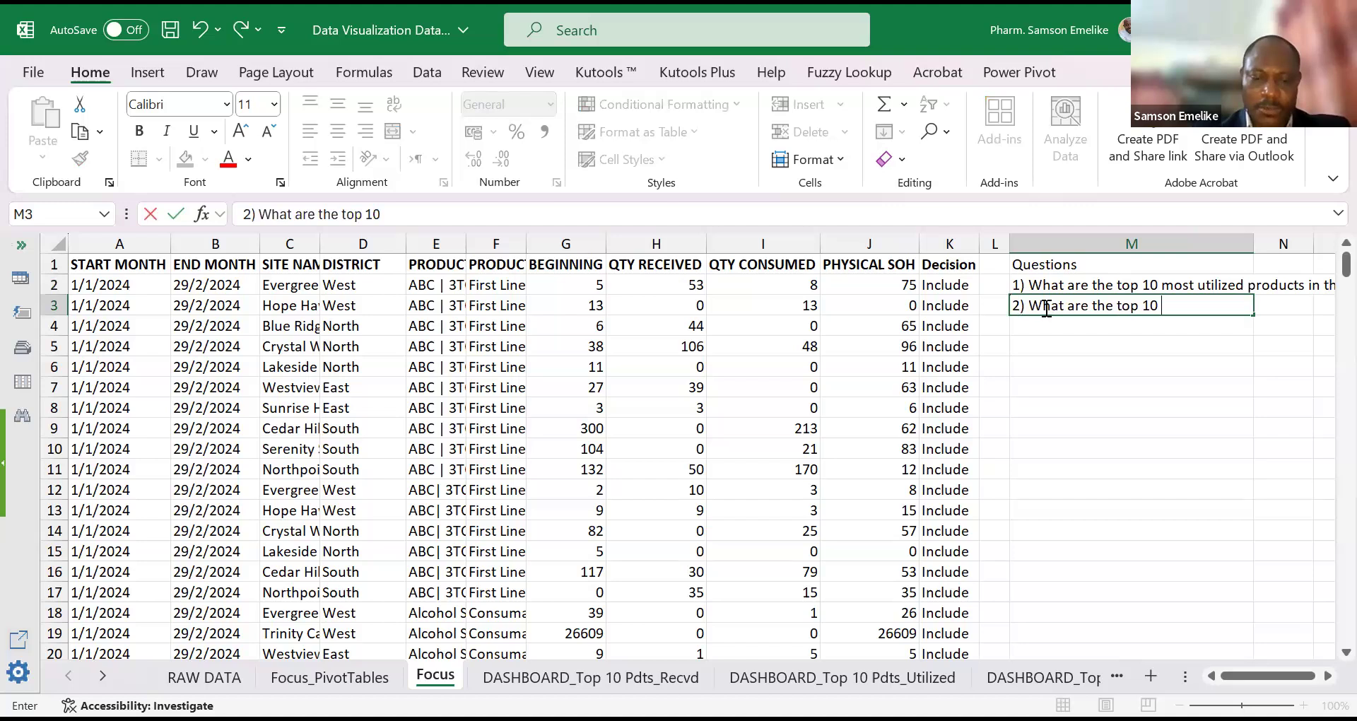
text(p)
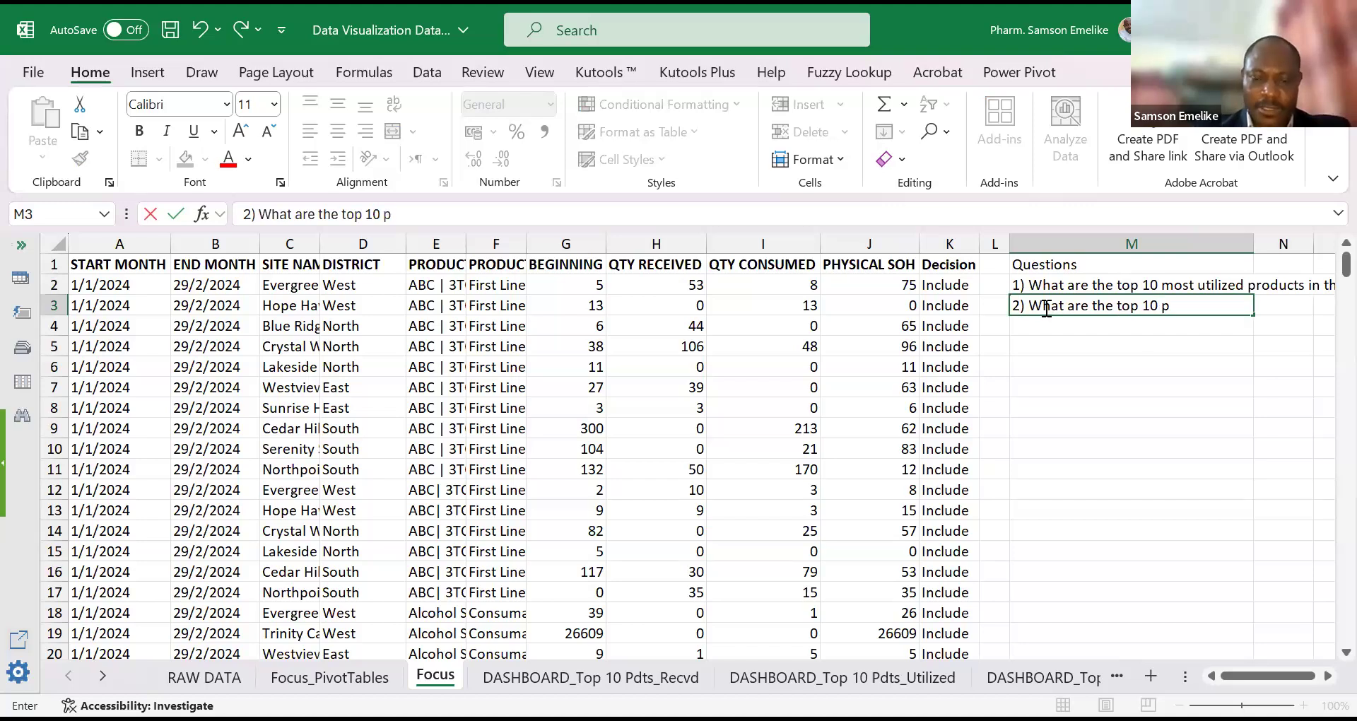
text(roducts received in the r)
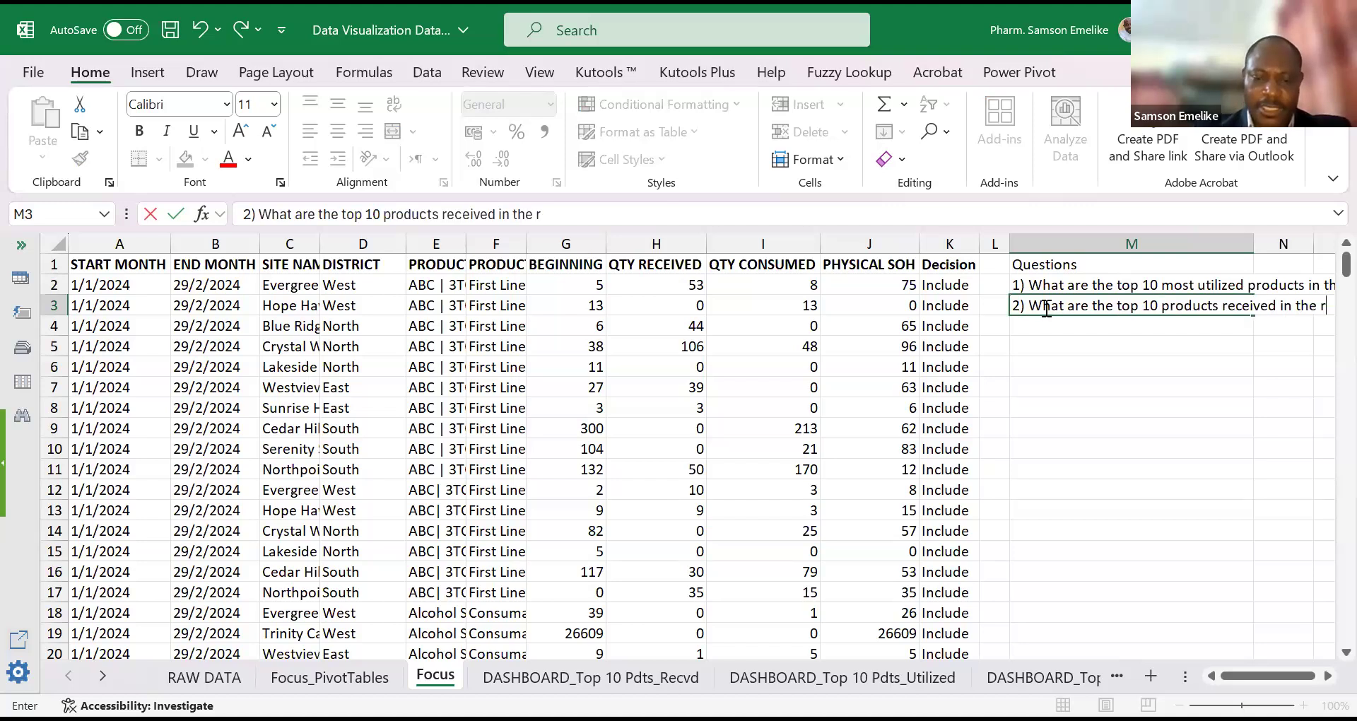
text(eporting peri)
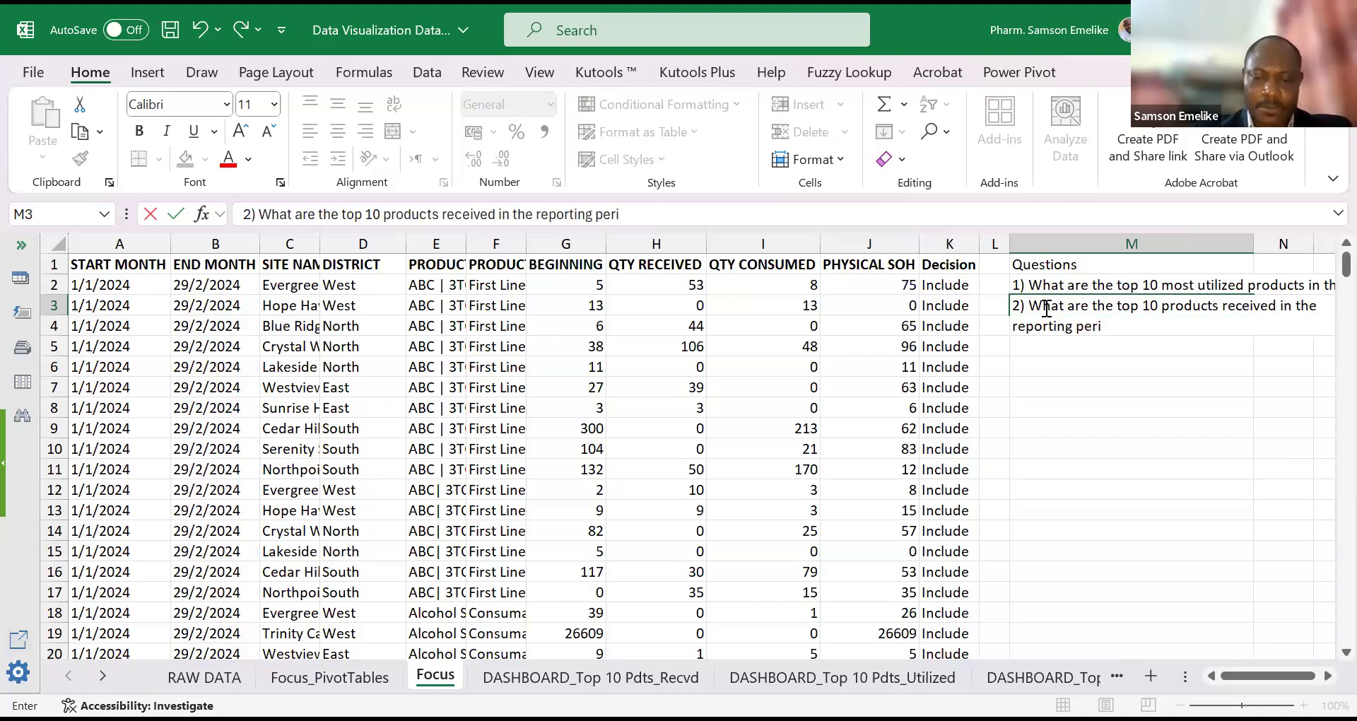
text(od)
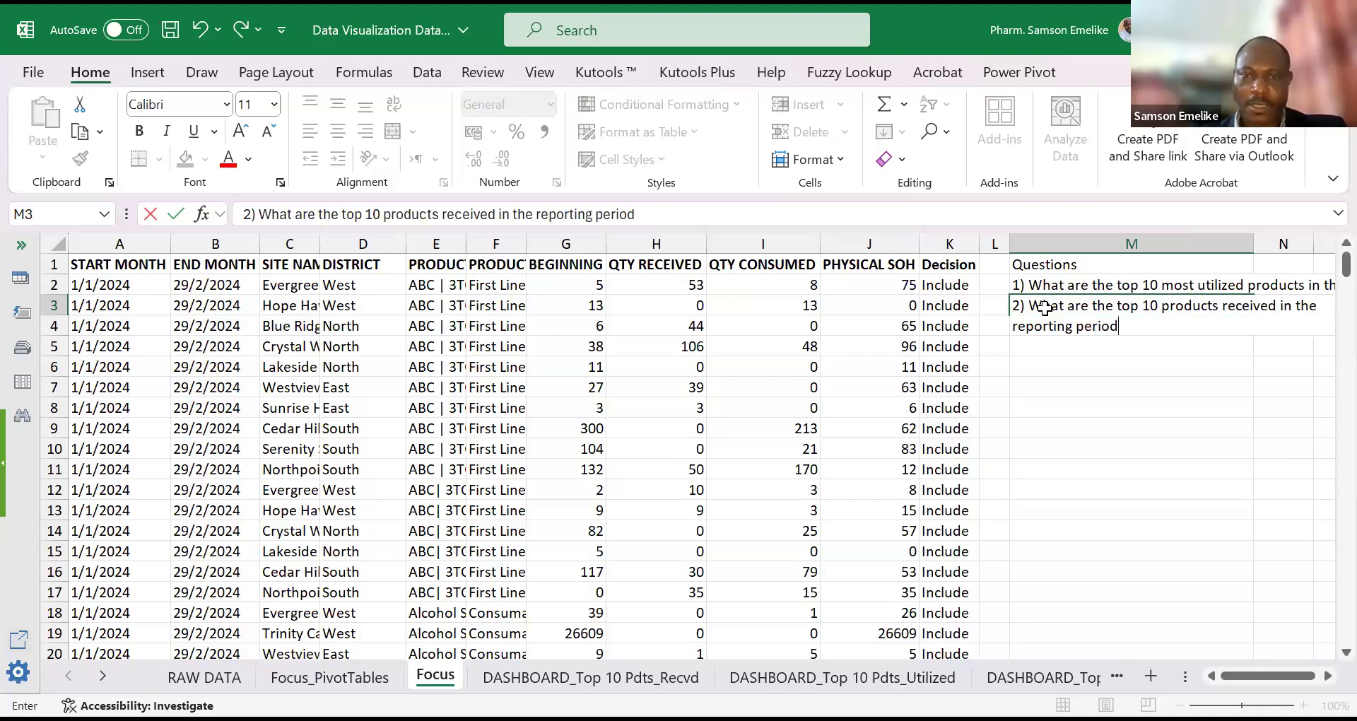
key(Return)
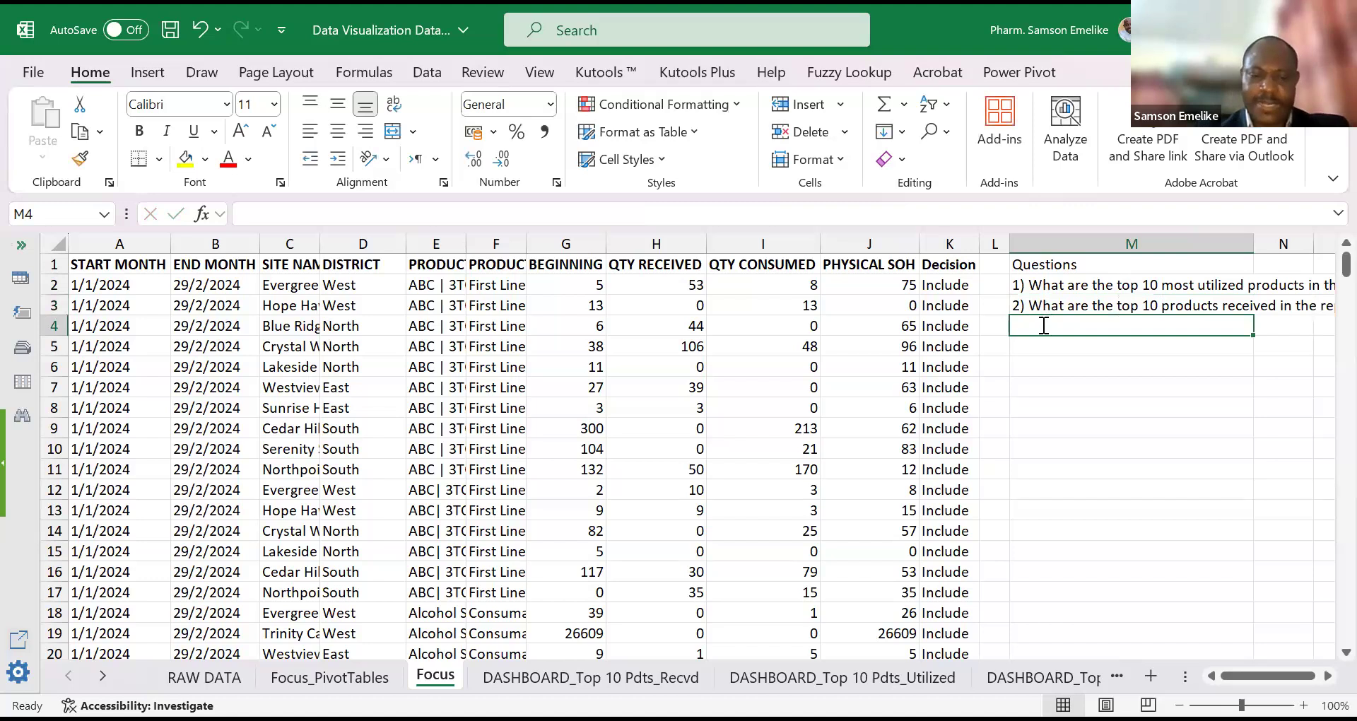
Step: Enter the third question in M4: "3) Identify the 10 products that are utilizing much space in the store?"
text(3))
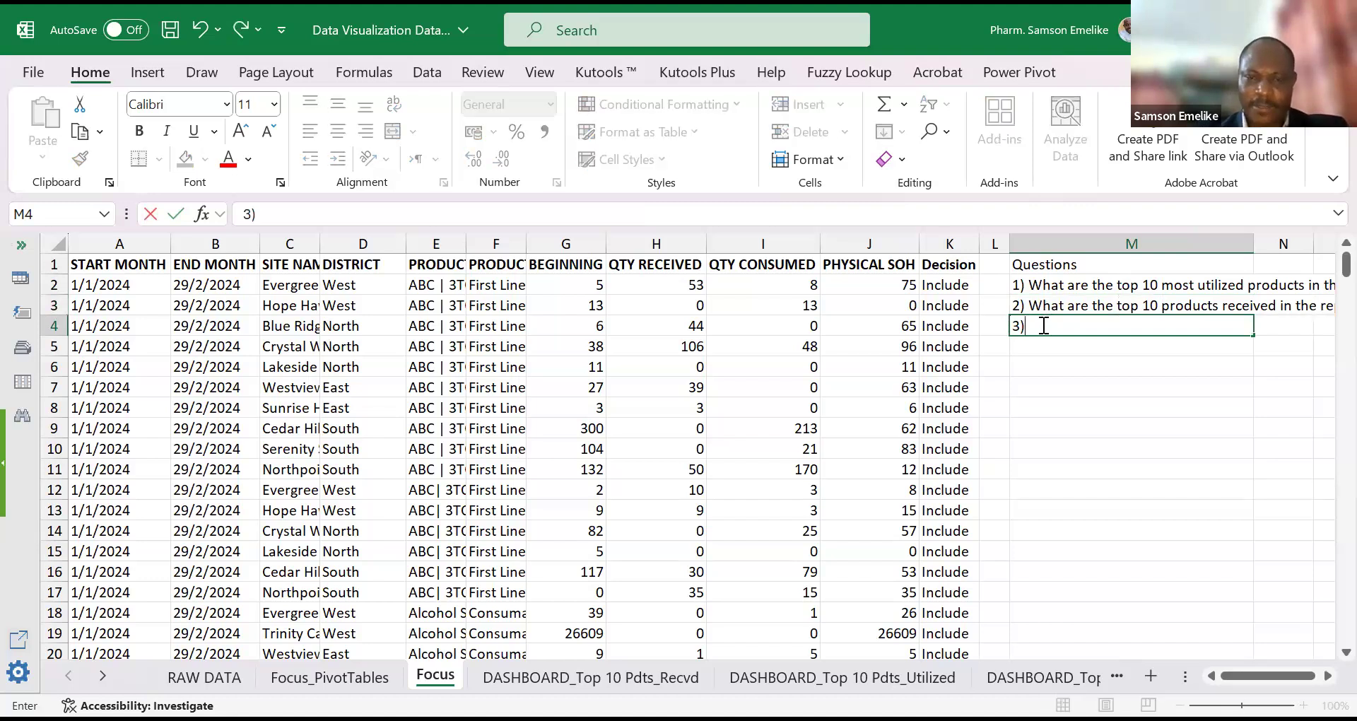
text( Which)
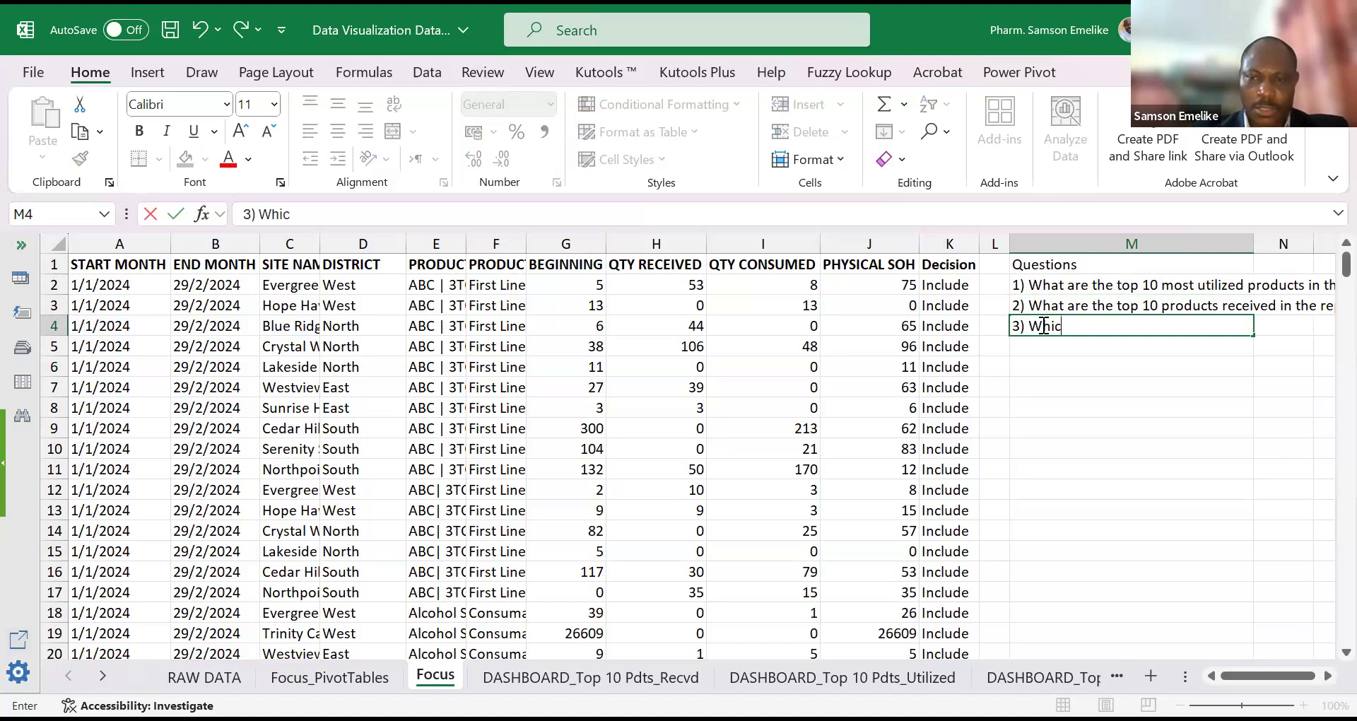
key(BackSpace)
key(BackSpace)
key(BackSpace)
key(BackSpace)
key(BackSpace)
key(BackSpace)
text(Identify)
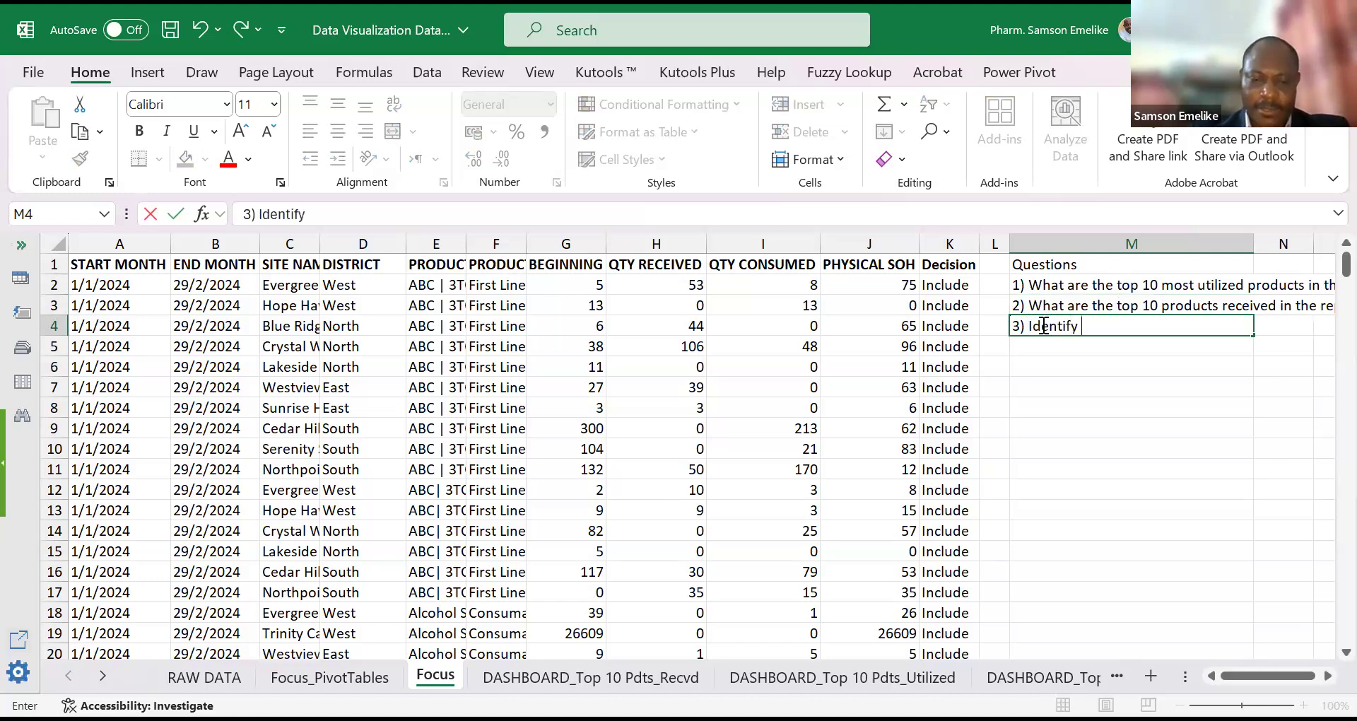
text(the 10 products that)
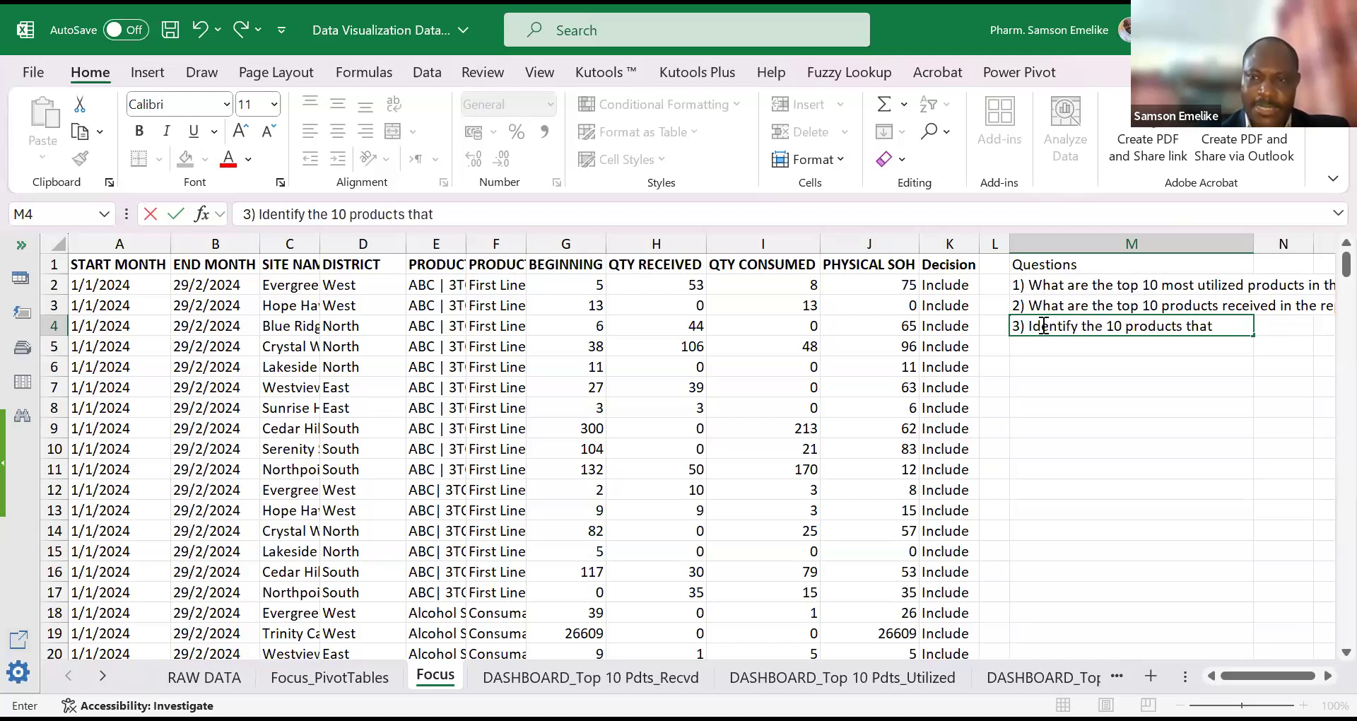
text( are utilizing)
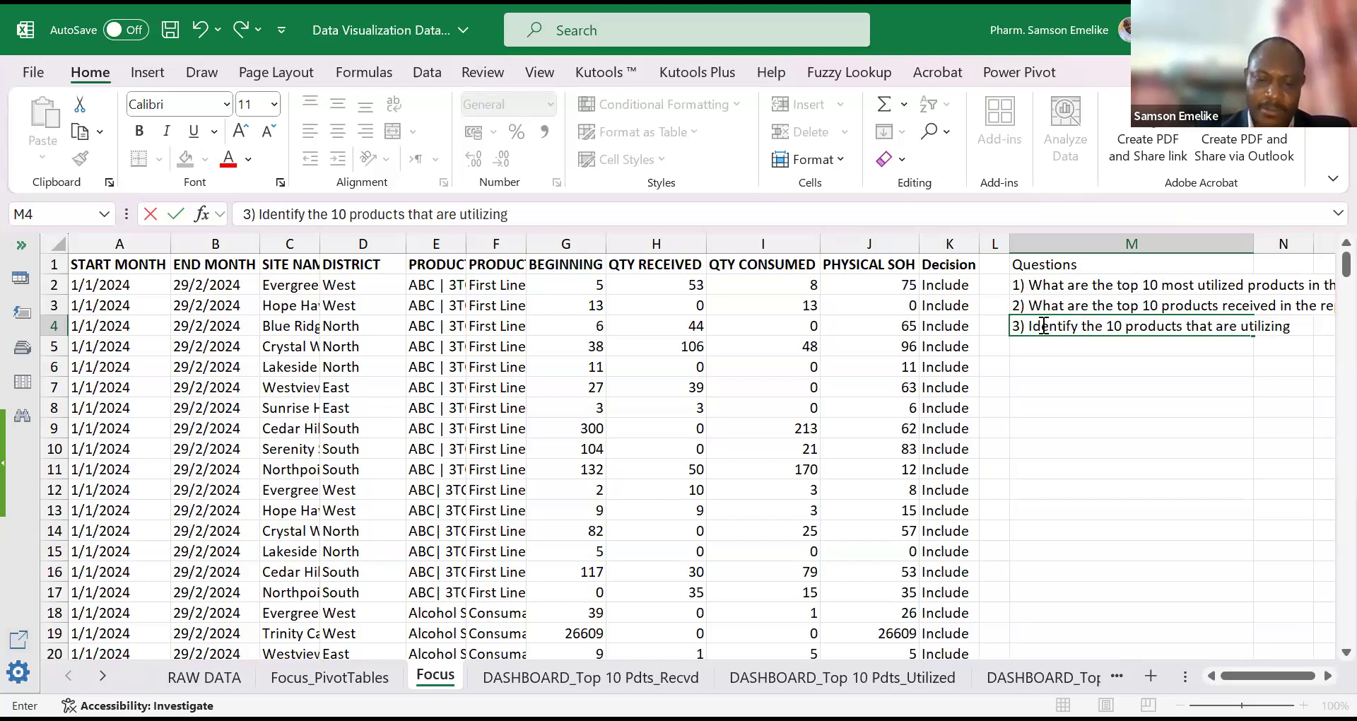
text( much space)
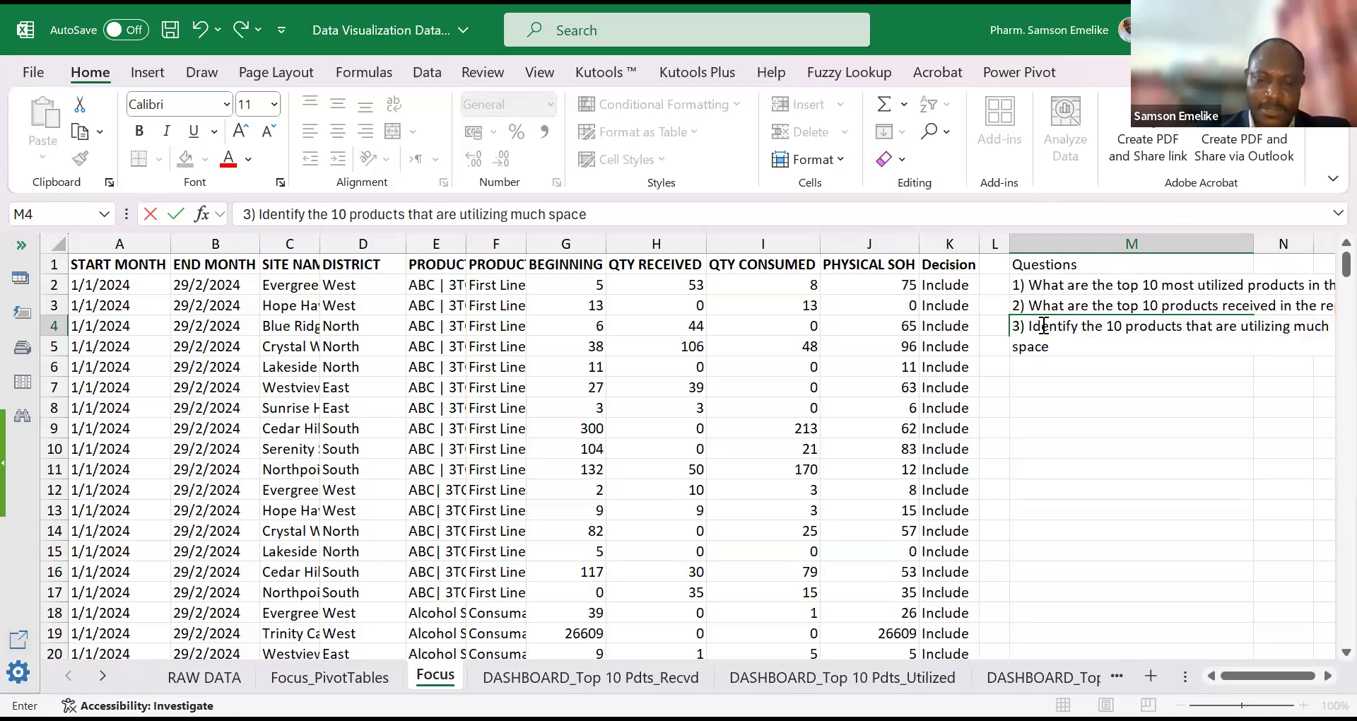
text( in the store?)
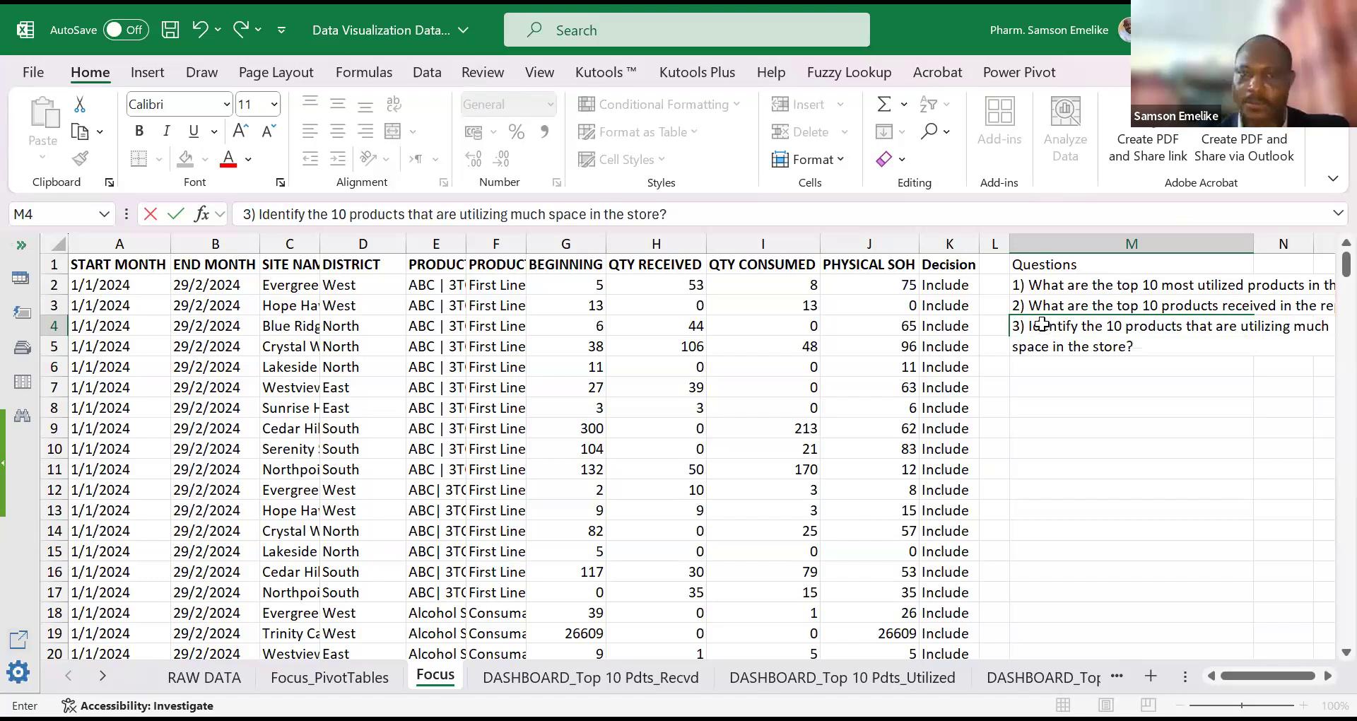
key(Return)
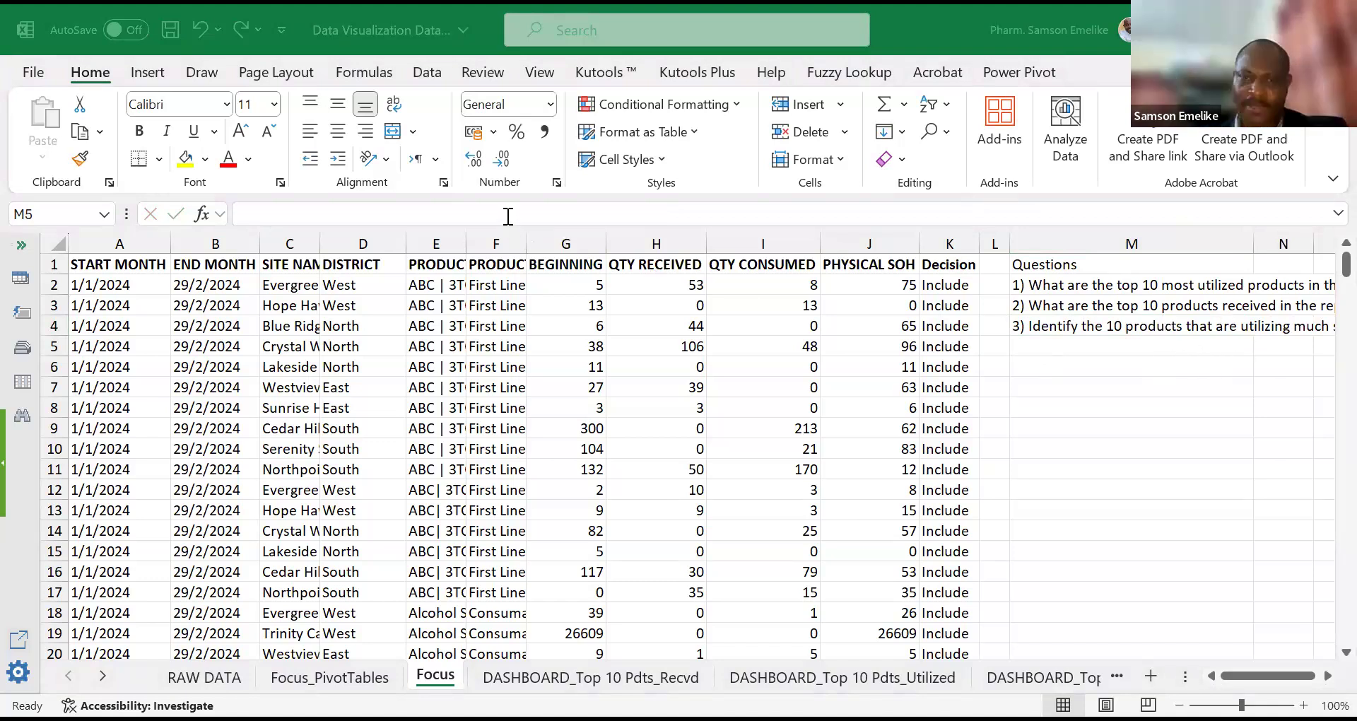
Step: Replace the word "utilizing" with "occupying" in the third question in M4
key(Up)
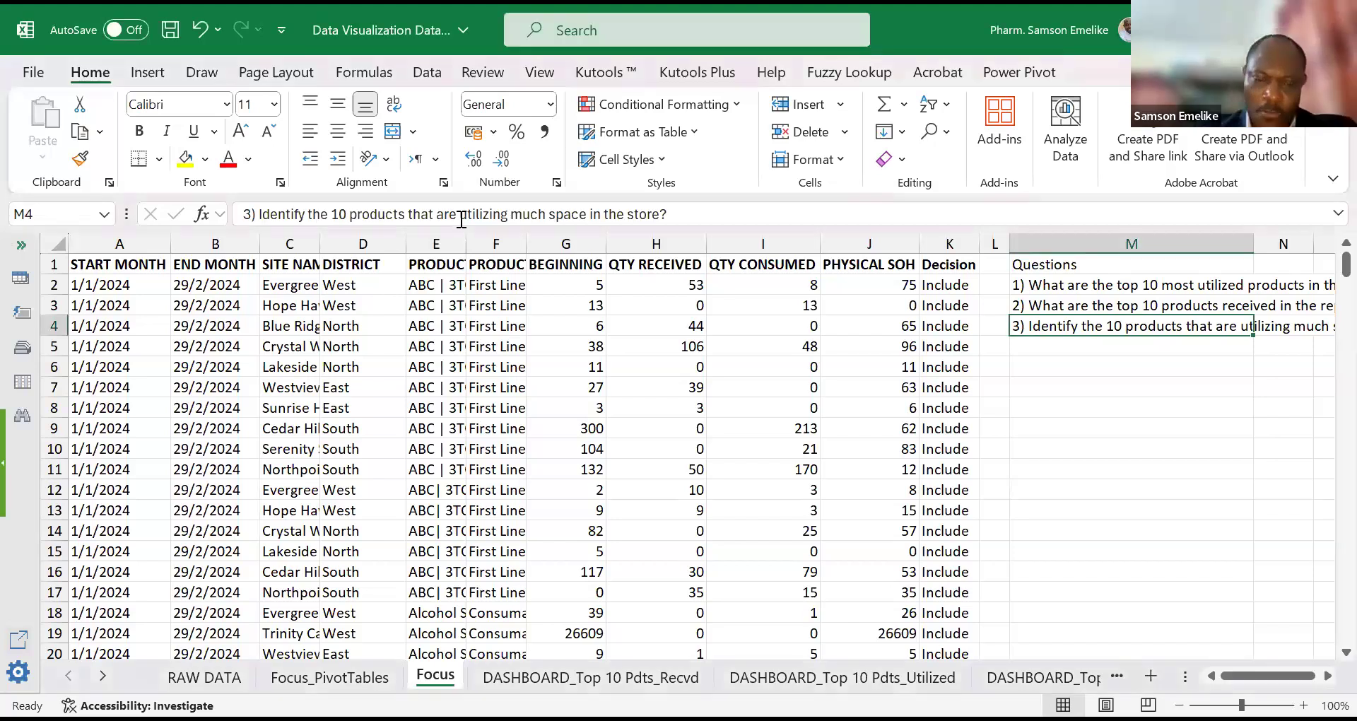
double_click(461, 214)
text(occupying)
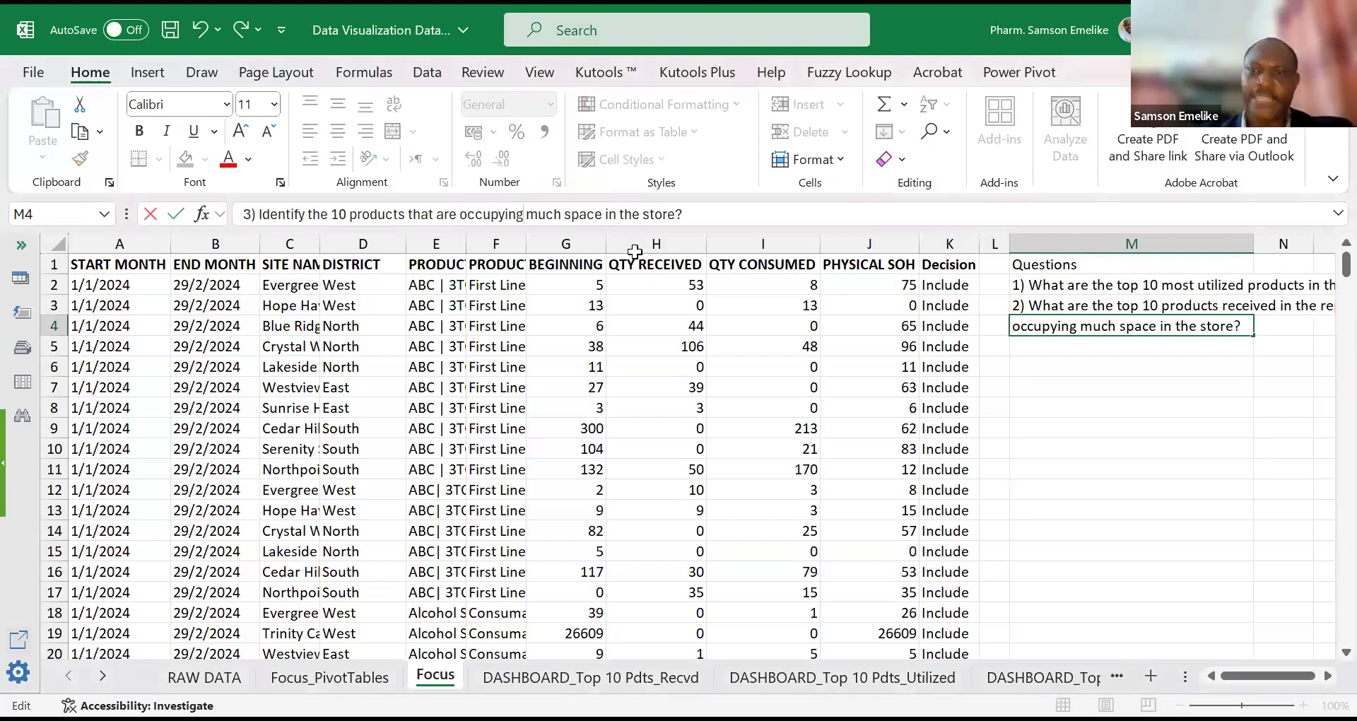
key(Return)
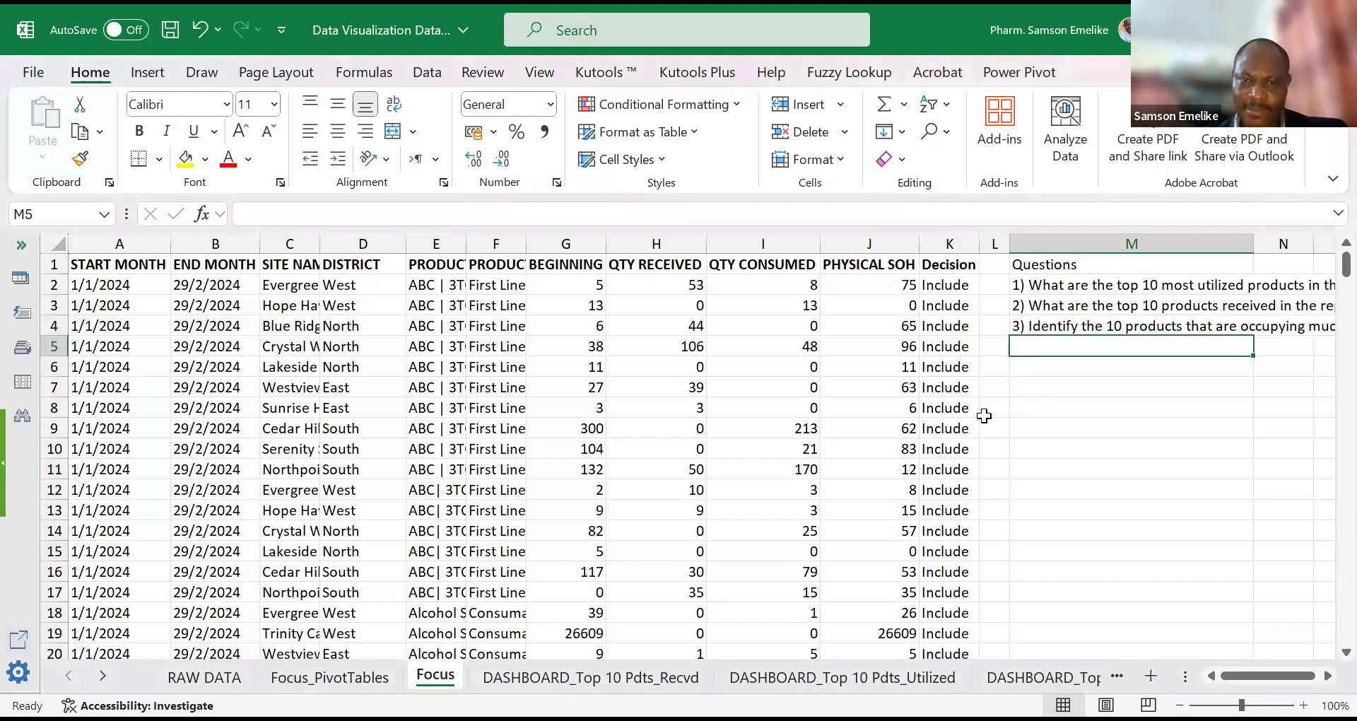
Step: Insert "top" before "10 products" and "currently" before "occupying" in the third question in M4
click(1049, 332)
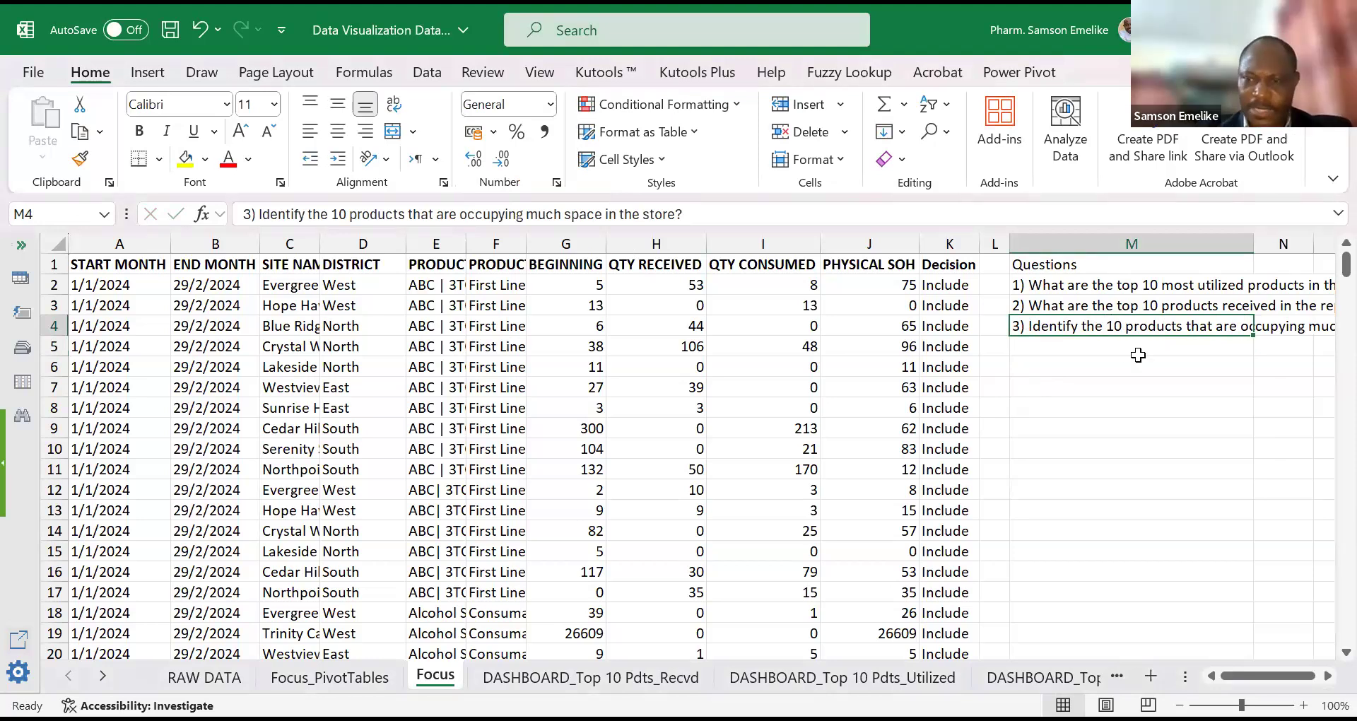
double_click(1264, 337)
text(top )
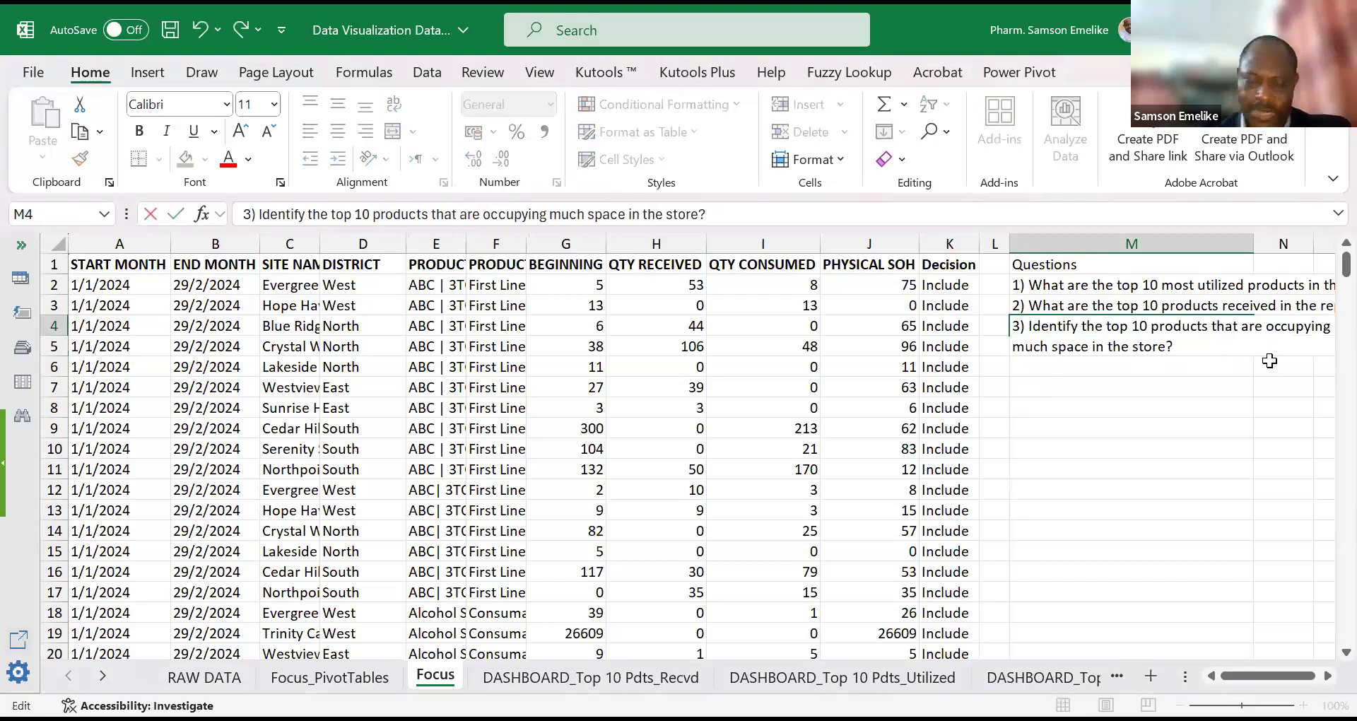
text(curre)
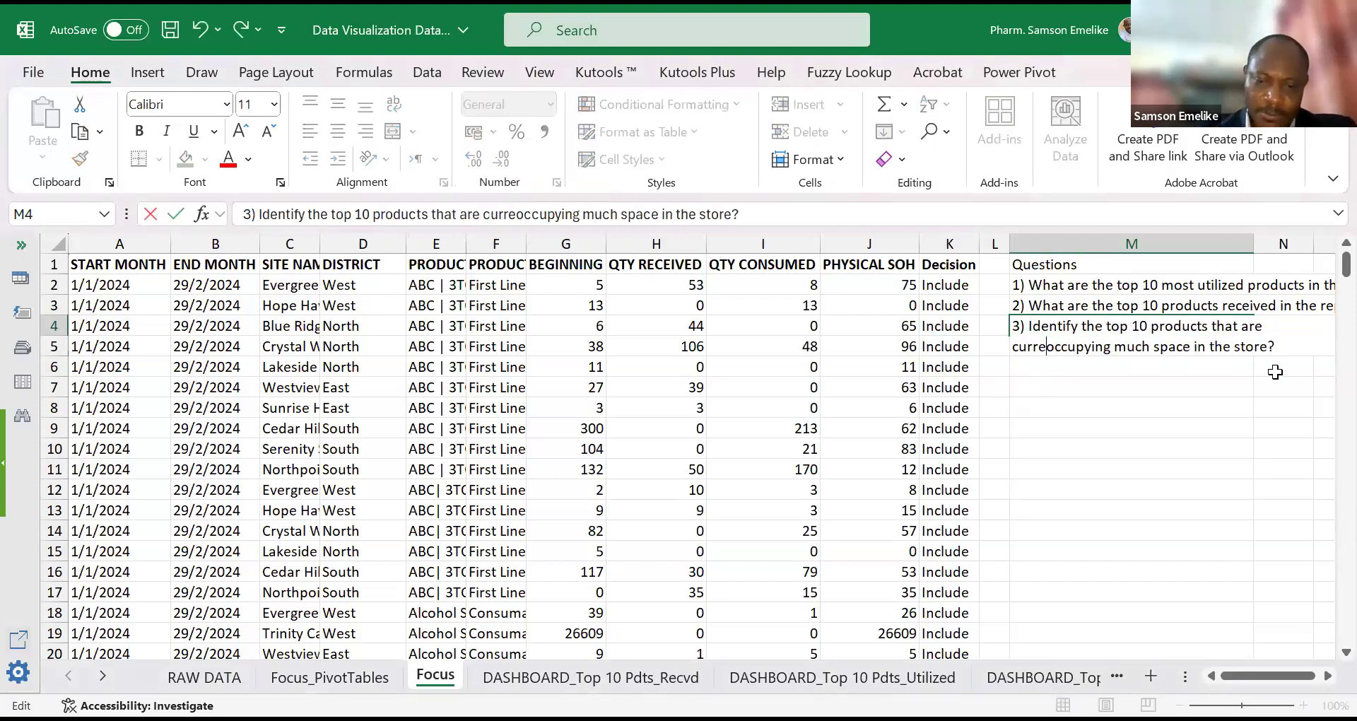
text(ntly)
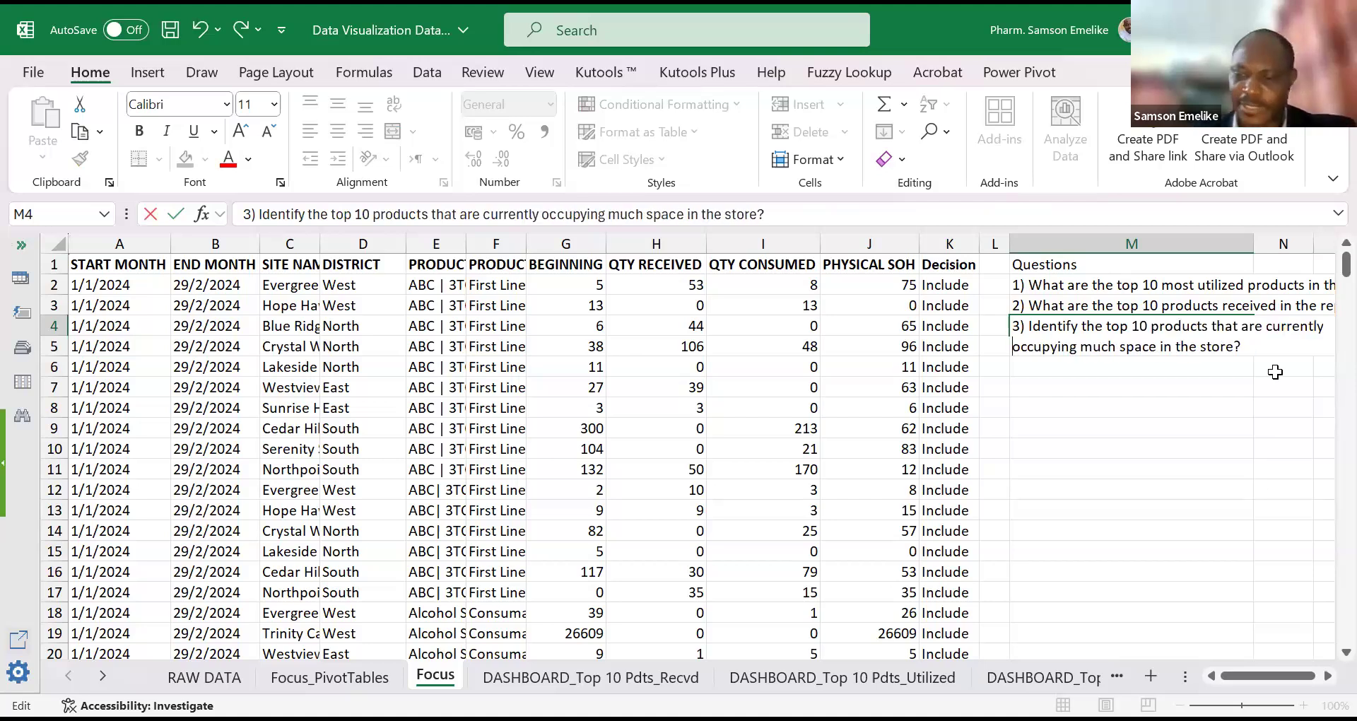
key(Return)
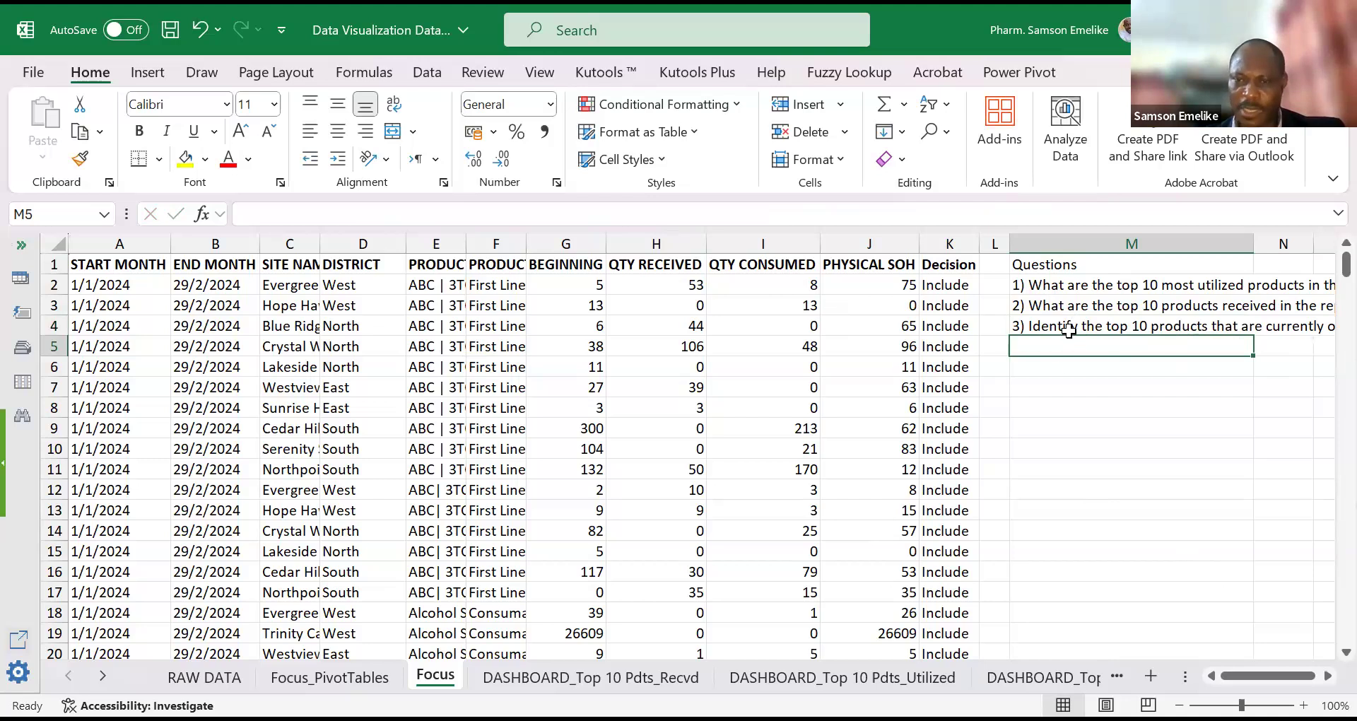
Step: Review the second question in M3 and highlight the QTY CONSUMED column on the Focus sheet
click(1036, 307)
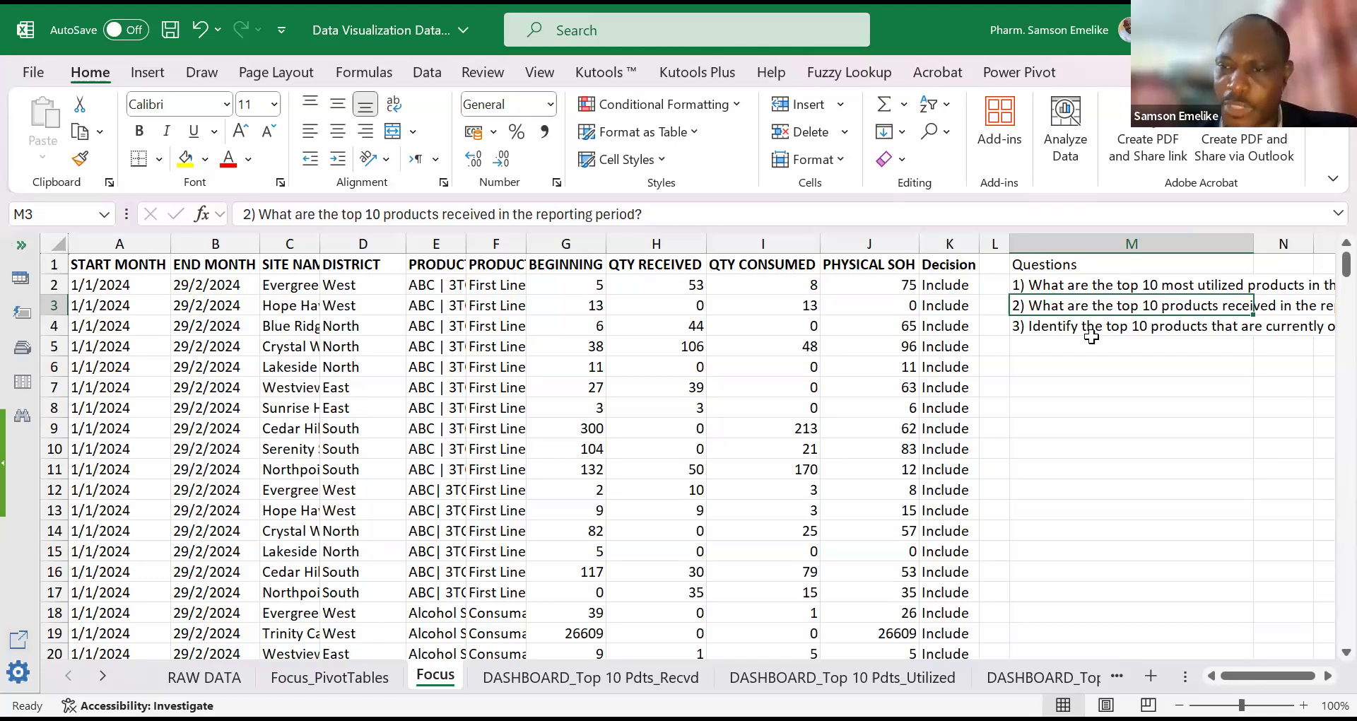
click(739, 240)
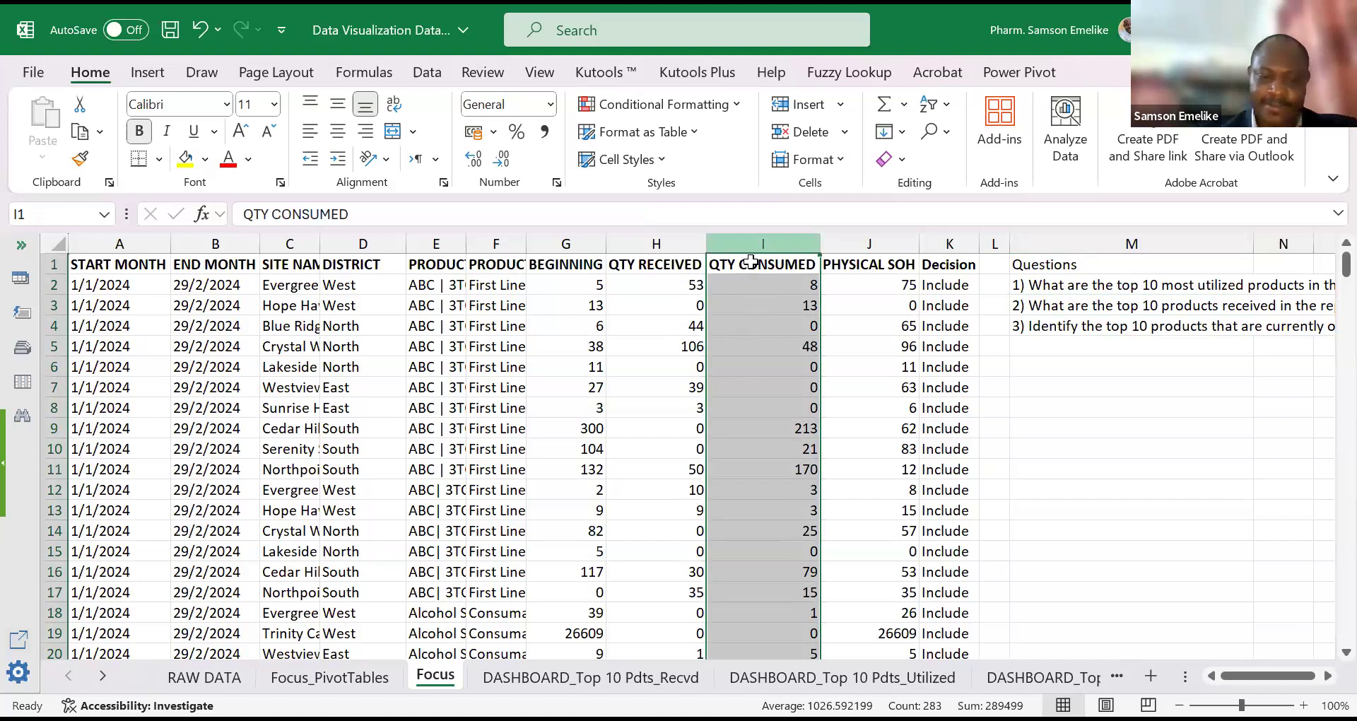
Step: Insert a new column before QTY CONSUMED on the Focus sheet and head it "Cost"
key(ctrl+shift+plus)
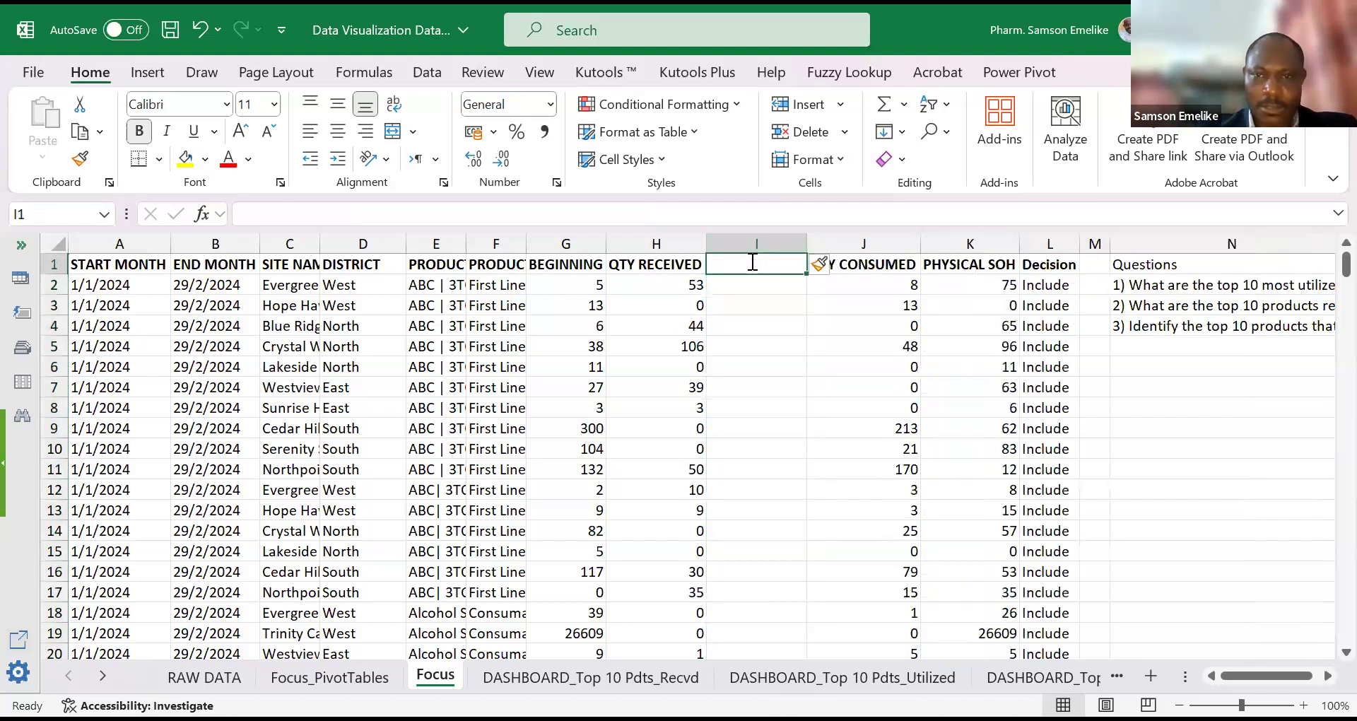
text(Cost)
key(Return)
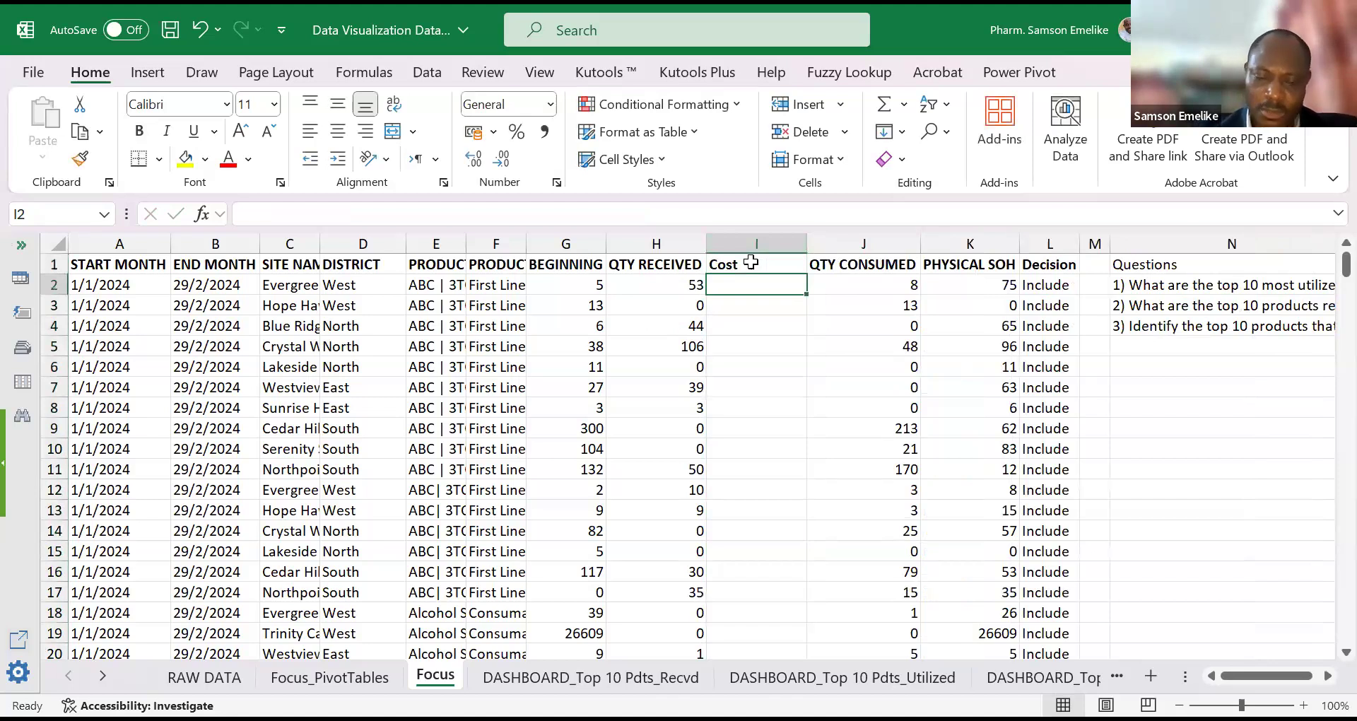
Step: Enter the formula =RANDBETWEEN(1000,10000) in I2 to generate a random cost
text(=)
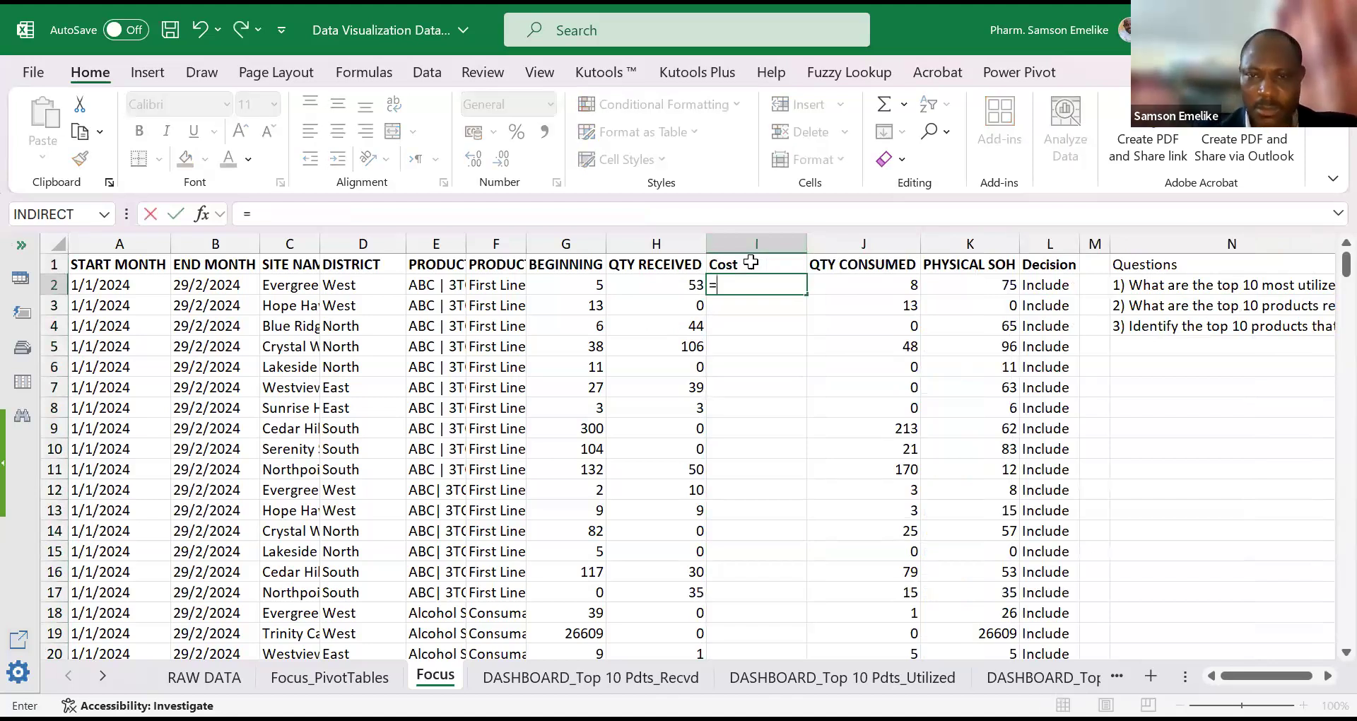
text(RANDBETWEEN(1000)
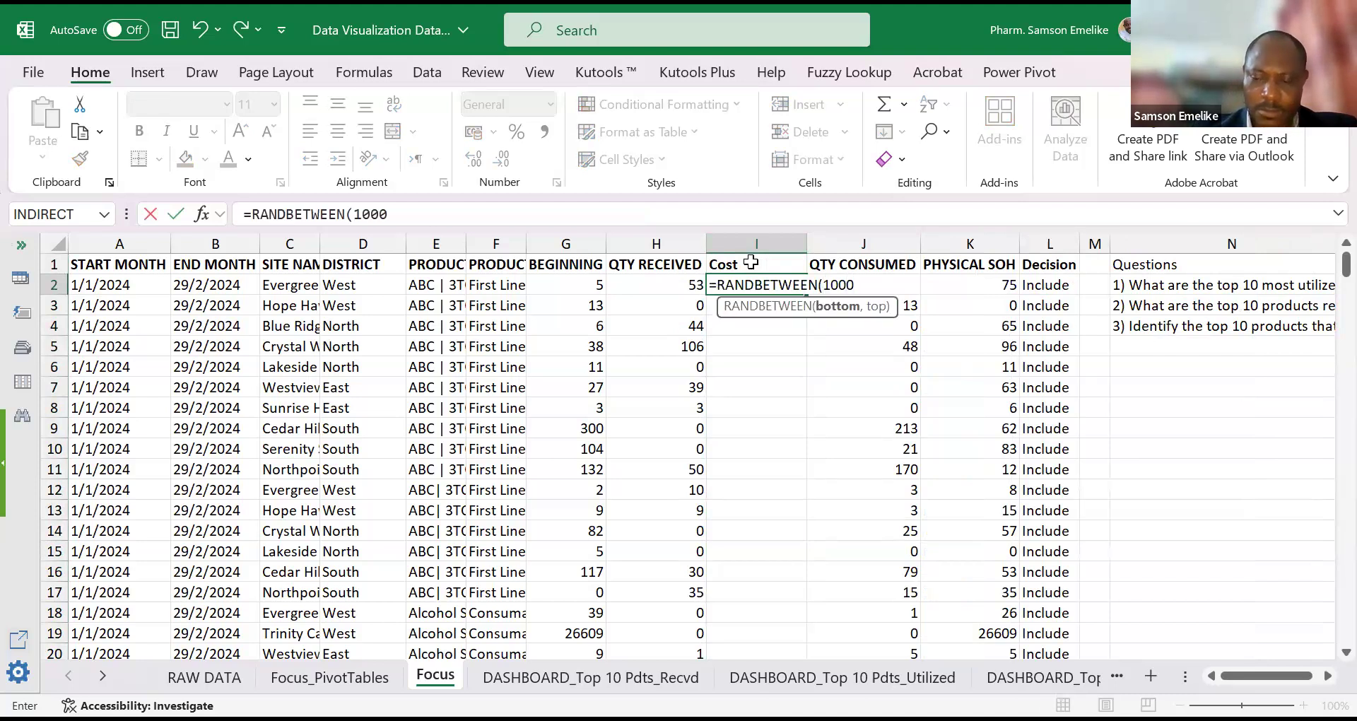
text(,10)
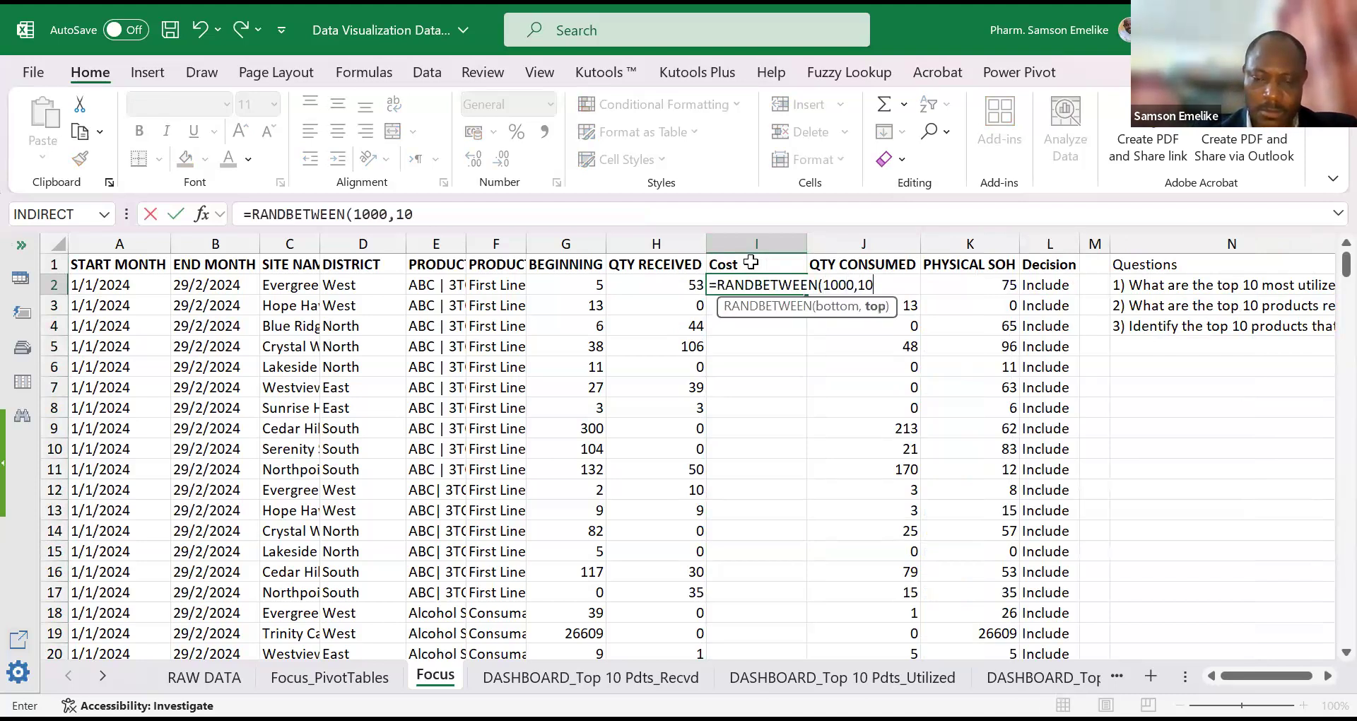
text(000))
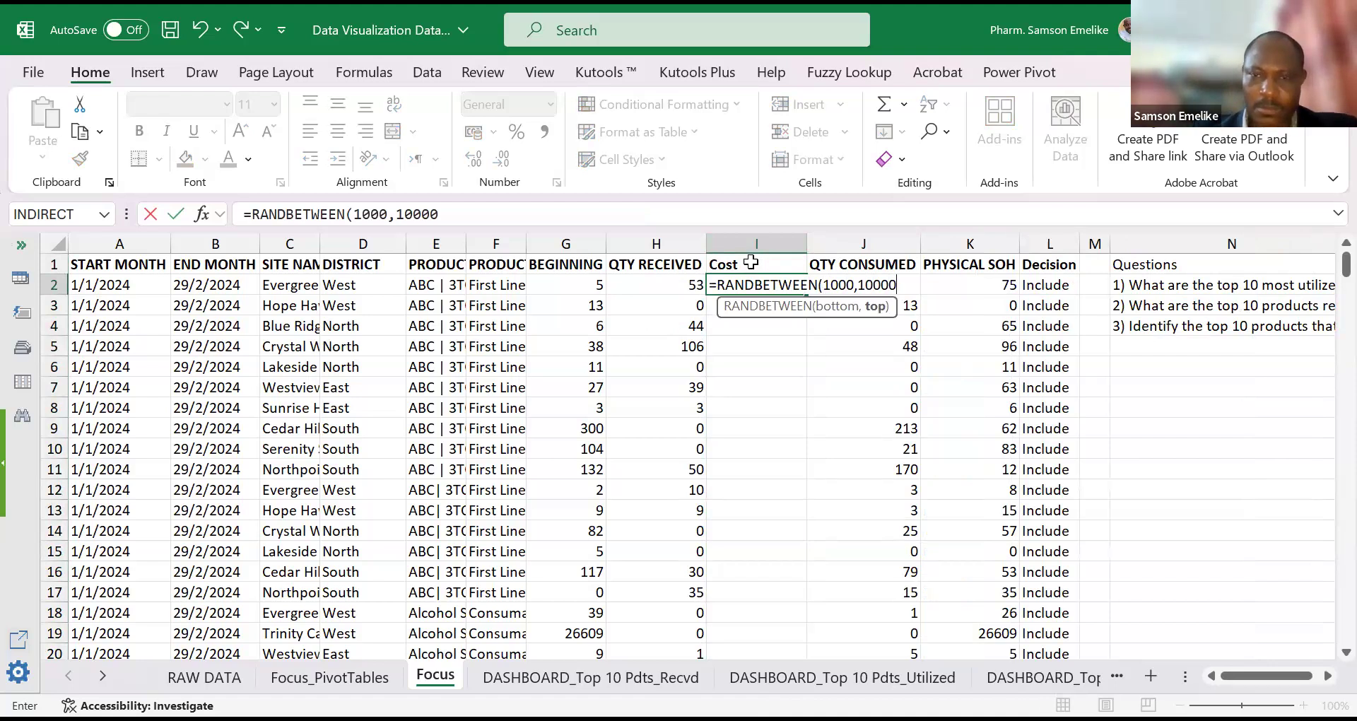
key(Return)
Step: Format I2 as Accounting with the ₦ currency symbol and 0 decimal places
click(777, 283)
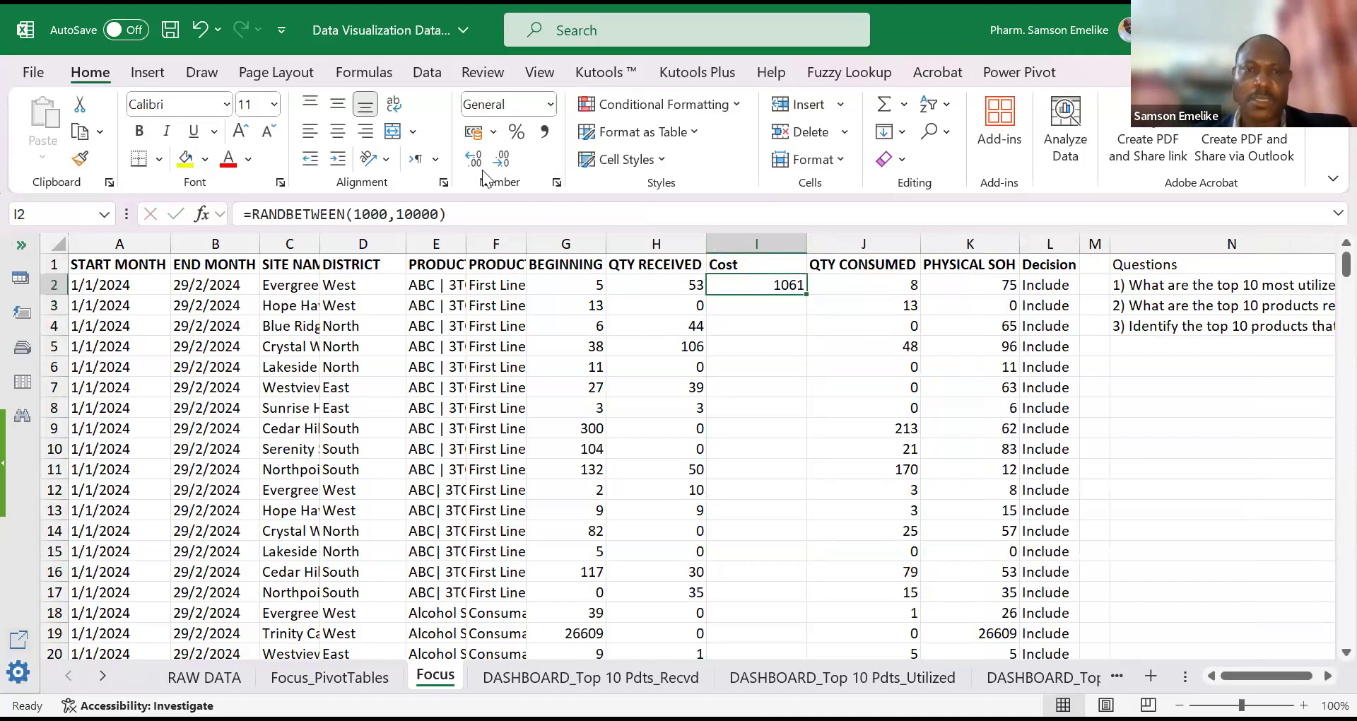
click(494, 134)
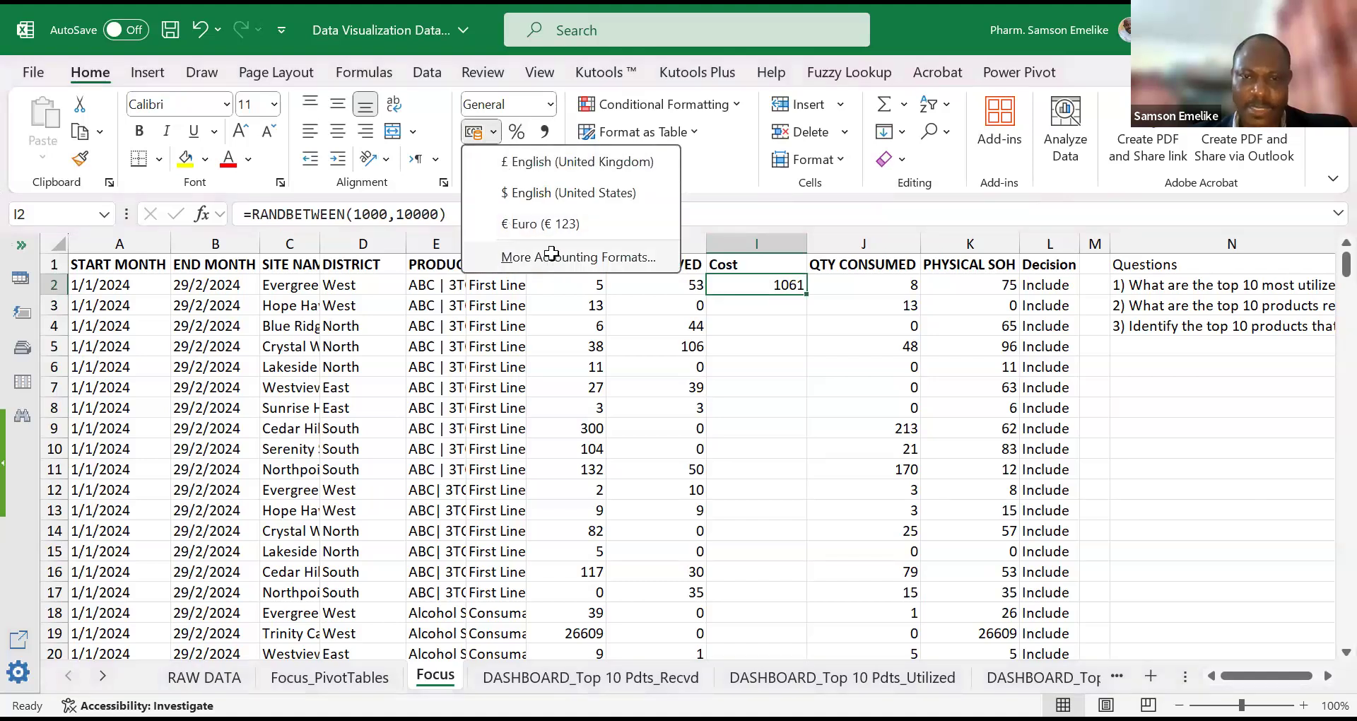
click(578, 256)
click(447, 322)
key(Down)
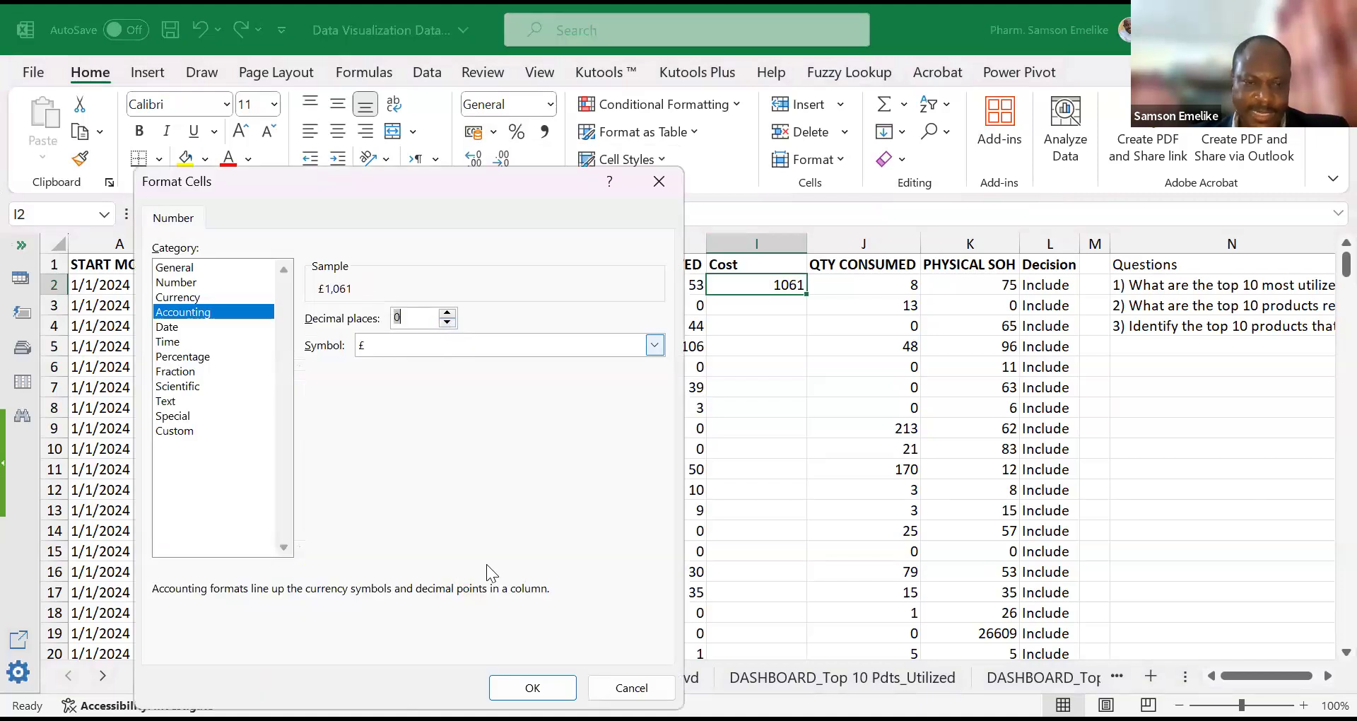
key(alt+Down)
scroll(483, 560, down, 5)
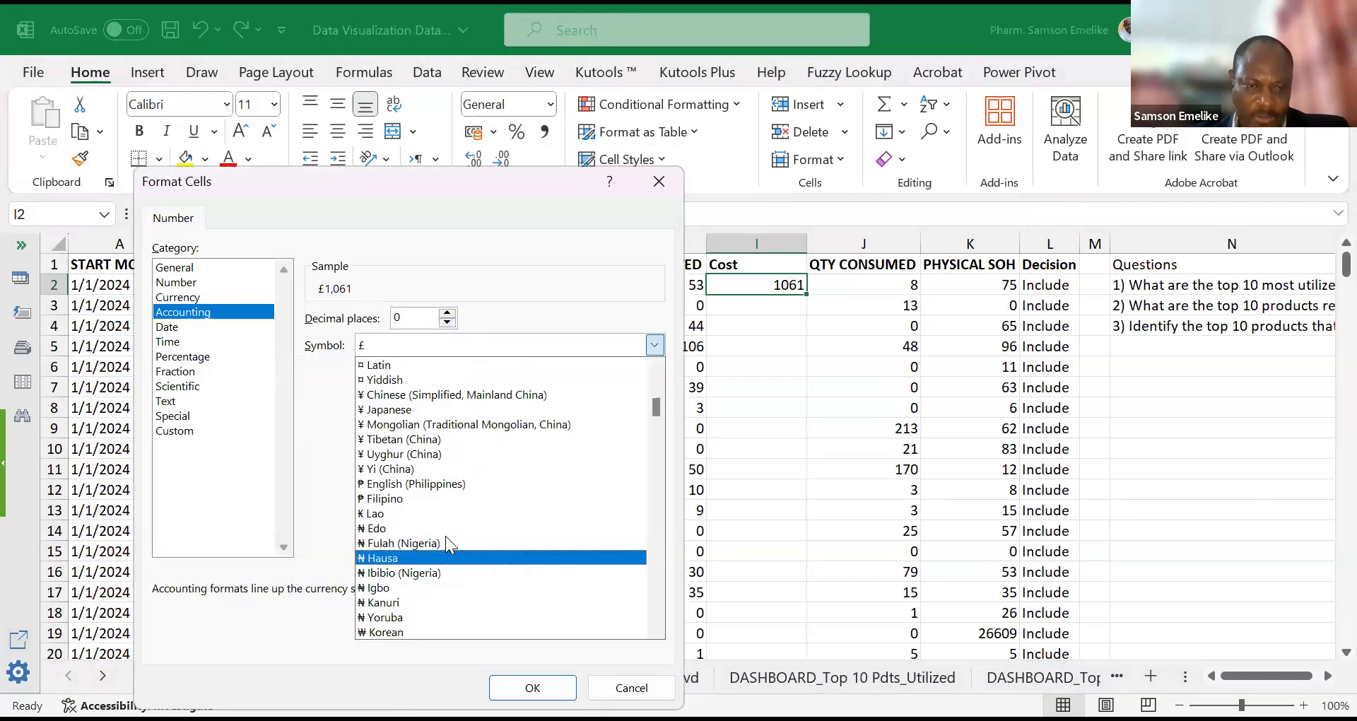
scroll(403, 499, down, 2)
click(403, 499)
click(566, 689)
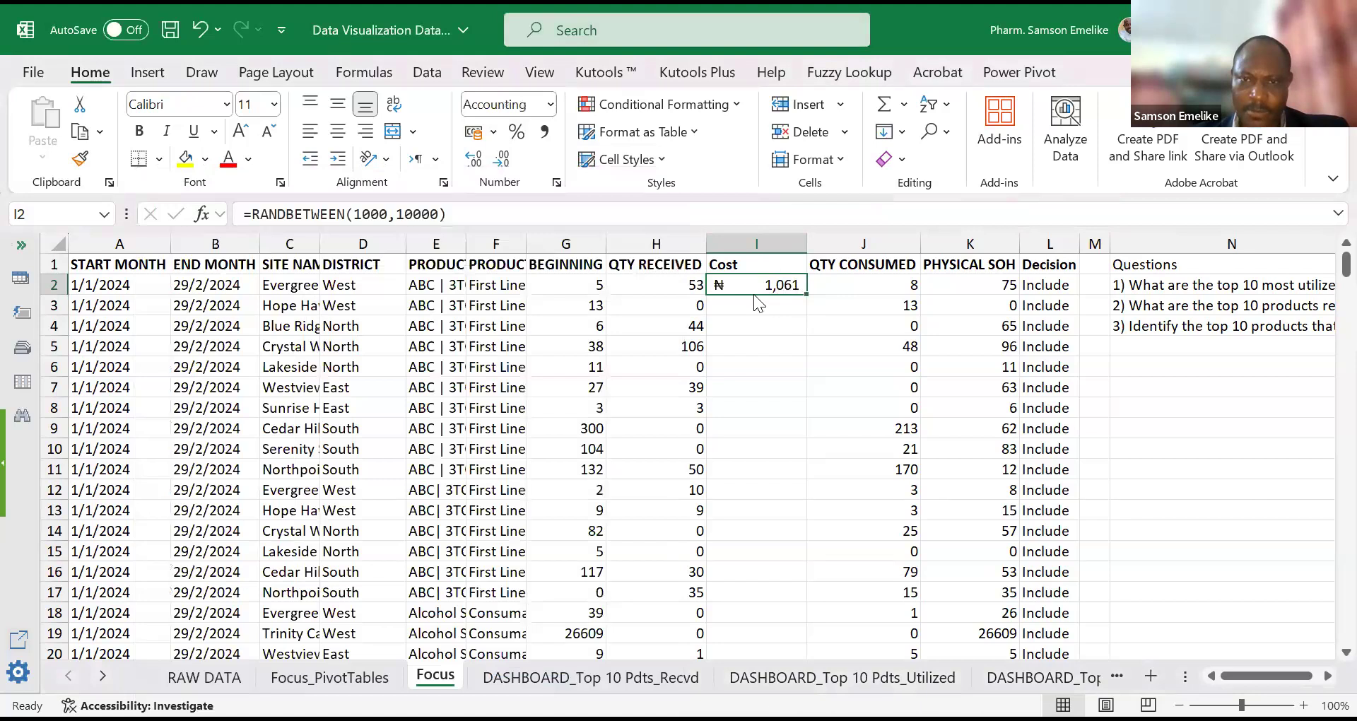
Step: Fill the random cost formula down the Cost column through I283 and replace the formulas with their values
double_click(806, 294)
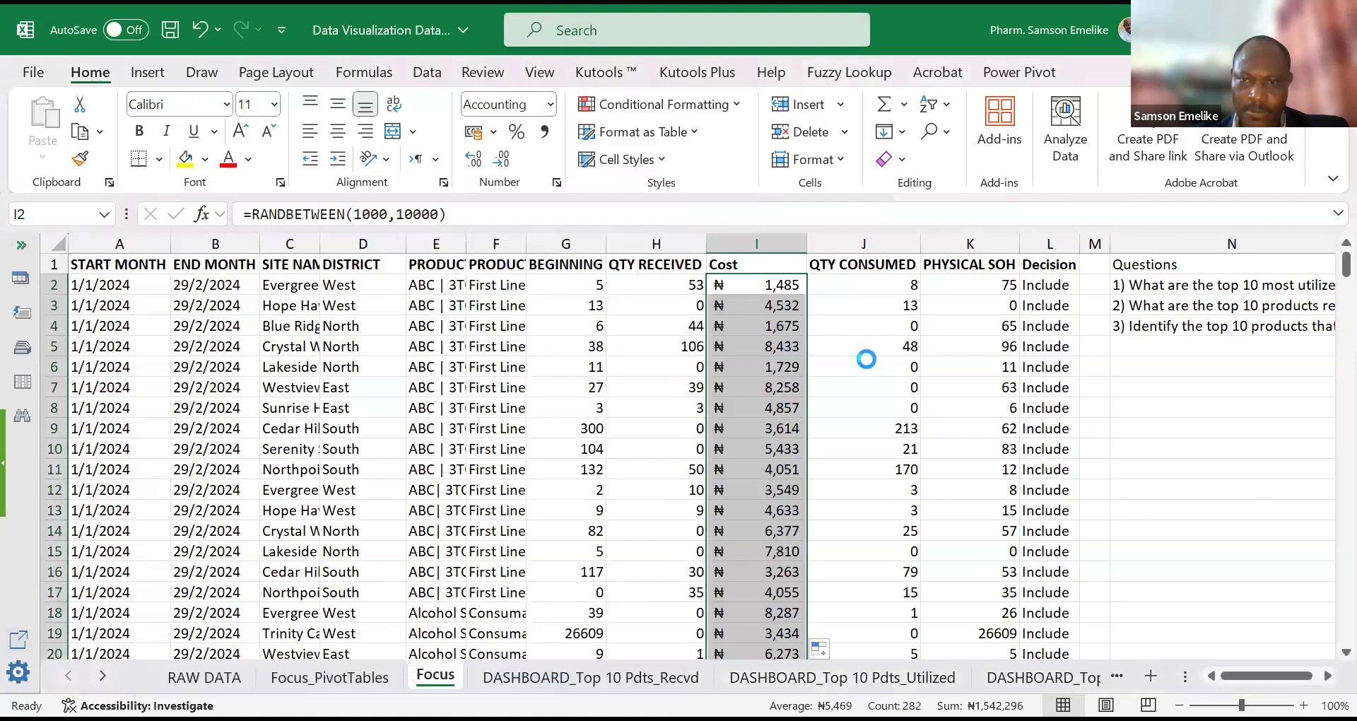
drag(757, 387, 742, 307)
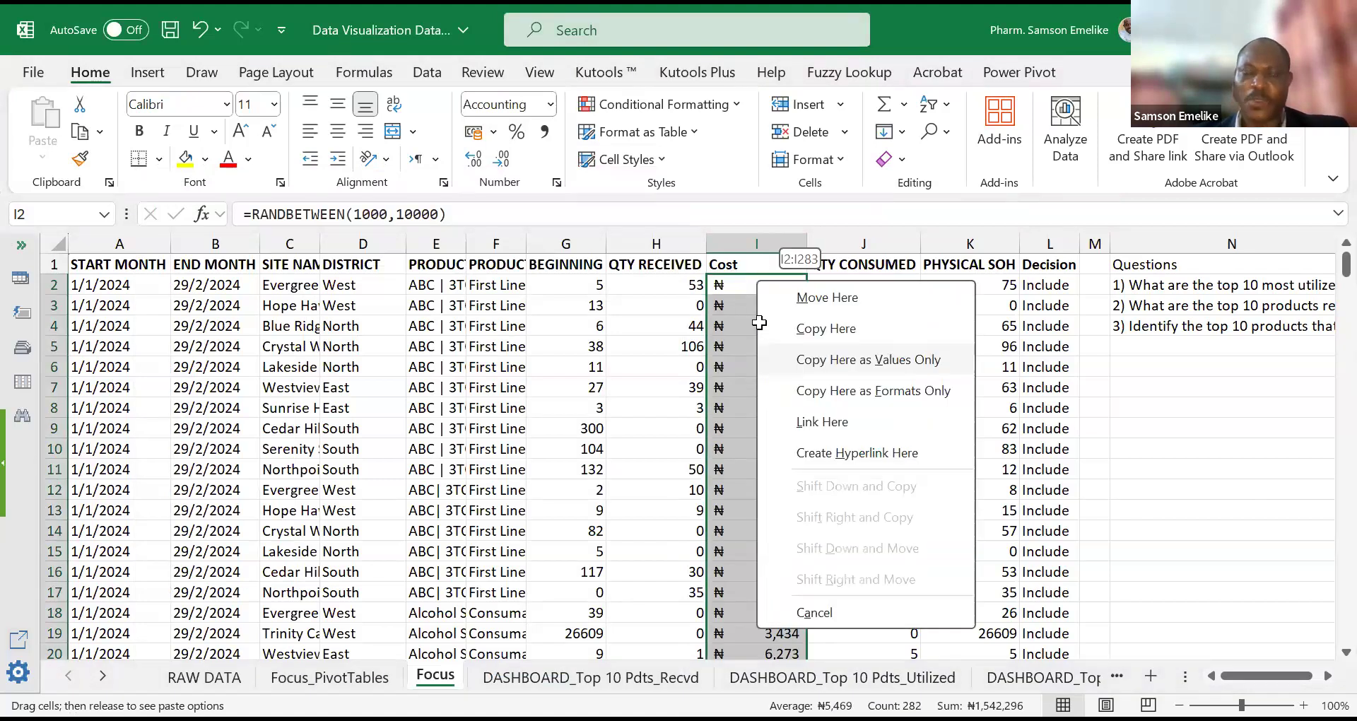
key(v)
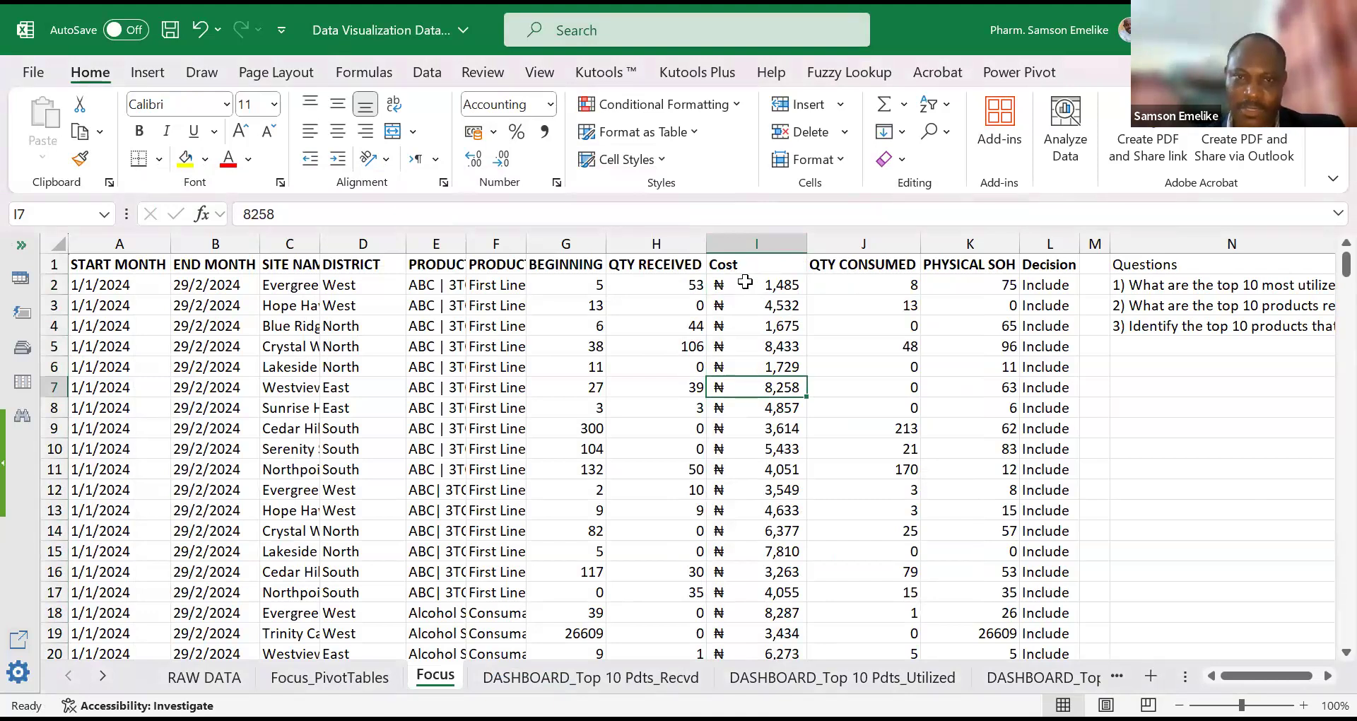
click(701, 286)
Step: Enter the fourth question in N5: "4) What are the top 10 products that the company spent more in the review period"
click(1123, 346)
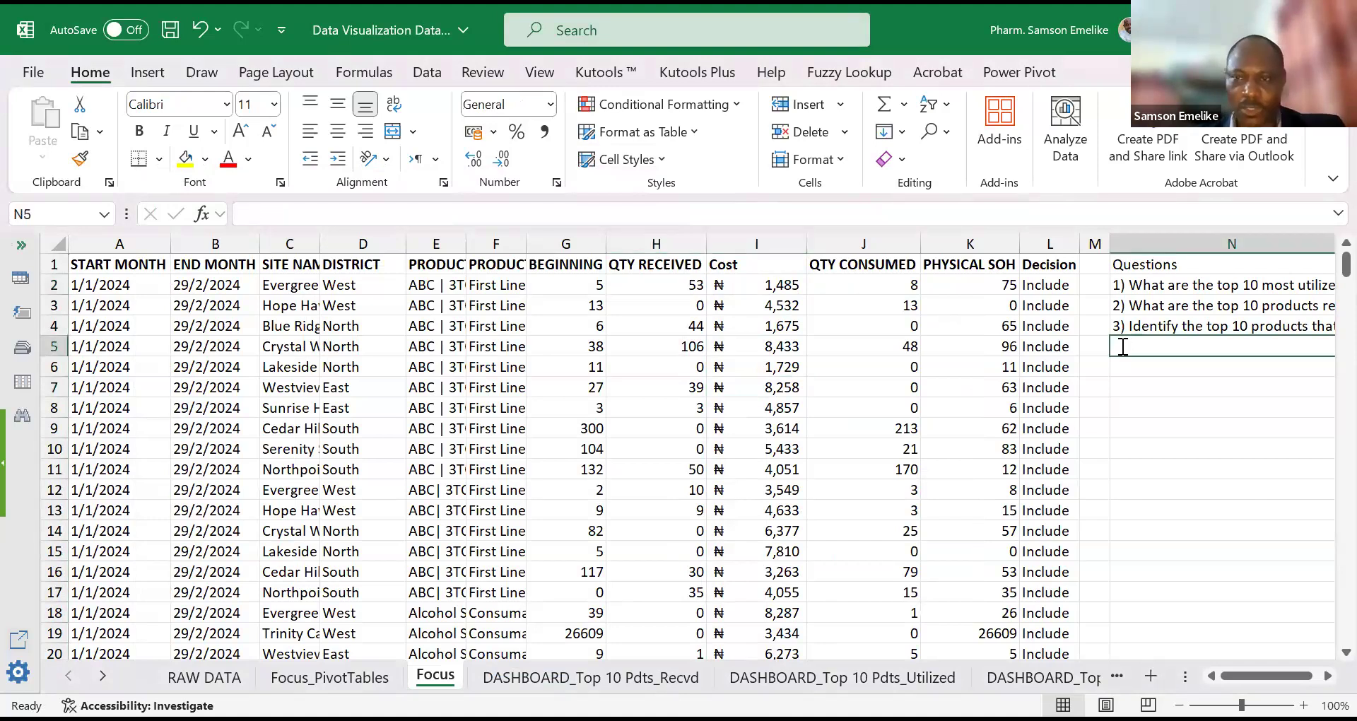
text(4)
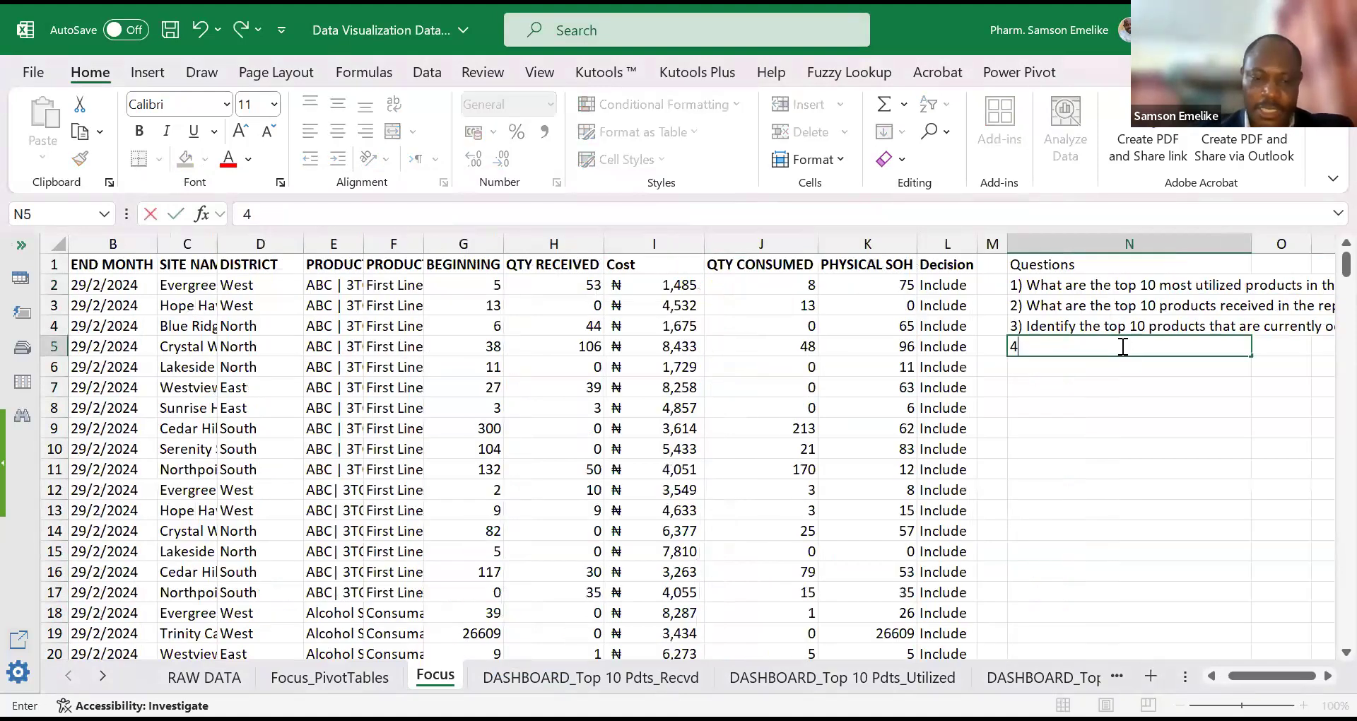
text() In w)
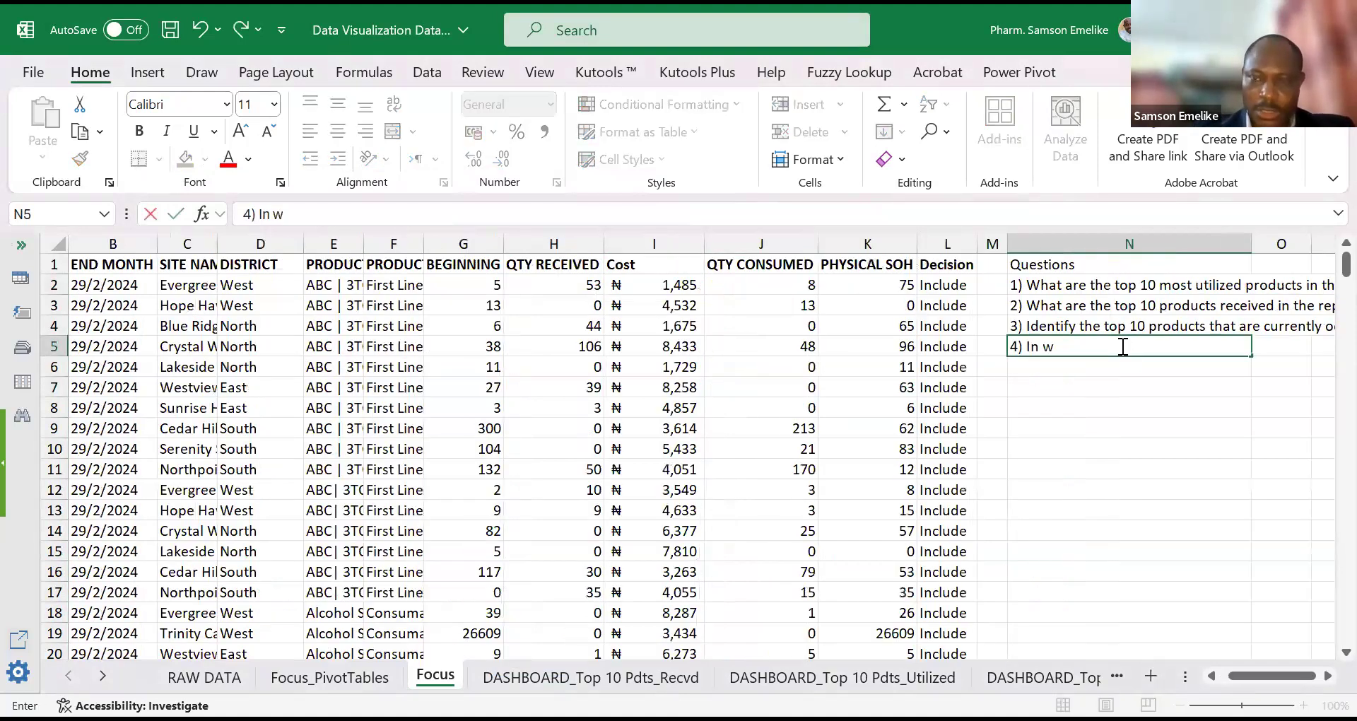
text(hich)
key(BackSpace)
key(BackSpace)
key(BackSpace)
key(BackSpace)
key(BackSpace)
key(BackSpace)
key(BackSpace)
key(BackSpace)
text(W)
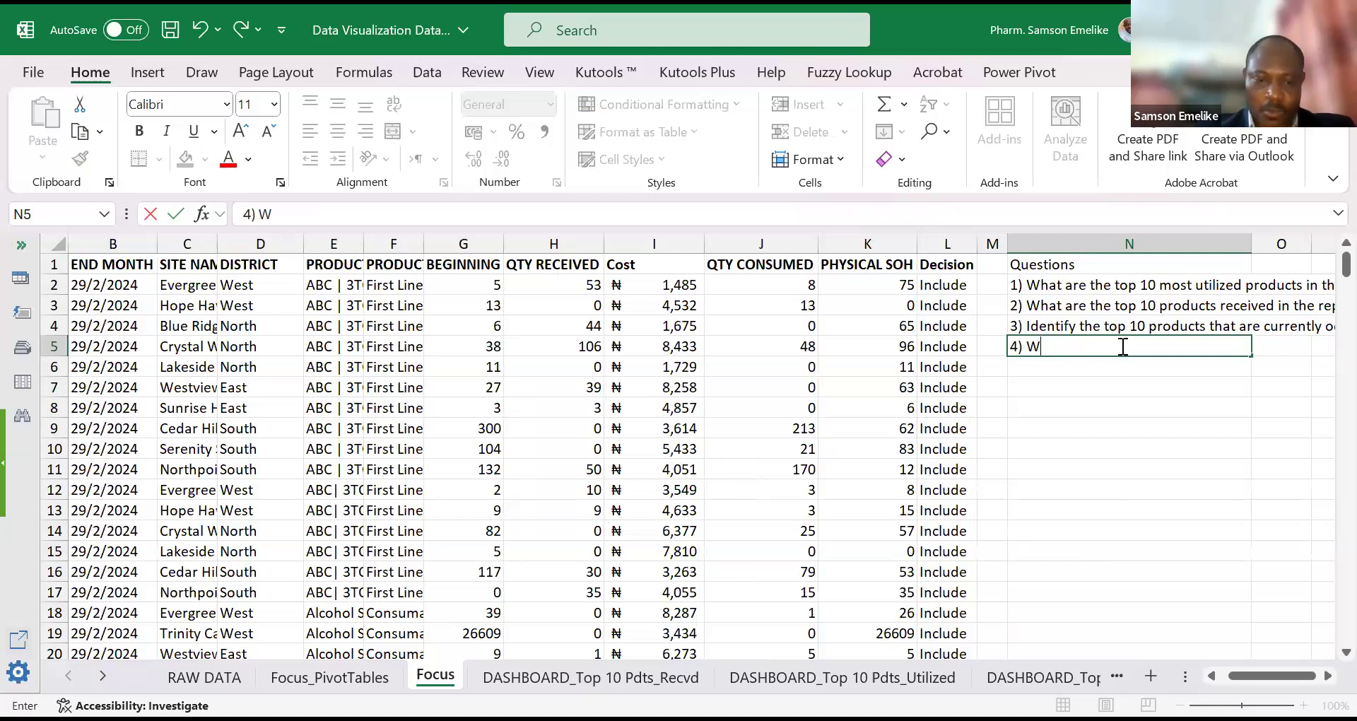
text(hat are the top )
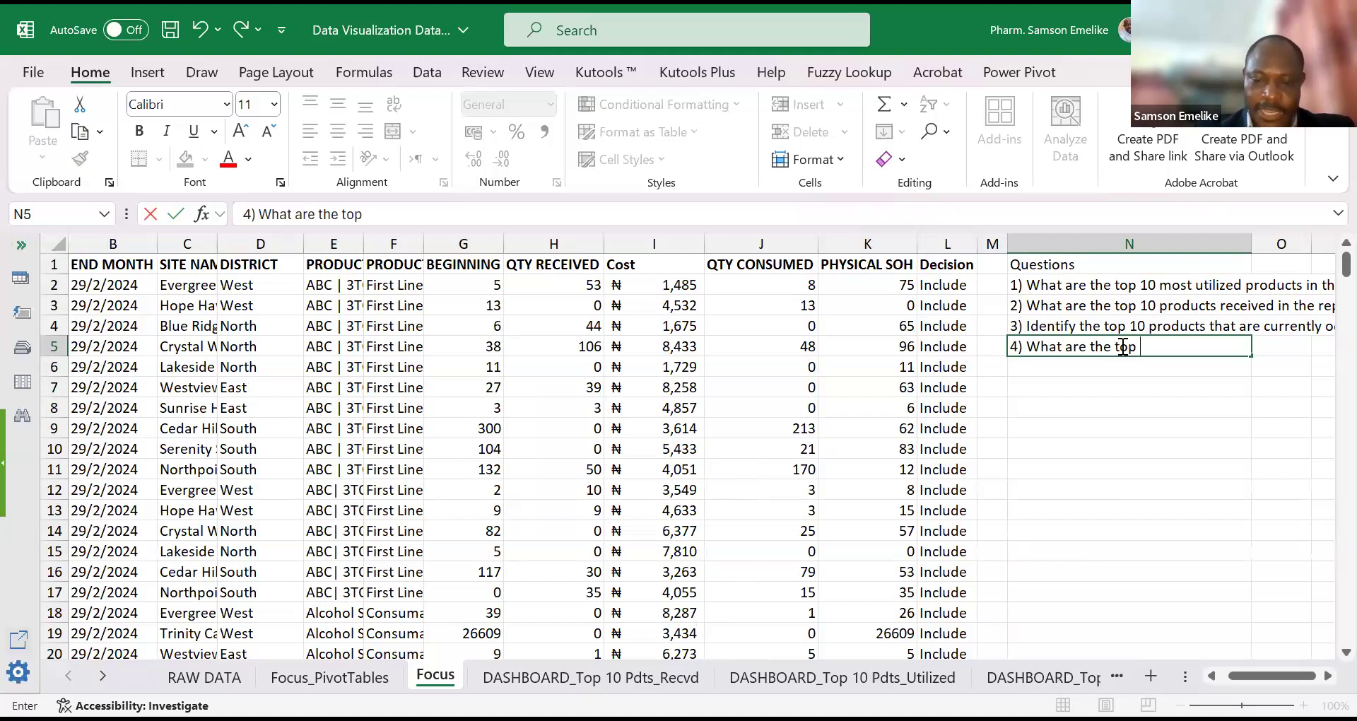
text(10 products that)
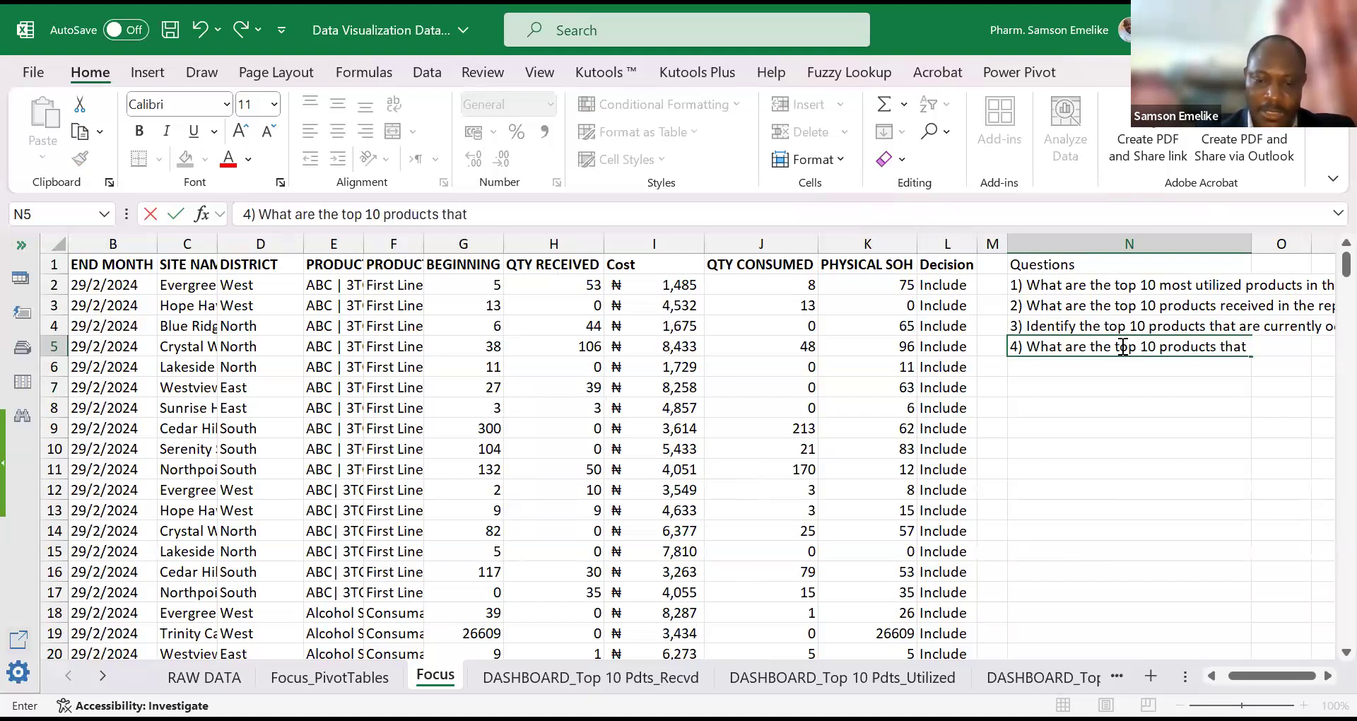
text( the company spent )
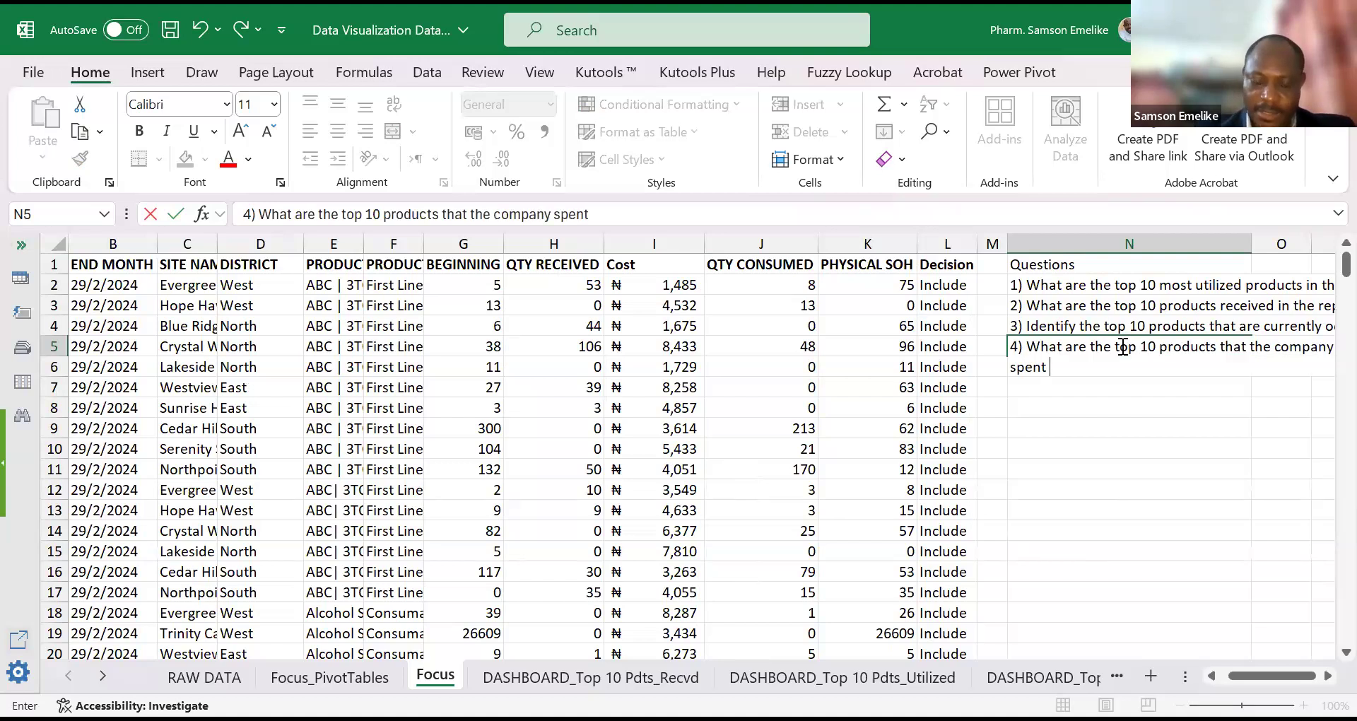
text(m)
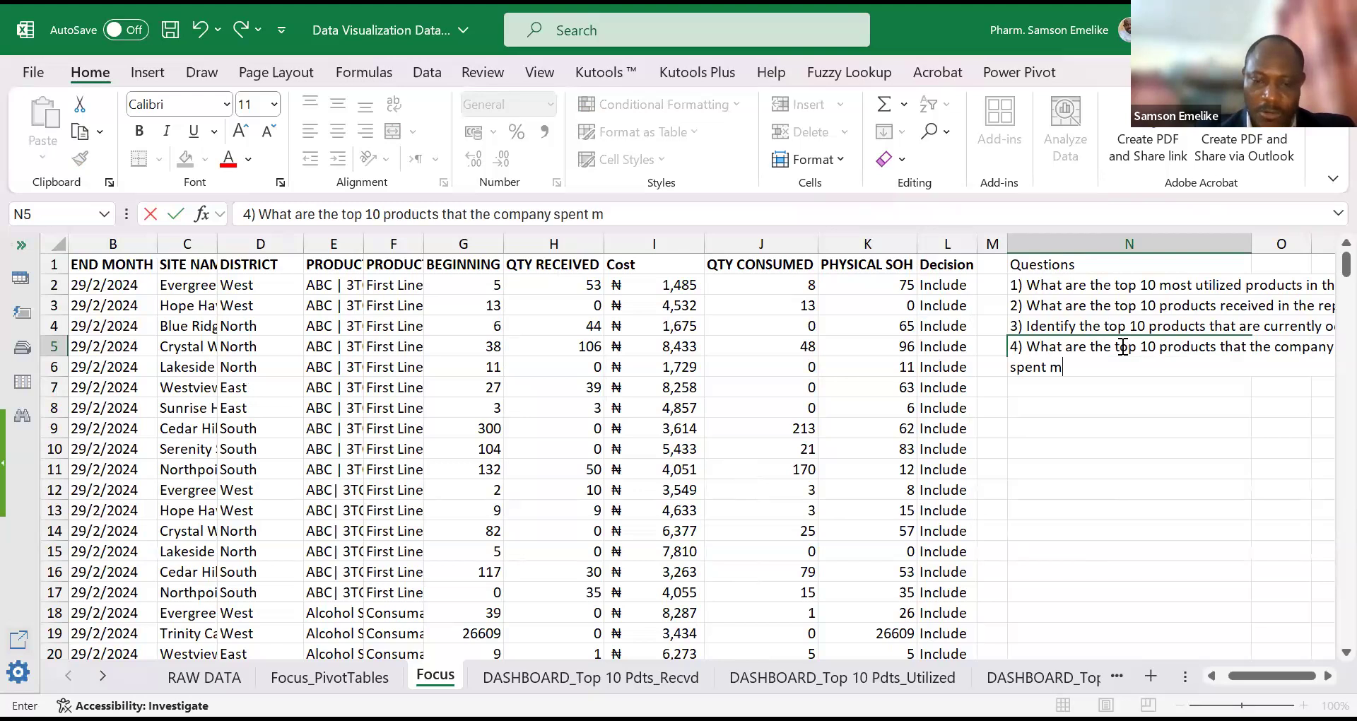
text(ore in th)
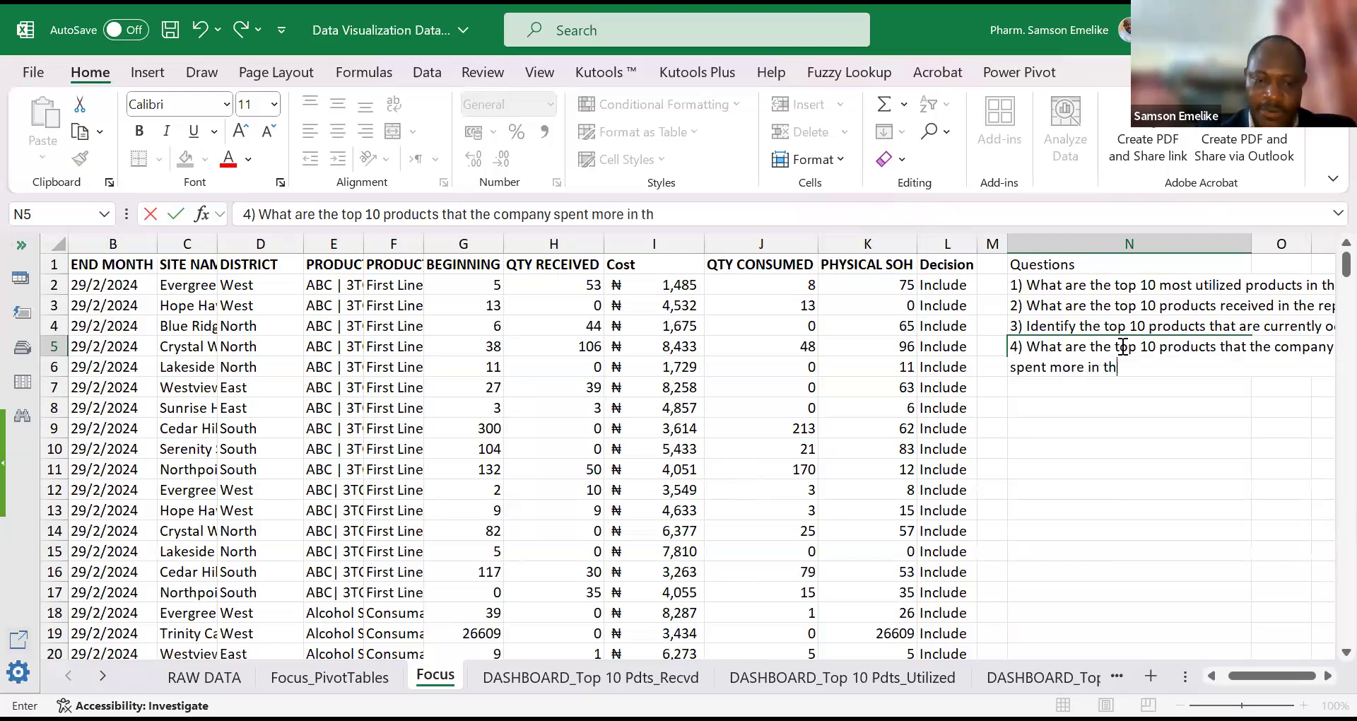
text(e review period)
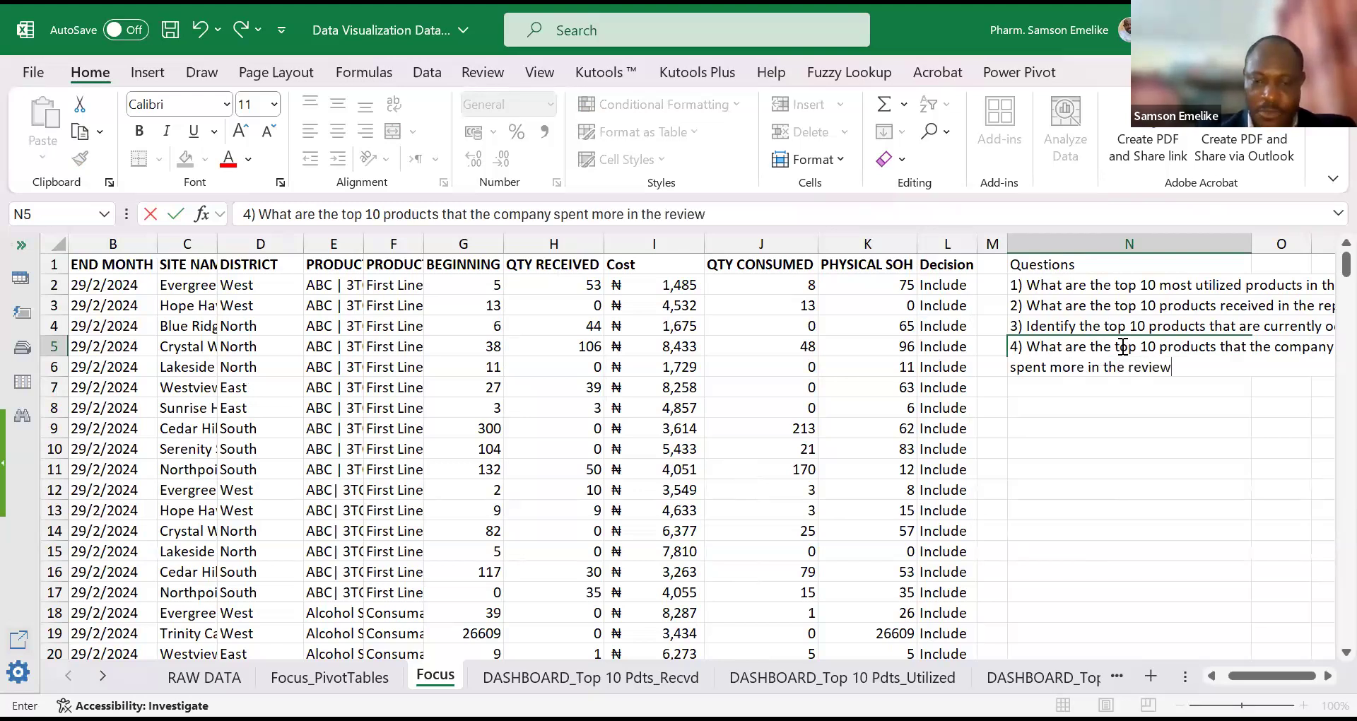
key(Return)
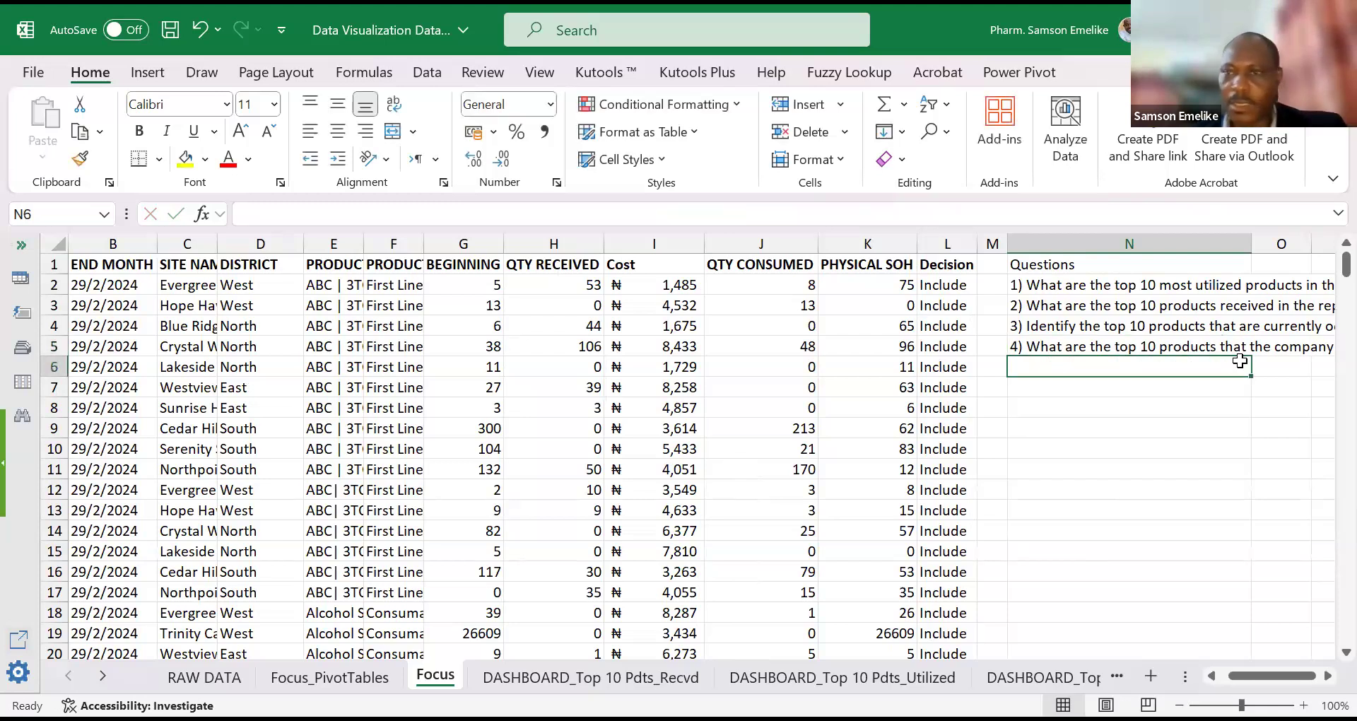
Step: Add a question mark at the end of the fourth question in N5
key(Up)
click(863, 218)
text(?)
key(Return)
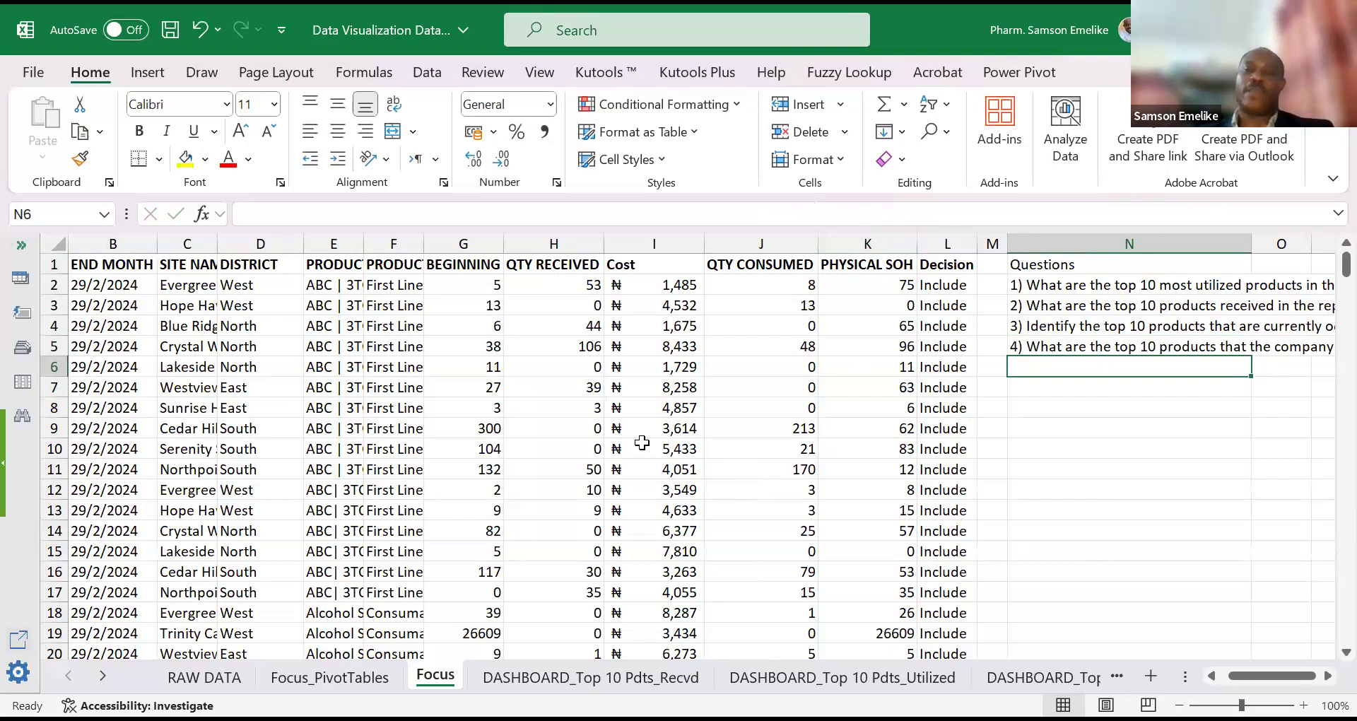
Step: Change the Cost column heading in I1 to uppercase "COST"
click(640, 405)
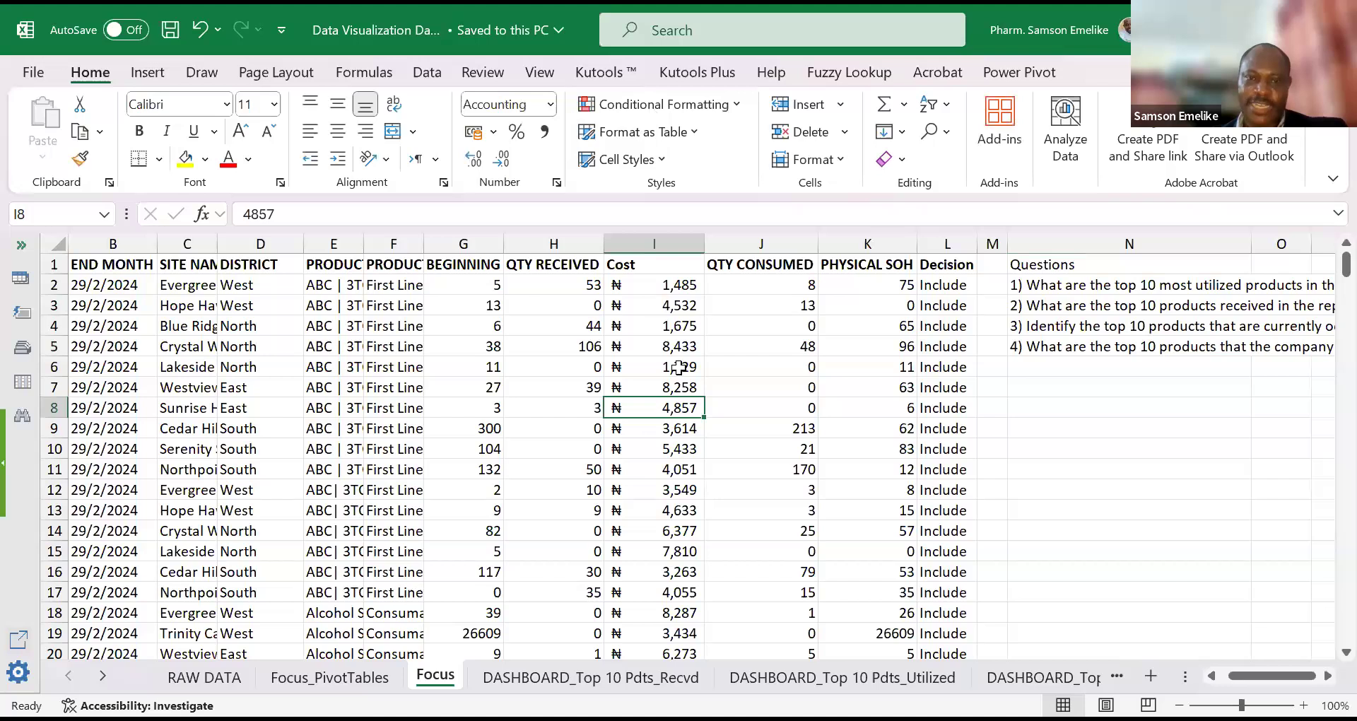
click(637, 265)
text(COST)
key(Return)
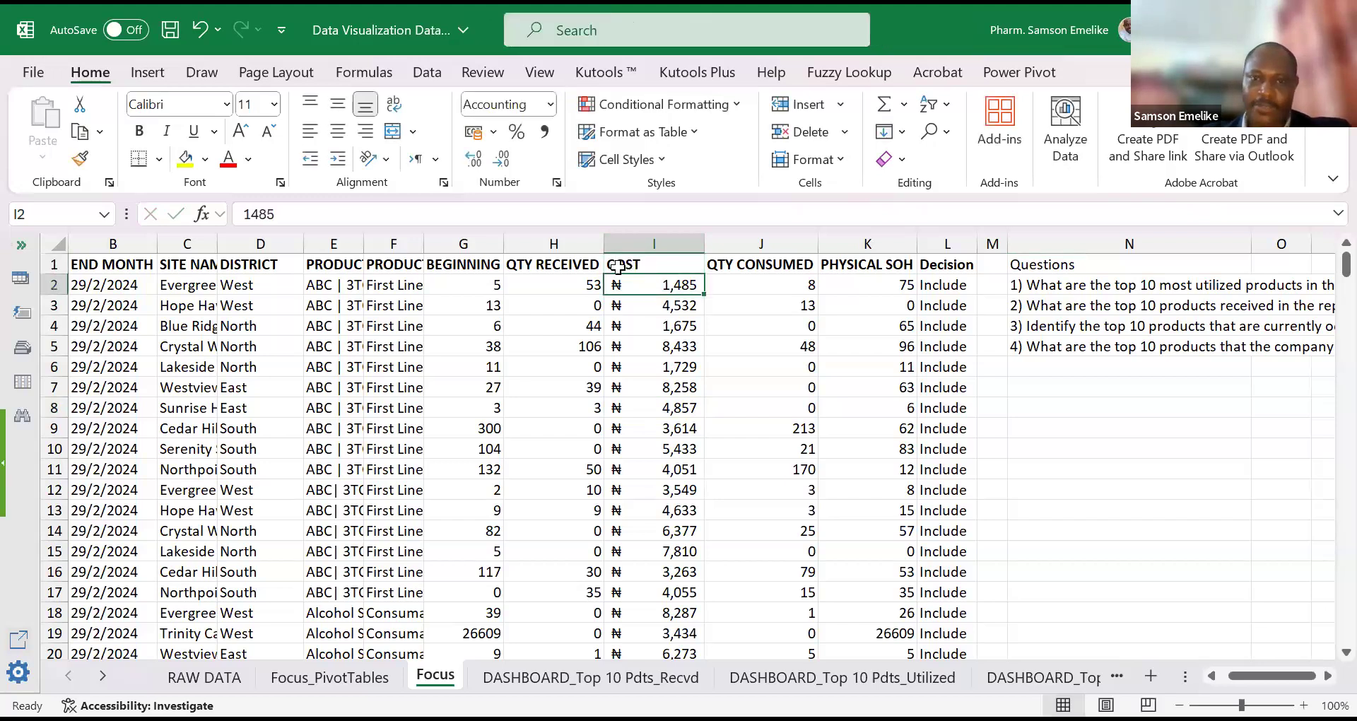
Step: Highlight the COST column on the Focus sheet and look through its values
click(661, 244)
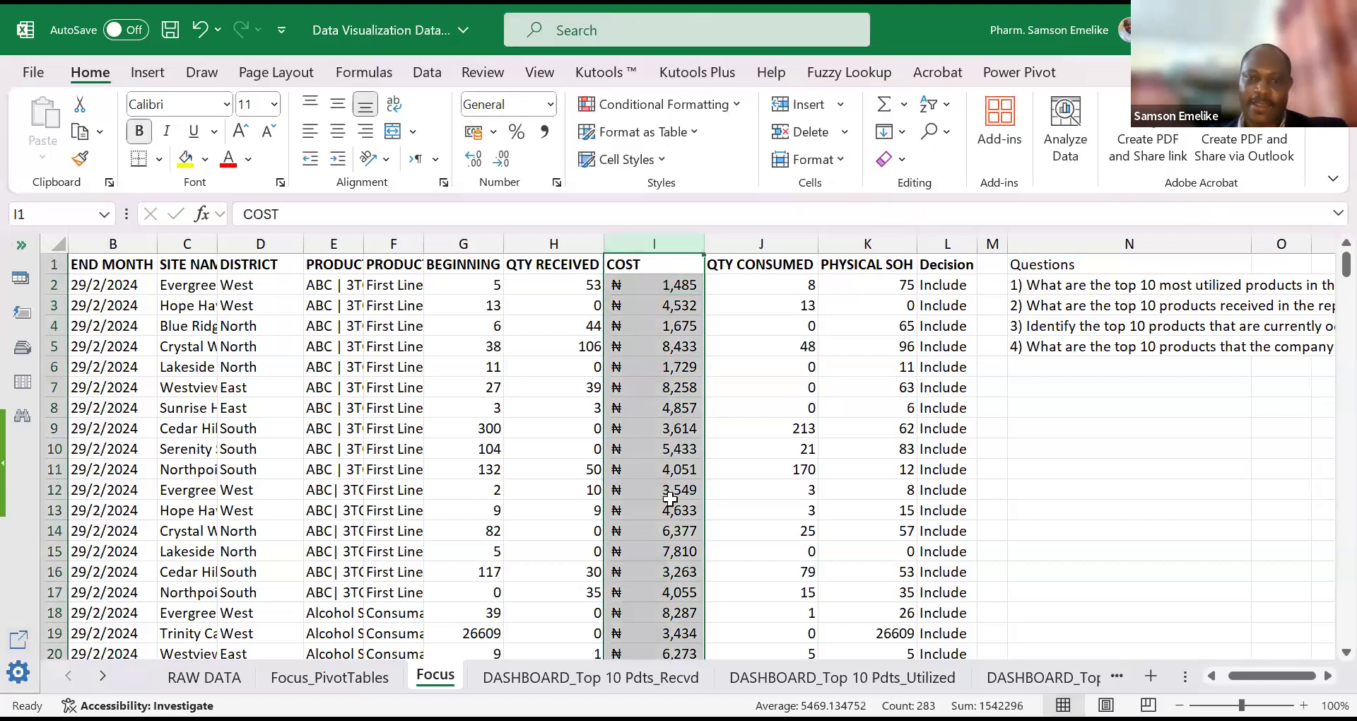
scroll(670, 499, down, 8)
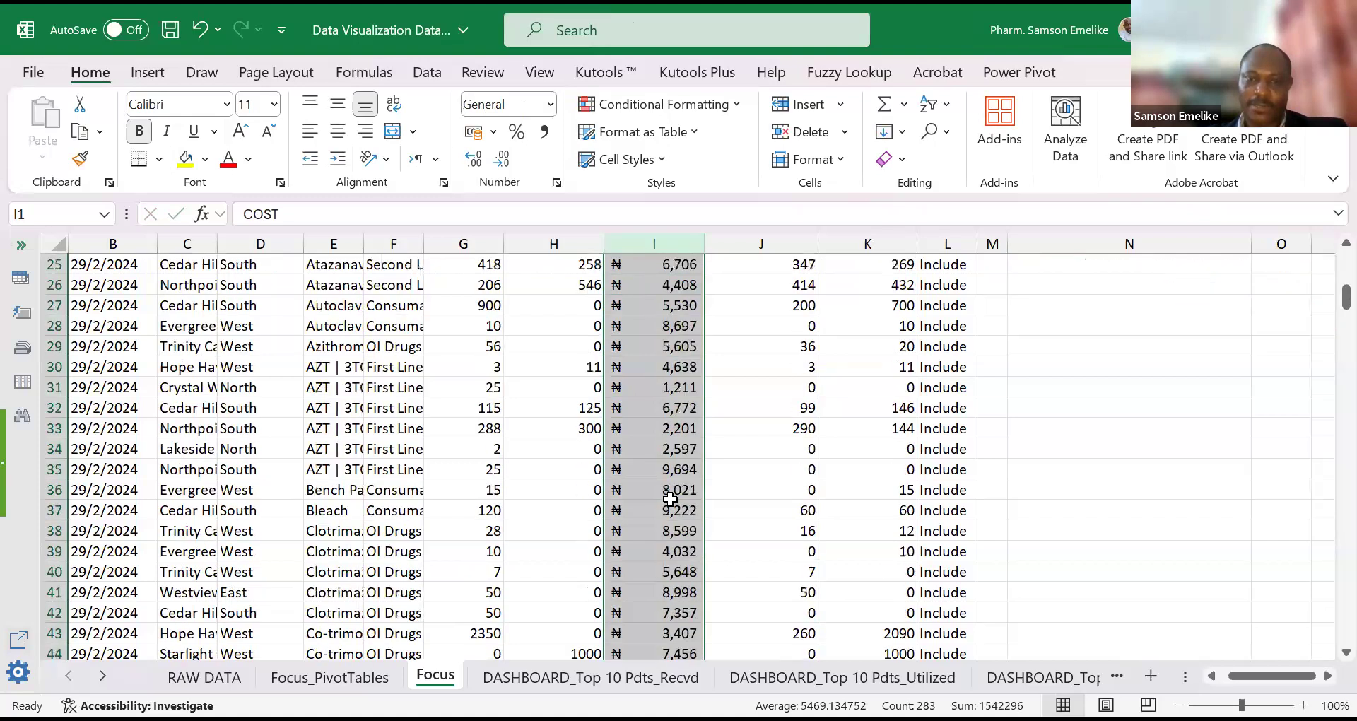
scroll(653, 460, up, 7)
scroll(653, 460, up, 1)
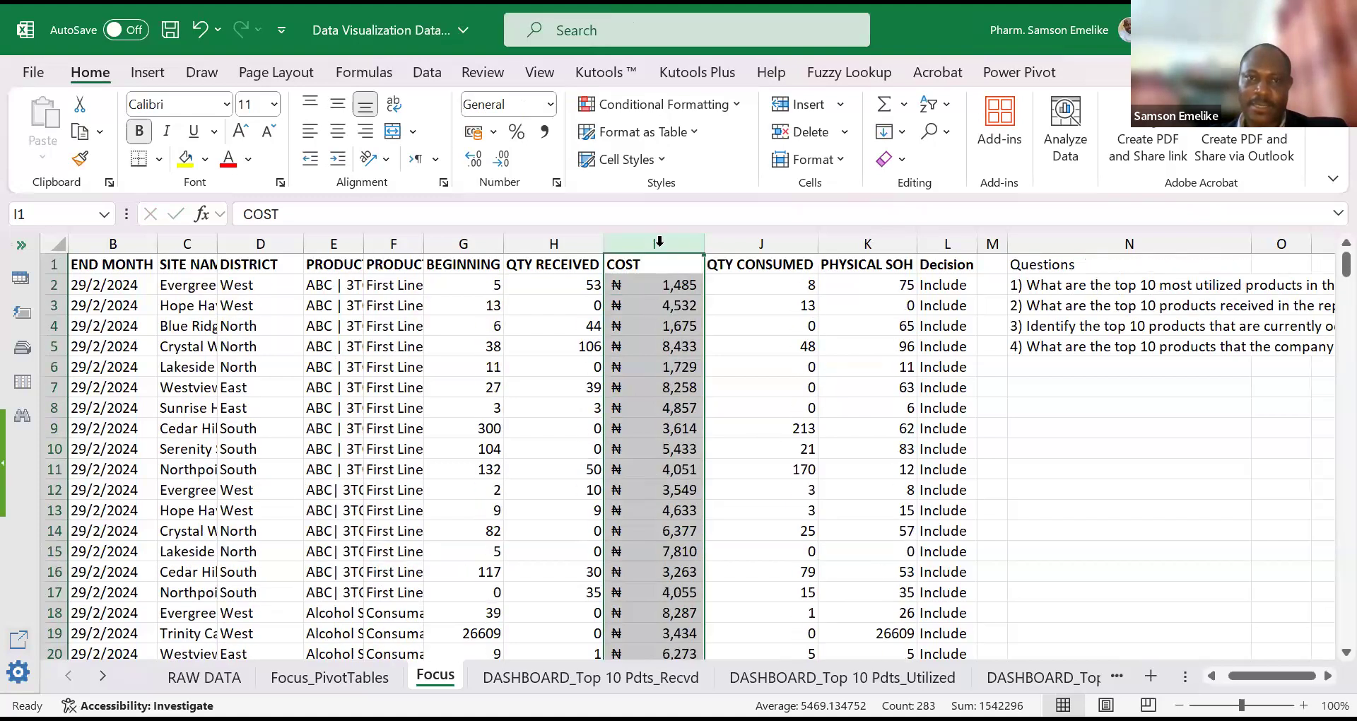
key(Right)
key(Down)
key(Down)
key(Down)
key(Down)
key(Down)
key(Down)
key(Down)
key(Down)
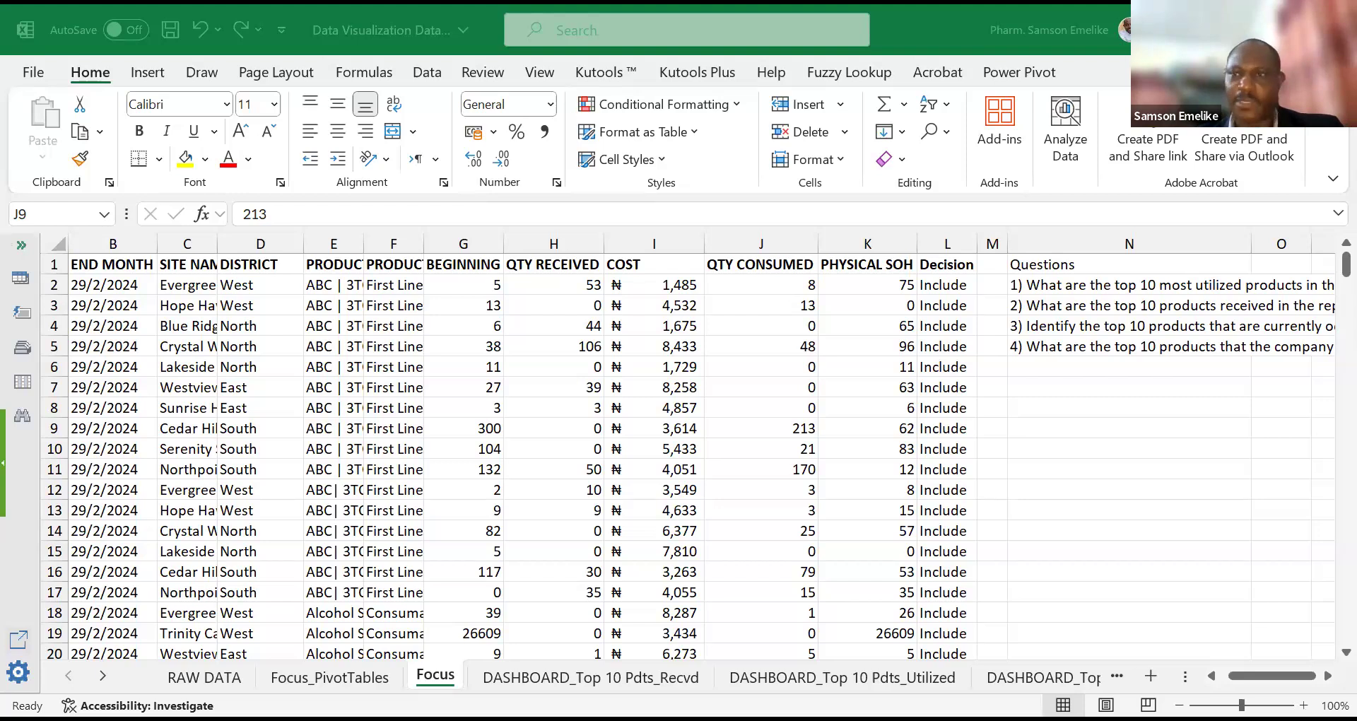
Step: Close the Data Visualization Dataset workbook
key(ctrl+w)
click(664, 523)
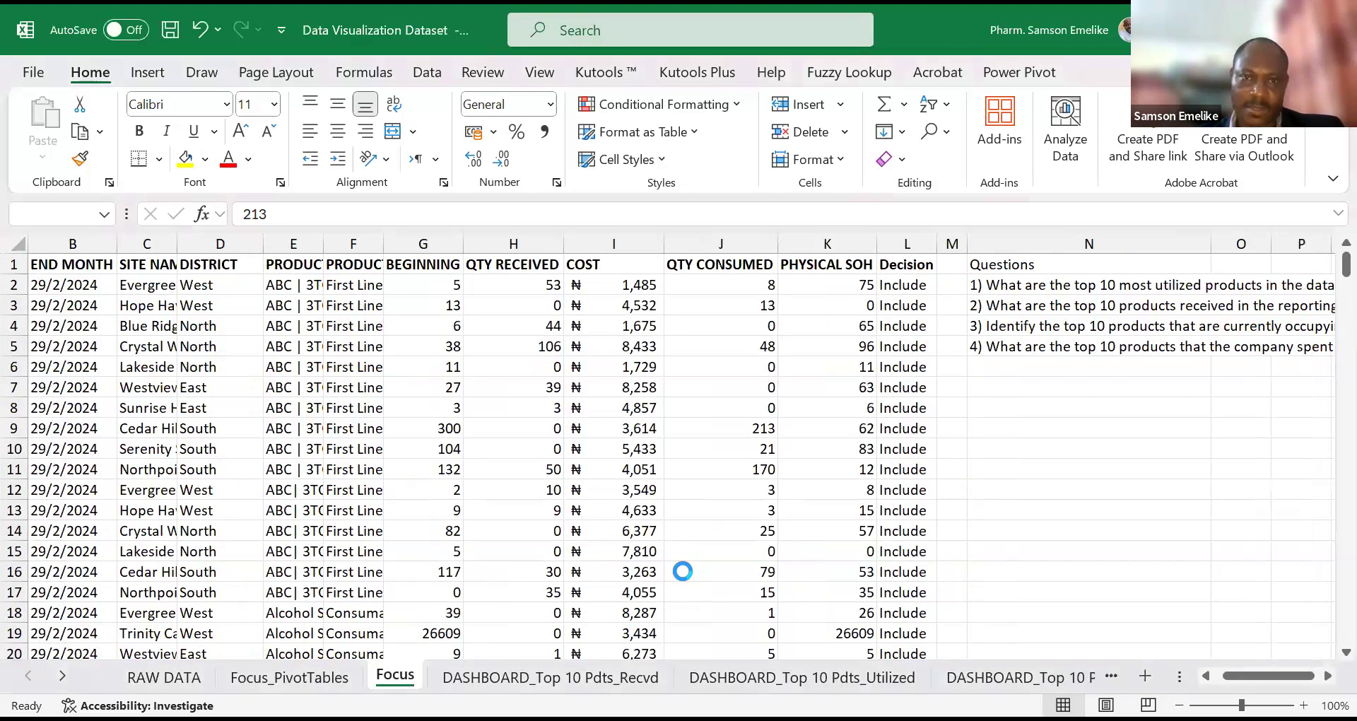
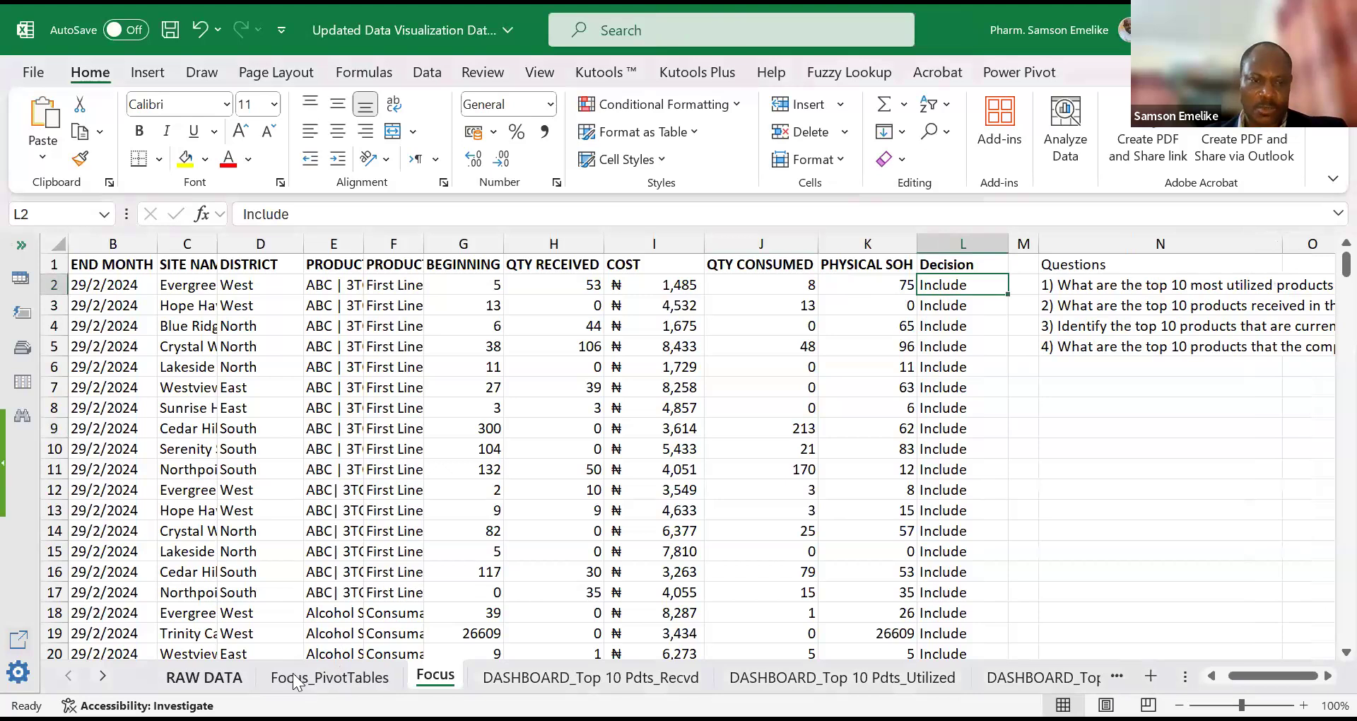
Step: Show the RAW DATA sheet of the Updated Data Visualization workbook
click(205, 677)
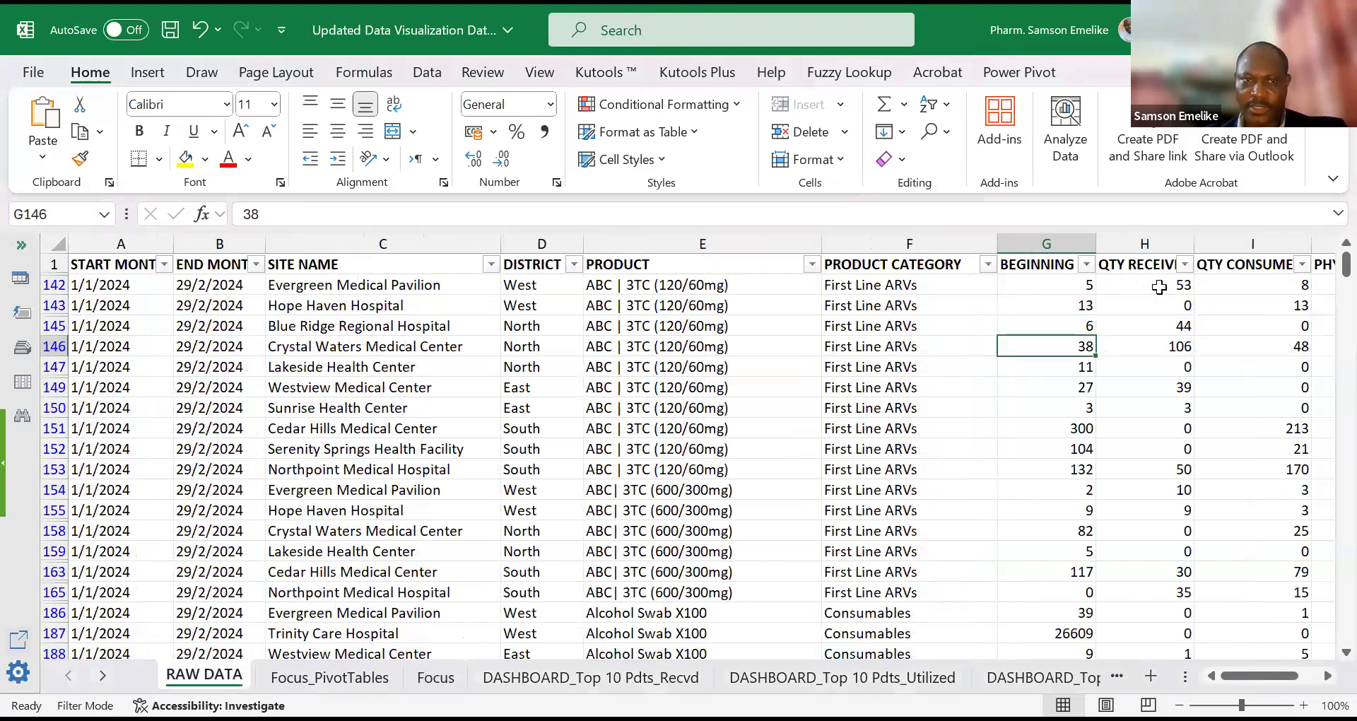
Step: Inspect the Include/Exclude formula in the Decision column at K142 of the RAW DATA sheet
scroll(1156, 297, right, 3)
click(1156, 288)
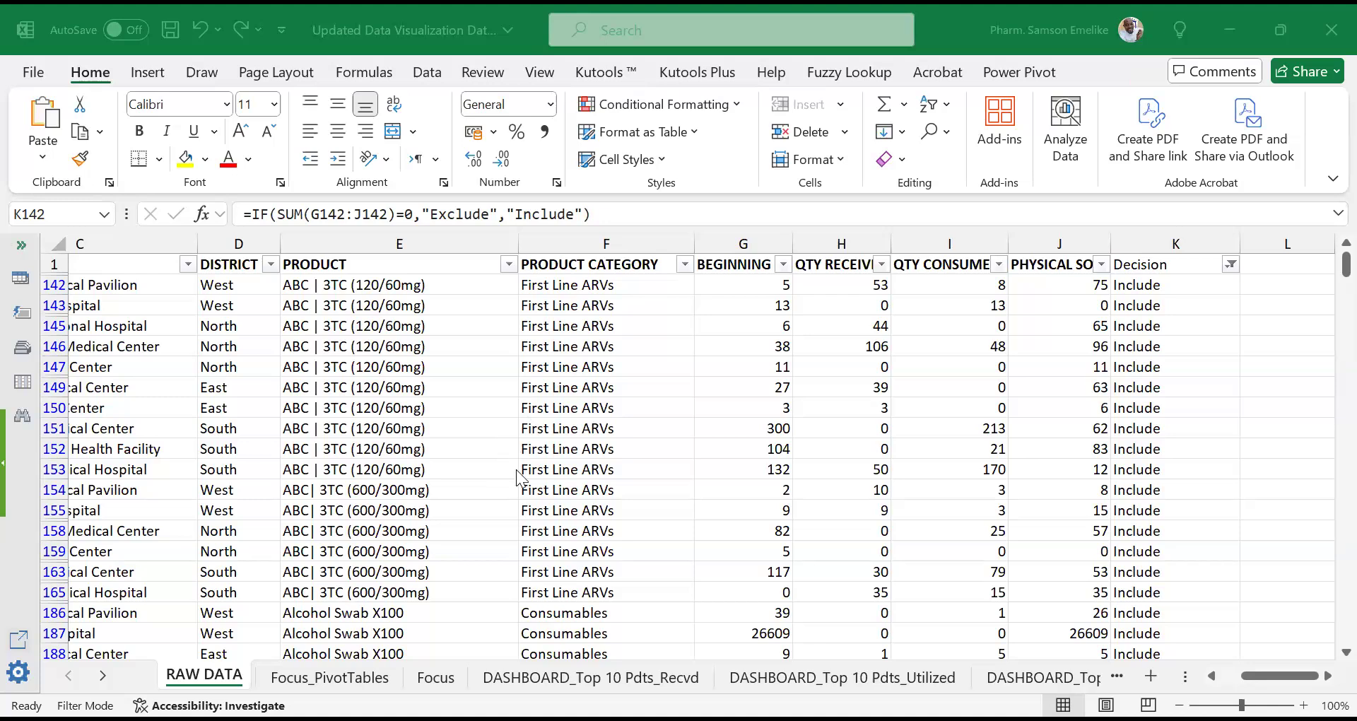
scroll(592, 509, down, 1)
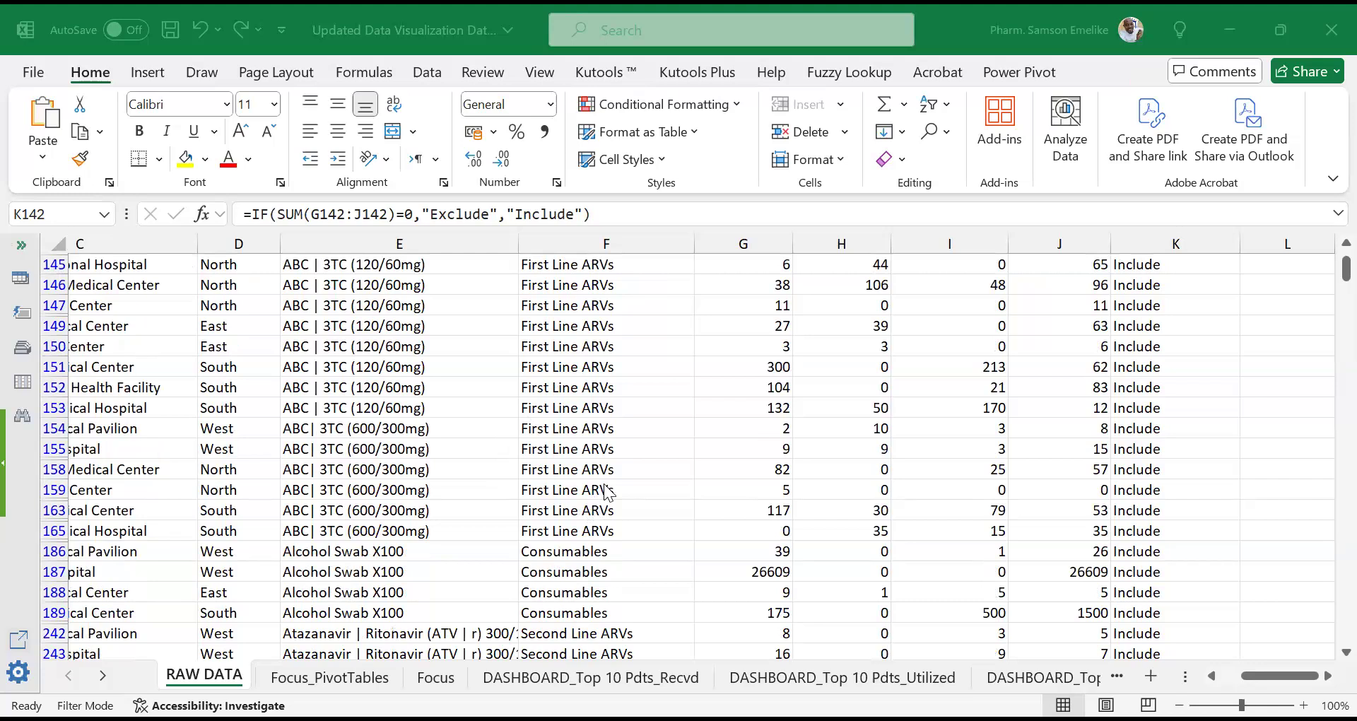
scroll(606, 491, up, 1)
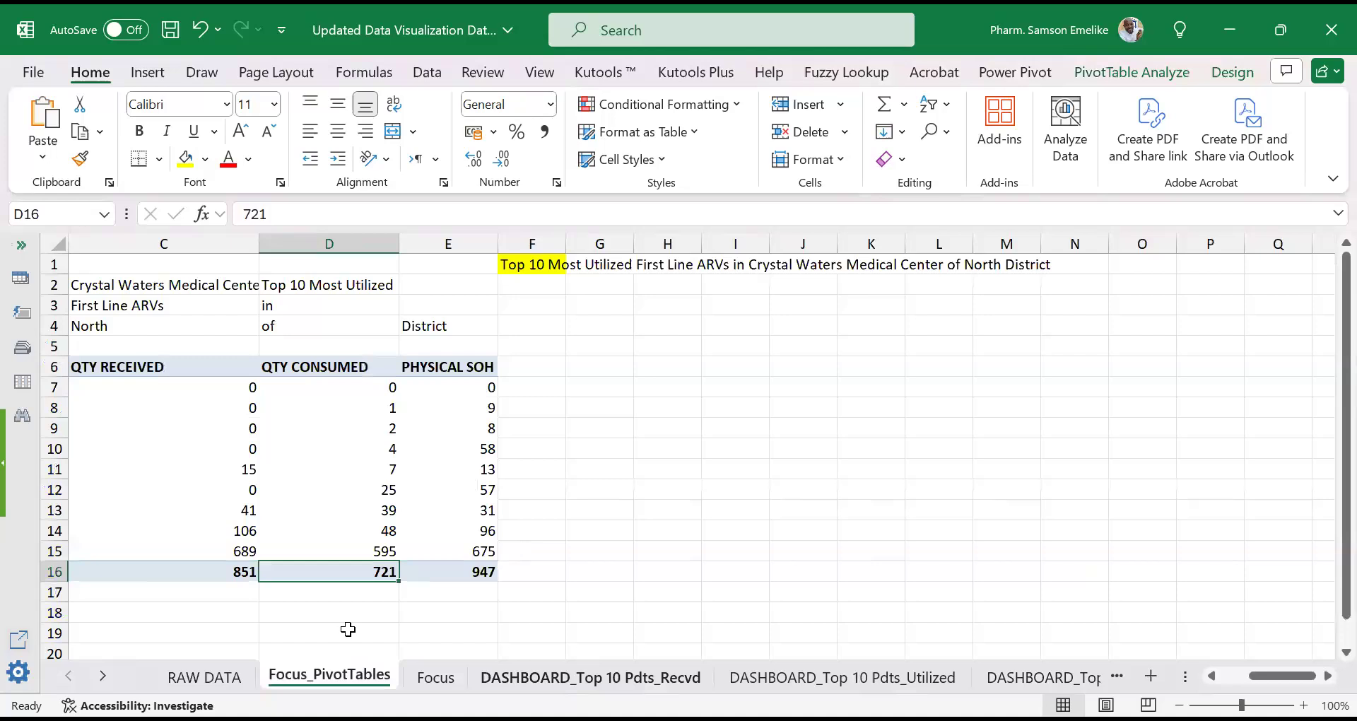
Step: Copy the Questions heading and its four questions from N1:N5 on the Focus sheet
key(ctrl+Page_Down)
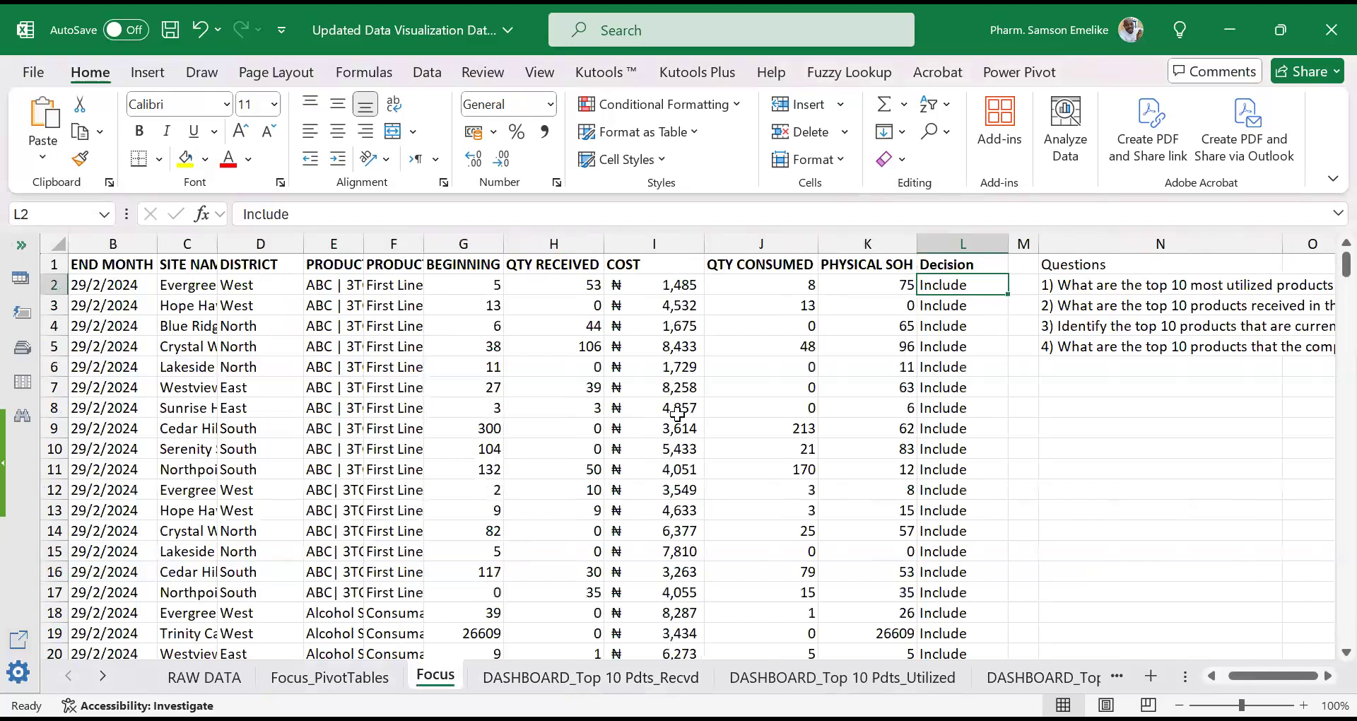
scroll(677, 413, right, 3)
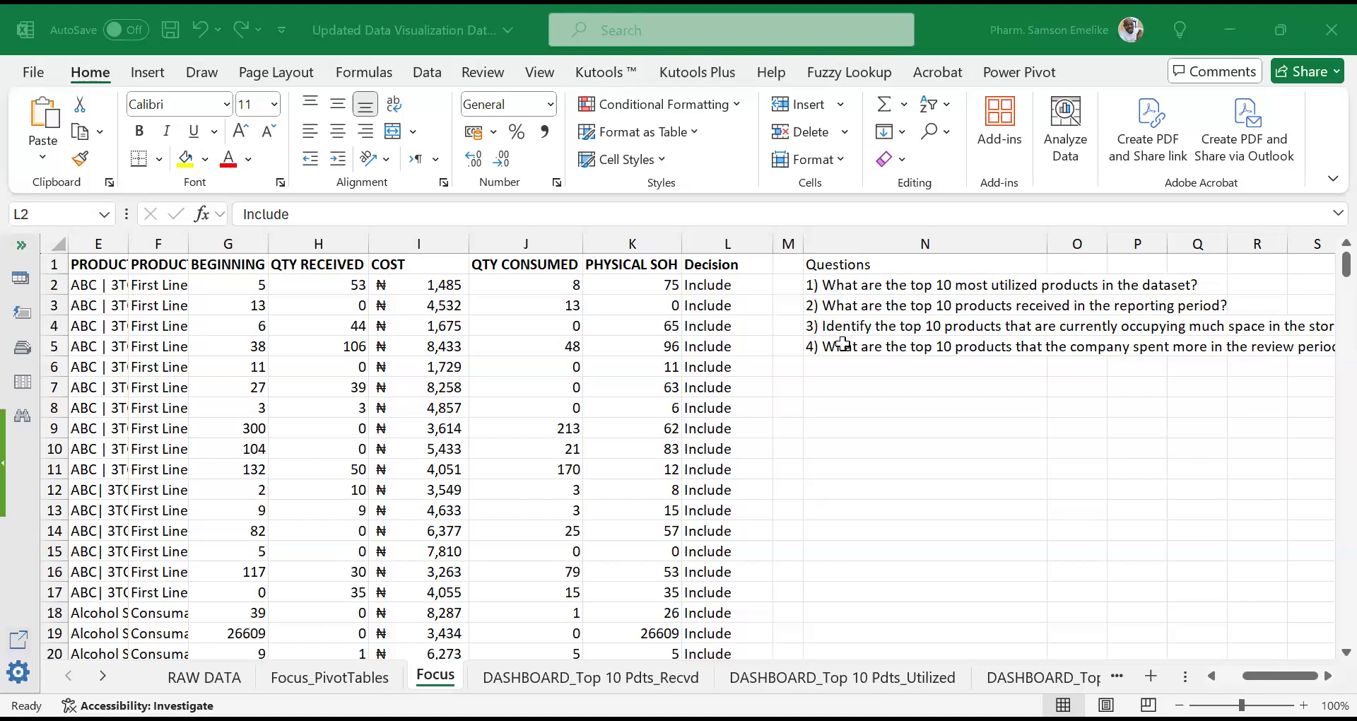
drag(841, 285, 841, 326)
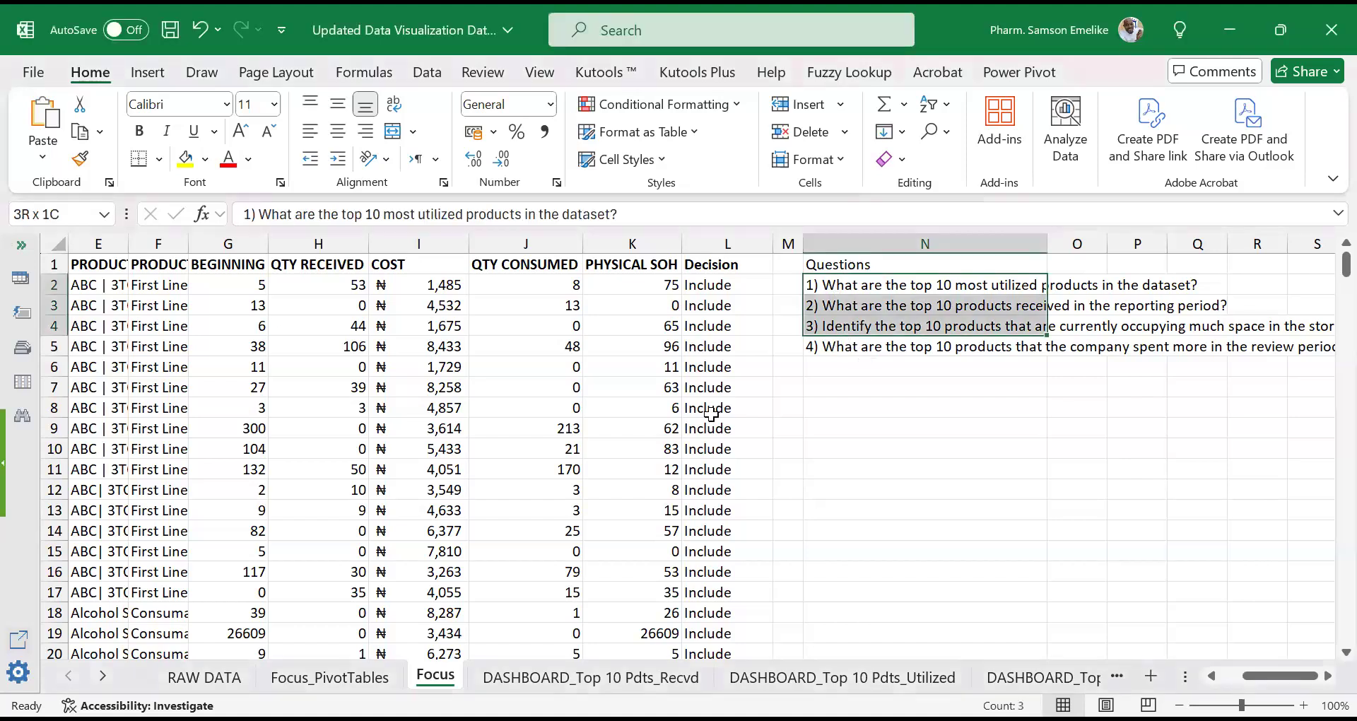
key(shift+Down)
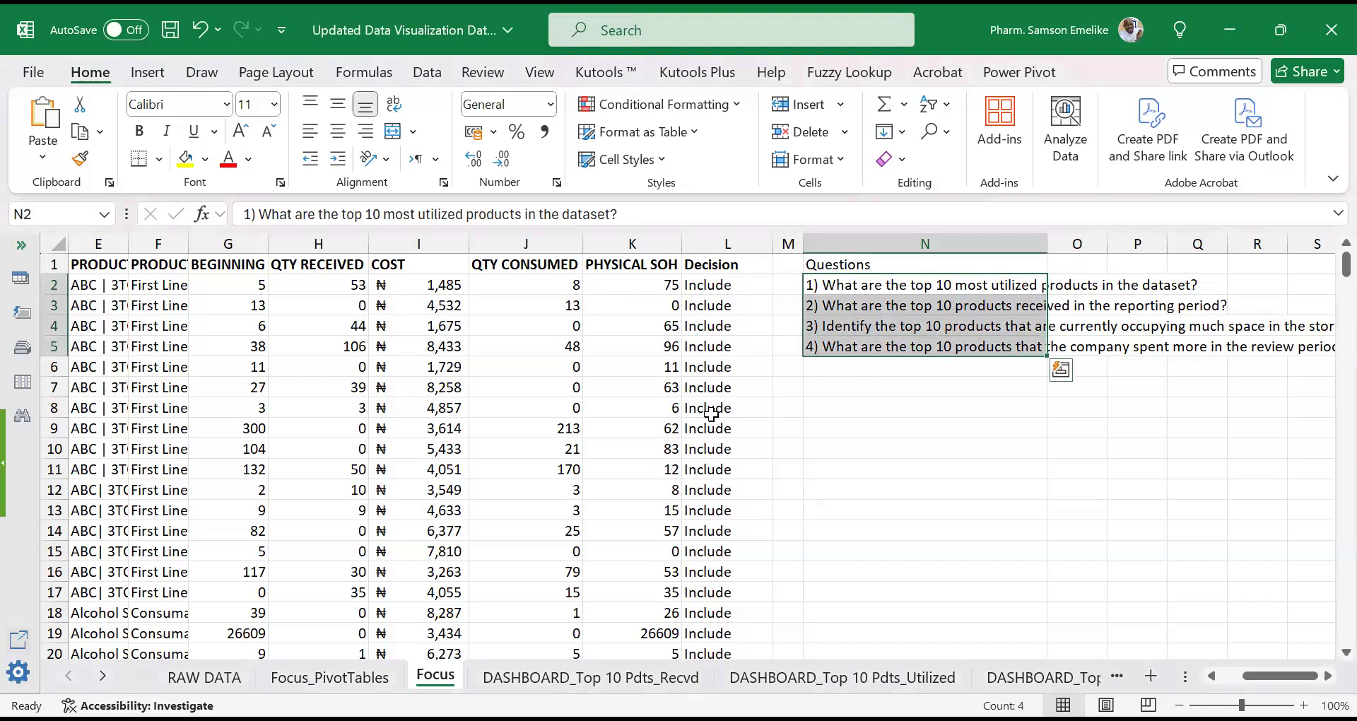
key(ctrl+c)
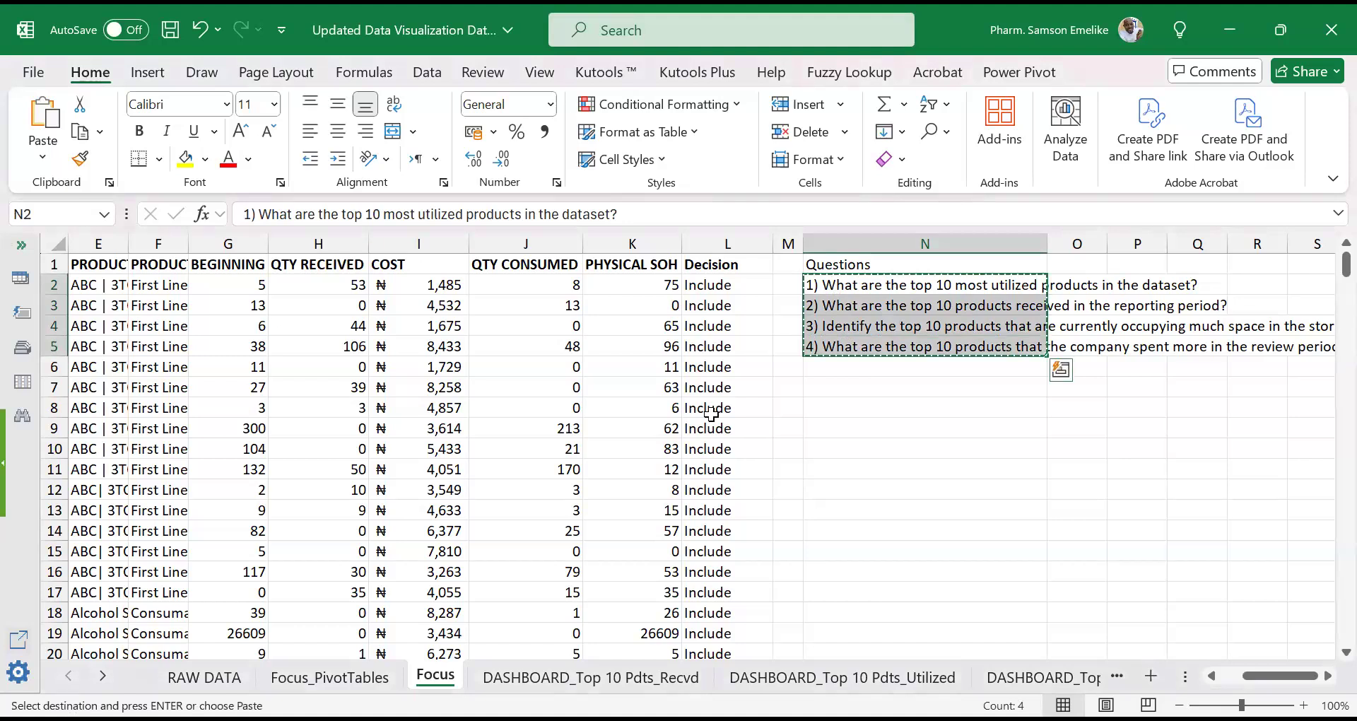
key(alt+Tab)
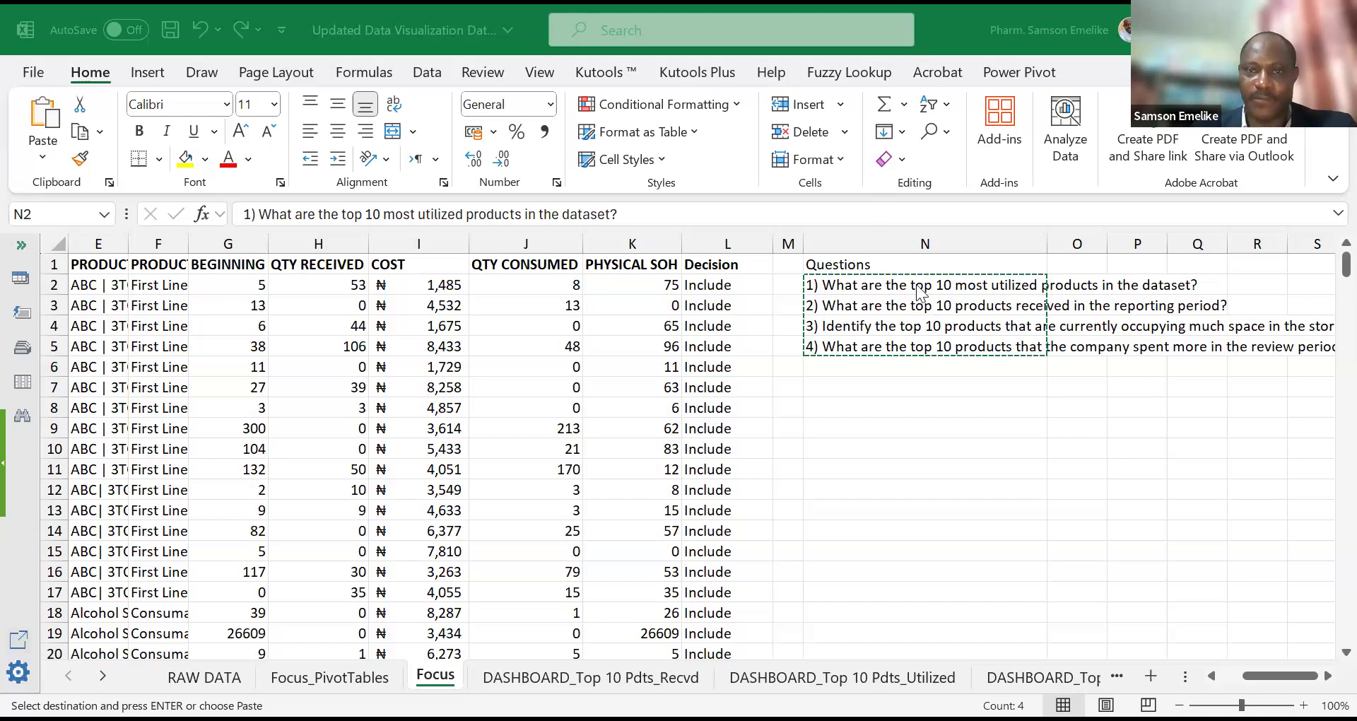
drag(837, 265, 884, 346)
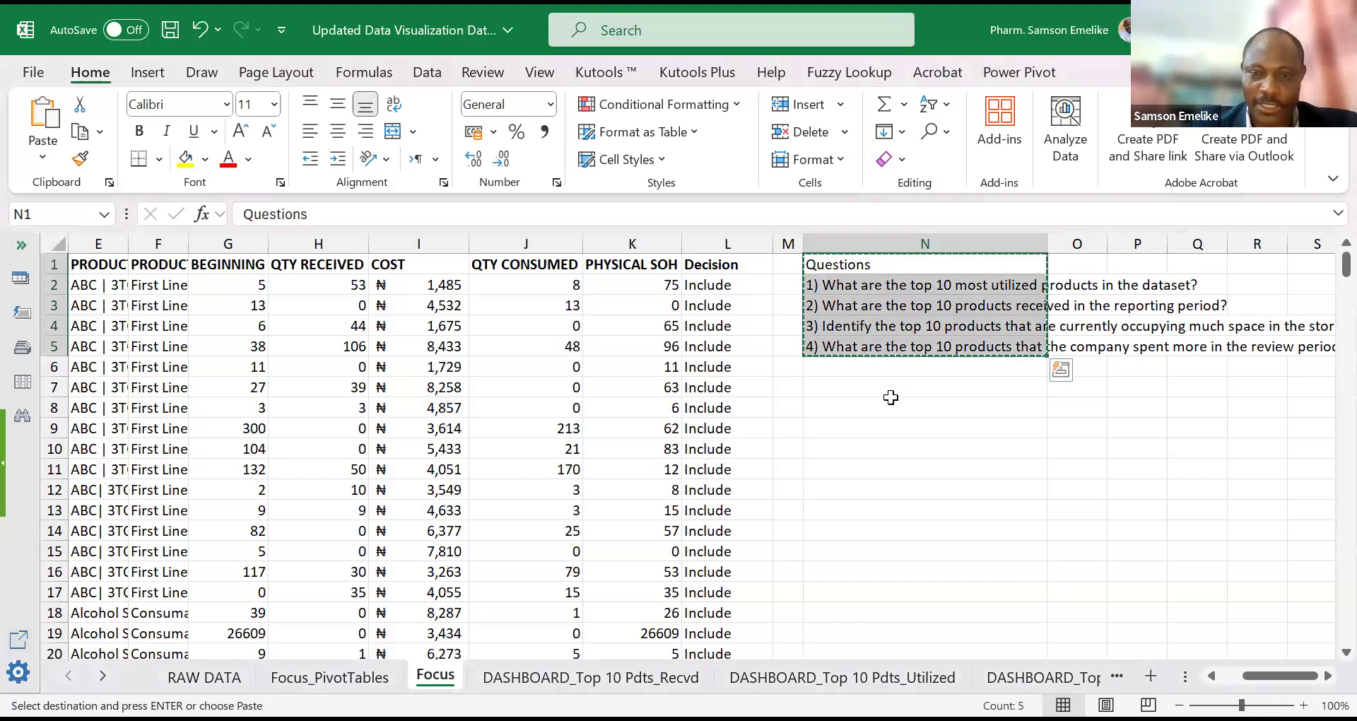
Step: Undo the last width change of the Focus sheet's Decision column and widen the column again
key(ctrl+z)
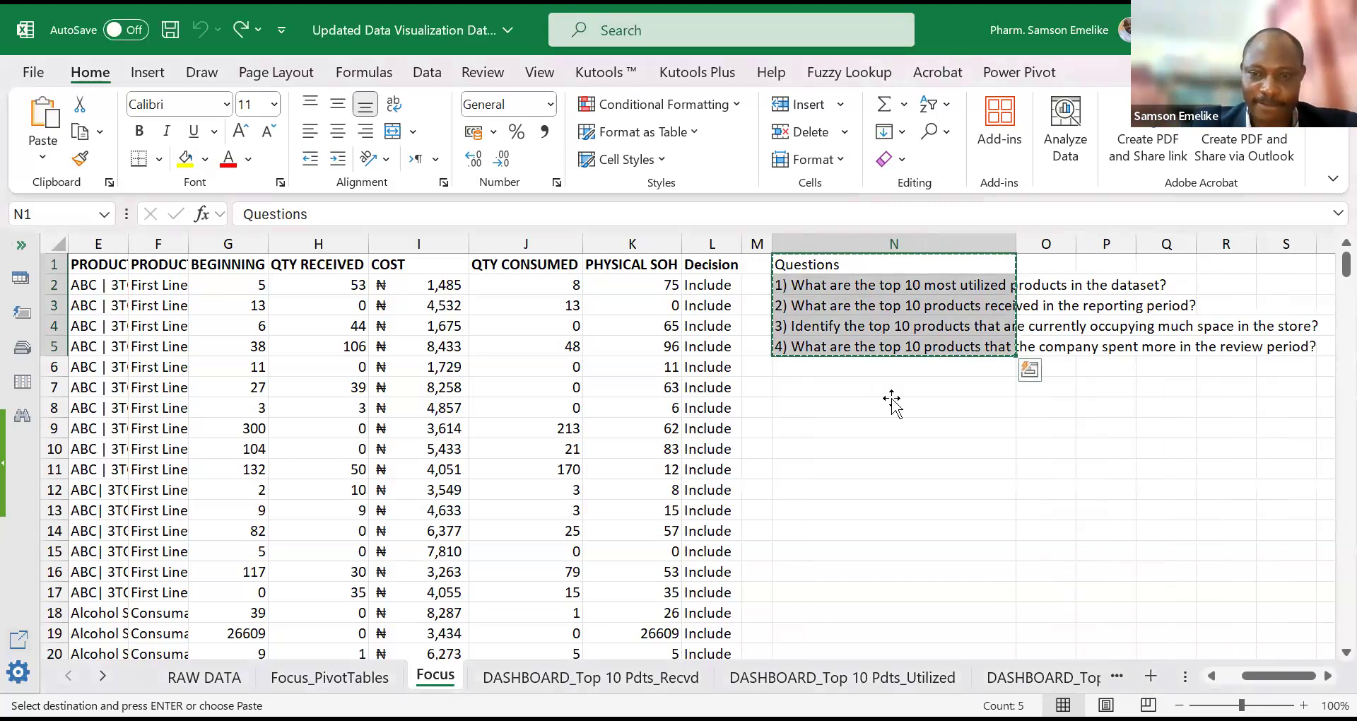
click(892, 402)
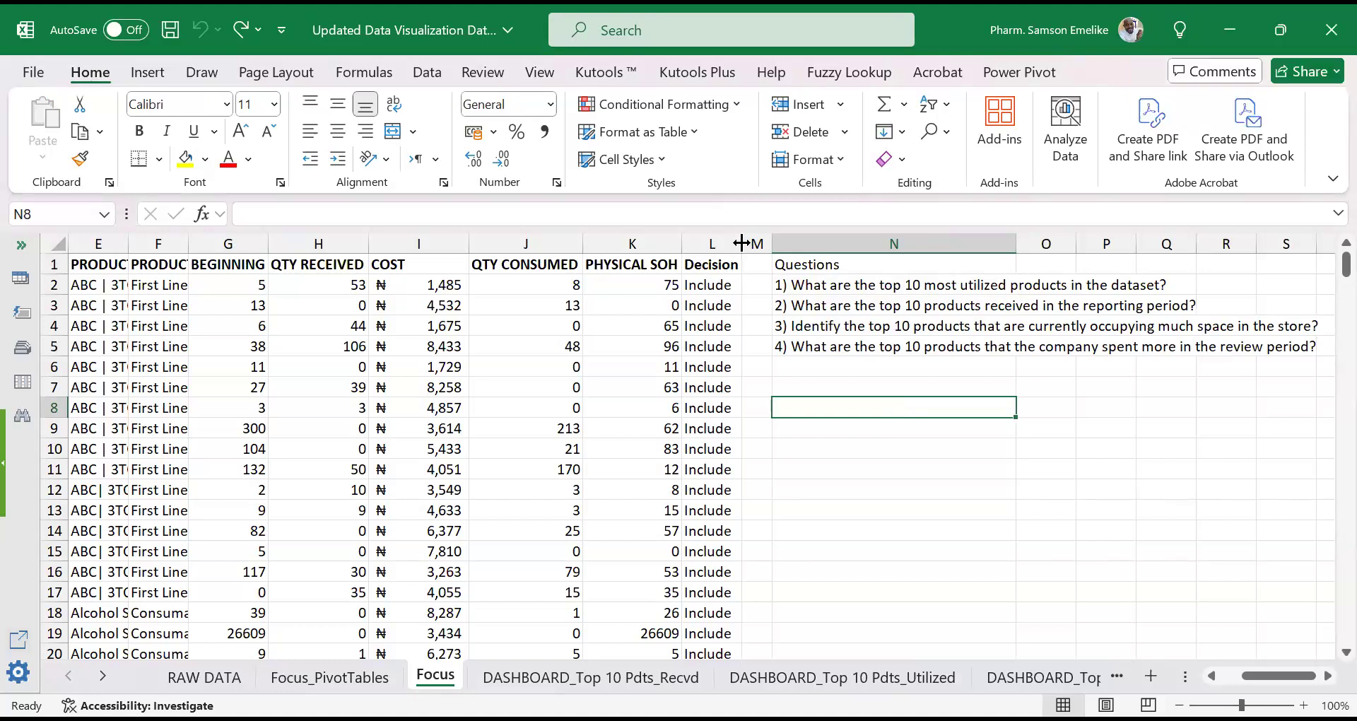
key(ctrl+Home)
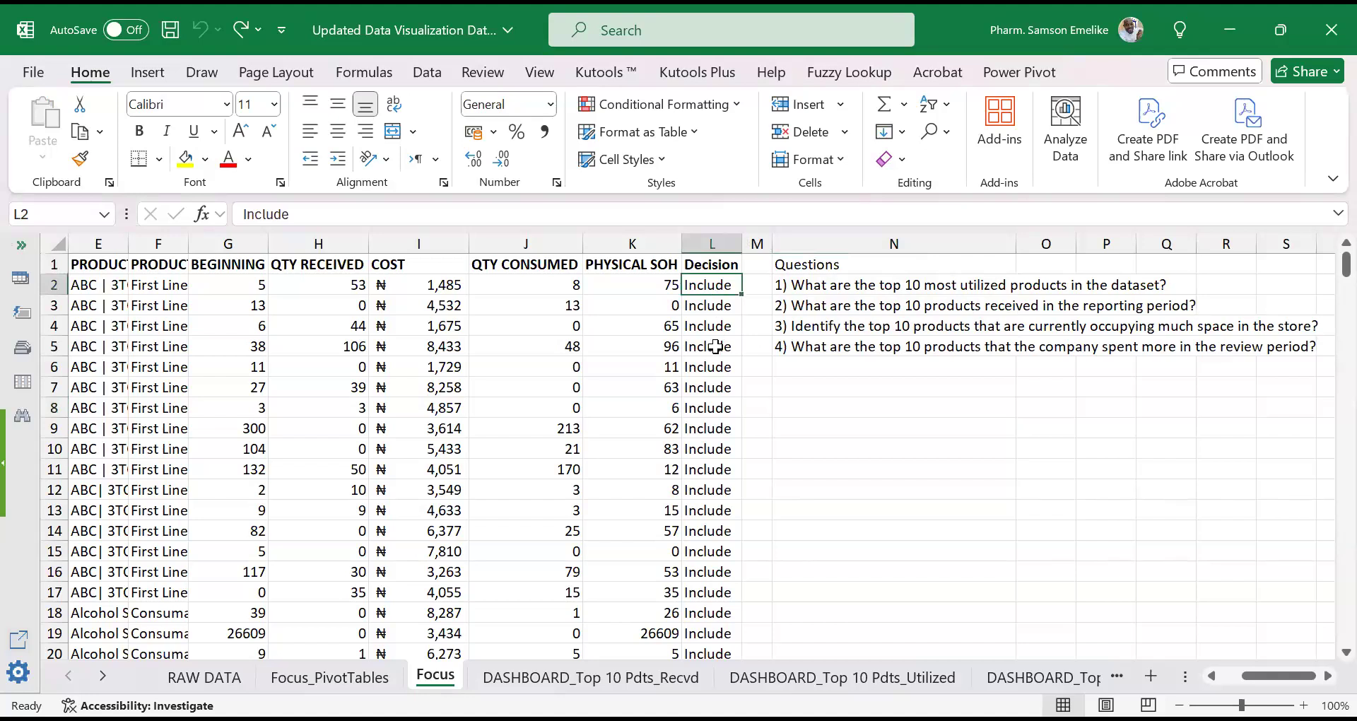
key(ctrl+y)
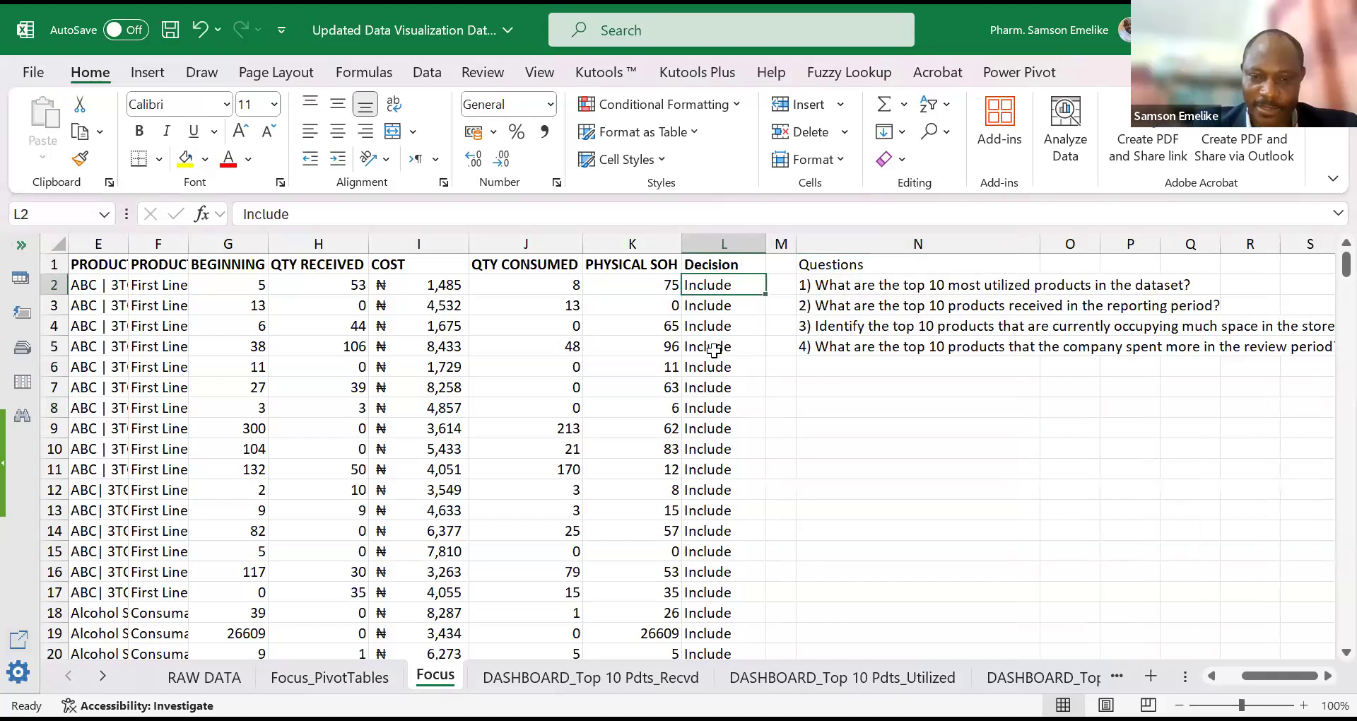
scroll(713, 349, down, 3)
scroll(691, 380, up, 3)
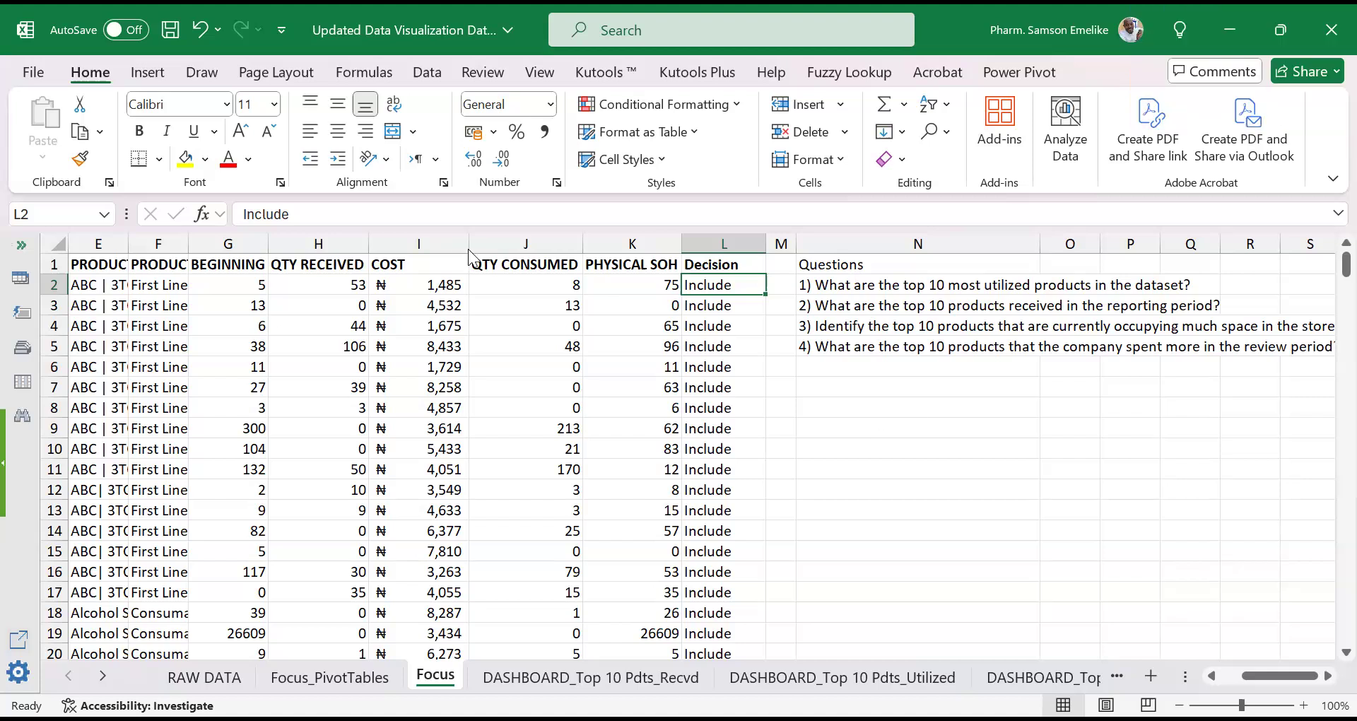
Step: Add filters to the Focus sheet headings and filter the PRODUCT column to show only Male Condom
click(225, 323)
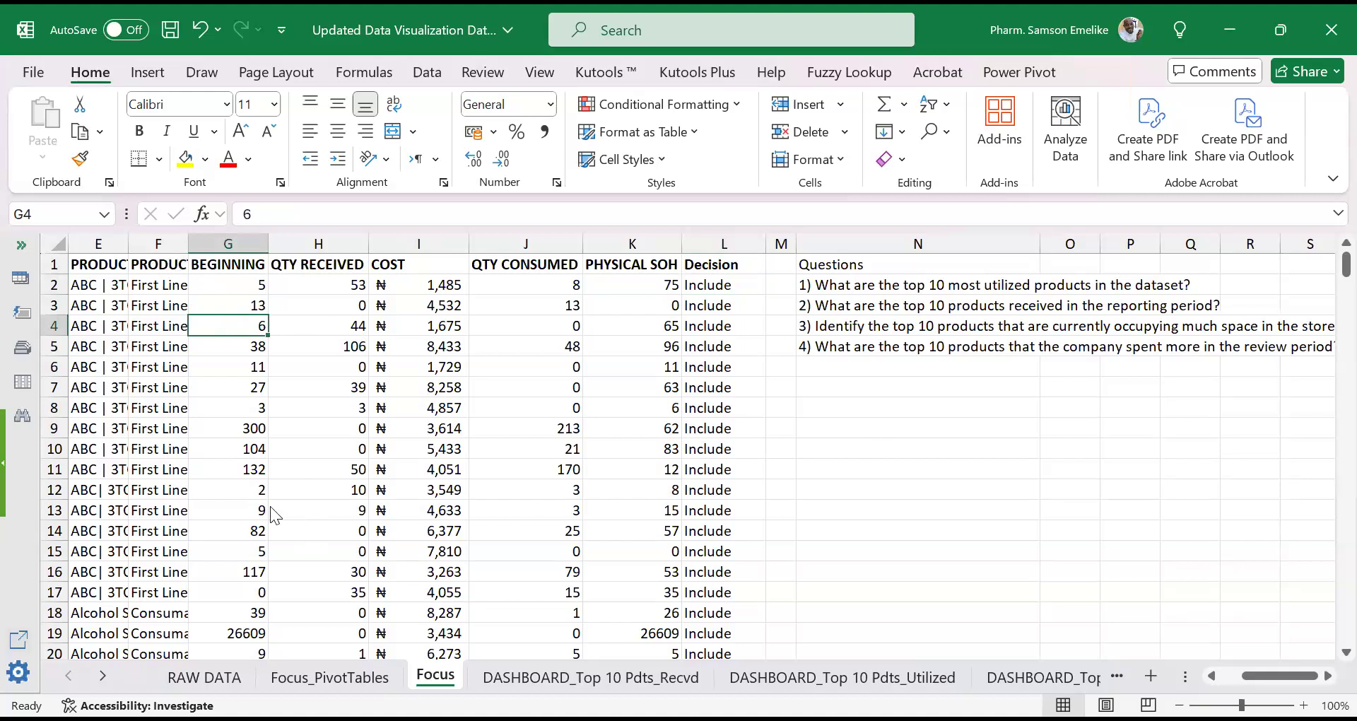
key(ctrl+shift+l)
key(alt+Down)
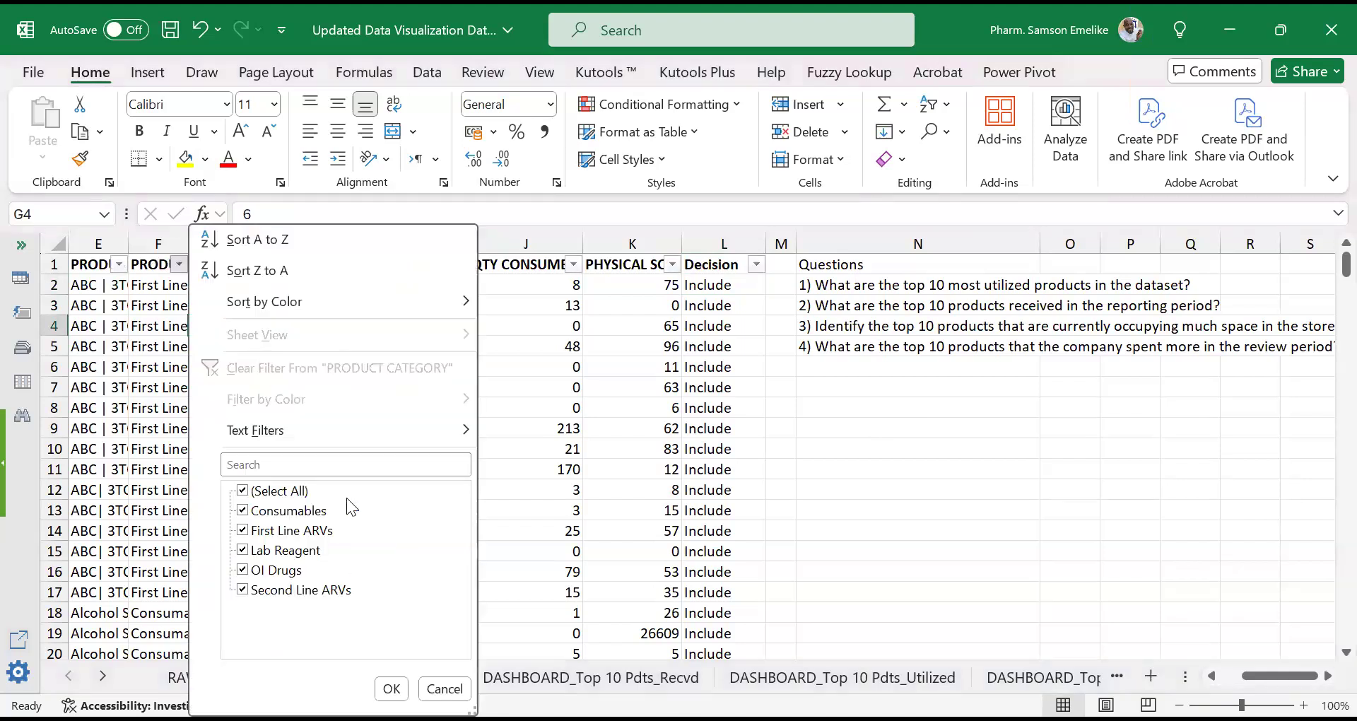
click(121, 265)
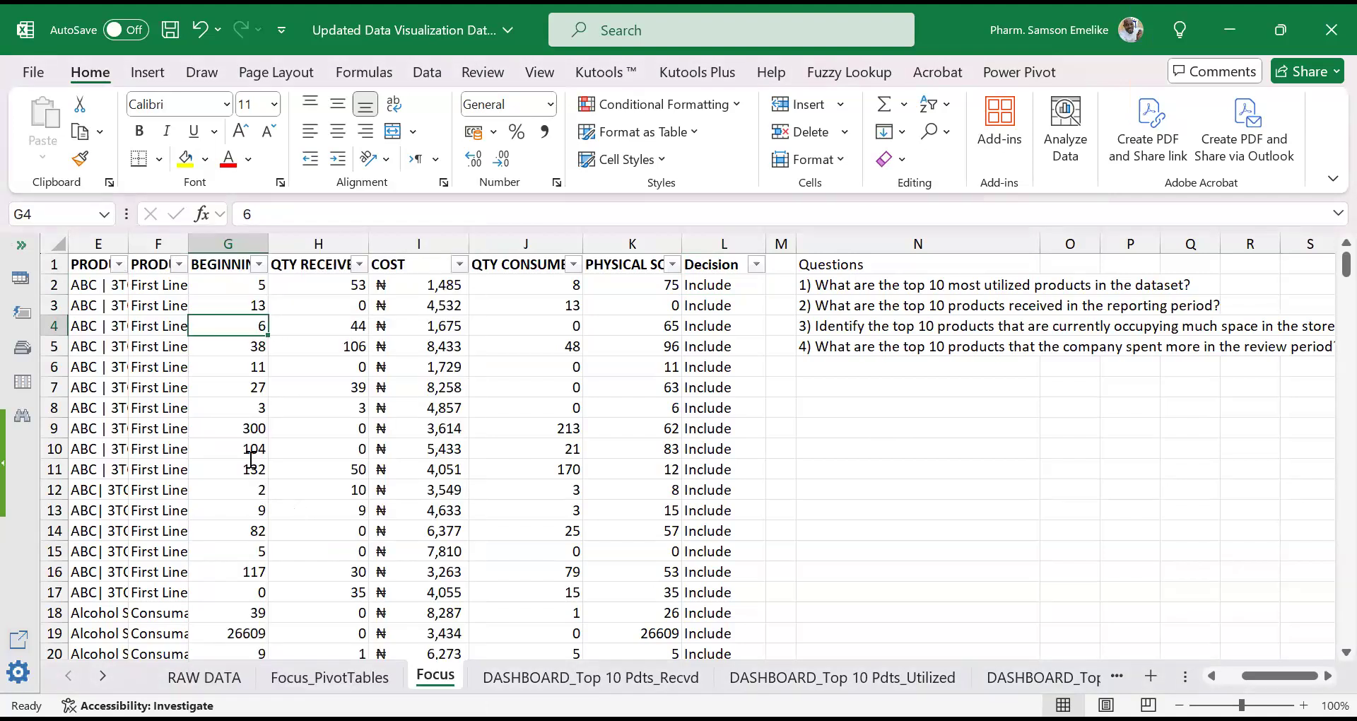
click(121, 266)
click(250, 461)
text(cond)
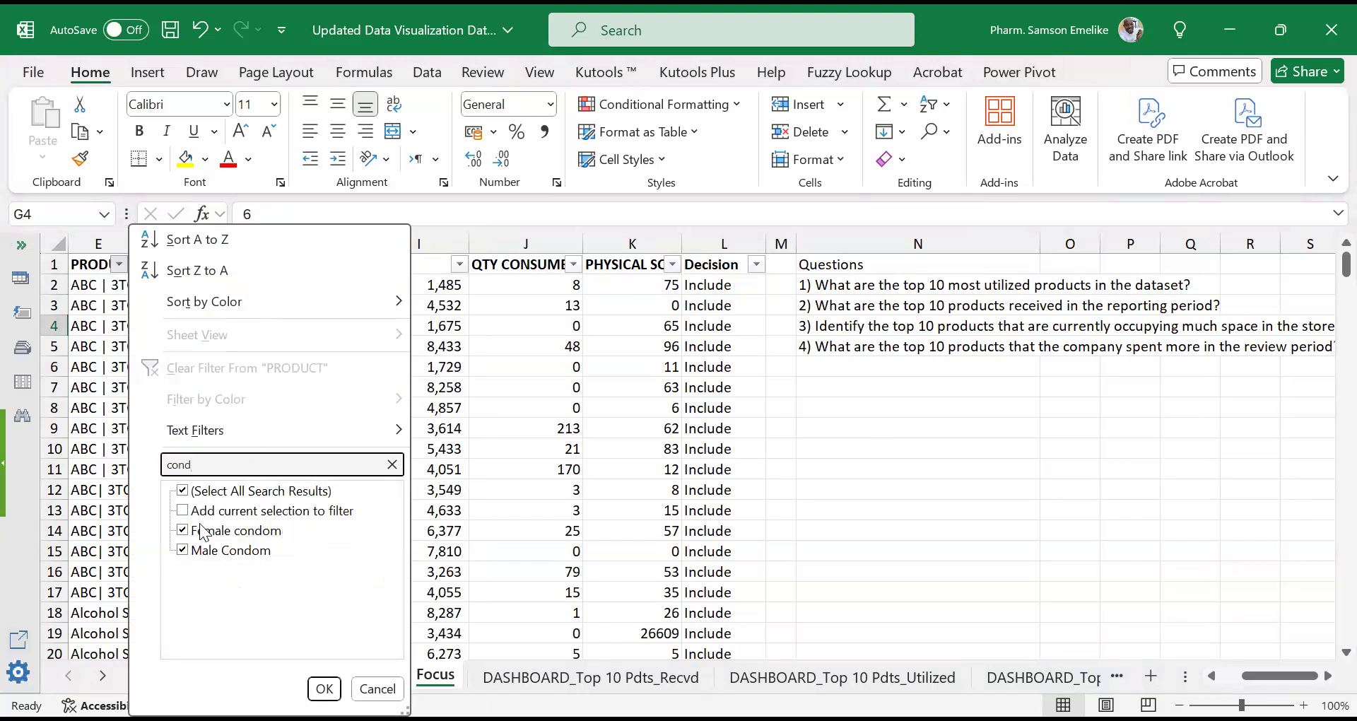
click(182, 530)
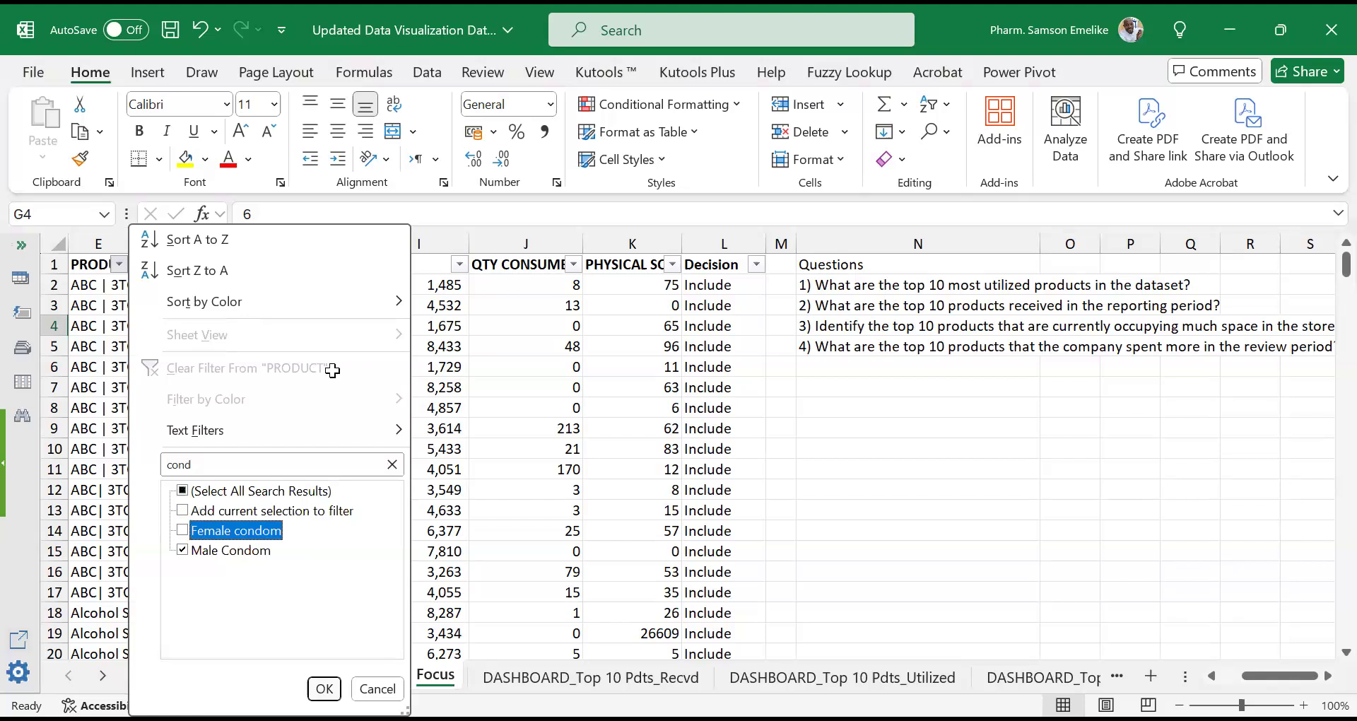
key(Return)
Step: Compare the BEGINNING BALANCE and QTY CONSUMED figures of the Male Condom rows and remove the filters
drag(270, 242, 299, 242)
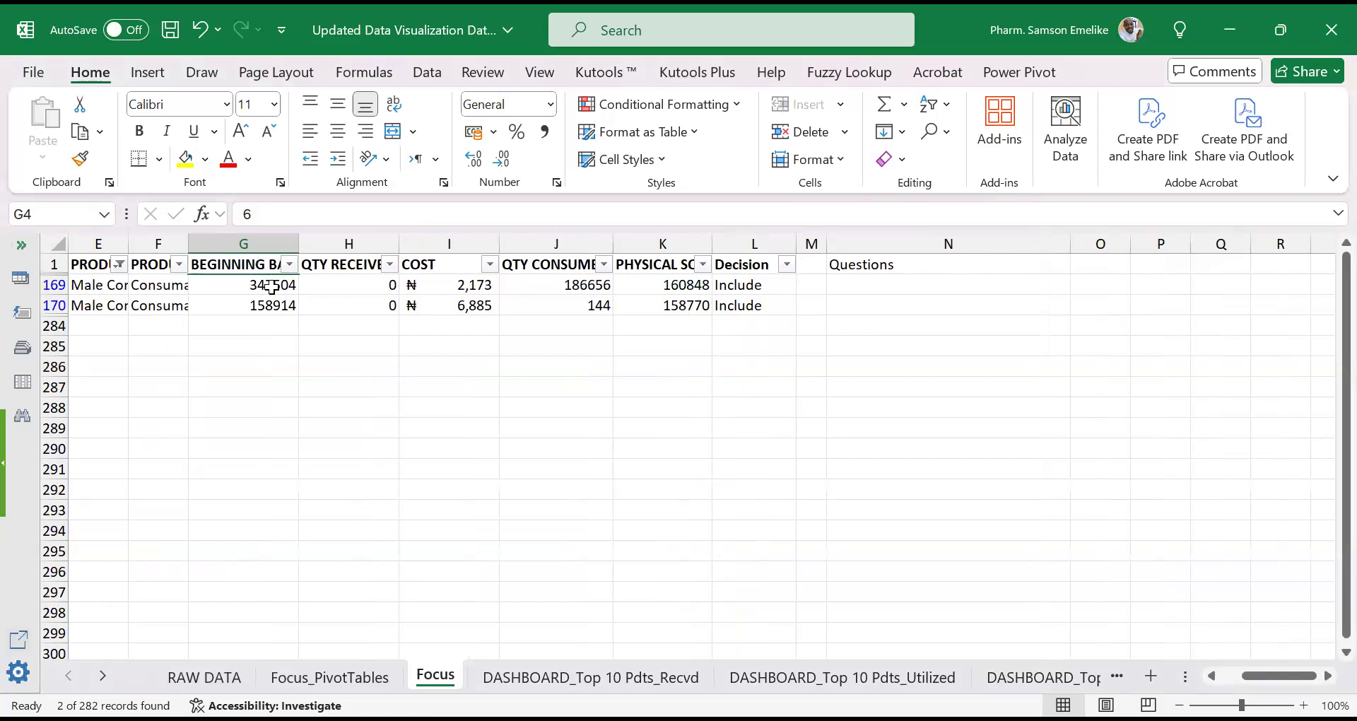
drag(266, 285, 267, 305)
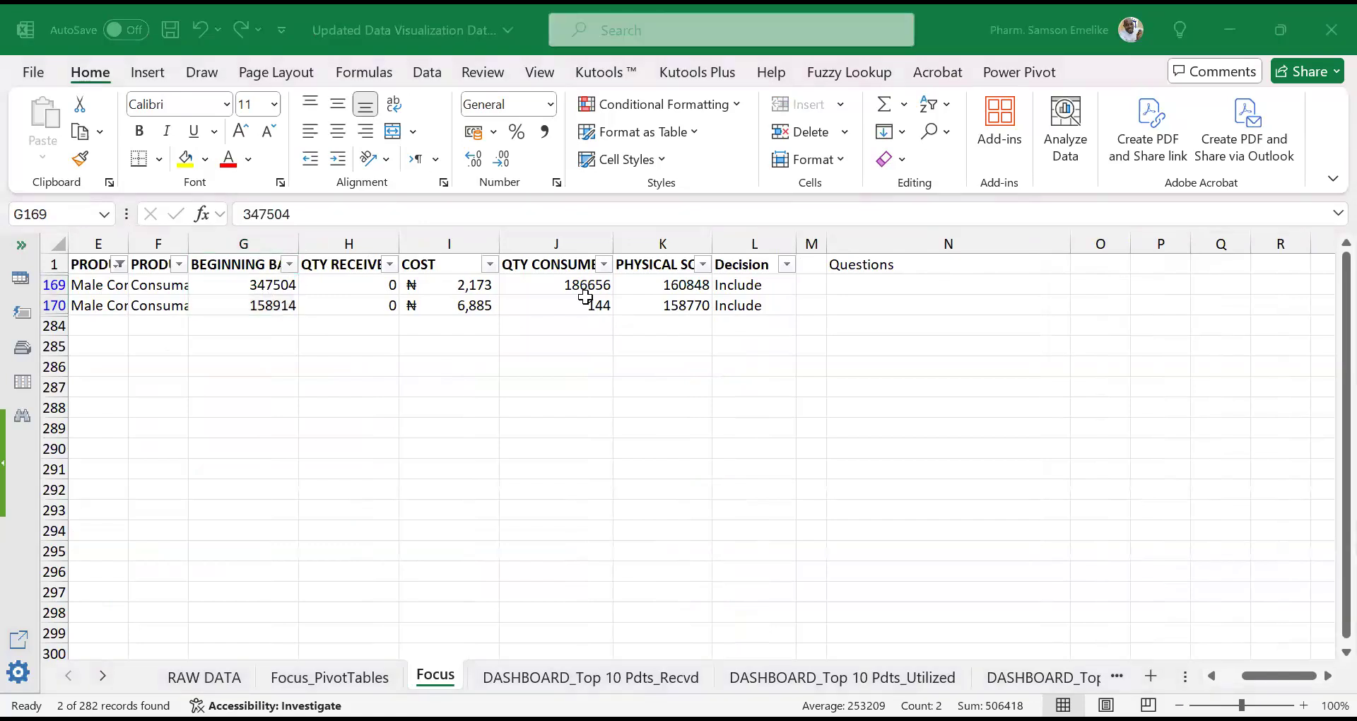
drag(582, 286, 587, 305)
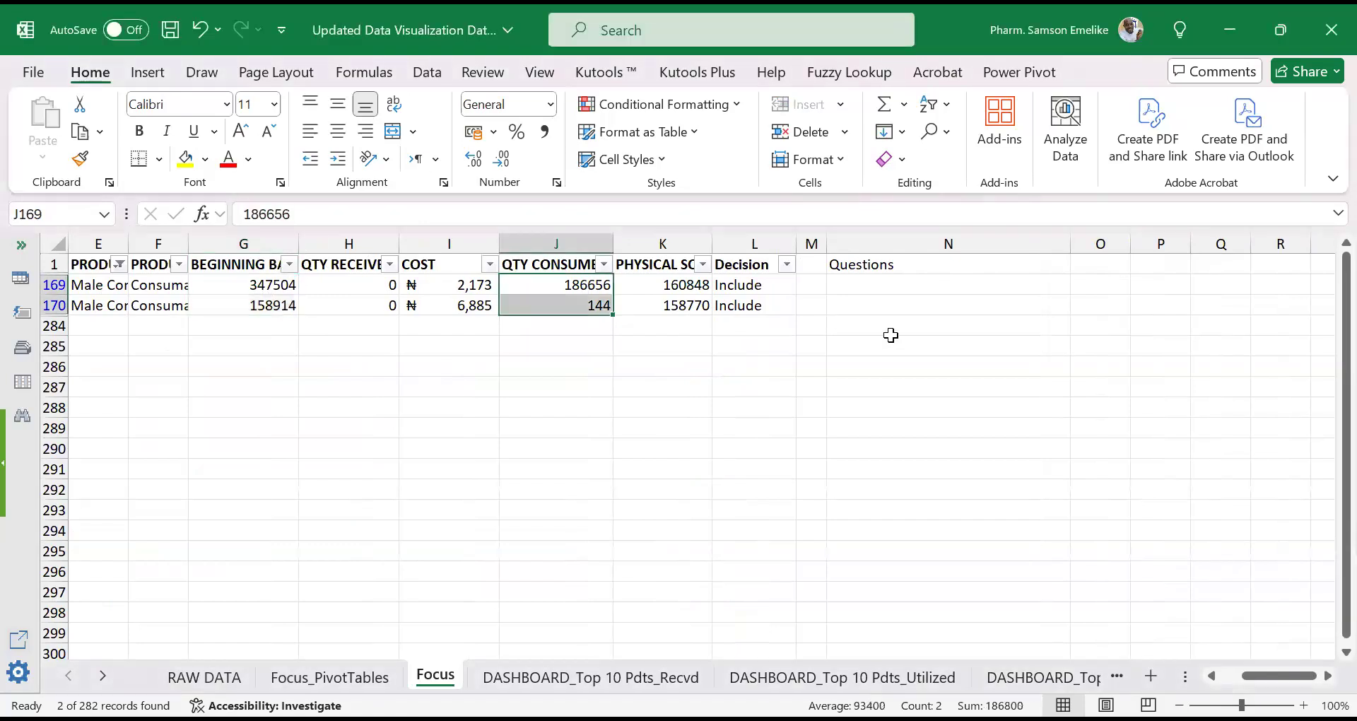
click(182, 288)
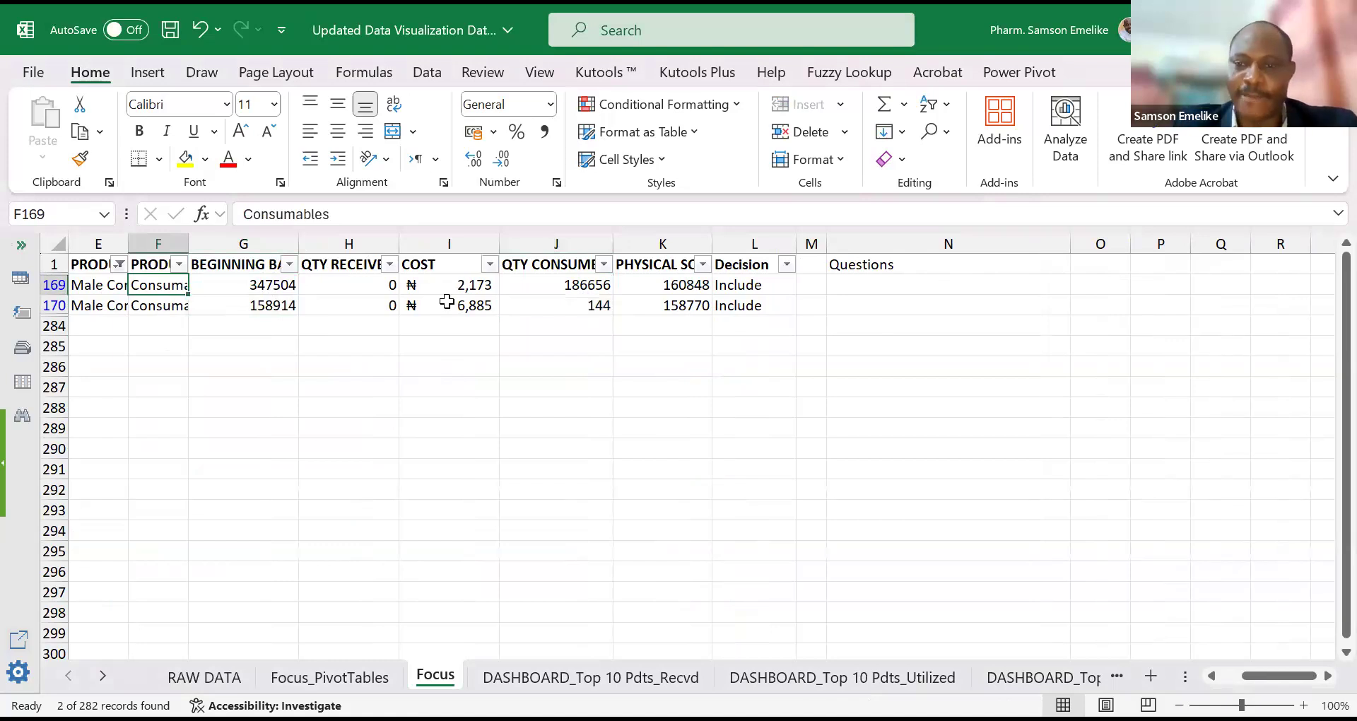
key(ctrl+shift+l)
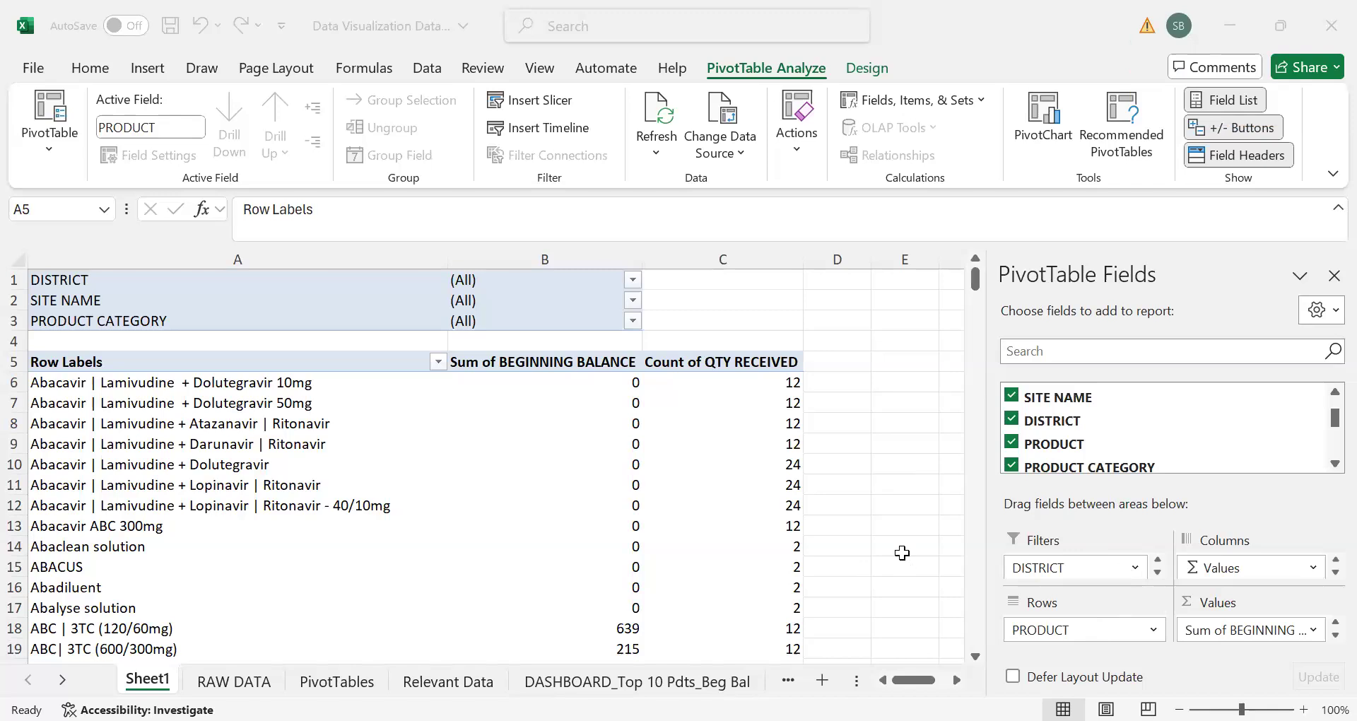
Step: Summarize the BEGINNING BALANCE values by Count in the Sheet1 PivotTable of the Data Visualization workbook
click(901, 553)
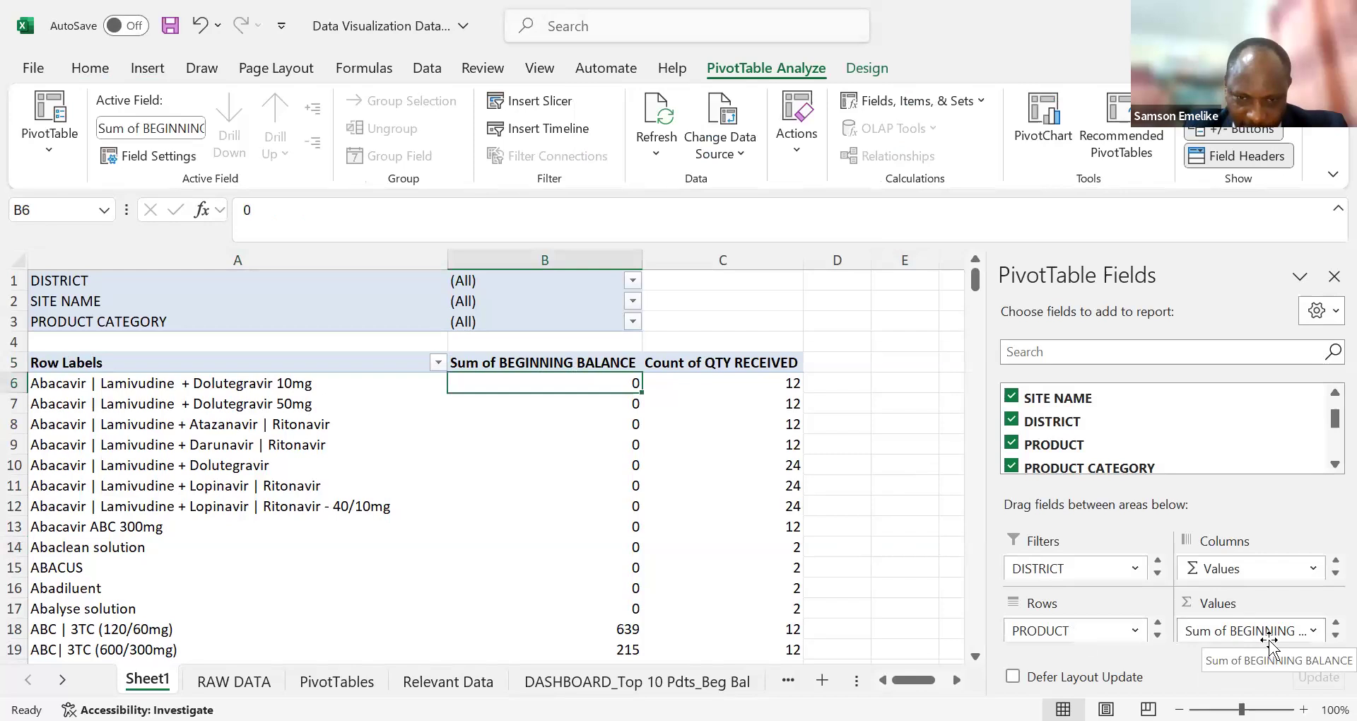
click(588, 363)
right_click(589, 364)
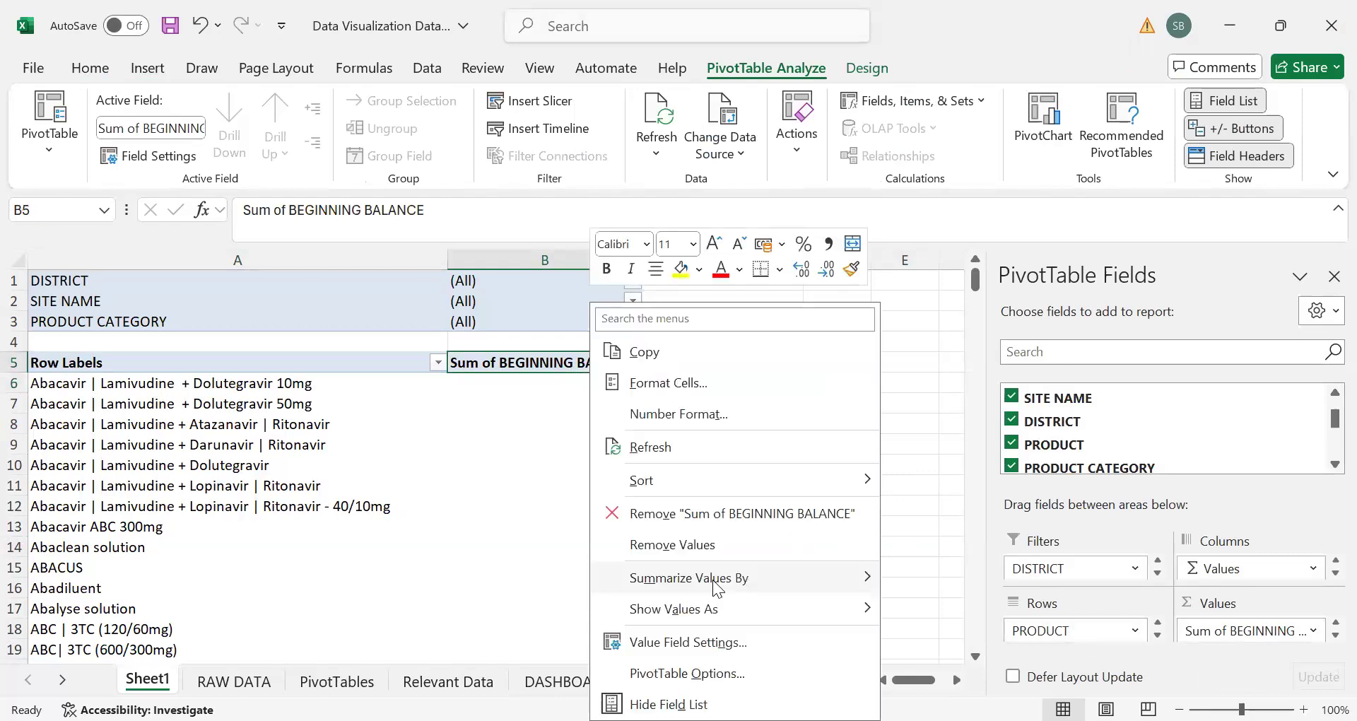
mouse_move(718, 583)
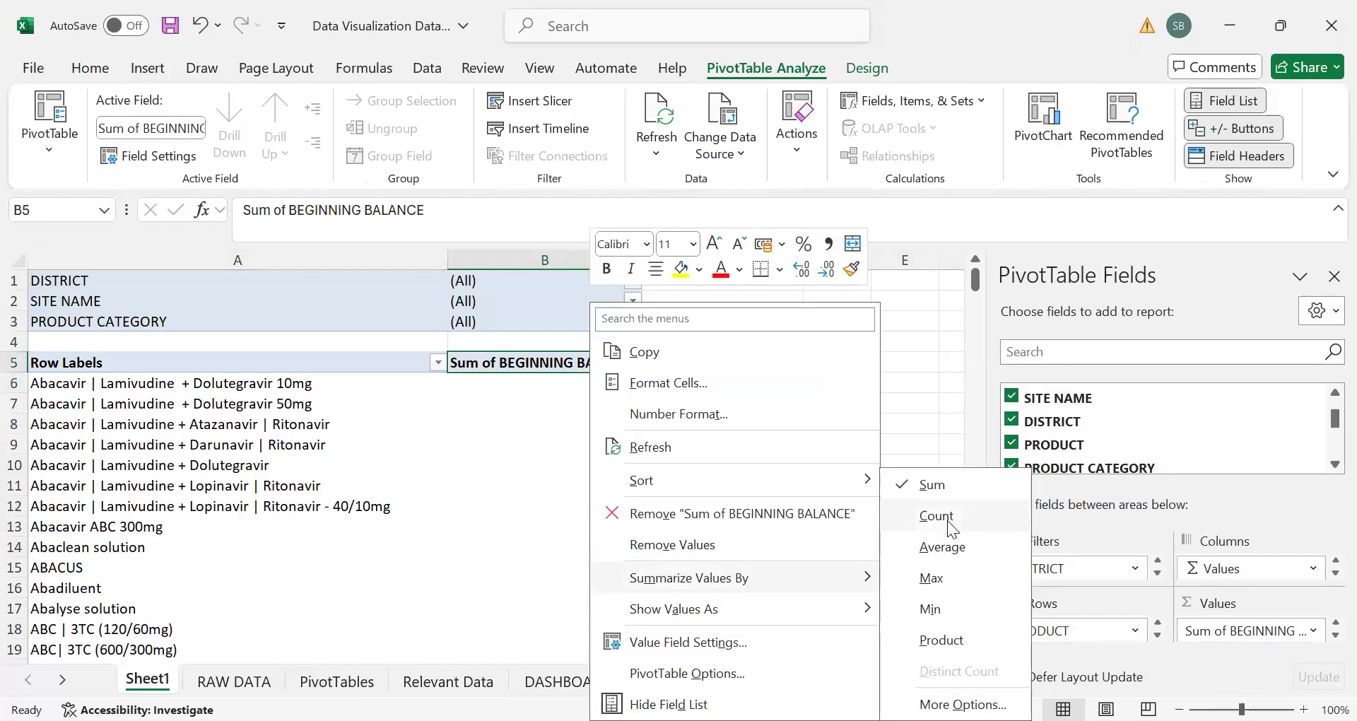
click(936, 516)
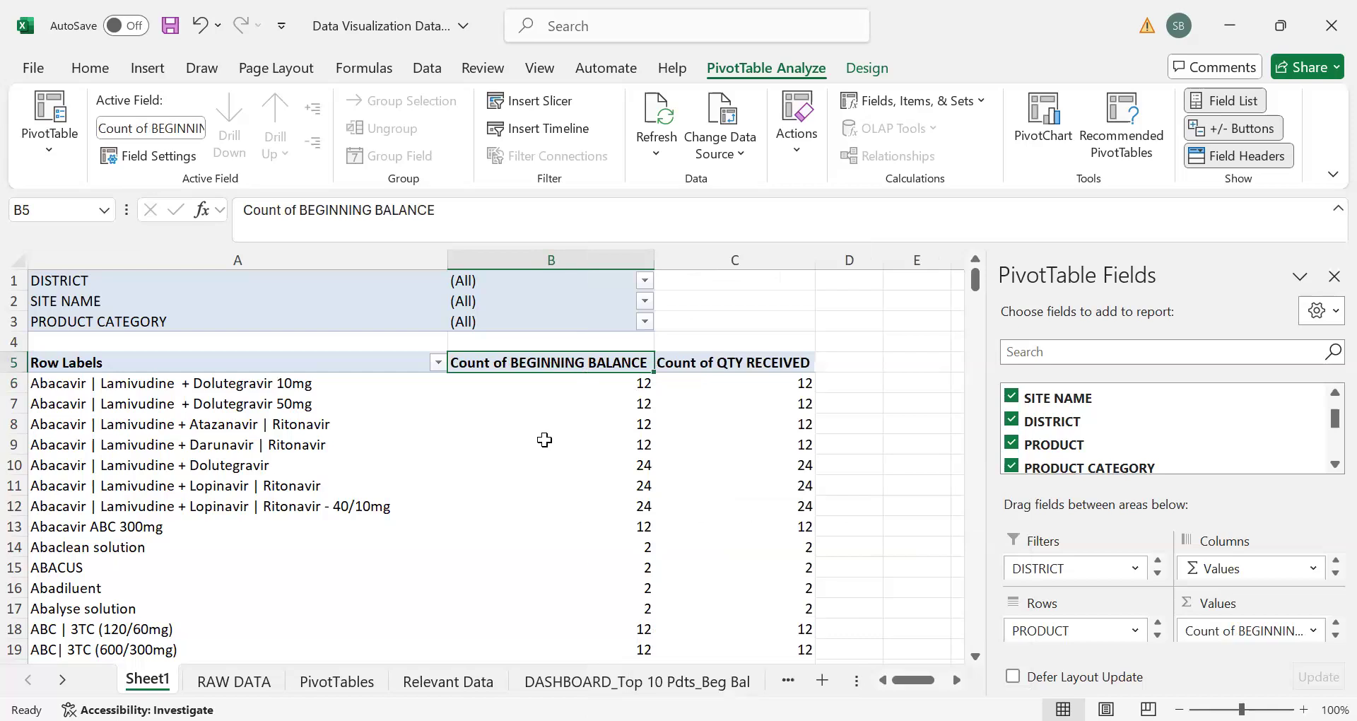
Step: Switch the PivotTable's BEGINNING BALANCE summary back to Sum
right_click(581, 361)
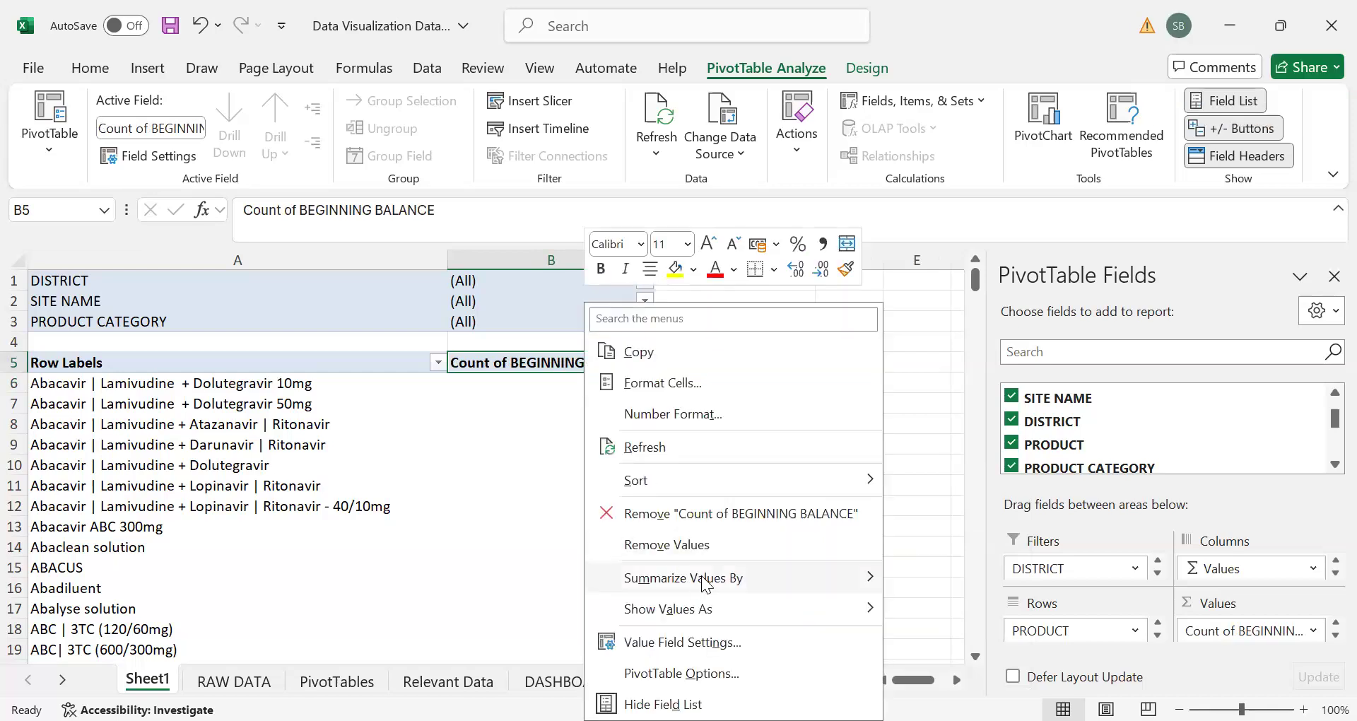
mouse_move(706, 584)
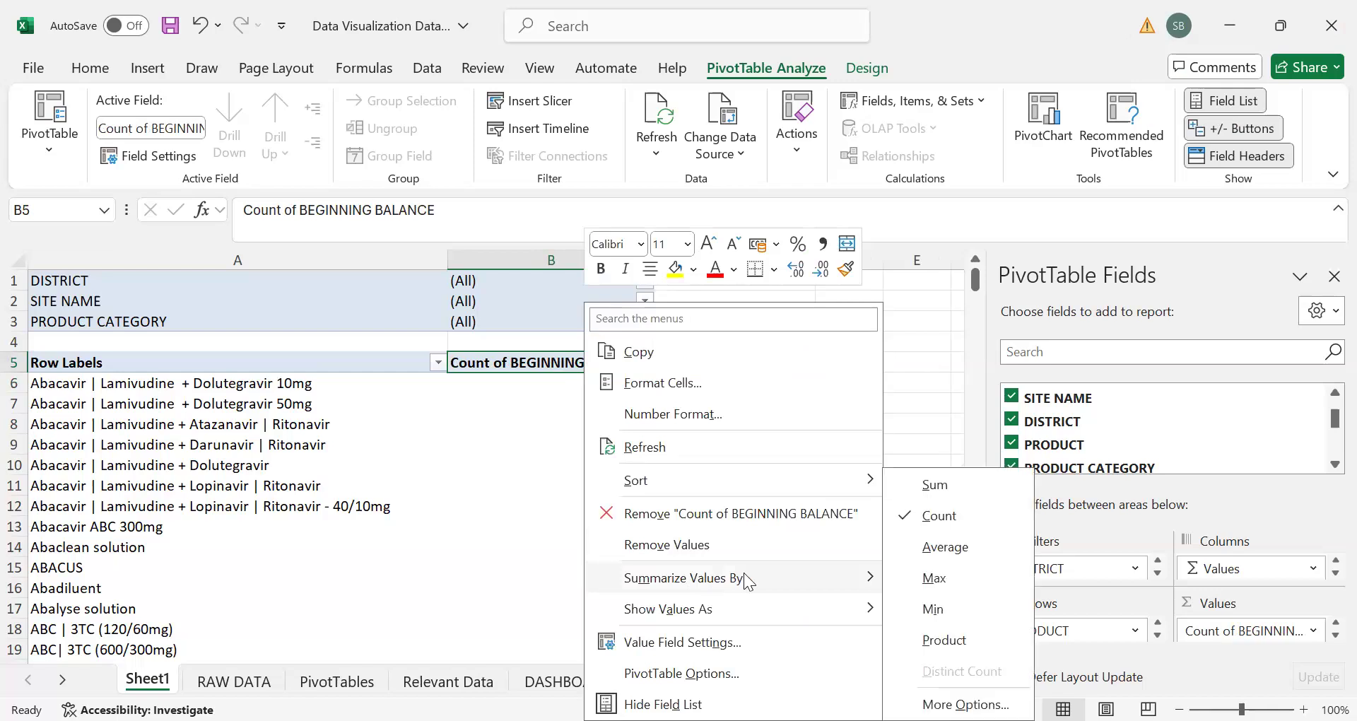
click(935, 486)
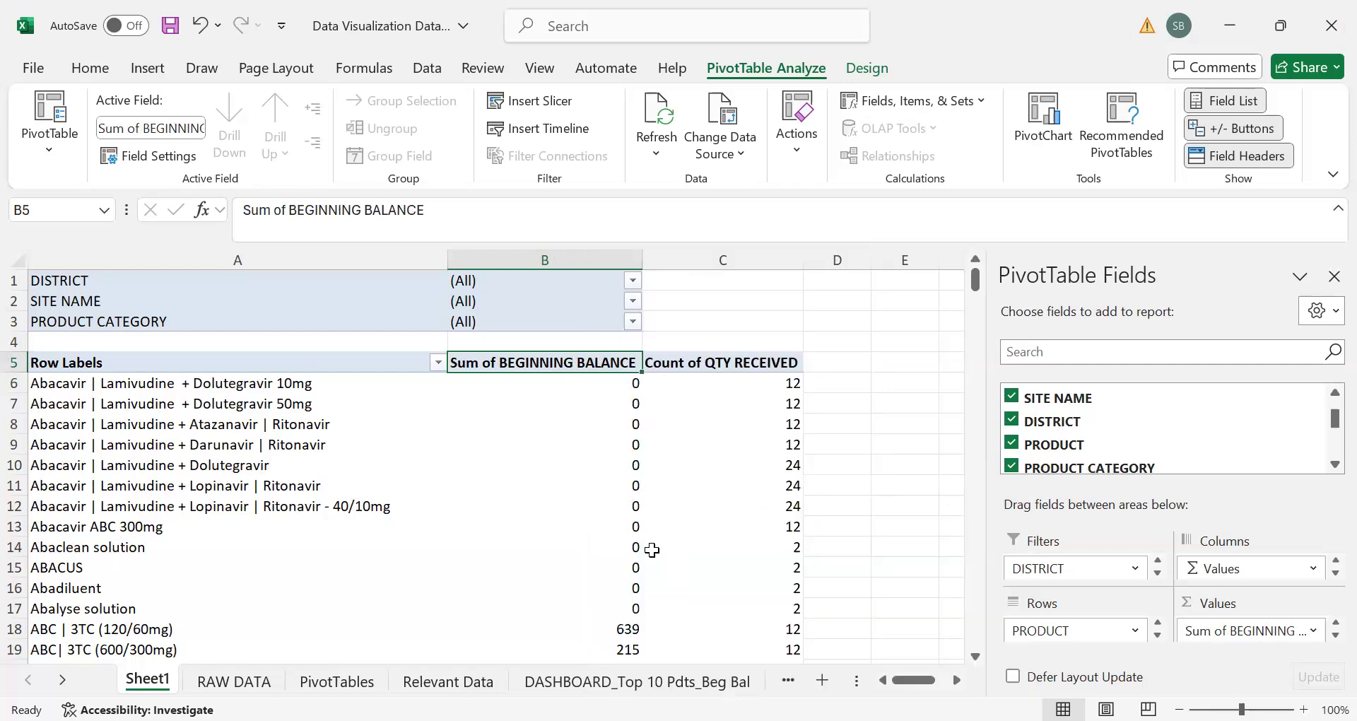
Step: View the RAW DATA sheet and open the Relevant Data sheet of the Data Visualization workbook
mouse_move(651, 550)
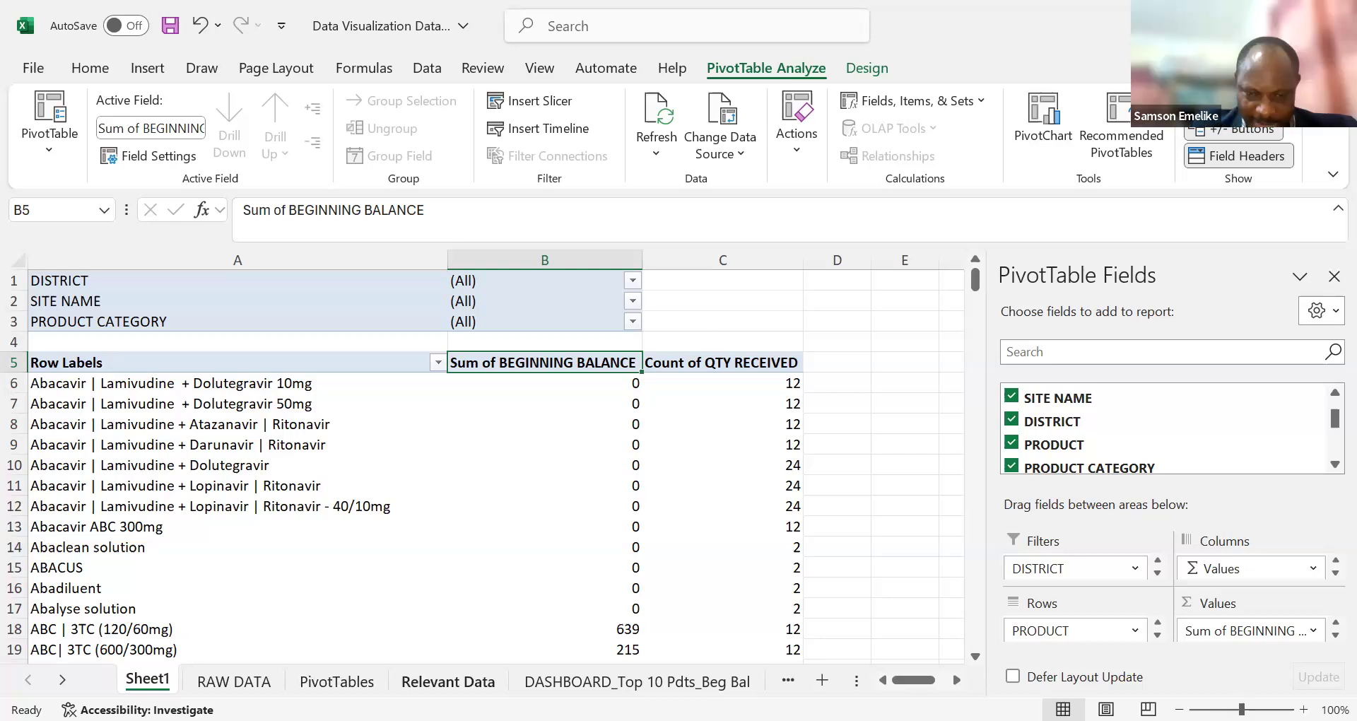
click(242, 682)
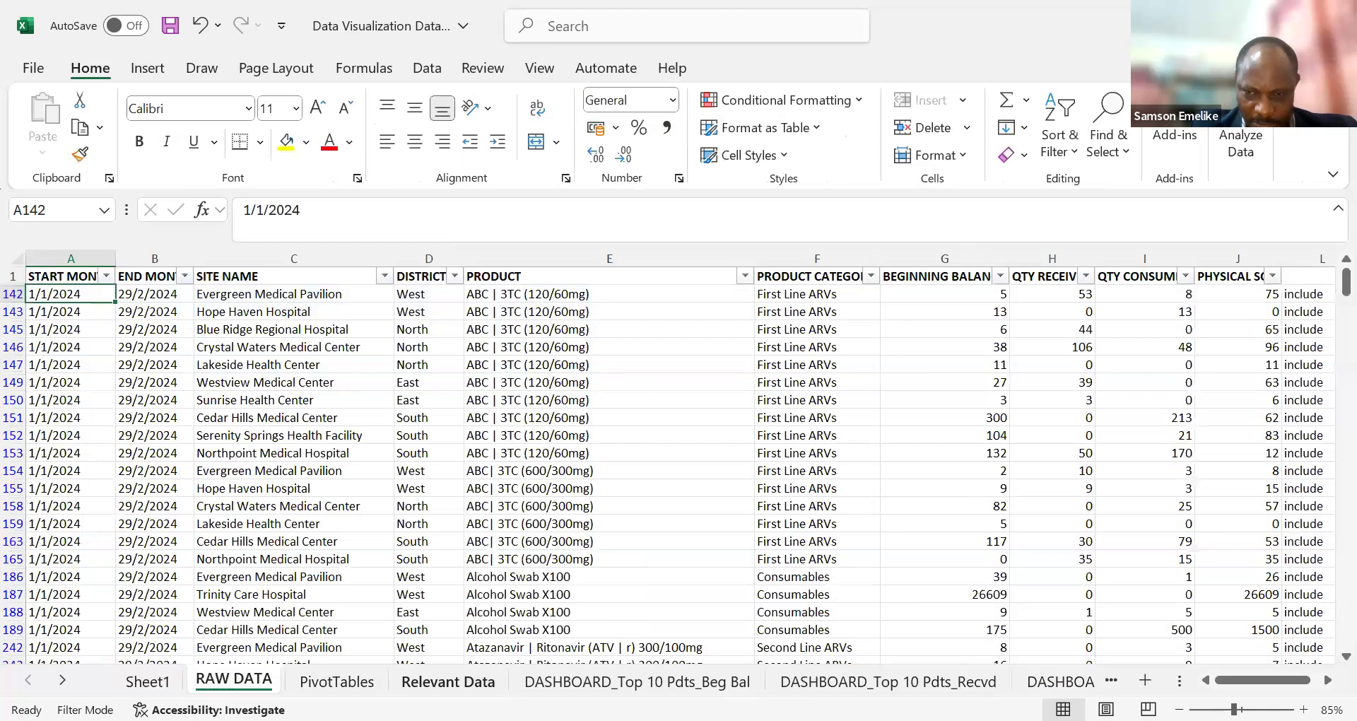
click(450, 682)
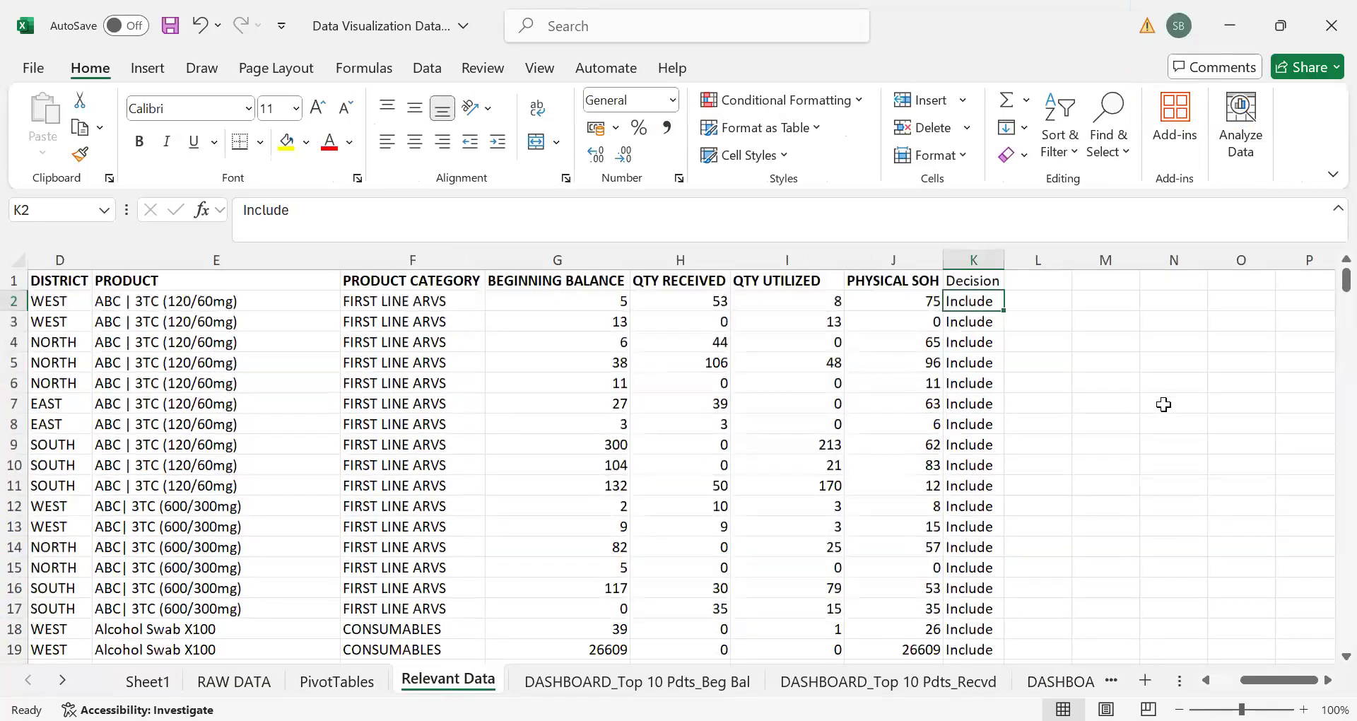
Step: Review the product, category and quantity columns of the rows in the Relevant Data sheet
scroll(1163, 404, down, 4)
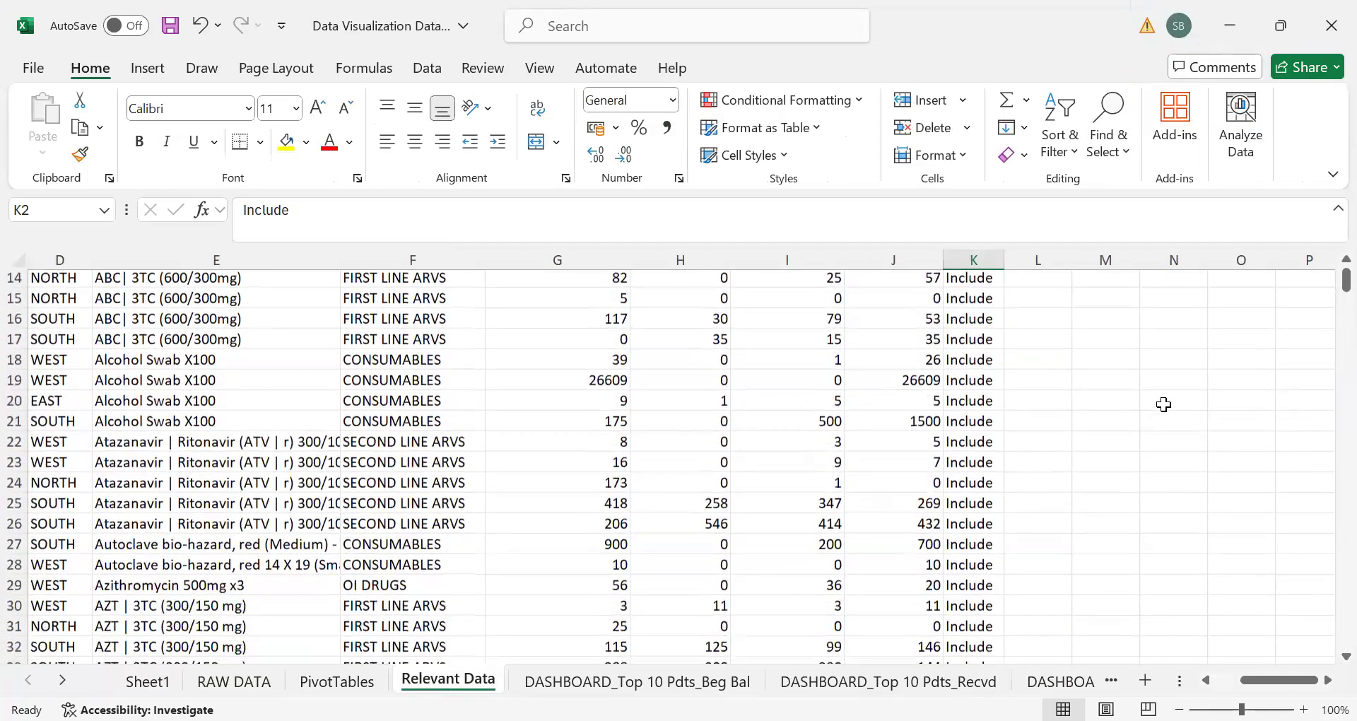
scroll(1163, 405, down, 1)
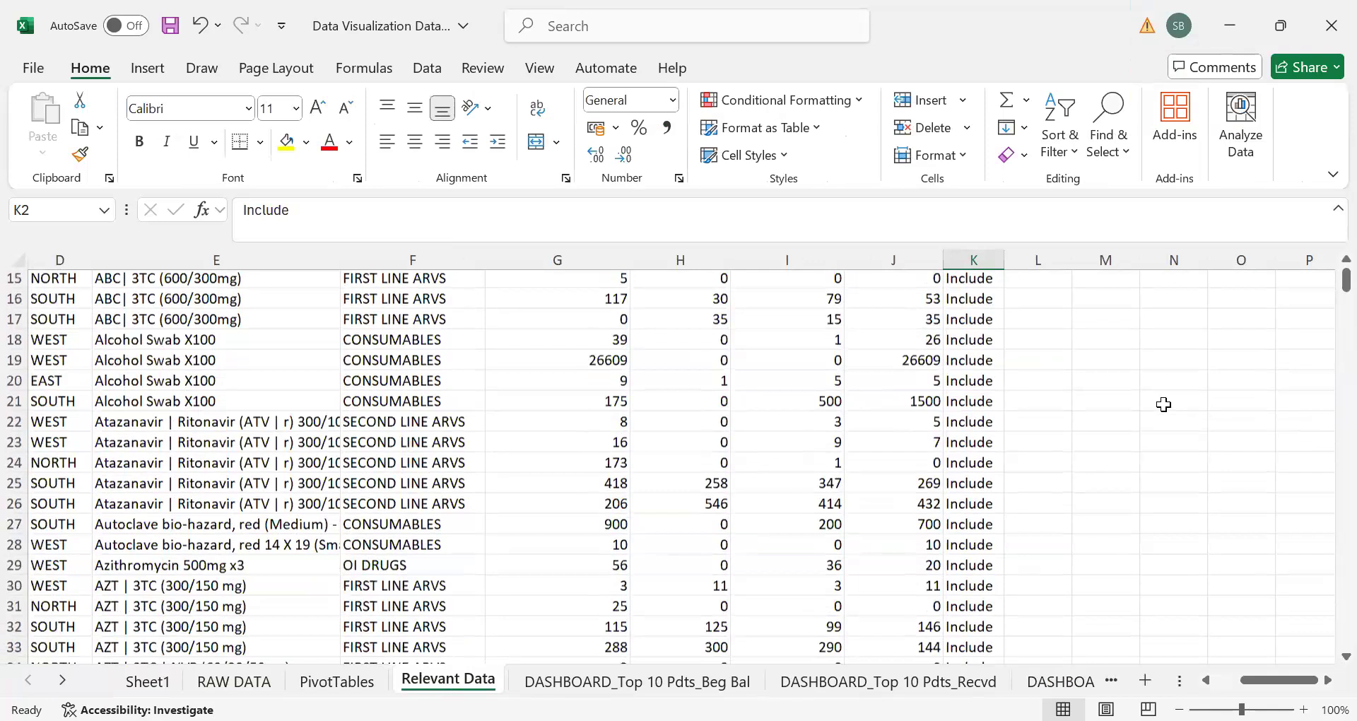
scroll(1163, 404, up, 2)
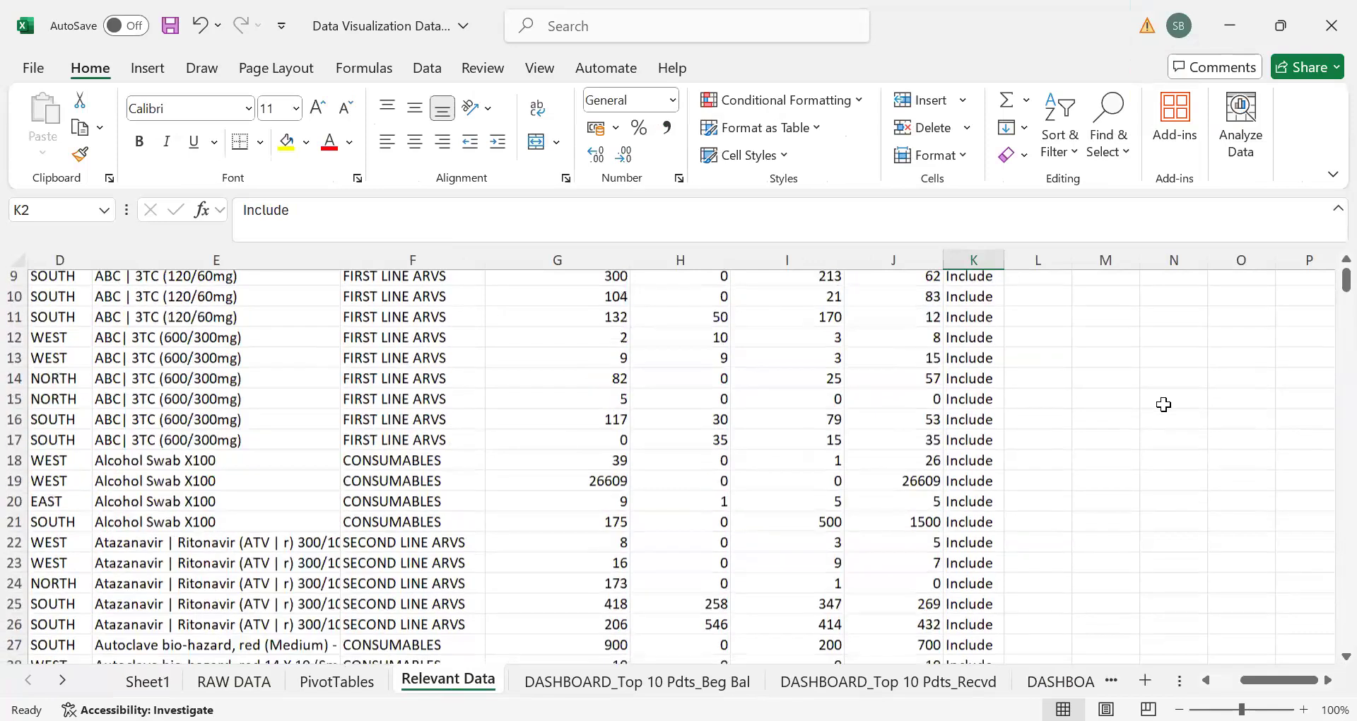
scroll(1163, 404, down, 4)
scroll(1163, 404, down, 17)
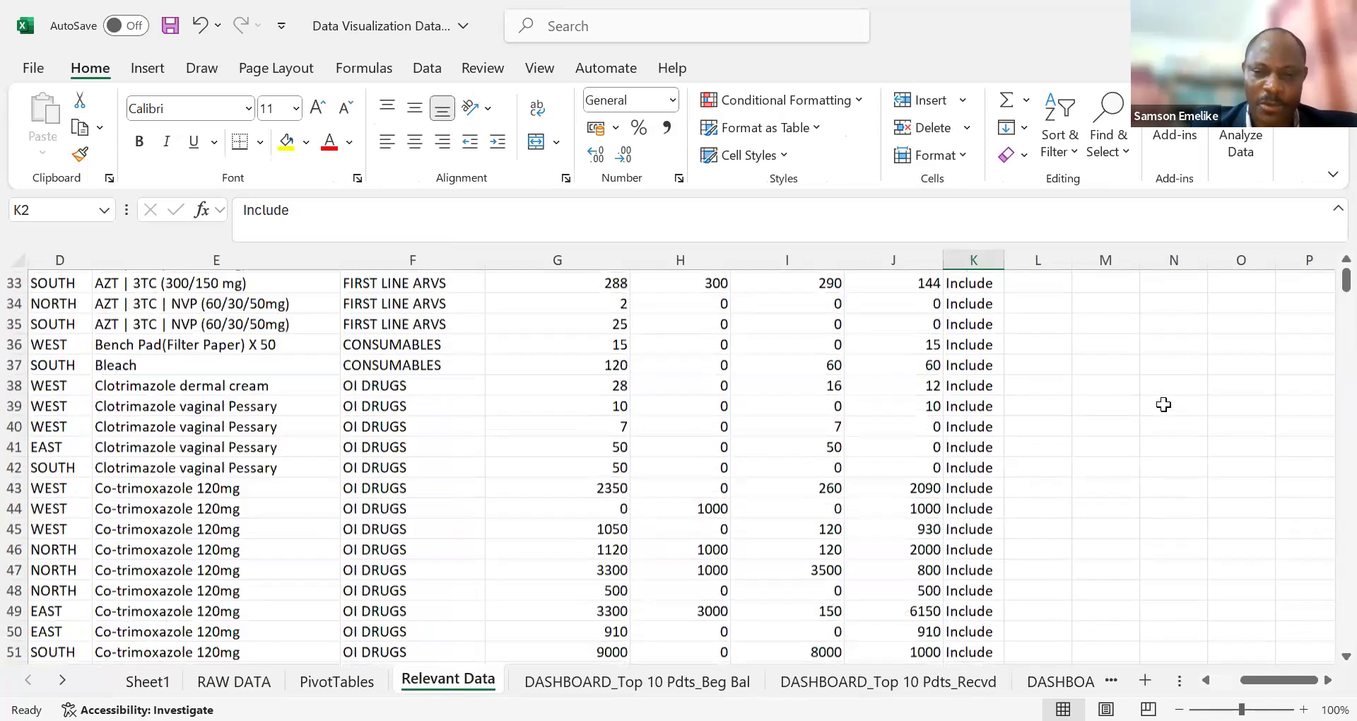
scroll(1163, 404, down, 11)
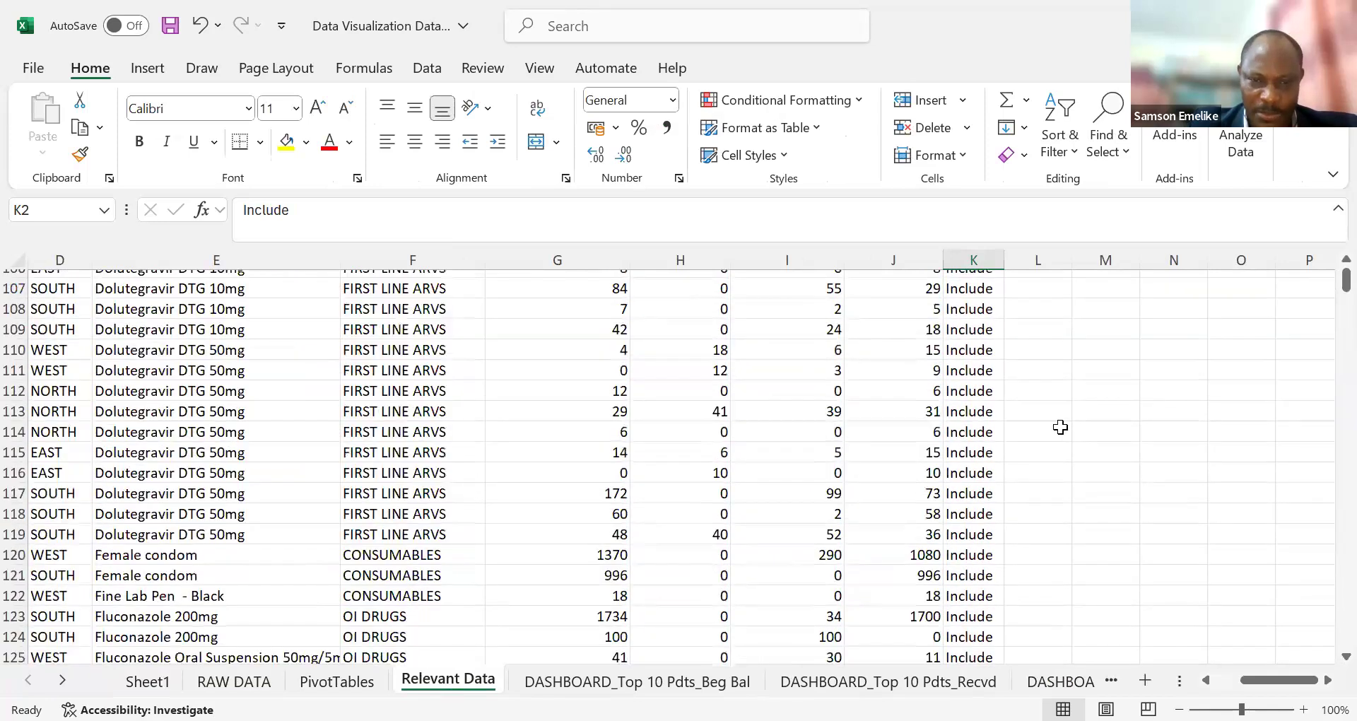
scroll(999, 327, down, 2)
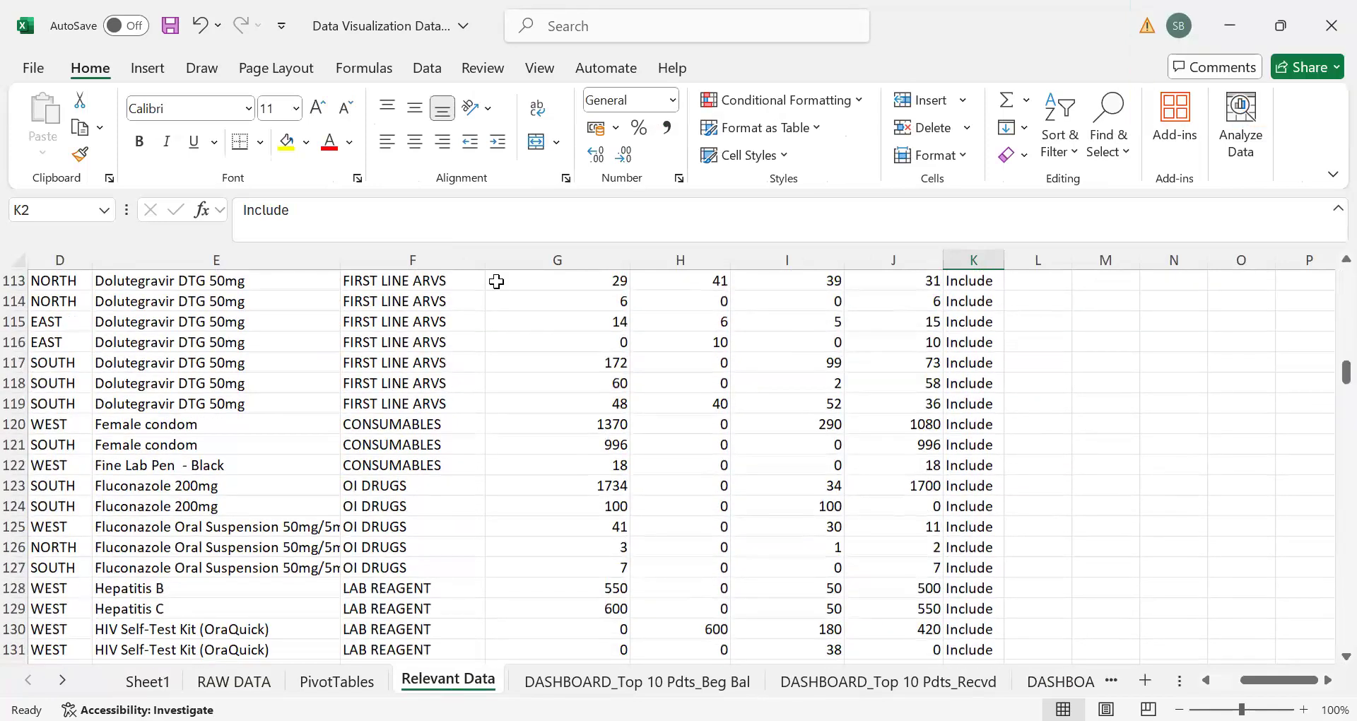
scroll(515, 282, up, 20)
Step: Add filters to the Relevant Data headers and show only the rows whose BEGINNING BALANCE is 0
click(557, 280)
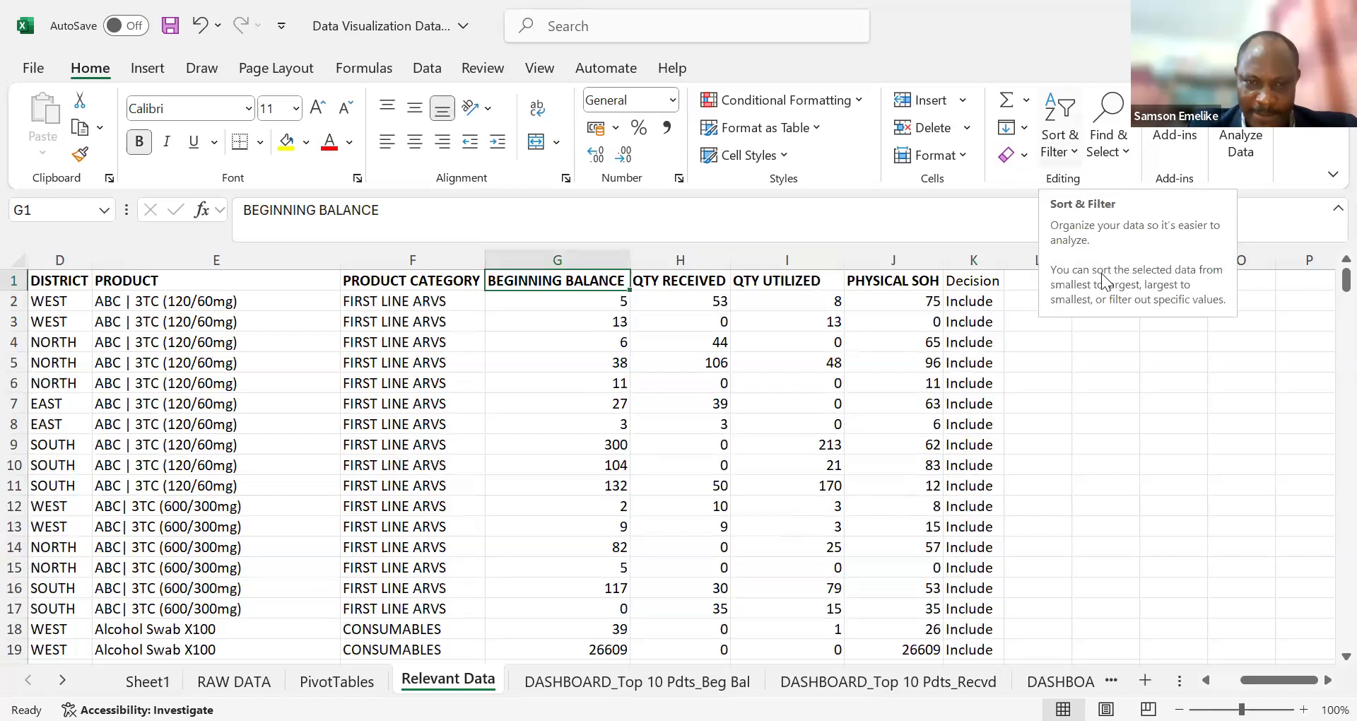
key(ctrl+shift+l)
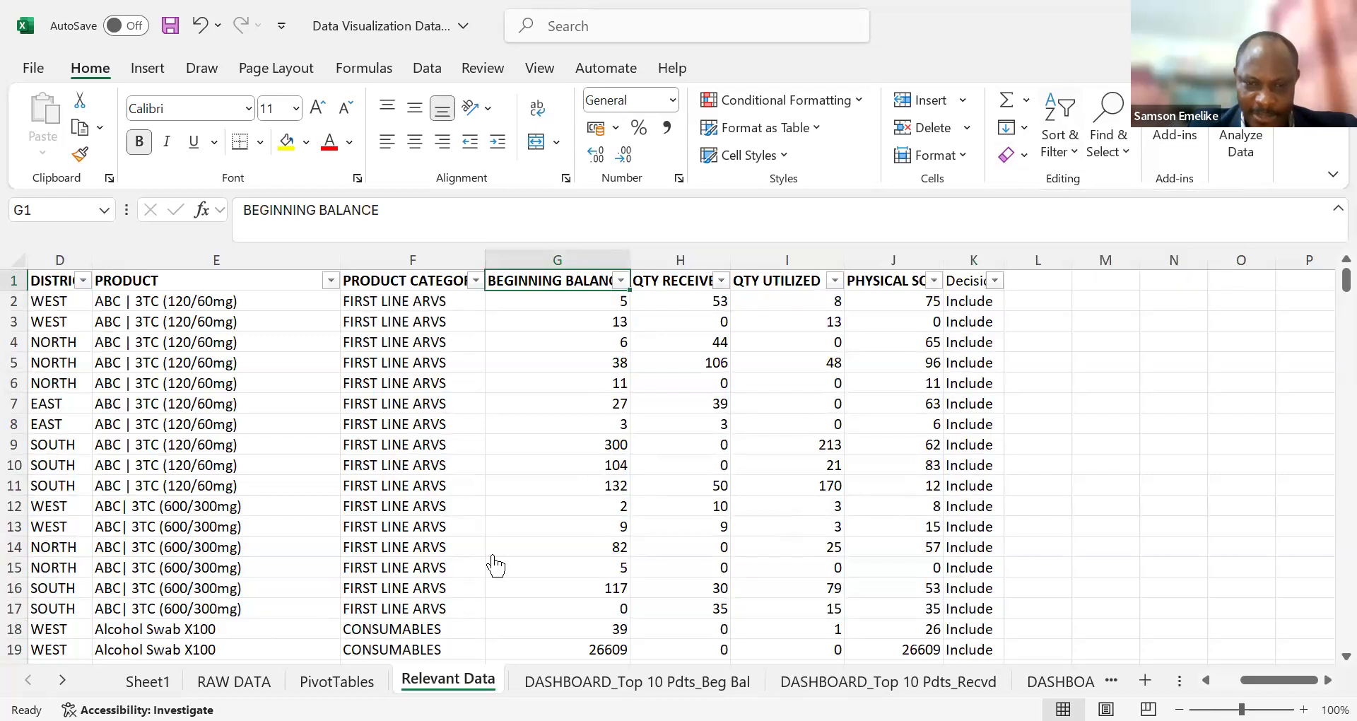
key(alt+Down)
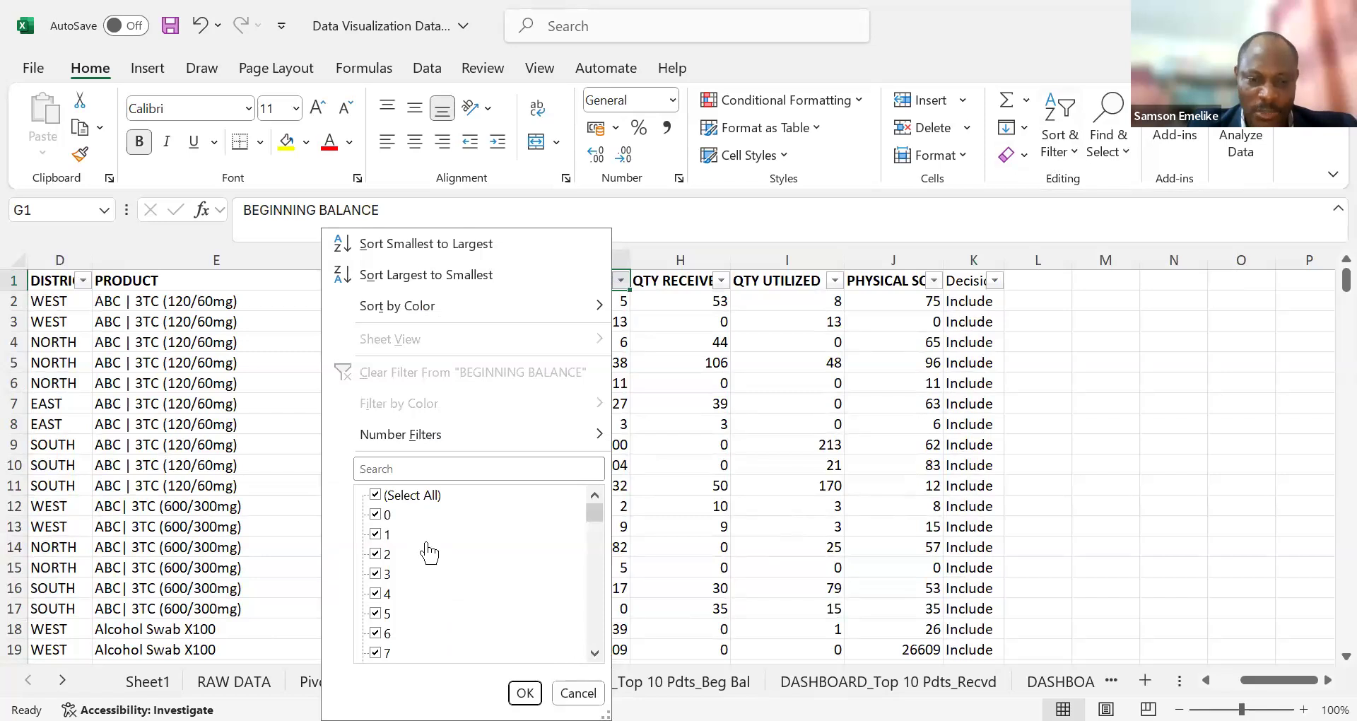
click(375, 496)
key(Down)
key(space)
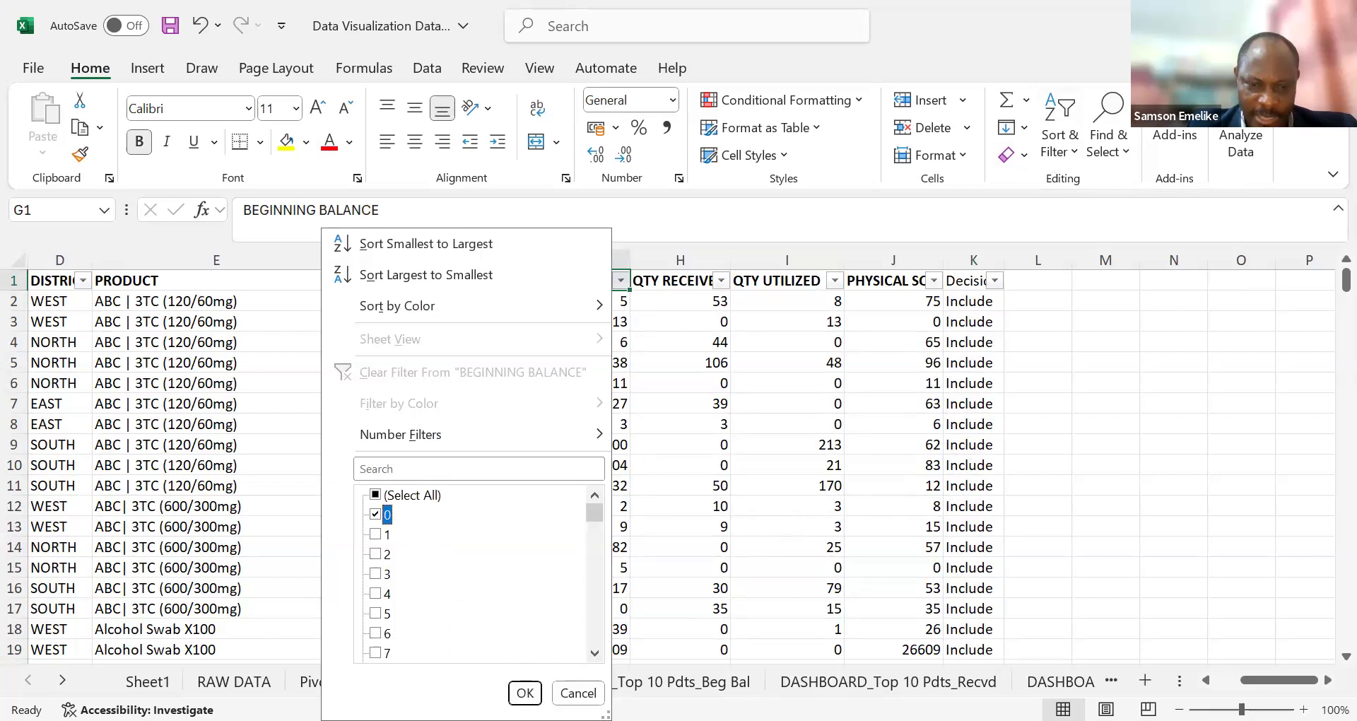
key(Tab)
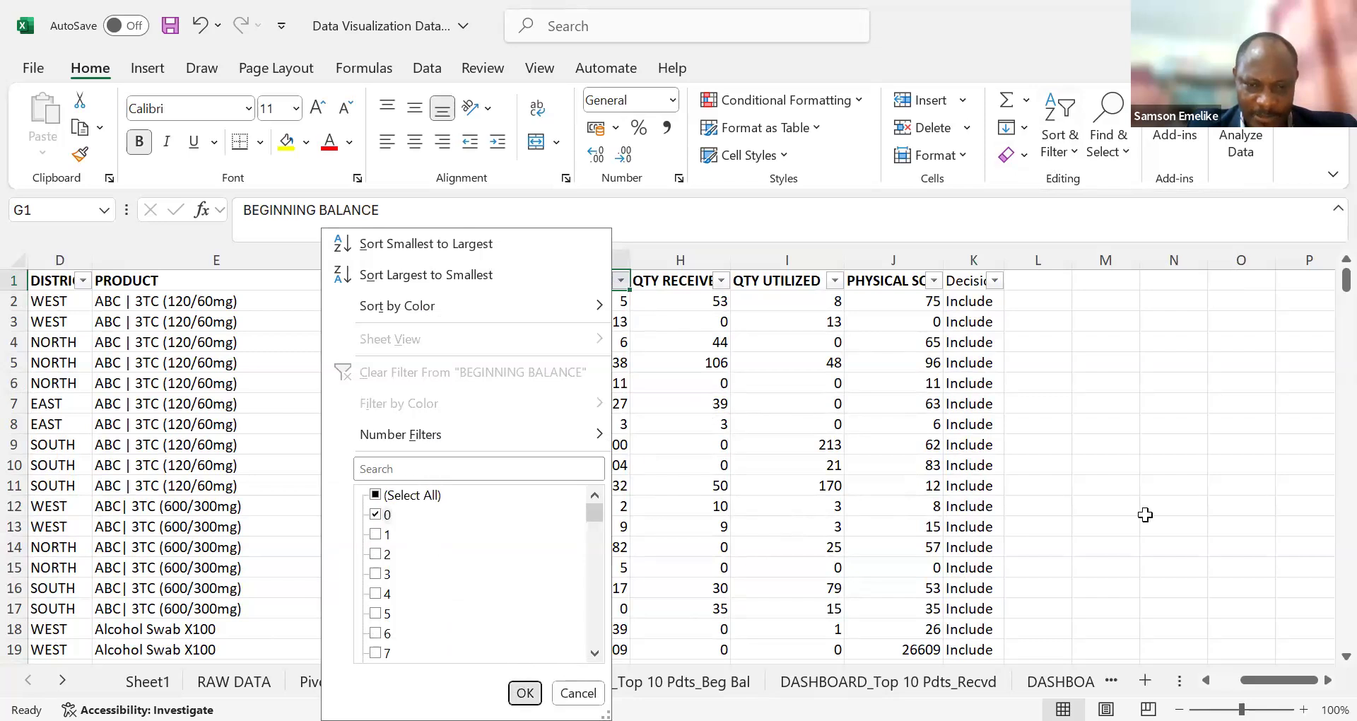
key(Return)
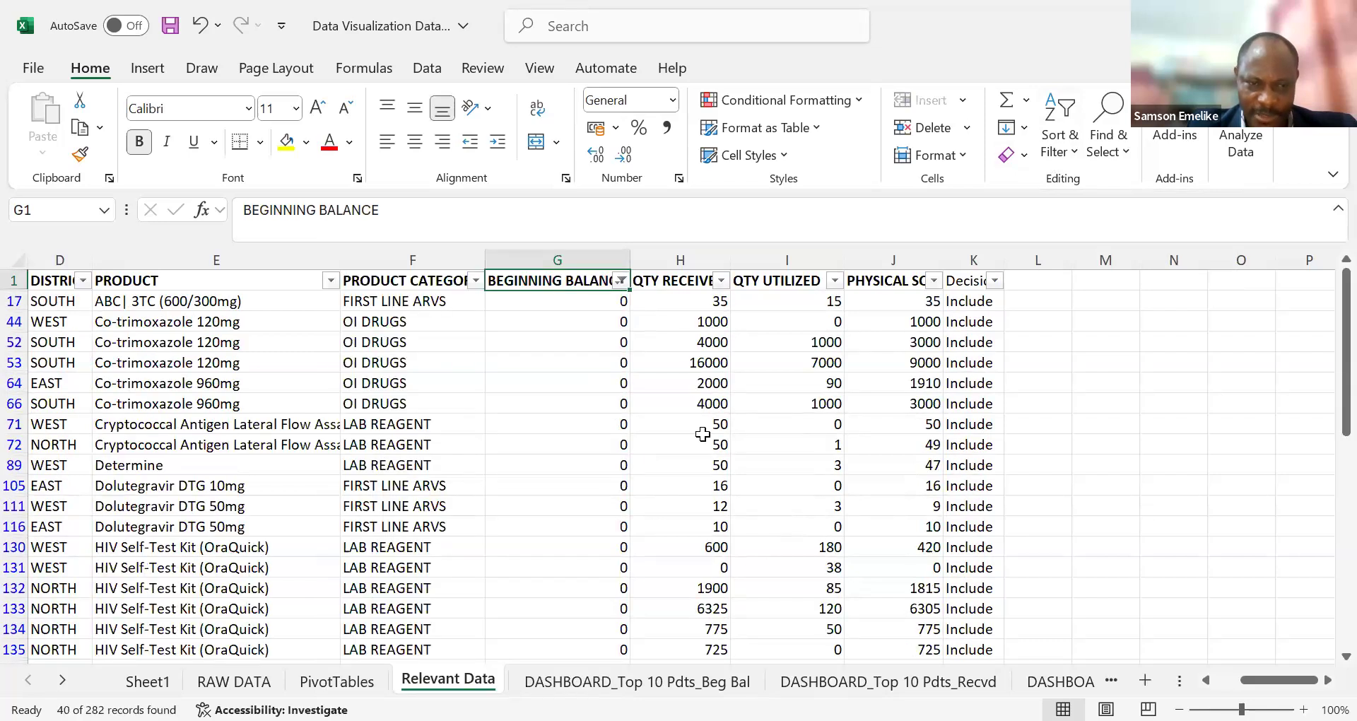
Step: Examine the quantities received, utilized and in stock for the filtered products with zero beginning balance
click(605, 316)
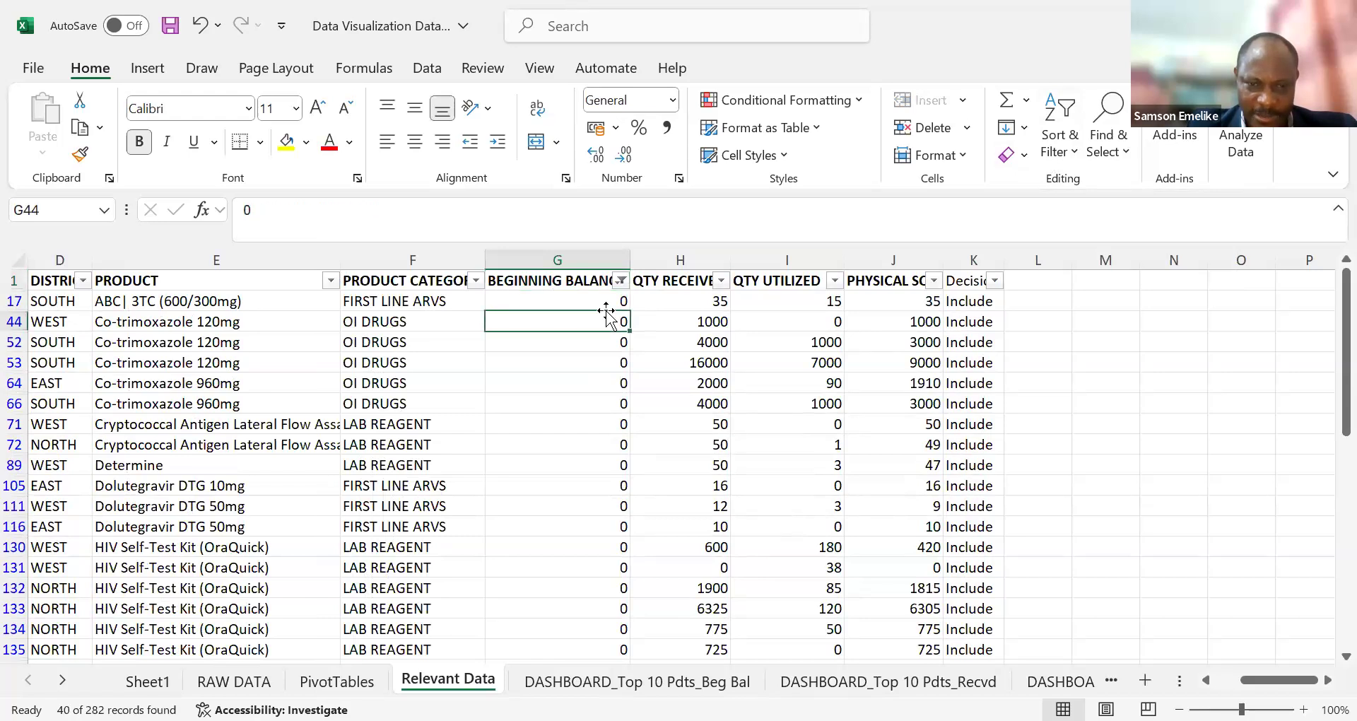
key(Down)
key(Down)
key(Down)
key(Down)
key(Down)
key(Down)
key(Down)
key(Down)
key(Down)
key(Down)
key(Down)
key(Down)
key(Down)
key(Down)
key(Down)
key(Down)
key(Down)
key(Down)
key(Down)
key(Down)
key(Down)
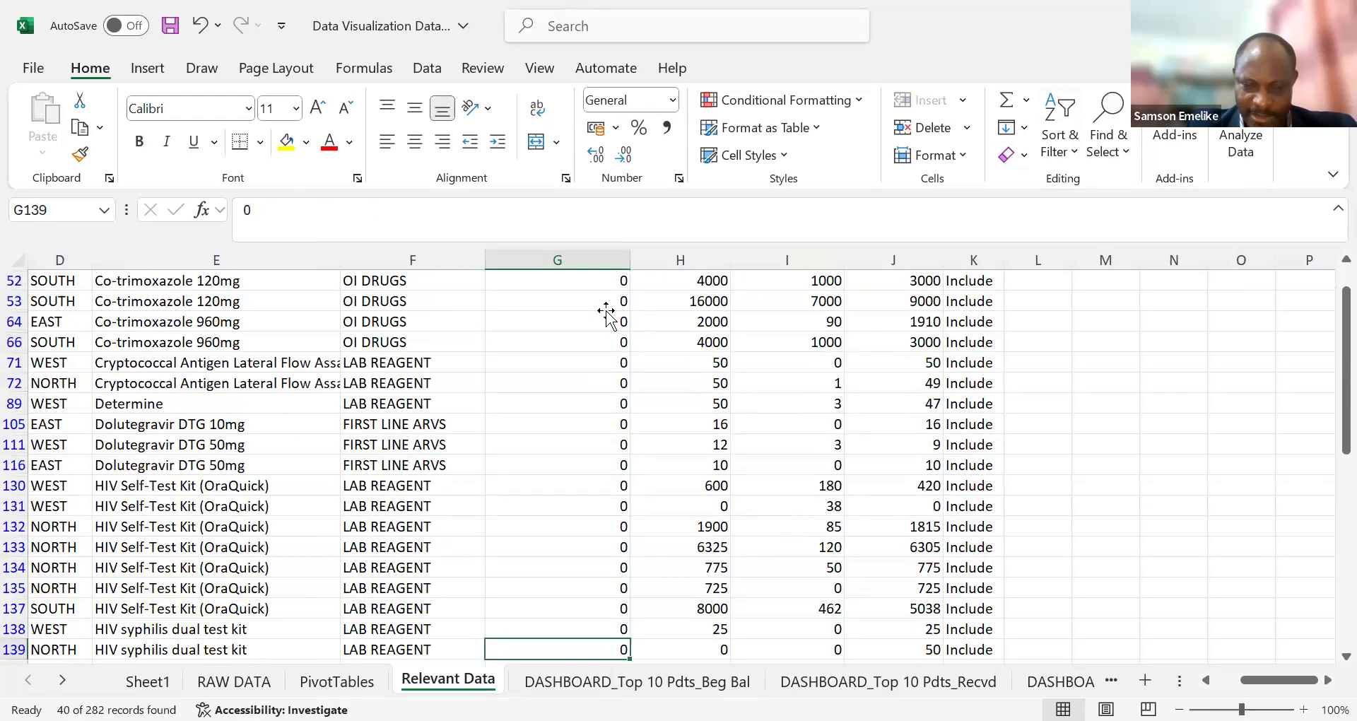
key(Down)
key(Down)
key(Down)
key(Down)
key(Down)
key(Down)
key(Down)
key(Down)
key(Down)
key(Down)
key(Down)
key(Down)
key(Down)
key(Down)
key(Down)
key(Down)
key(Down)
key(Down)
key(Up)
key(Up)
key(Up)
key(Up)
key(Up)
key(Up)
key(Up)
key(Up)
key(Up)
key(Up)
key(Up)
key(Up)
key(Up)
key(Up)
key(Up)
key(Up)
key(Up)
key(Page_Up)
key(Page_Up)
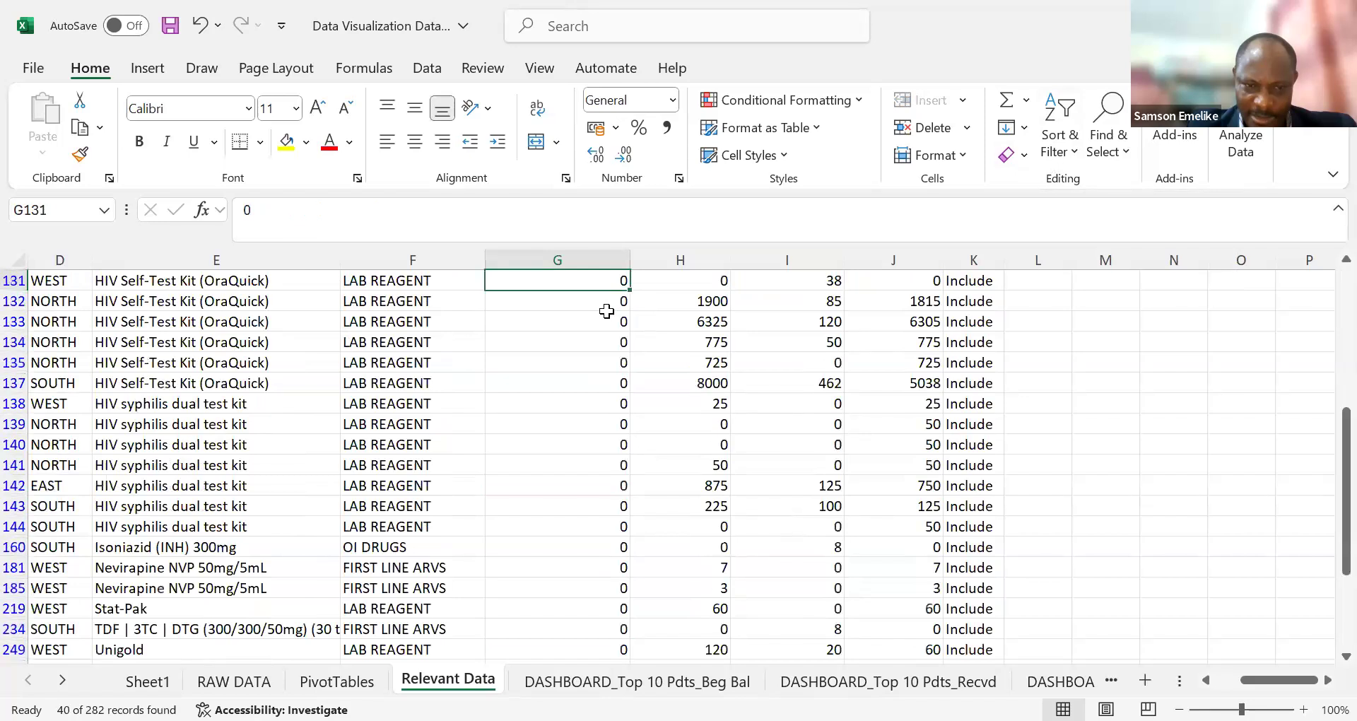
key(Page_Up)
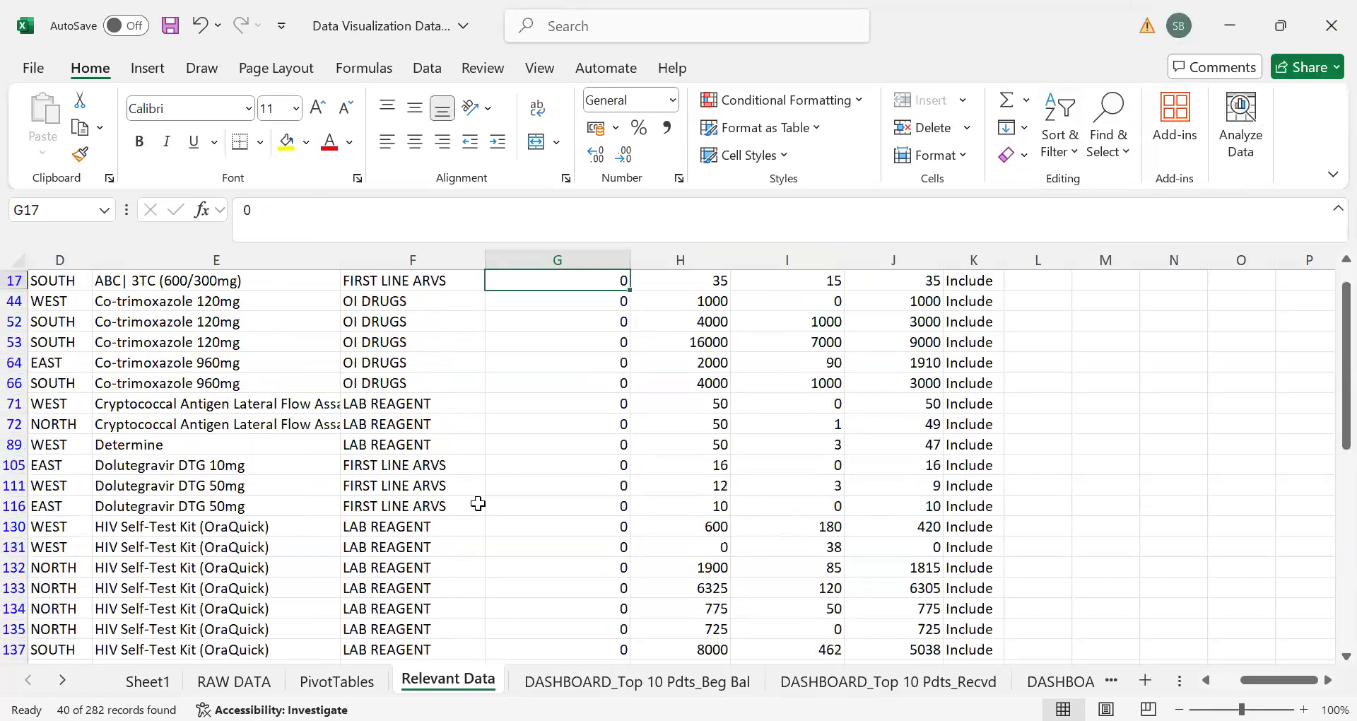
key(Page_Up)
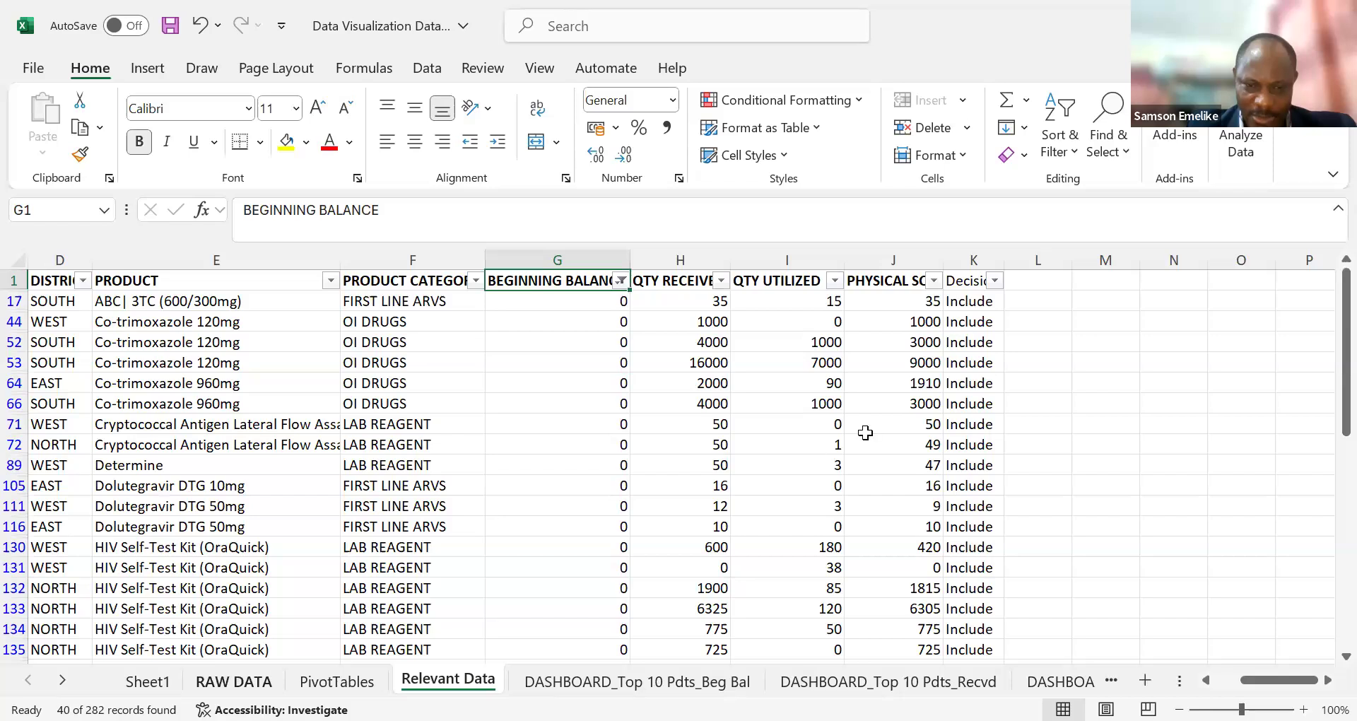
Step: Summarize the QTY RECEIVED values by Sum in the Sheet1 PivotTable
key(ctrl+Page_Up)
key(ctrl+Page_Up)
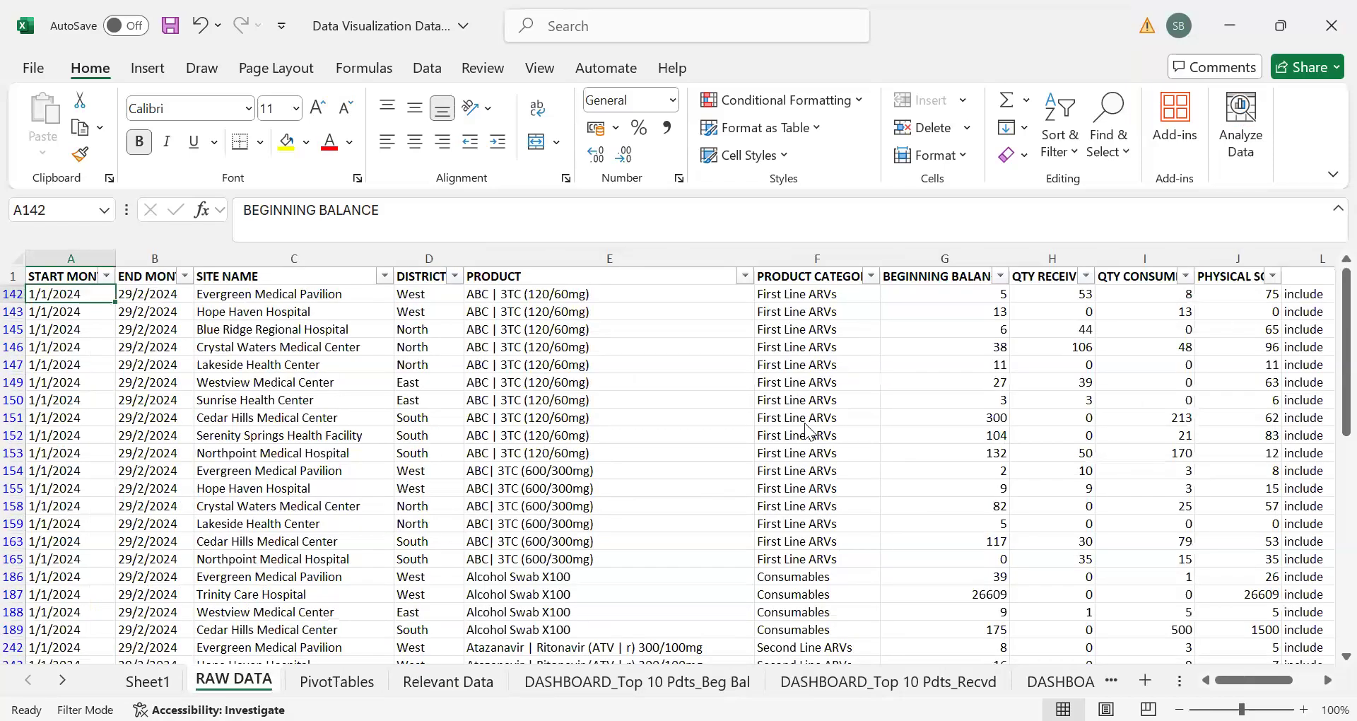
key(ctrl+Page_Up)
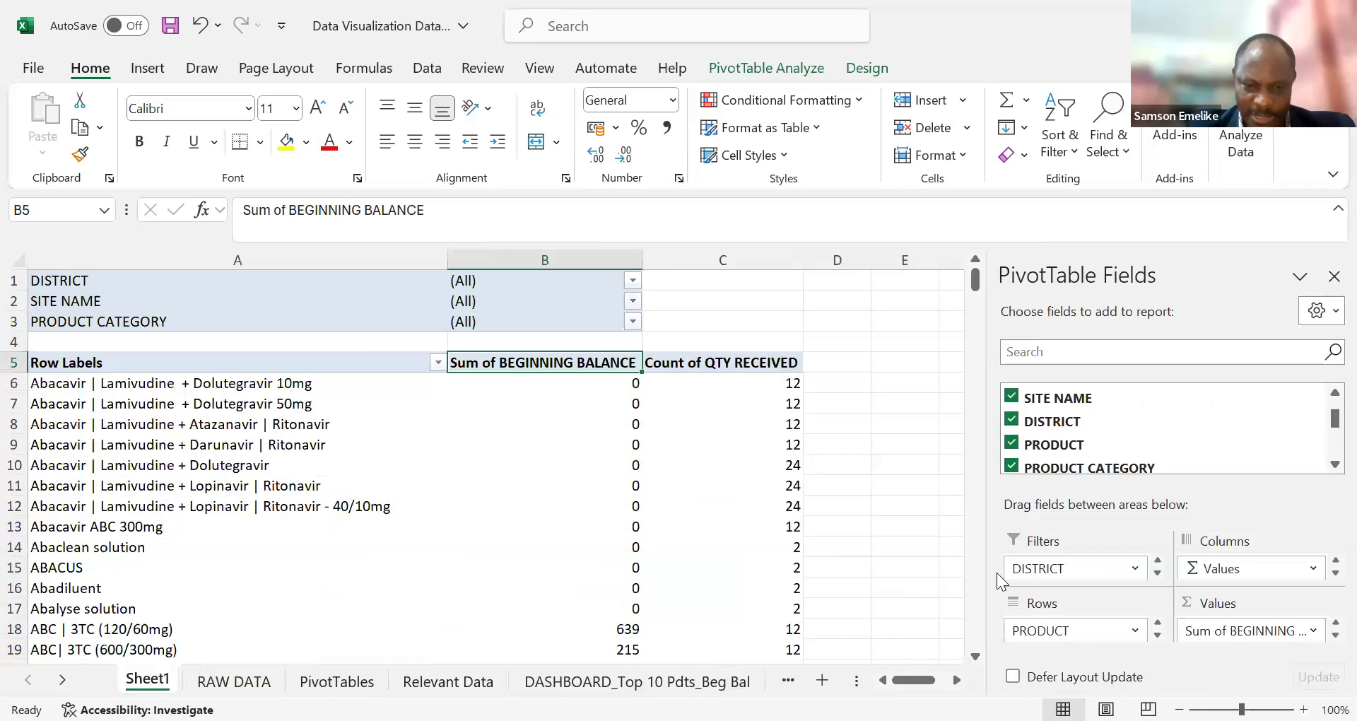
right_click(750, 361)
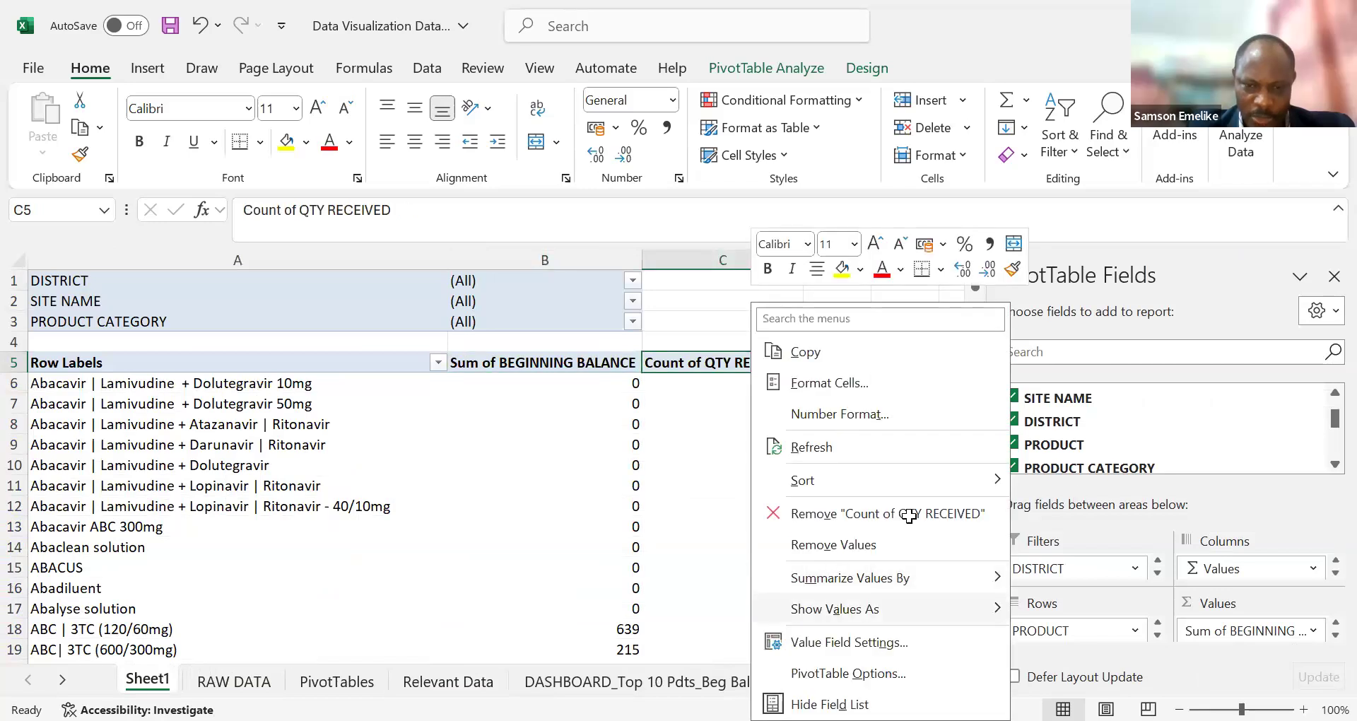
click(1038, 578)
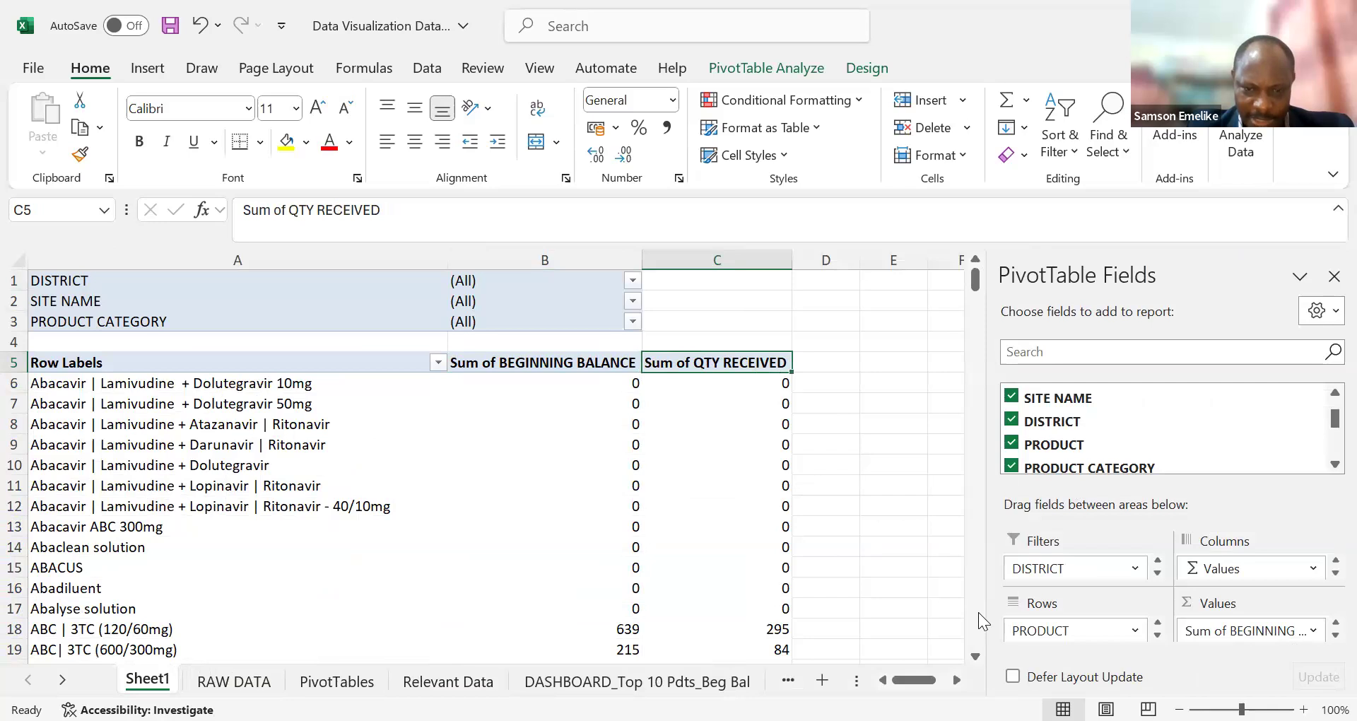
Step: Compare the summed BEGINNING BALANCE and QTY RECEIVED figures of all products in the Sheet1 PivotTable
scroll(978, 612, down, 12)
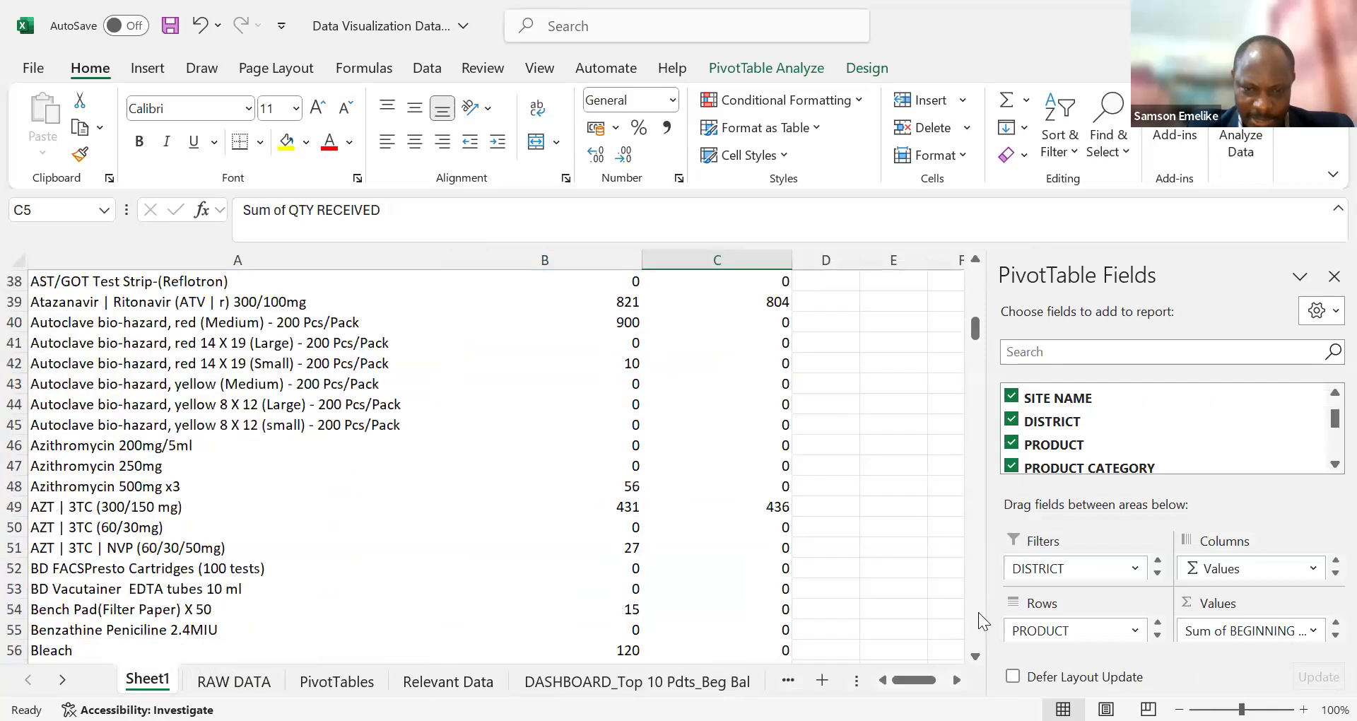
scroll(978, 612, down, 13)
scroll(977, 612, down, 12)
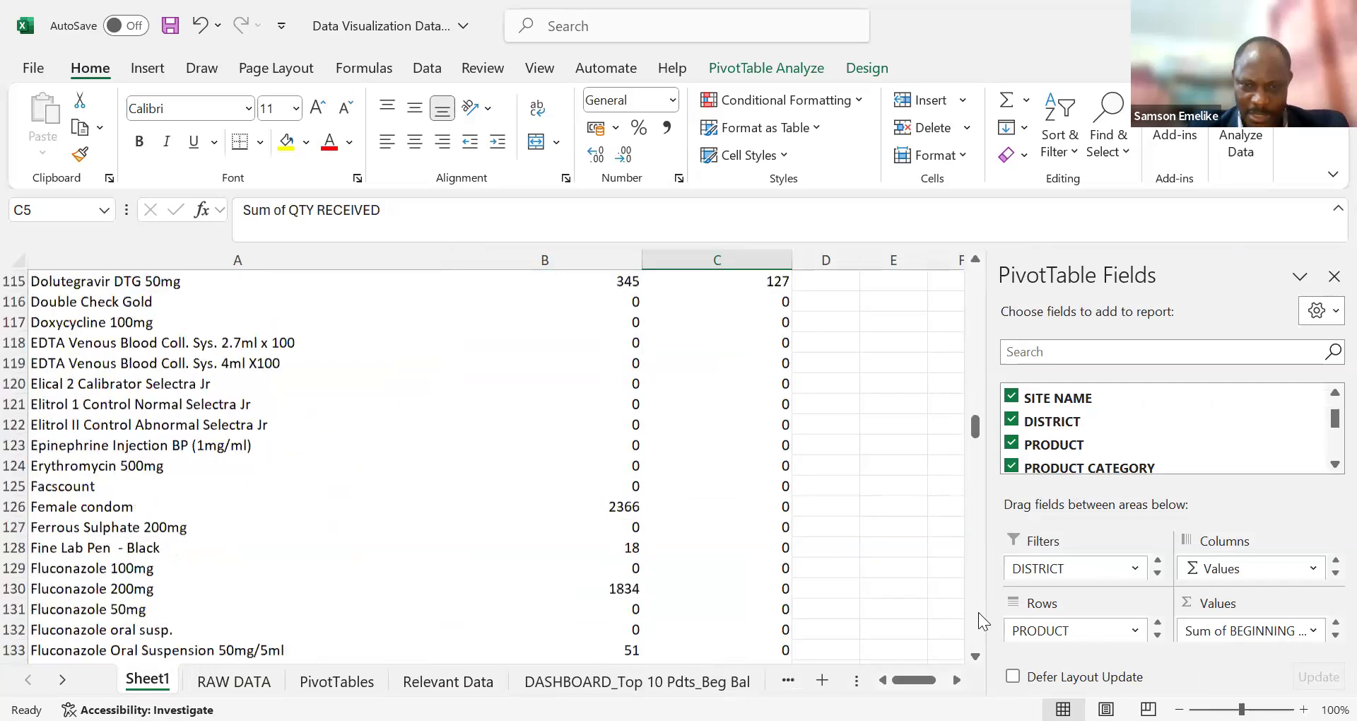
scroll(978, 612, down, 11)
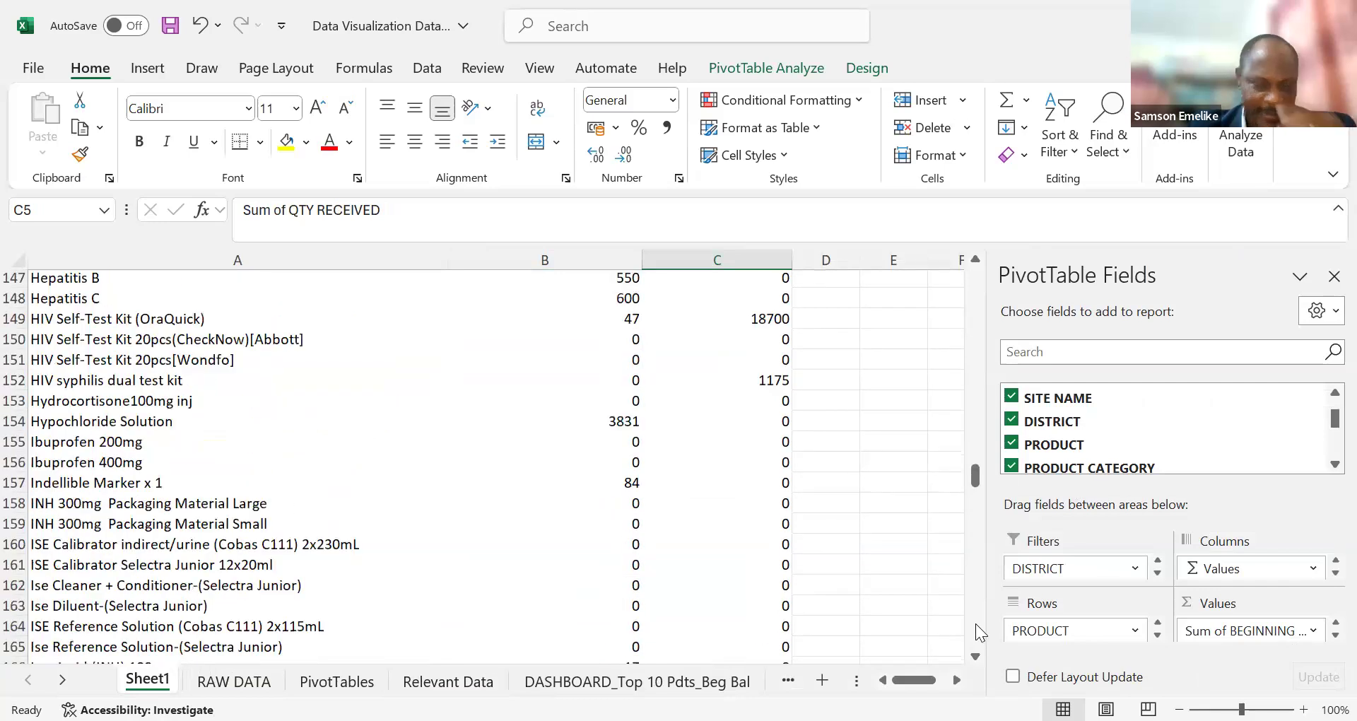
scroll(975, 623, down, 14)
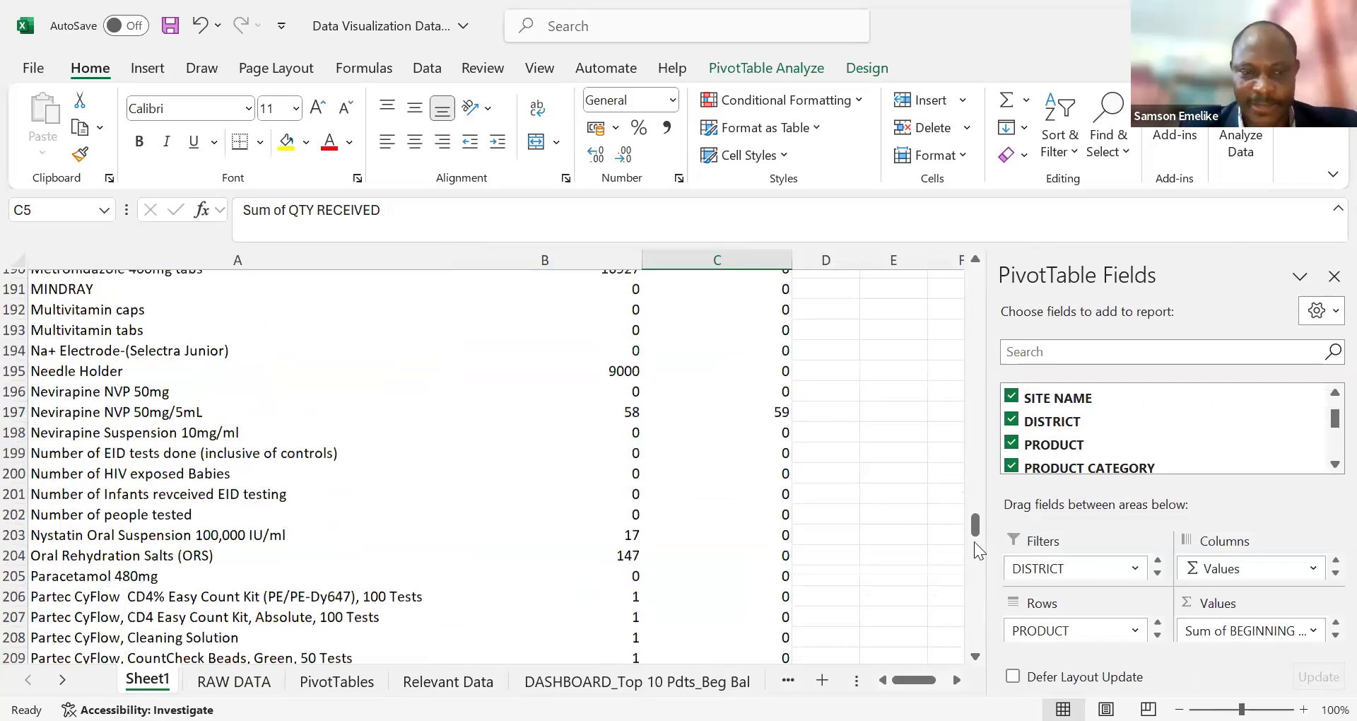
scroll(975, 502, down, 13)
scroll(975, 434, down, 6)
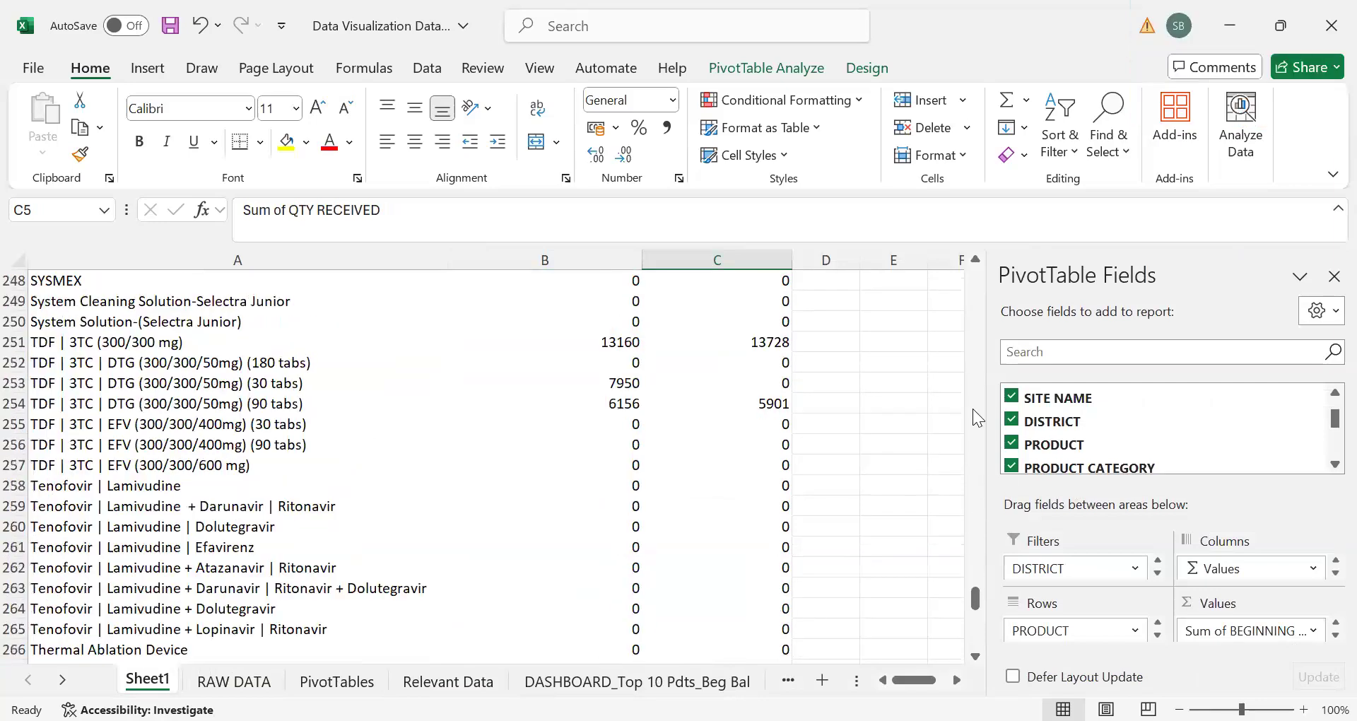
scroll(971, 352, down, 6)
scroll(975, 303, up, 20)
scroll(974, 283, up, 20)
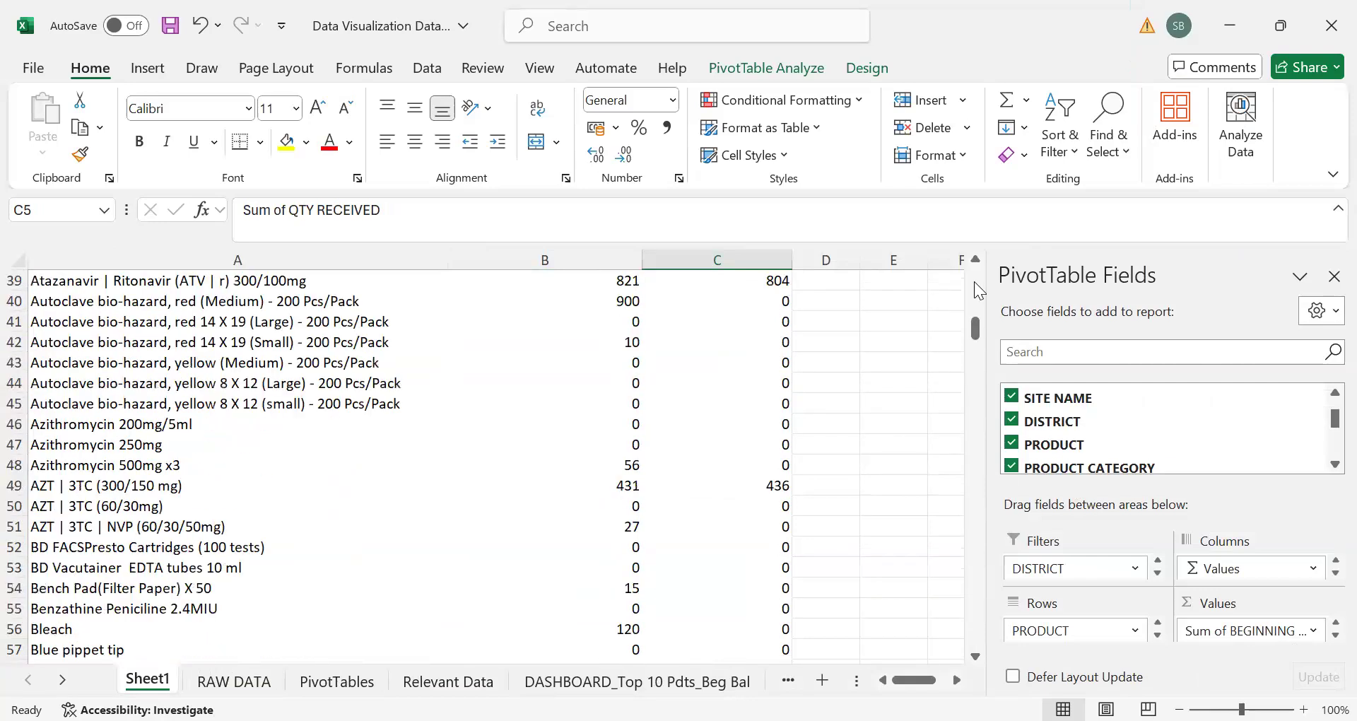
scroll(910, 386, up, 13)
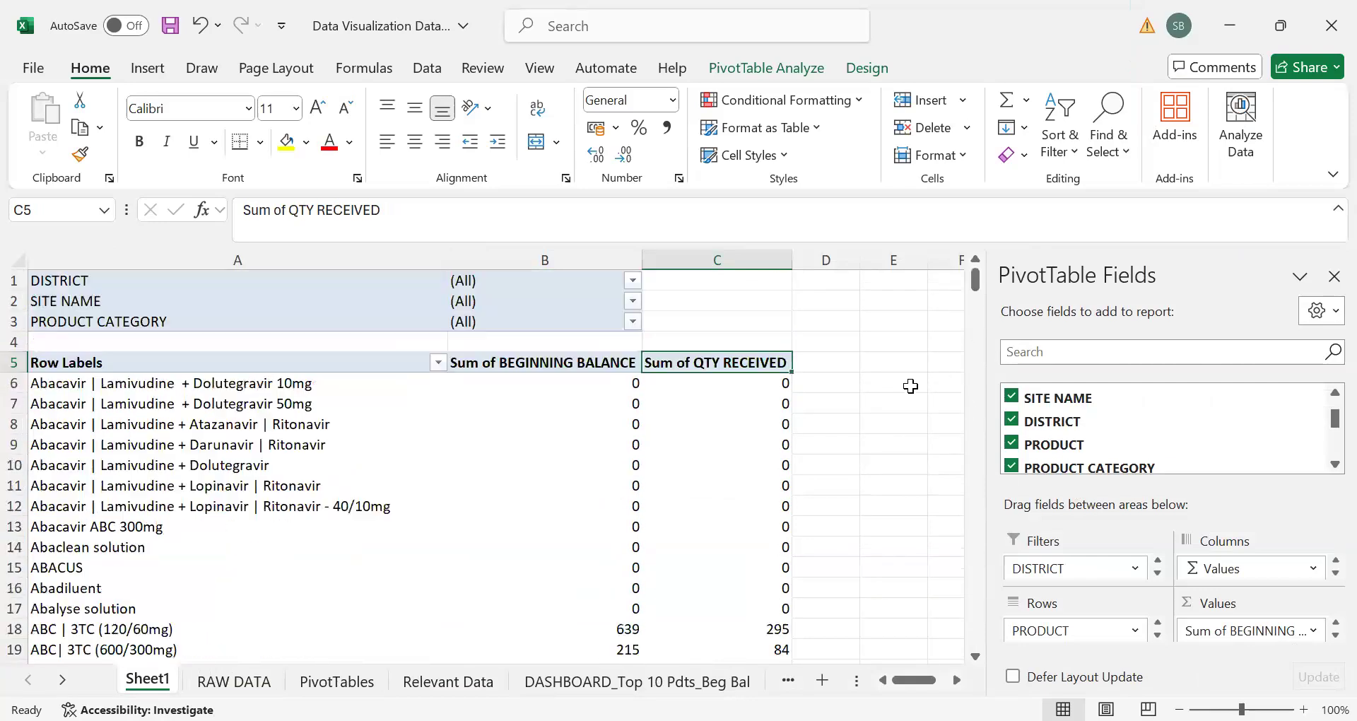